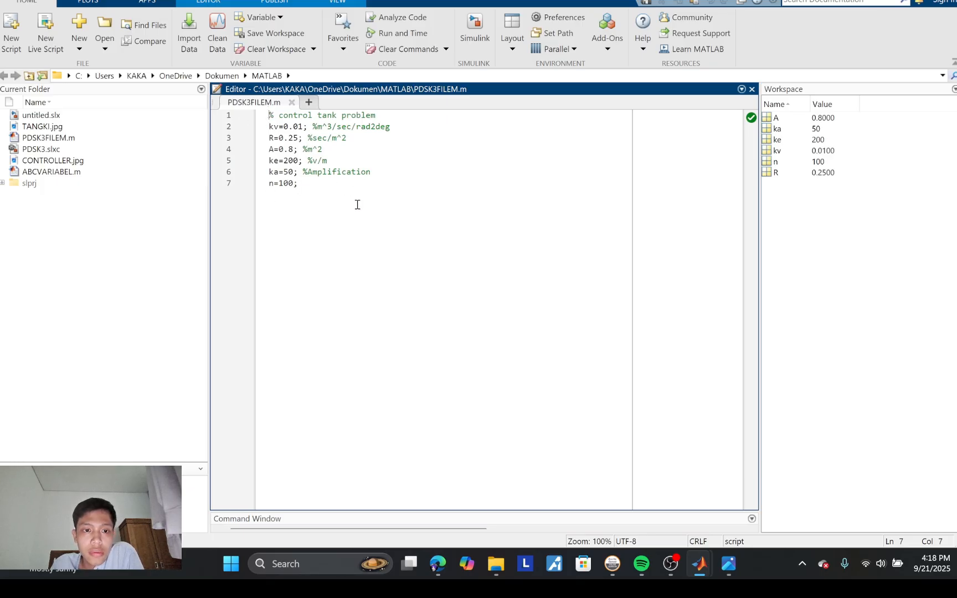
key(ctrl+a)
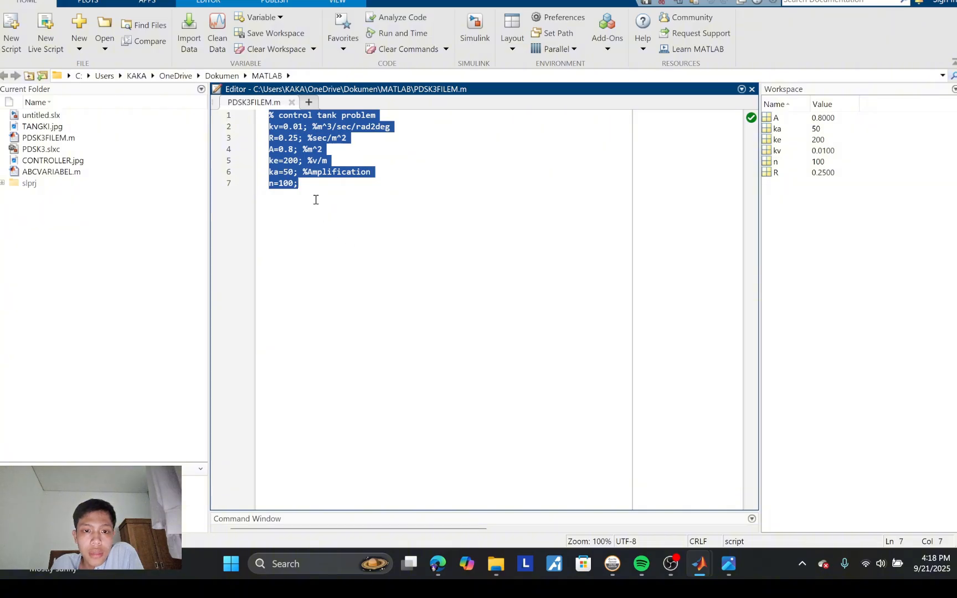
click(333, 208)
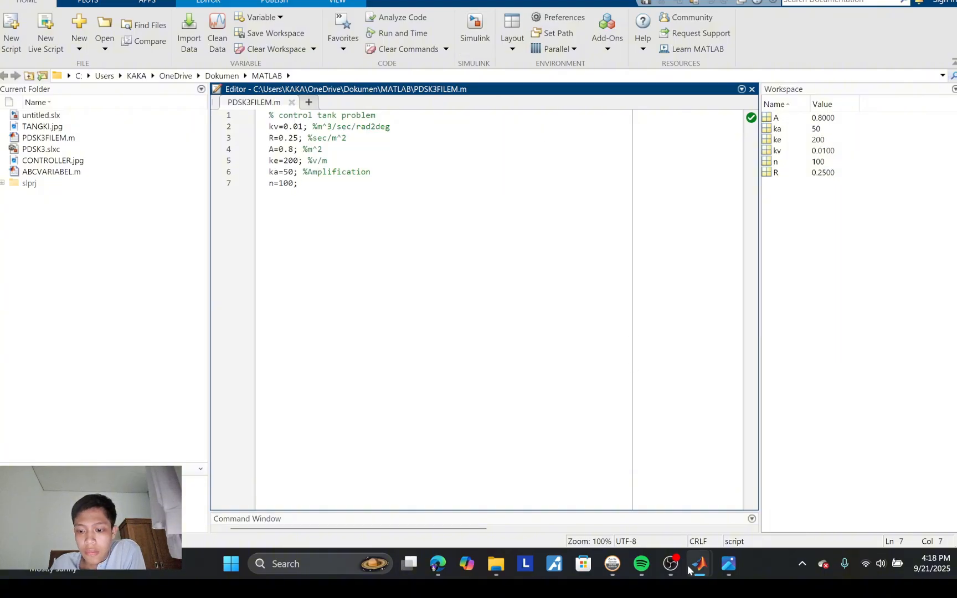
Step: Switch to the blank Simulink model untitled1 and show its block library
mouse_move(692, 566)
click(723, 481)
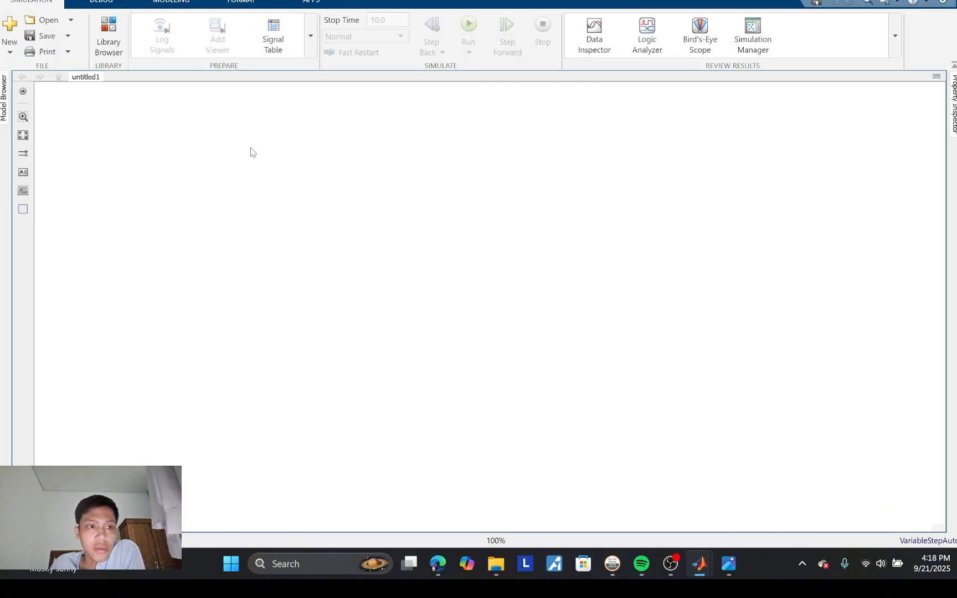
click(100, 31)
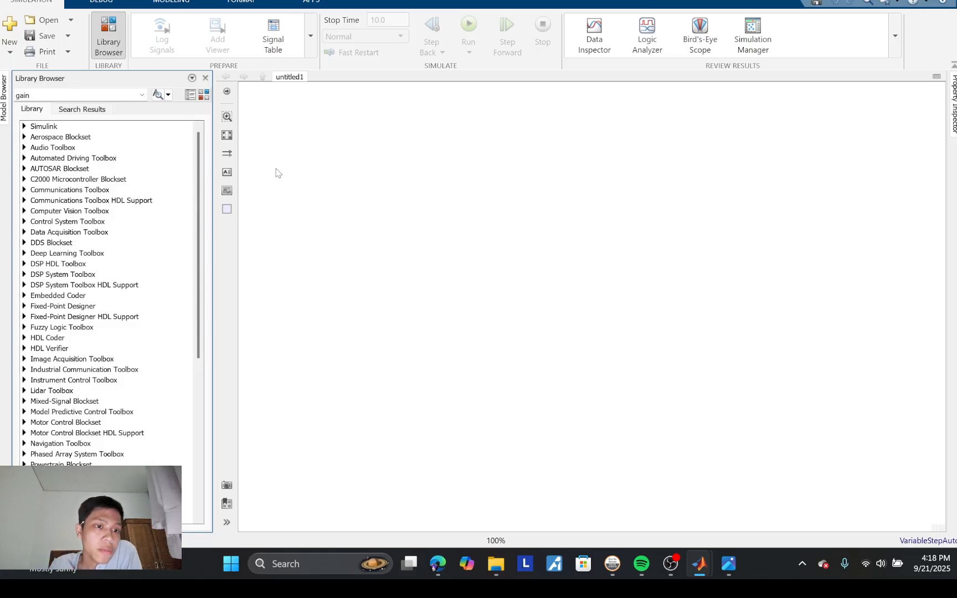
Step: Add three Gain blocks from Simulink's Commonly Used Blocks library to the model canvas
click(23, 127)
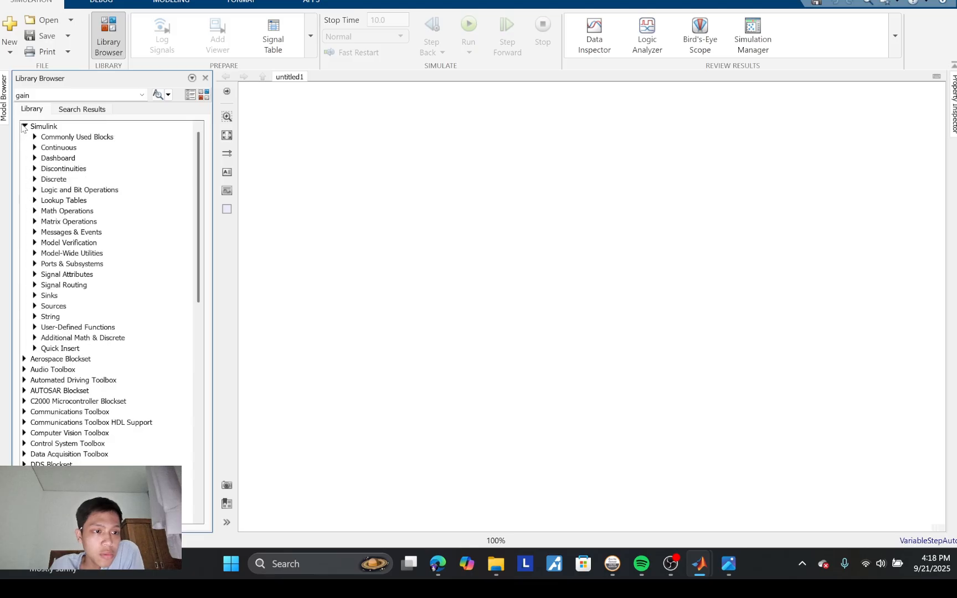
click(35, 146)
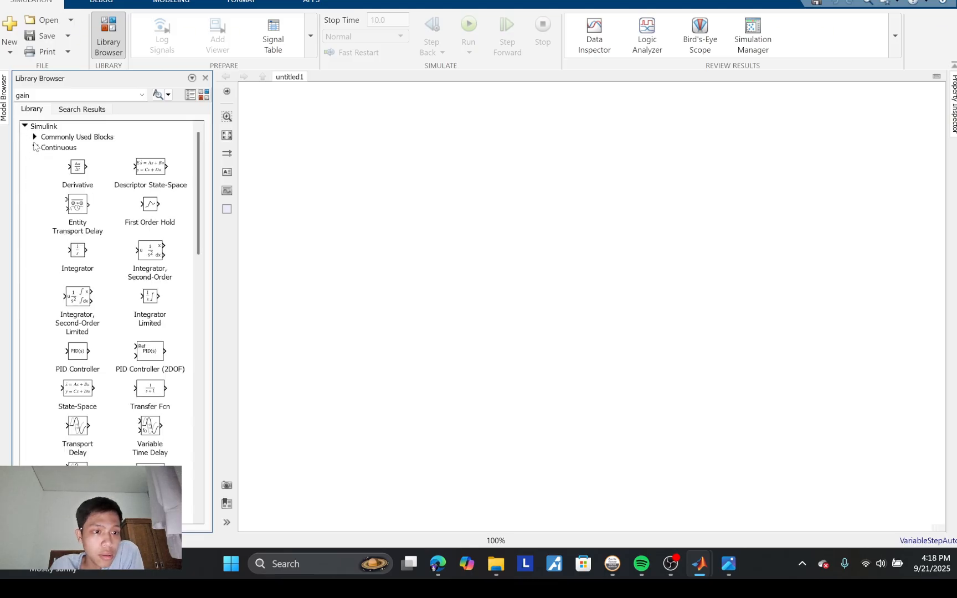
scroll(149, 382, down, 1)
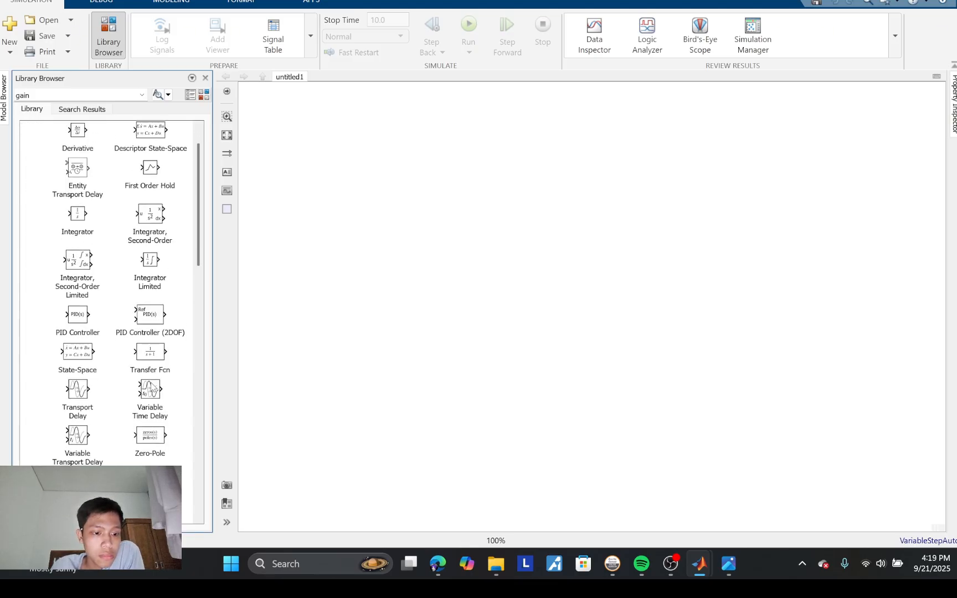
scroll(141, 299, up, 2)
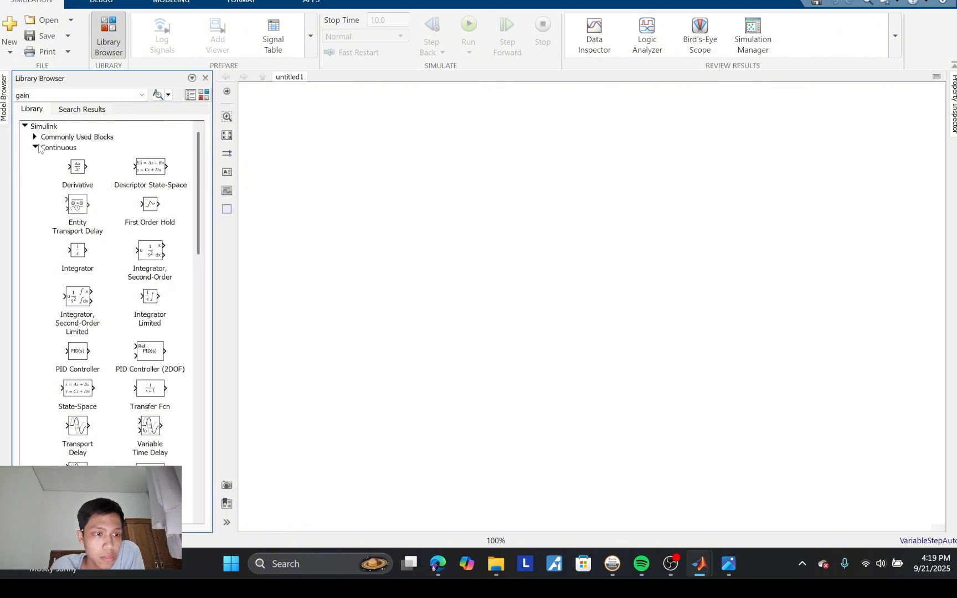
click(36, 148)
click(34, 137)
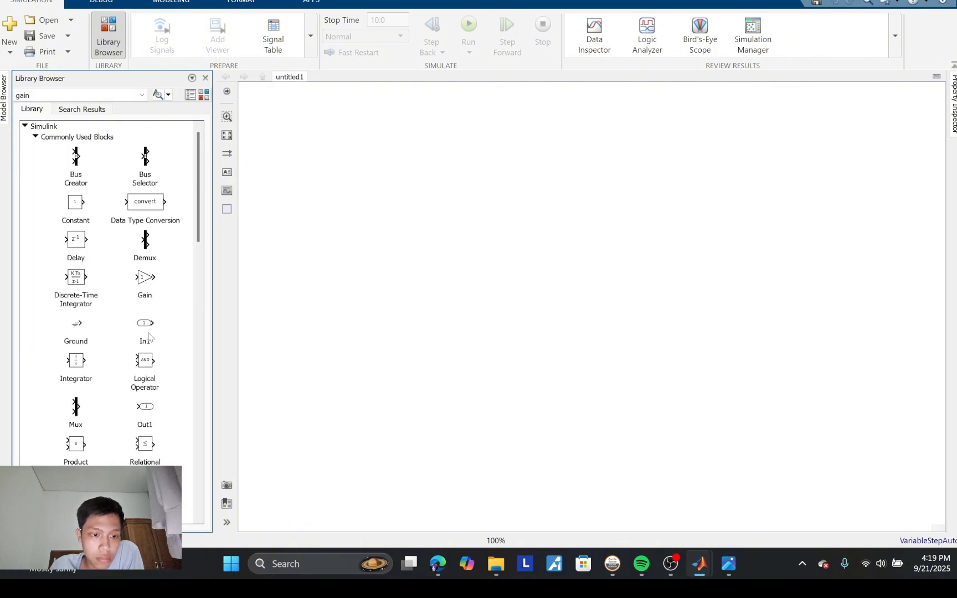
click(147, 282)
drag(147, 282, 424, 188)
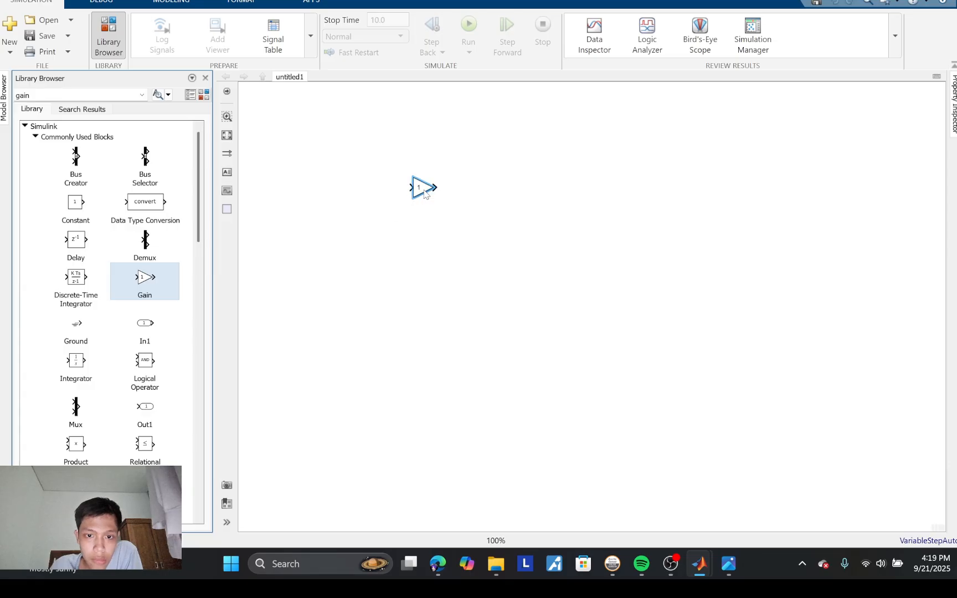
drag(143, 283, 446, 259)
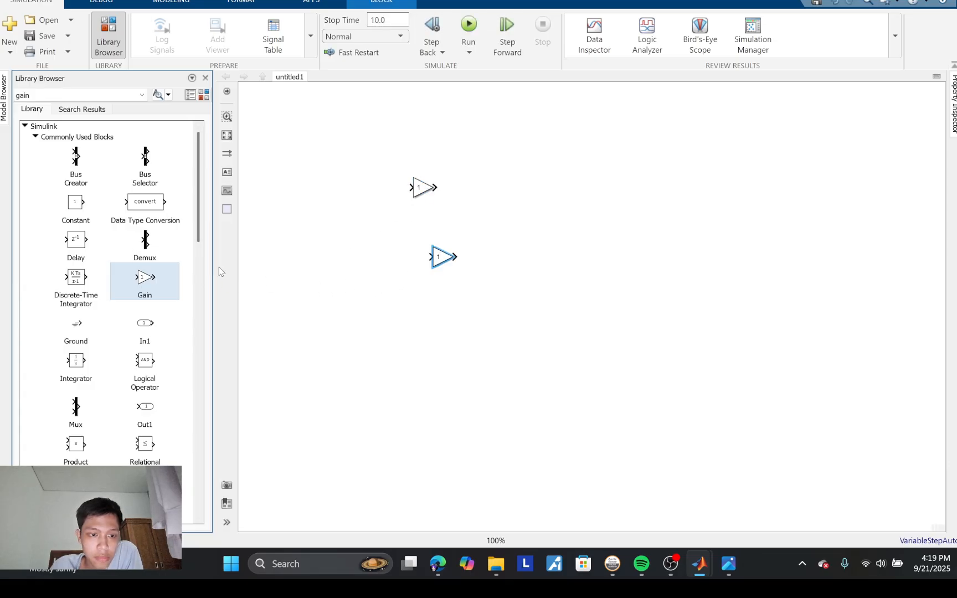
drag(146, 277, 314, 287)
Step: Add a Scope block and a Sum block from the Commonly Used Blocks library to the model
scroll(152, 387, down, 3)
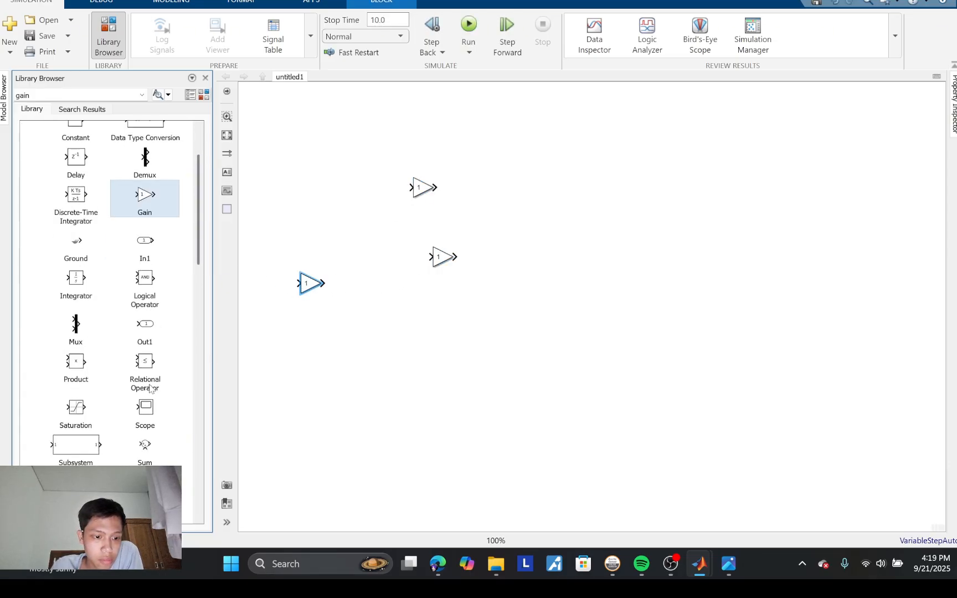
drag(154, 416, 558, 184)
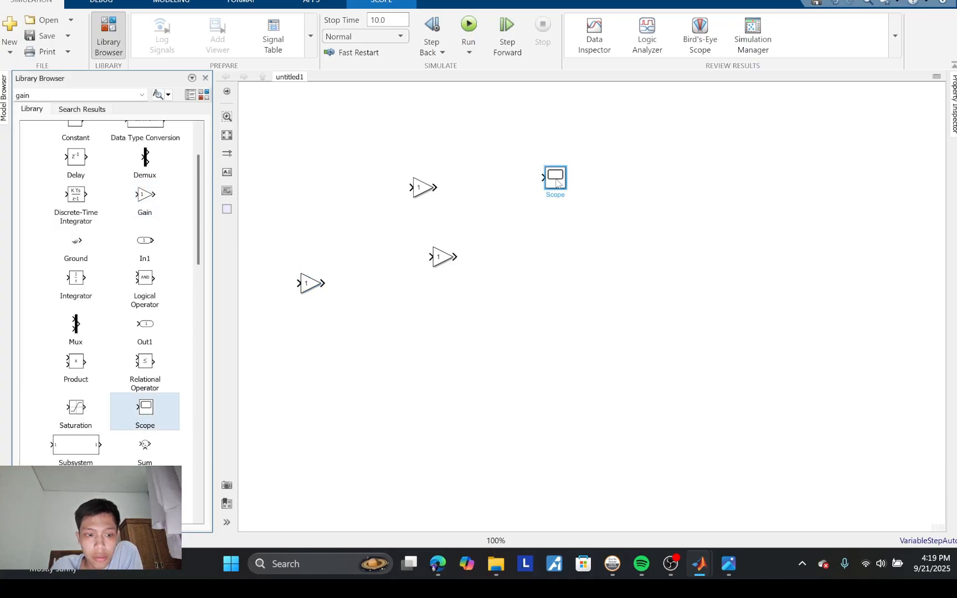
scroll(146, 462, down, 1)
drag(142, 427, 358, 199)
Step: Add a Derivative block from the Continuous library to the model, below the Scope
scroll(107, 395, down, 7)
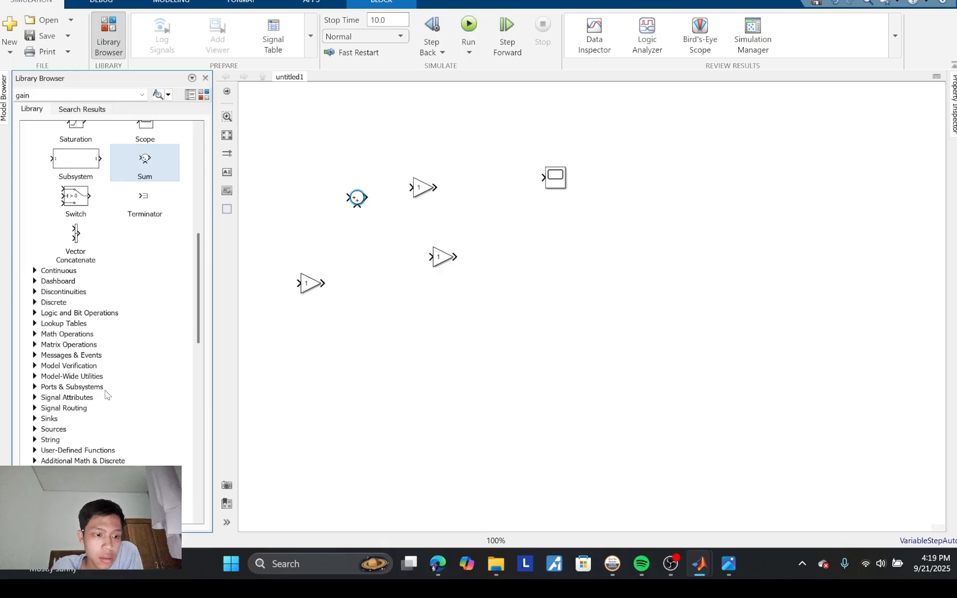
click(35, 267)
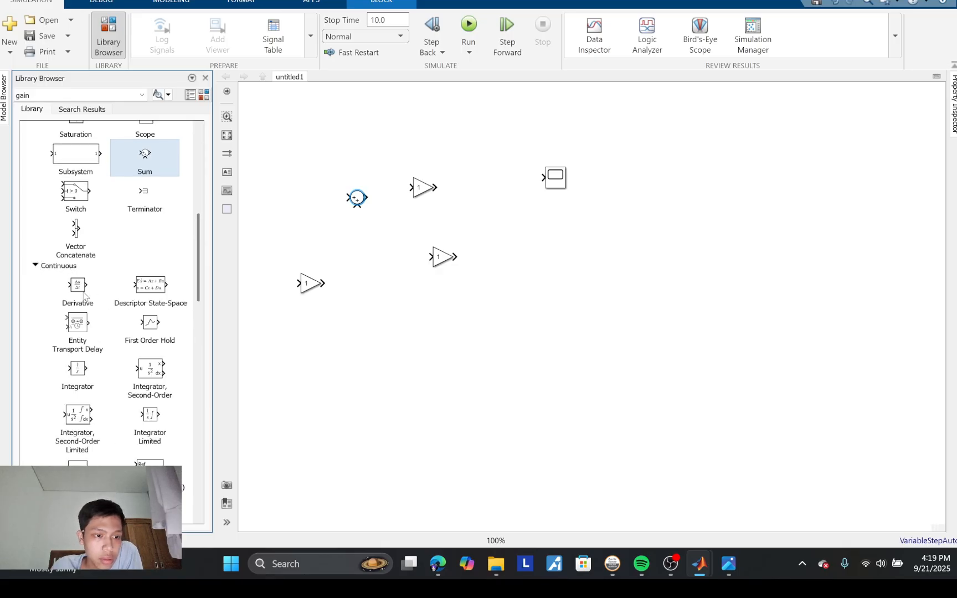
drag(88, 294, 545, 321)
Step: Add a Ramp block from the Sources library to the model, above and to the left of the Sum block
scroll(58, 446, down, 15)
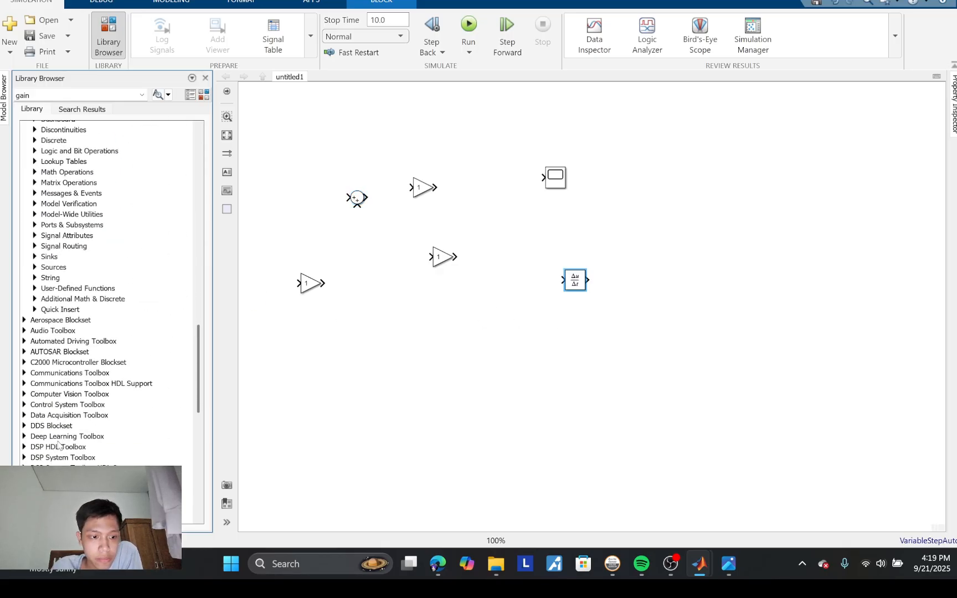
scroll(59, 446, up, 3)
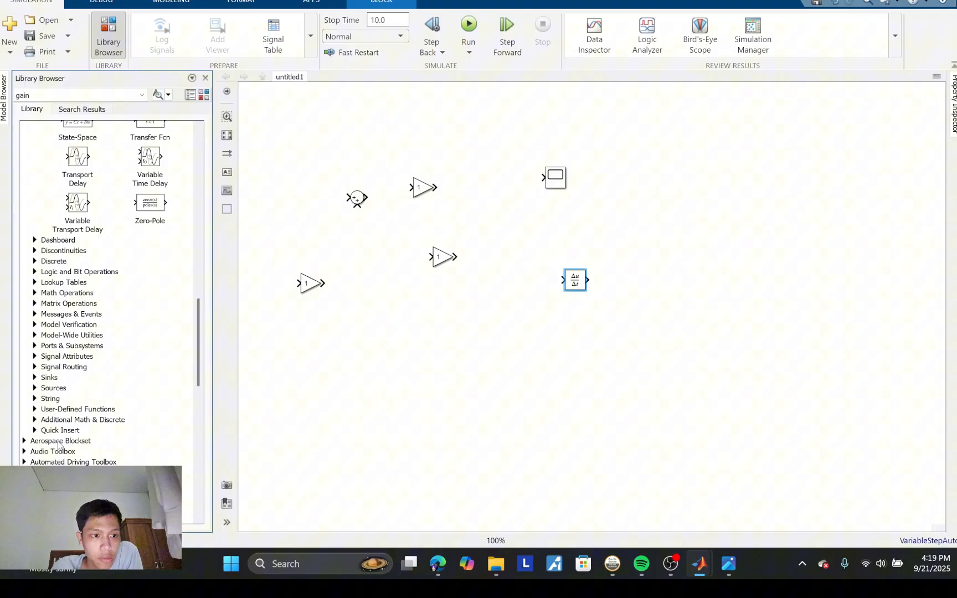
click(35, 388)
scroll(34, 391, down, 10)
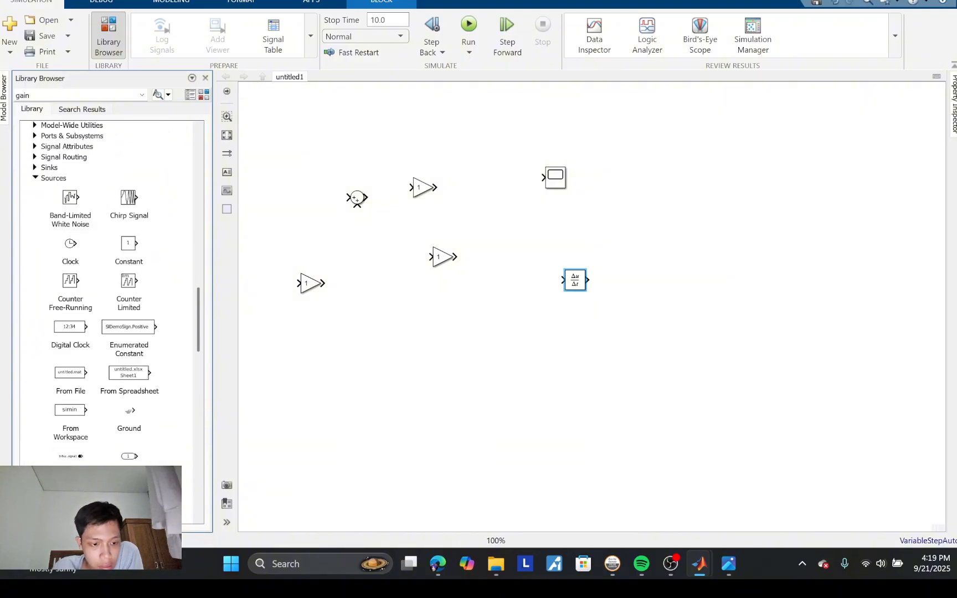
scroll(111, 288, down, 3)
scroll(137, 458, down, 3)
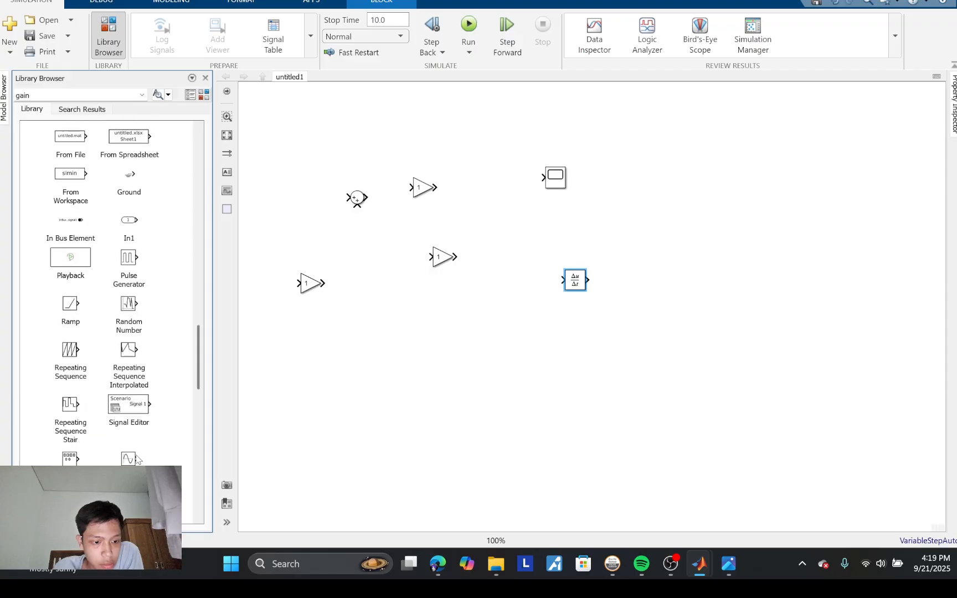
scroll(49, 344, up, 2)
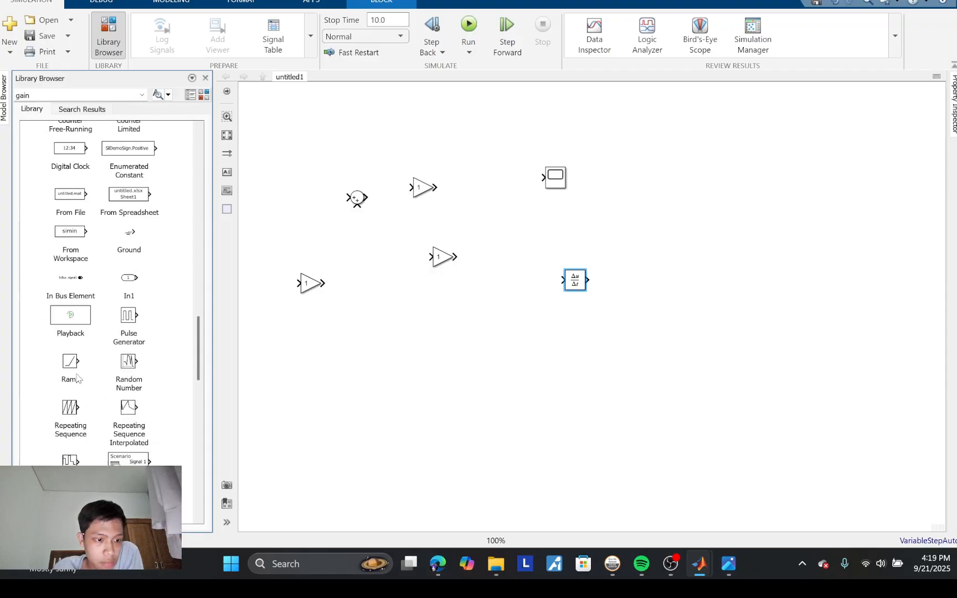
drag(71, 372, 305, 162)
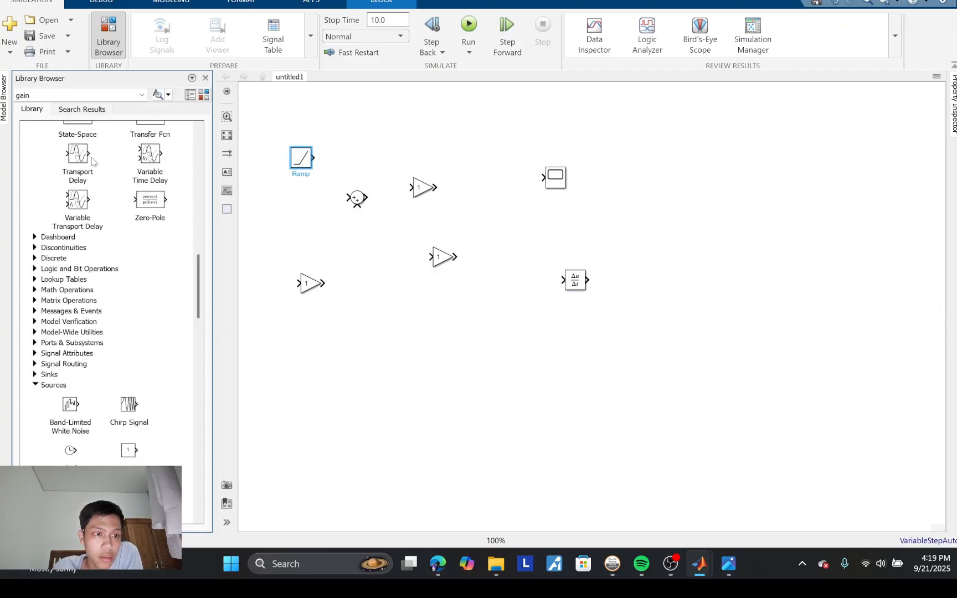
Step: Collapse the Sources, Continuous and Commonly Used Blocks categories in the block library
scroll(93, 160, up, 5)
click(33, 435)
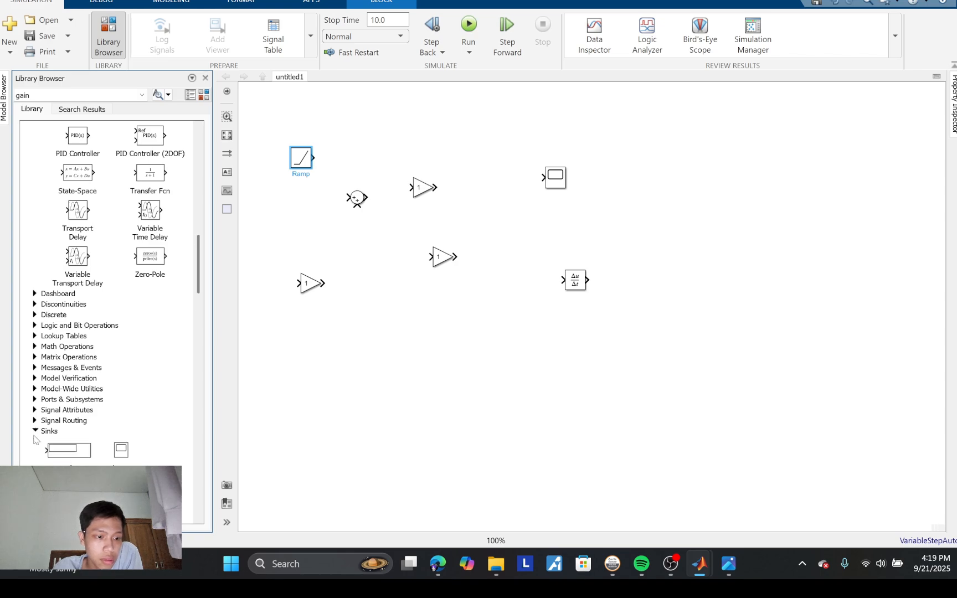
click(34, 436)
click(34, 443)
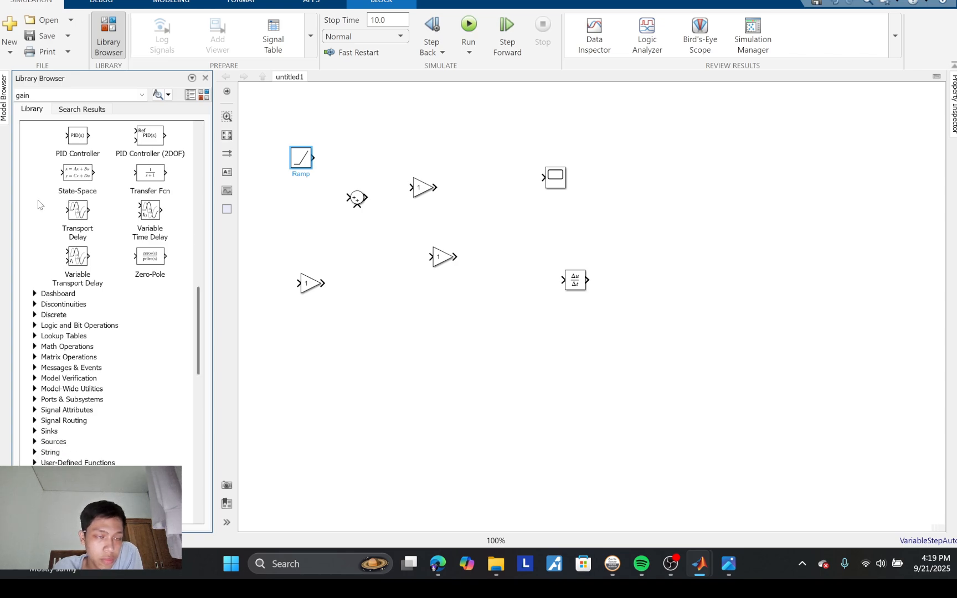
scroll(37, 203, up, 7)
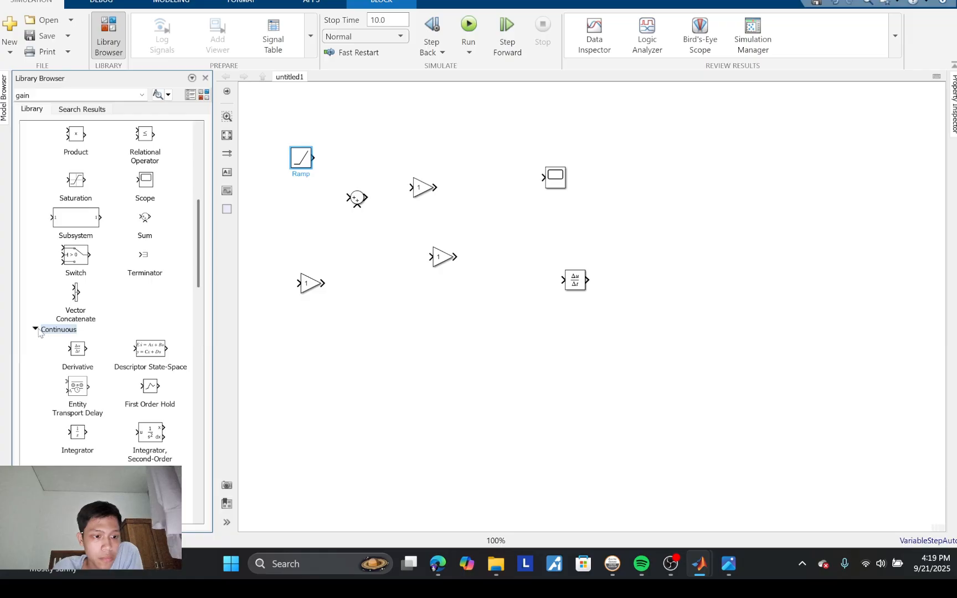
scroll(37, 332, up, 6)
click(35, 137)
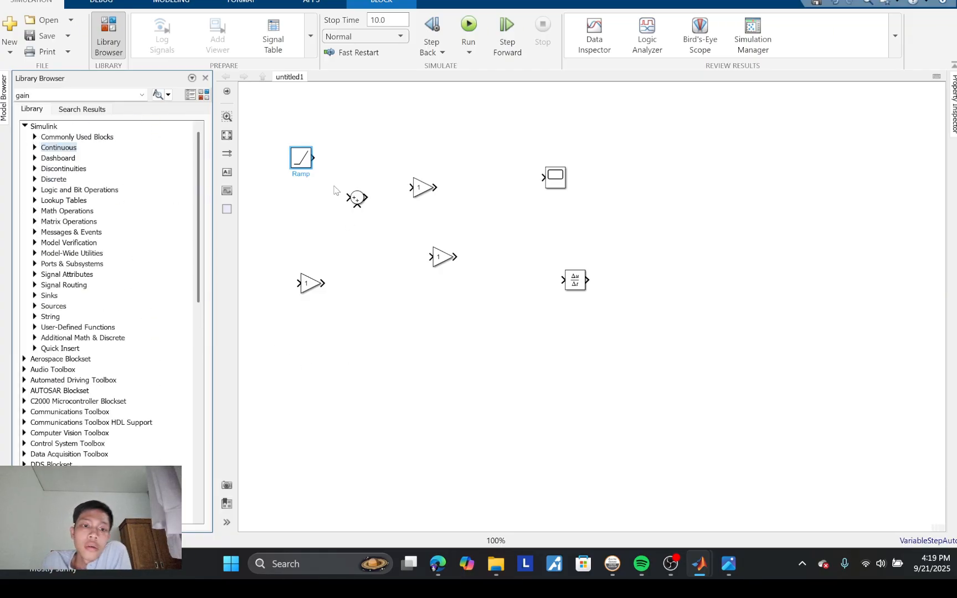
Step: Nudge the Sum block, review the three tank equations in the Screenshot 2025-09-21 155858.png image in the photo viewer, and return to the model
drag(361, 201, 382, 220)
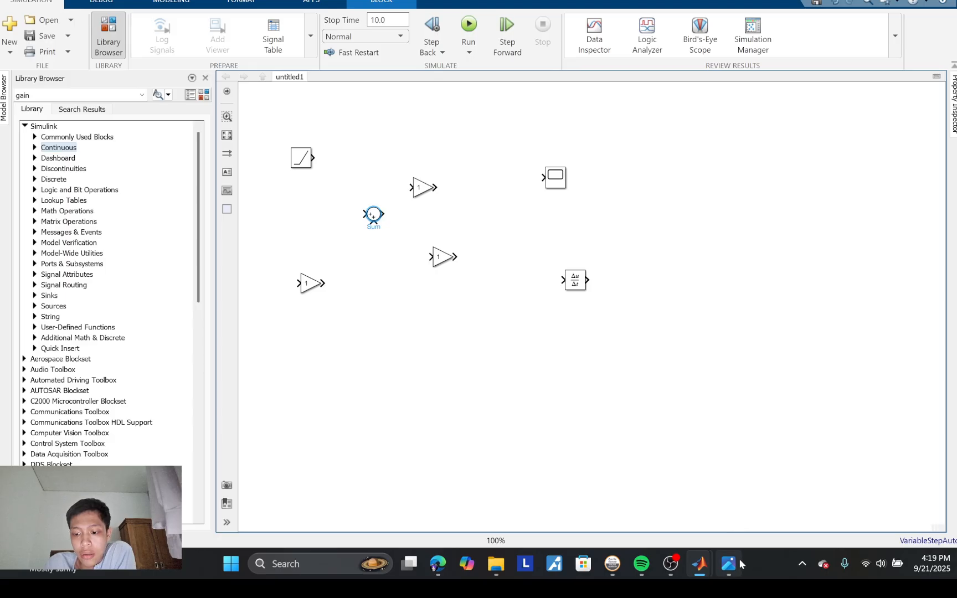
mouse_move(729, 563)
click(726, 499)
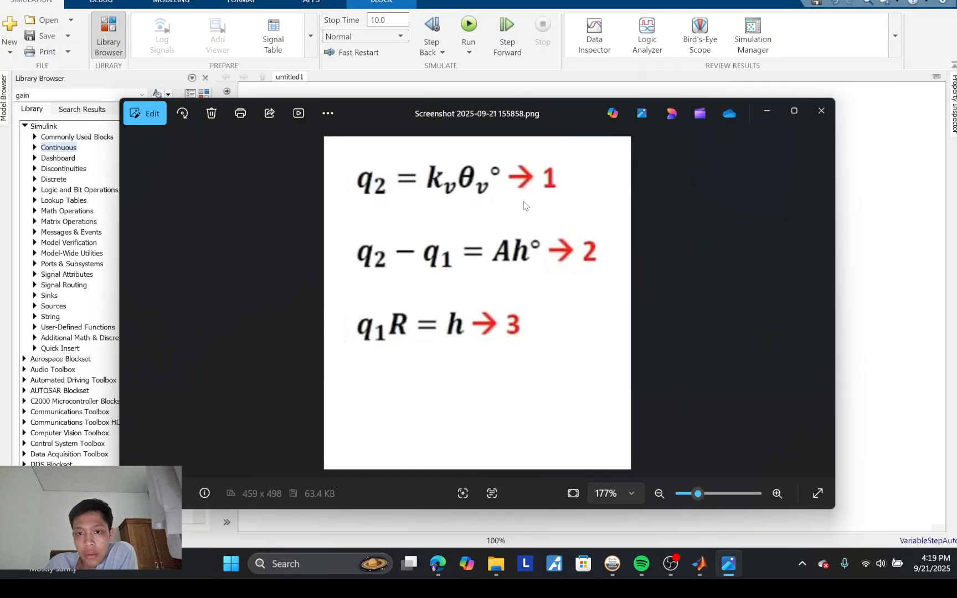
mouse_move(498, 110)
mouse_down()
mouse_move(510, 167)
mouse_move(506, 107)
mouse_up()
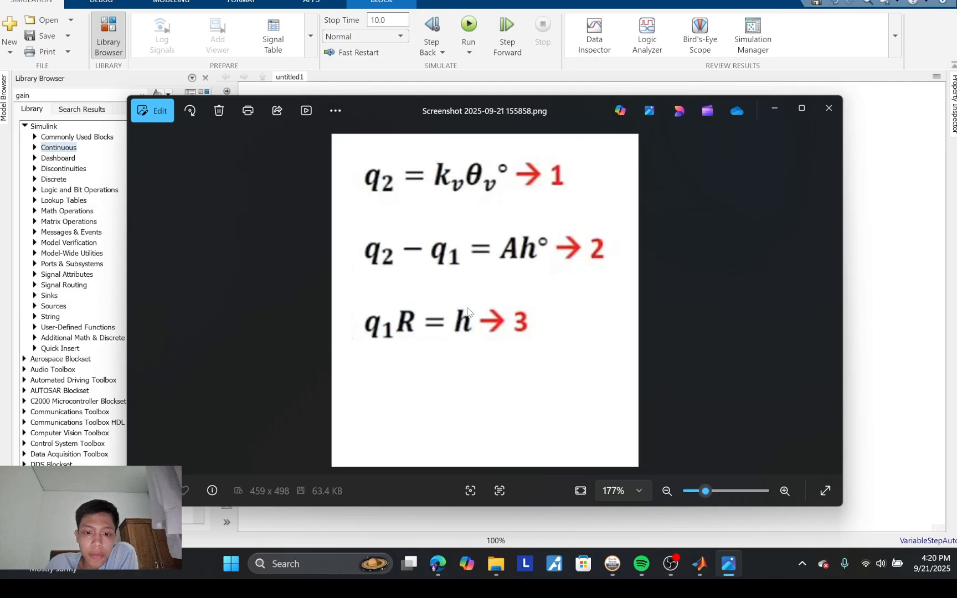
click(862, 168)
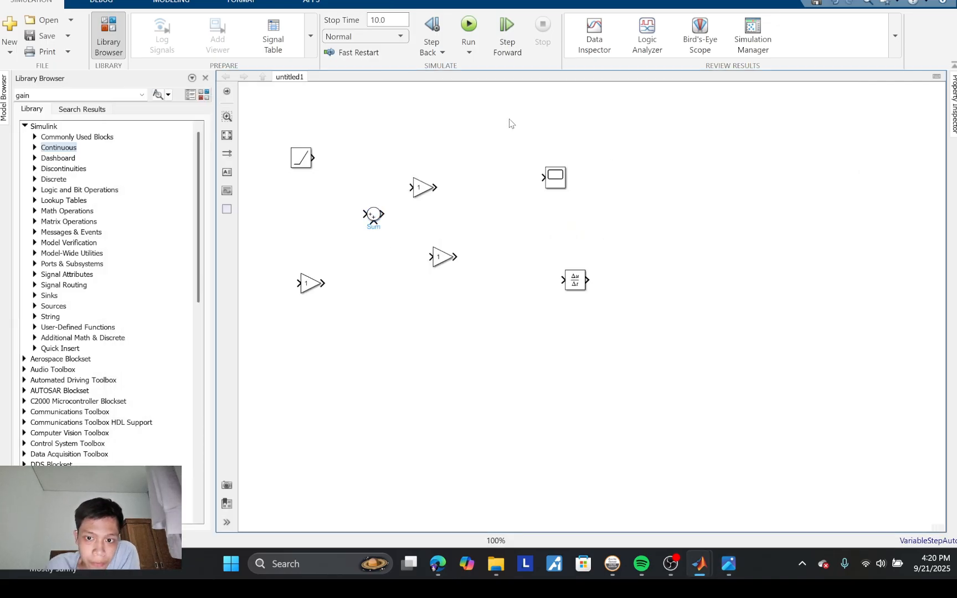
Step: Line up the first Gain, Sum, second Gain and Scope in the Ramp's row, with the third Gain and the Derivative side by side beneath
click(421, 187)
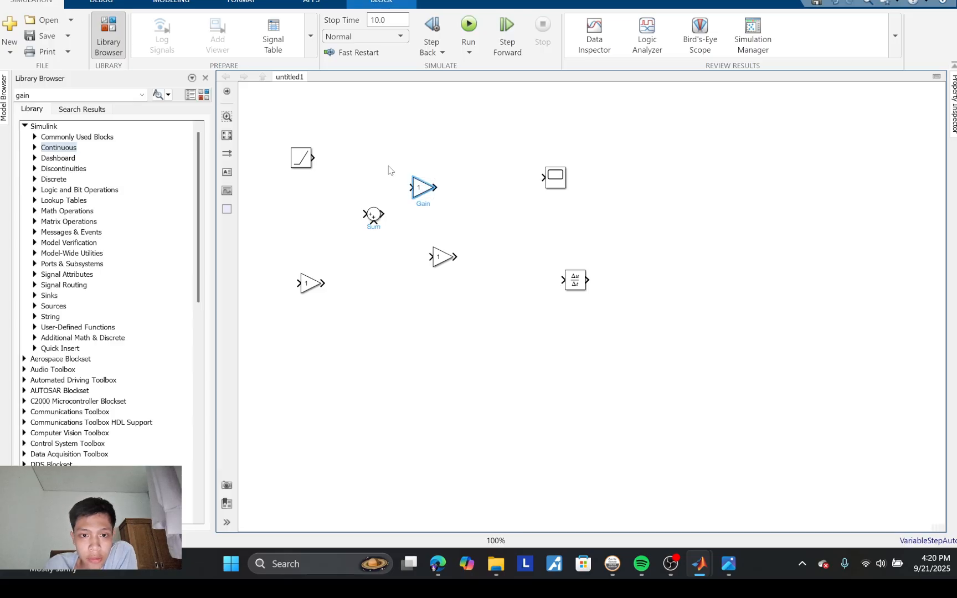
drag(416, 192, 367, 162)
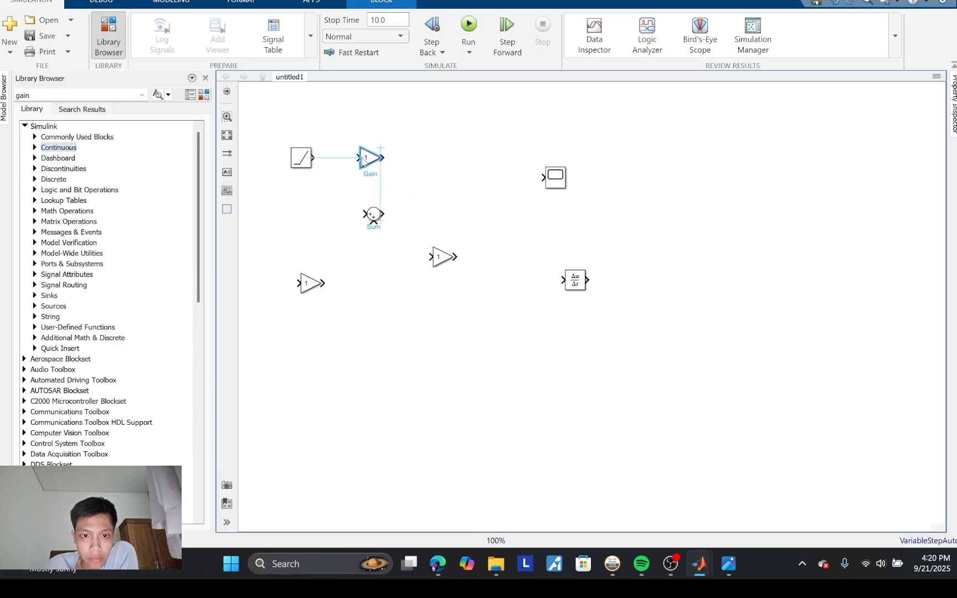
click(375, 217)
drag(375, 217, 434, 162)
click(446, 262)
drag(446, 262, 596, 157)
drag(583, 284, 550, 224)
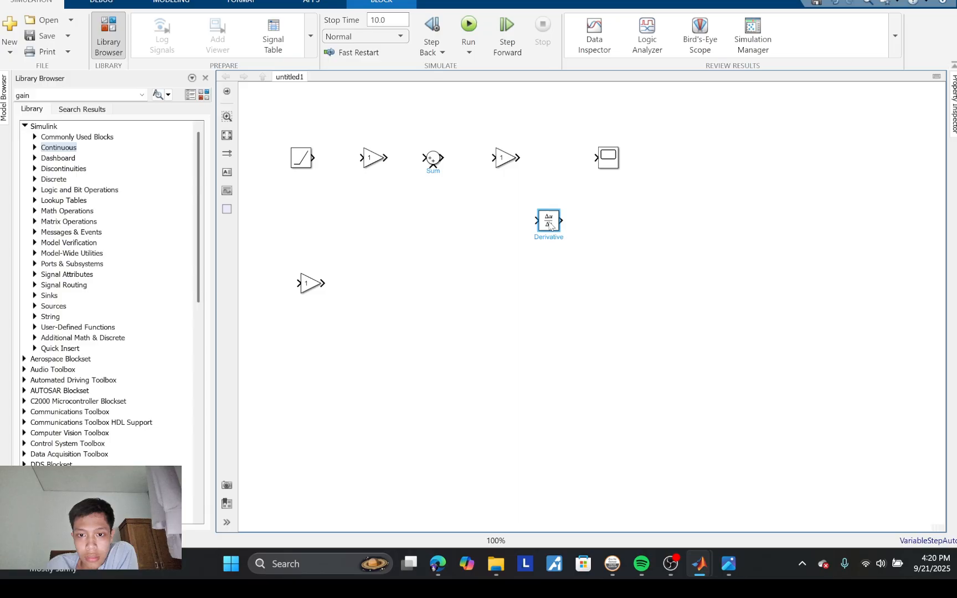
drag(312, 292, 482, 220)
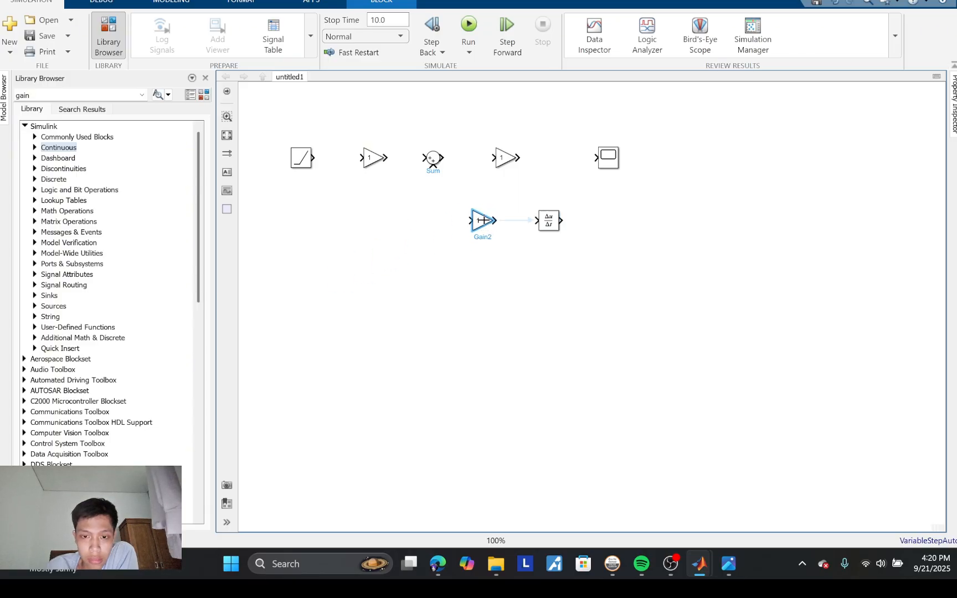
Step: Flip the lower-row Gain and Derivative blocks so their signals run from right to left
right_click(482, 221)
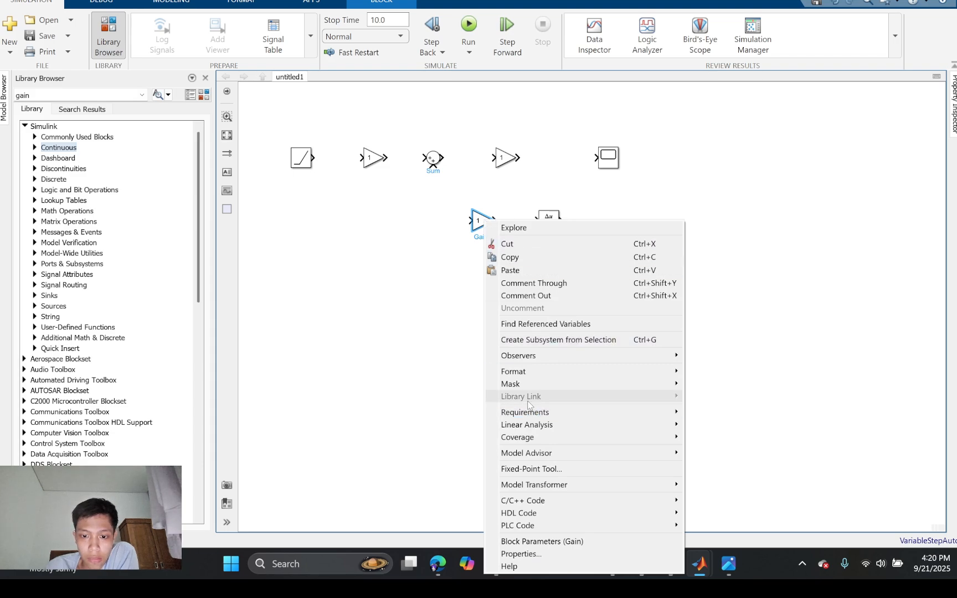
mouse_move(515, 372)
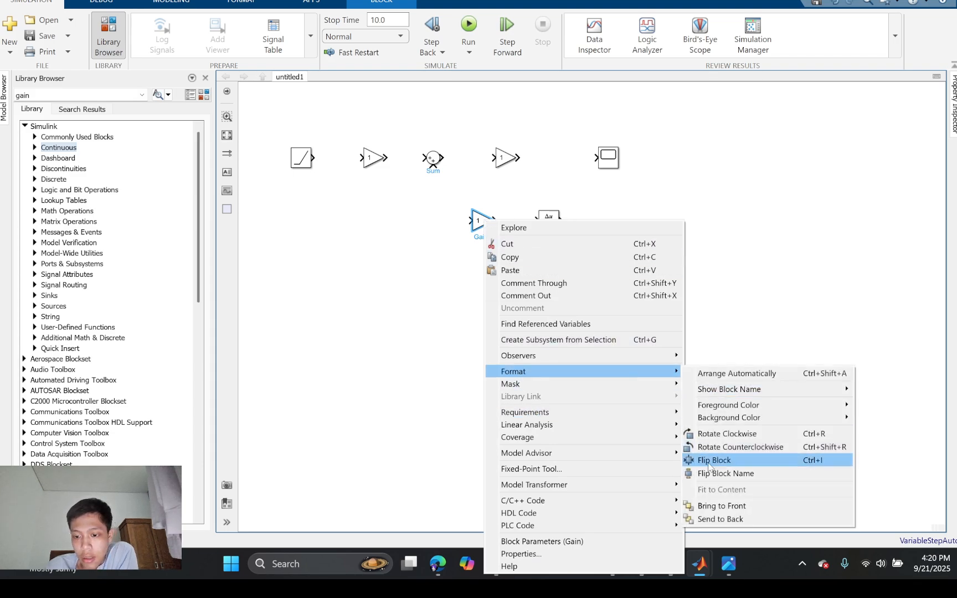
click(709, 466)
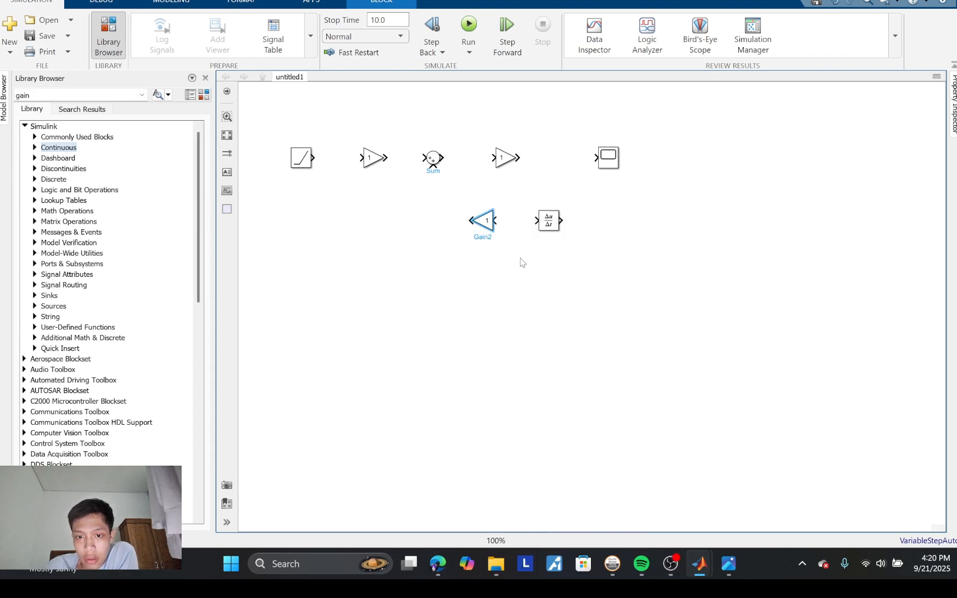
right_click(543, 223)
mouse_move(584, 384)
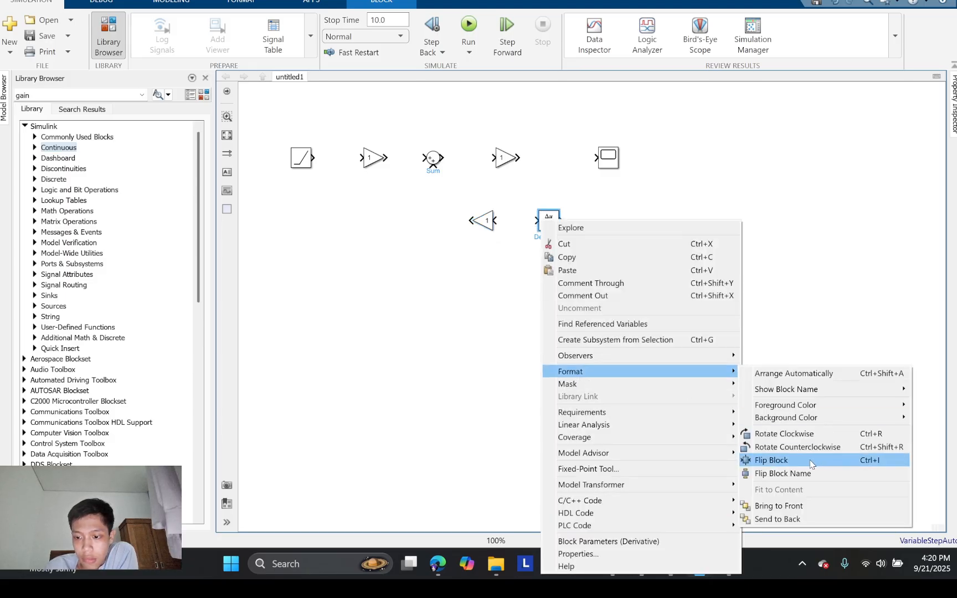
click(810, 463)
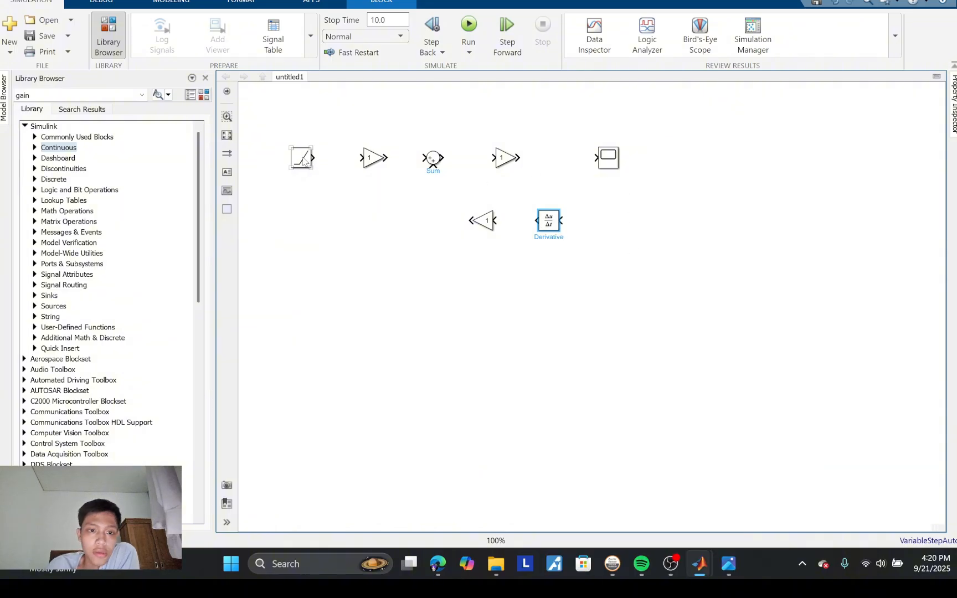
Step: Wire the top row from Ramp to Scope, and feed the output back through the Derivative and lower Gain into the Sum
drag(312, 158, 592, 159)
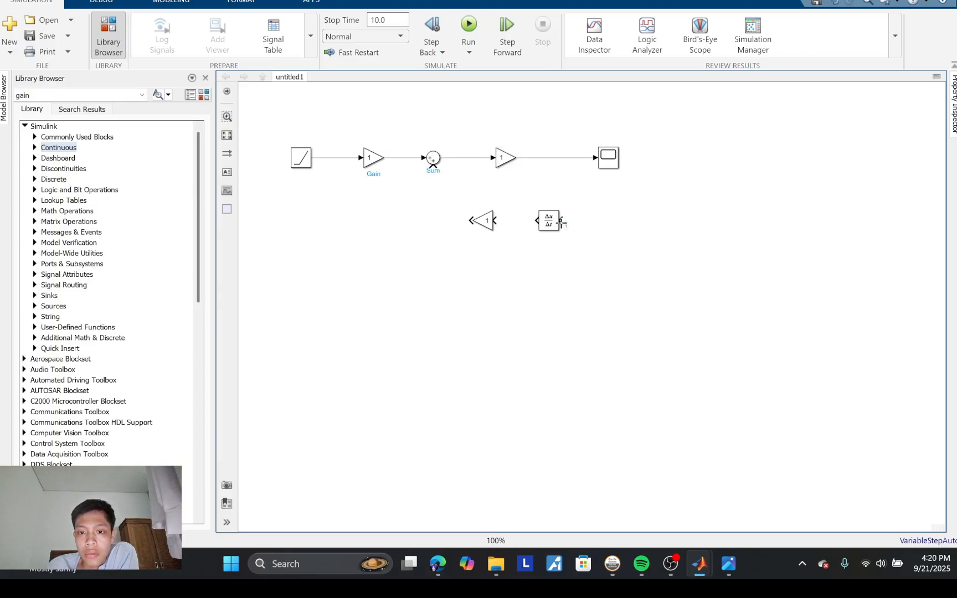
drag(560, 221, 583, 160)
mouse_move(533, 222)
mouse_down()
mouse_move(487, 223)
mouse_move(438, 207)
mouse_move(434, 167)
mouse_up()
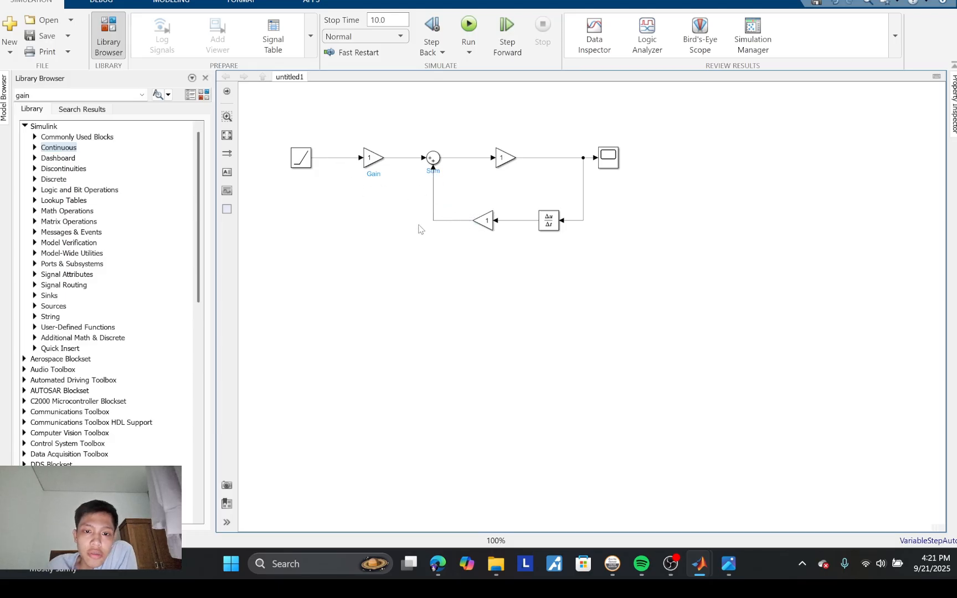
Step: Set the gain of the block between the Ramp and the Sum to kv
click(365, 165)
double_click(367, 161)
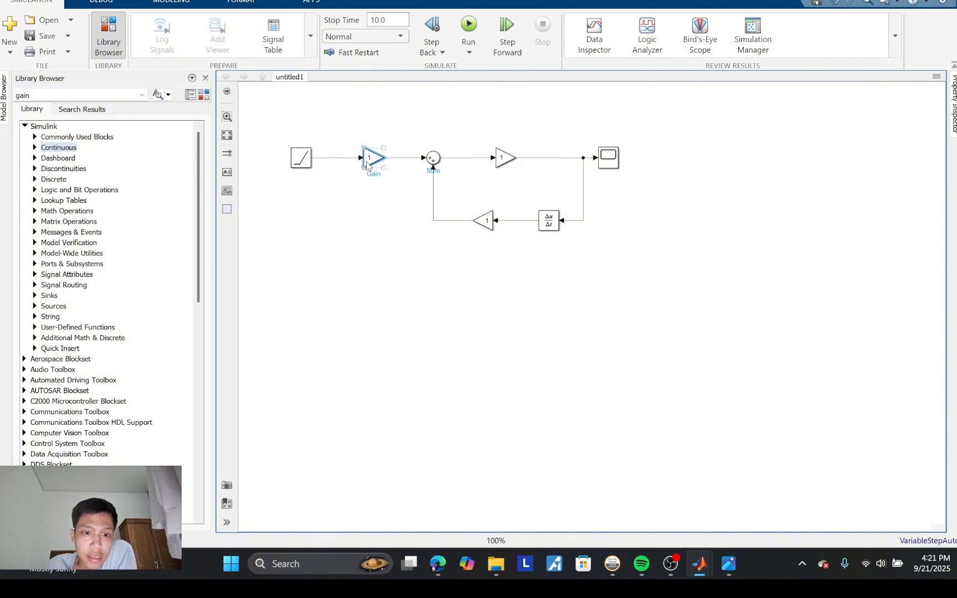
click(687, 62)
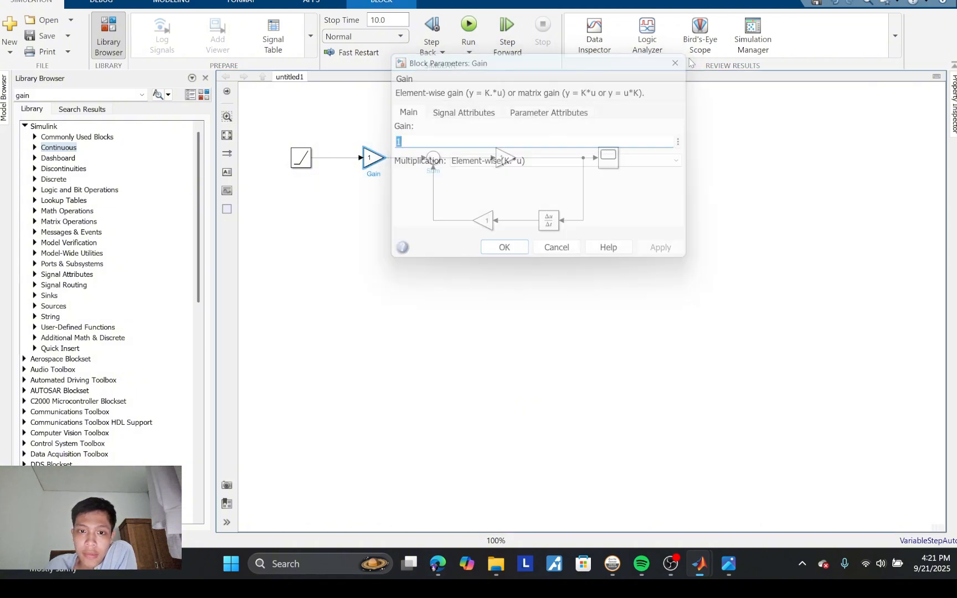
double_click(367, 161)
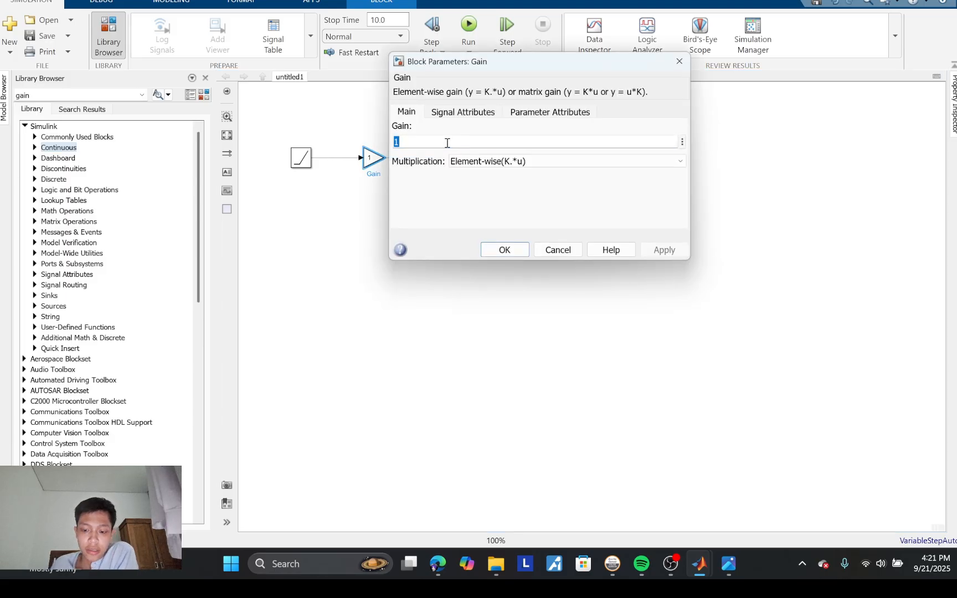
key(BackSpace)
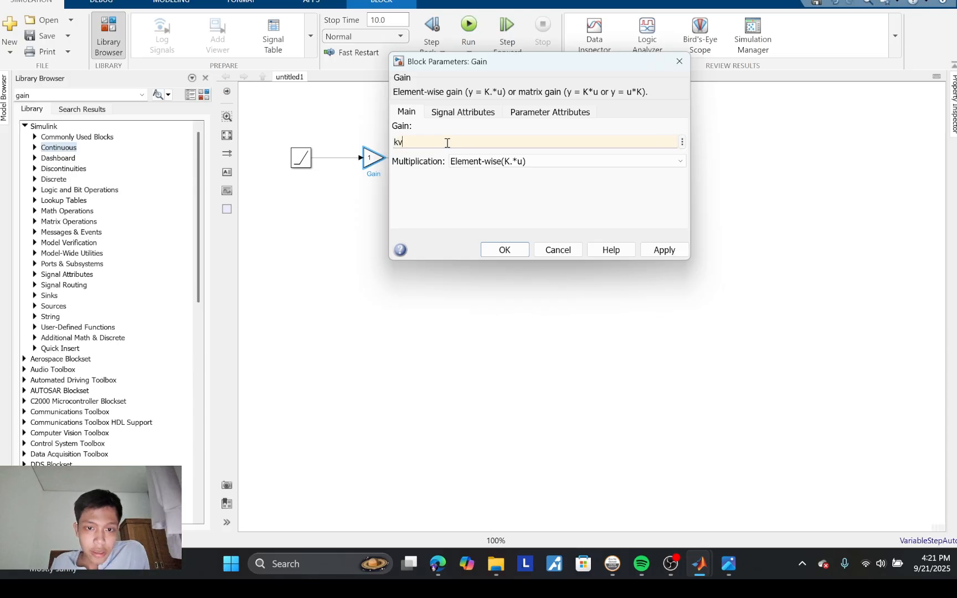
click(498, 249)
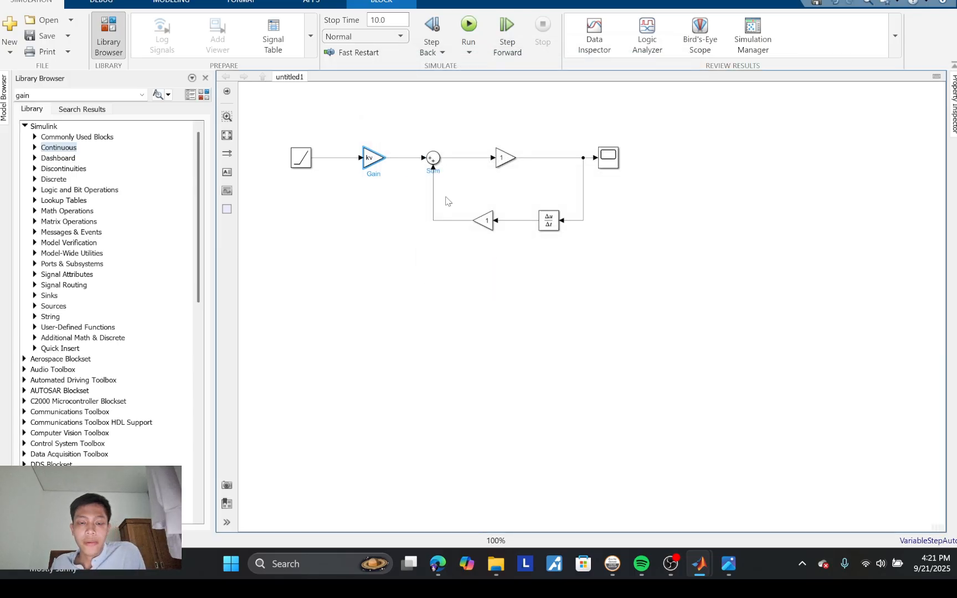
Step: Set the gain of the block between the Sum and the Scope to R
double_click(503, 159)
key(BackSpace)
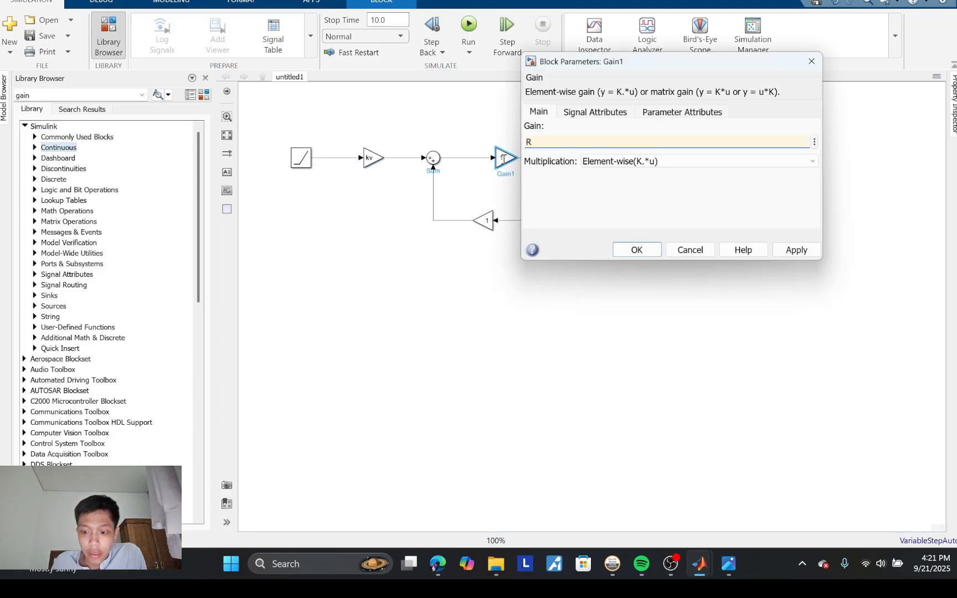
click(635, 249)
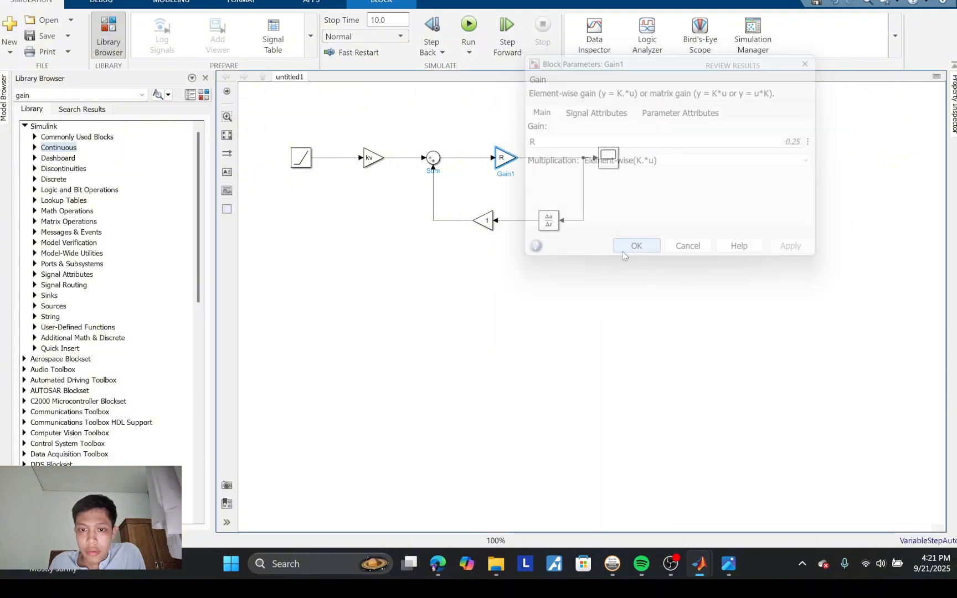
Step: Set the gain of the feedback-path Gain block to the workspace variable A
double_click(487, 220)
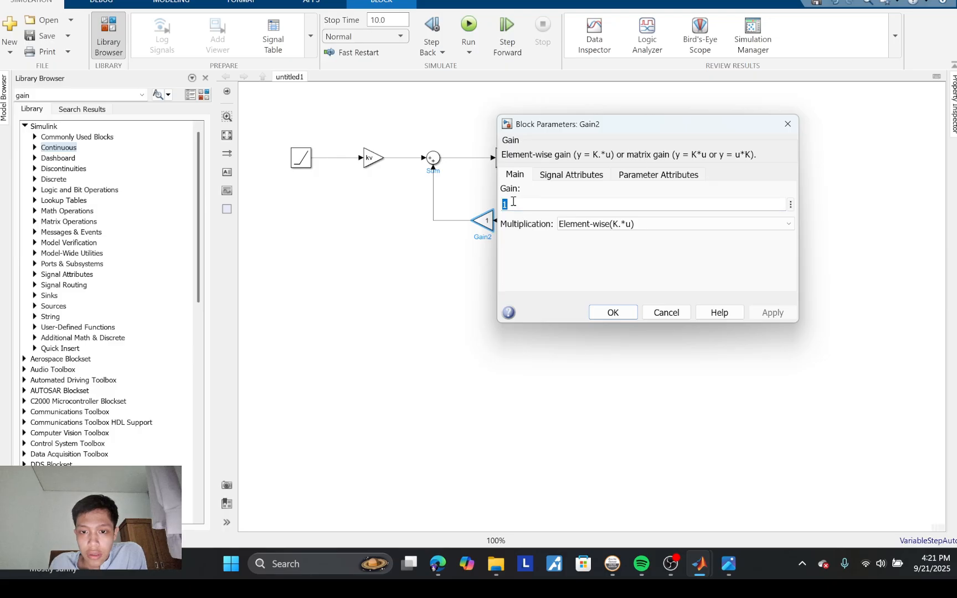
key(BackSpace)
text(A)
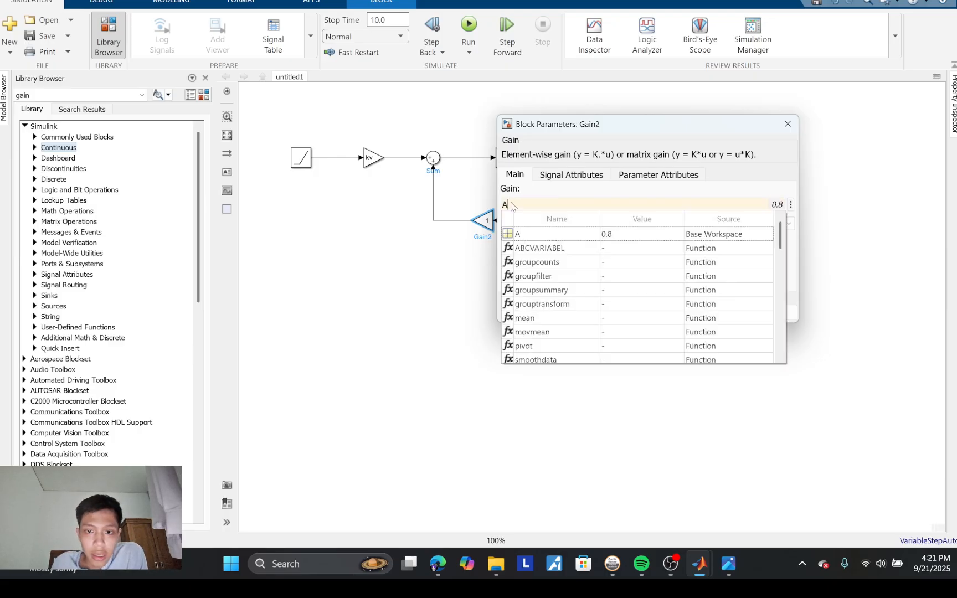
click(526, 239)
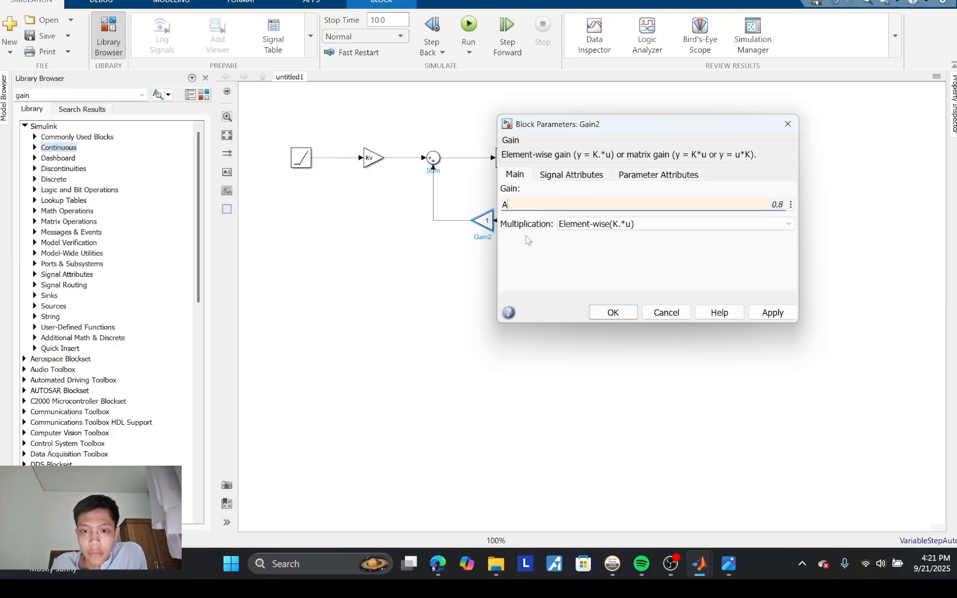
click(615, 315)
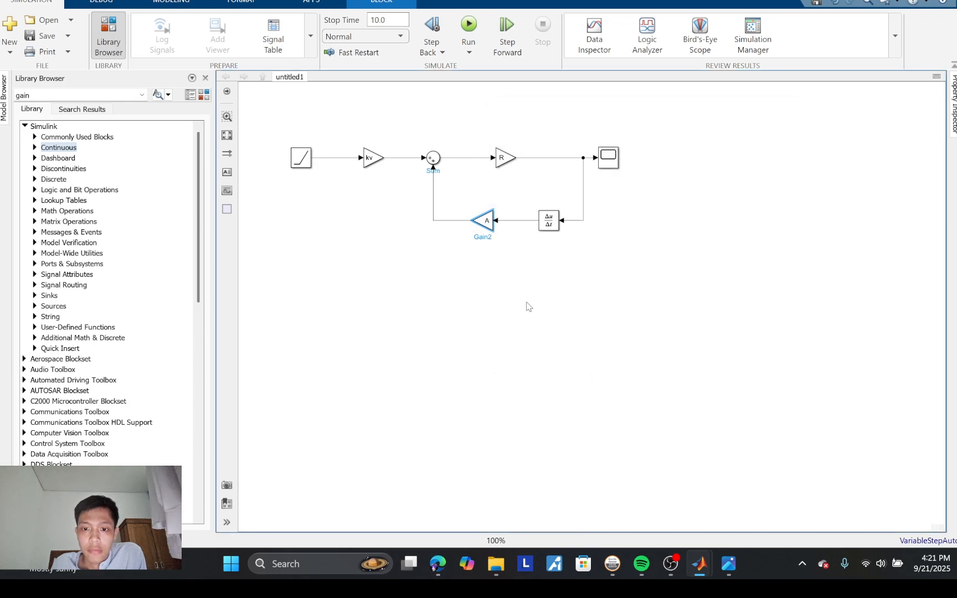
click(525, 255)
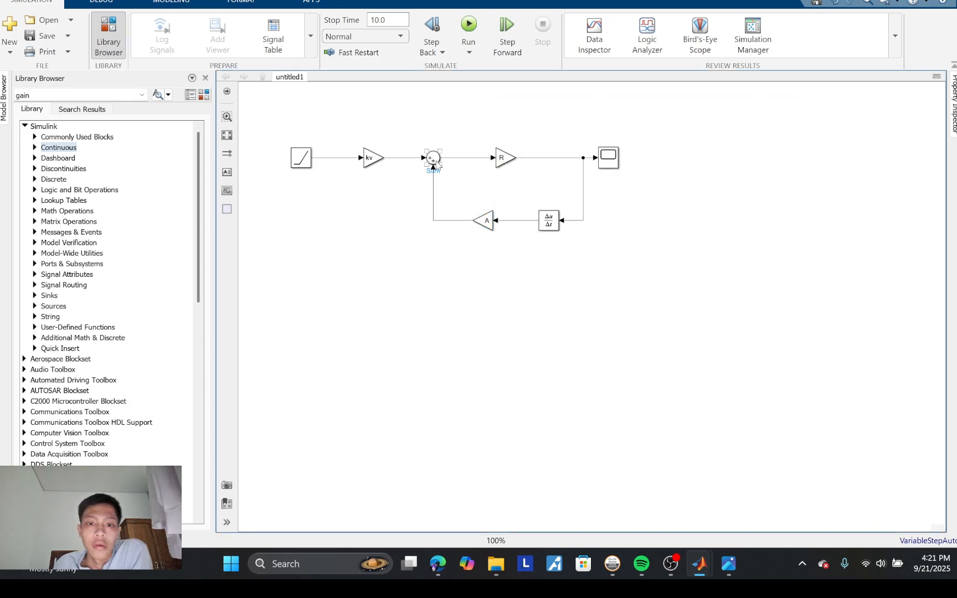
Step: Change the Sum block's list of signs to |+- so the feedback signal is subtracted
click(436, 163)
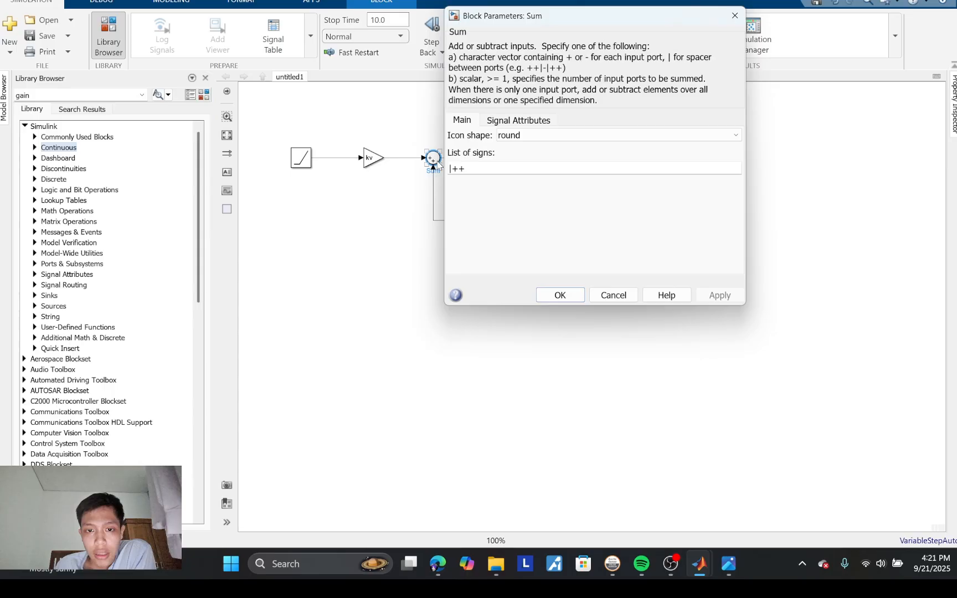
double_click(465, 167)
click(465, 166)
key(BackSpace)
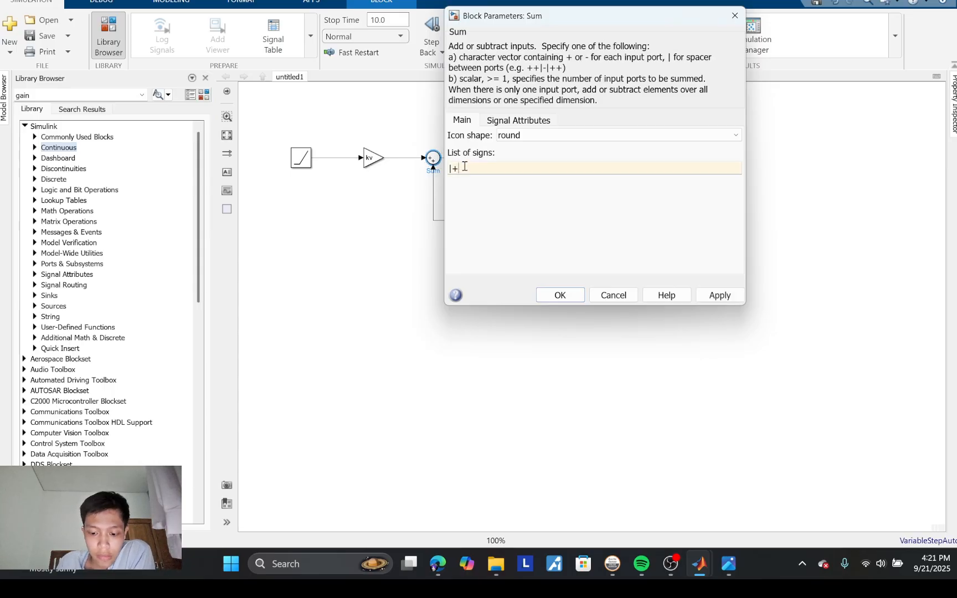
click(559, 294)
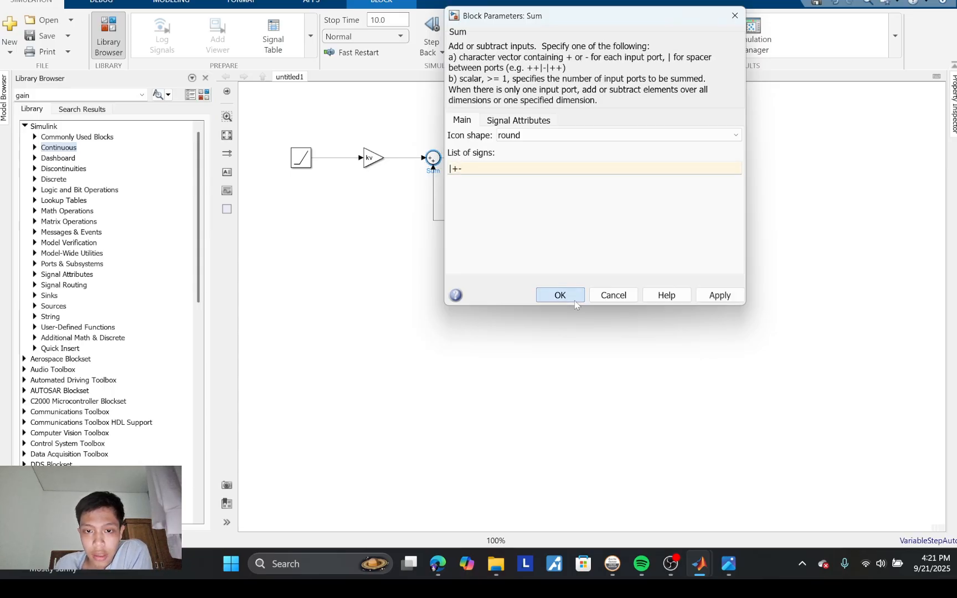
click(421, 261)
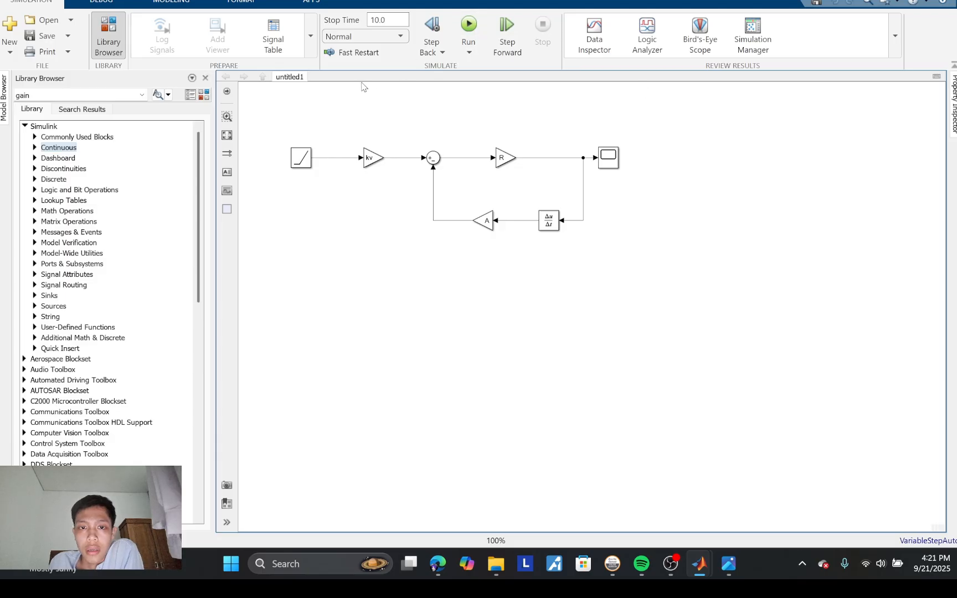
Step: Run the simulation and show the response in the Scope, scaled to fit the axes
click(474, 25)
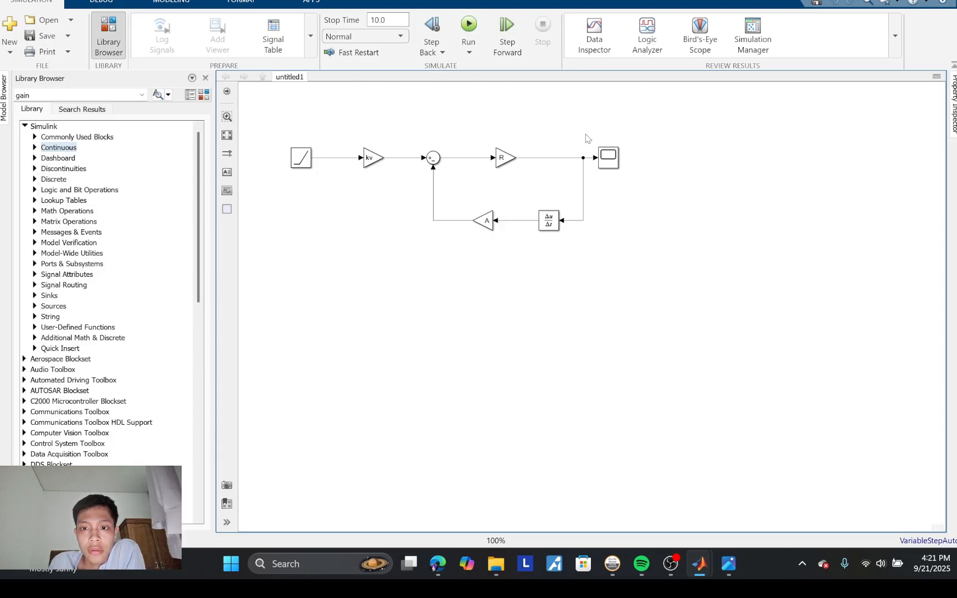
click(471, 31)
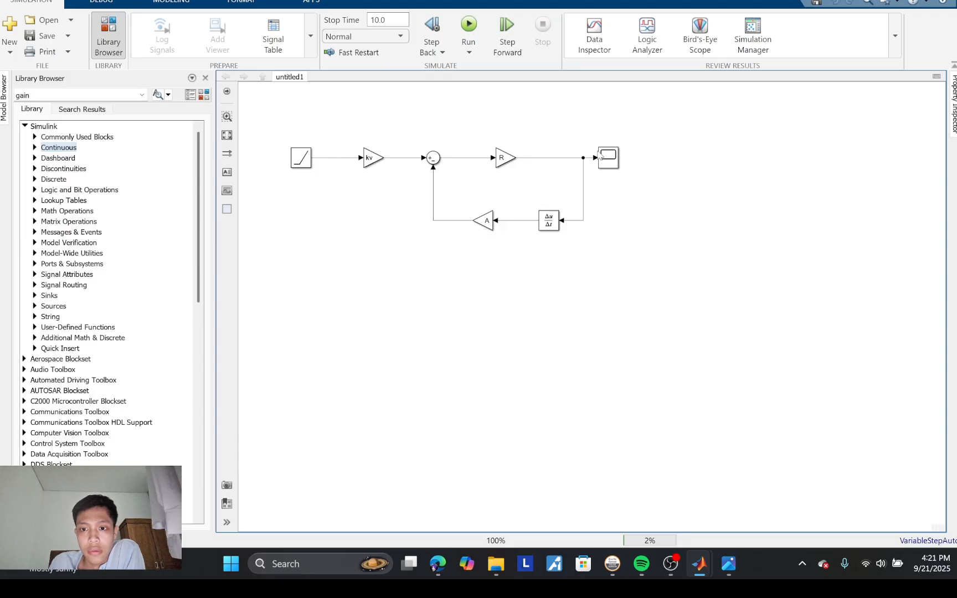
click(456, 51)
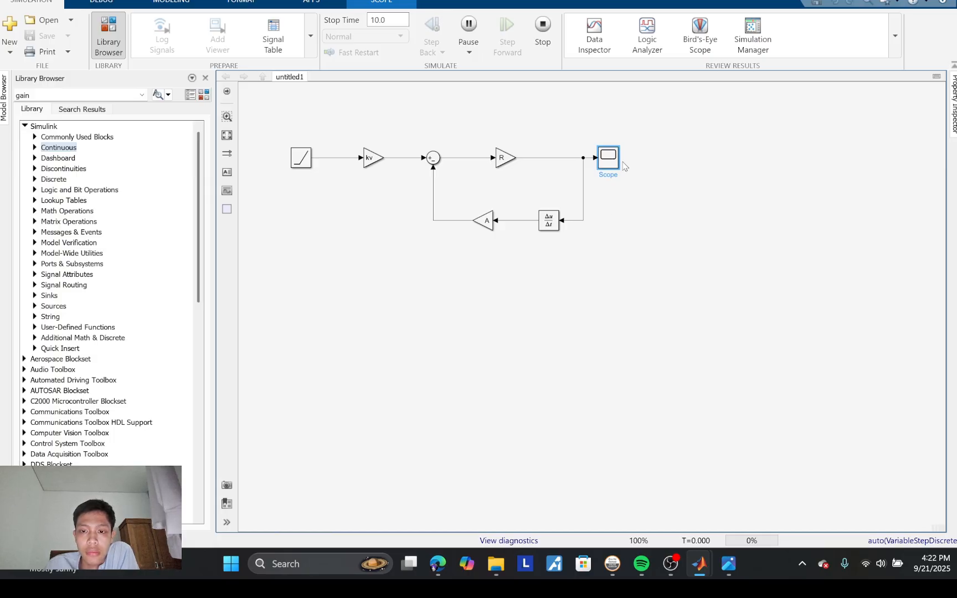
drag(532, 100, 609, 129)
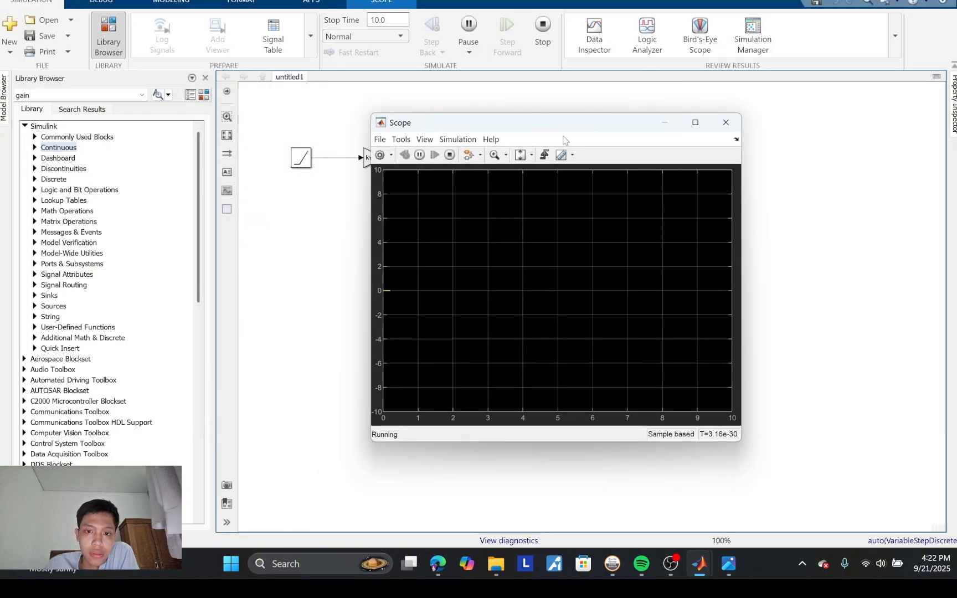
click(520, 156)
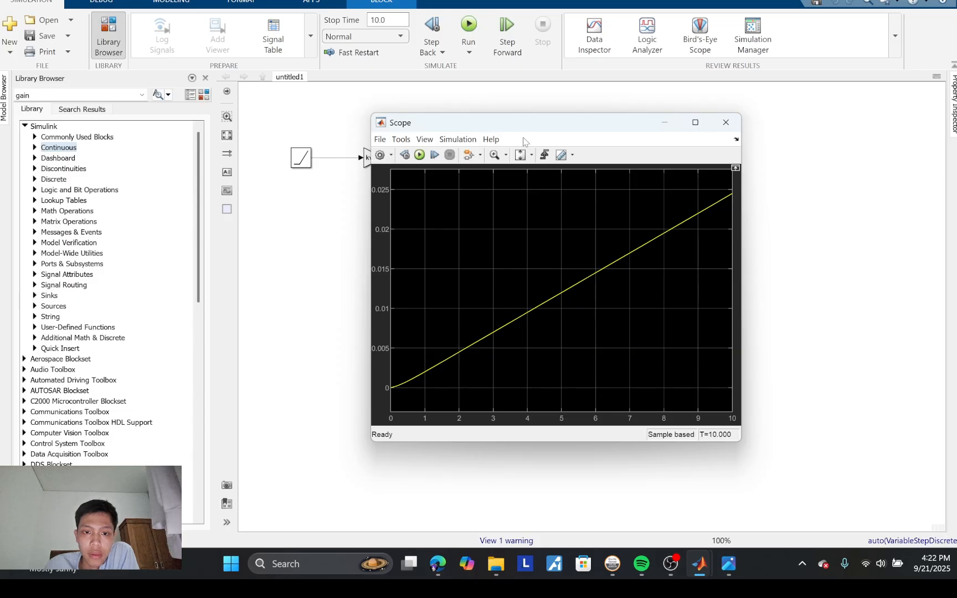
Step: Examine the Scope's response curve alongside the block diagram, moving its window clear of the blocks, and close the Scope
drag(618, 127, 780, 97)
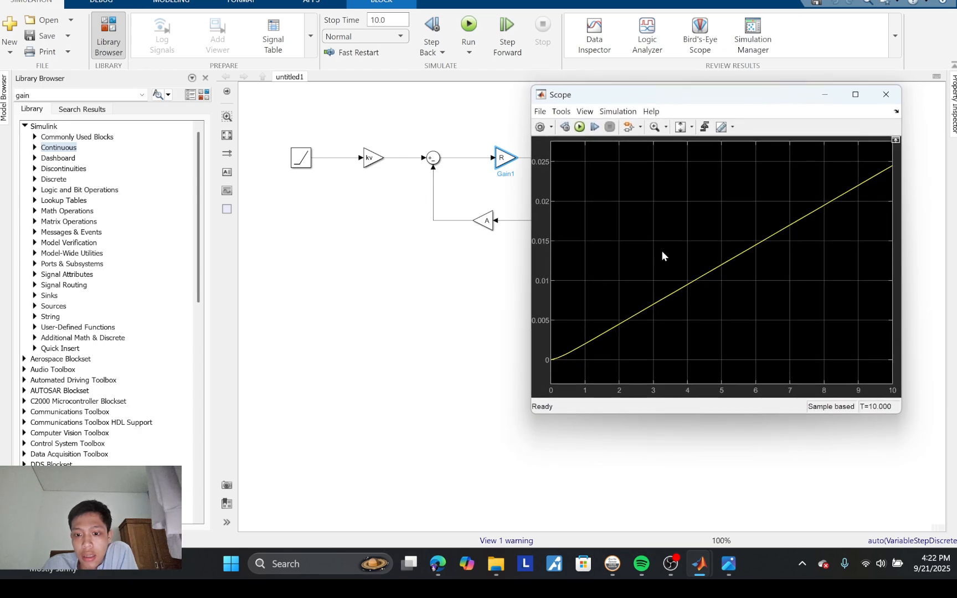
drag(625, 100, 440, 235)
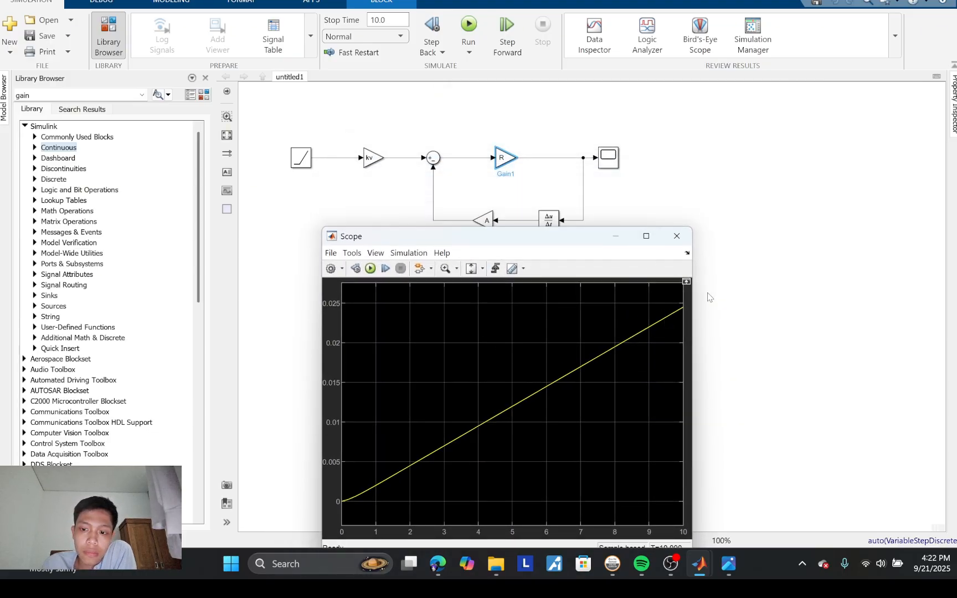
drag(577, 244, 611, 267)
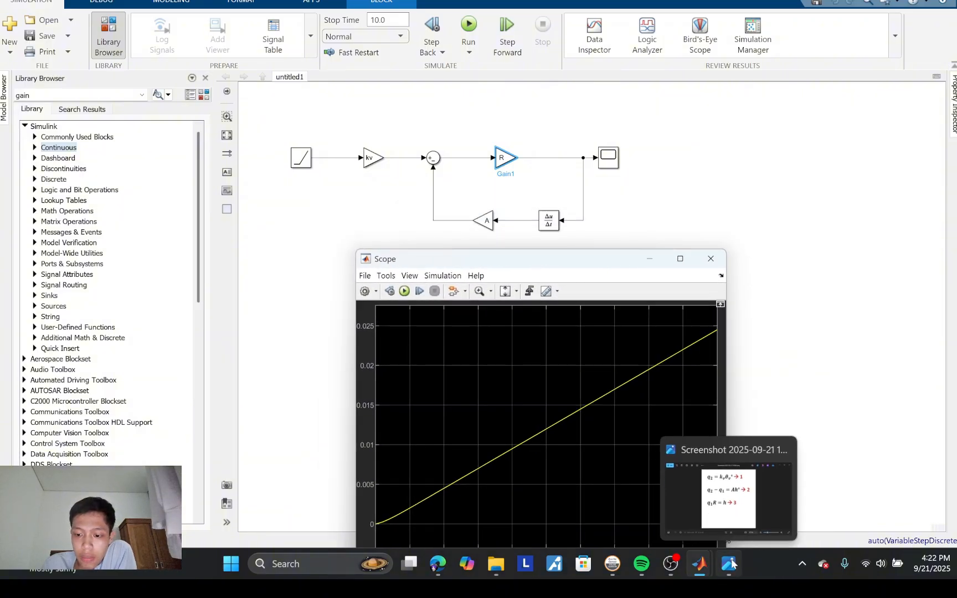
click(713, 259)
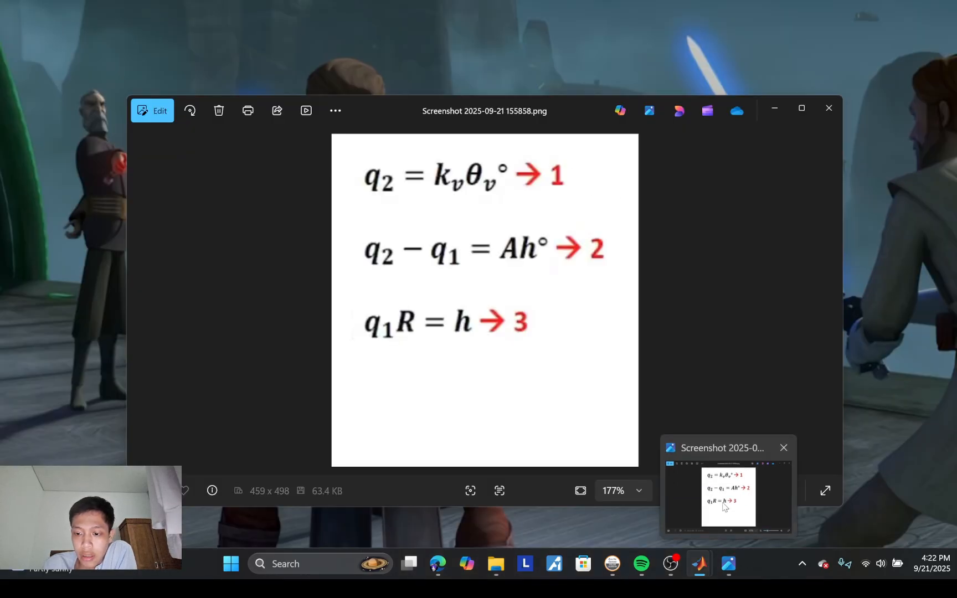
Step: Bring up the tank equations image in the photo viewer, narrow its window and place it beside the diagram to compare them
click(722, 502)
drag(540, 108, 505, 137)
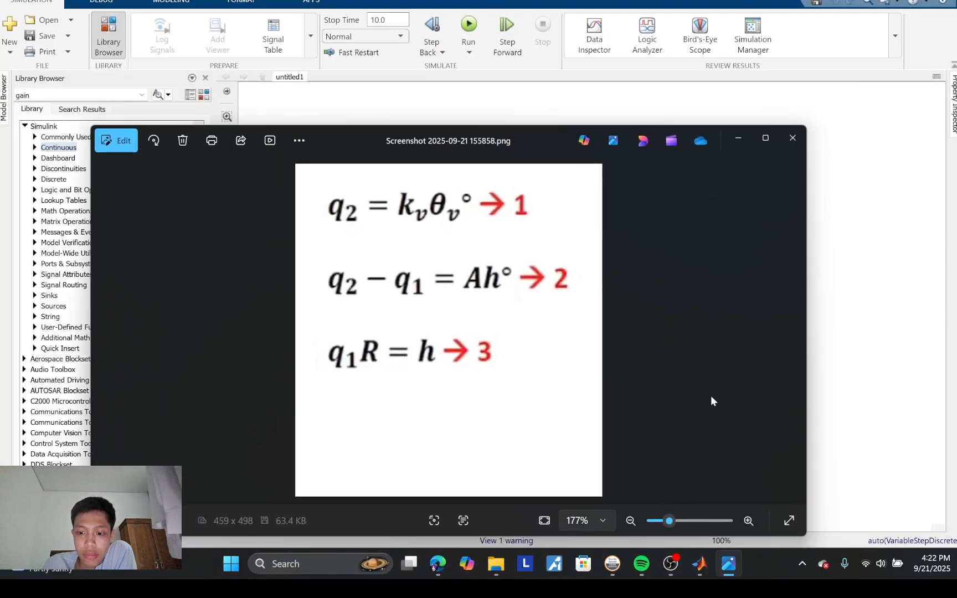
drag(805, 353, 460, 357)
drag(295, 136, 834, 113)
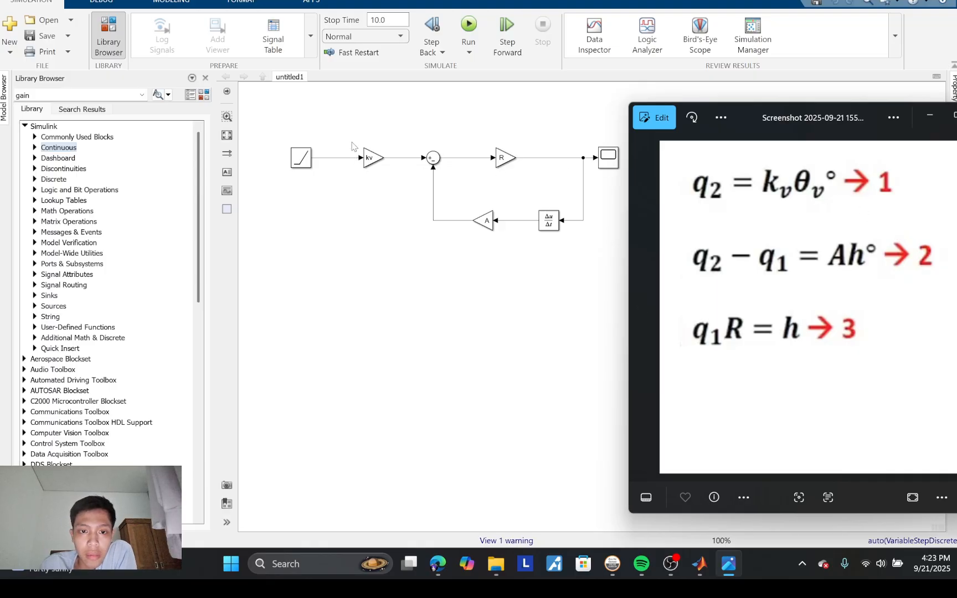
click(370, 159)
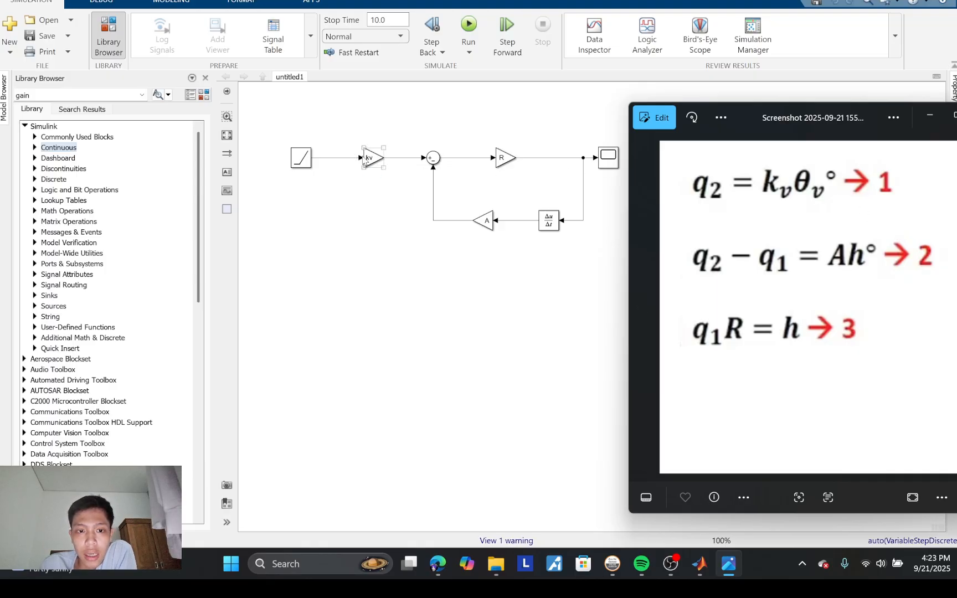
Step: Compare the block diagram's gains, sum and derivative feedback with the three tank equations, repositioning the equations image below the diagram
click(423, 159)
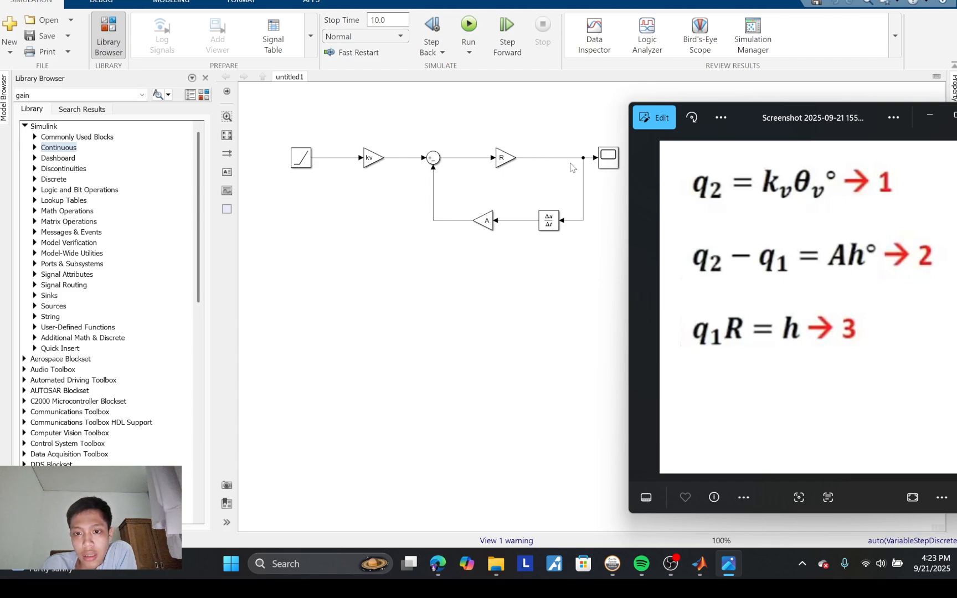
click(432, 163)
click(450, 168)
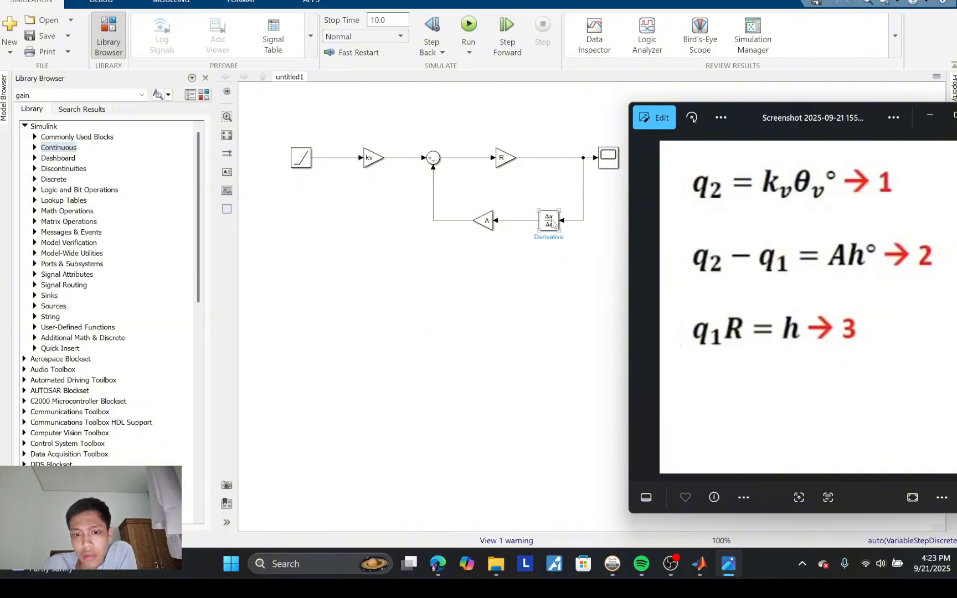
click(493, 223)
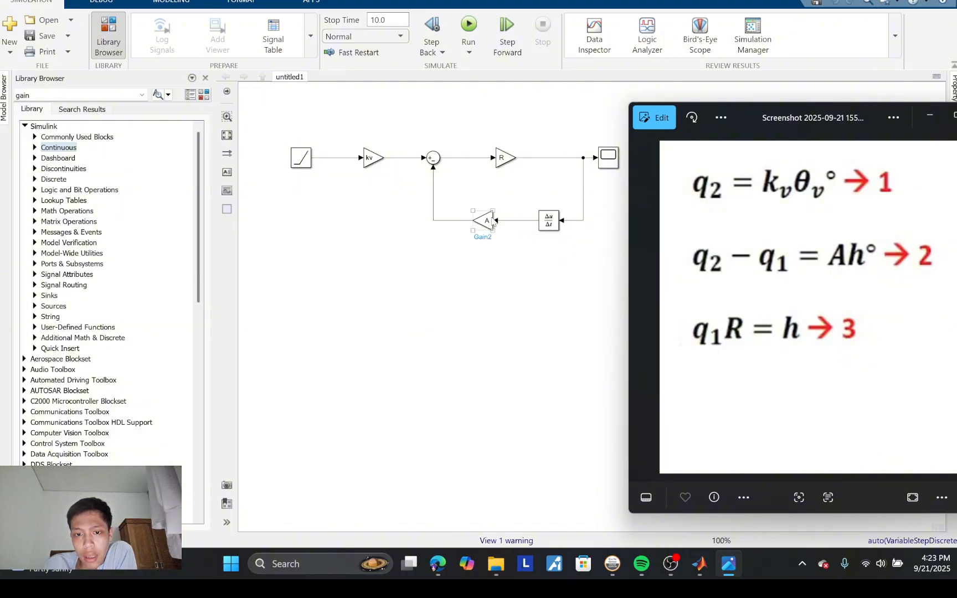
click(422, 185)
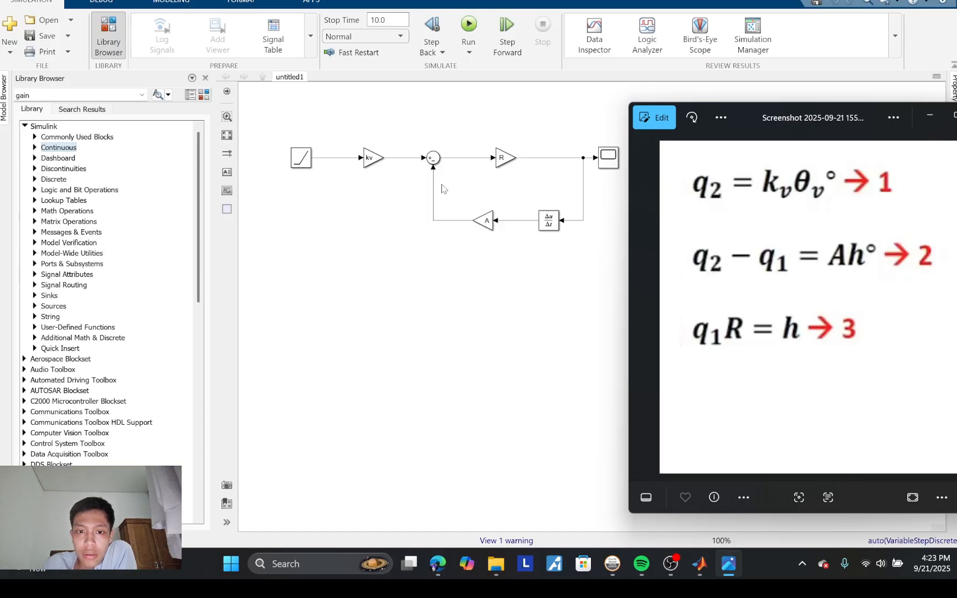
click(425, 159)
click(414, 173)
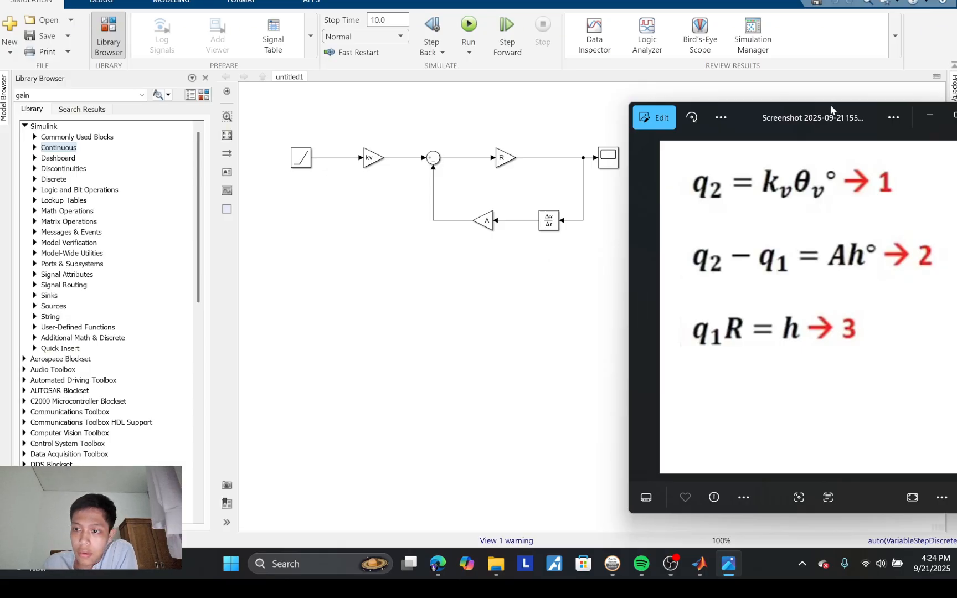
drag(833, 104, 600, 236)
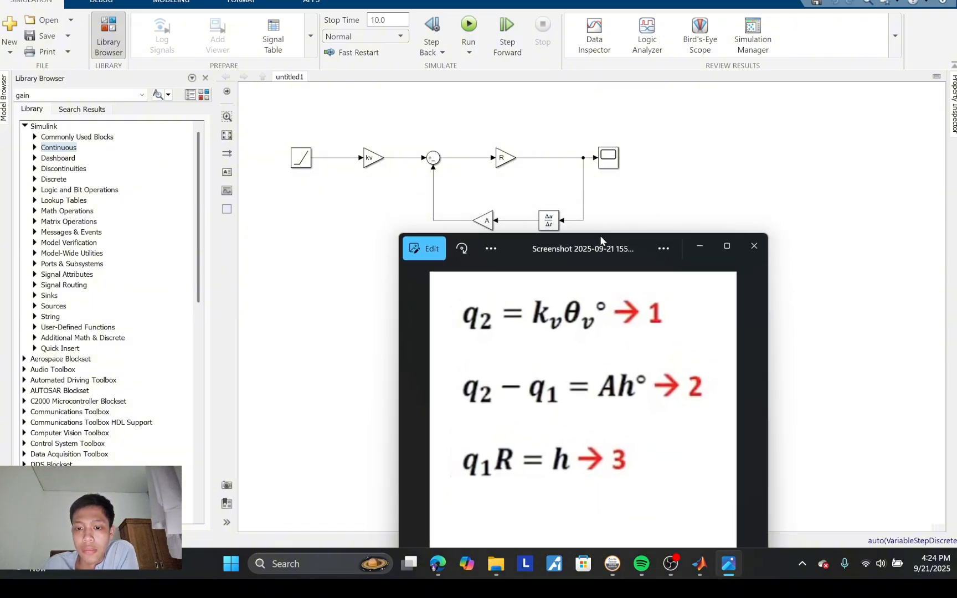
click(743, 102)
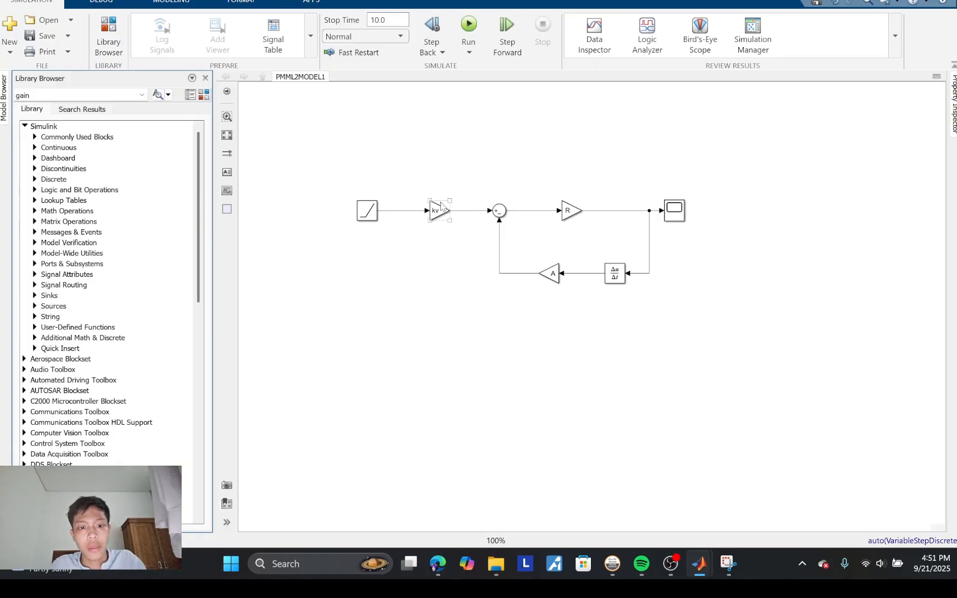
Step: Delete the Ramp block that feeds the kv gain
click(378, 211)
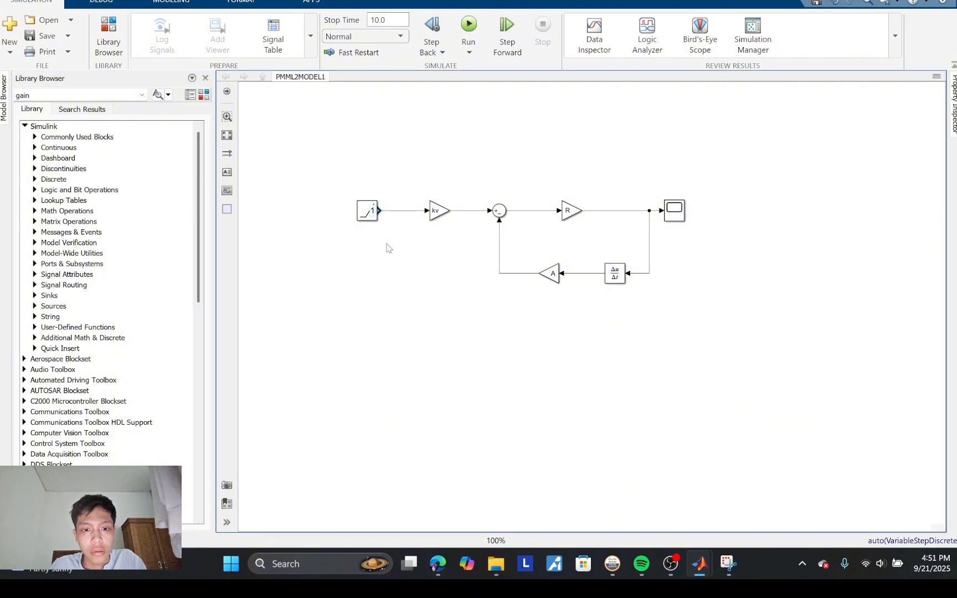
click(366, 218)
key(Delete)
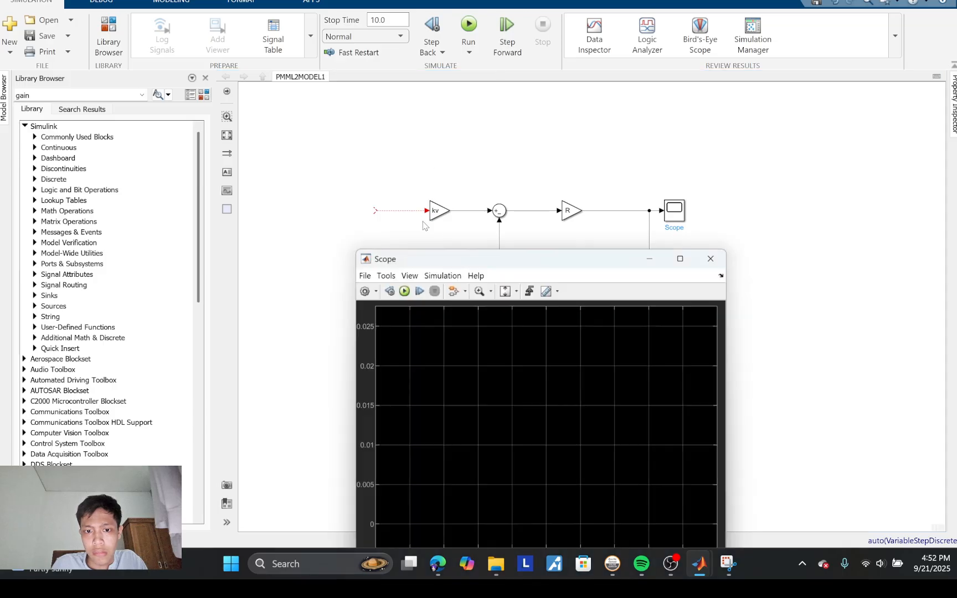
Step: Delete the Scope block and the signal branch leading into it, leaving the feedback loop in place
click(711, 259)
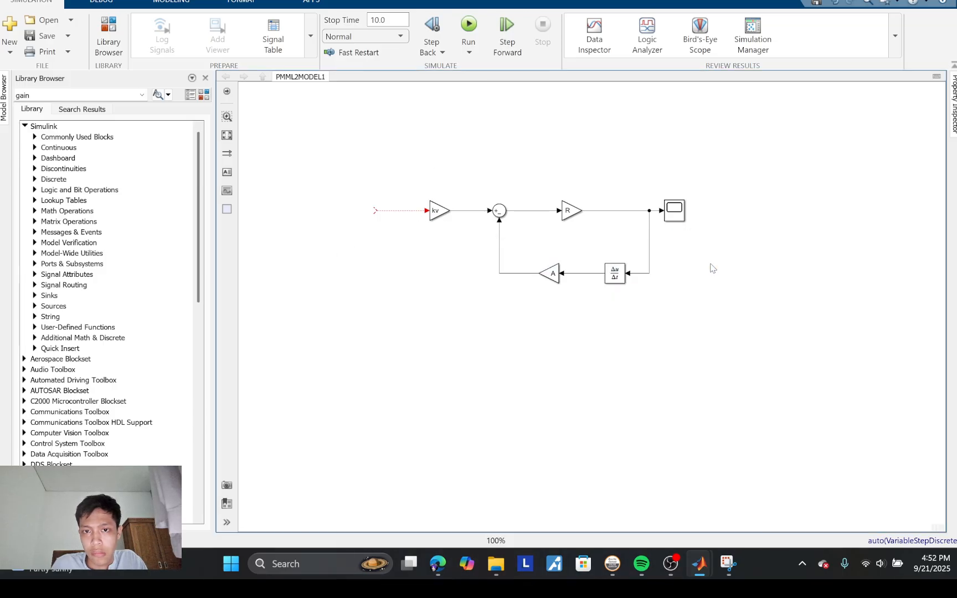
right_click(676, 211)
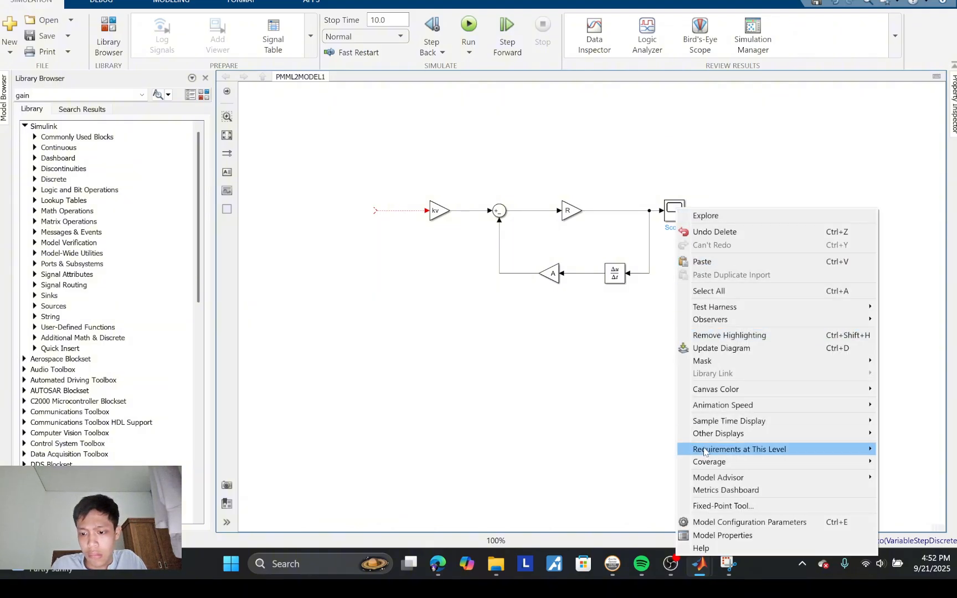
click(660, 371)
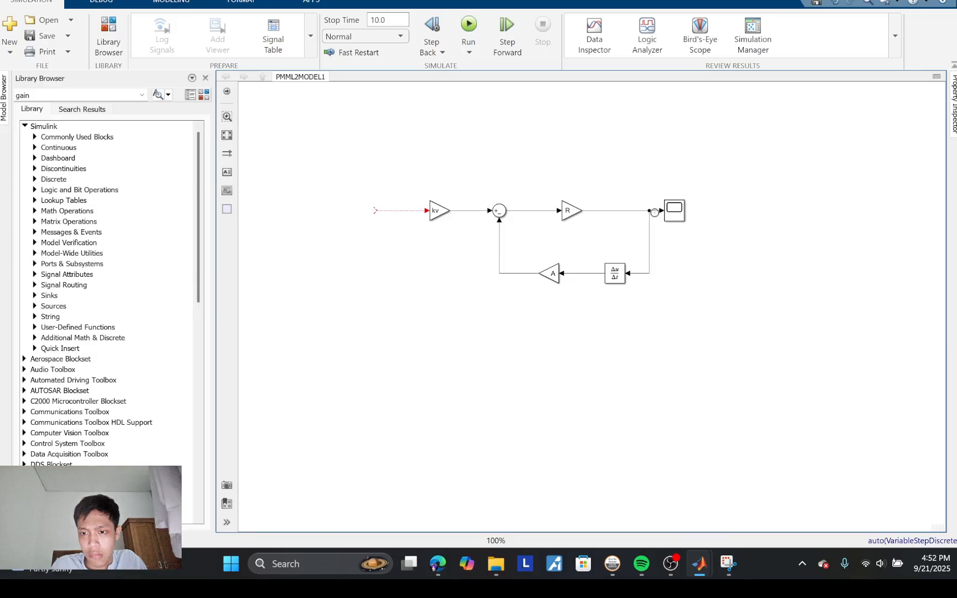
click(655, 211)
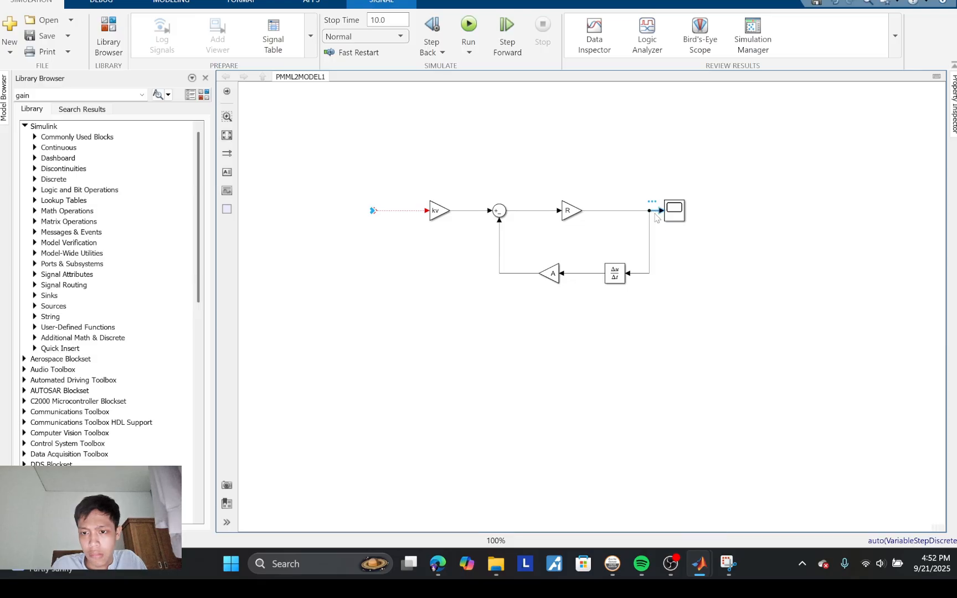
click(671, 243)
double_click(671, 219)
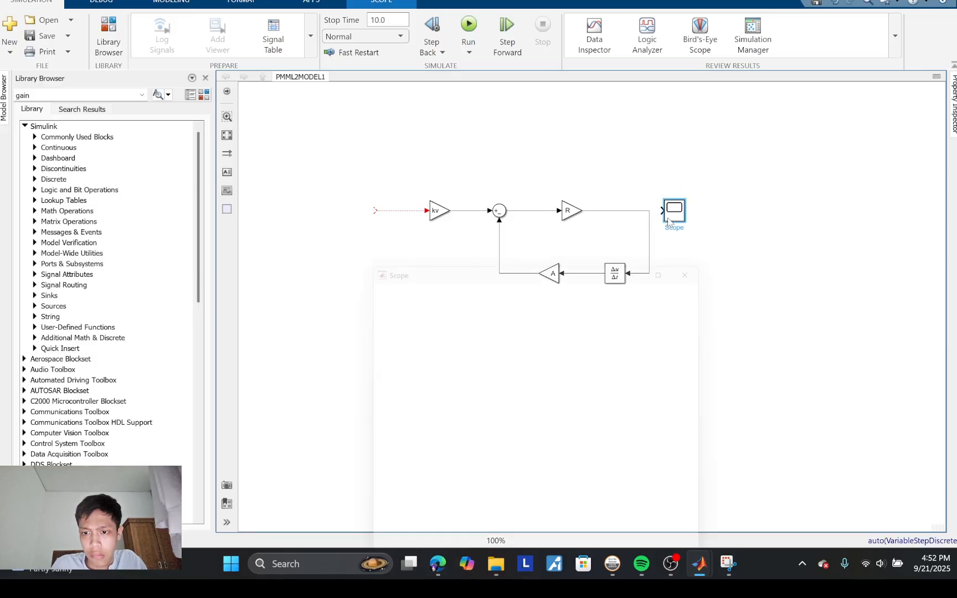
click(718, 260)
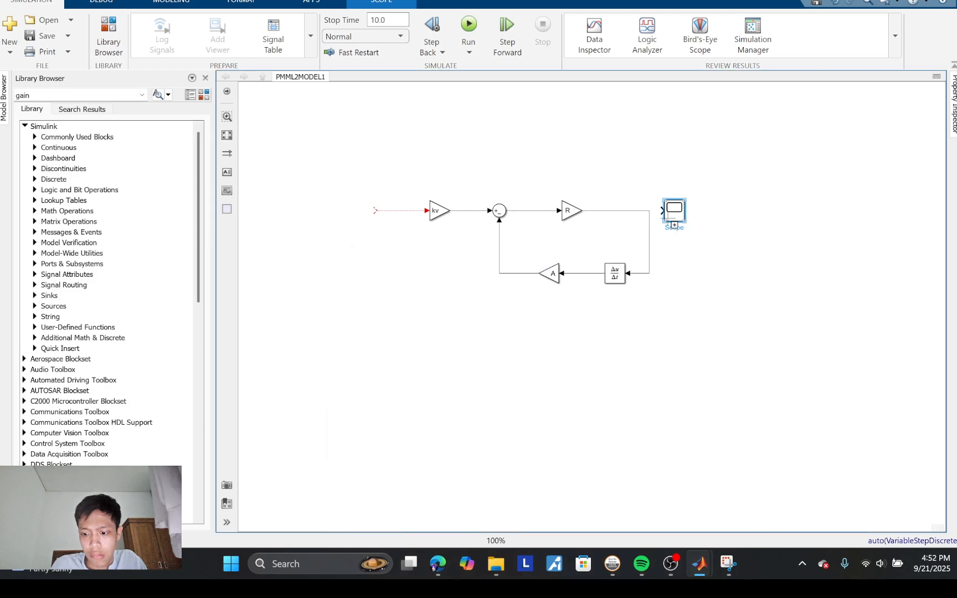
key(Delete)
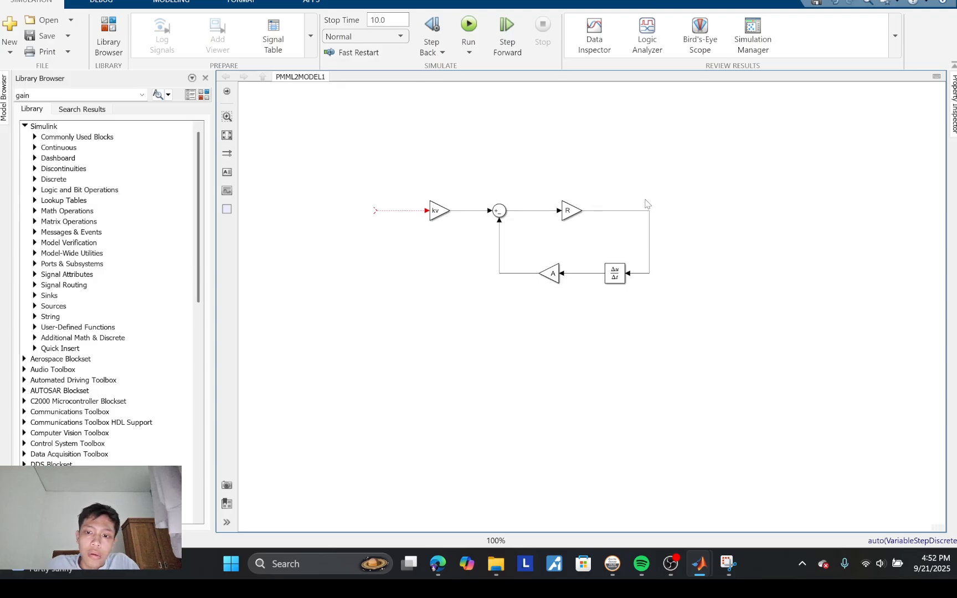
Step: Group all remaining blocks and signal lines into a subsystem and name it TANGKI
drag(341, 160, 732, 366)
click(731, 363)
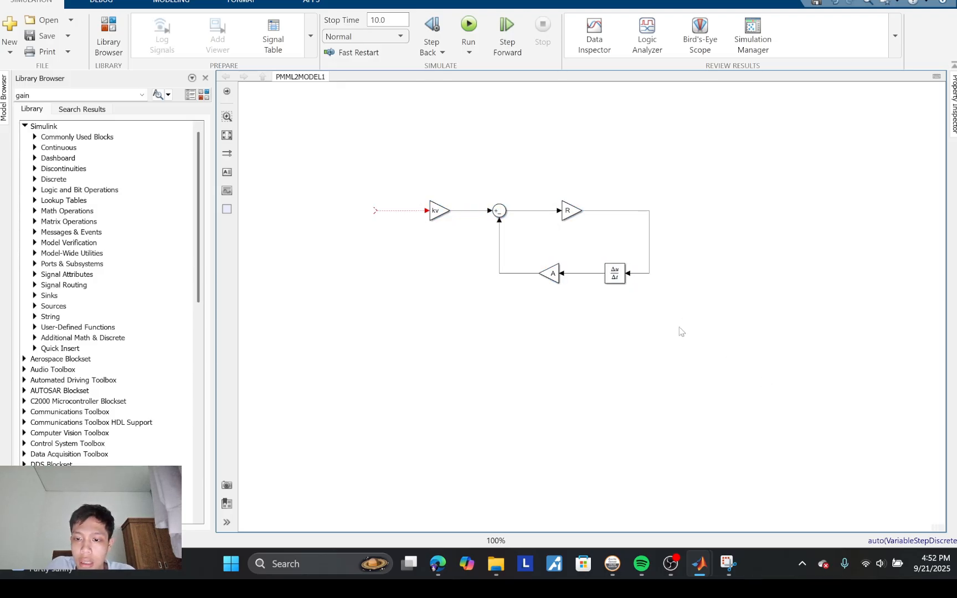
drag(347, 158, 750, 385)
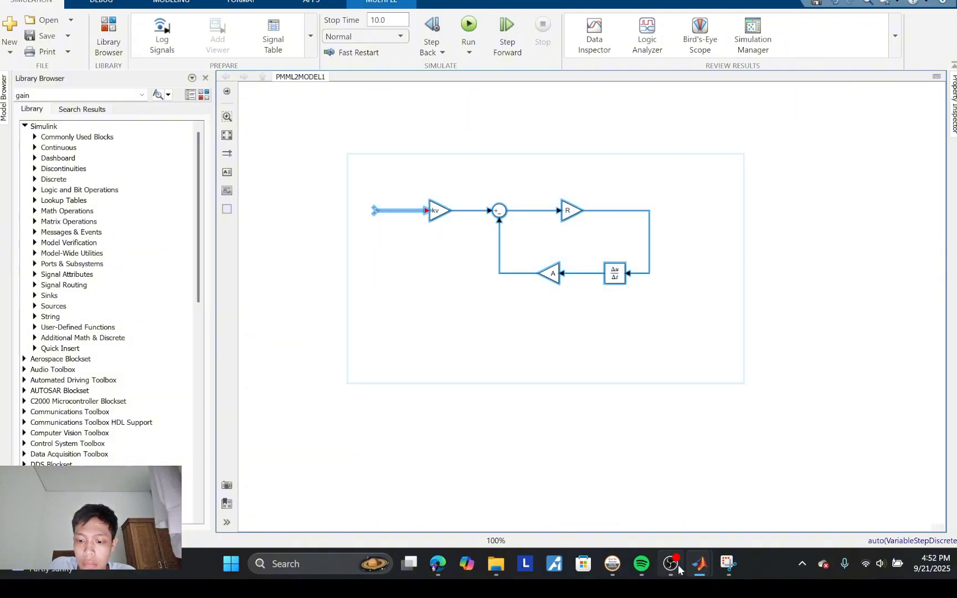
mouse_move(699, 564)
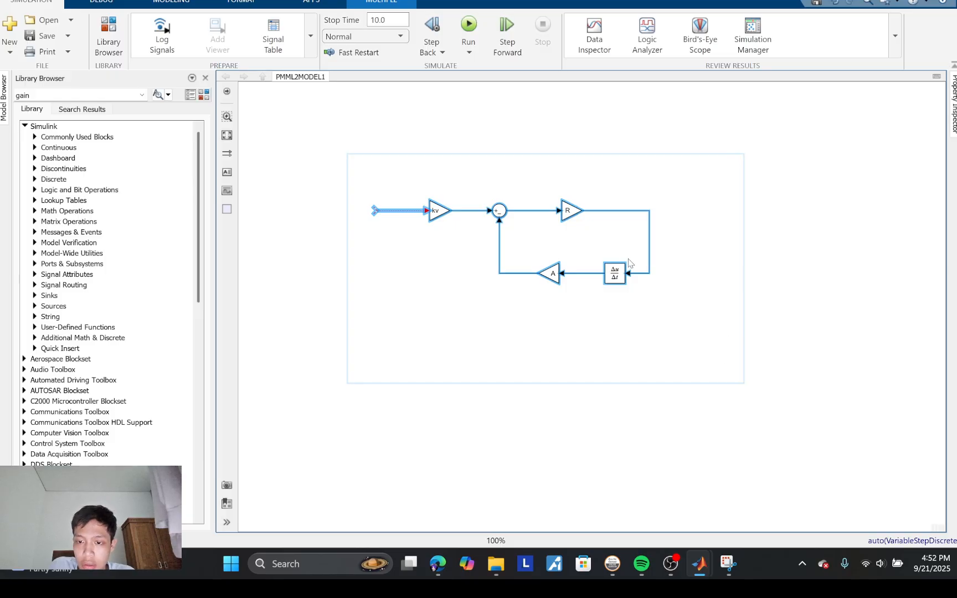
drag(356, 178, 692, 339)
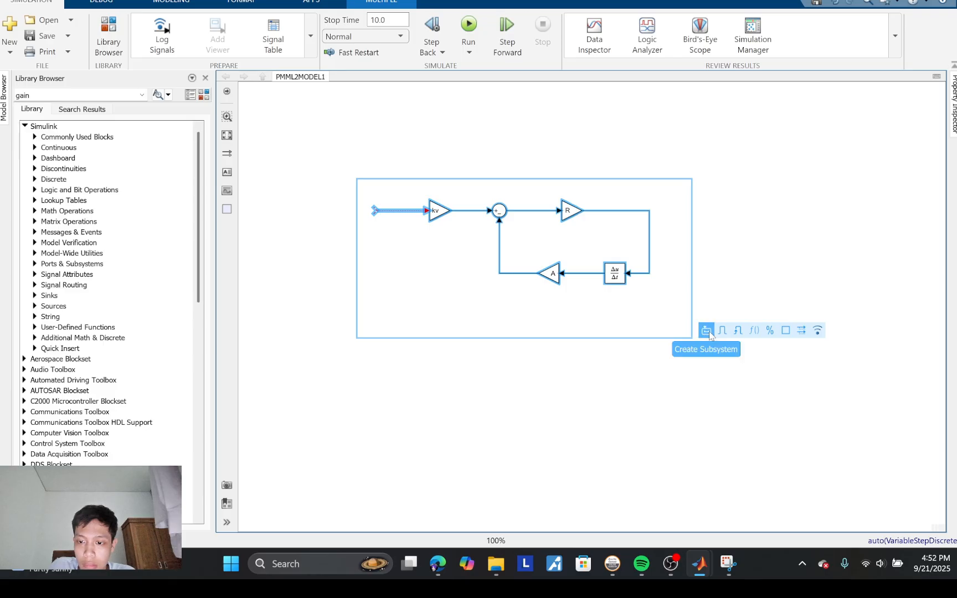
click(707, 330)
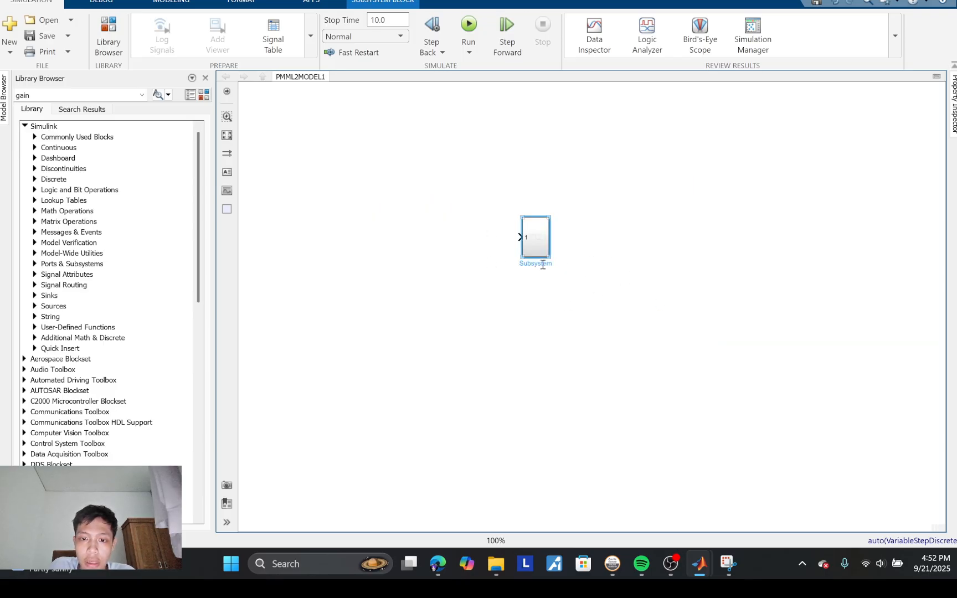
double_click(540, 264)
text(TANGKI)
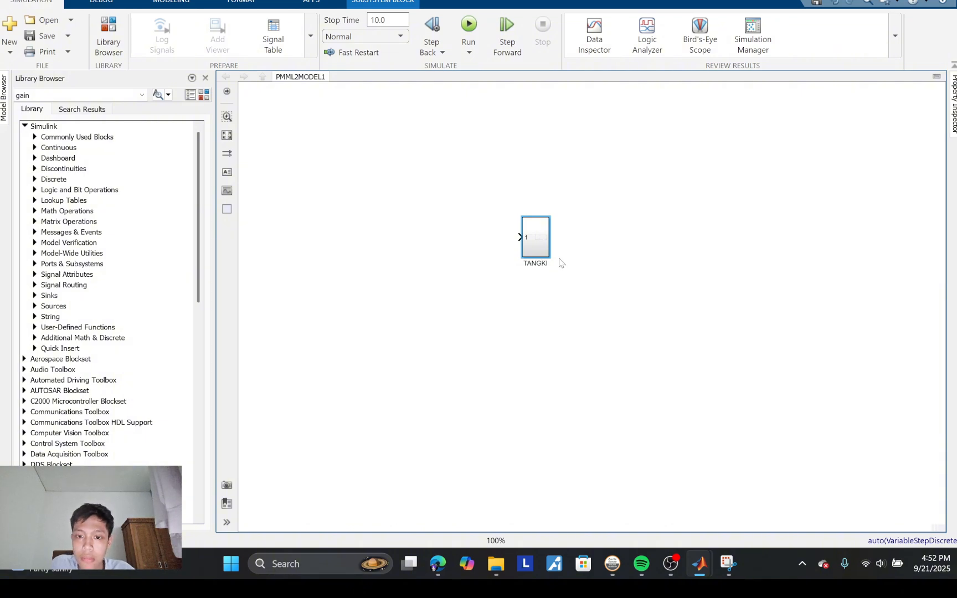
Step: Open the TANGKI subsystem and add an Out1 block from Commonly Used Blocks, in line with the R gain's output
click(528, 237)
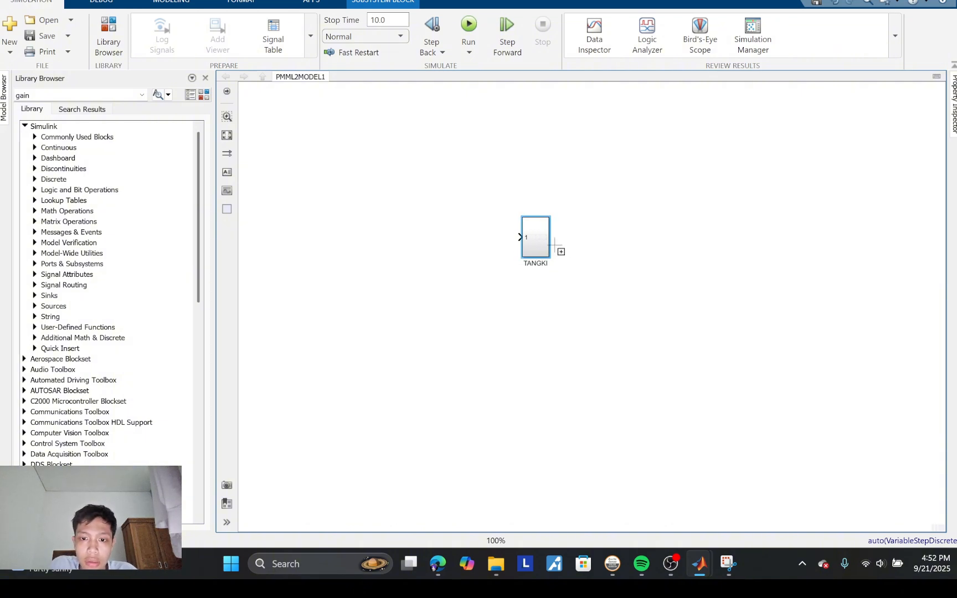
double_click(529, 239)
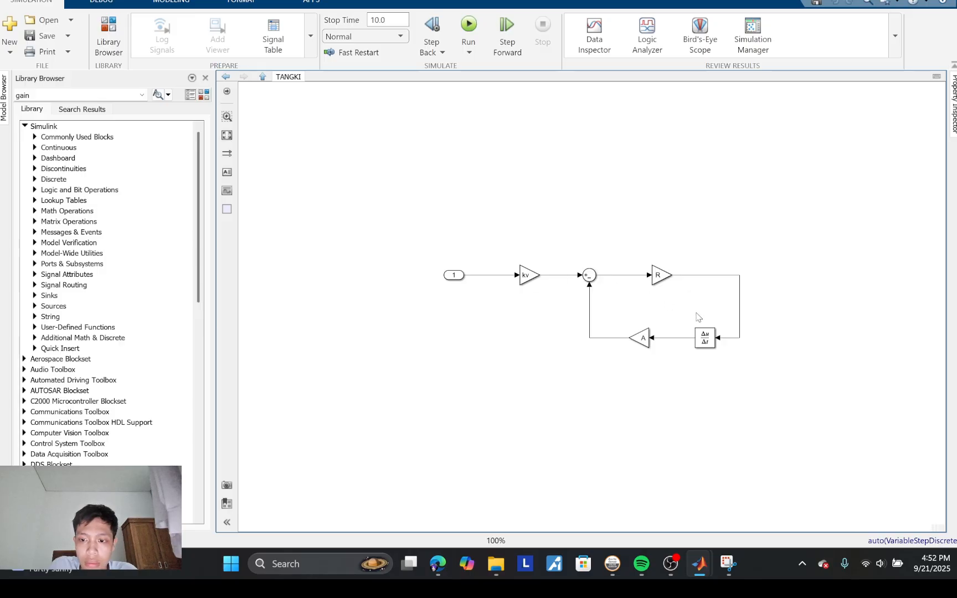
click(449, 275)
click(264, 262)
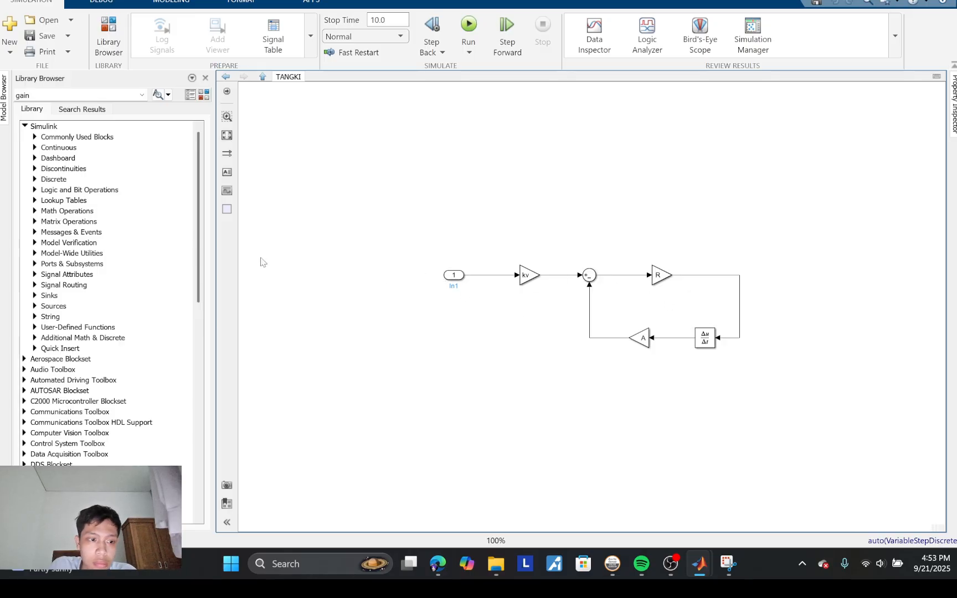
scroll(122, 233, down, 1)
scroll(122, 233, up, 1)
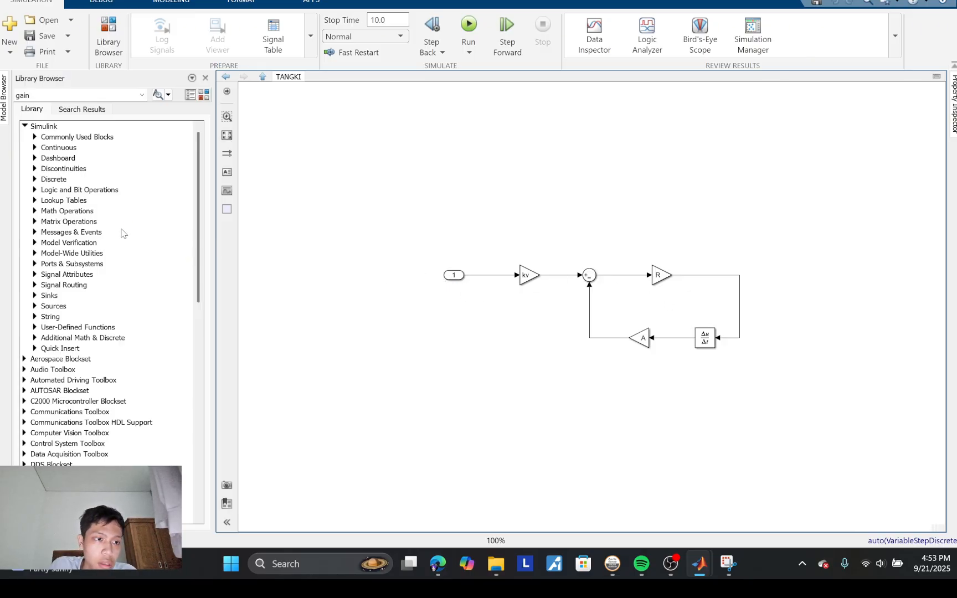
click(34, 138)
scroll(144, 367, down, 3)
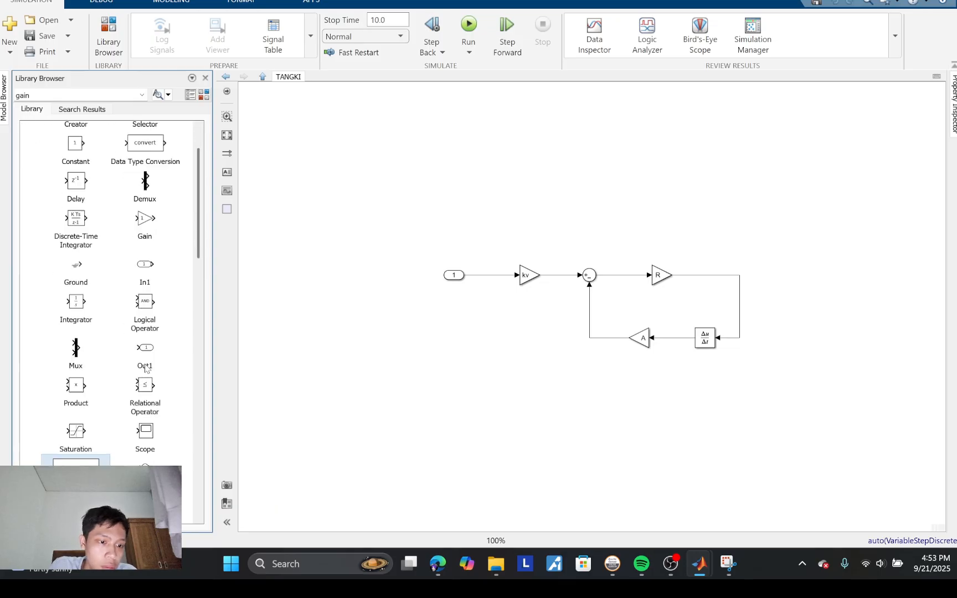
click(147, 360)
drag(616, 322, 786, 281)
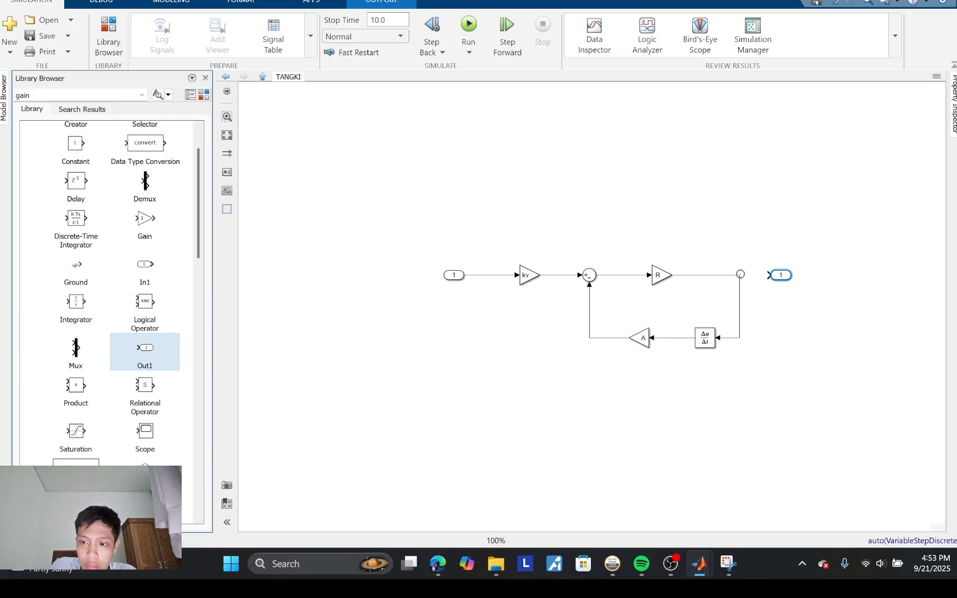
Step: Connect the Out1 block to the R gain's output line at the corner of the feedback loop
click(739, 277)
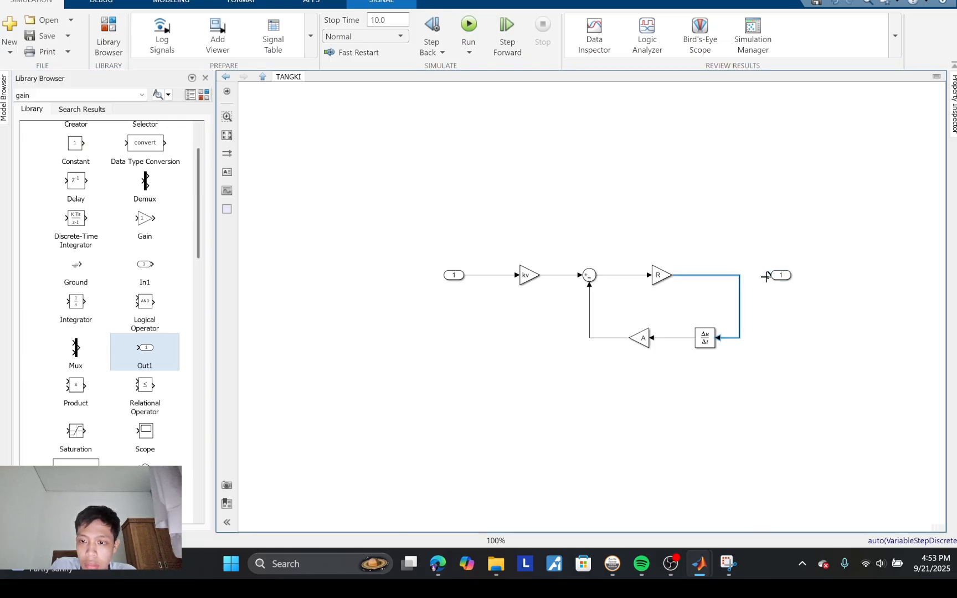
drag(769, 275, 740, 277)
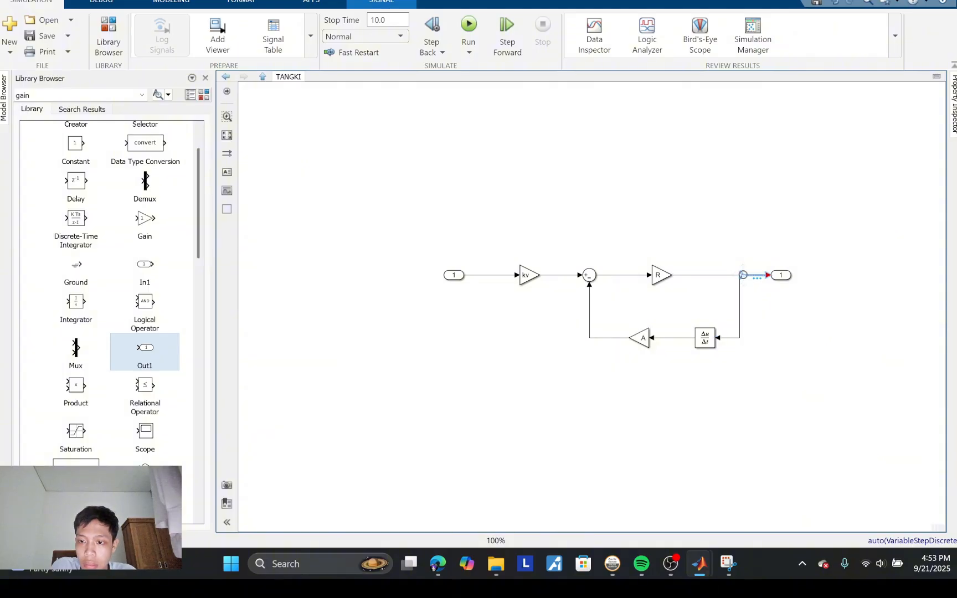
click(747, 264)
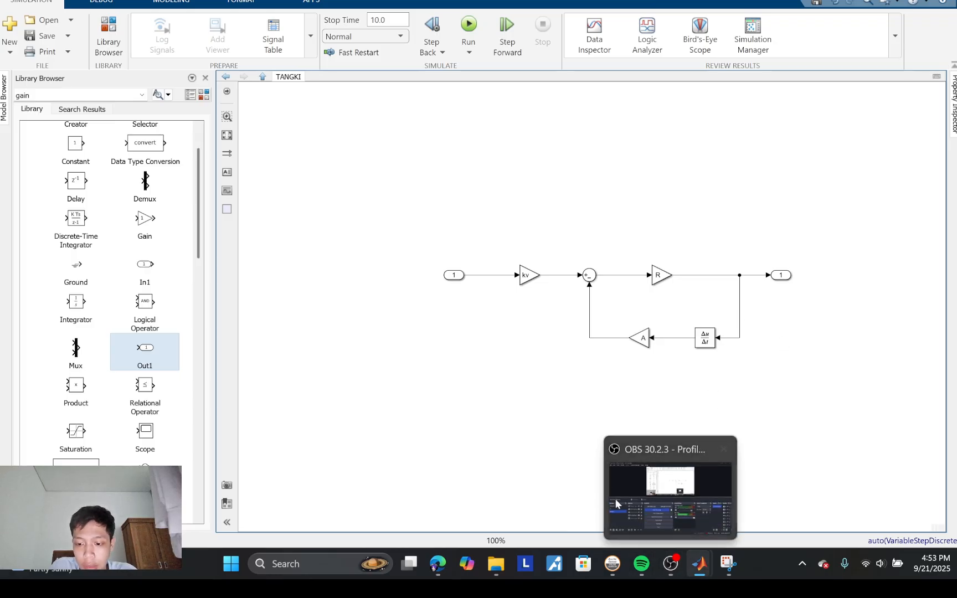
Step: Return to the top-level model PMML2MODEL1 and add a Sum block ahead of the TANGKI subsystem's input
click(226, 76)
scroll(147, 189, up, 1)
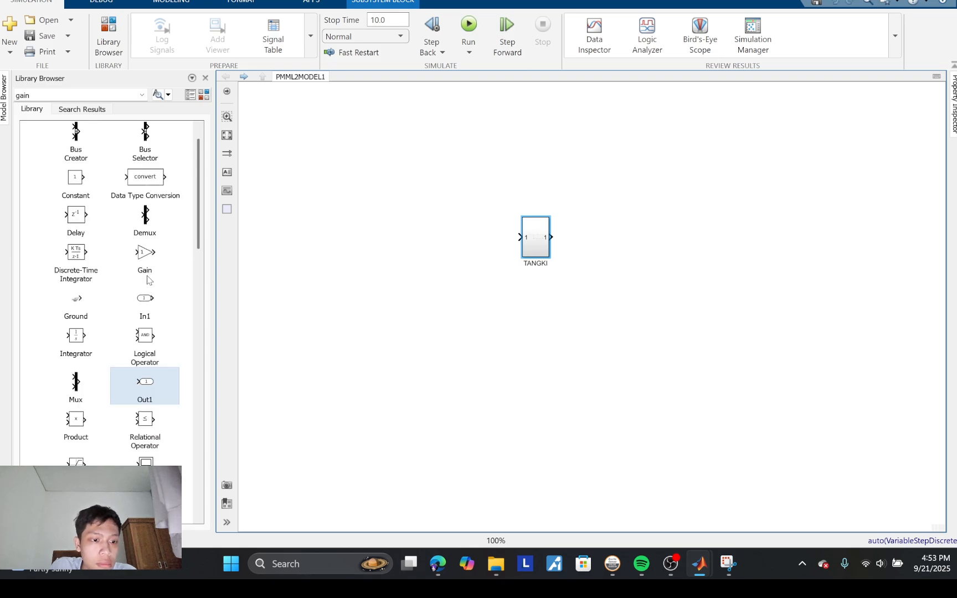
scroll(147, 279, up, 1)
scroll(145, 313, down, 3)
drag(144, 453, 377, 244)
Step: Add a Constant block from the Sources library ahead of the Sum block, and align both blocks with the TANGKI input
scroll(105, 164, up, 3)
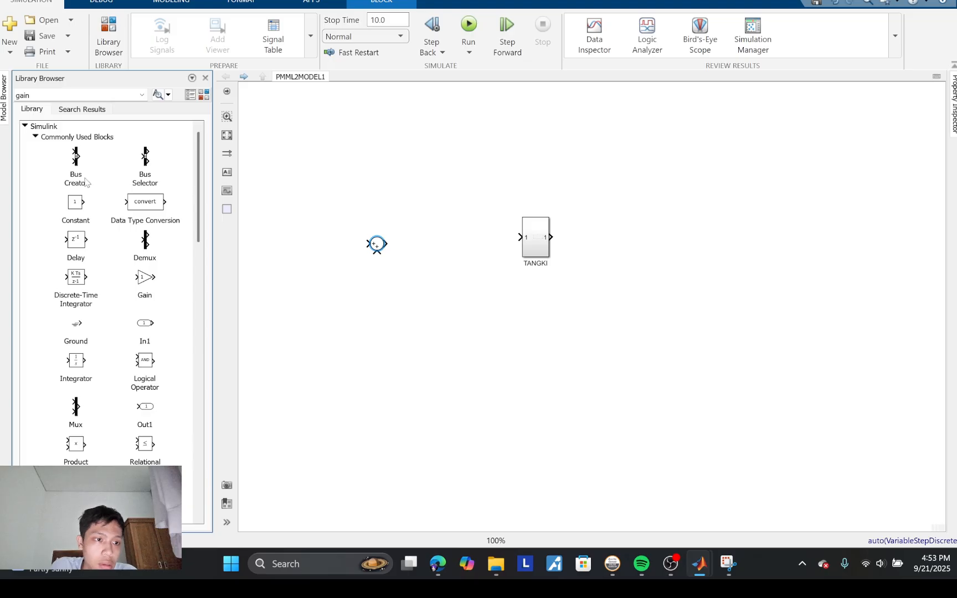
scroll(105, 335, down, 7)
scroll(106, 431, down, 2)
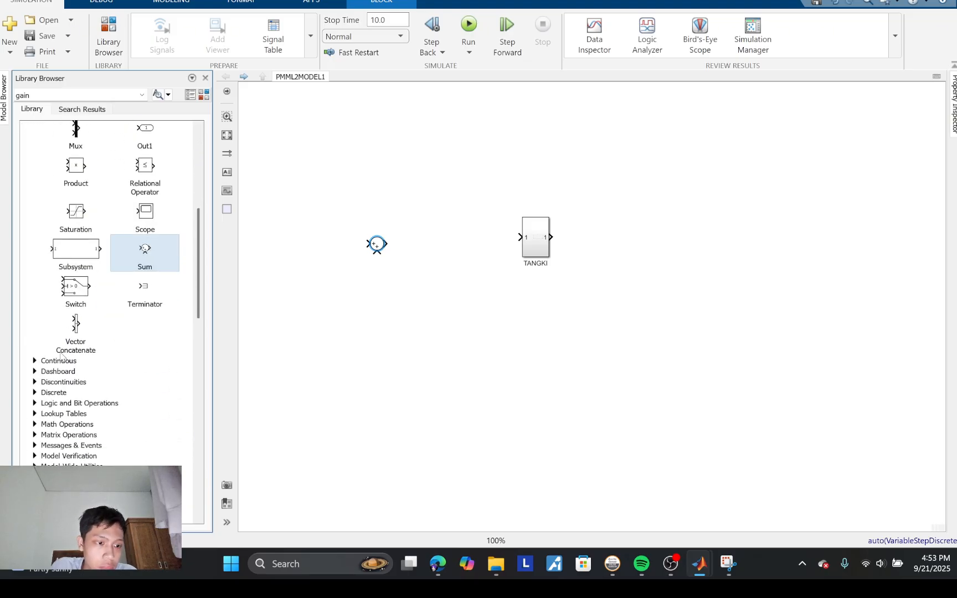
scroll(91, 331, up, 8)
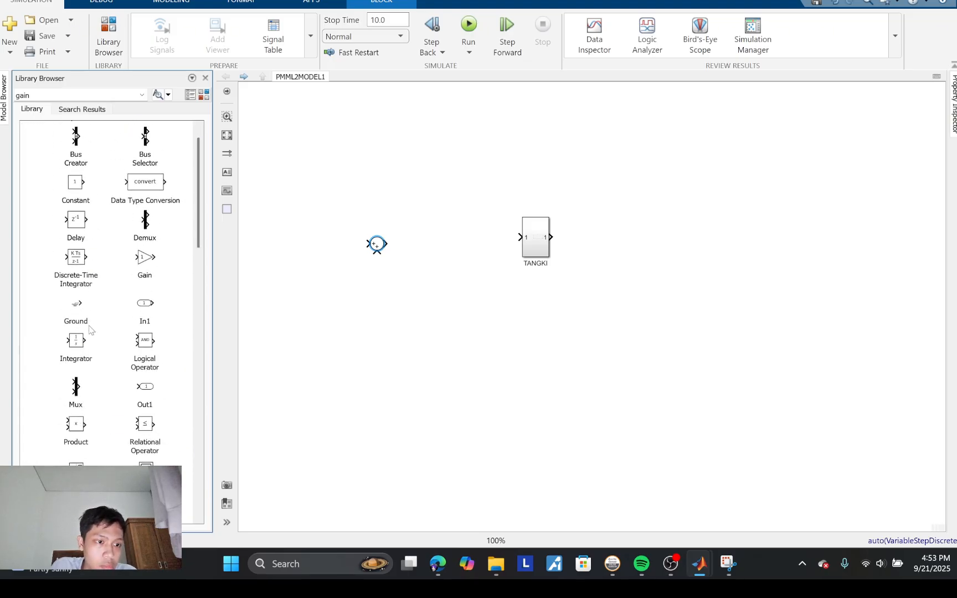
scroll(91, 330, down, 9)
click(35, 346)
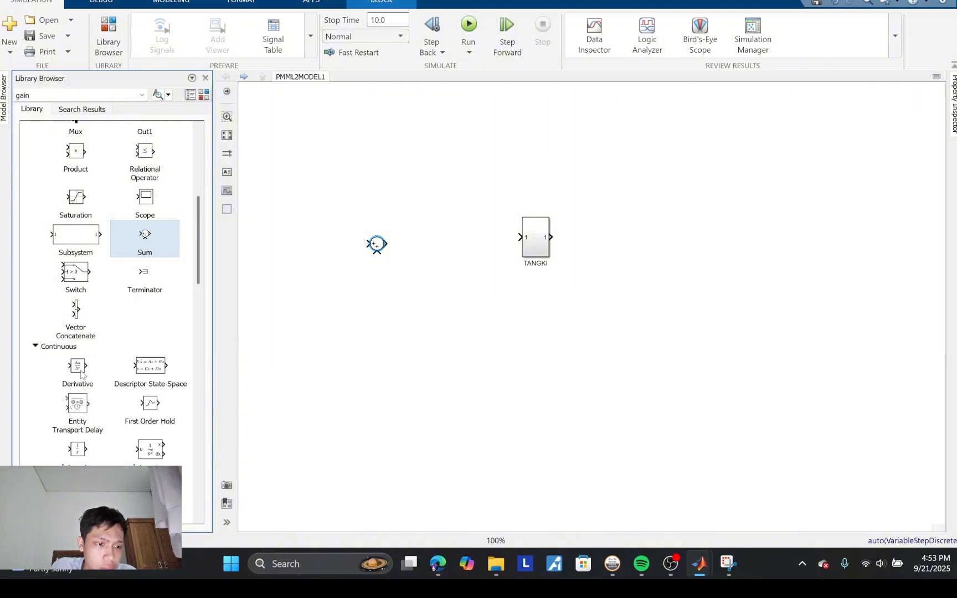
scroll(110, 422, down, 10)
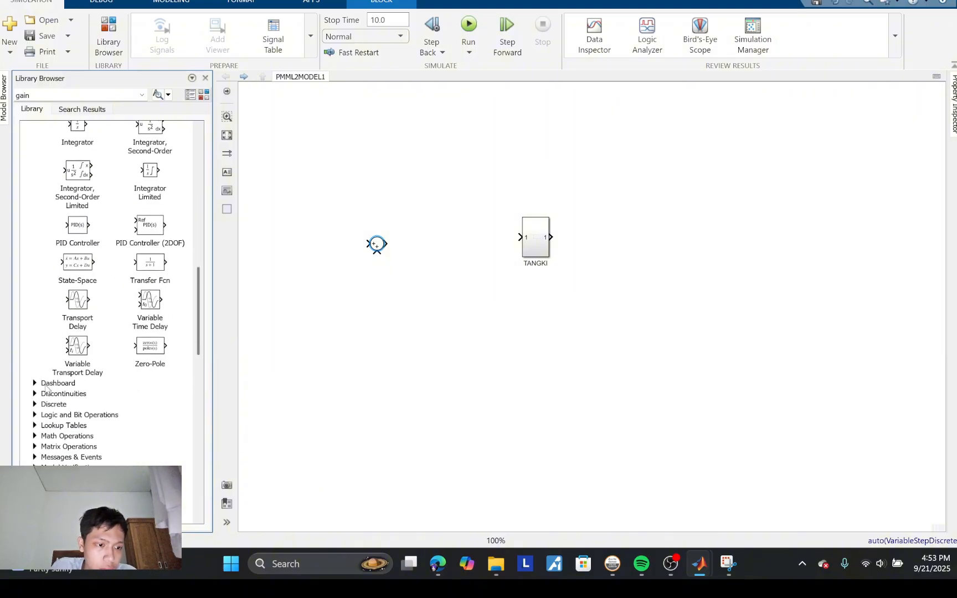
scroll(109, 291, down, 3)
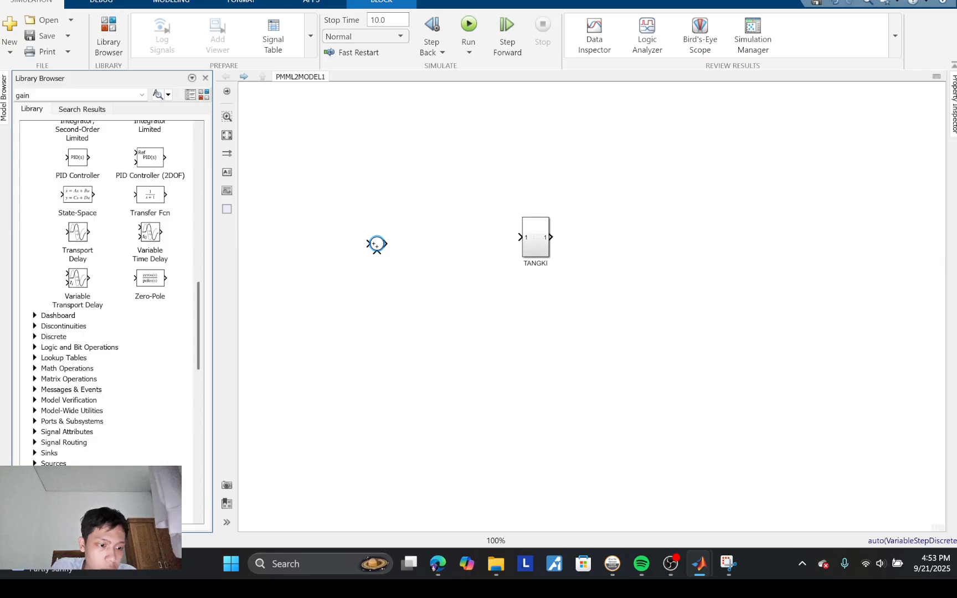
click(35, 463)
scroll(119, 432, down, 15)
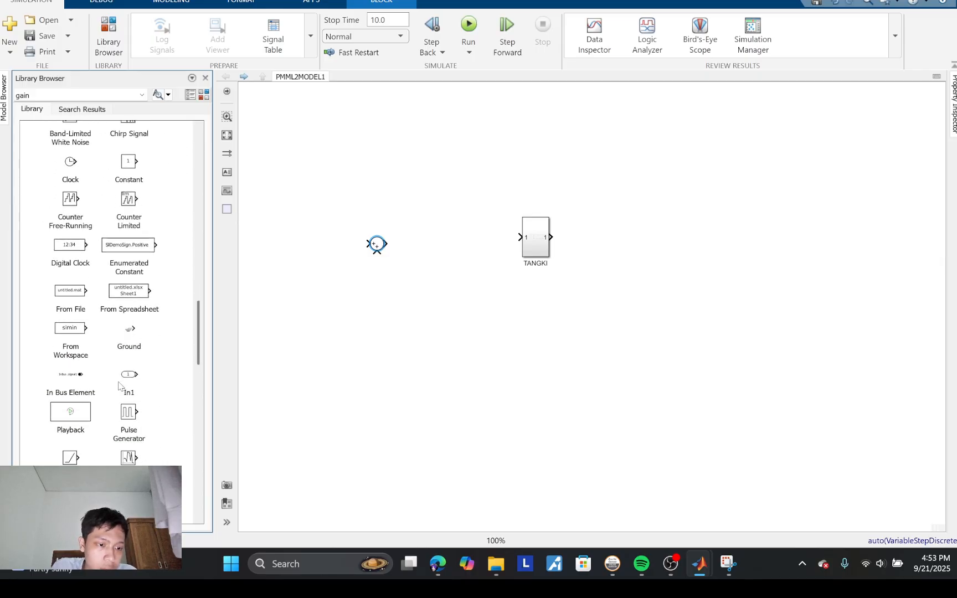
scroll(120, 433, down, 5)
scroll(104, 350, down, 4)
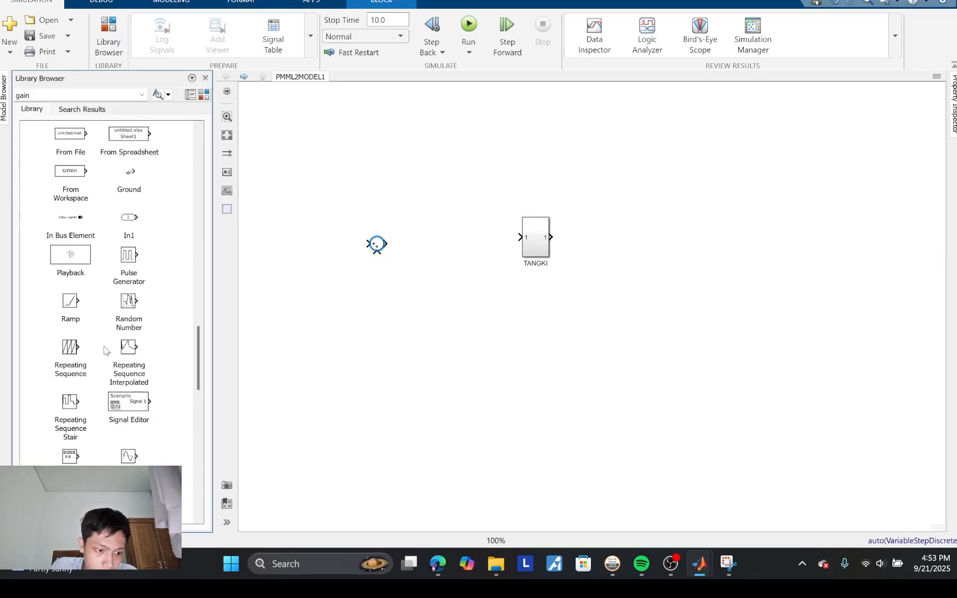
scroll(118, 442, down, 5)
scroll(118, 442, up, 20)
scroll(118, 442, down, 1)
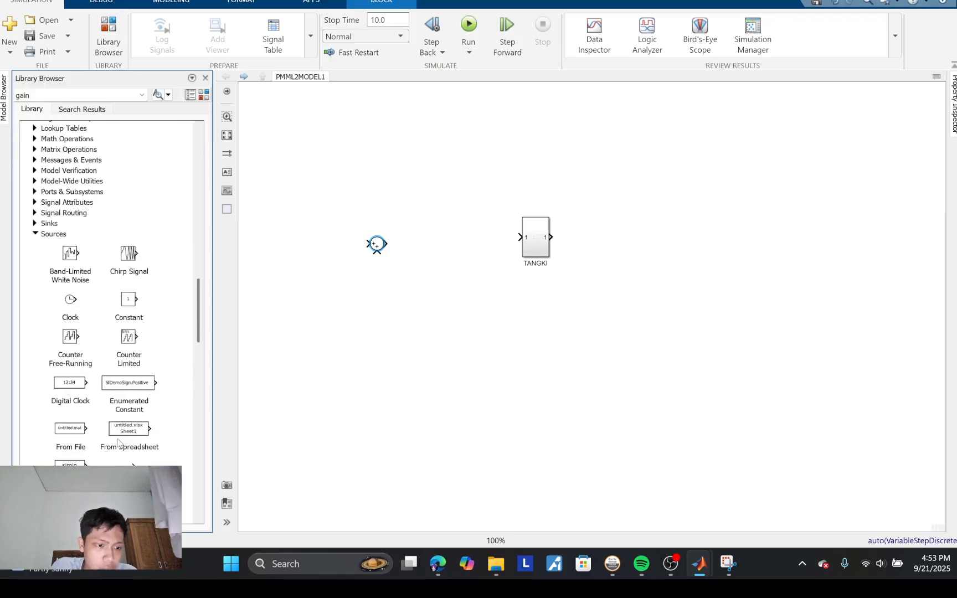
drag(136, 310, 313, 245)
drag(380, 241, 381, 237)
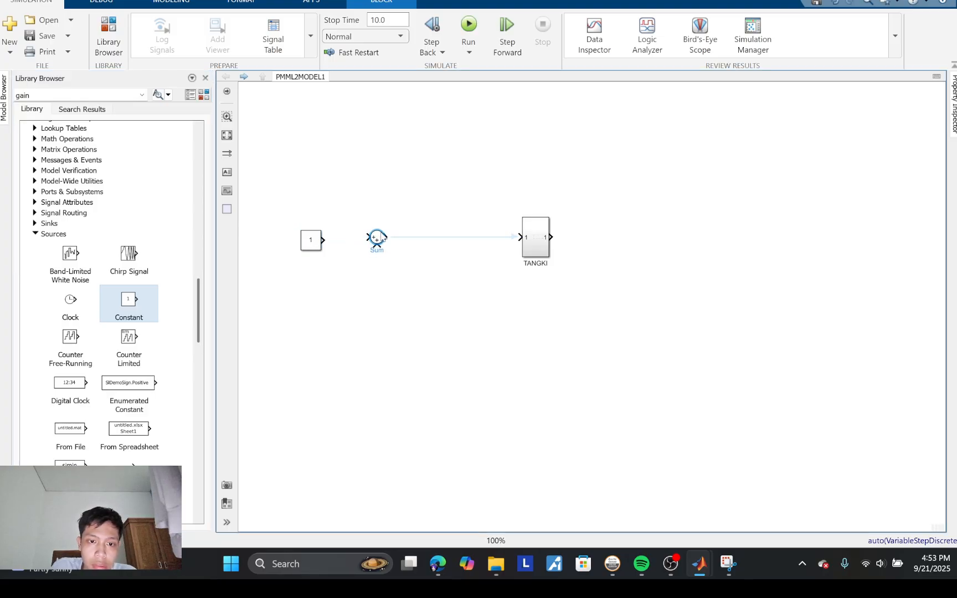
drag(314, 244, 313, 241)
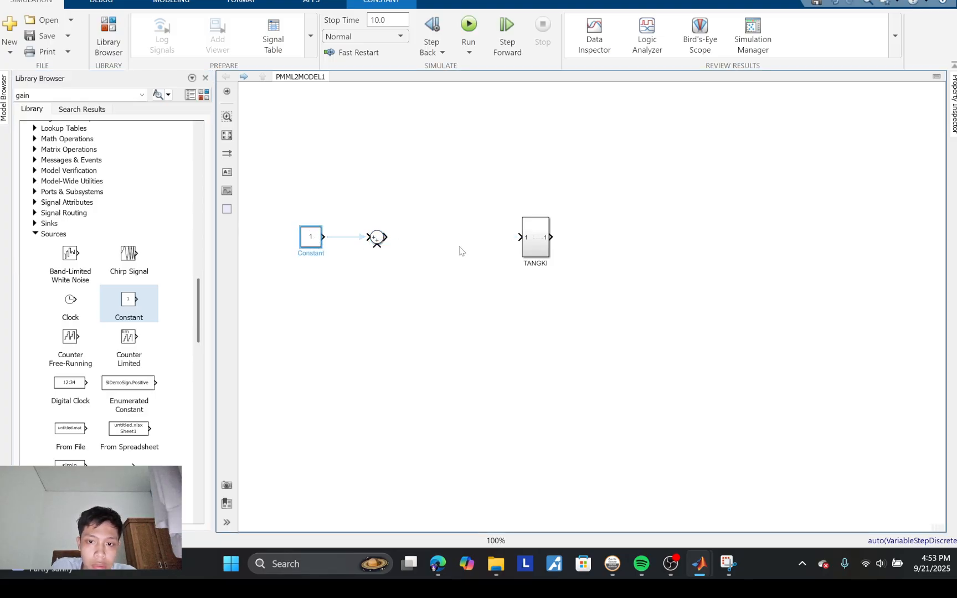
Step: Add a Subsystem block between the Sum and TANGKI blocks and name it CONTROLLER
scroll(67, 171, up, 15)
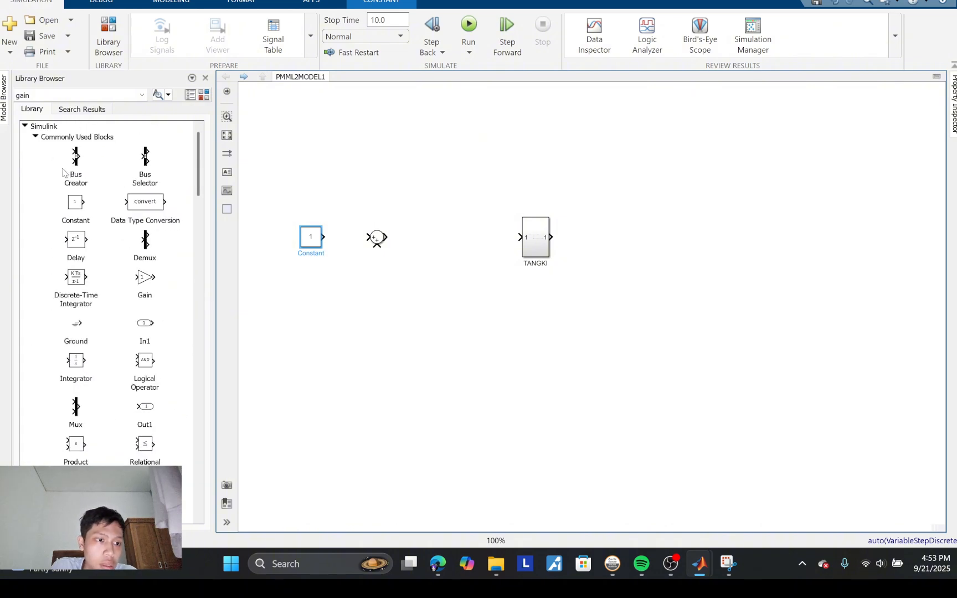
scroll(92, 313, down, 1)
click(76, 468)
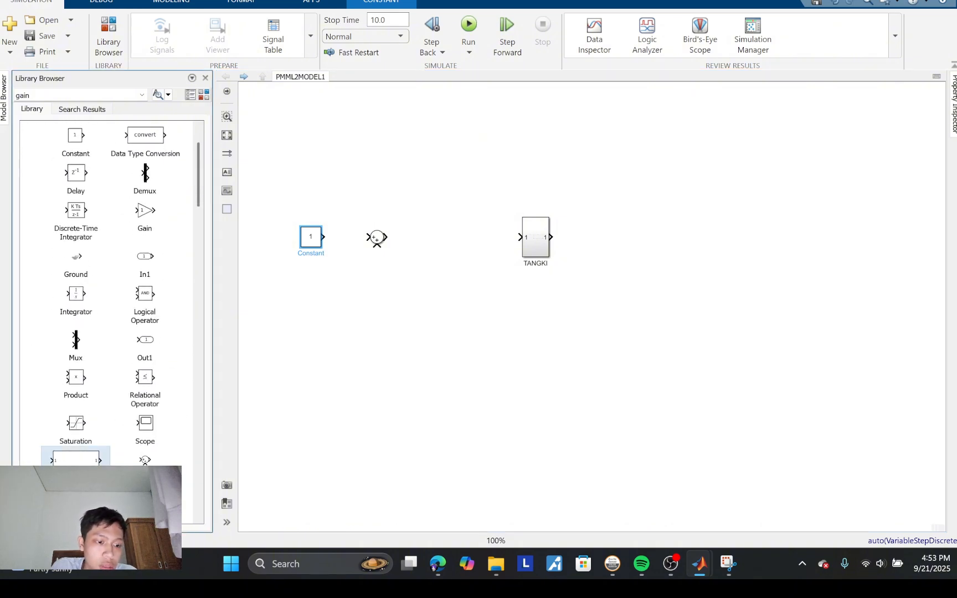
drag(76, 461, 453, 240)
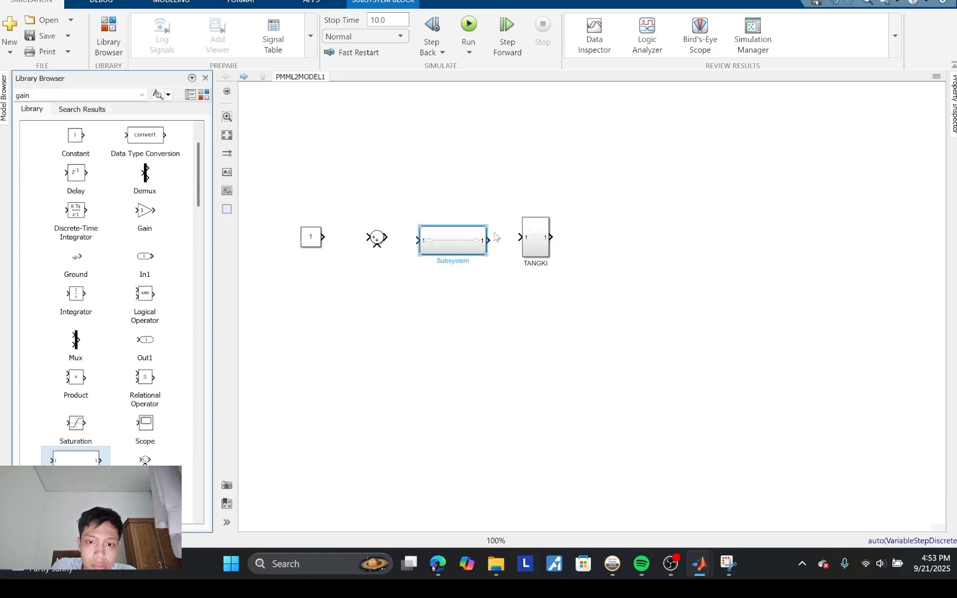
double_click(465, 261)
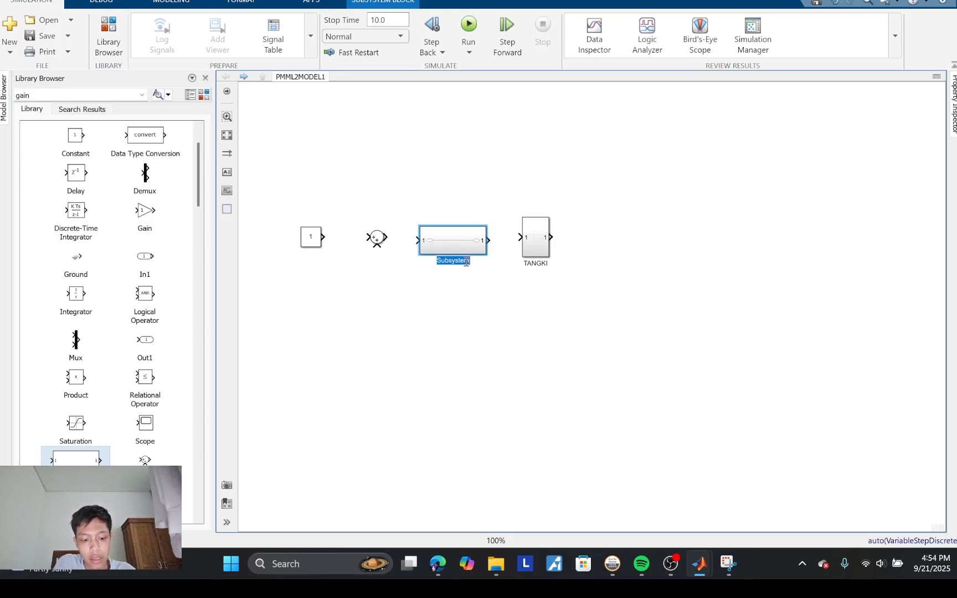
text(CONTROLLER)
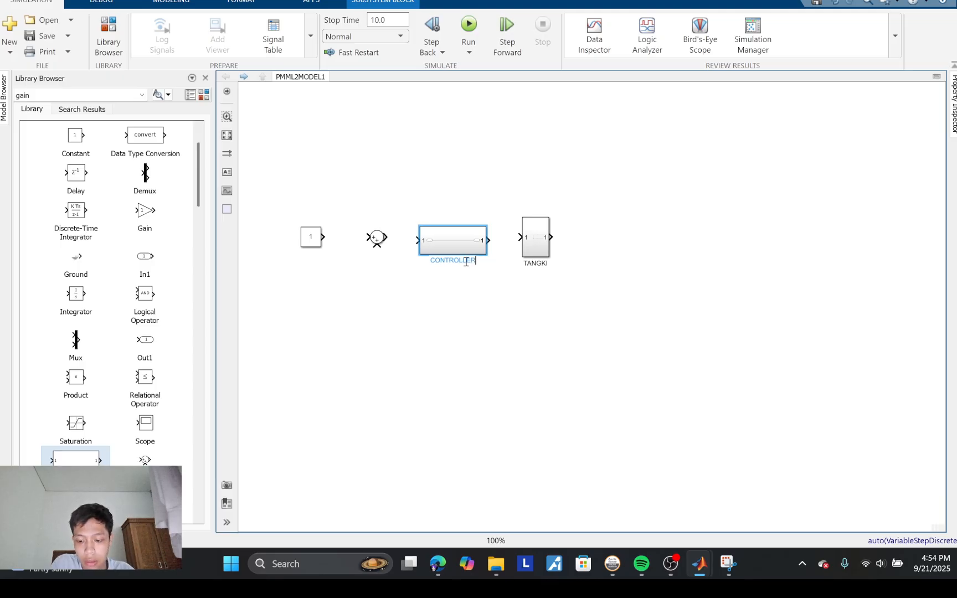
key(Return)
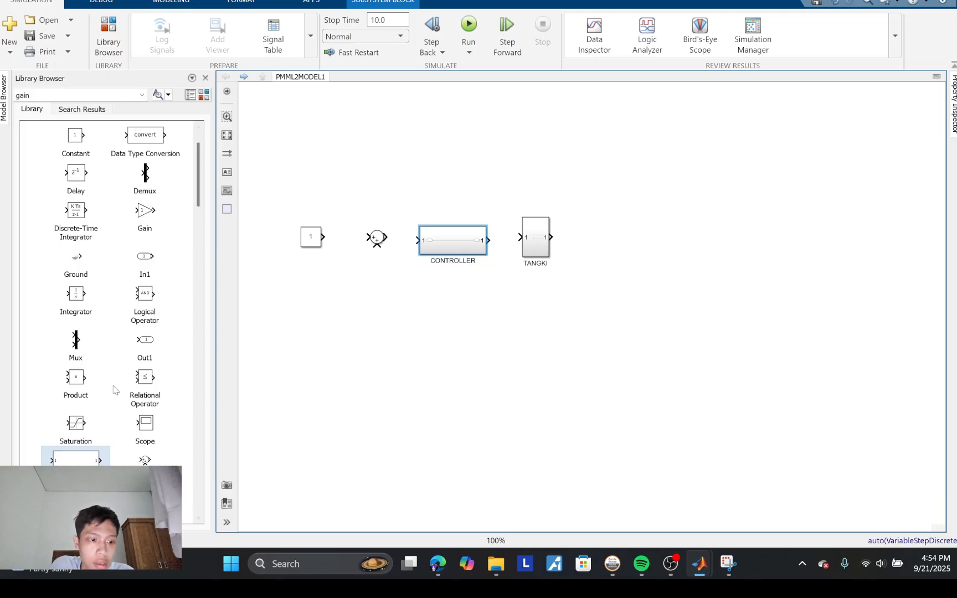
Step: Add a Scope block after TANGKI, and align TANGKI and the Scope with the CONTROLLER ports
scroll(117, 389, down, 7)
scroll(115, 390, up, 2)
scroll(115, 390, down, 4)
scroll(114, 390, up, 5)
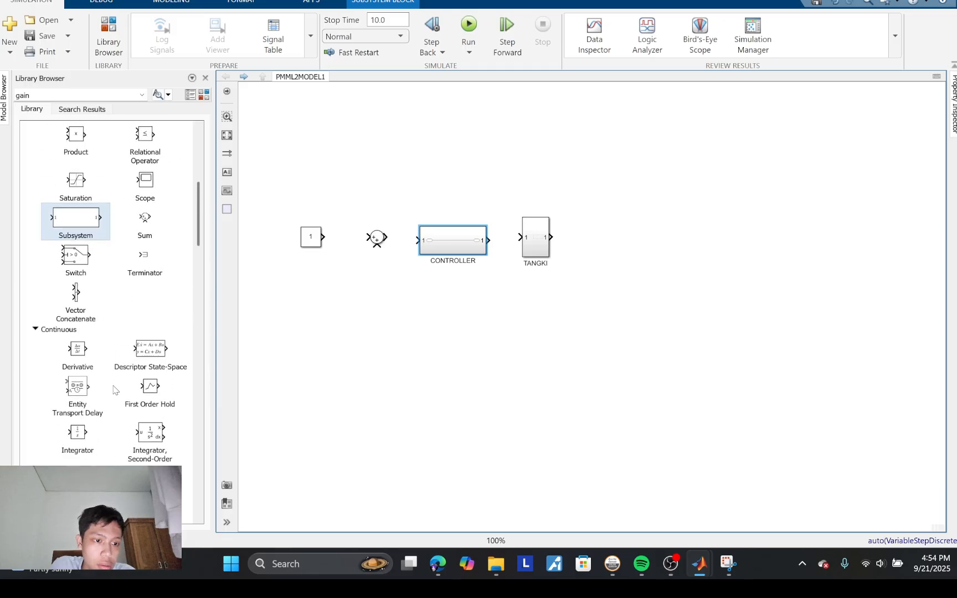
drag(145, 201, 624, 244)
click(540, 243)
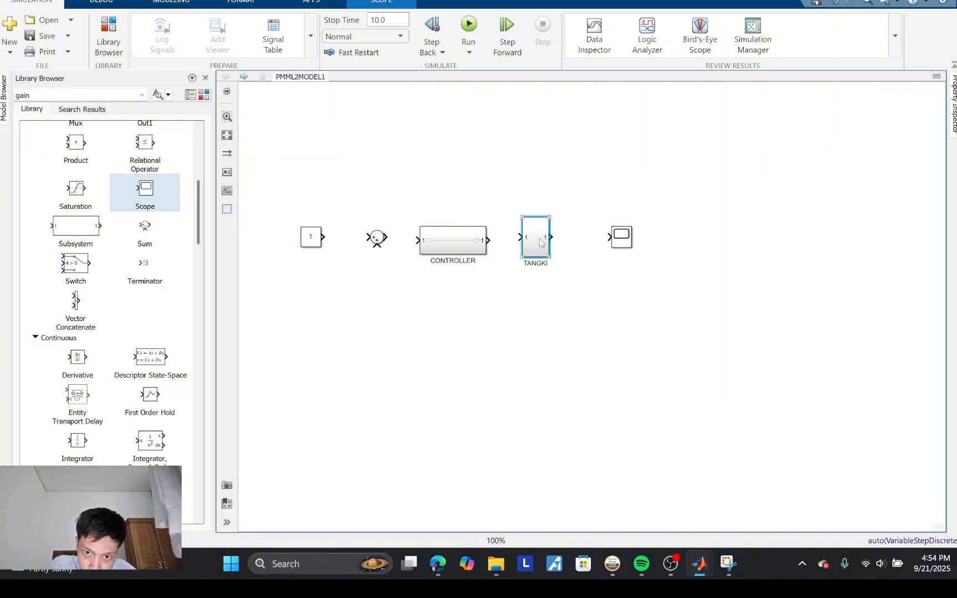
ctrl+click(627, 241)
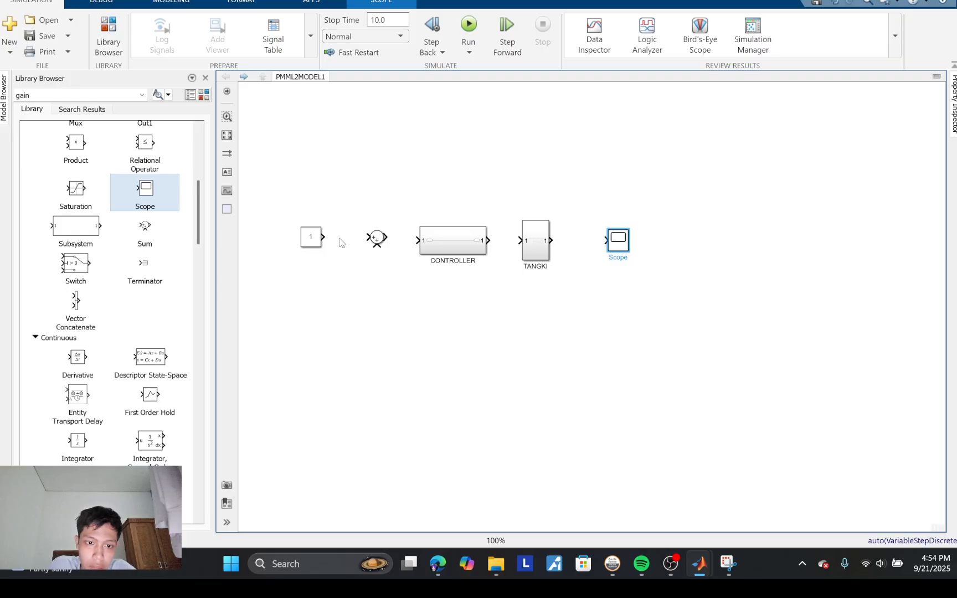
Step: Connect Constant, Sum, CONTROLLER, TANGKI and Scope in series, and feed the TANGKI output back to the Sum's free input
drag(327, 237, 417, 241)
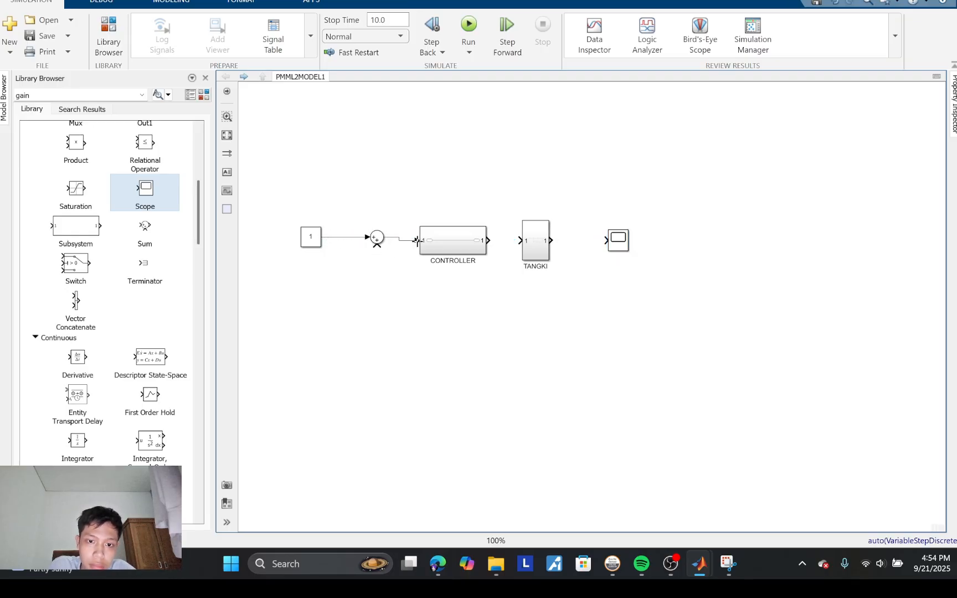
drag(488, 240, 518, 240)
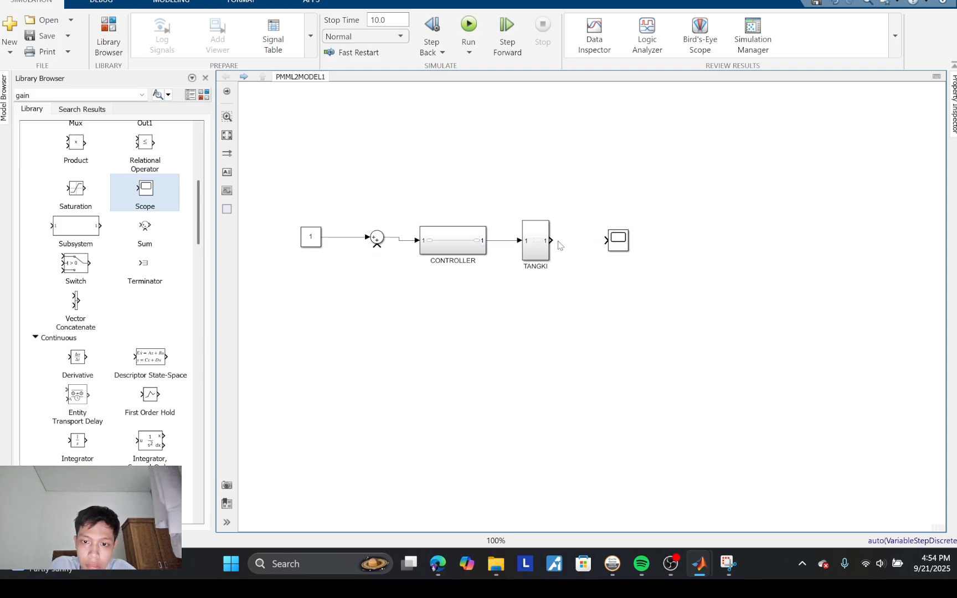
drag(554, 239, 607, 240)
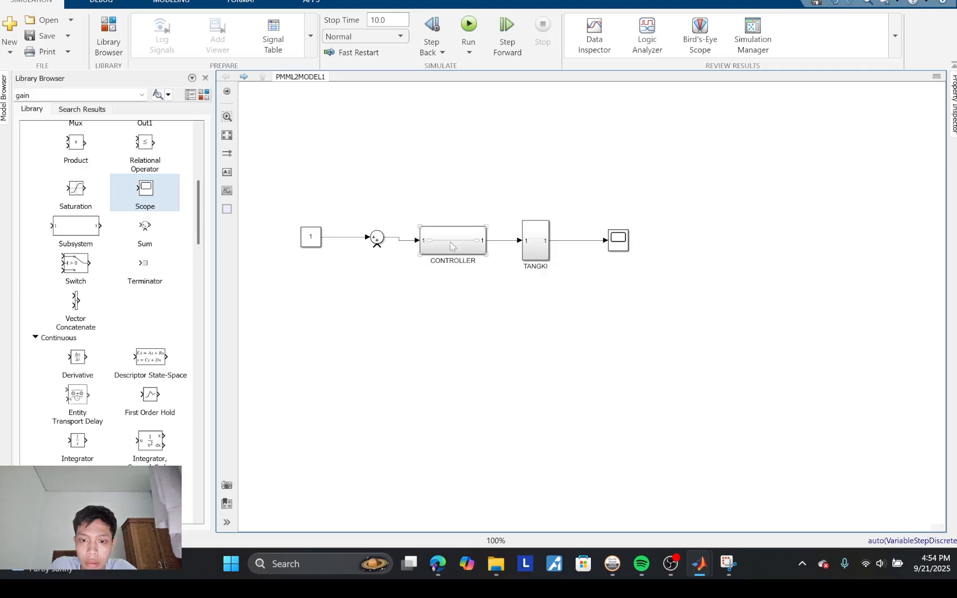
drag(378, 249, 579, 239)
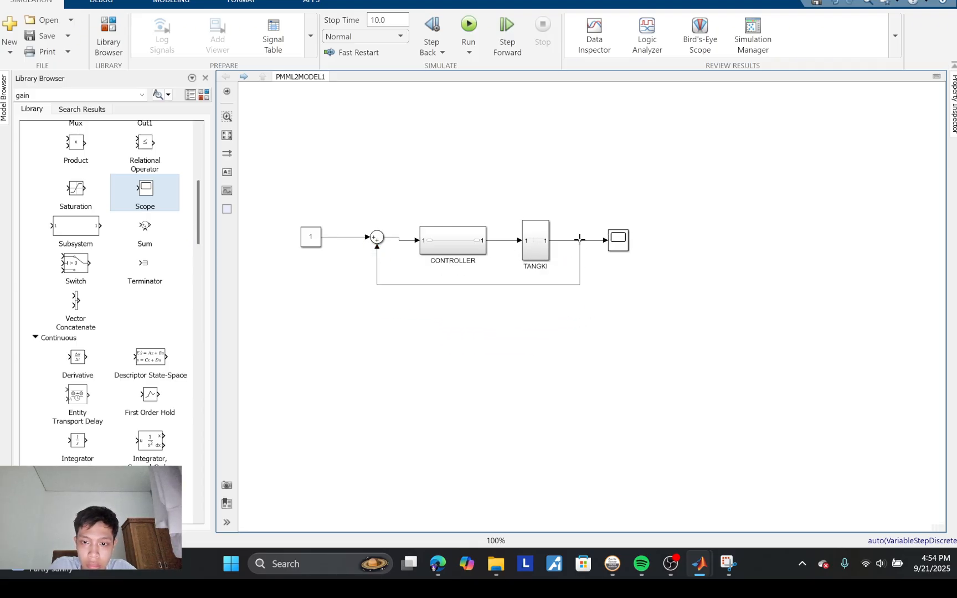
Step: Set the Sum block's list of signs to |+- for negative feedback
double_click(376, 237)
click(423, 242)
click(422, 242)
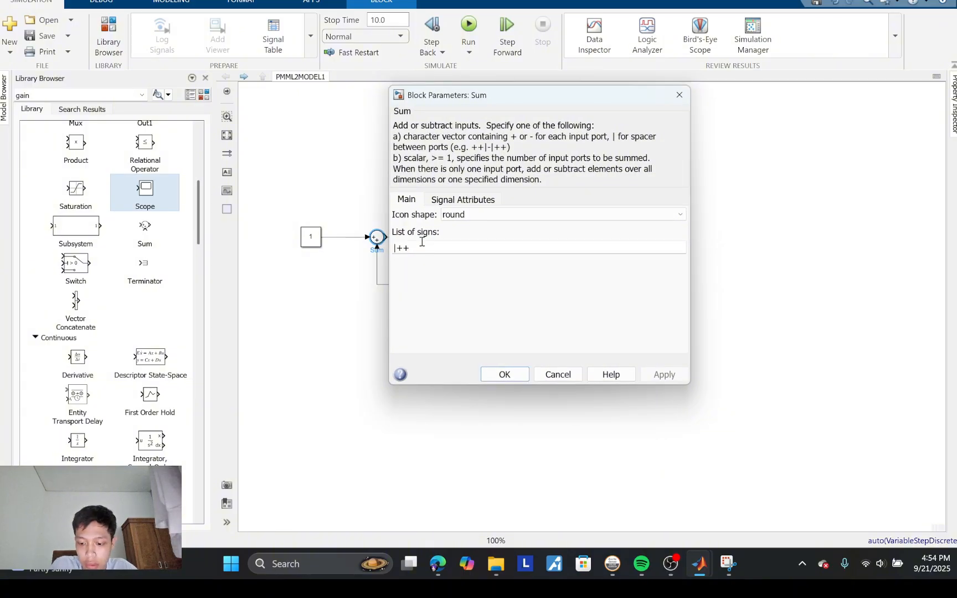
key(BackSpace)
text(-)
key(Return)
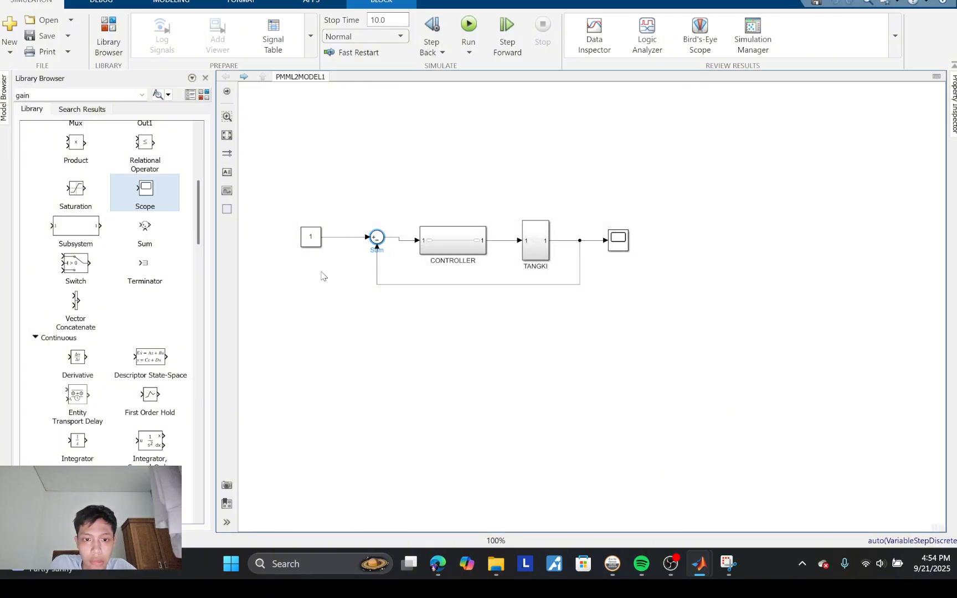
click(322, 276)
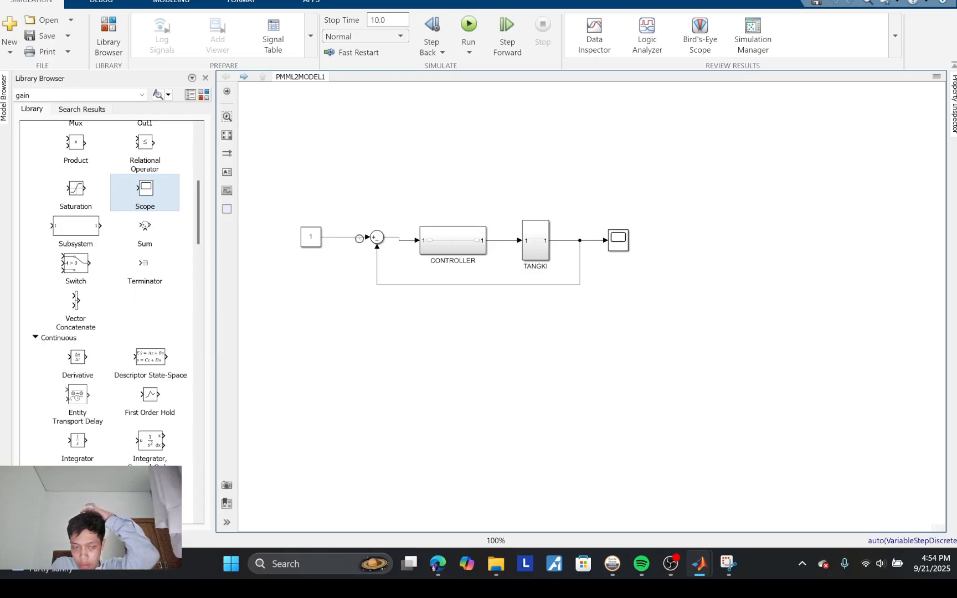
Step: Set the Constant block's value to 0.3
double_click(305, 238)
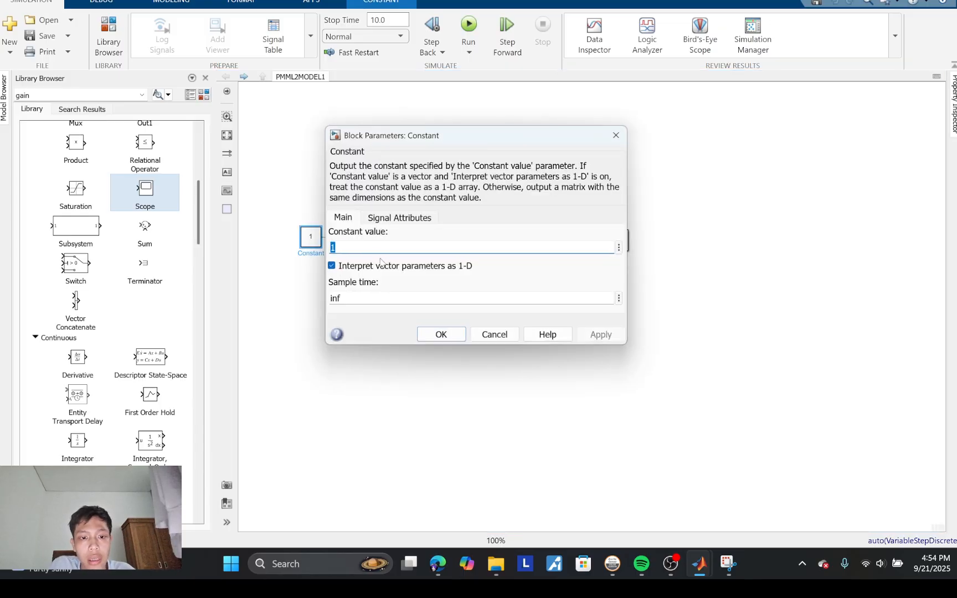
key(BackSpace)
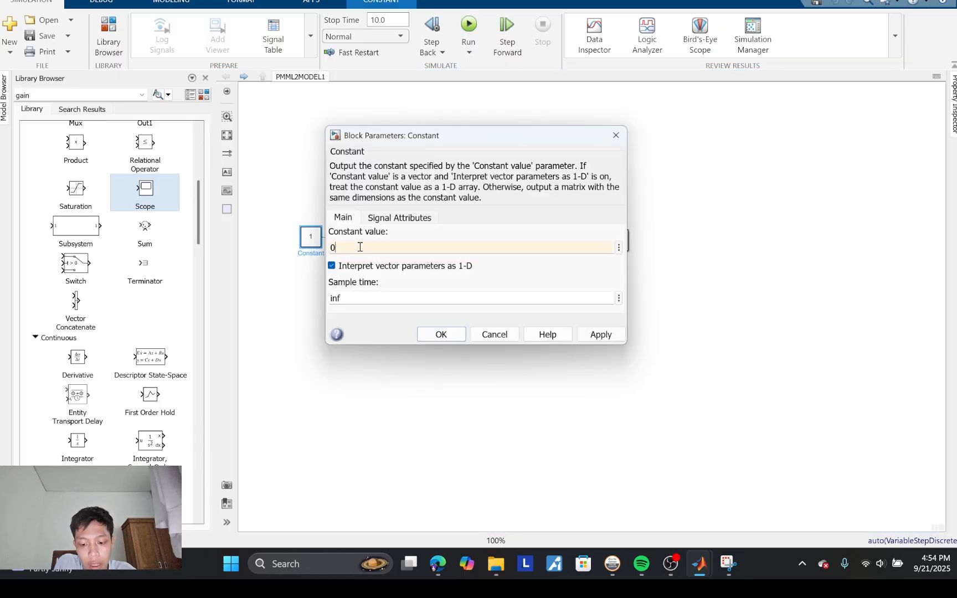
text(0.3)
key(Return)
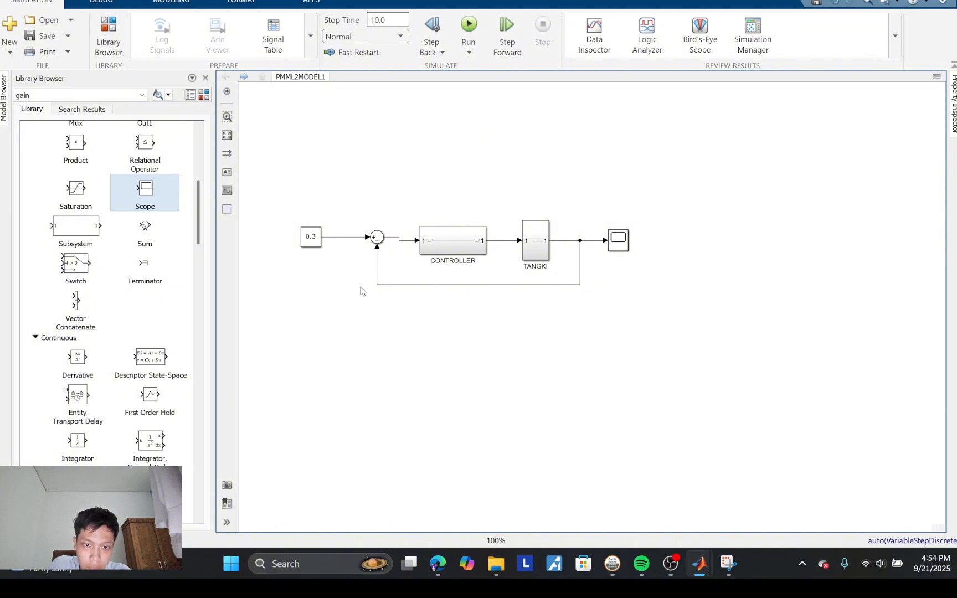
Step: Open the CONTROLLER subsystem and delete the line linking its input port to its output port
double_click(448, 248)
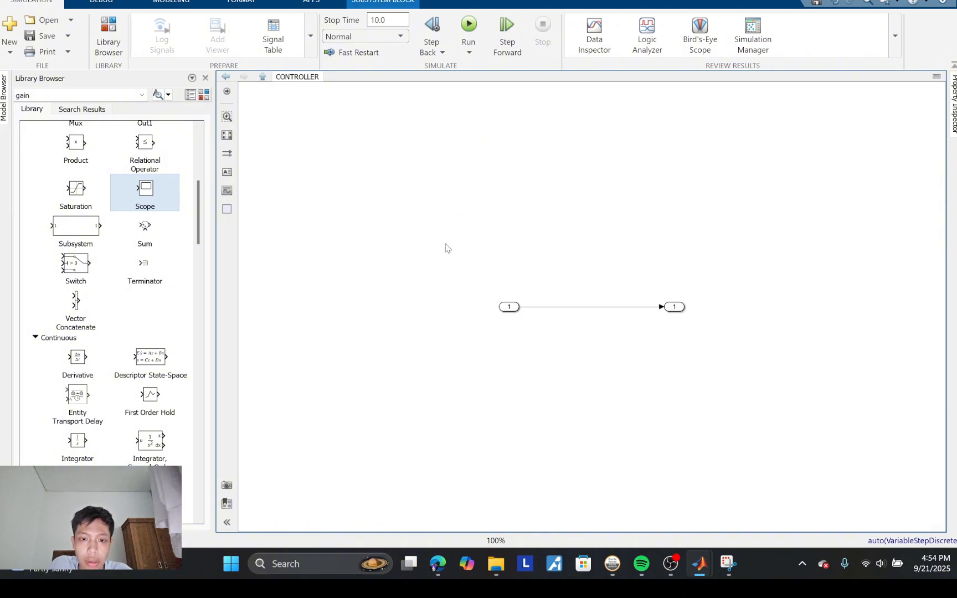
click(542, 308)
key(Delete)
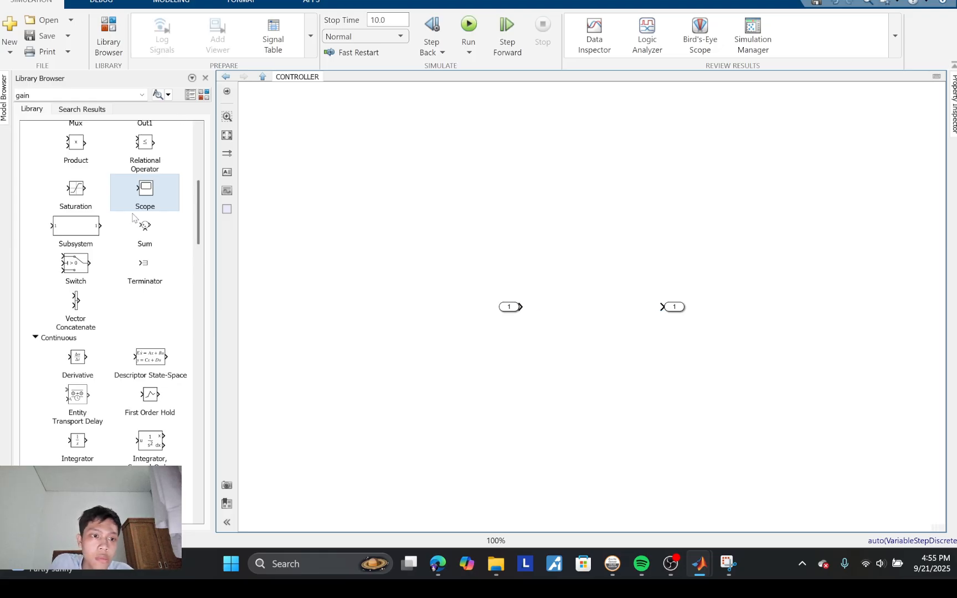
Step: Add a Sum block between the input and output ports, and spread the two ports farther apart
scroll(133, 217, up, 5)
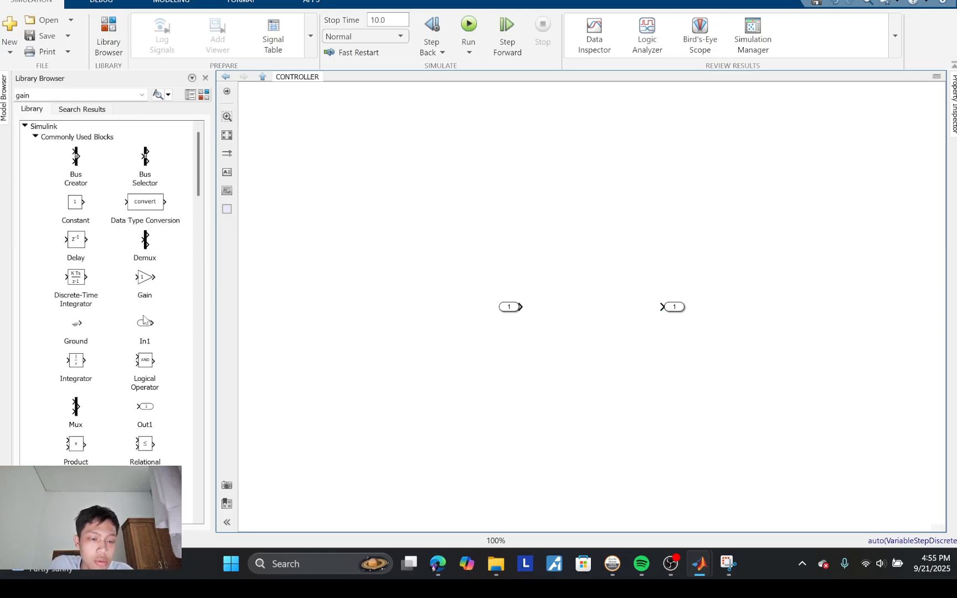
scroll(143, 320, down, 3)
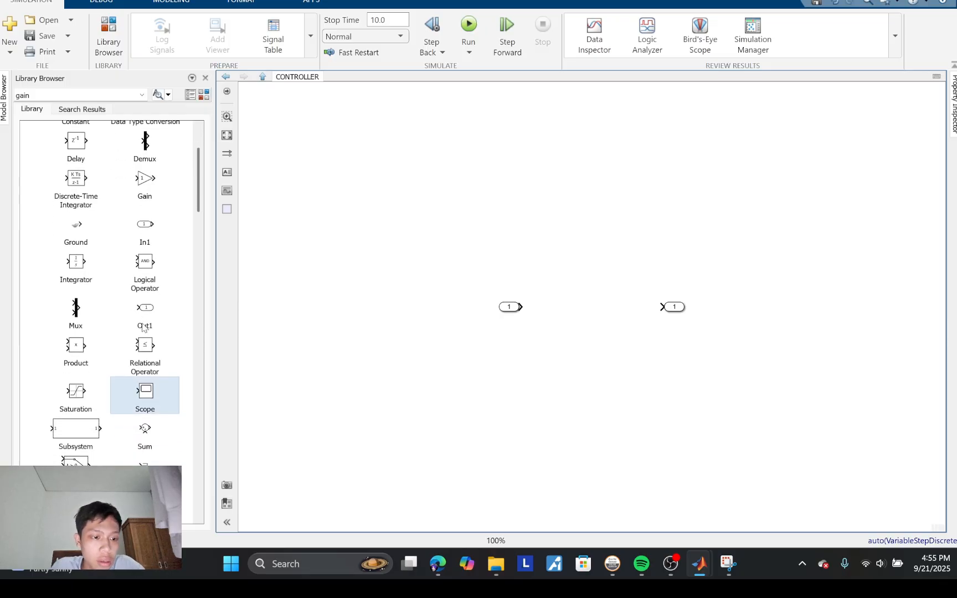
scroll(143, 327, down, 4)
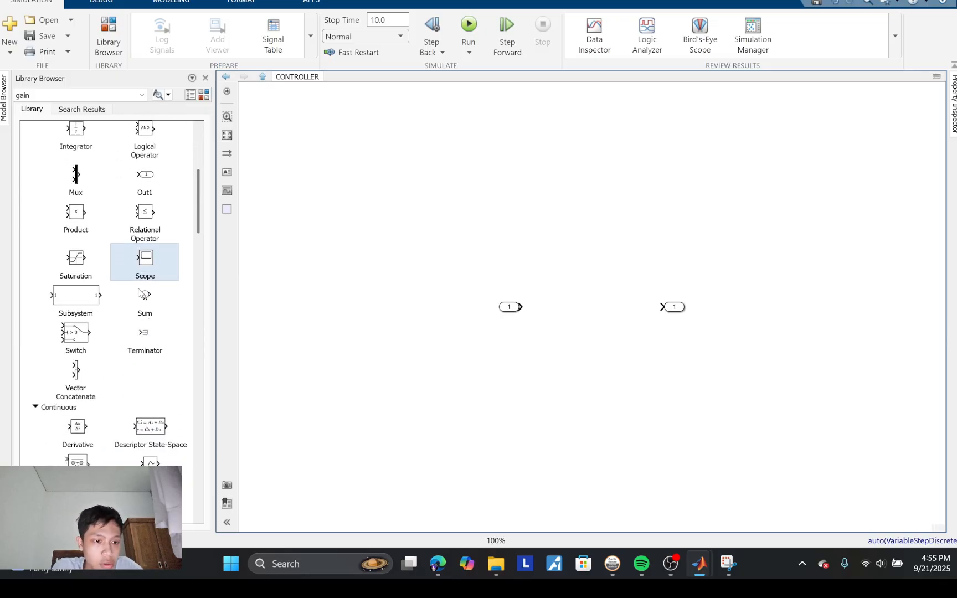
click(143, 302)
drag(550, 326, 568, 311)
drag(508, 311, 353, 299)
drag(557, 299, 481, 298)
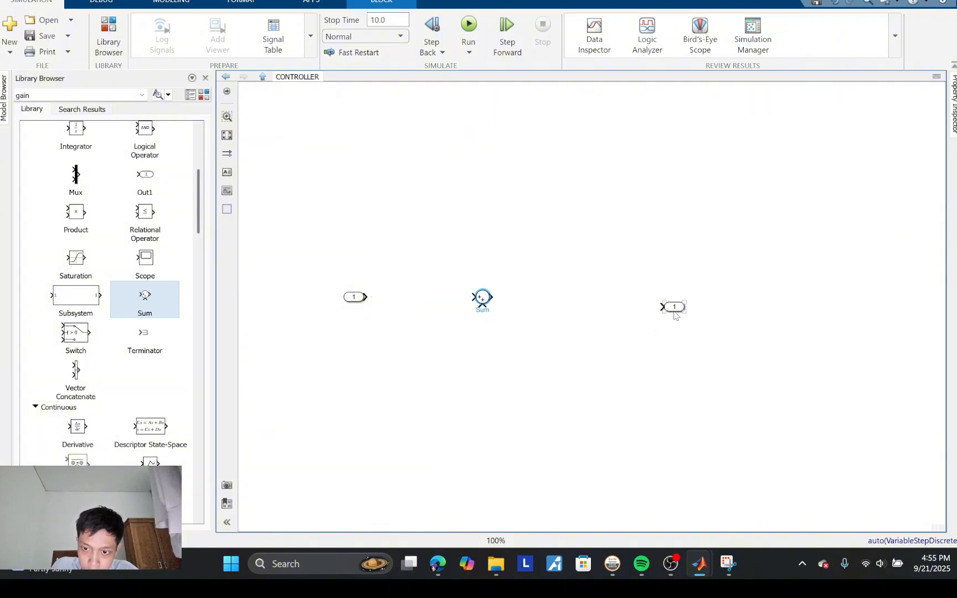
drag(675, 315, 735, 305)
Step: Add four Gain blocks: one before the Sum, two between the Sum and the output port, and one below the row
scroll(145, 369, down, 2)
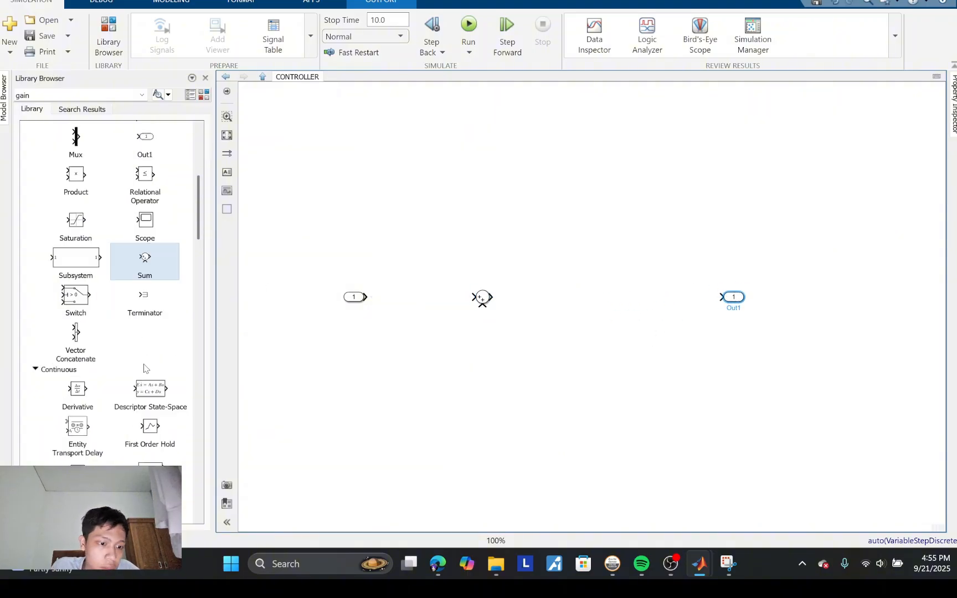
scroll(153, 270, up, 2)
scroll(148, 239, up, 5)
scroll(148, 241, down, 6)
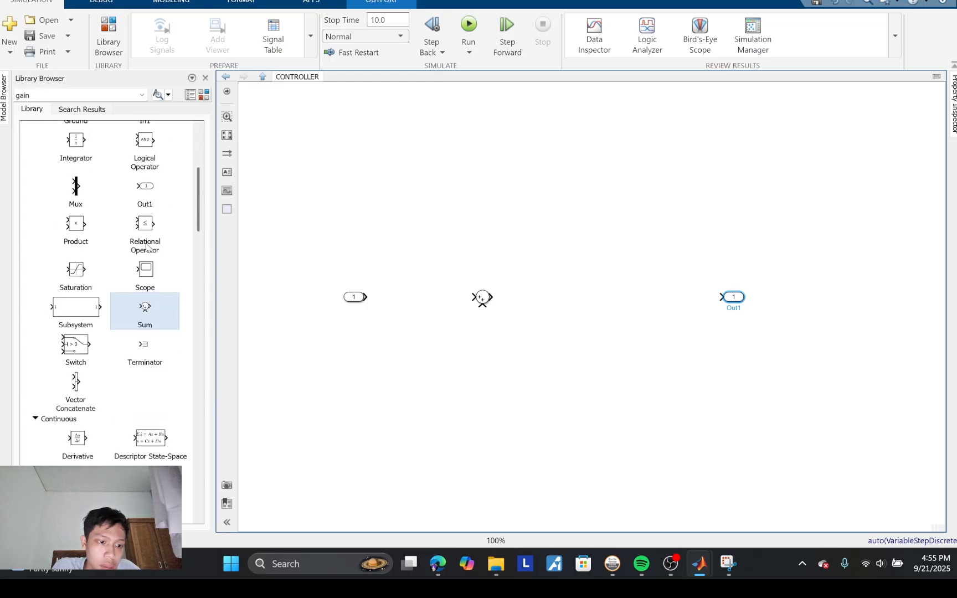
scroll(148, 244, up, 5)
click(148, 249)
drag(149, 250, 549, 297)
drag(141, 246, 633, 303)
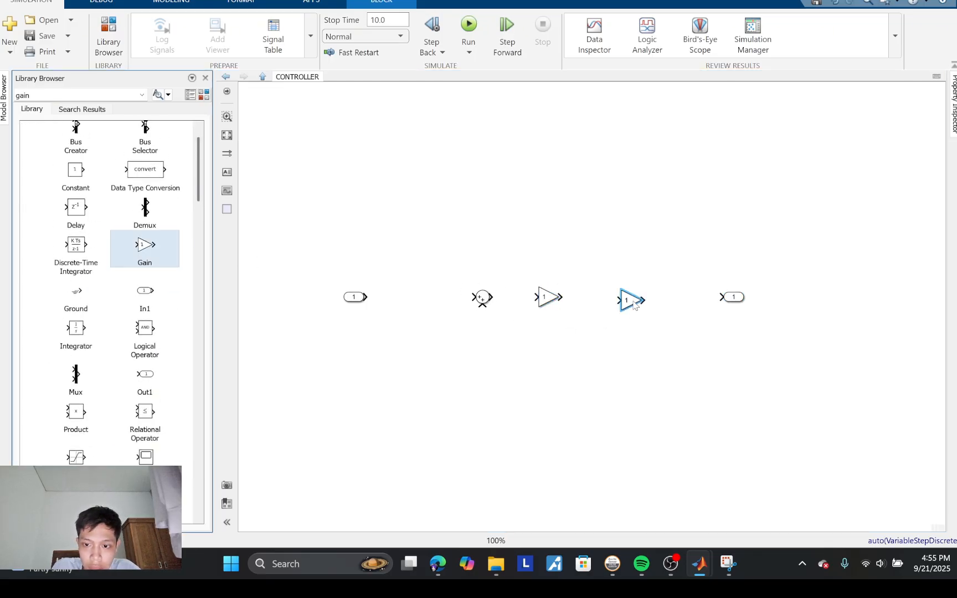
drag(138, 250, 422, 304)
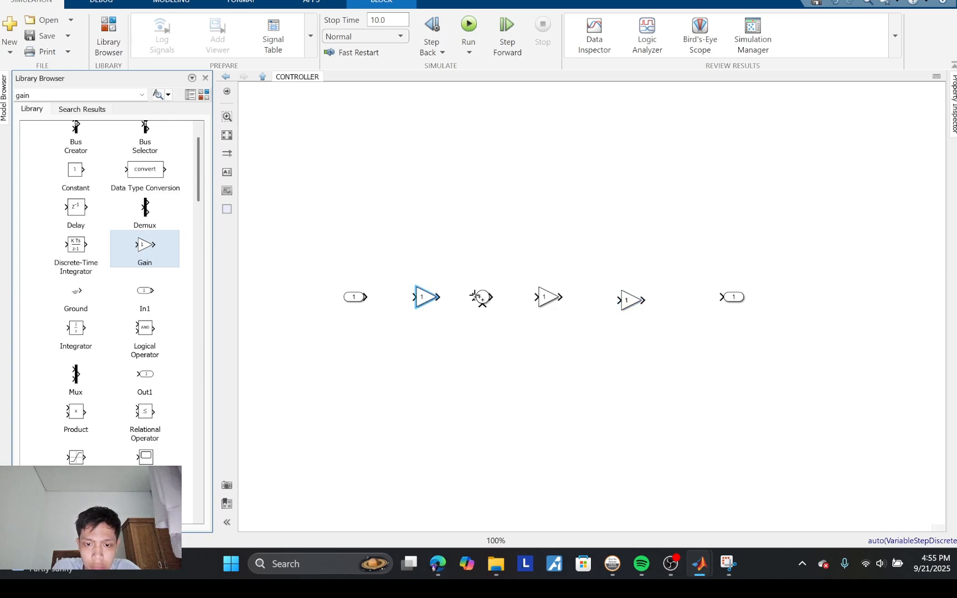
drag(148, 246, 584, 377)
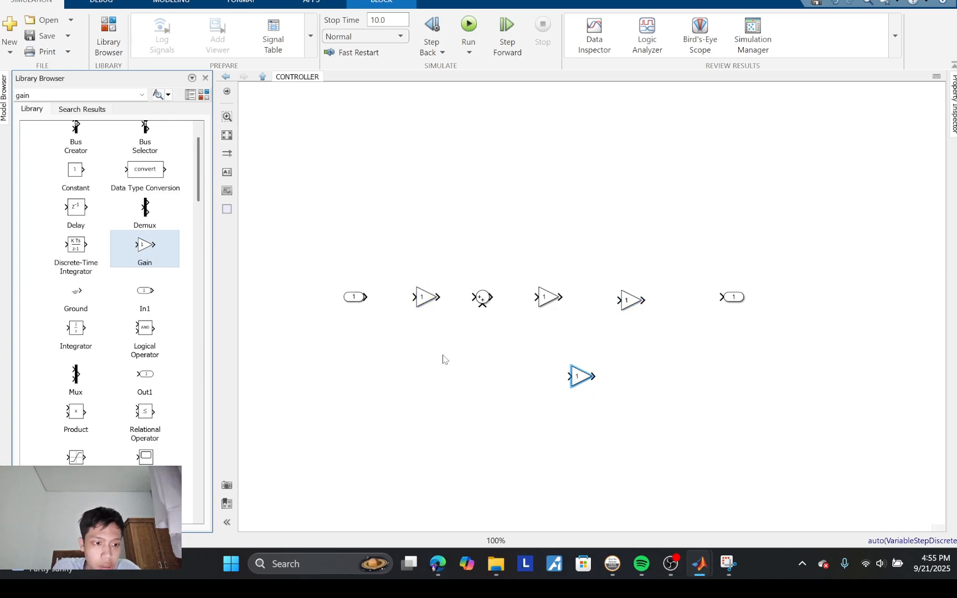
Step: Insert an Integrator between the two Gain blocks after the Sum, and line up the last Gain and output port behind it
drag(75, 332, 794, 312)
drag(736, 307, 888, 290)
drag(799, 315, 744, 304)
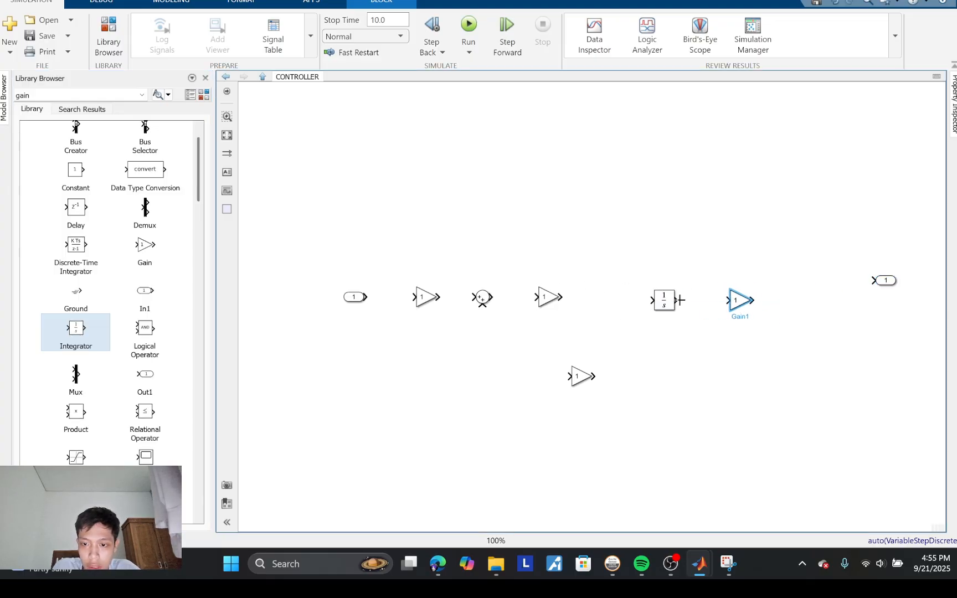
drag(666, 302, 619, 300)
drag(734, 301, 707, 301)
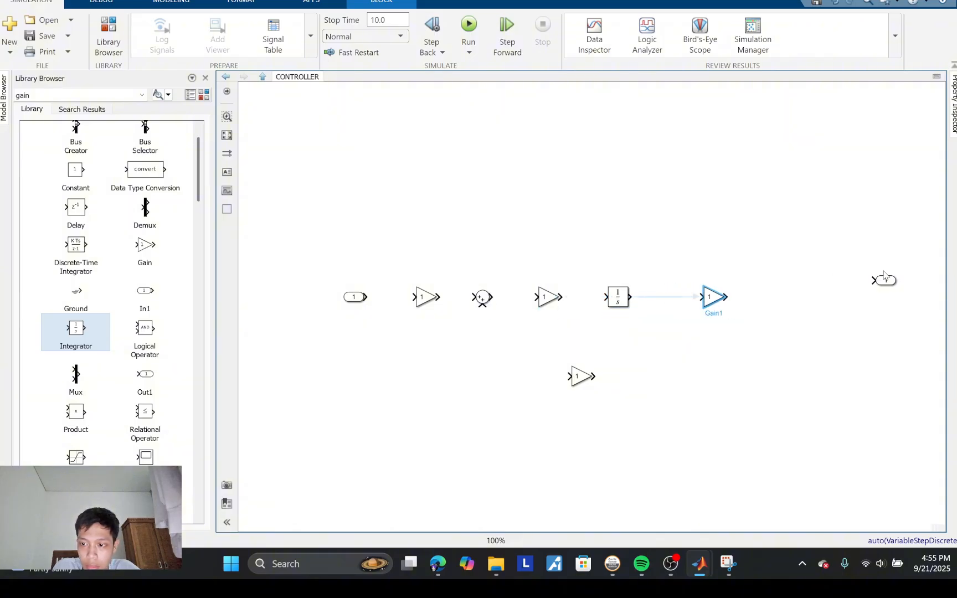
drag(887, 281, 775, 301)
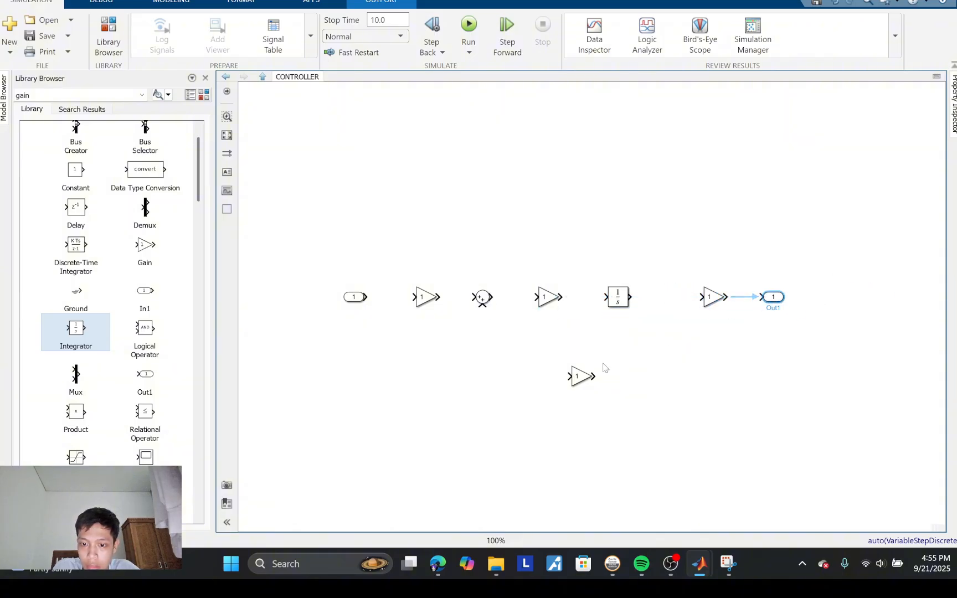
Step: Move the lower Gain block beneath the Integrator and flip it
drag(580, 378, 620, 354)
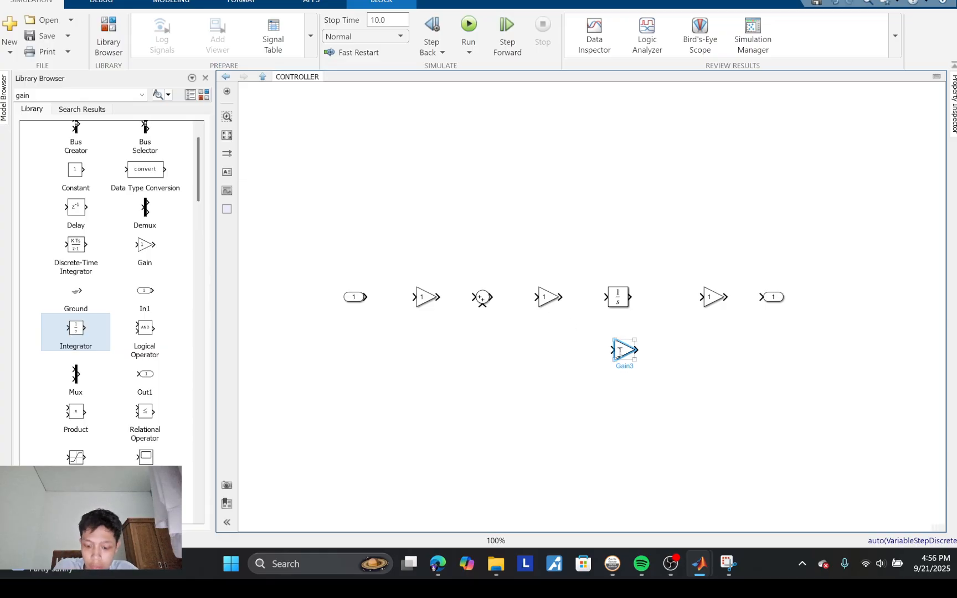
right_click(620, 352)
mouse_move(662, 149)
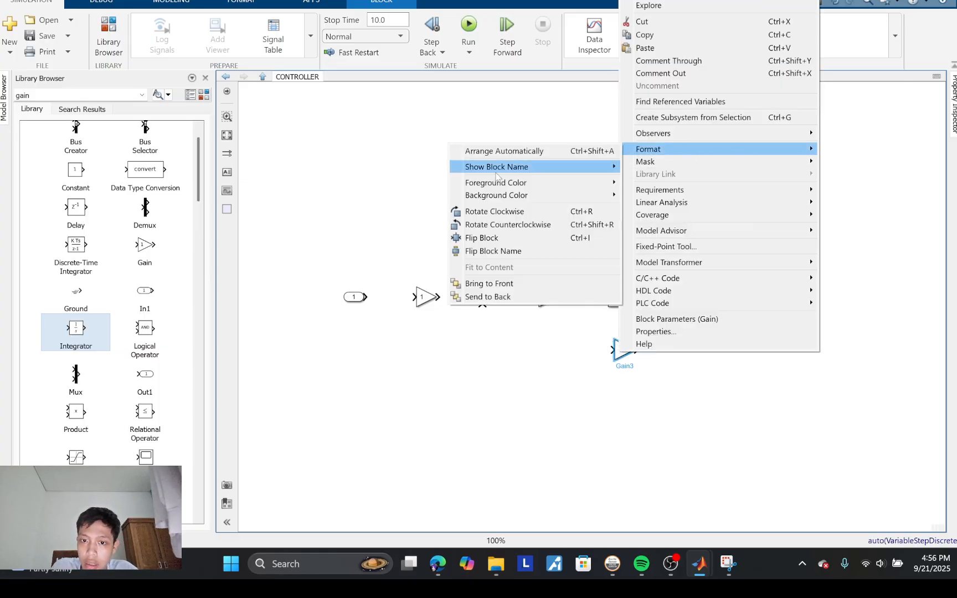
click(523, 242)
Step: Connect the main row in series from input to output port, and branch the Integrator's output line to the lower Gain's input
drag(370, 297, 760, 297)
click(639, 350)
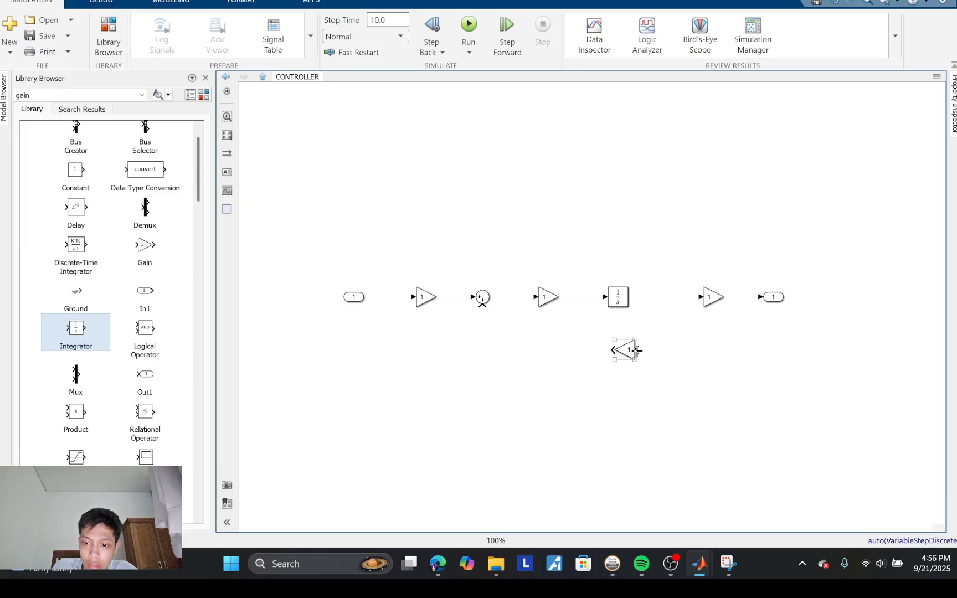
drag(638, 350, 681, 297)
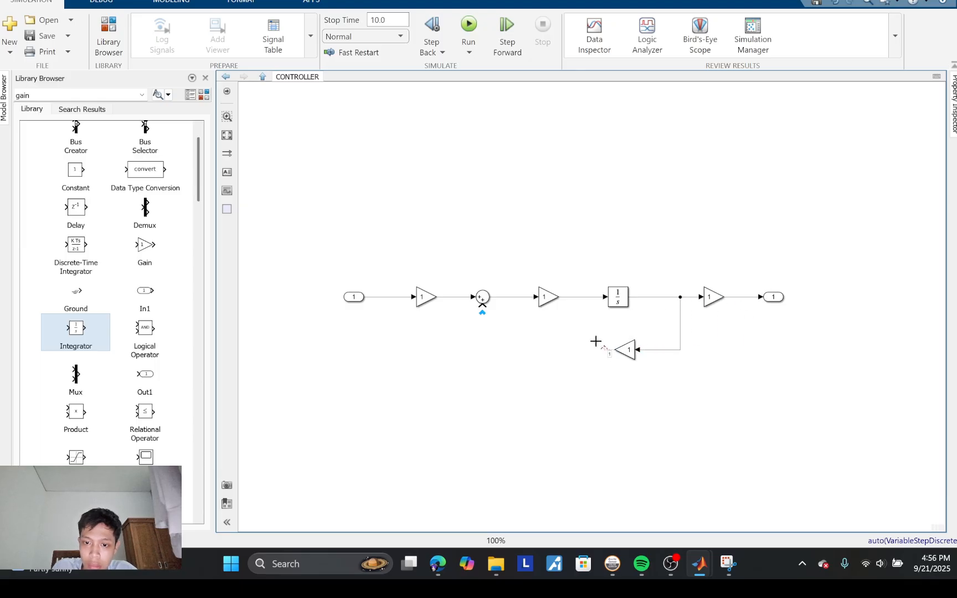
Step: Try to join the lower Gain's output to the line between the second Gain and the Integrator
drag(596, 342, 581, 299)
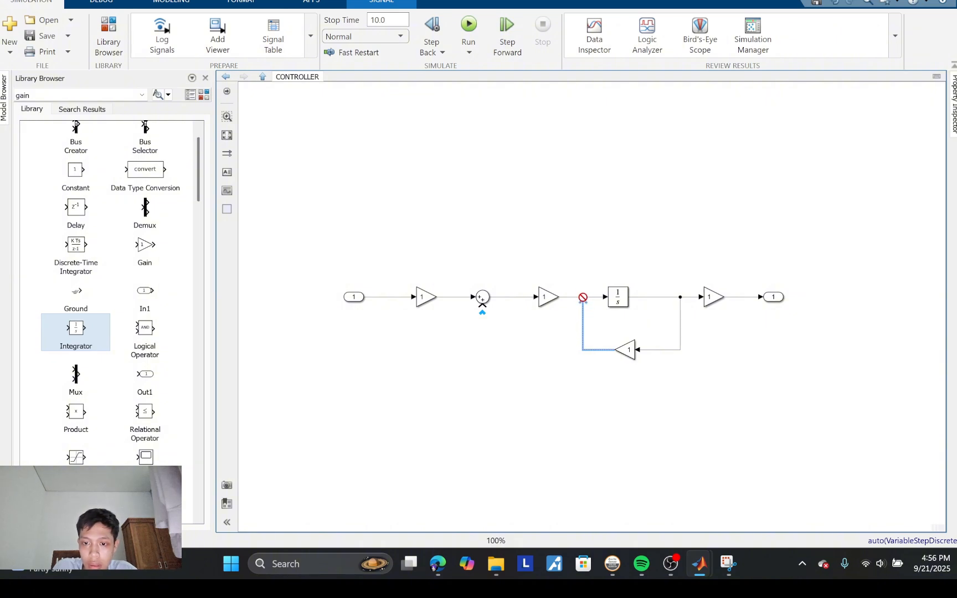
key(Delete)
key(ctrl+z)
key(Delete)
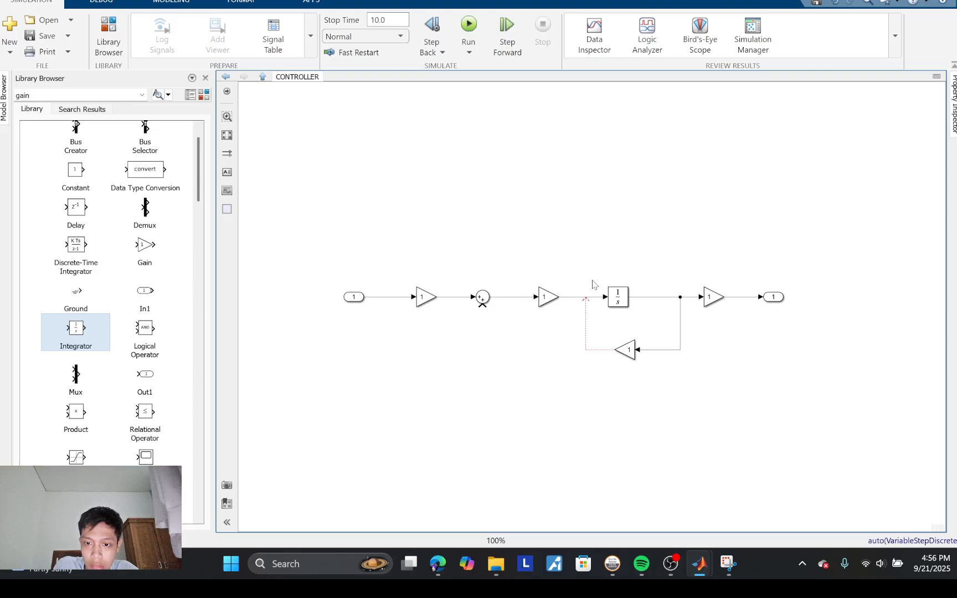
drag(586, 298, 585, 299)
key(Delete)
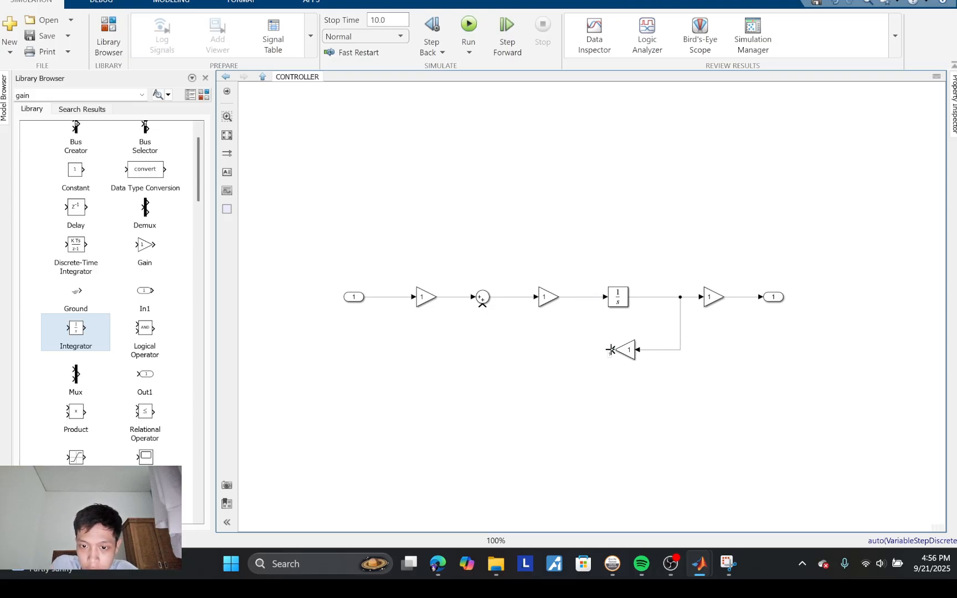
mouse_move(611, 349)
mouse_down()
mouse_move(566, 304)
mouse_move(515, 299)
mouse_move(583, 299)
mouse_move(592, 345)
mouse_up()
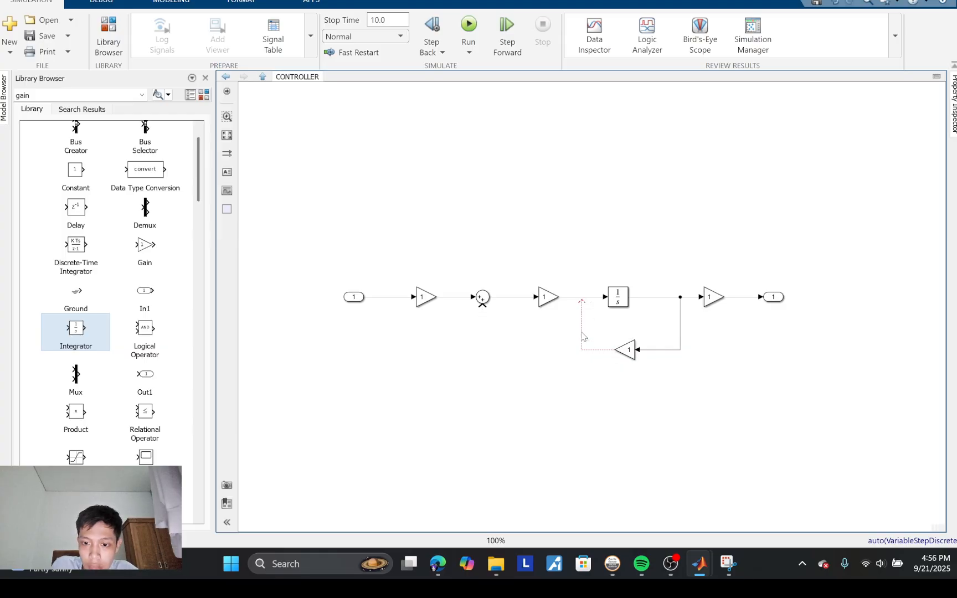
click(582, 332)
key(Delete)
click(581, 299)
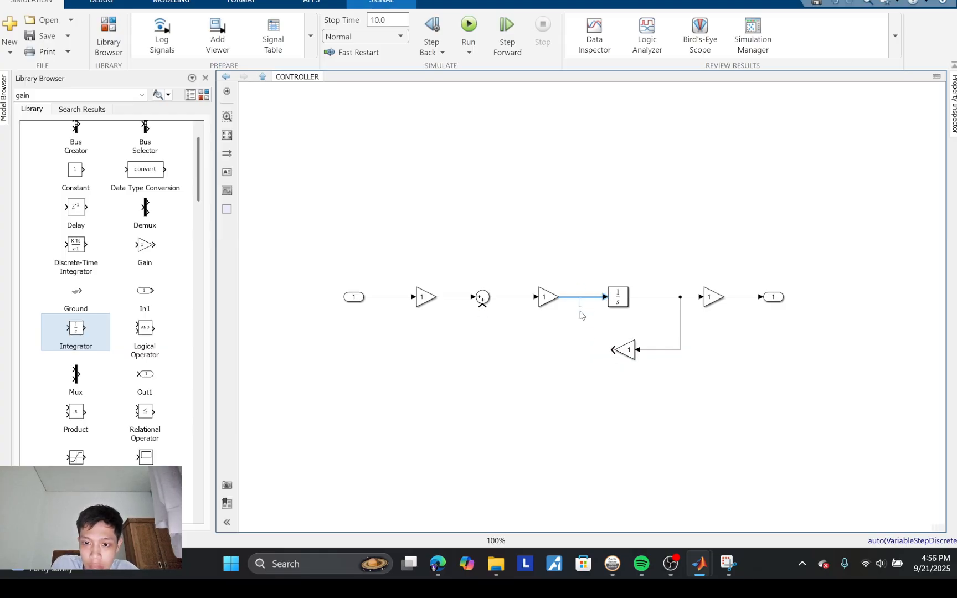
click(583, 324)
drag(610, 349, 580, 298)
double_click(581, 299)
click(608, 279)
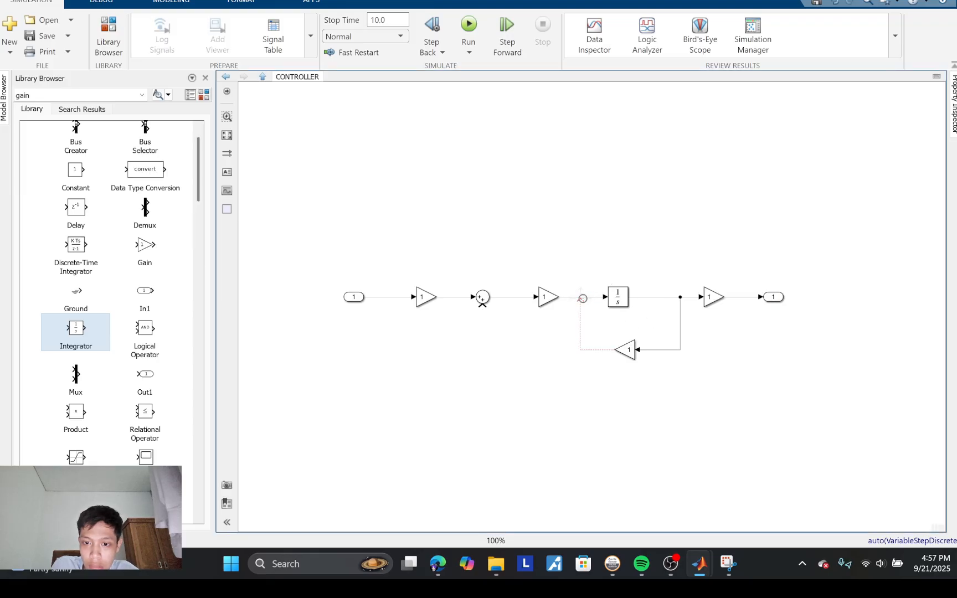
click(582, 299)
Step: Delete the lower Gain block and the lines left dangling on both sides of it
click(626, 354)
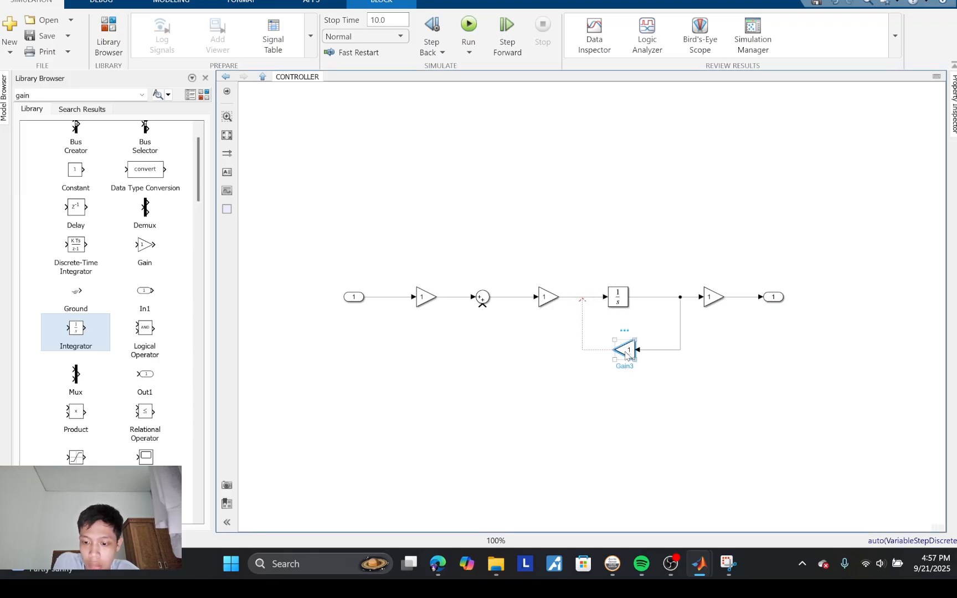
key(Delete)
click(602, 350)
key(Delete)
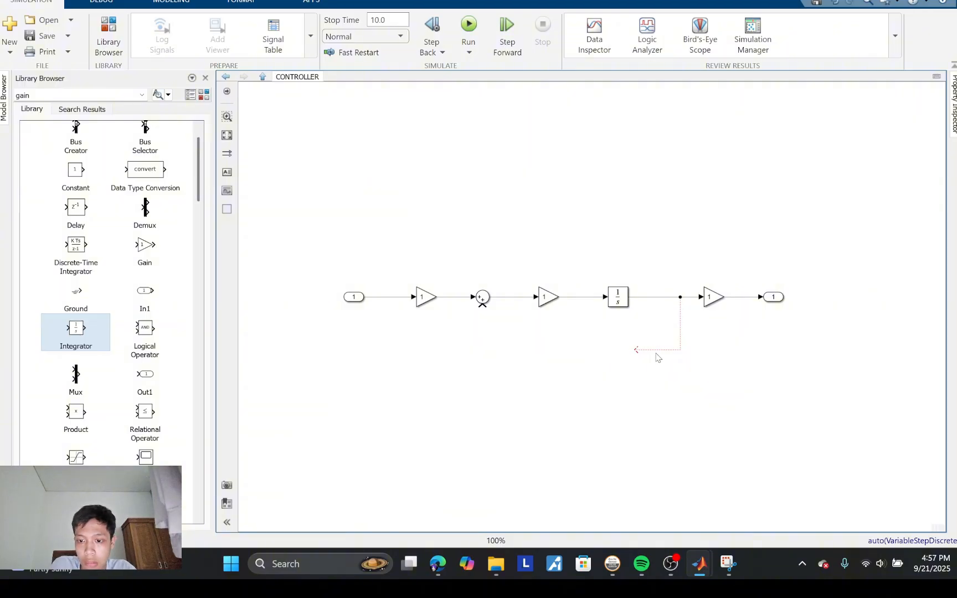
click(665, 350)
key(Delete)
Step: Place a copy of the last Gain below the Integrator, flip it, and delete its dangling input line
click(714, 306)
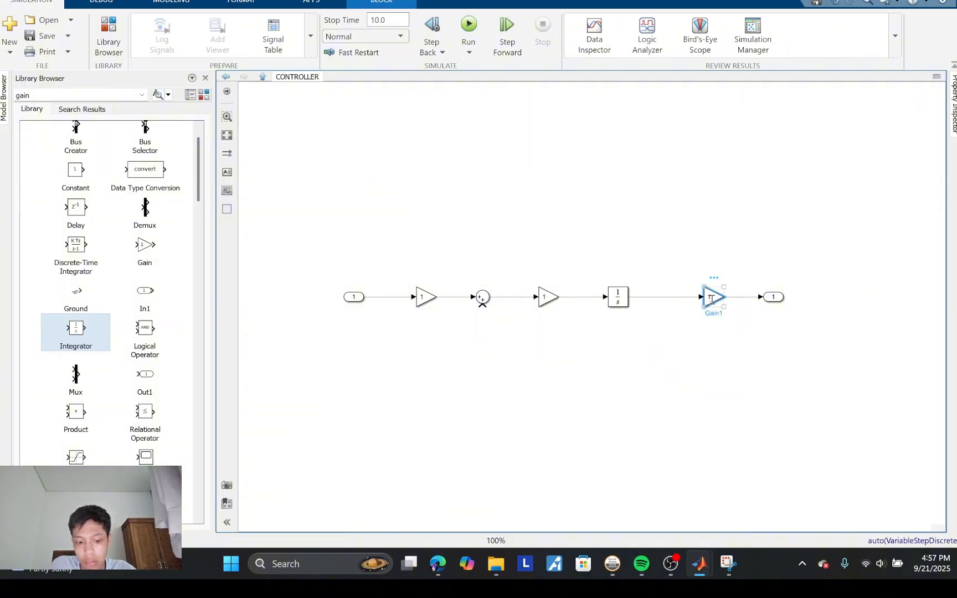
key(ctrl+v)
drag(730, 305, 588, 315)
right_click(627, 357)
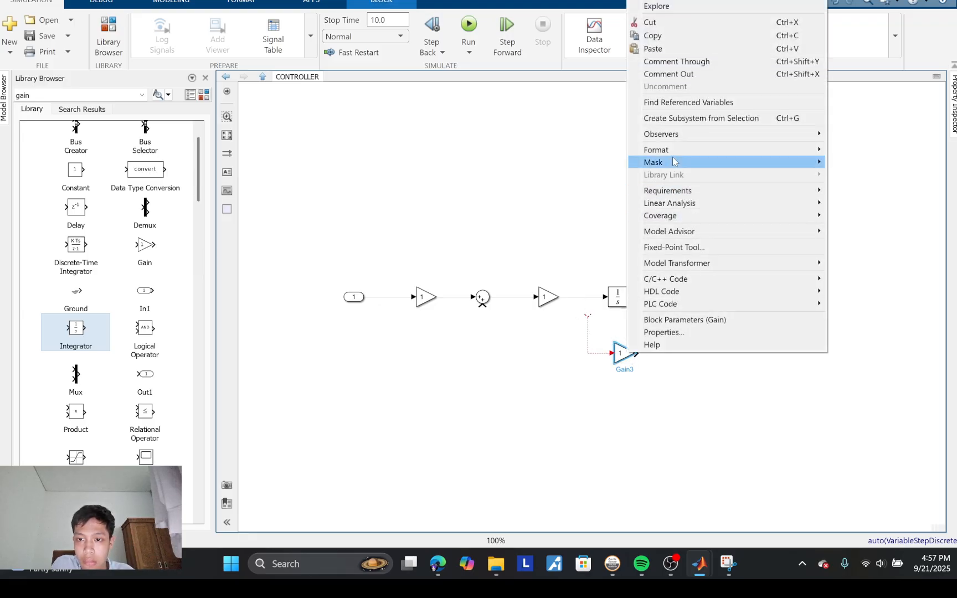
mouse_move(673, 151)
click(573, 239)
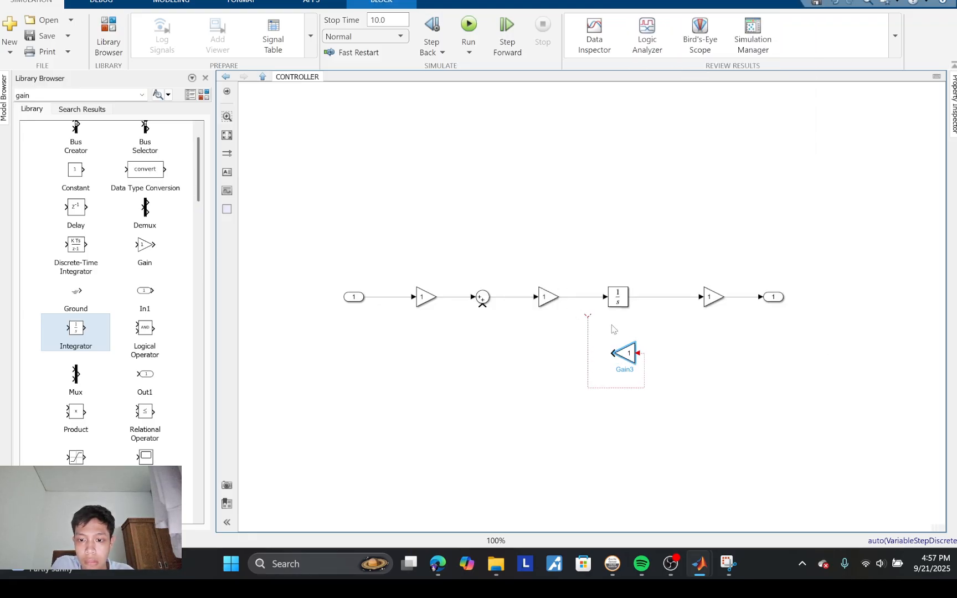
click(587, 328)
key(Delete)
Step: Try again to join the flipped Gain copy's output to the Integrator's input line, and delete the dangling line
drag(612, 353, 579, 299)
click(586, 324)
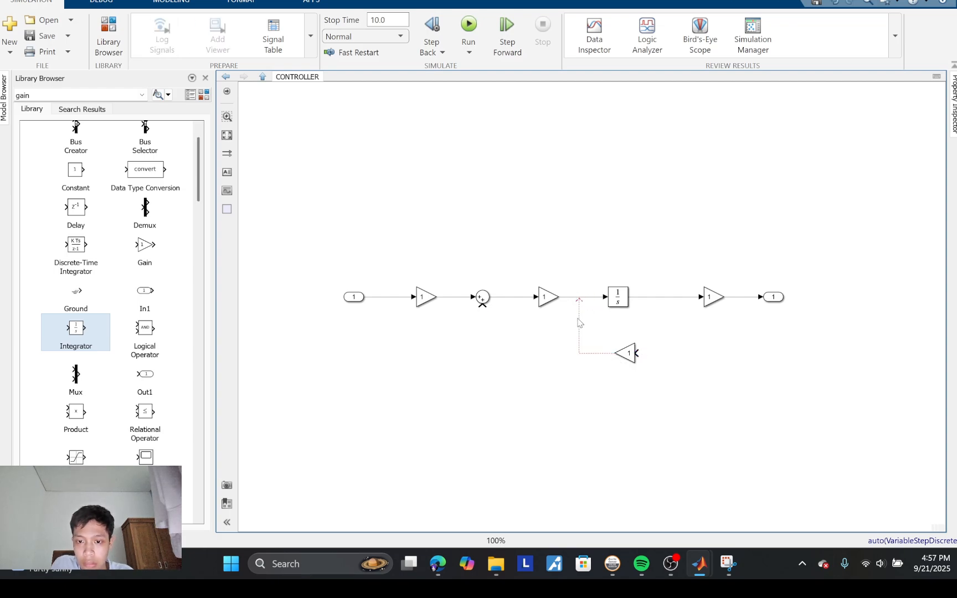
click(578, 319)
key(Delete)
Step: Feed the Integrator's output through the flipped Gain back to the Sum's lower input
drag(633, 357, 661, 301)
drag(610, 353, 483, 308)
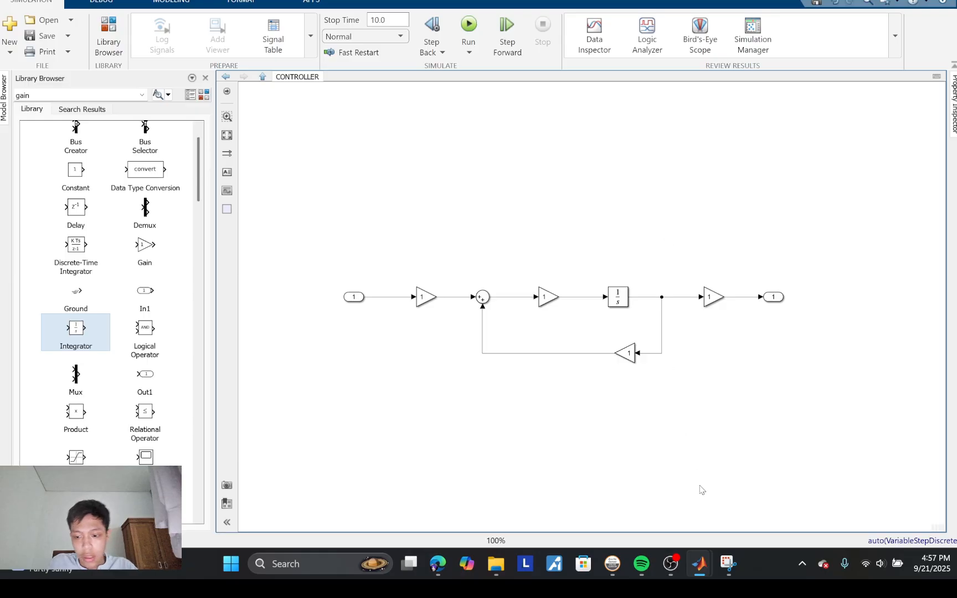
Step: Consult the equations in the Snipping Tool, and move the Sum block closer to the Gain that follows it
mouse_move(728, 565)
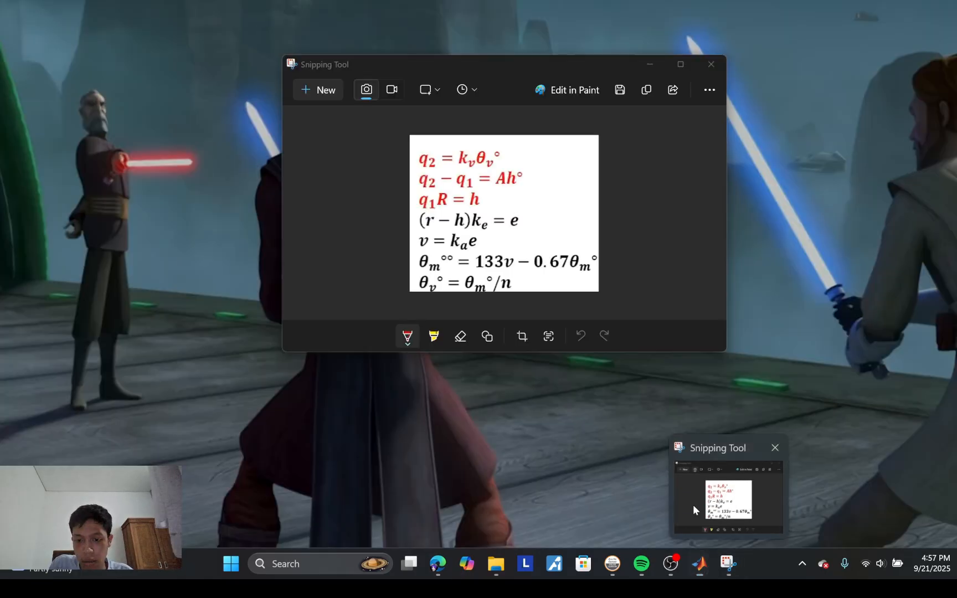
click(693, 504)
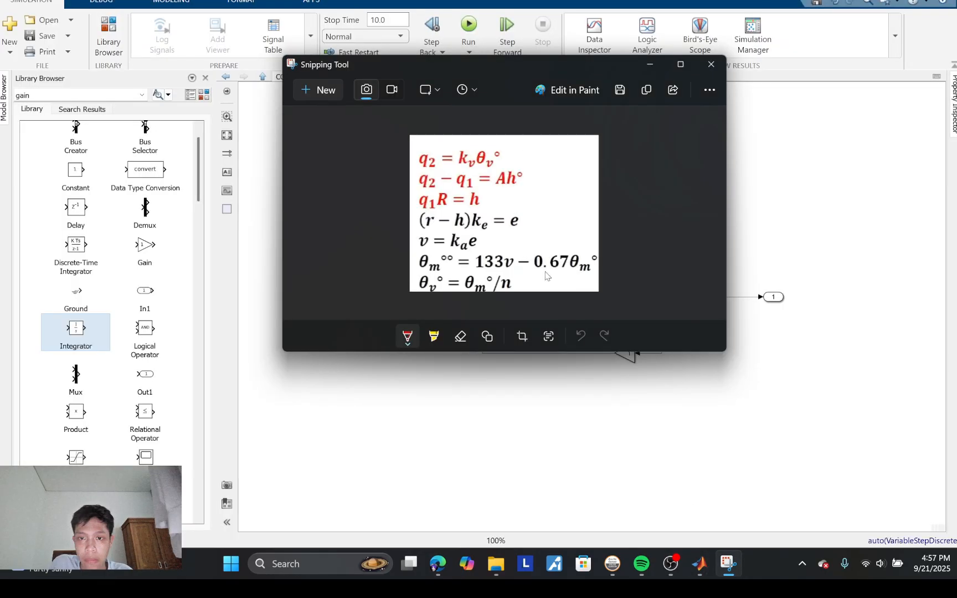
drag(498, 58, 223, 318)
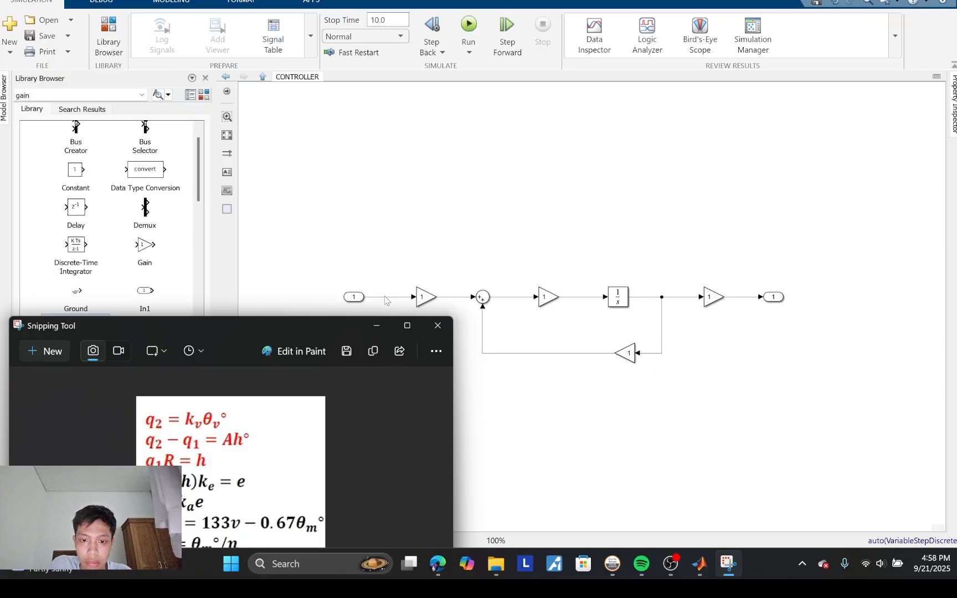
click(487, 305)
drag(487, 305, 499, 303)
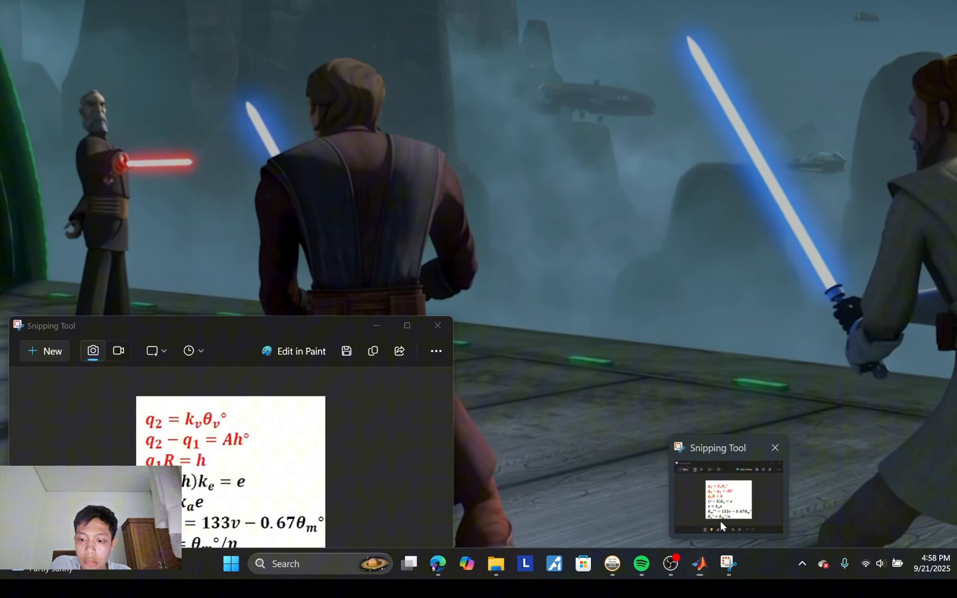
Step: Bring the Snipping Tool equations back and place them below the controller diagram to compare the two
click(721, 521)
drag(297, 333, 531, 397)
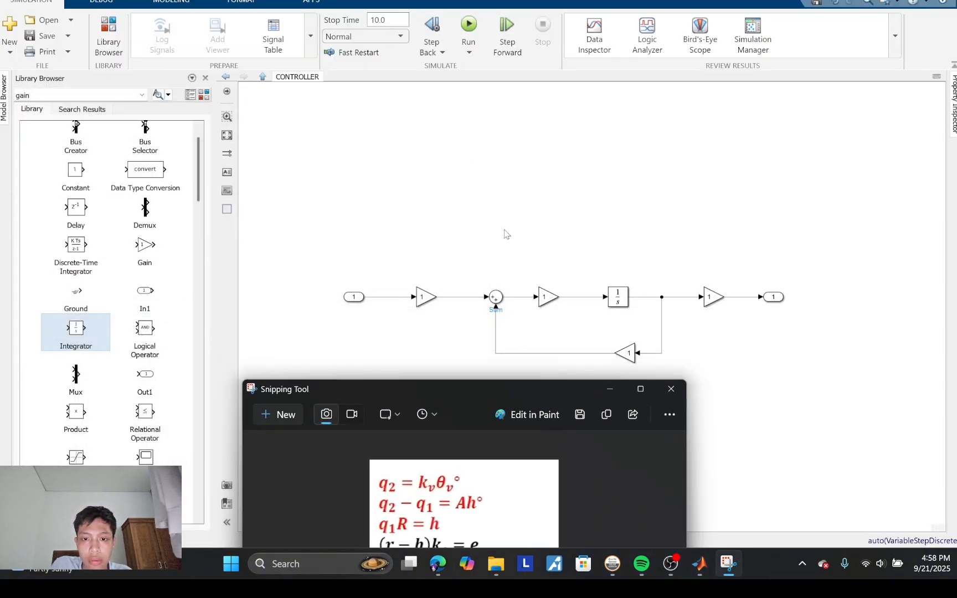
scroll(506, 231, down, 3)
scroll(505, 233, up, 5)
scroll(505, 234, up, 1)
scroll(505, 233, down, 3)
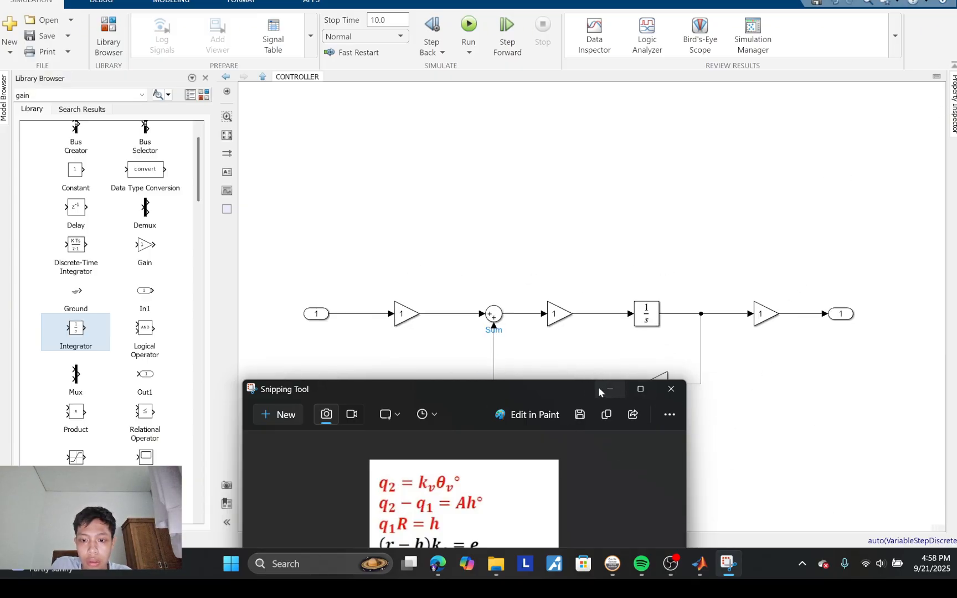
Step: Return to the Simulink window and shift the whole controller diagram to the left on the canvas
drag(575, 386, 706, 454)
click(743, 403)
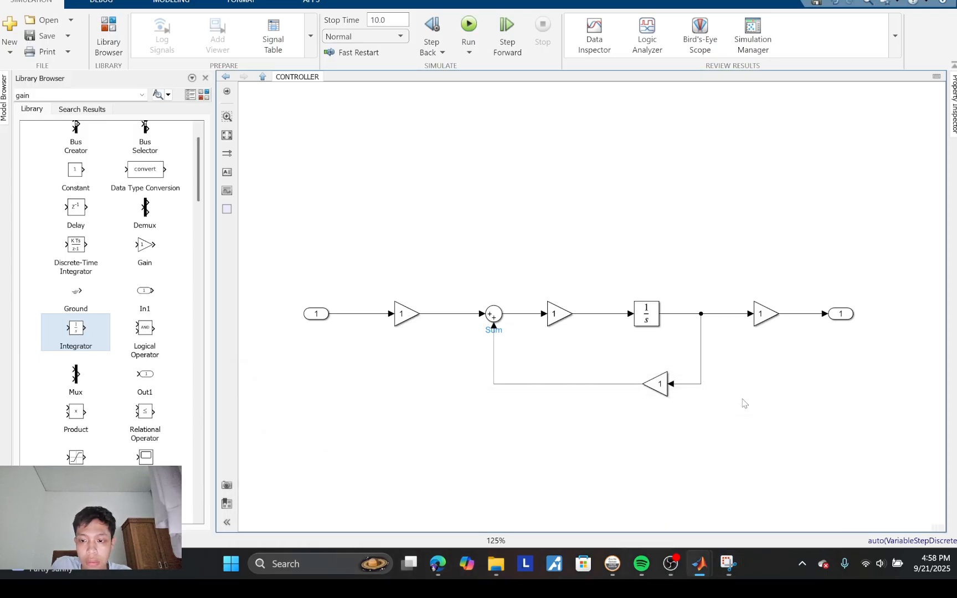
drag(743, 398, 363, 301)
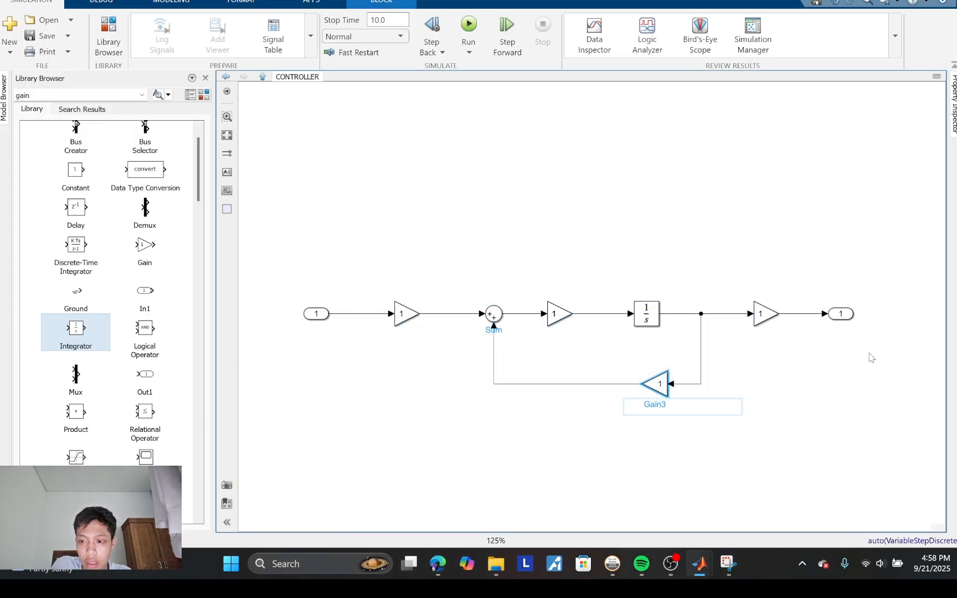
click(870, 357)
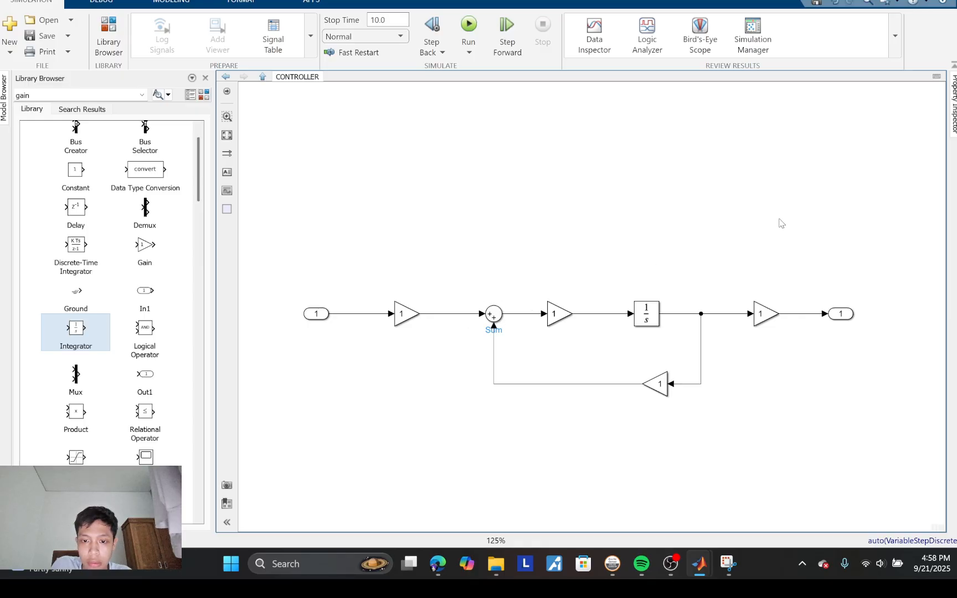
drag(270, 256, 915, 433)
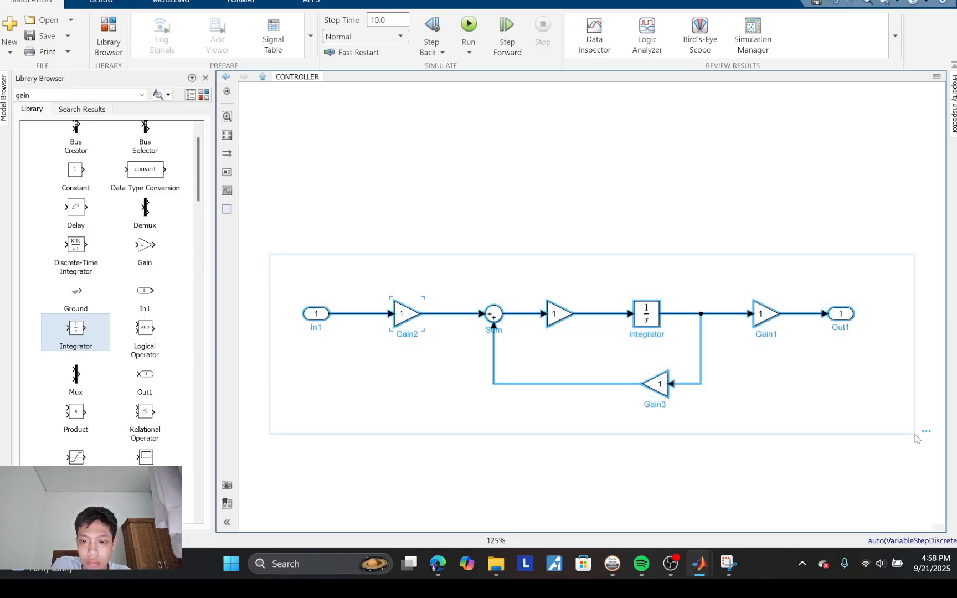
drag(591, 286, 534, 161)
drag(286, 259, 671, 378)
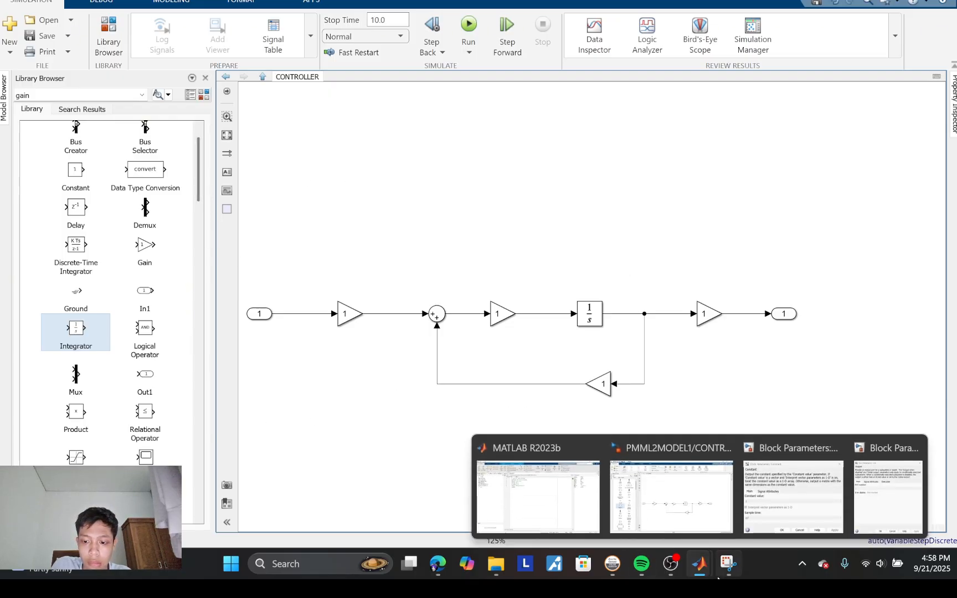
Step: Bring the Snipping Tool equations forward and place them above the controller diagram to read the gain terms
mouse_move(728, 564)
mouse_move(723, 492)
click(686, 467)
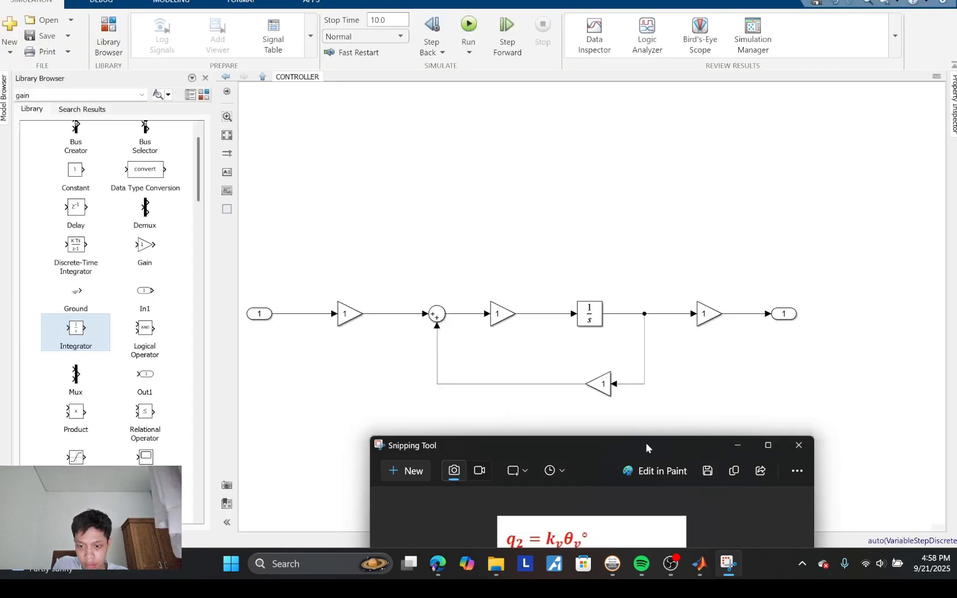
drag(646, 442, 589, 10)
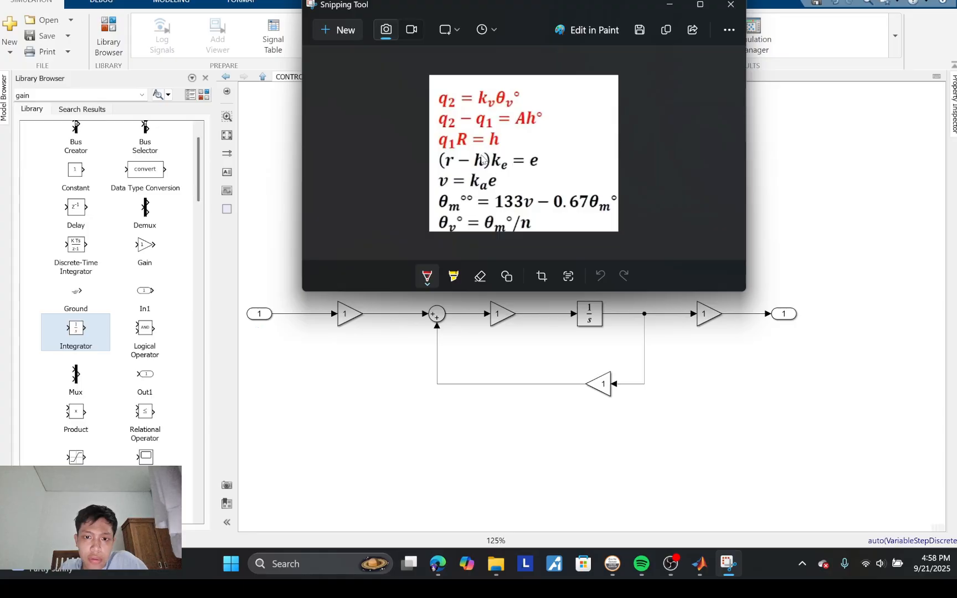
Step: Set the Gain block after the input port to ke*ka and widen the block so the expression fits
click(352, 304)
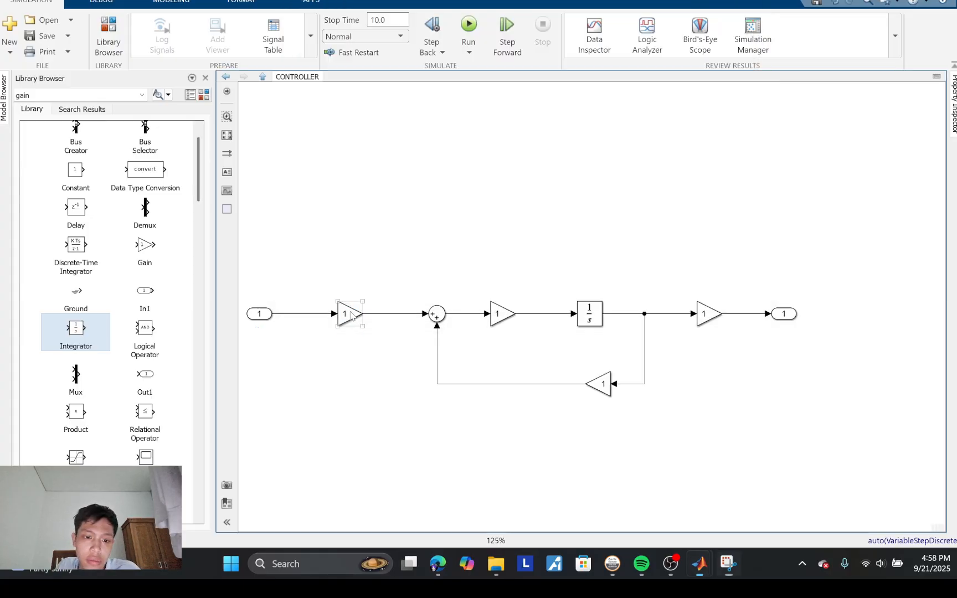
double_click(349, 311)
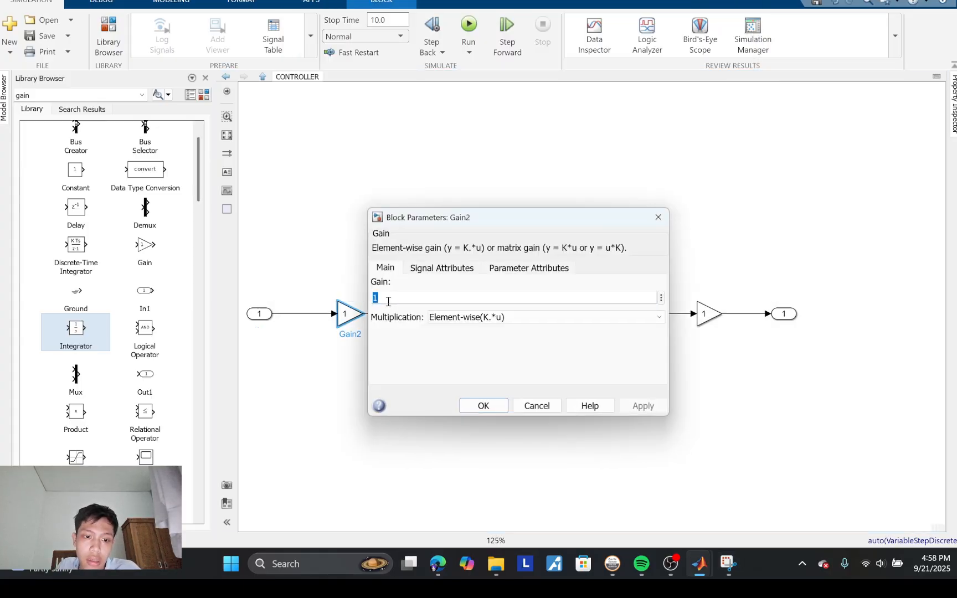
key(BackSpace)
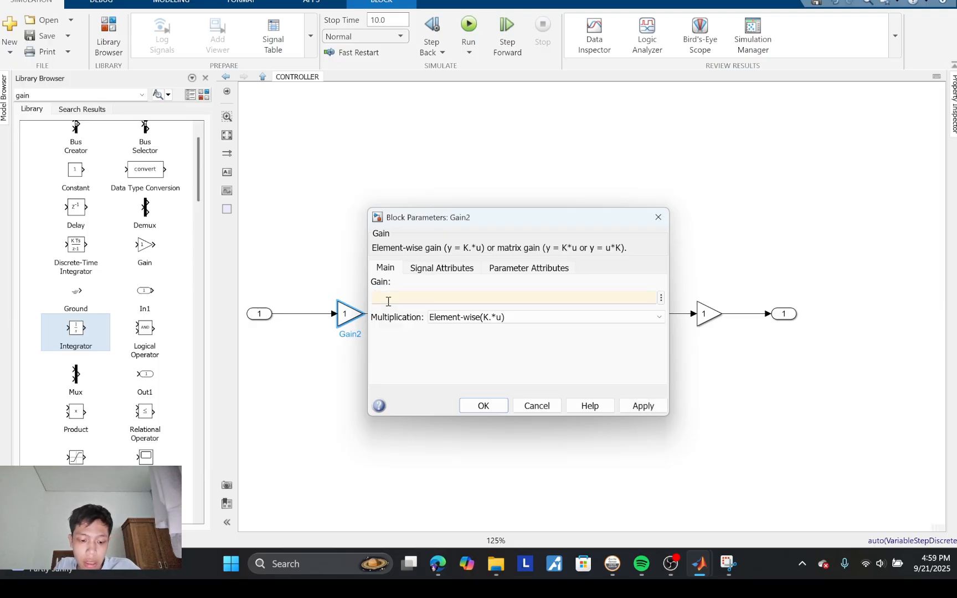
text(k)
key(BackSpace)
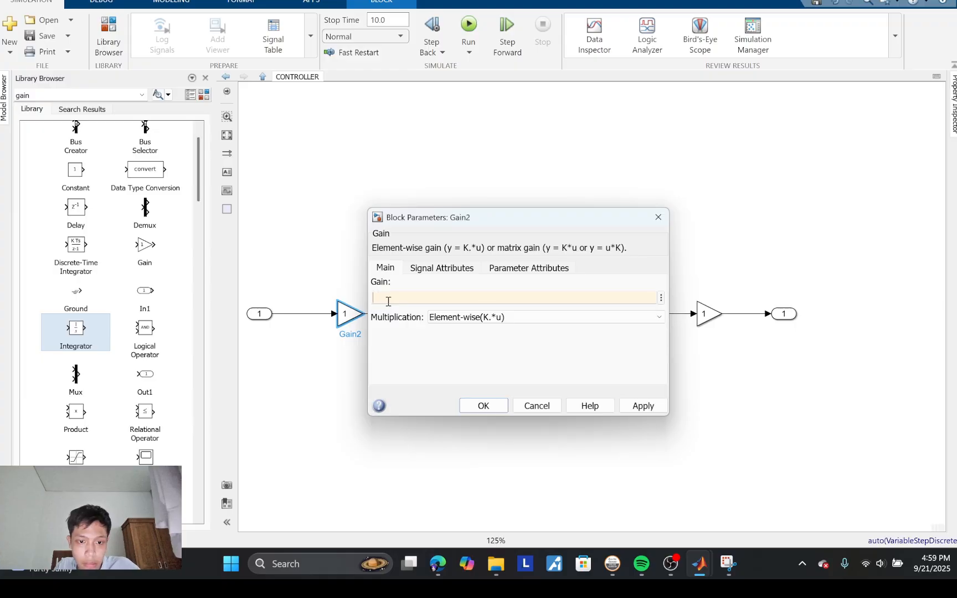
text(ke)
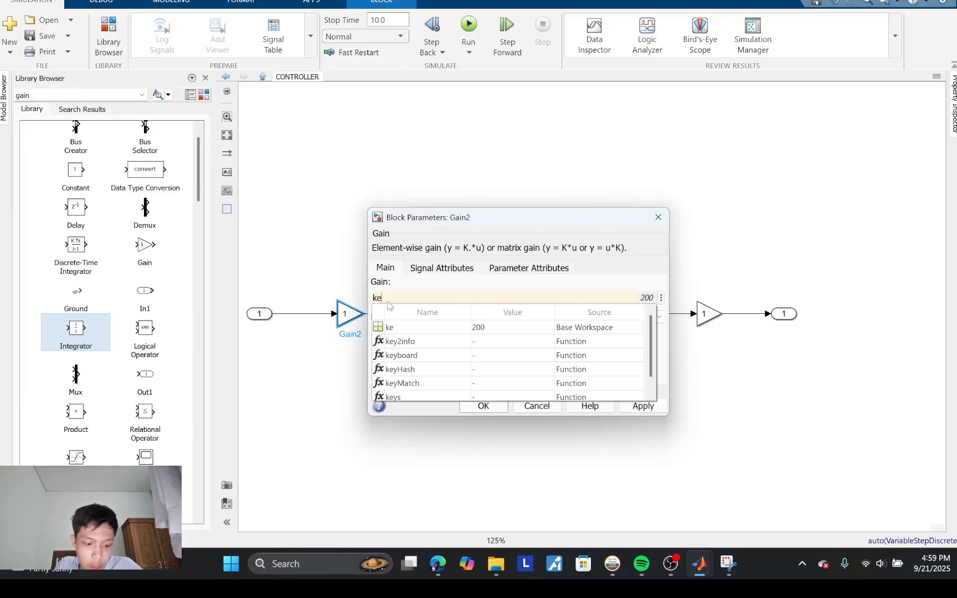
text(*)
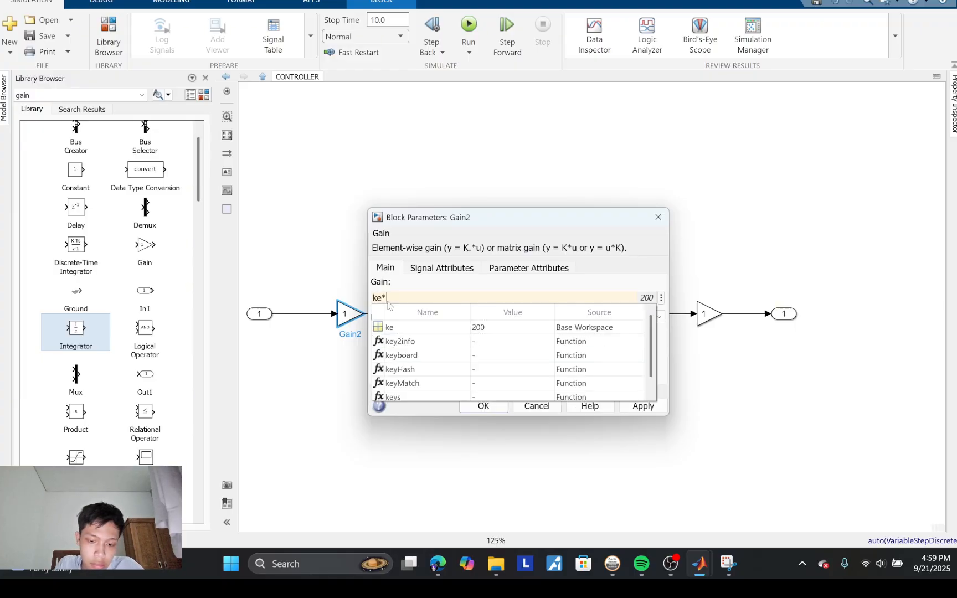
text(ka)
key(ctrl+a)
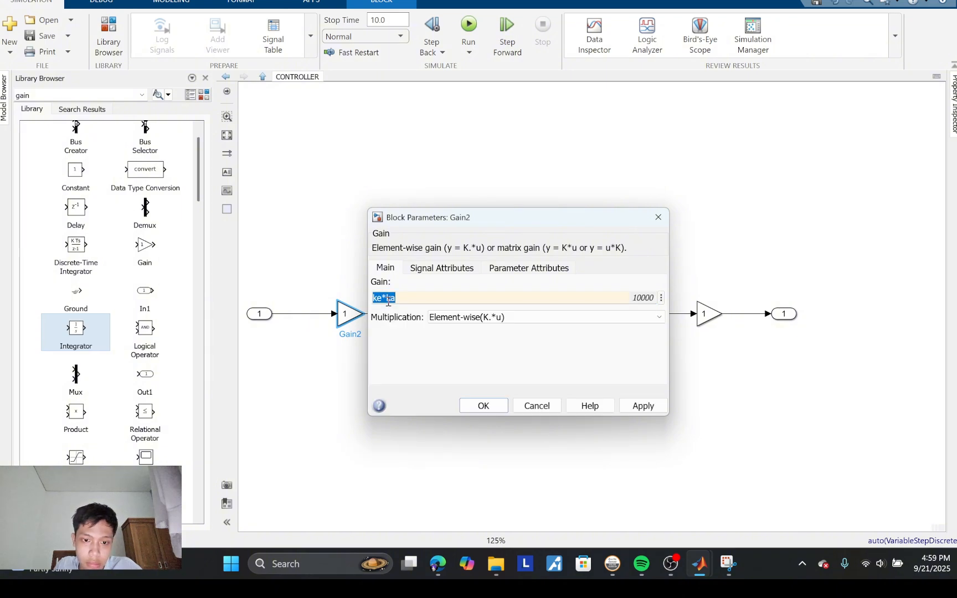
click(483, 406)
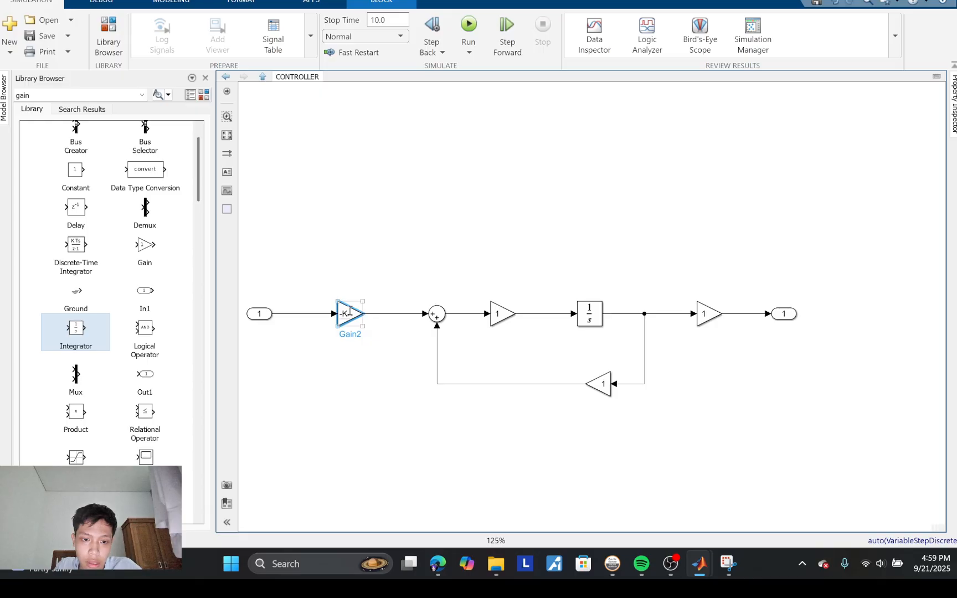
drag(363, 301, 393, 300)
click(430, 288)
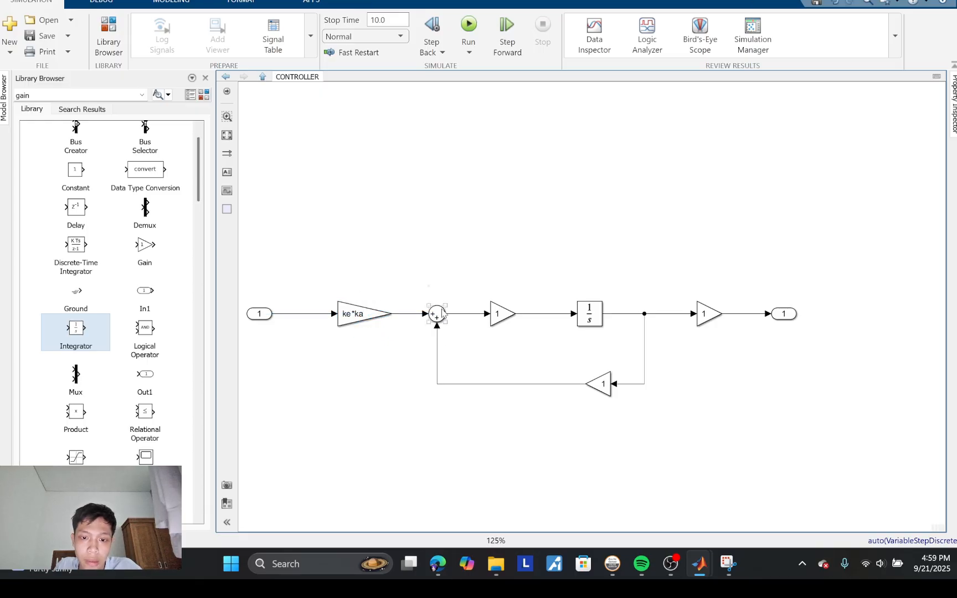
double_click(499, 316)
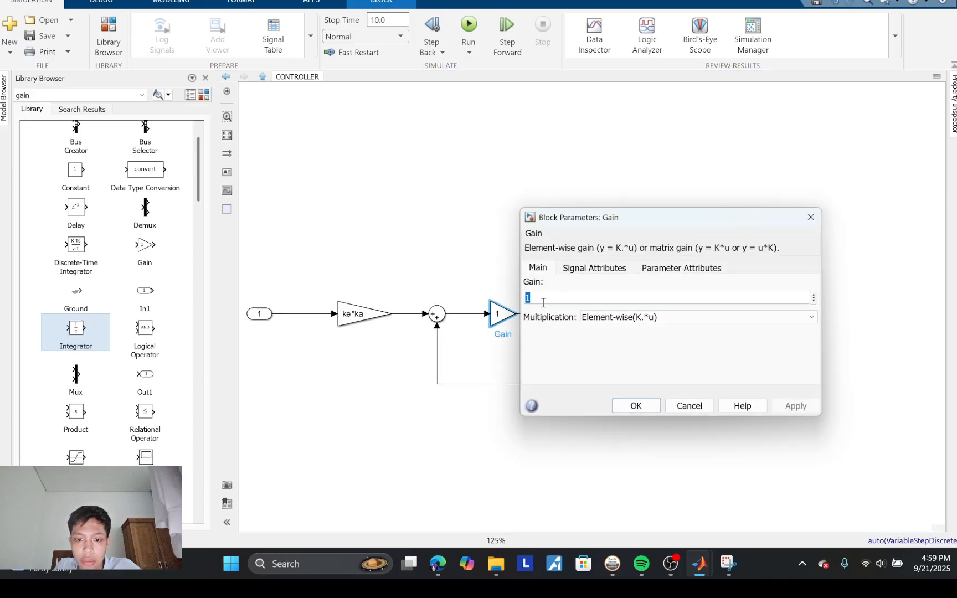
key(BackSpace)
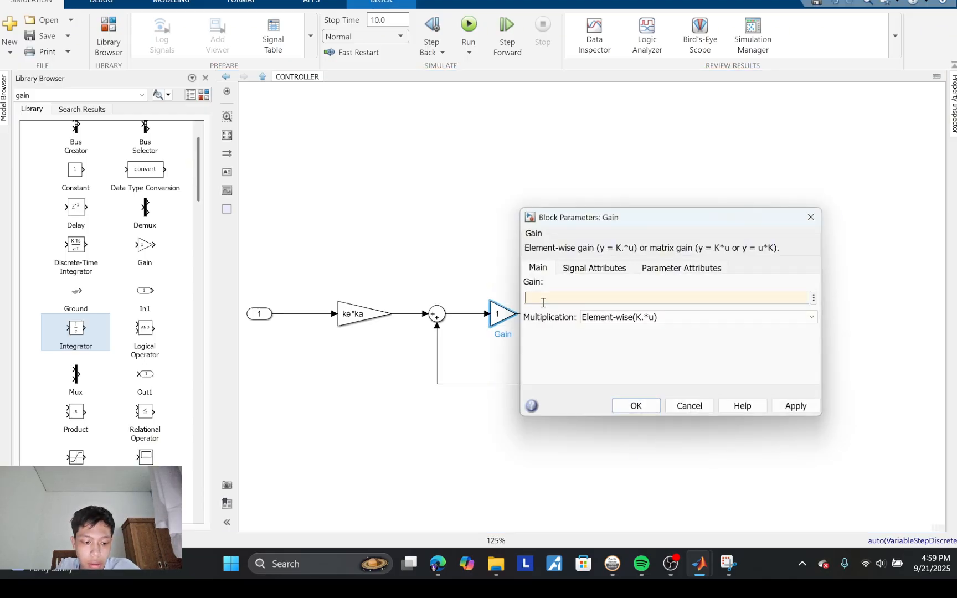
text(k)
key(BackSpace)
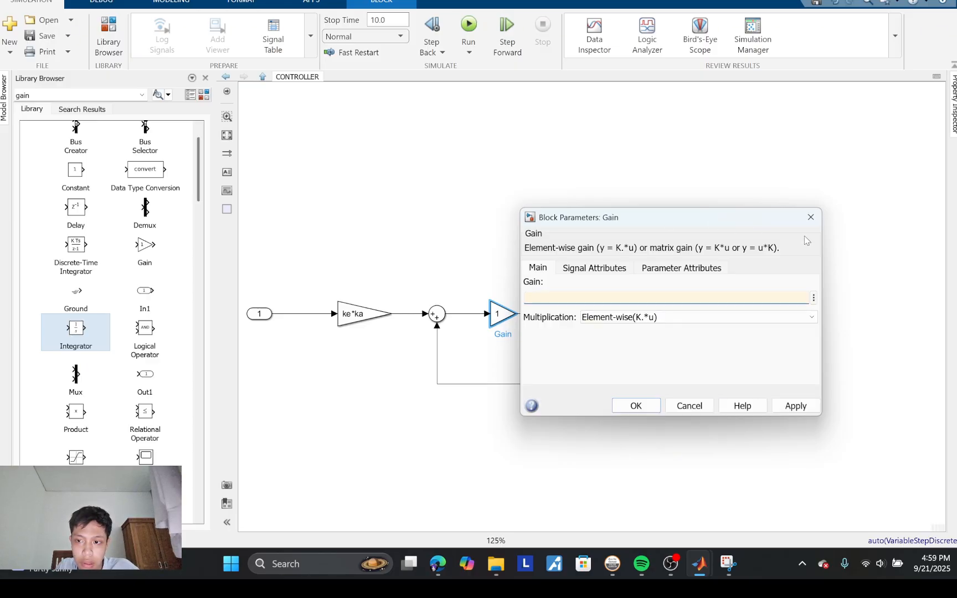
click(811, 217)
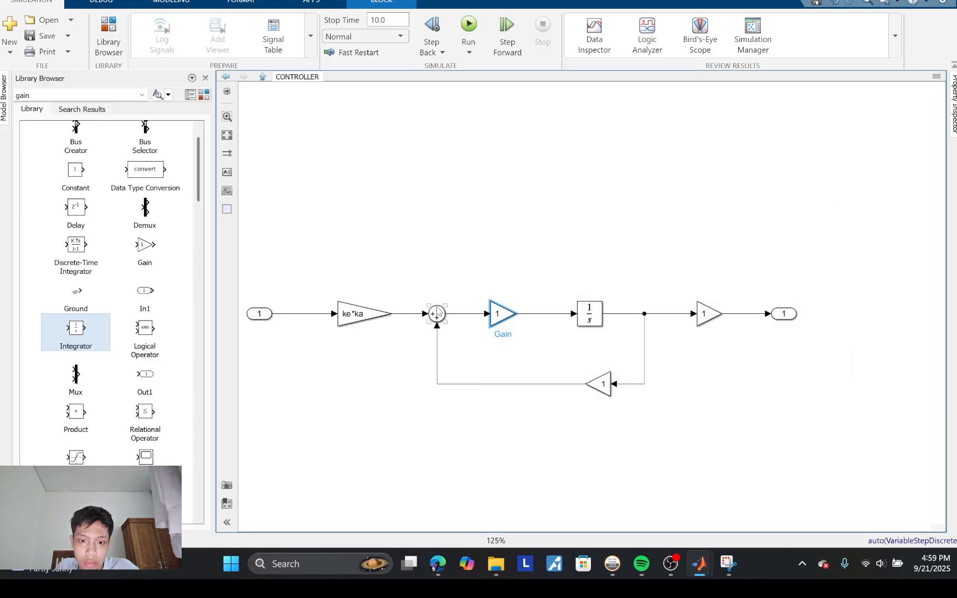
Step: Set the Sum block's list of signs to |+- and move the feedback Gain closer to the Sum
double_click(438, 313)
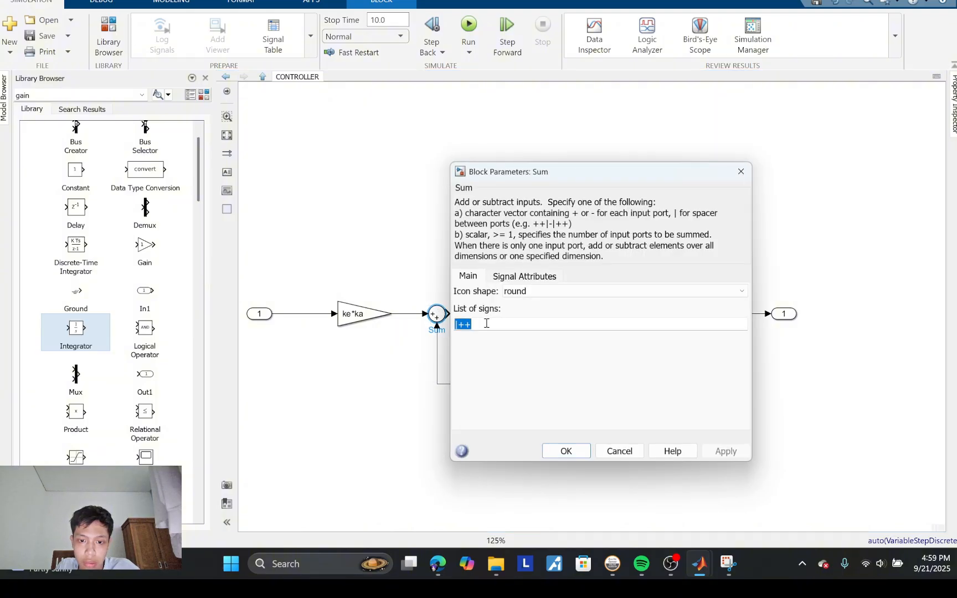
click(487, 323)
key(BackSpace)
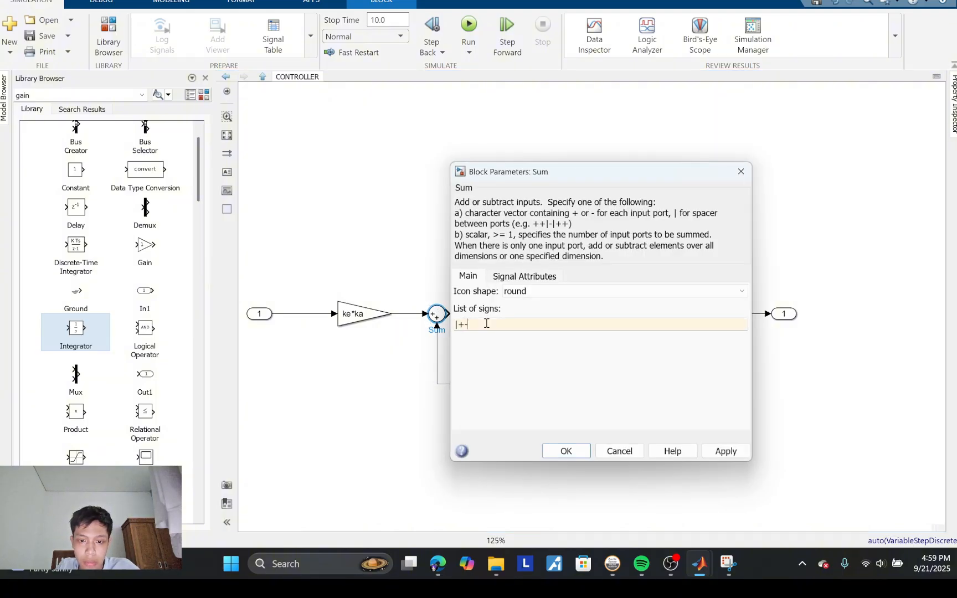
text(-)
click(566, 456)
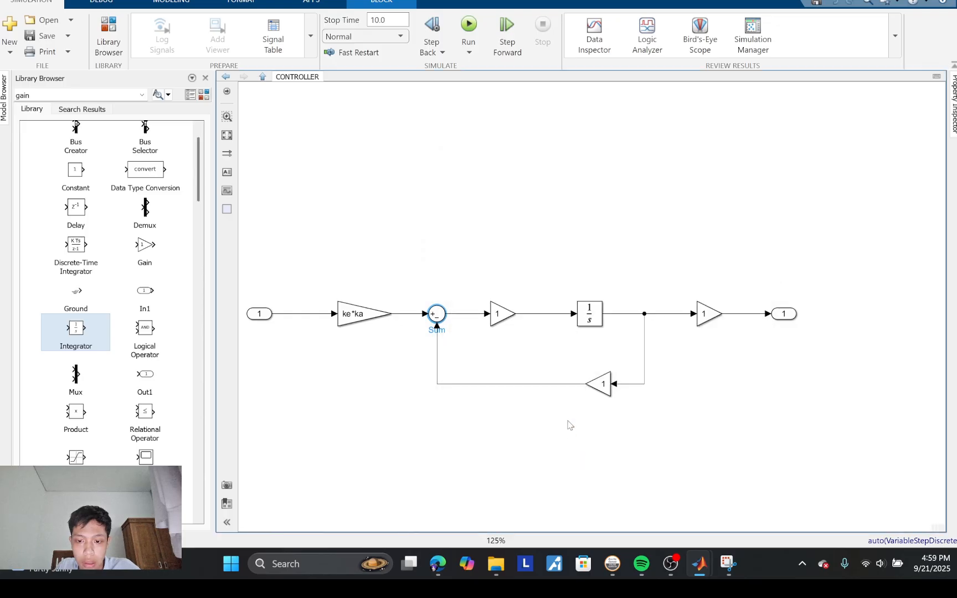
click(597, 392)
drag(597, 392, 568, 392)
Step: Set the Gain between the Sum and the Integrator to 133, checking it against the Snipping Tool equations
double_click(500, 315)
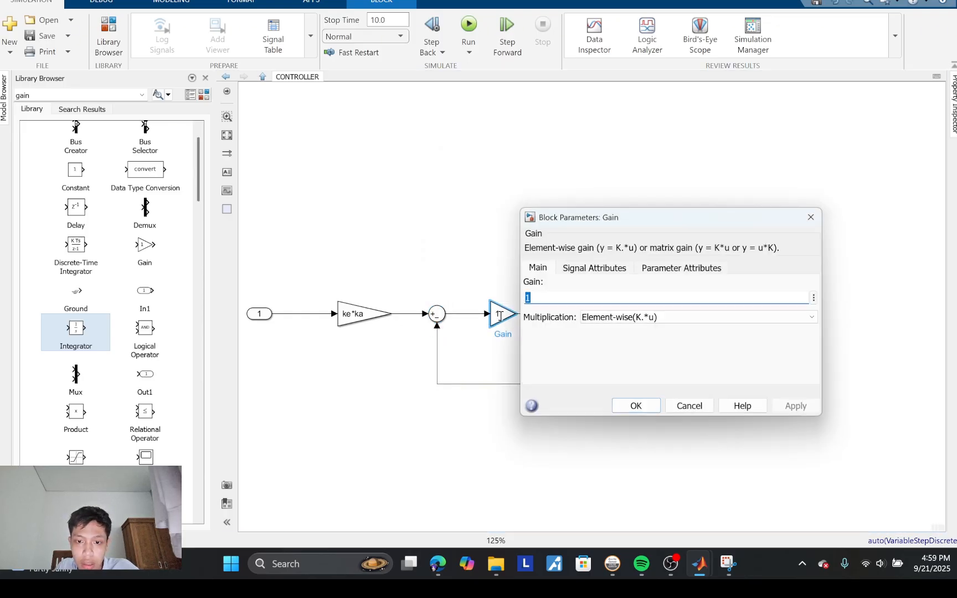
click(528, 299)
text(33)
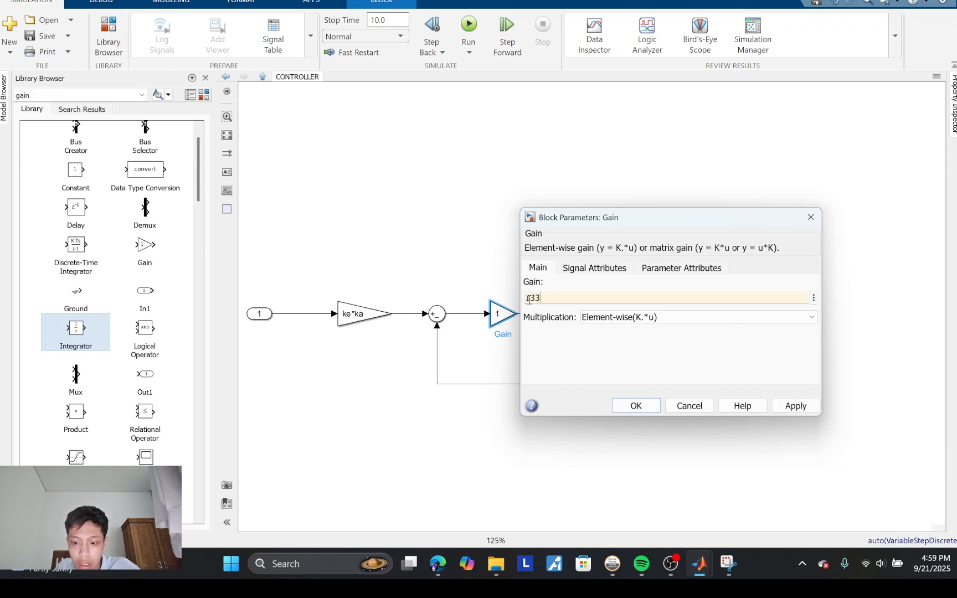
mouse_move(727, 564)
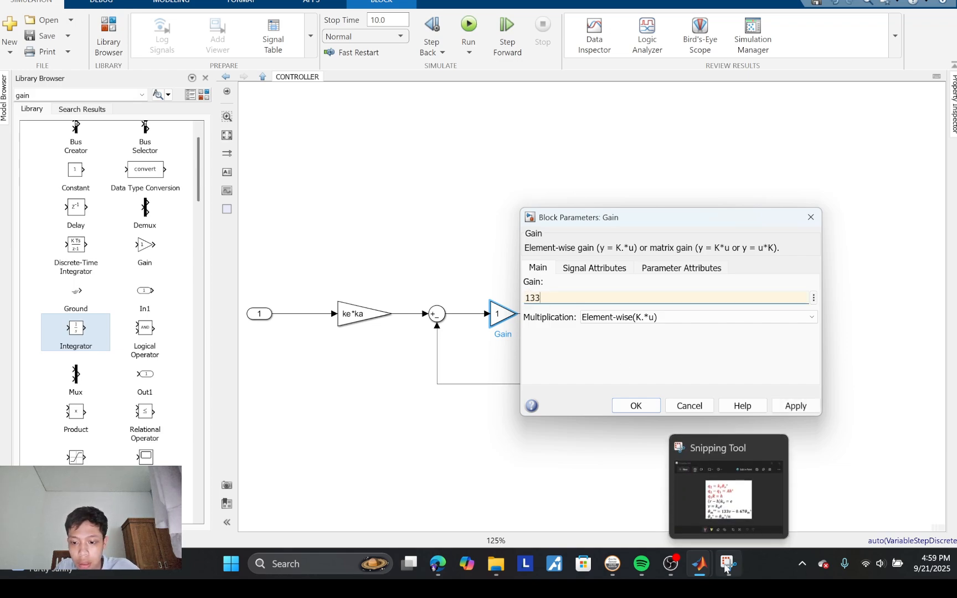
mouse_move(729, 499)
click(687, 452)
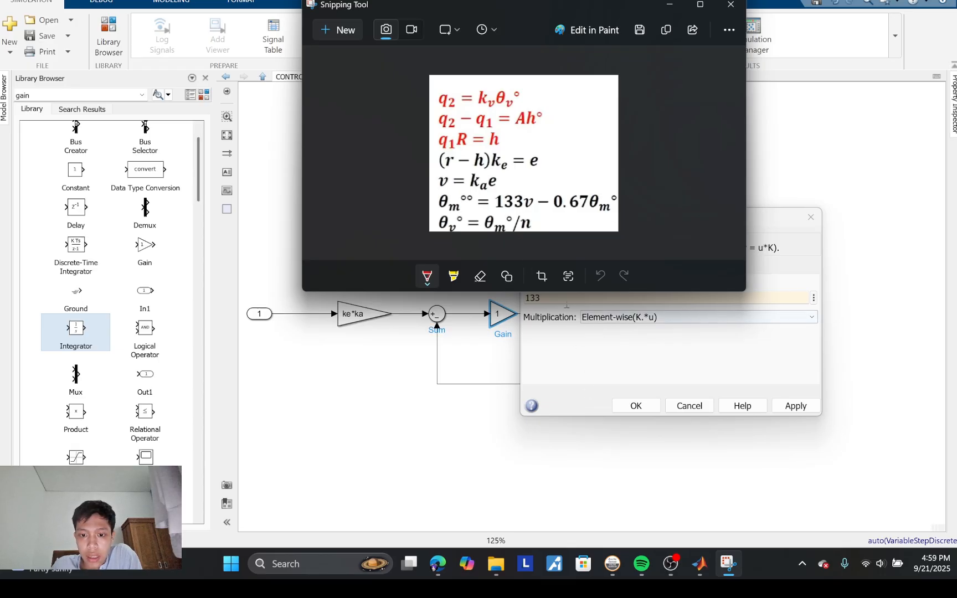
click(549, 299)
click(636, 406)
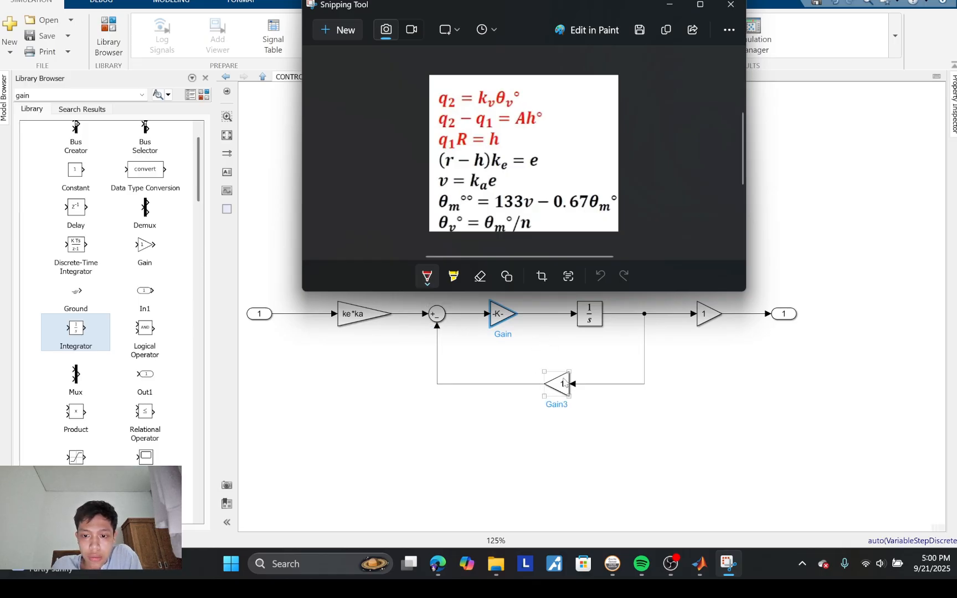
Step: Set the flipped feedback Gain to 0.67, checking the value against the Snipping Tool equations
click(563, 382)
double_click(563, 383)
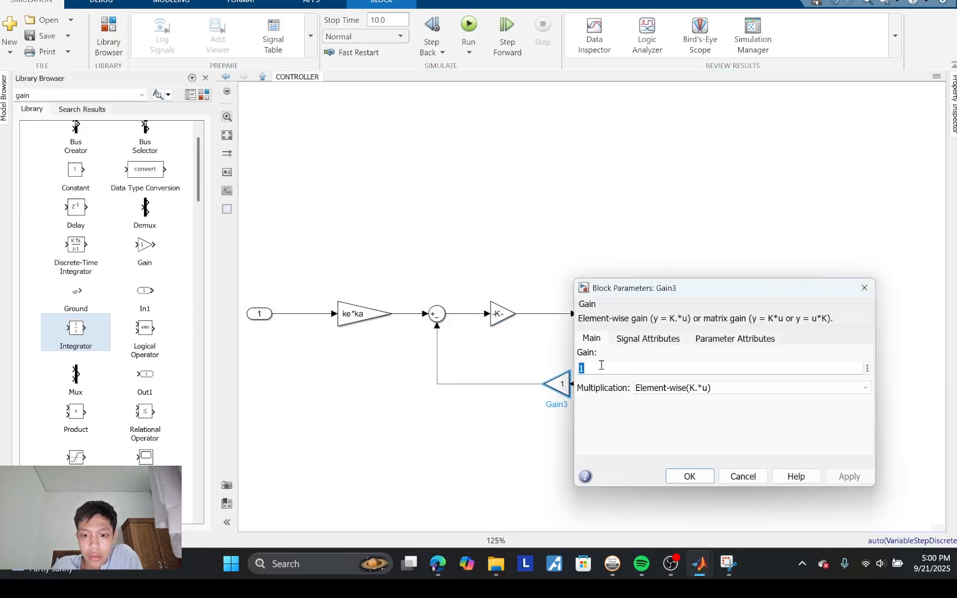
text(0.67)
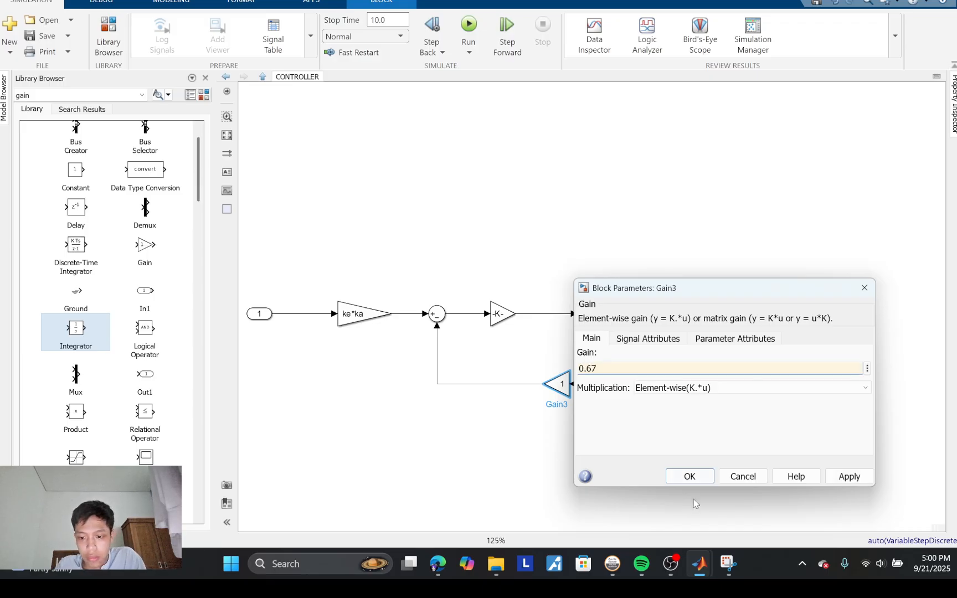
click(731, 572)
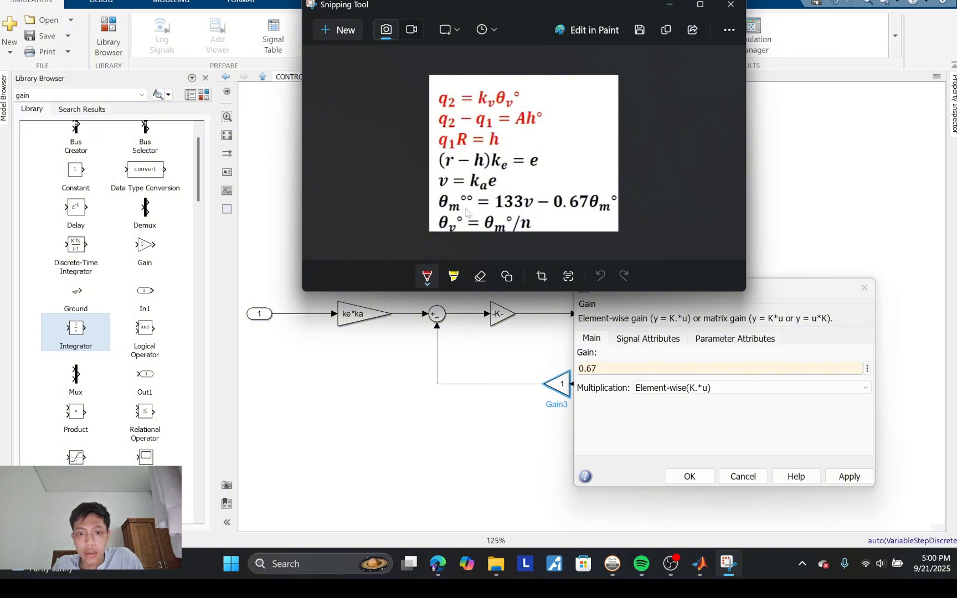
click(690, 477)
click(631, 428)
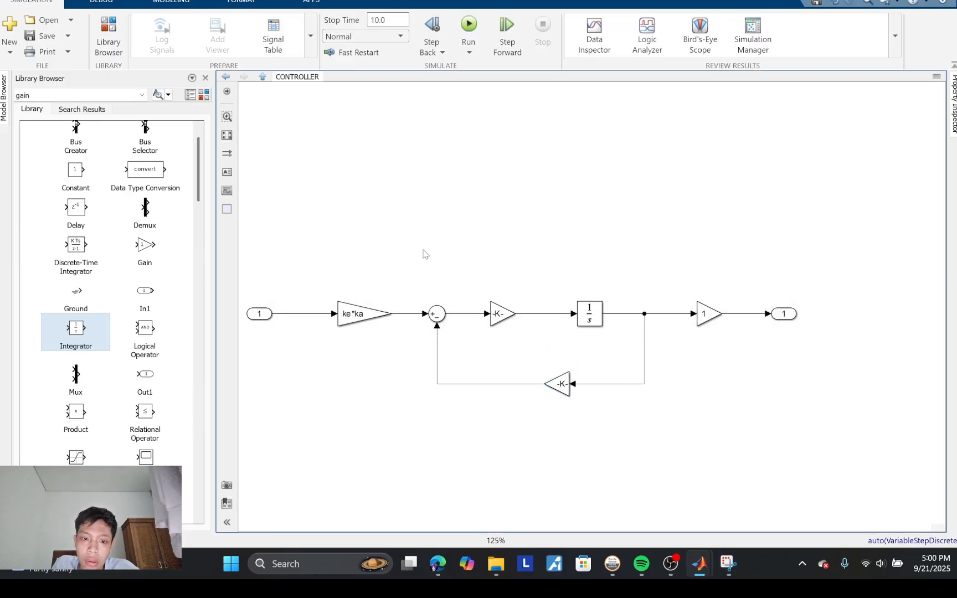
Step: Set the Gain block before the output port to 1/n
click(707, 323)
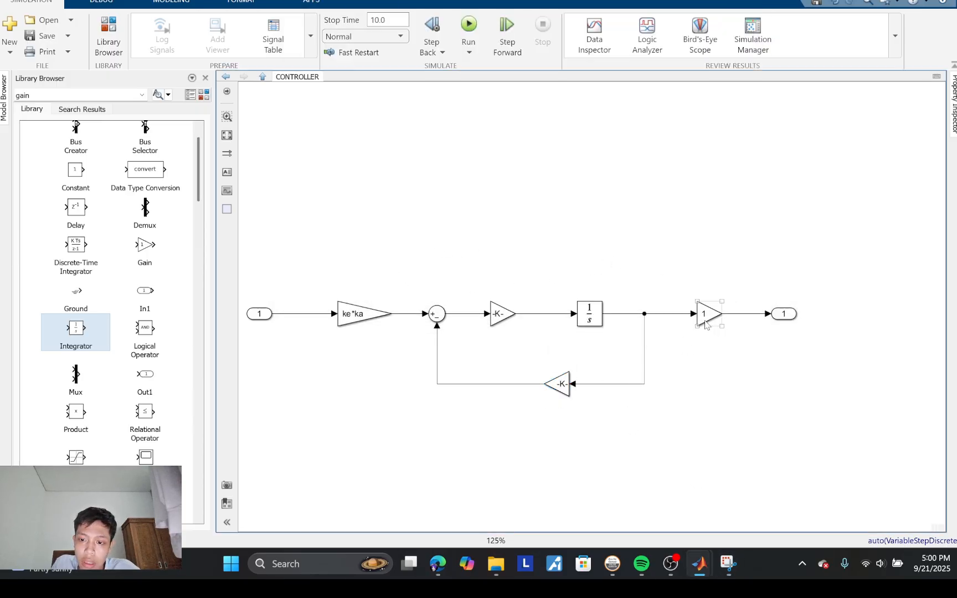
double_click(707, 320)
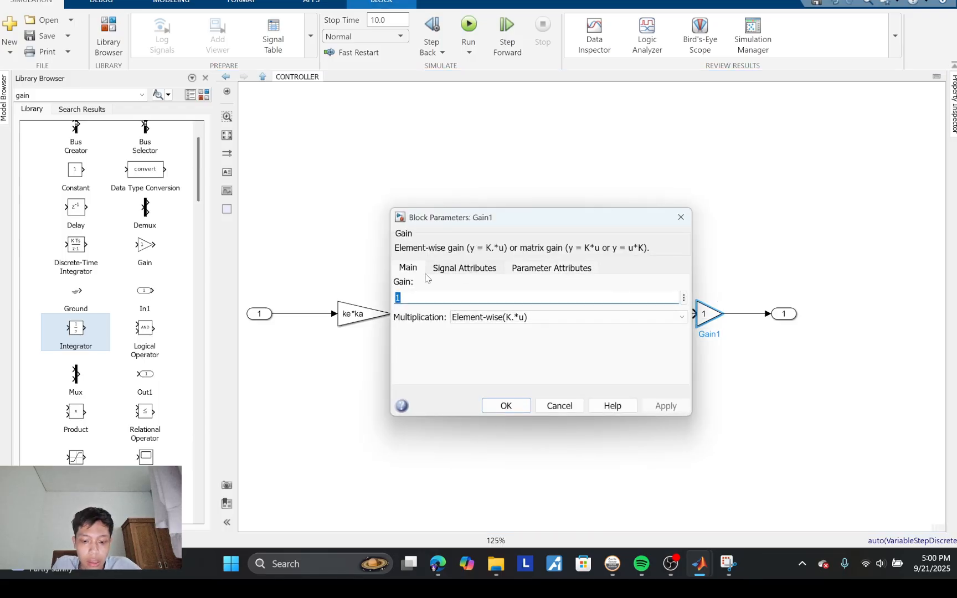
text(1)
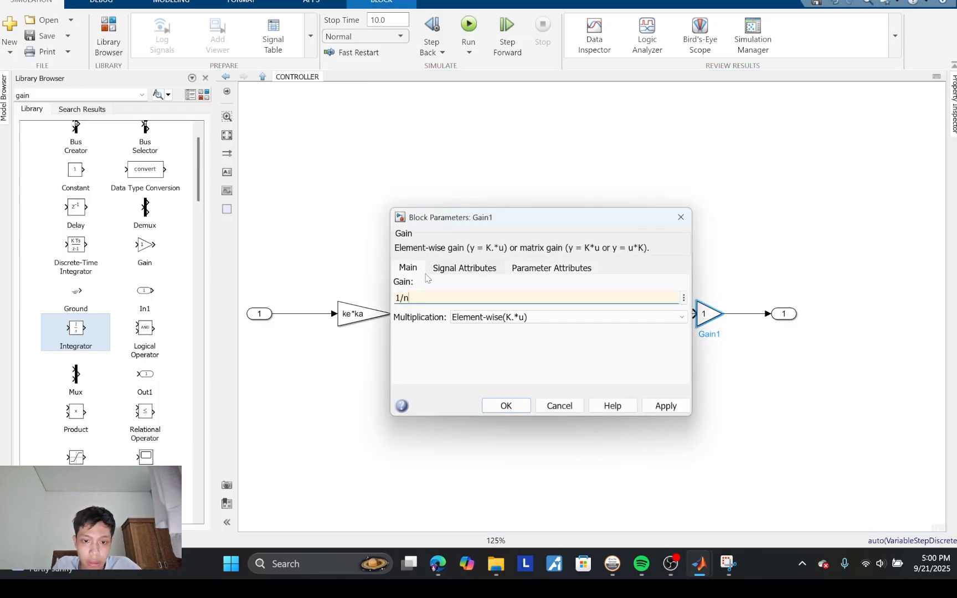
key(Escape)
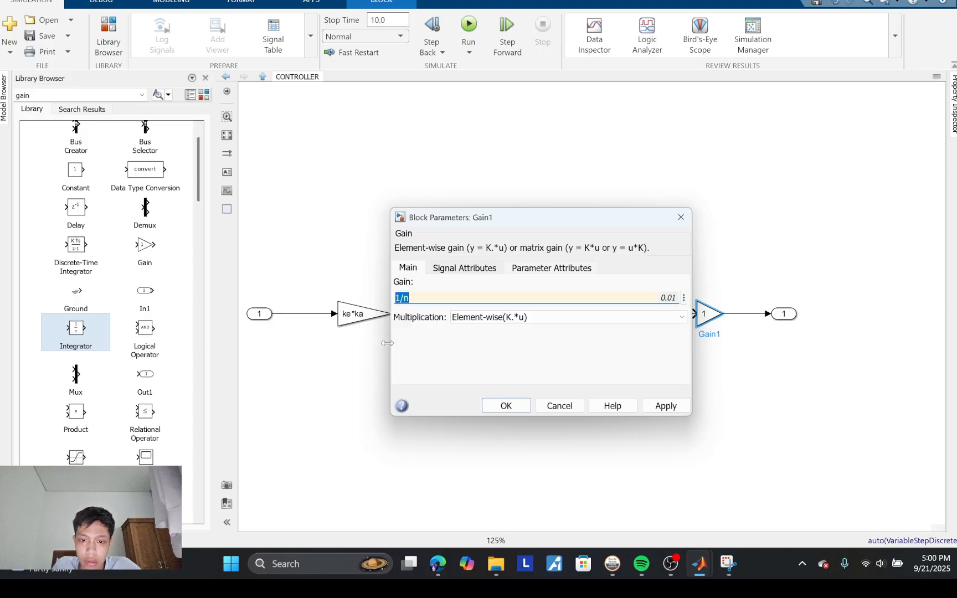
click(498, 406)
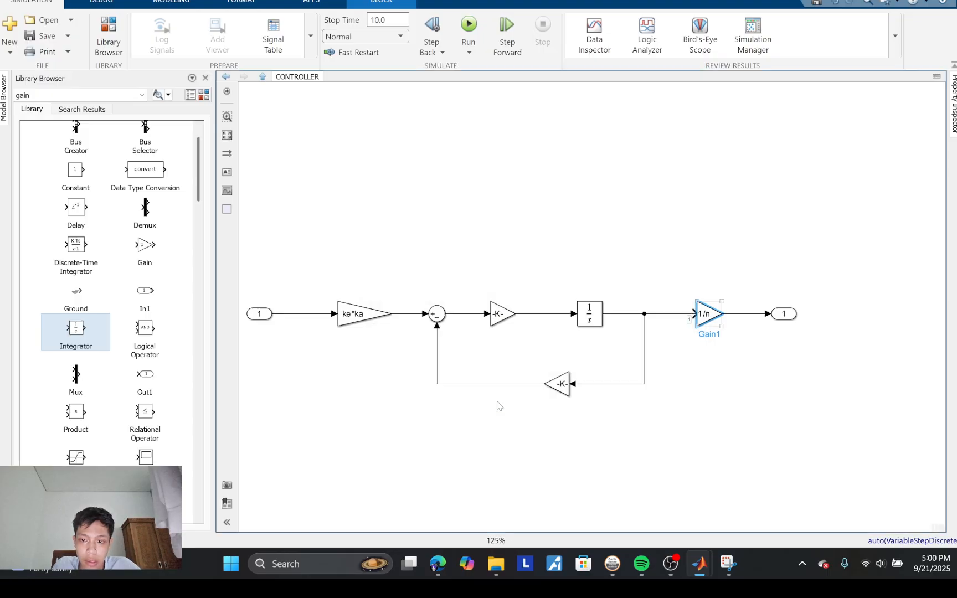
click(597, 261)
Step: Compare the CONTROLLER block diagram with the equations in Snipping Tool, checking the order of the gains and the Sum
click(728, 564)
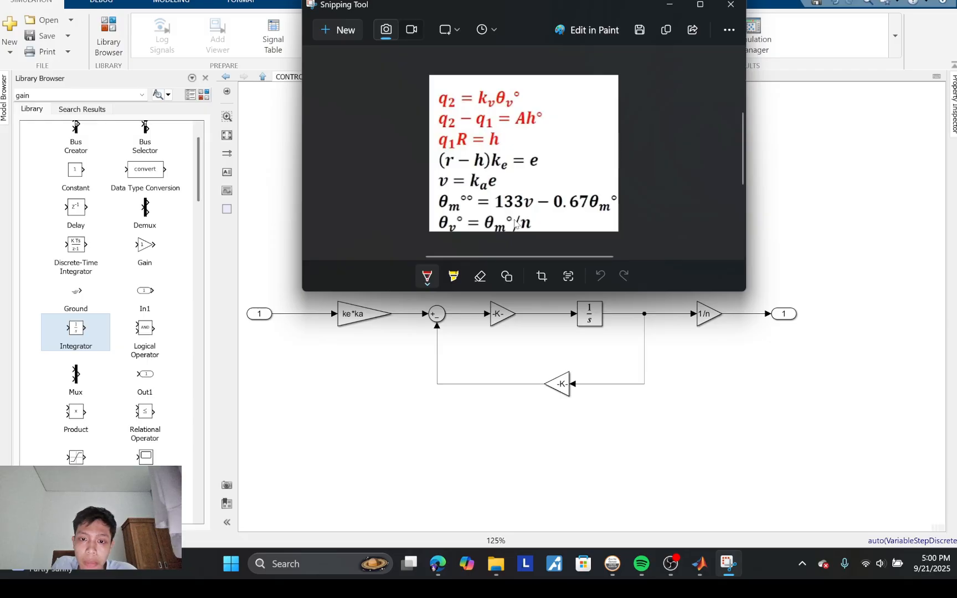
click(727, 351)
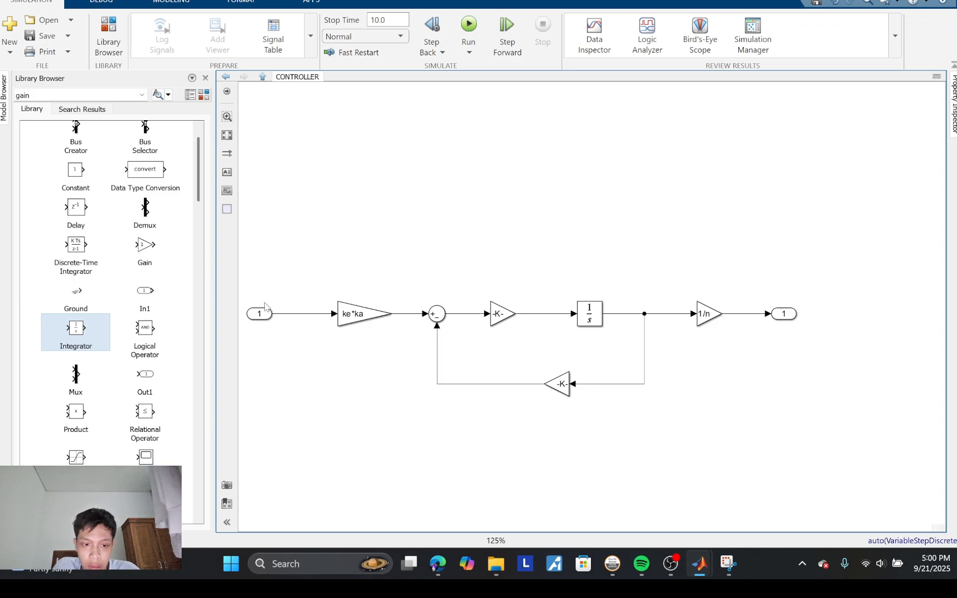
mouse_move(727, 564)
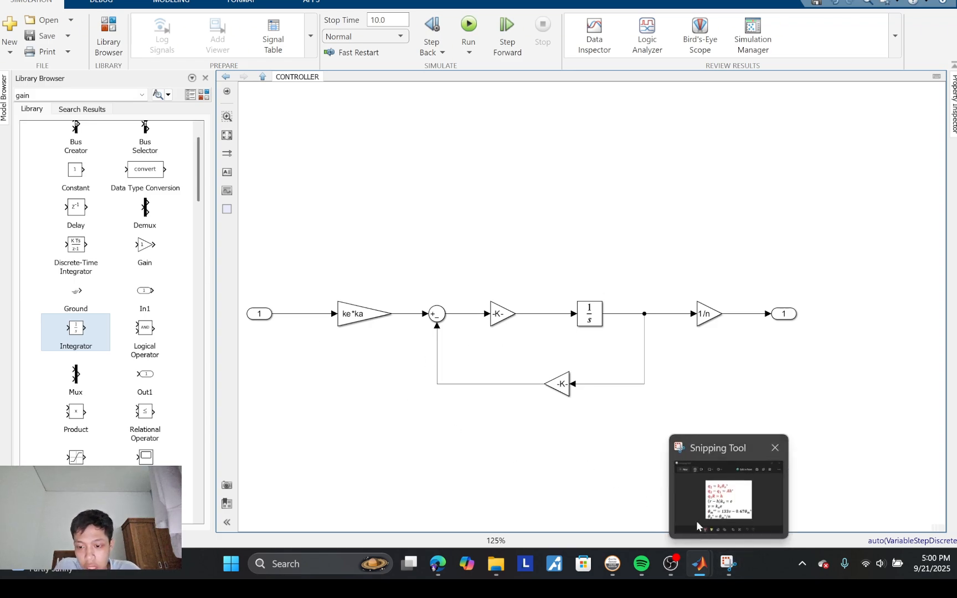
click(687, 502)
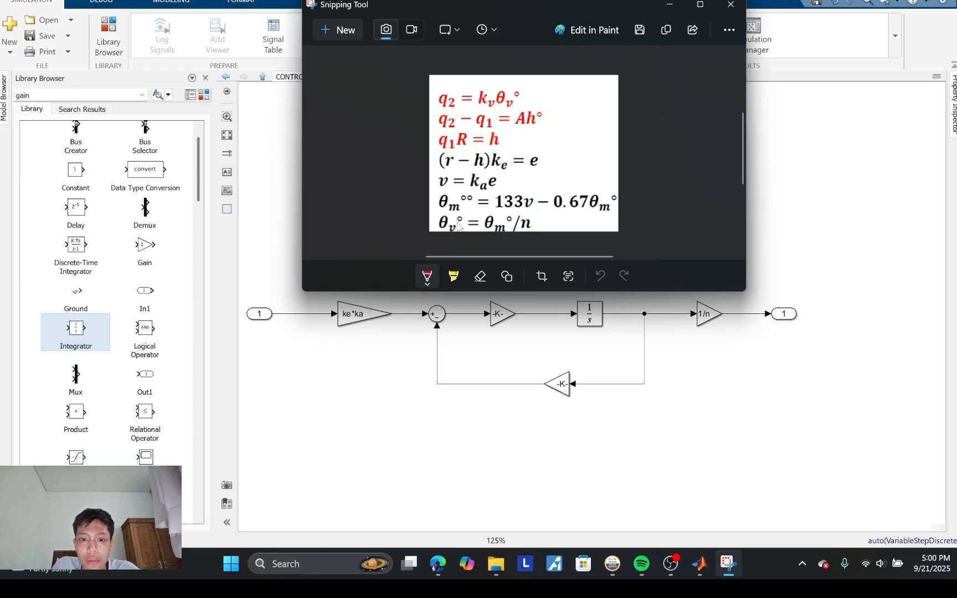
click(793, 225)
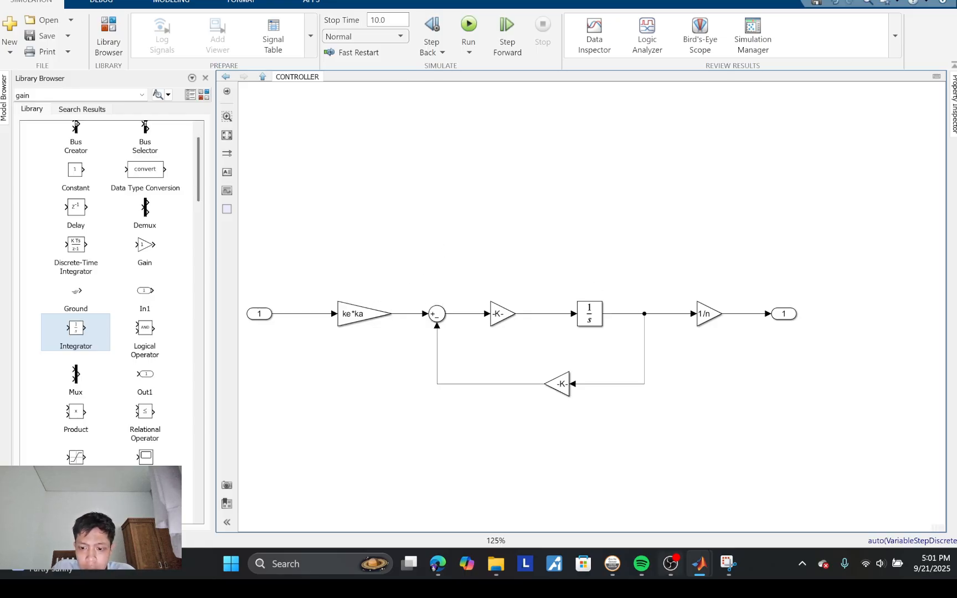
click(729, 564)
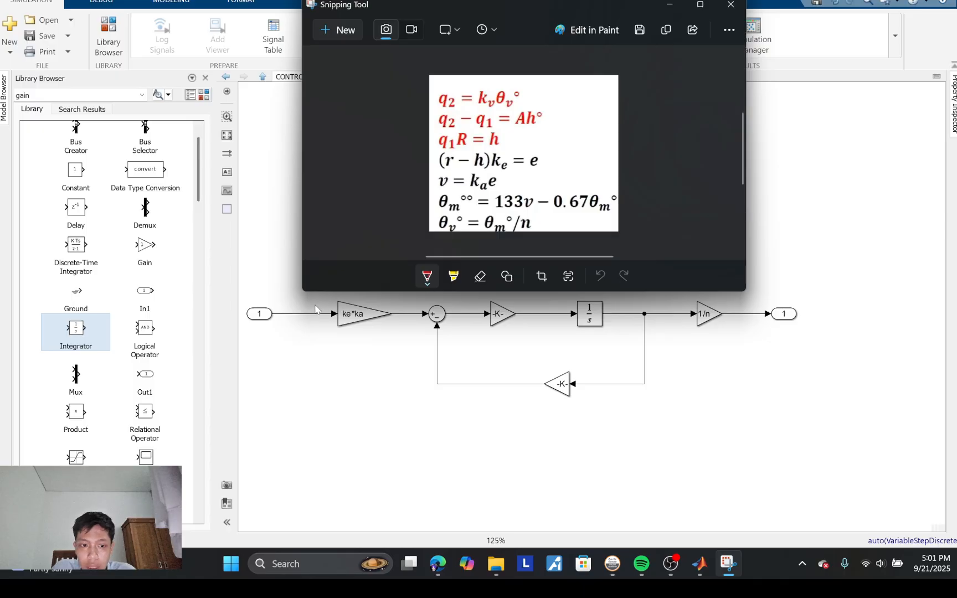
click(358, 321)
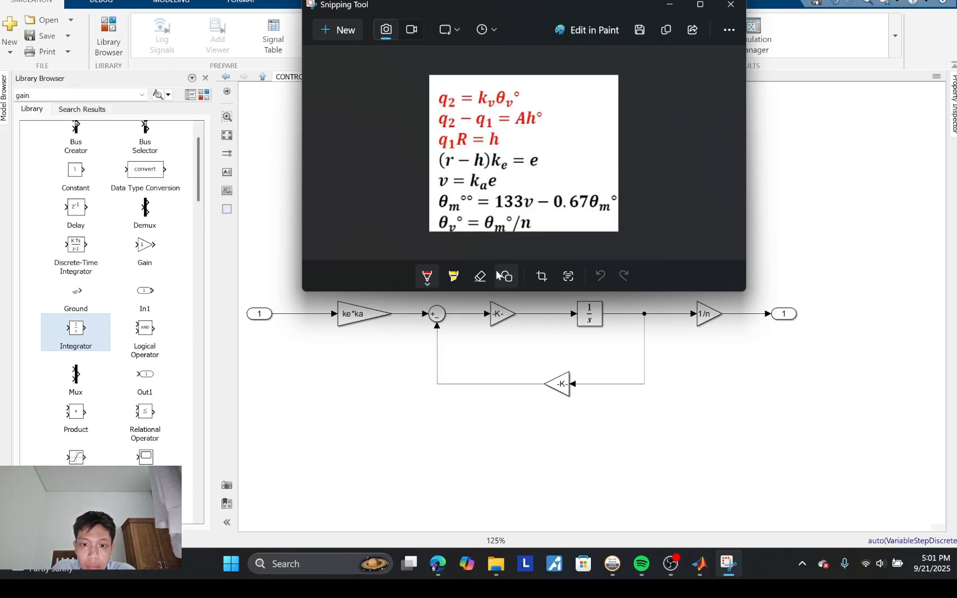
click(466, 342)
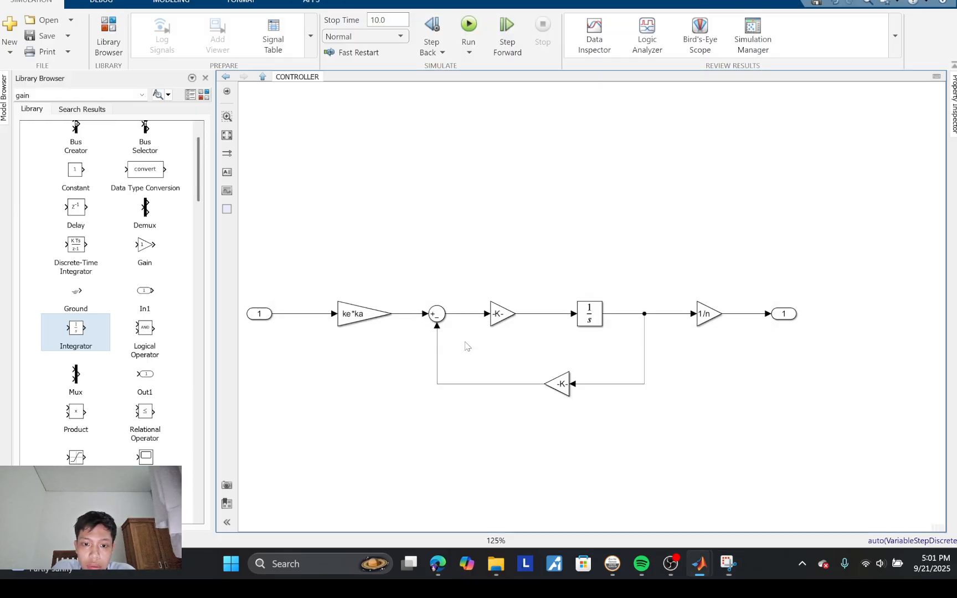
Step: Delete the signal lines on both sides of the Sum and move the Sum between the forward Gain and the Integrator
click(491, 318)
click(466, 313)
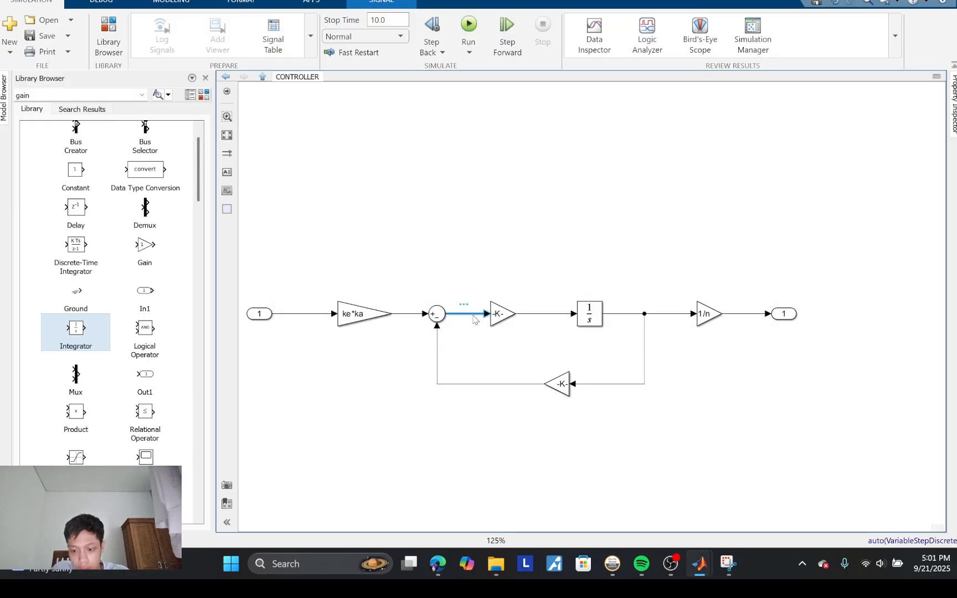
key(Delete)
click(442, 316)
click(415, 315)
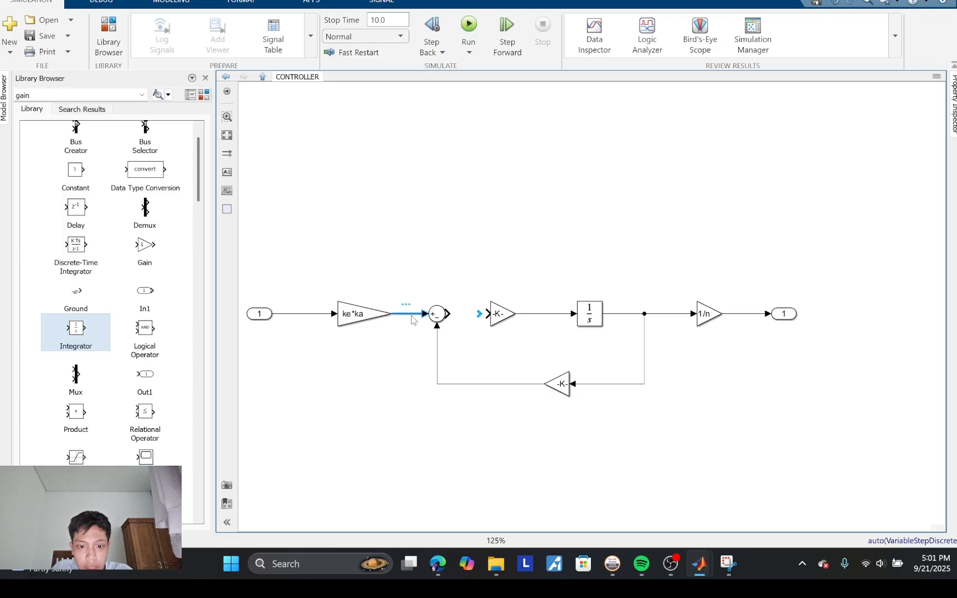
key(Delete)
drag(438, 316, 543, 323)
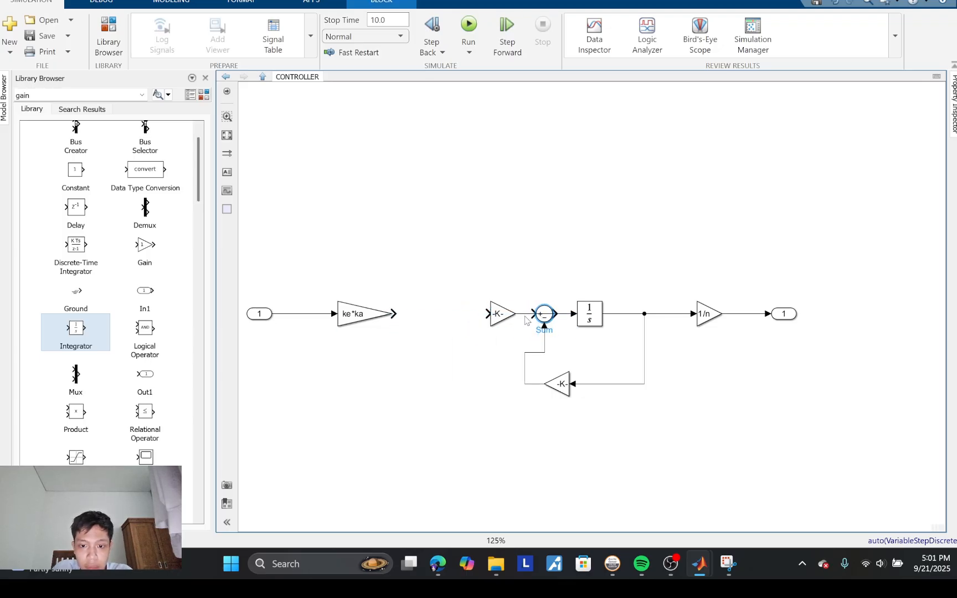
Step: Move the forward Gain closer to the ke*ka Gain and shift the Sum slightly away from the Integrator
click(500, 316)
drag(500, 316, 452, 322)
click(468, 334)
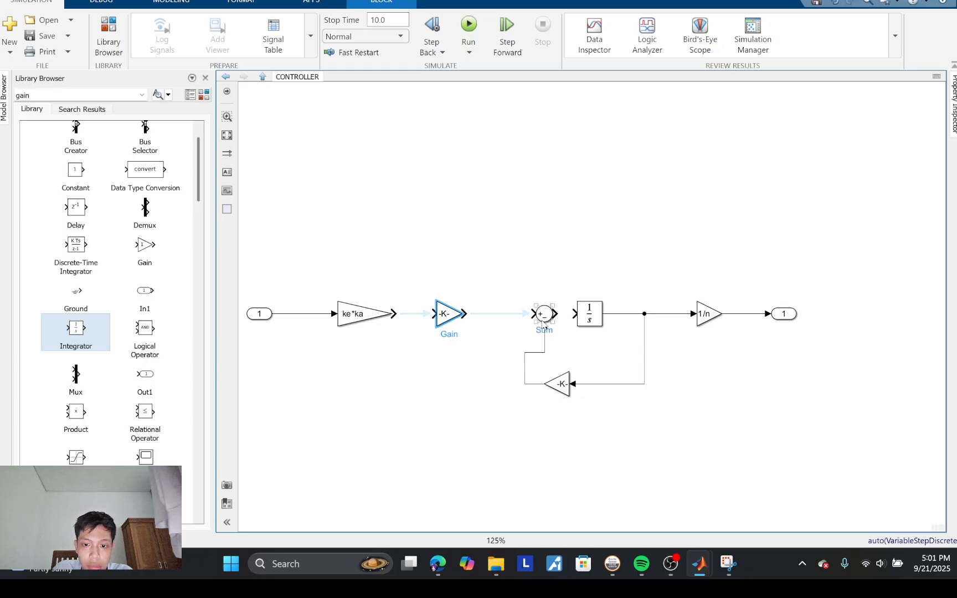
mouse_move(543, 323)
mouse_down()
mouse_move(507, 324)
mouse_move(526, 319)
mouse_up()
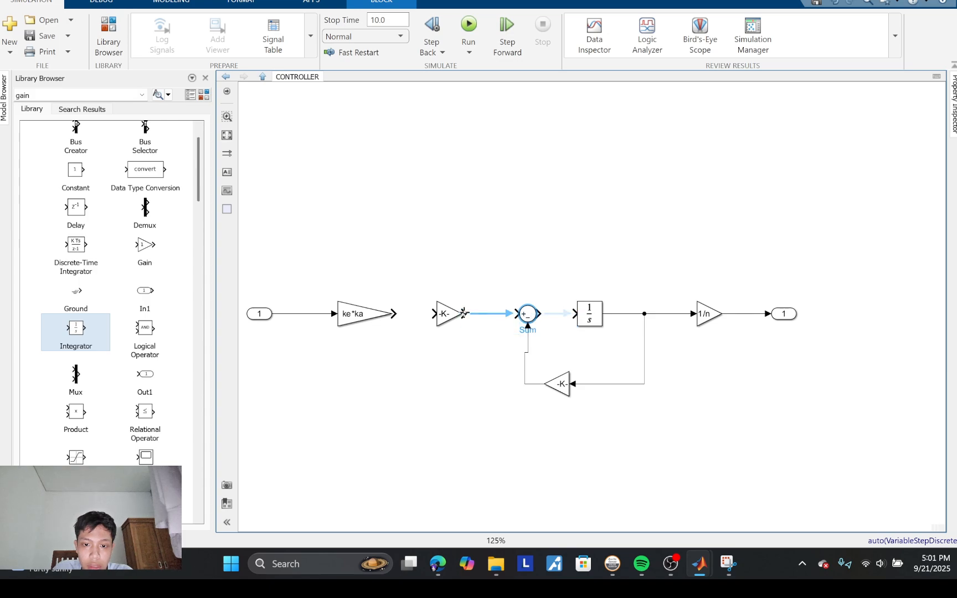
Step: Connect the ke*ka Gain to the forward Gain, that Gain to the Sum, and the Sum to the Integrator
click(468, 314)
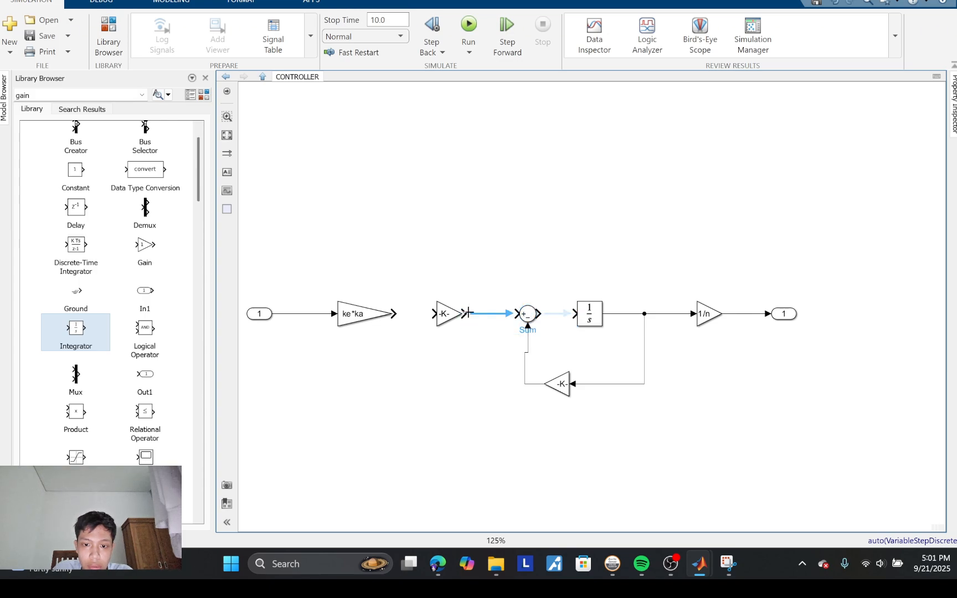
click(468, 313)
drag(541, 313, 576, 314)
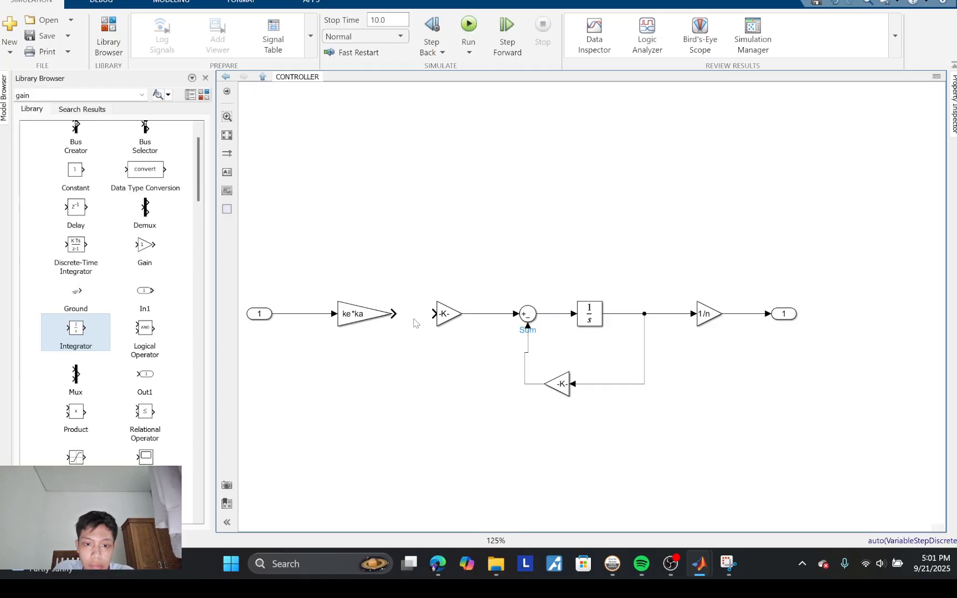
drag(398, 314, 434, 314)
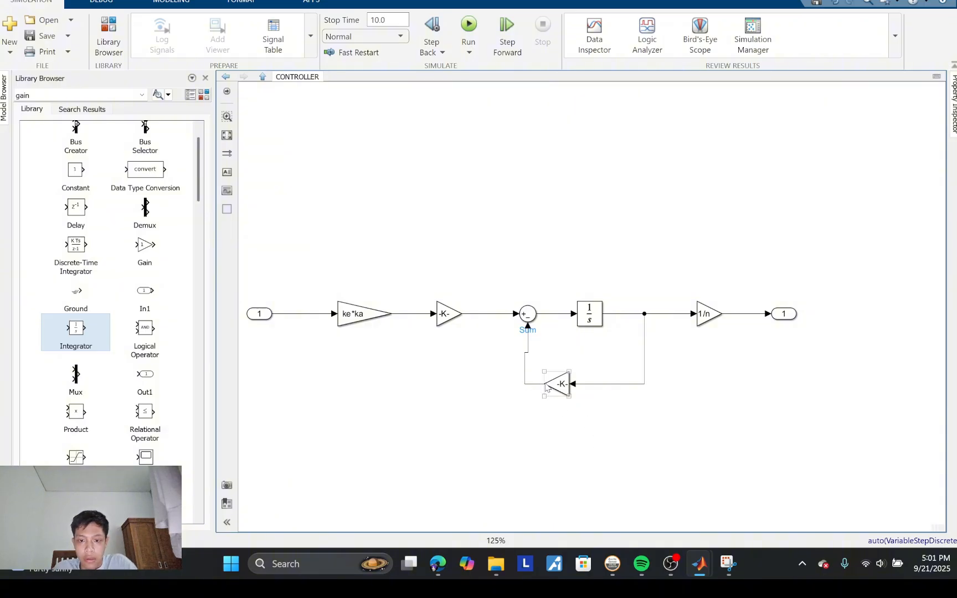
Step: Check the forward Gain and feedback Gain values against the motor acceleration equation in Snipping Tool
mouse_move(728, 564)
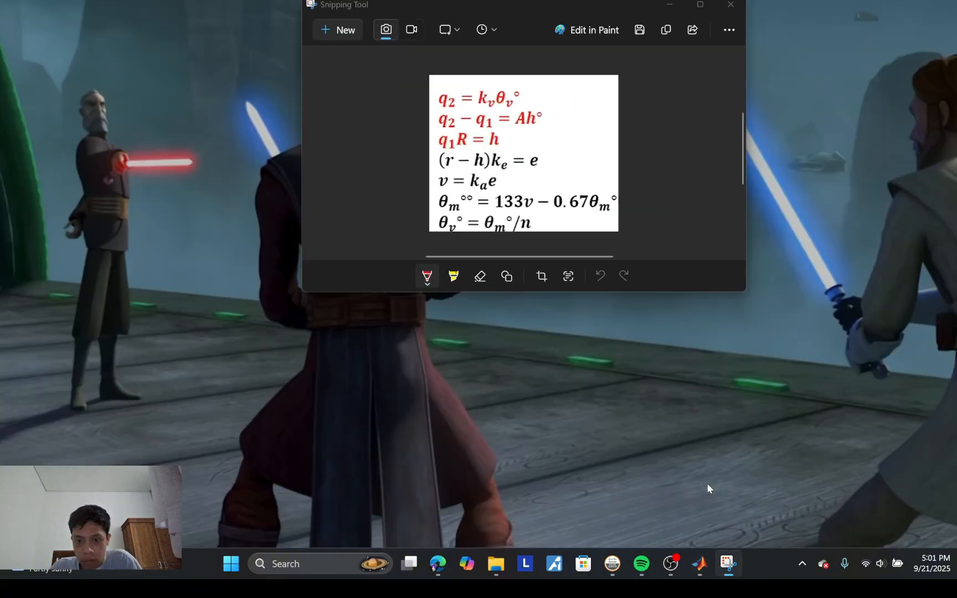
click(707, 483)
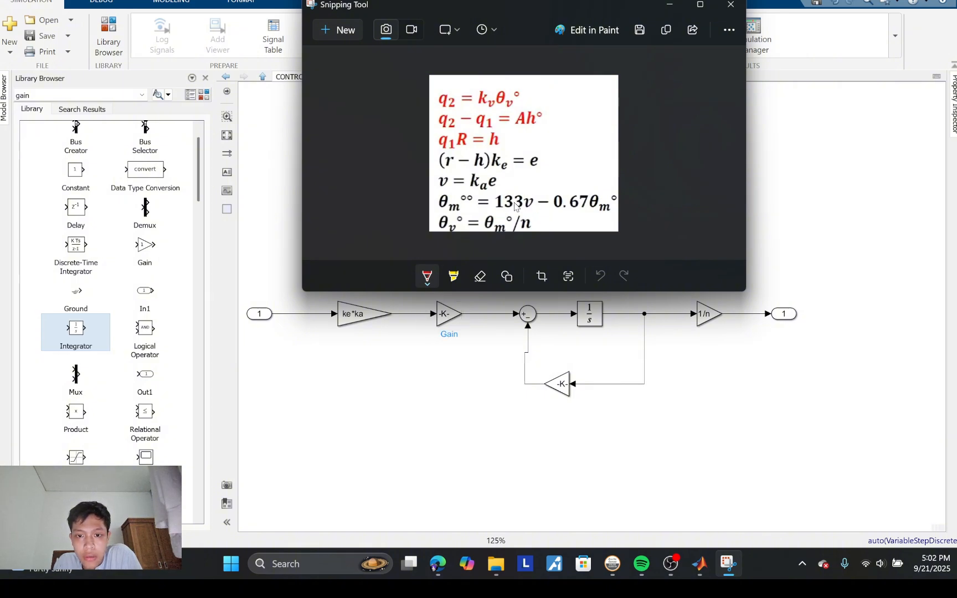
double_click(447, 315)
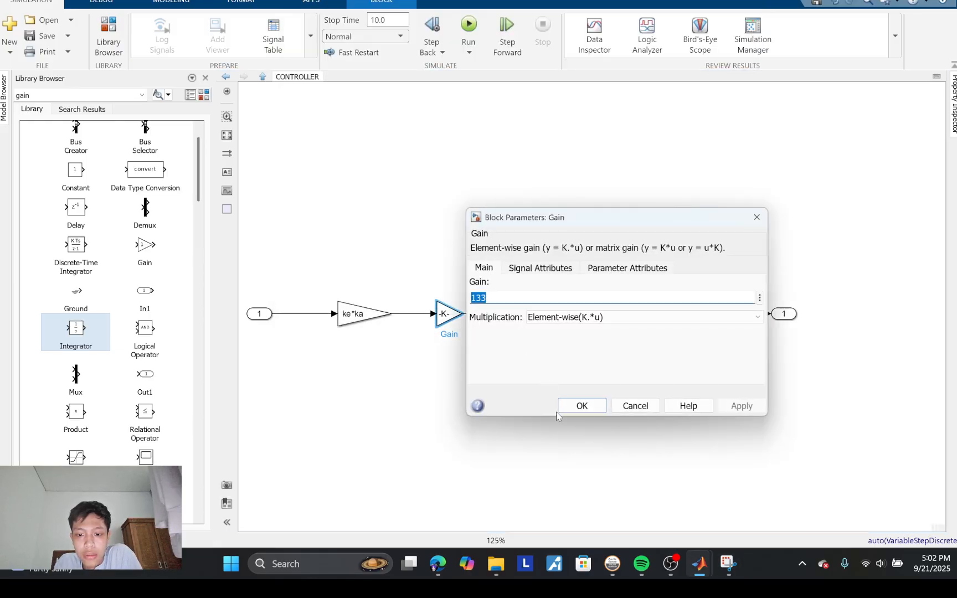
click(581, 406)
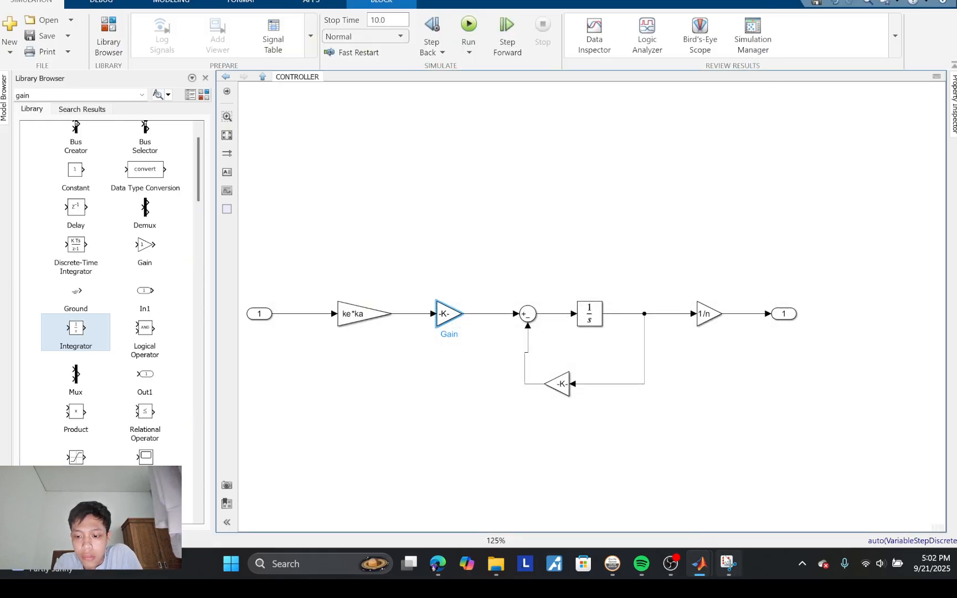
mouse_move(727, 563)
click(720, 527)
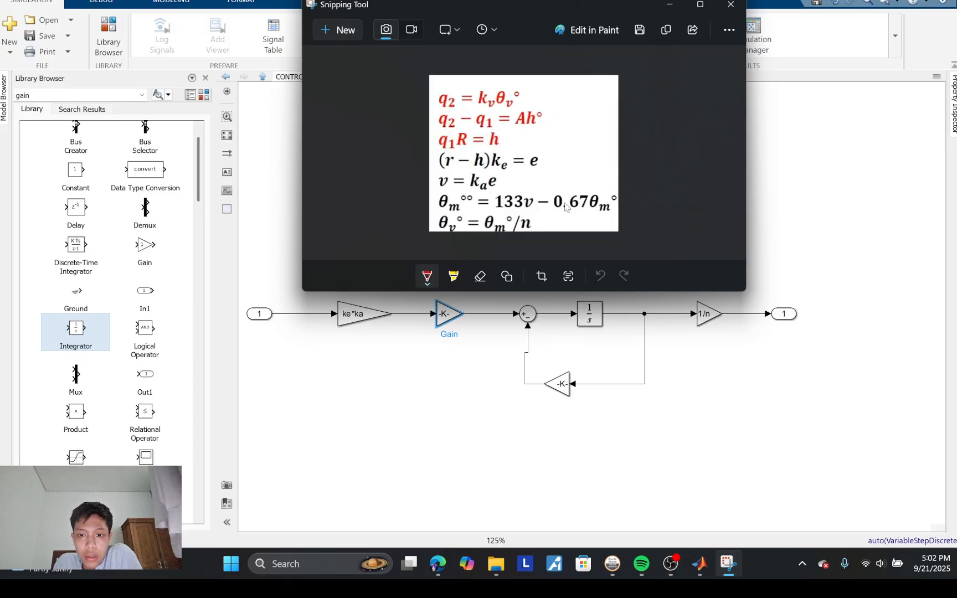
click(567, 382)
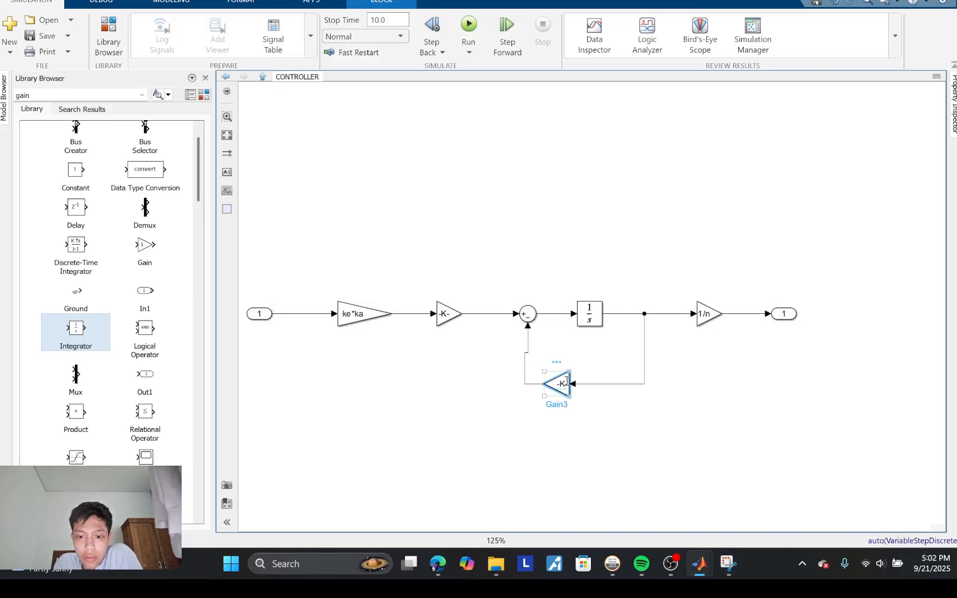
double_click(567, 381)
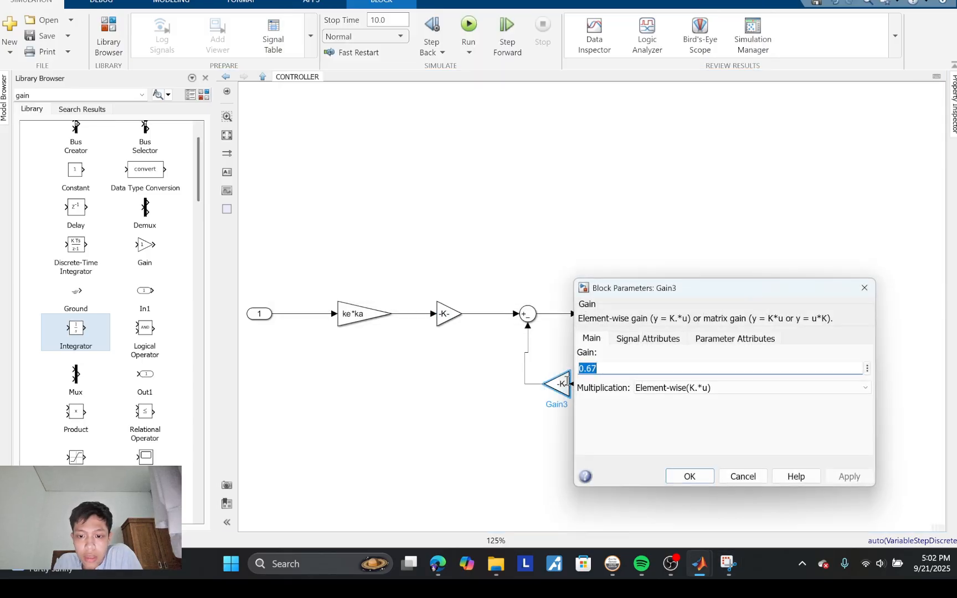
click(700, 483)
mouse_move(727, 563)
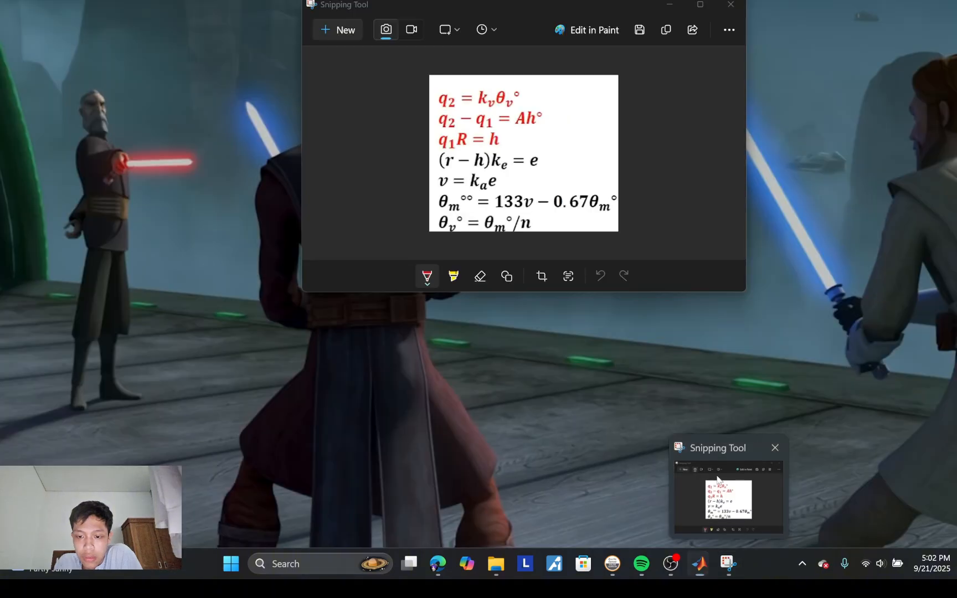
click(717, 480)
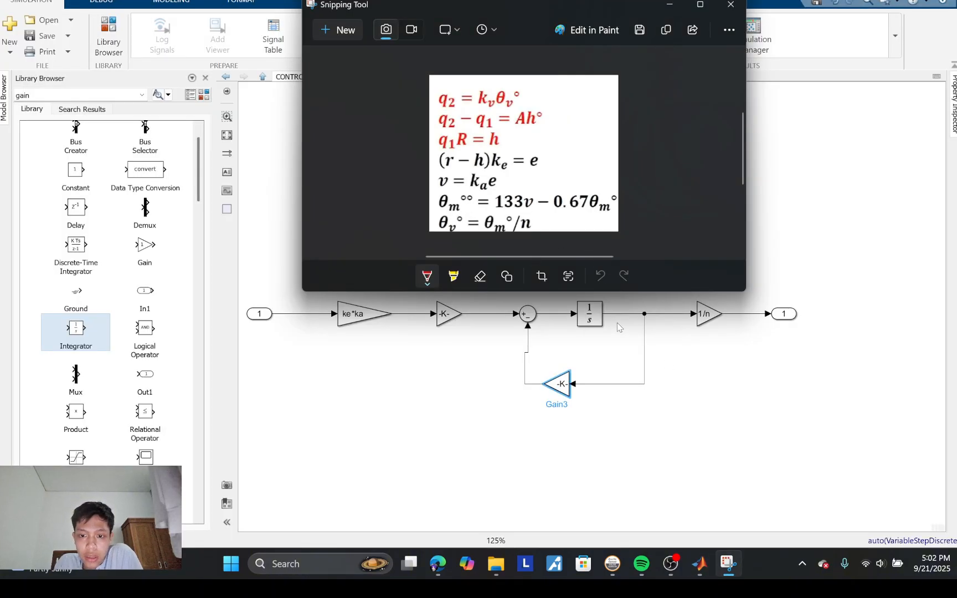
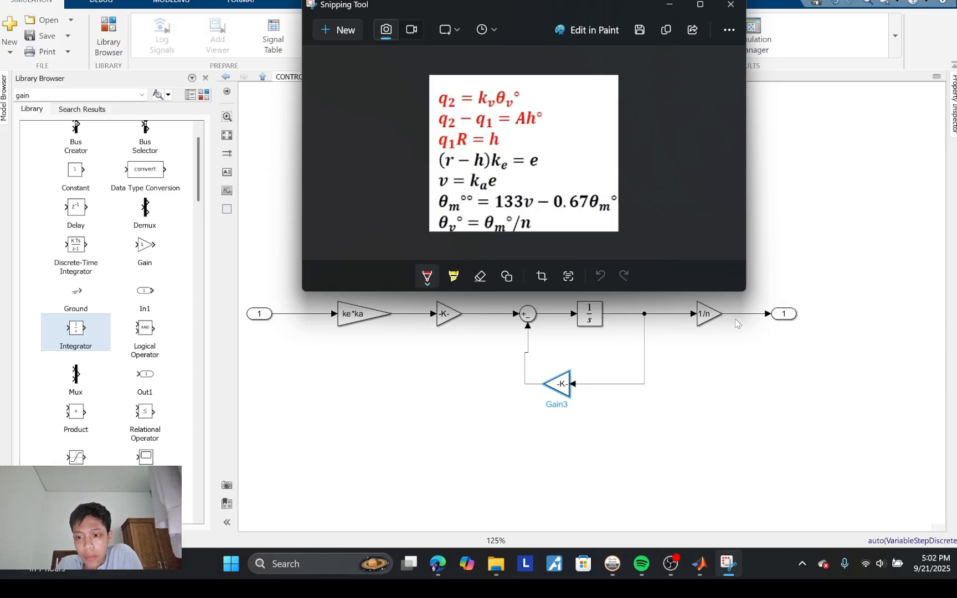
Step: Run the simulation, return from the CONTROLLER subsystem to the top level of PMML2MODEL1, and run the simulation again
click(752, 335)
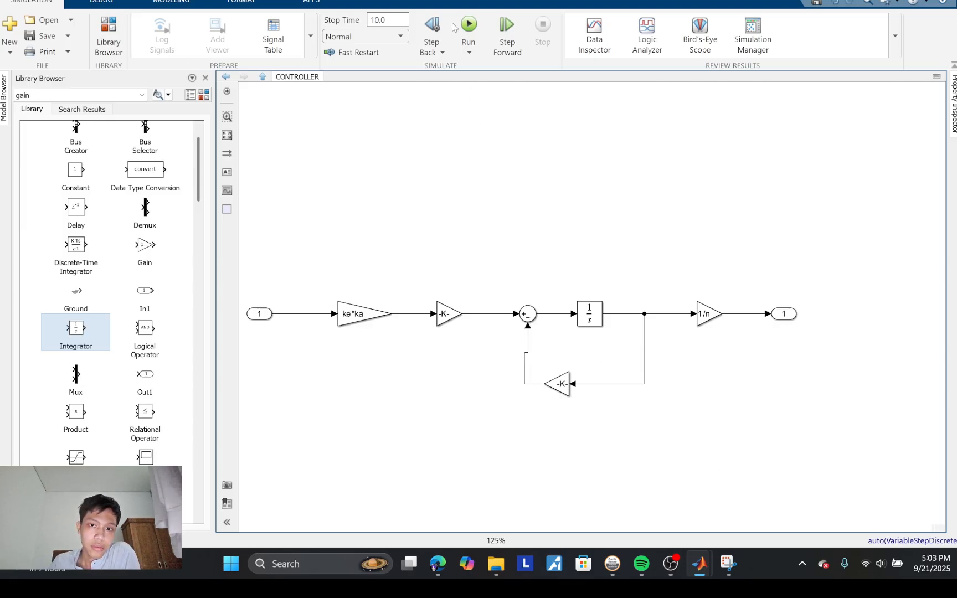
click(466, 31)
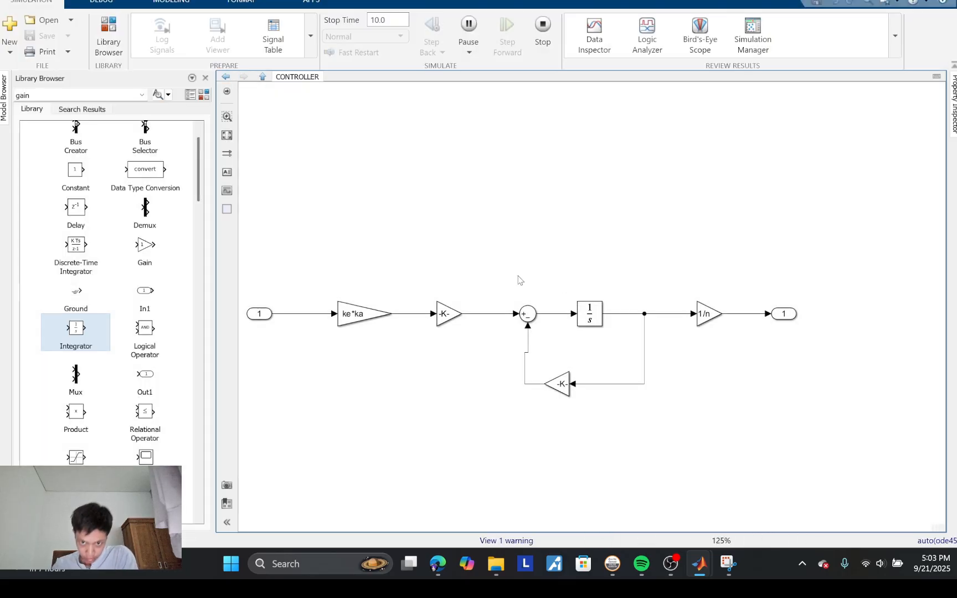
click(226, 77)
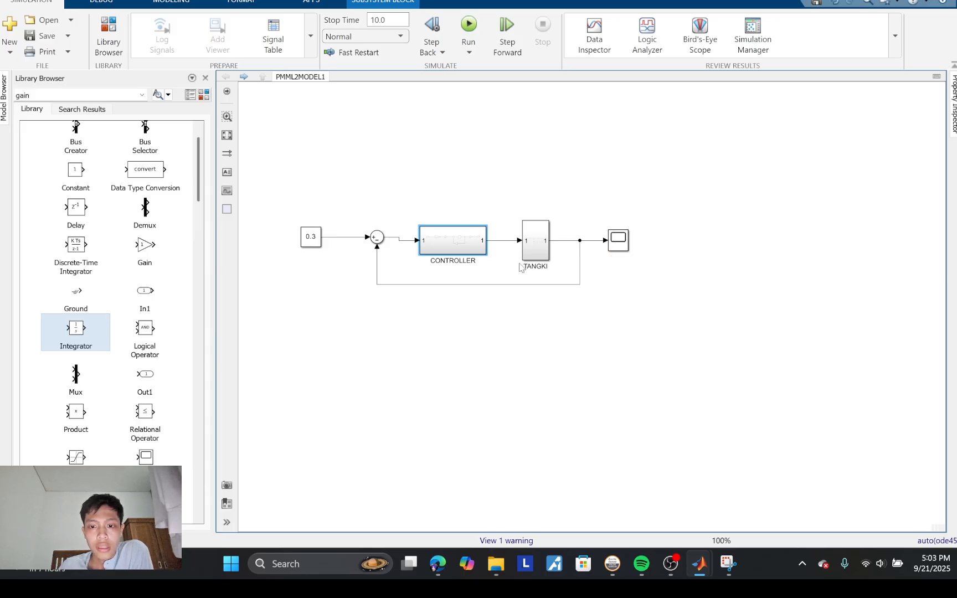
click(469, 25)
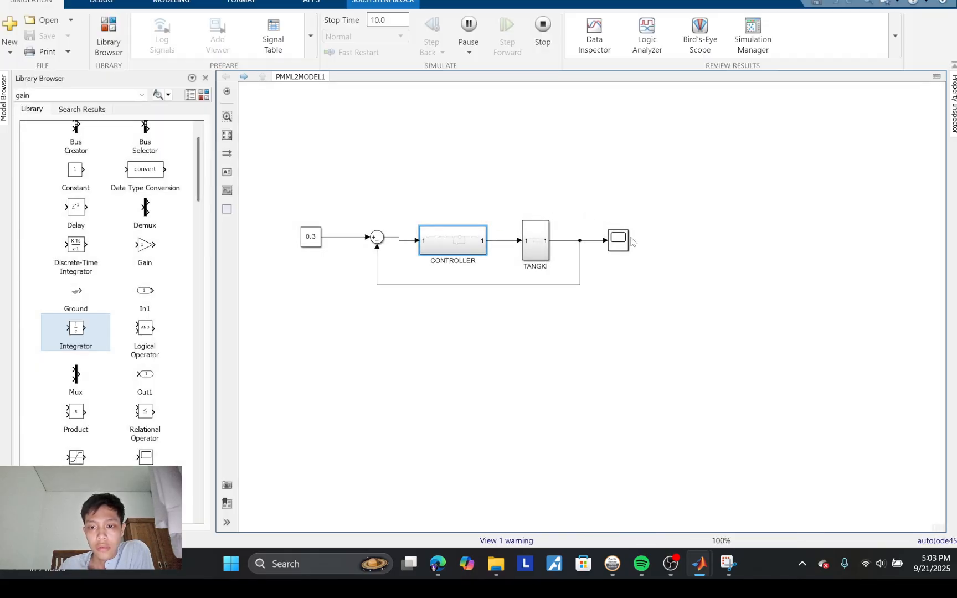
Step: Open the Scope and move its window clear of the block diagram to examine the tank response against the 0.3 setpoint
click(623, 240)
double_click(625, 241)
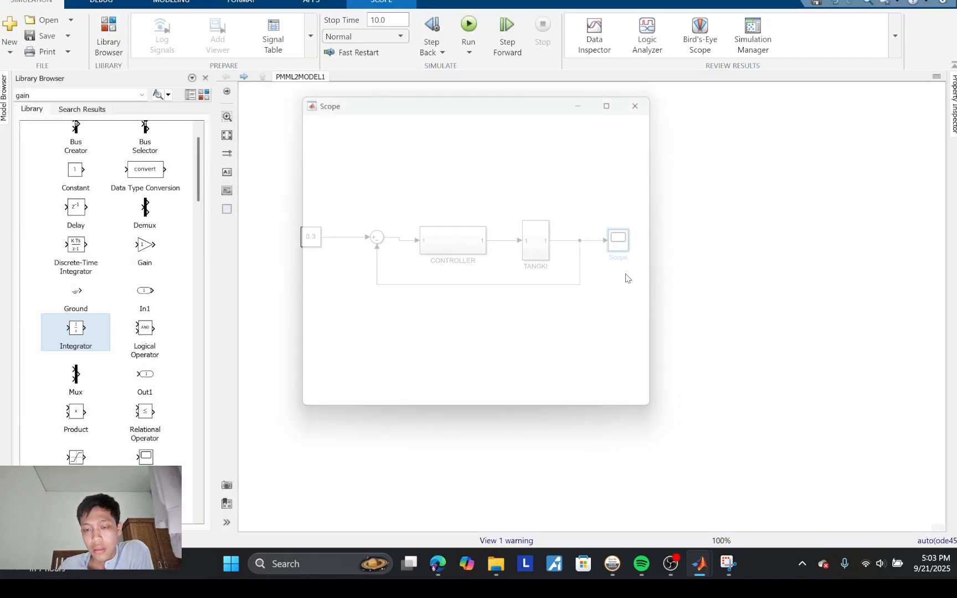
drag(531, 98, 728, 128)
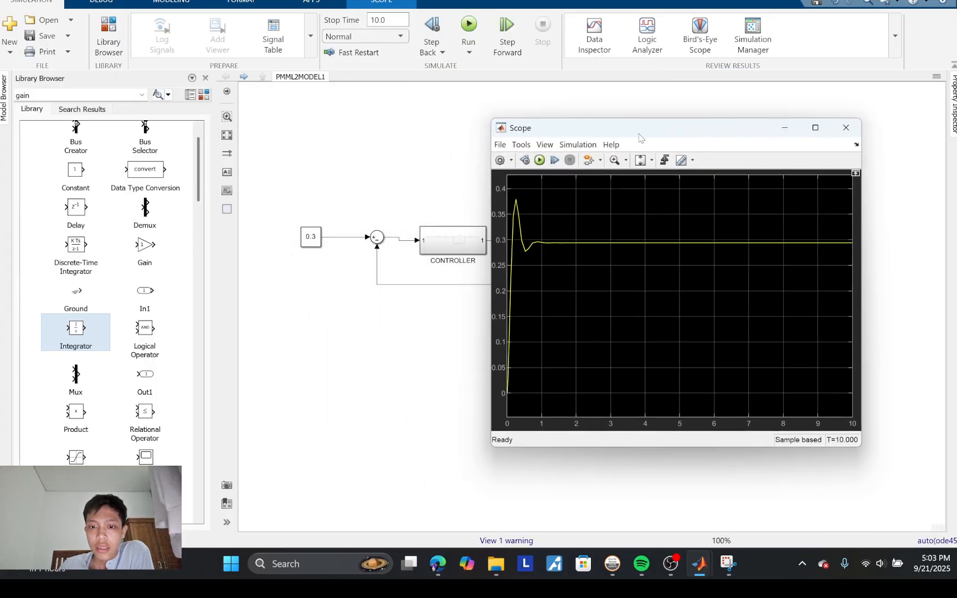
drag(658, 133, 732, 126)
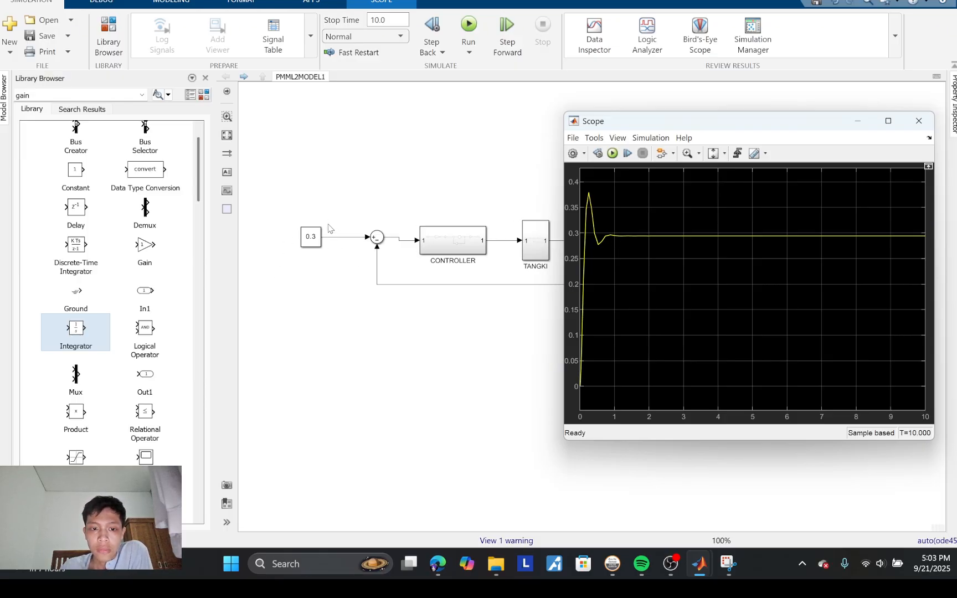
drag(674, 127, 673, 101)
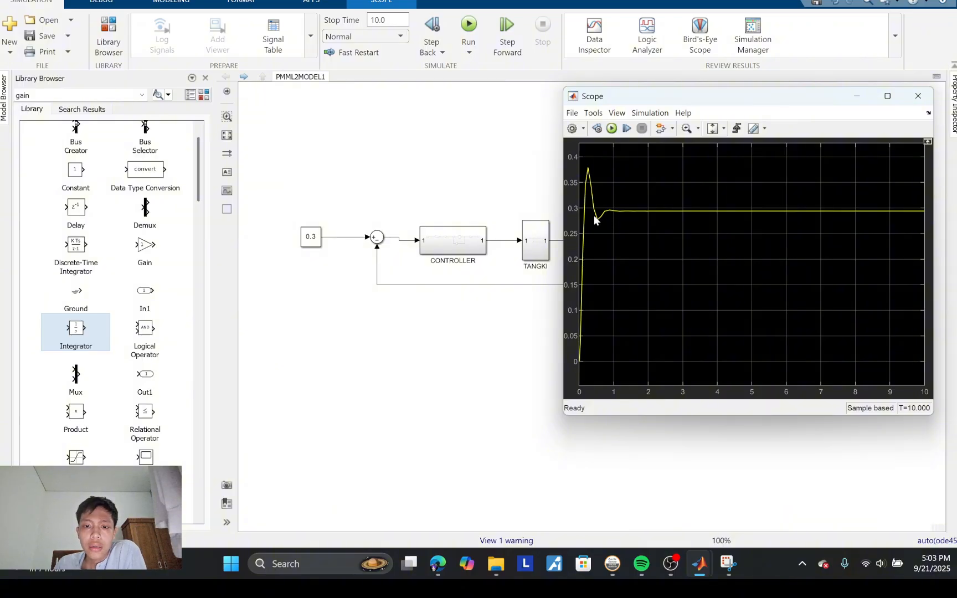
drag(645, 100, 605, 79)
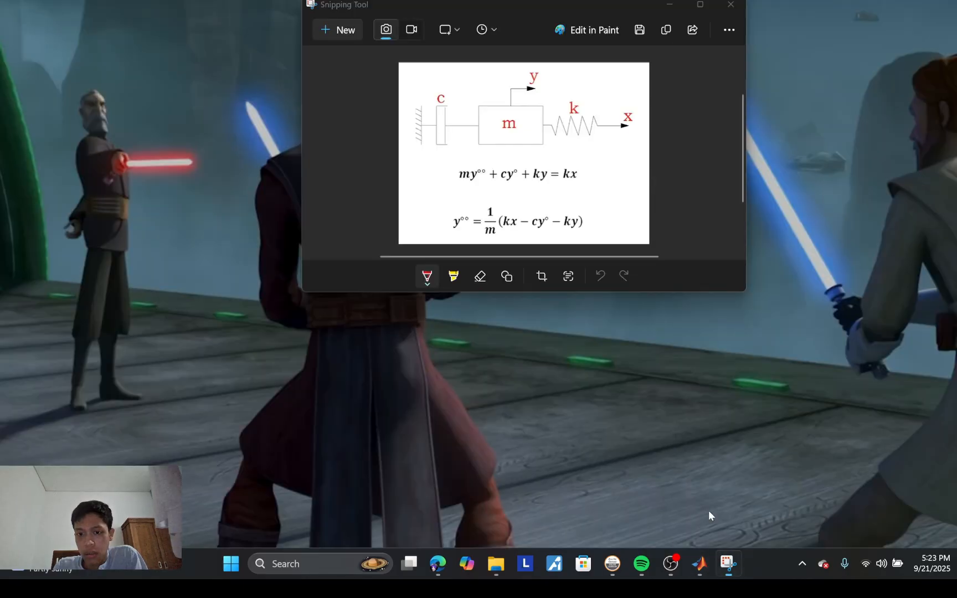
Step: Review the mass-spring-damper diagram and its equation of motion in Snipping Tool, then return to the blank Simulink model
click(708, 510)
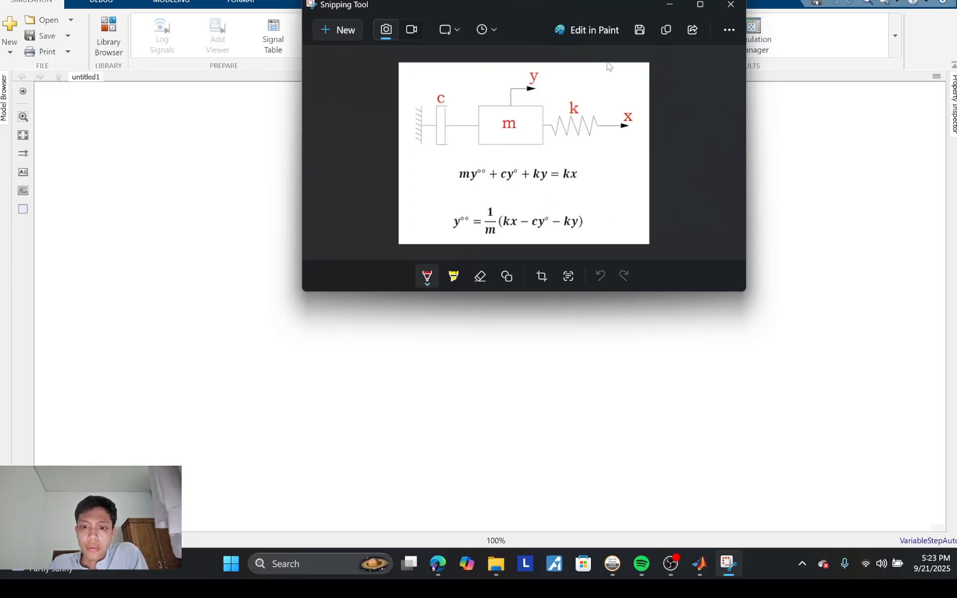
drag(564, 9, 536, 152)
click(461, 121)
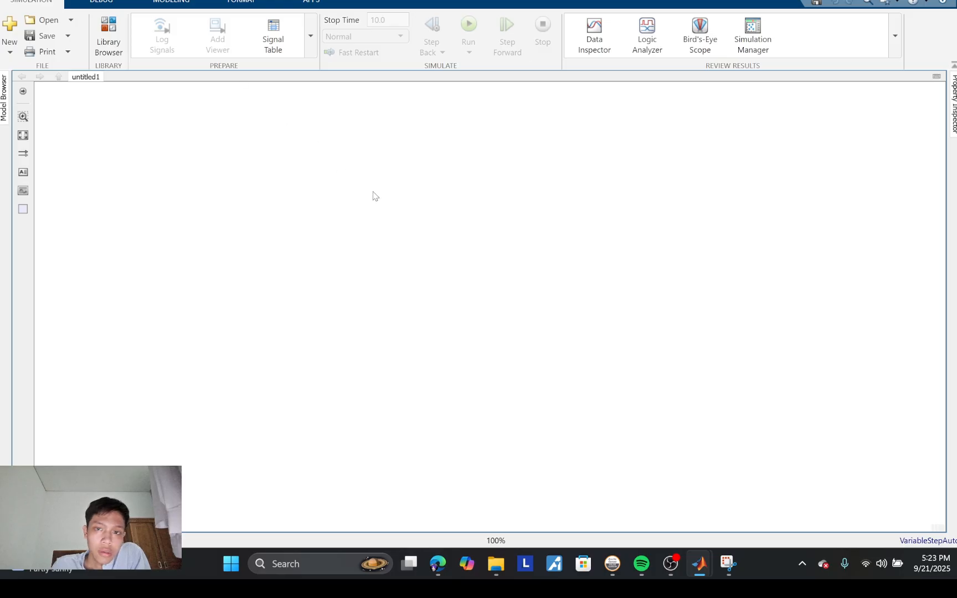
Step: Switch to MATLAB, create a new script, and copy the kv and R definitions into it from PDSK3FILEM.m
mouse_move(697, 573)
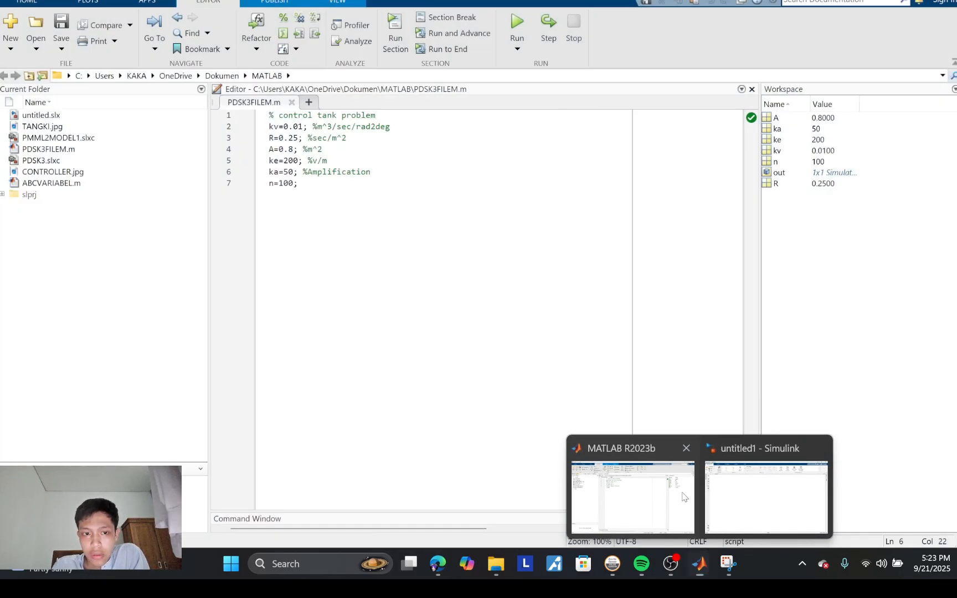
click(686, 498)
click(309, 102)
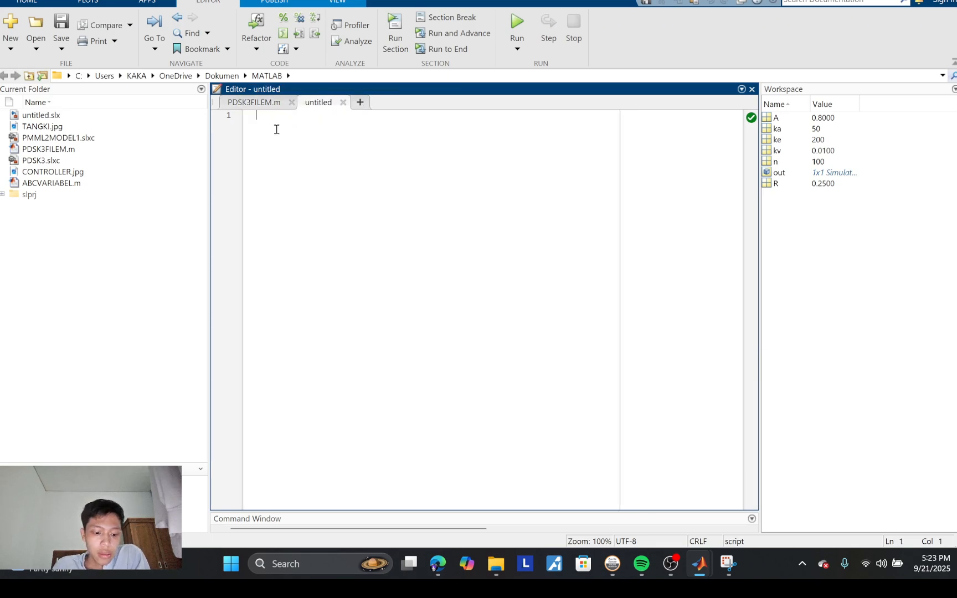
click(259, 102)
drag(269, 127, 304, 143)
key(ctrl+c)
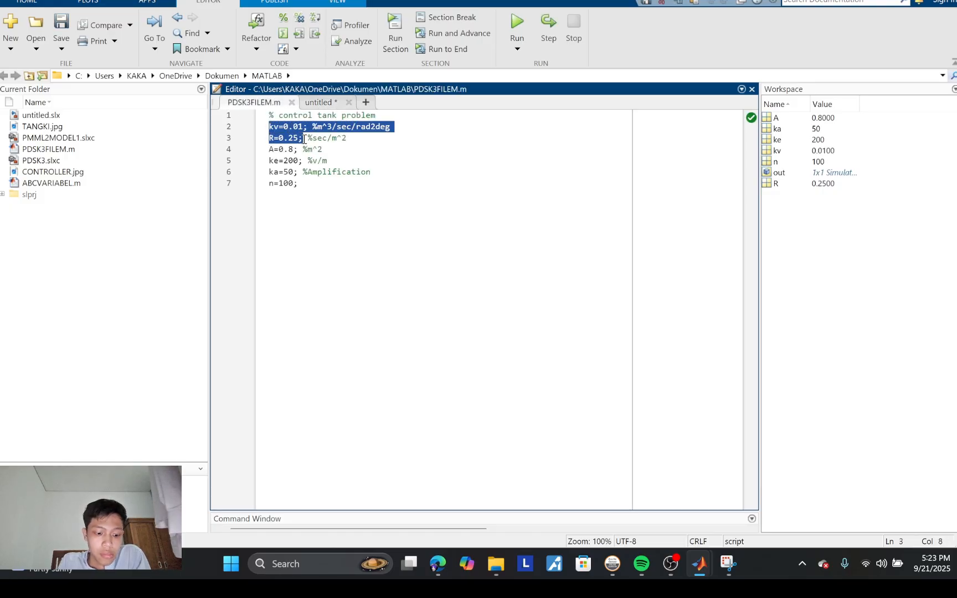
click(319, 103)
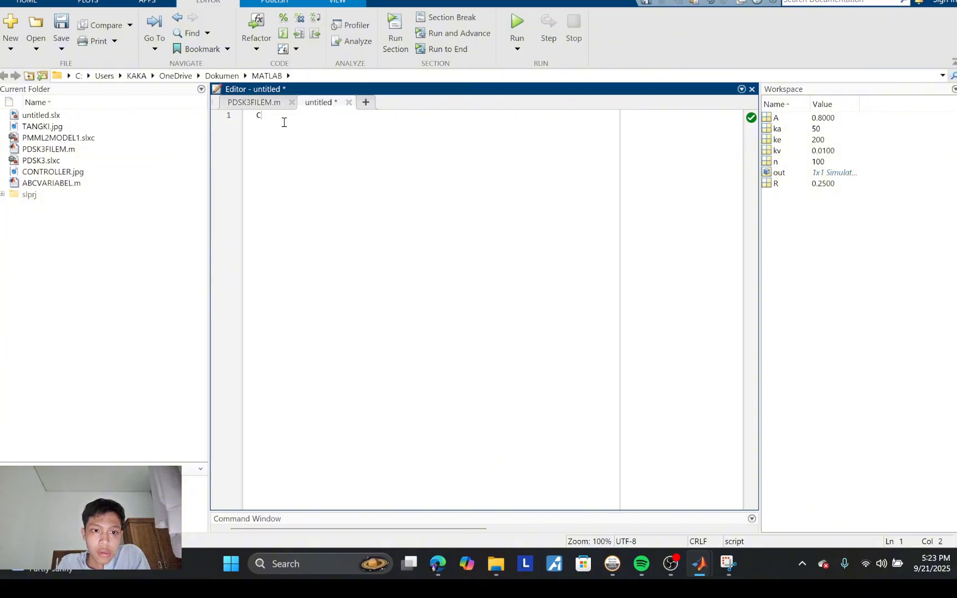
key(BackSpace)
key(ctrl+v)
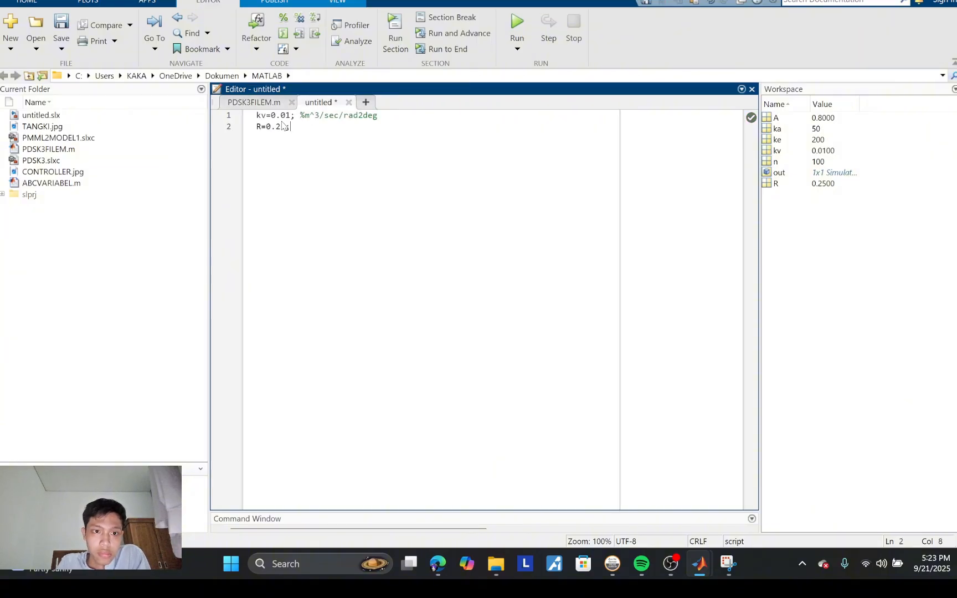
Step: Remove the unit comment from the first line and rename the copied variables kv and R to k and C
drag(396, 121, 300, 117)
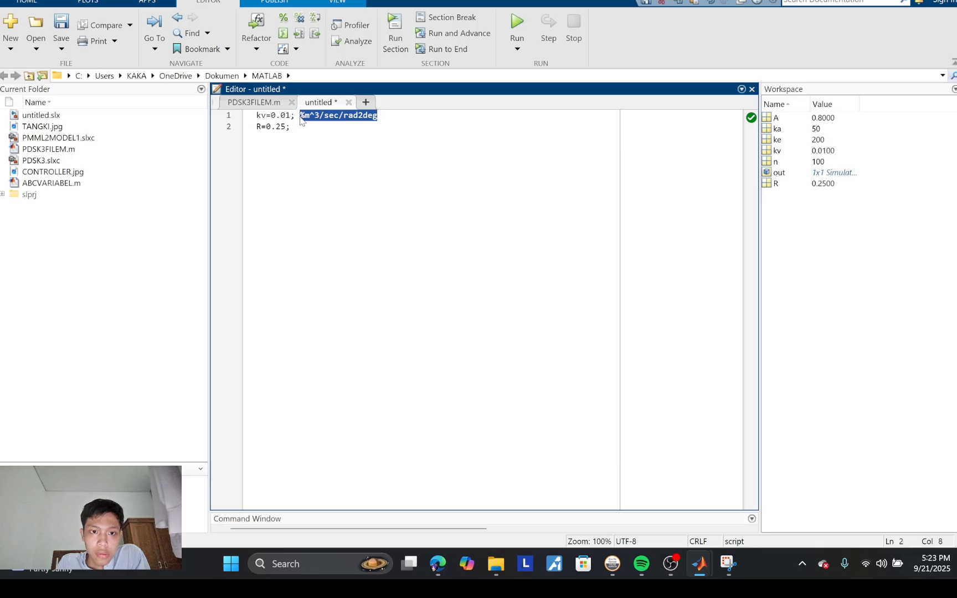
key(BackSpace)
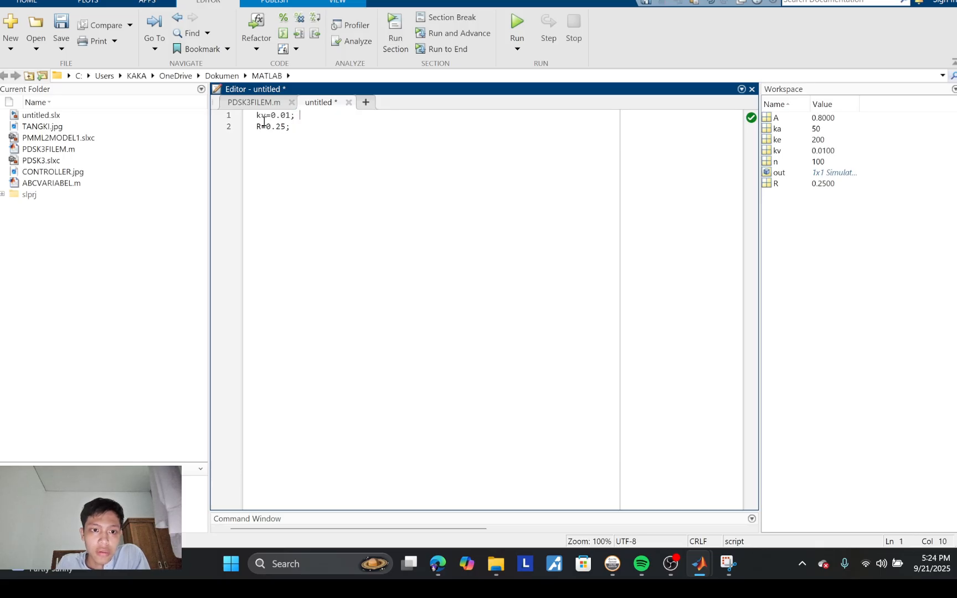
click(267, 121)
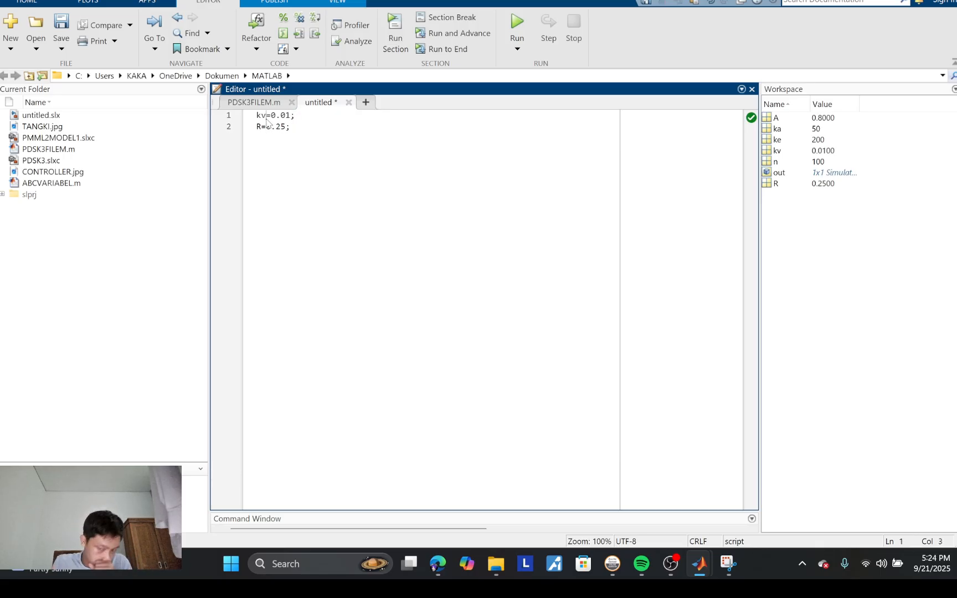
key(BackSpace)
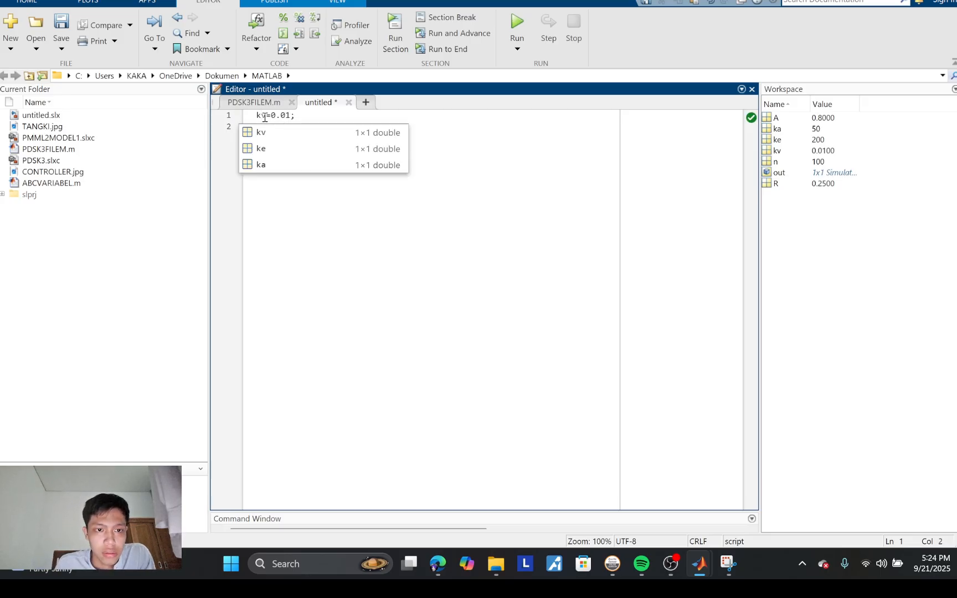
click(264, 117)
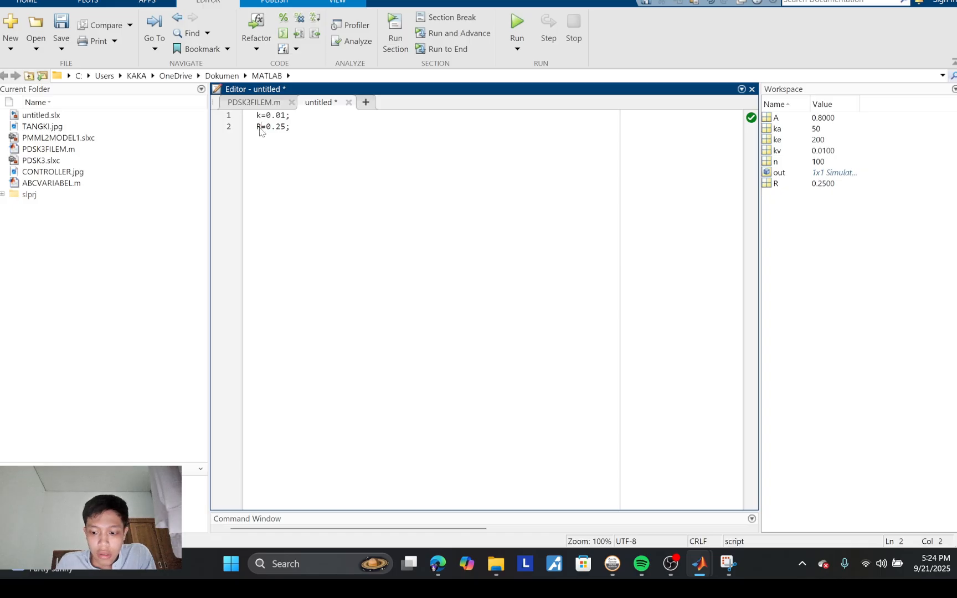
key(BackSpace)
text(C)
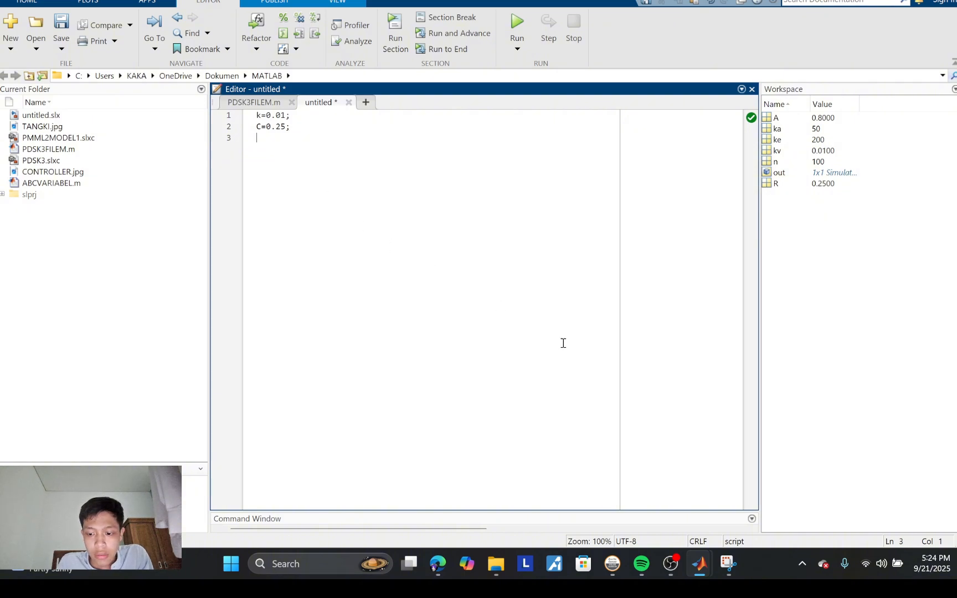
Step: Check the parameters of the motion equation in Snipping Tool and add m=25; as the third line of the new script
mouse_move(728, 564)
mouse_move(720, 496)
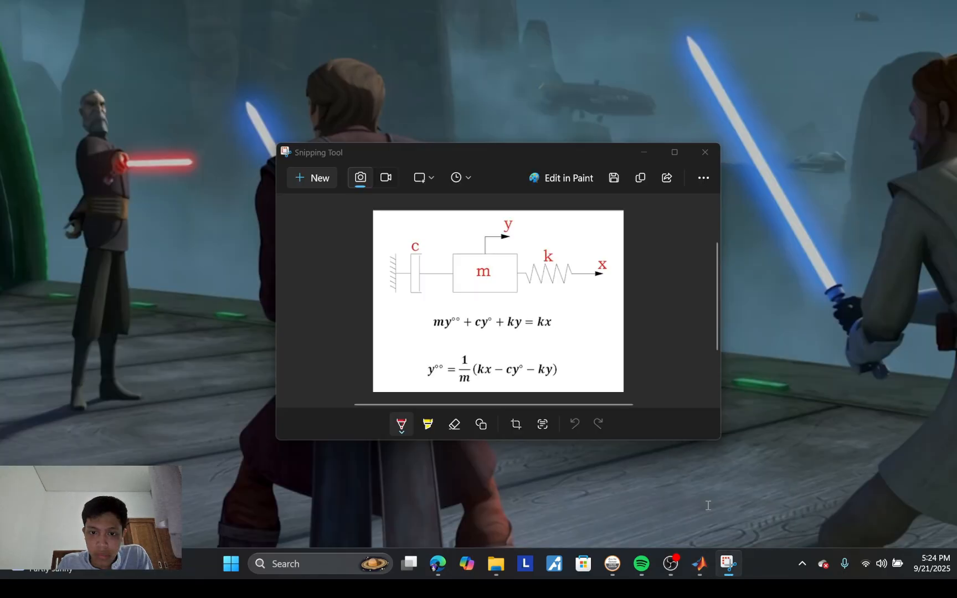
click(708, 506)
drag(548, 154, 651, 79)
click(263, 143)
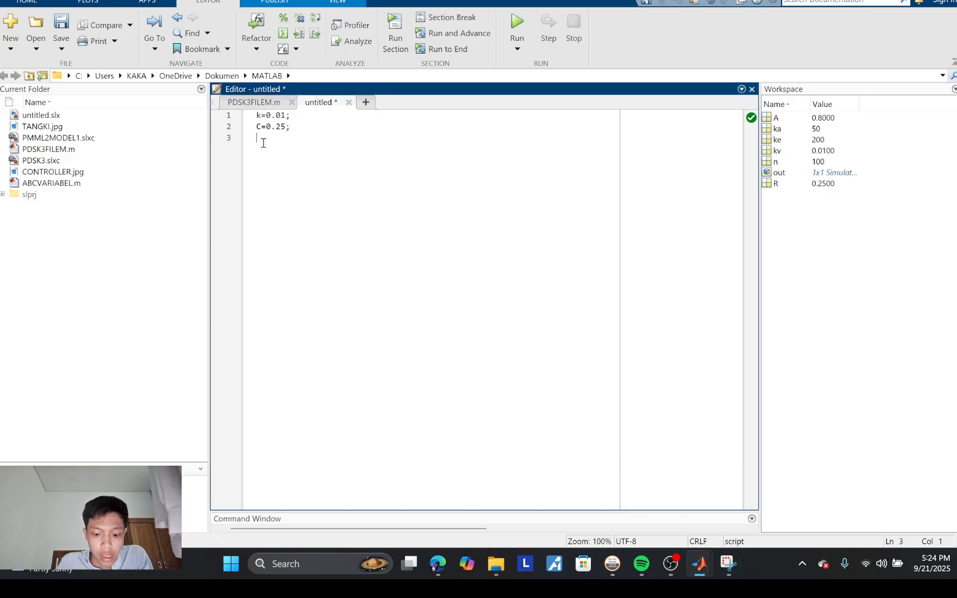
text(m;)
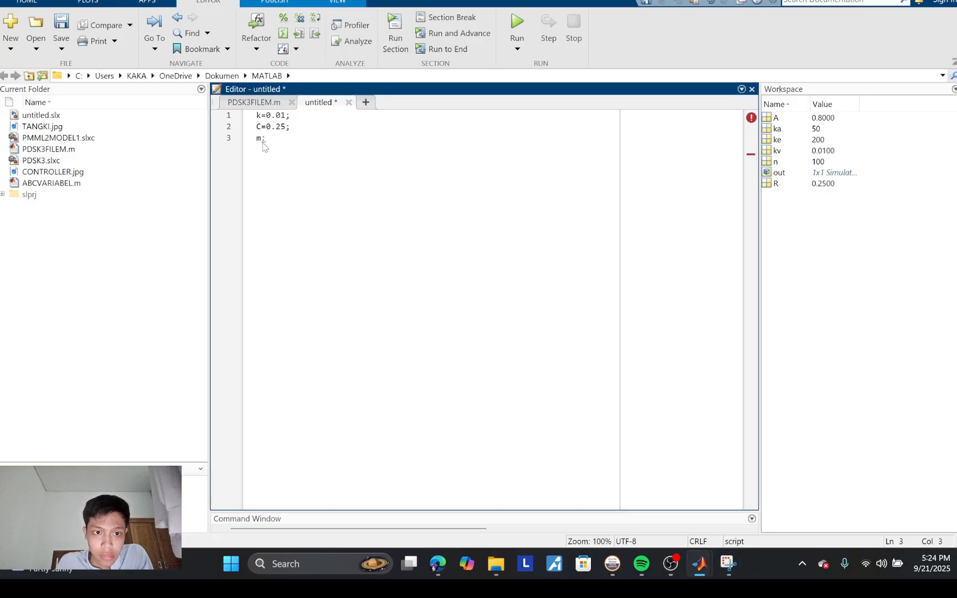
key(BackSpace)
text(=)
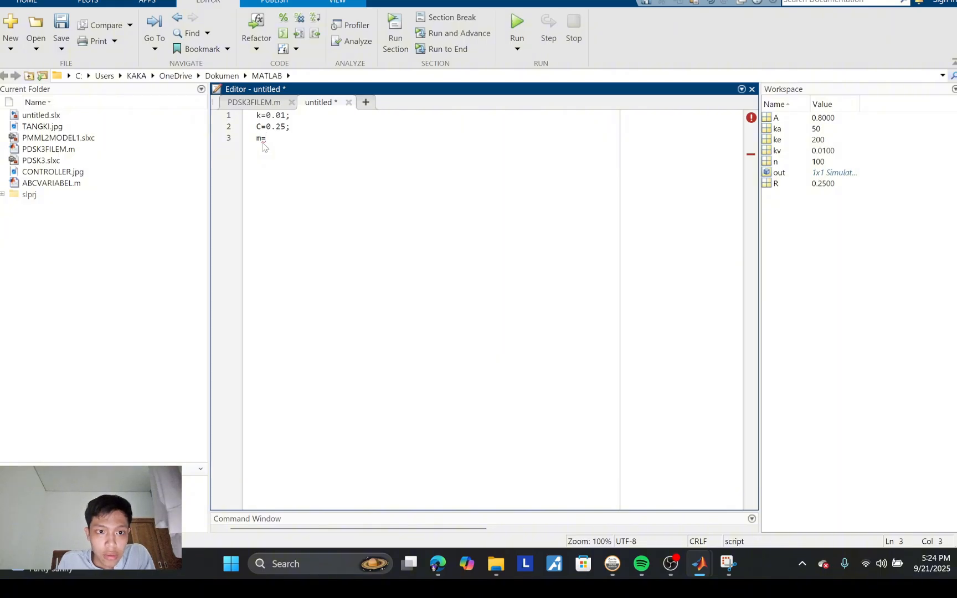
text(25)
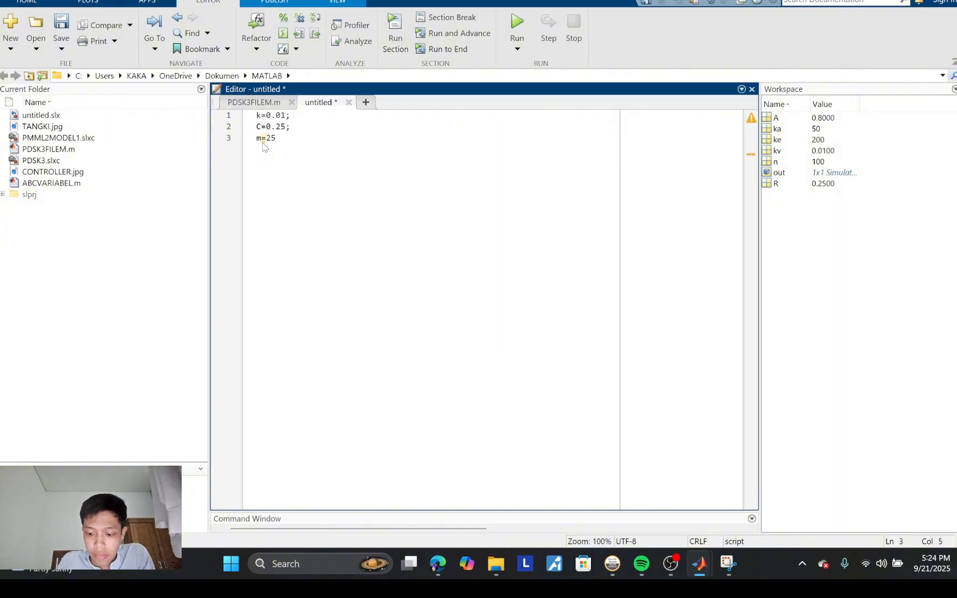
text(;)
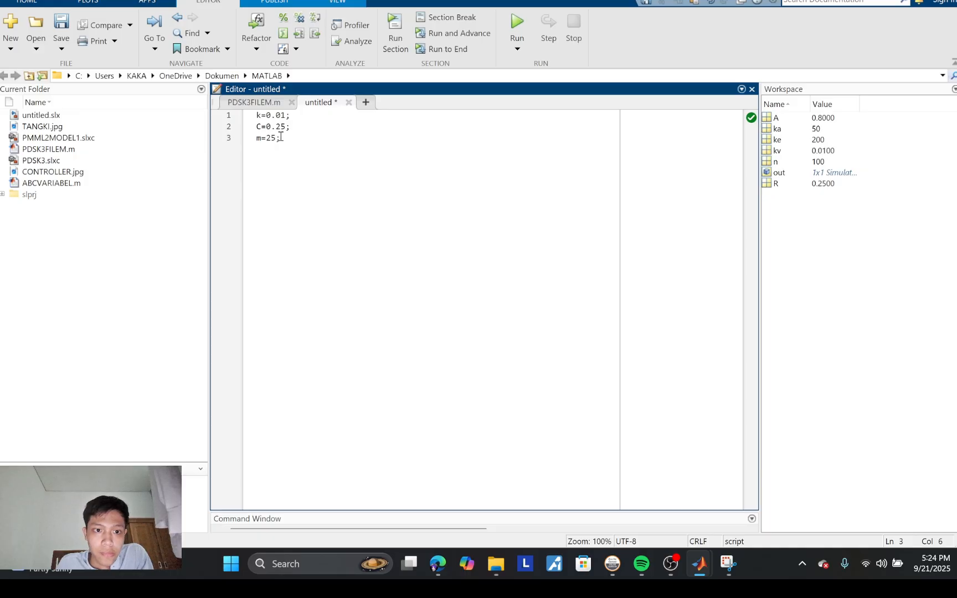
Step: Set the damping coefficient C to 150 on the script's second line
click(285, 131)
key(BackSpace)
key(BackSpace)
key(BackSpace)
key(BackSpace)
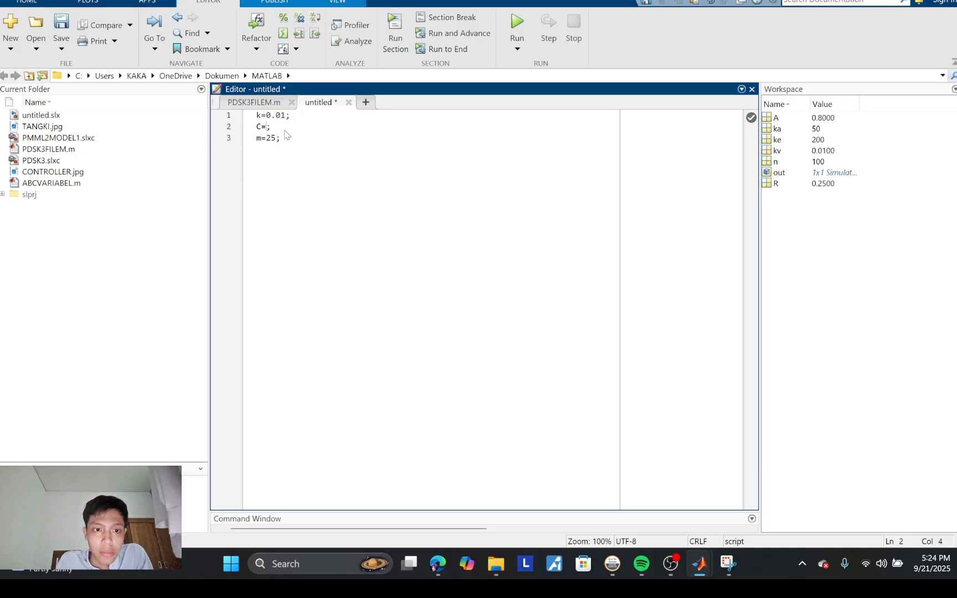
text(16)
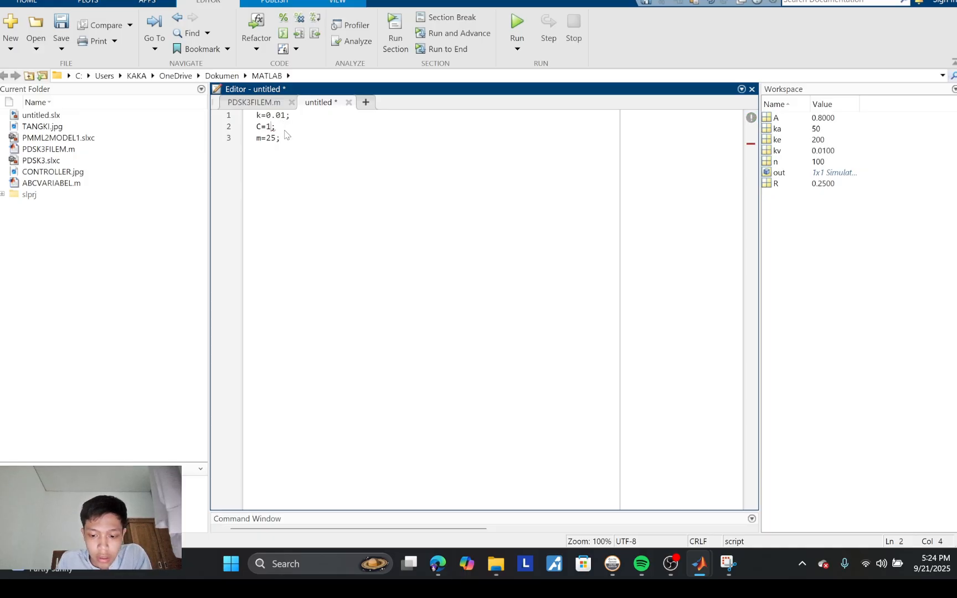
text(00)
key(BackSpace)
key(BackSpace)
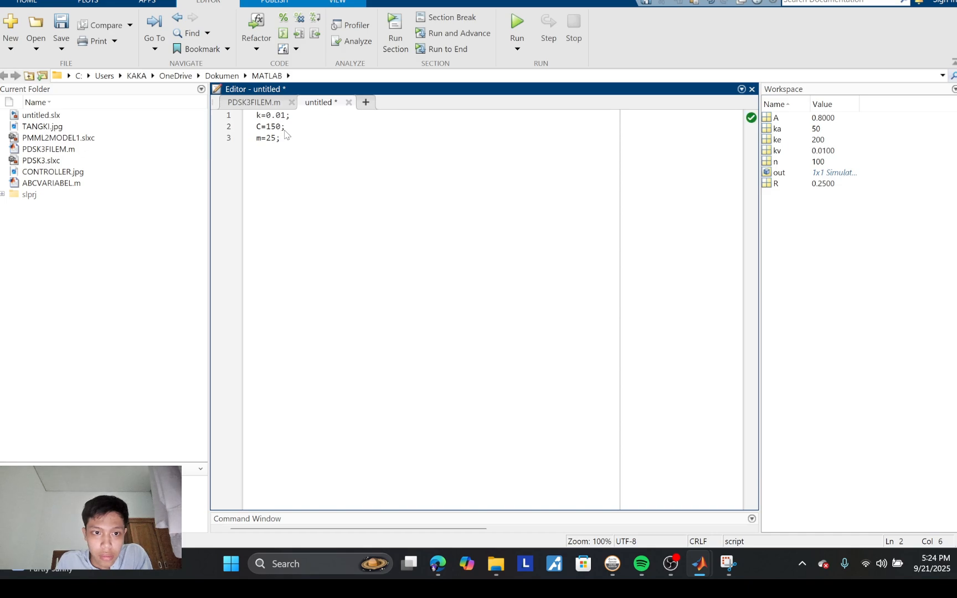
Step: Set the spring constant k to 40000 on the script's first line
click(284, 115)
key(BackSpace)
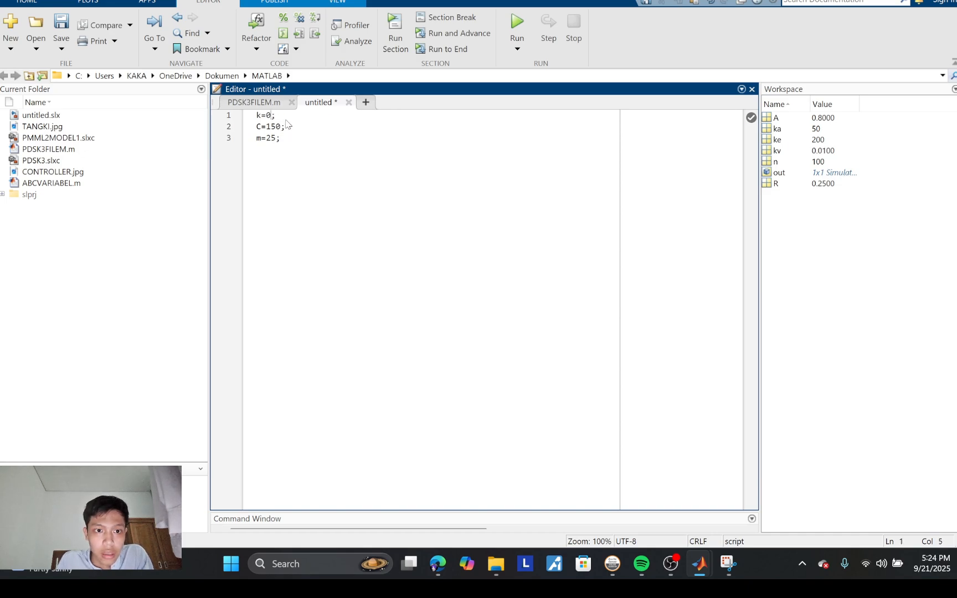
text(4)
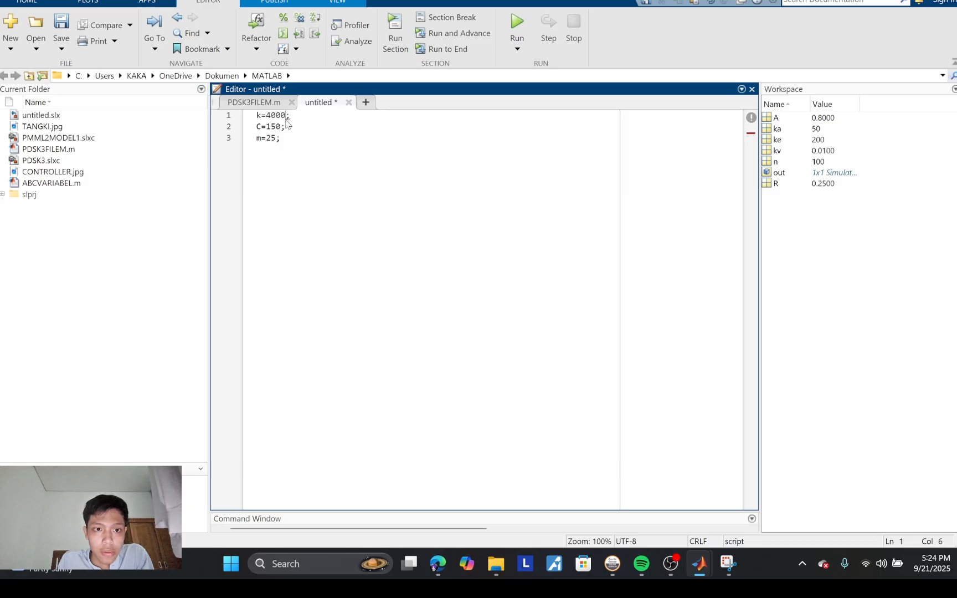
text(0)
click(303, 119)
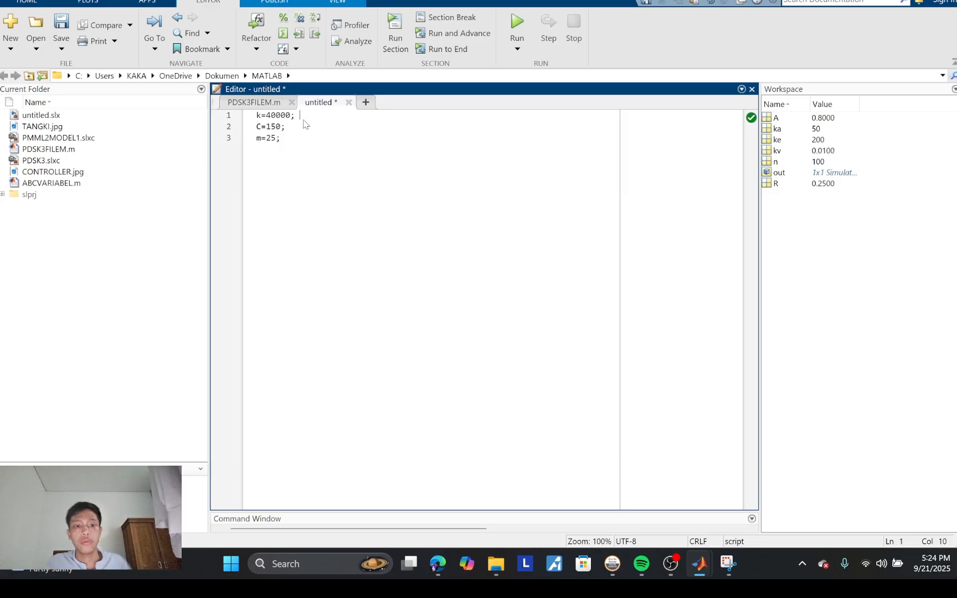
click(306, 127)
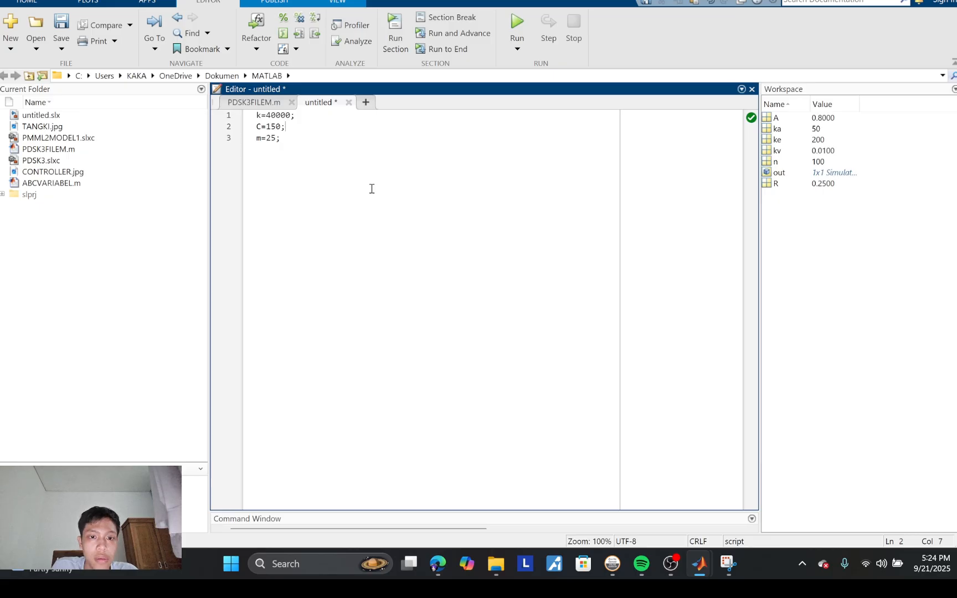
Step: Save the parameter script as PDSKPEMODELAN3.m and run it to load k, C and m into the workspace
key(ctrl+s)
click(136, 205)
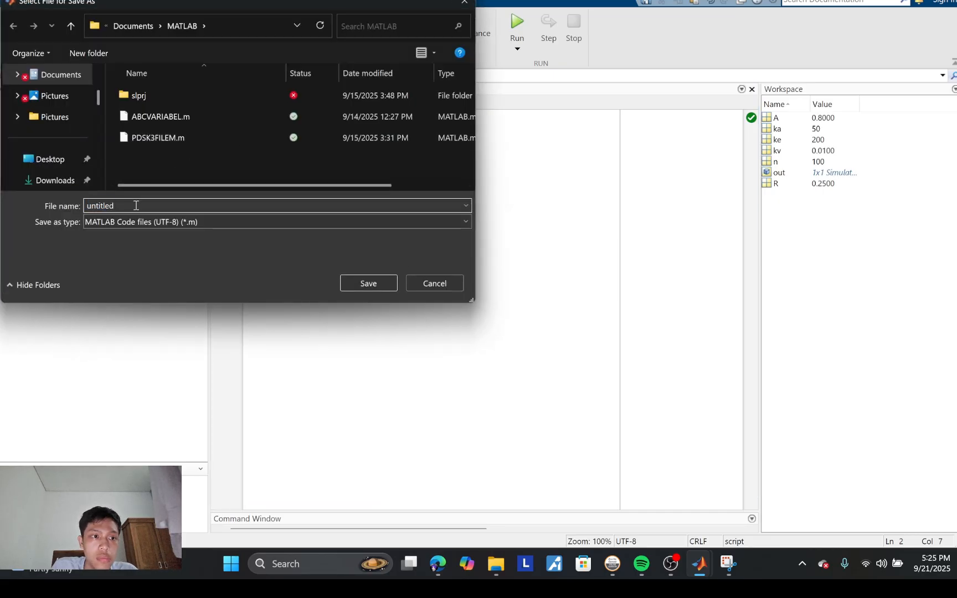
key(BackSpace)
key(BackSpace)
key(BackSpace)
key(BackSpace)
key(BackSpace)
key(BackSpace)
key(BackSpace)
key(BackSpace)
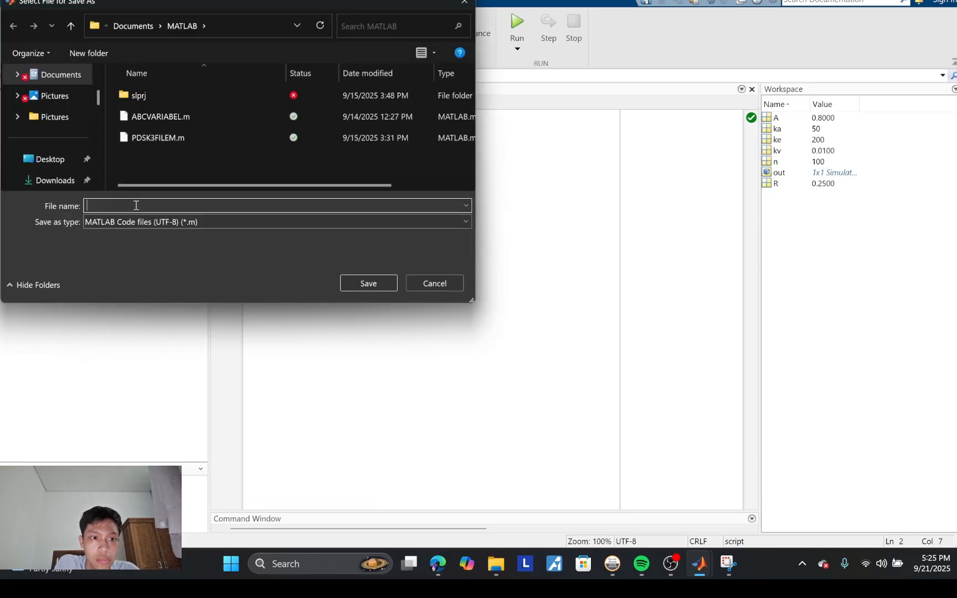
text(PDS)
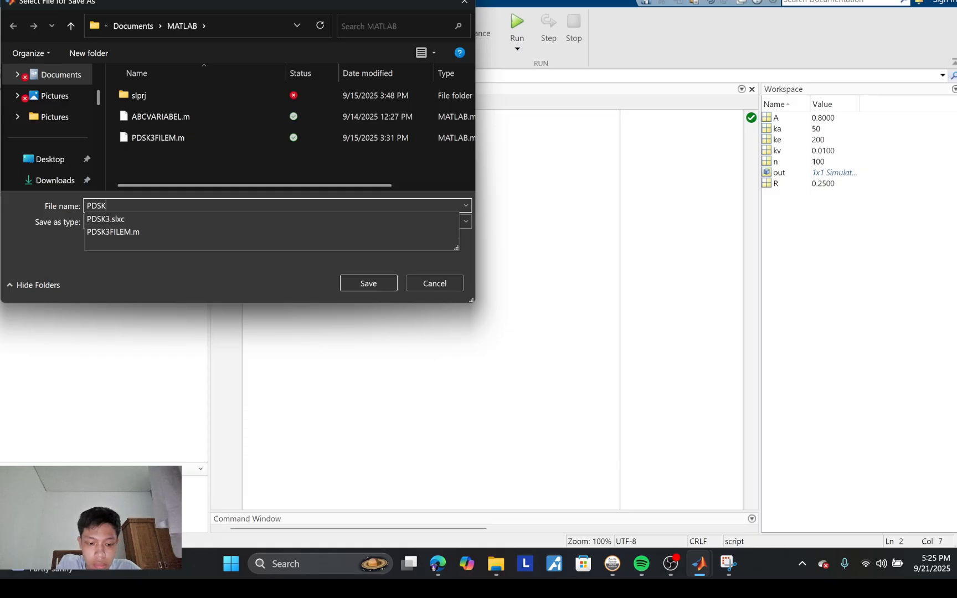
text(K)
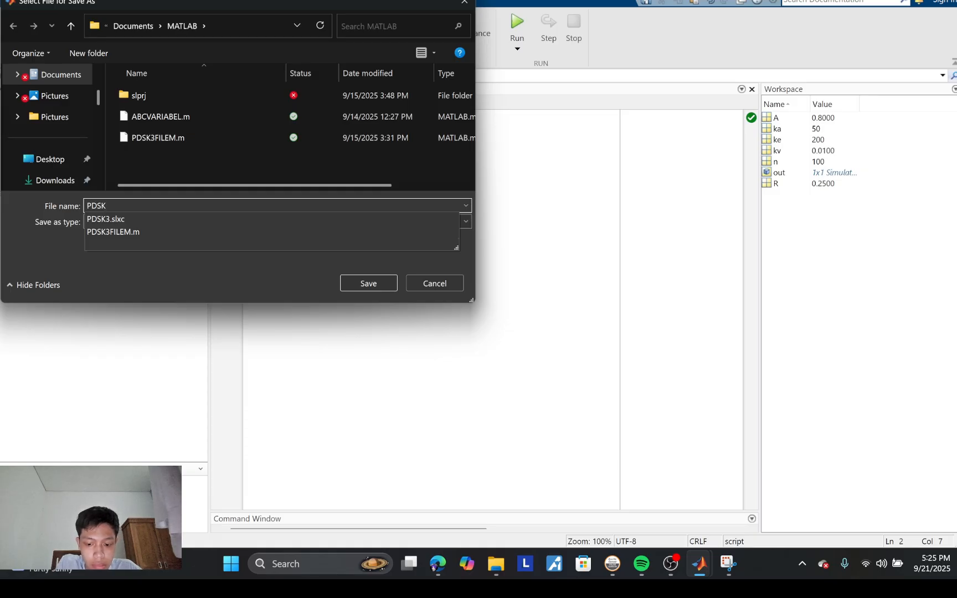
text(PEMODELAN3)
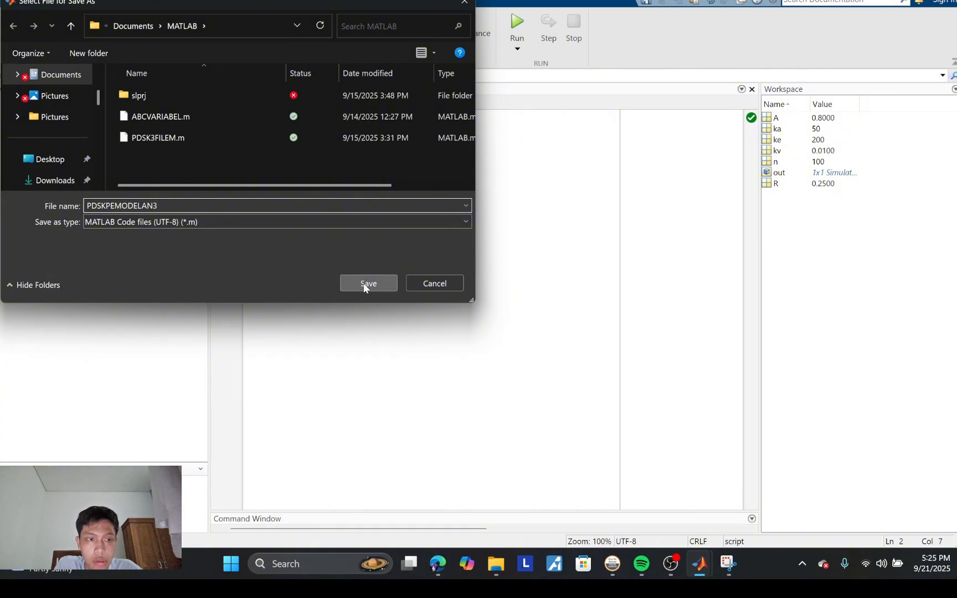
click(367, 284)
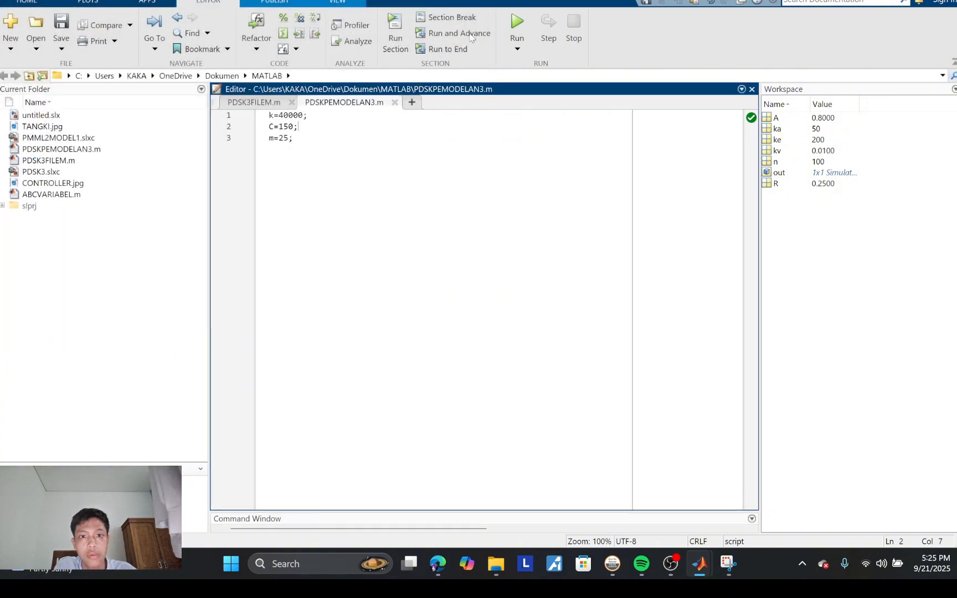
click(513, 25)
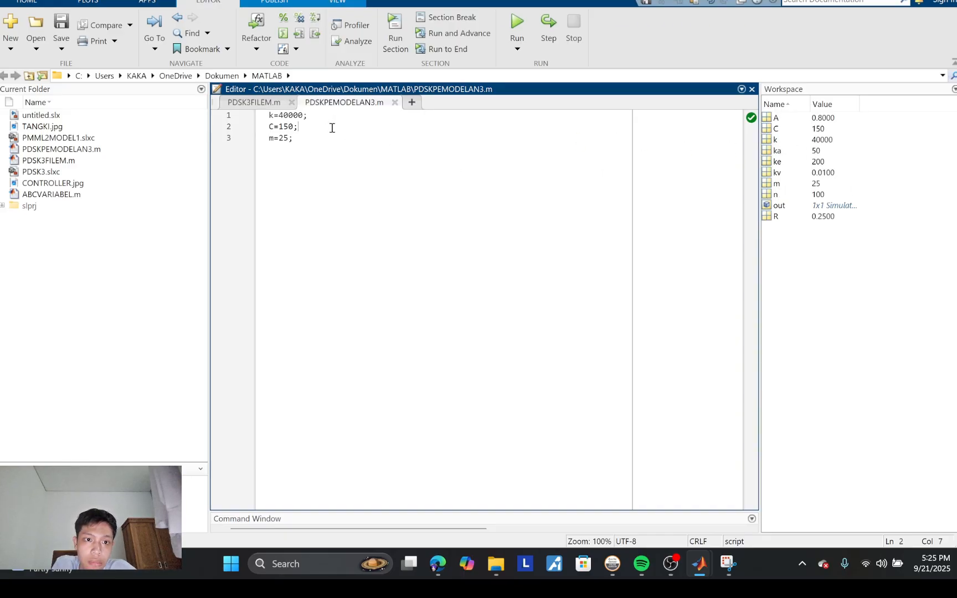
Step: Switch to the empty Simulink model untitled1 and add a Step block from the Simulink Sources library near the canvas's upper left
mouse_move(700, 564)
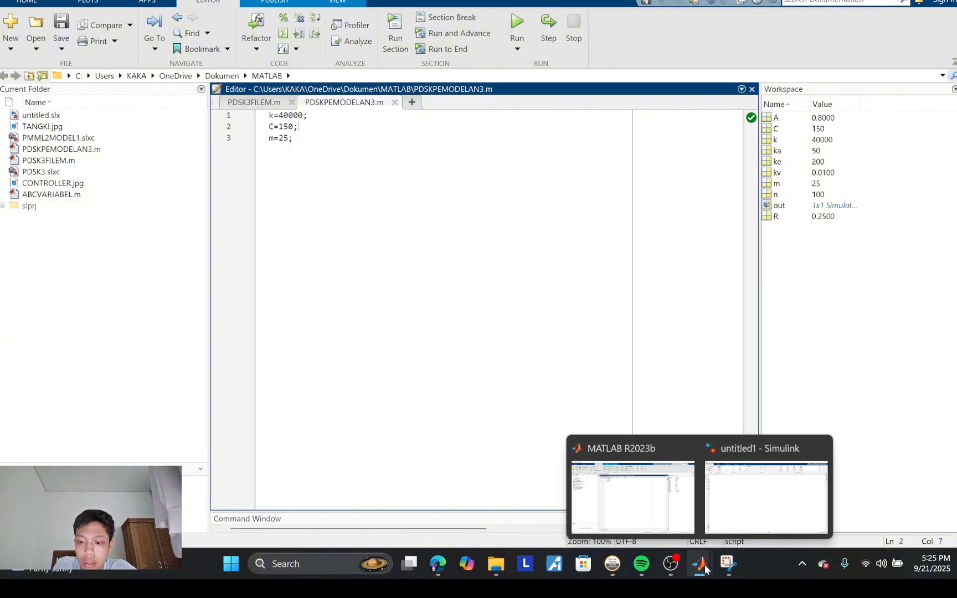
click(729, 500)
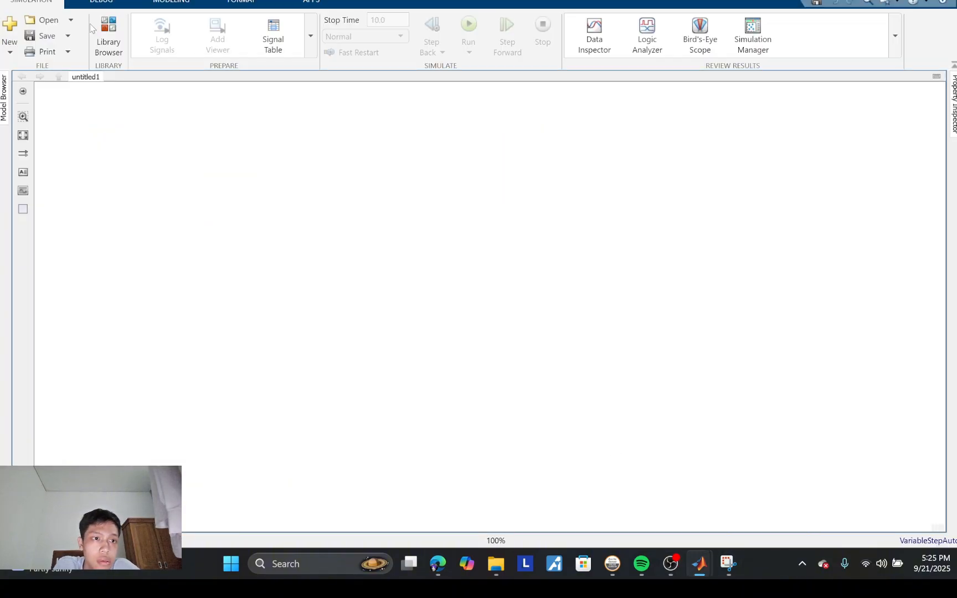
click(108, 34)
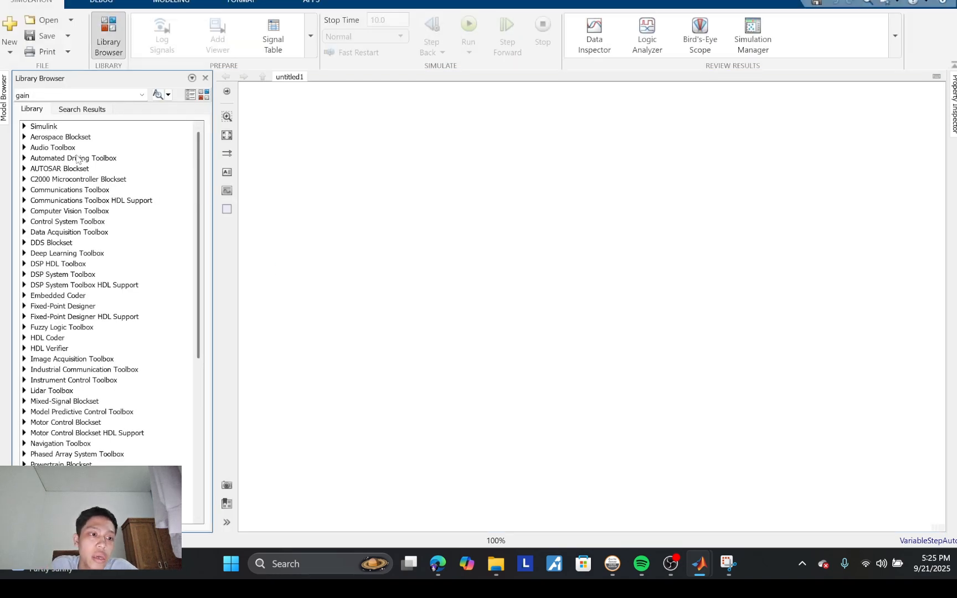
click(24, 138)
click(24, 127)
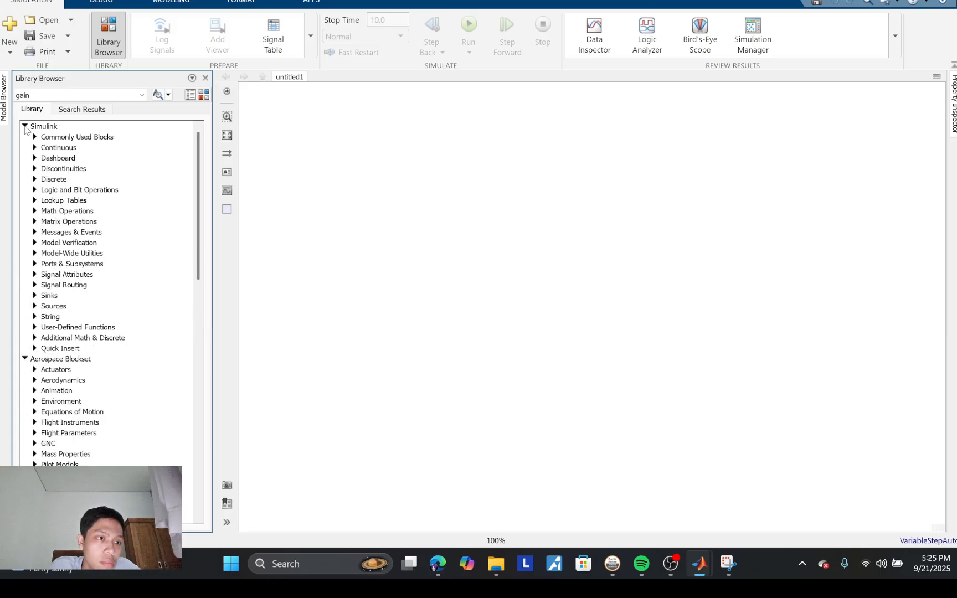
click(24, 359)
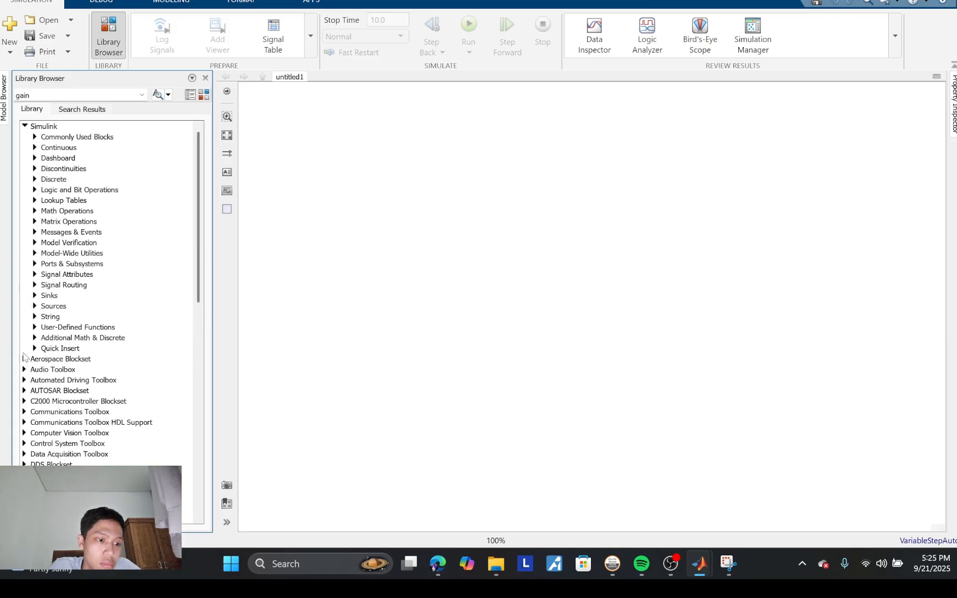
click(34, 307)
scroll(106, 409, down, 5)
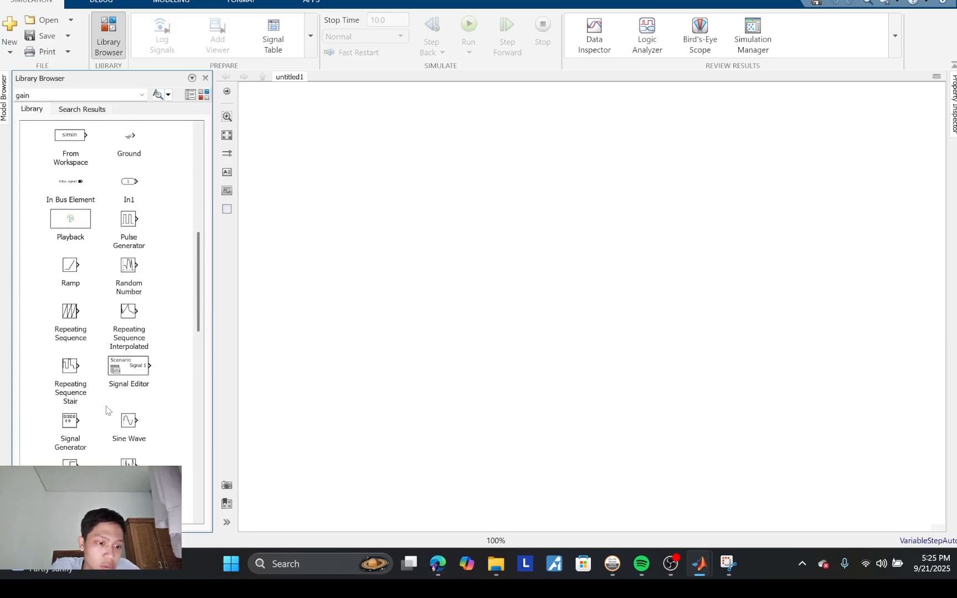
drag(56, 337, 284, 145)
Step: Add a Scope block from the Sinks library at the far right of the model
scroll(97, 151, up, 5)
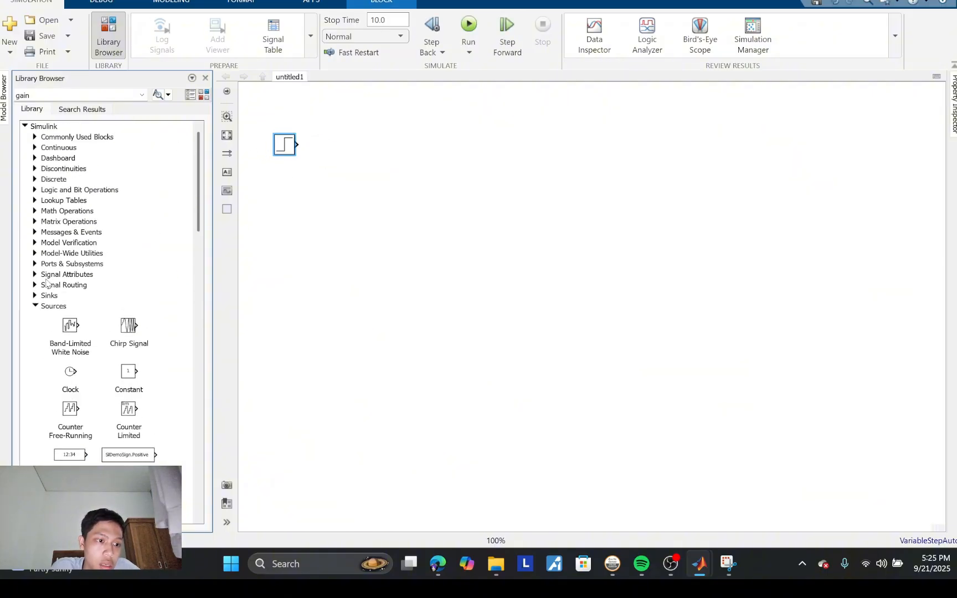
click(35, 307)
click(35, 296)
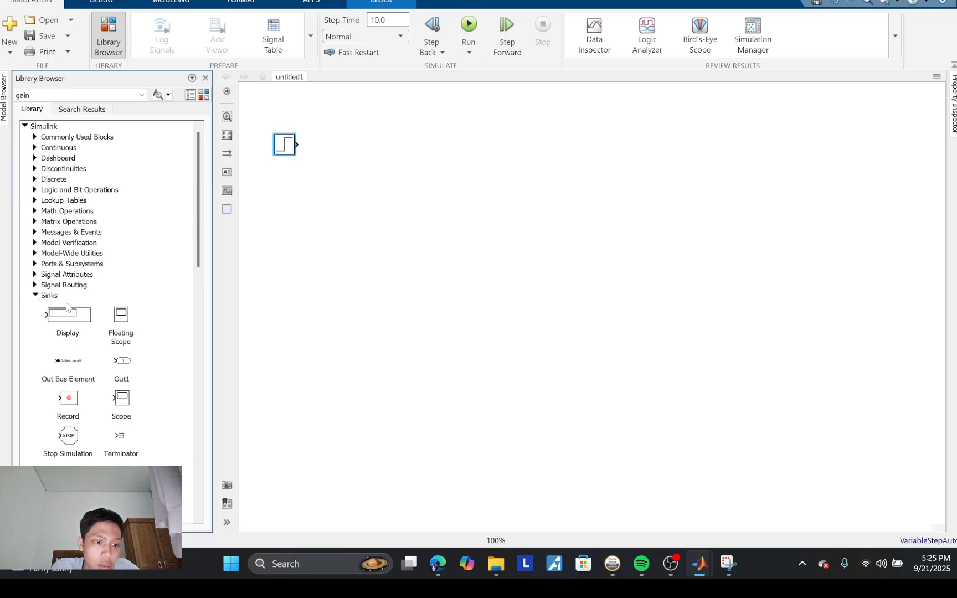
drag(120, 406, 776, 167)
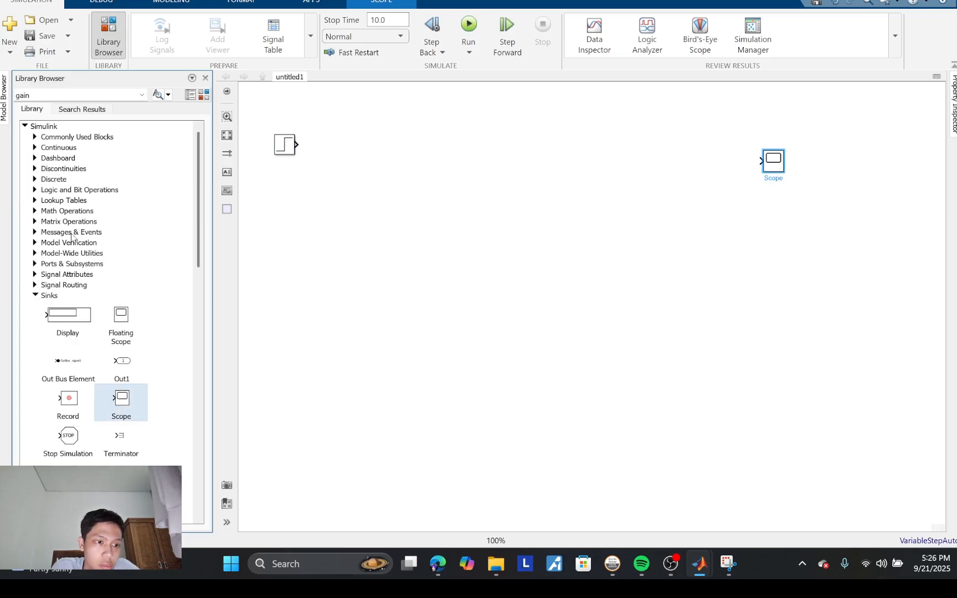
Step: Add two Integrator blocks side by side before the Scope and a Sum block between the Step and the integrators
click(35, 137)
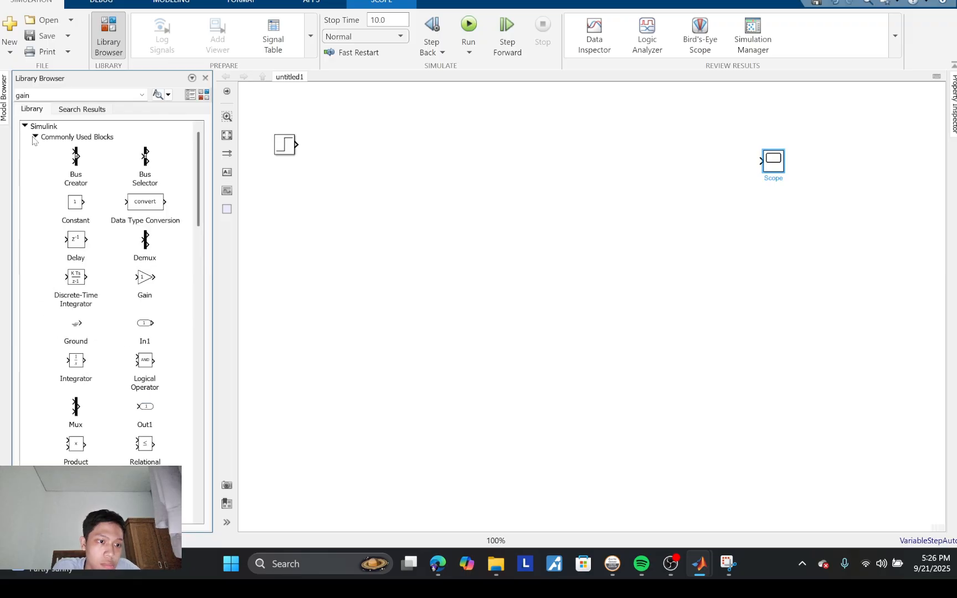
scroll(94, 387, down, 1)
drag(81, 339, 561, 167)
drag(70, 337, 653, 171)
scroll(180, 426, down, 3)
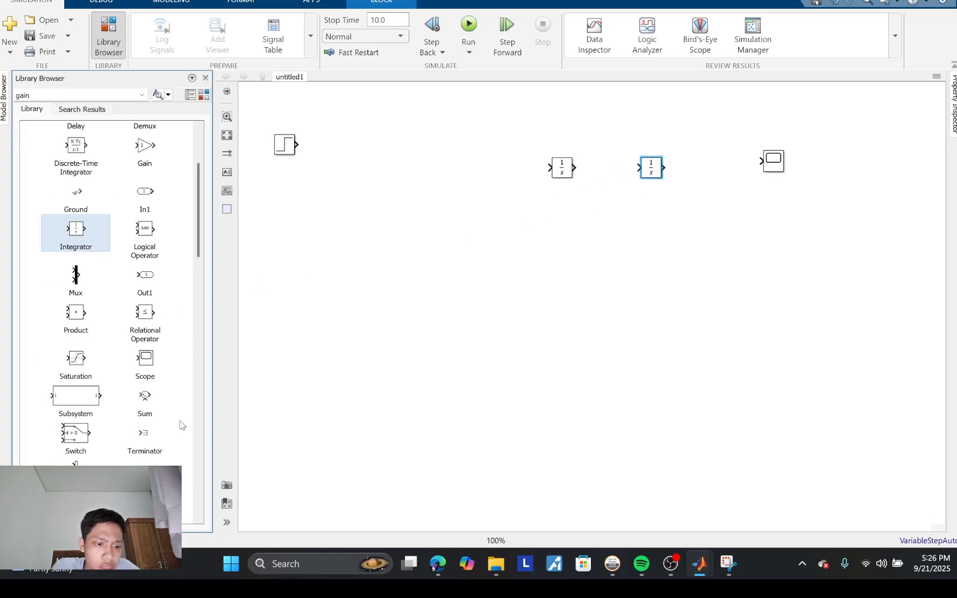
drag(146, 398, 424, 179)
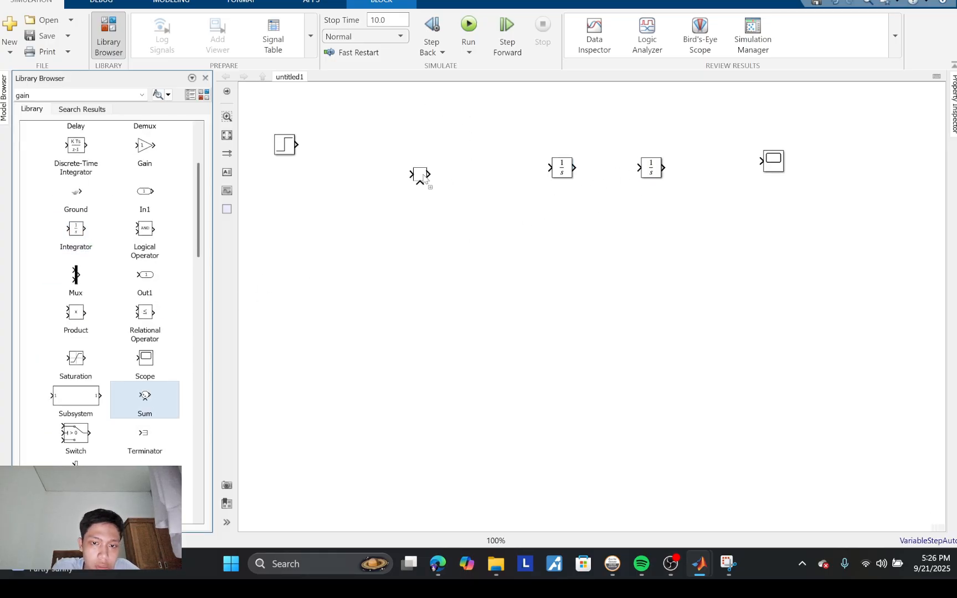
Step: Add three Gain blocks stacked below the first Integrator
scroll(143, 281, up, 4)
drag(140, 275, 532, 237)
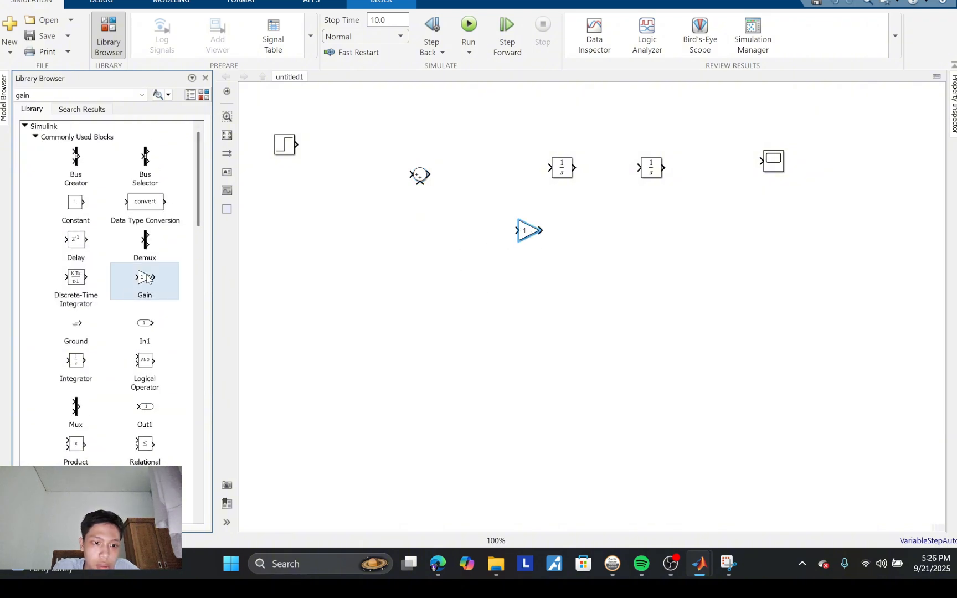
drag(147, 280, 537, 284)
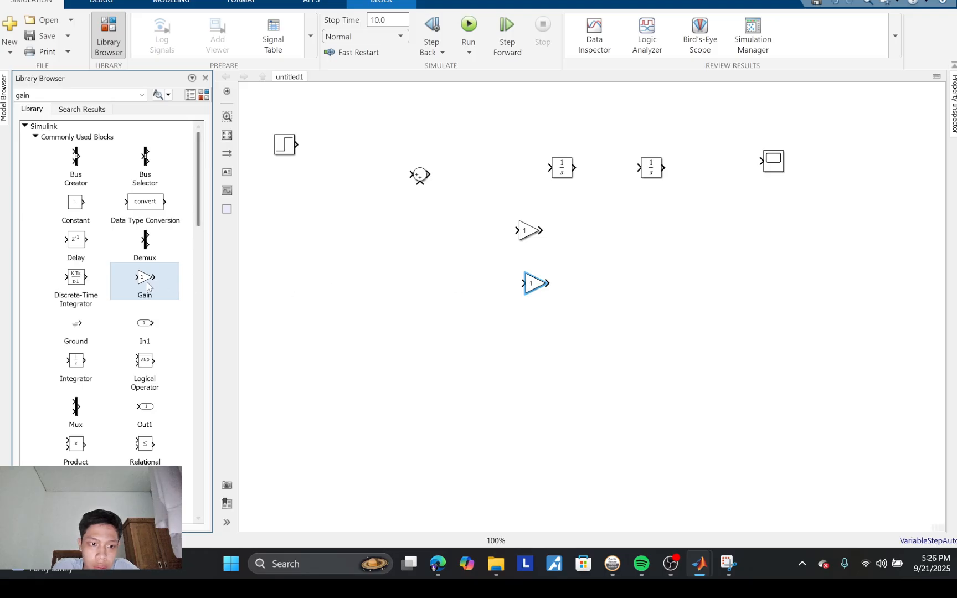
drag(147, 282, 543, 327)
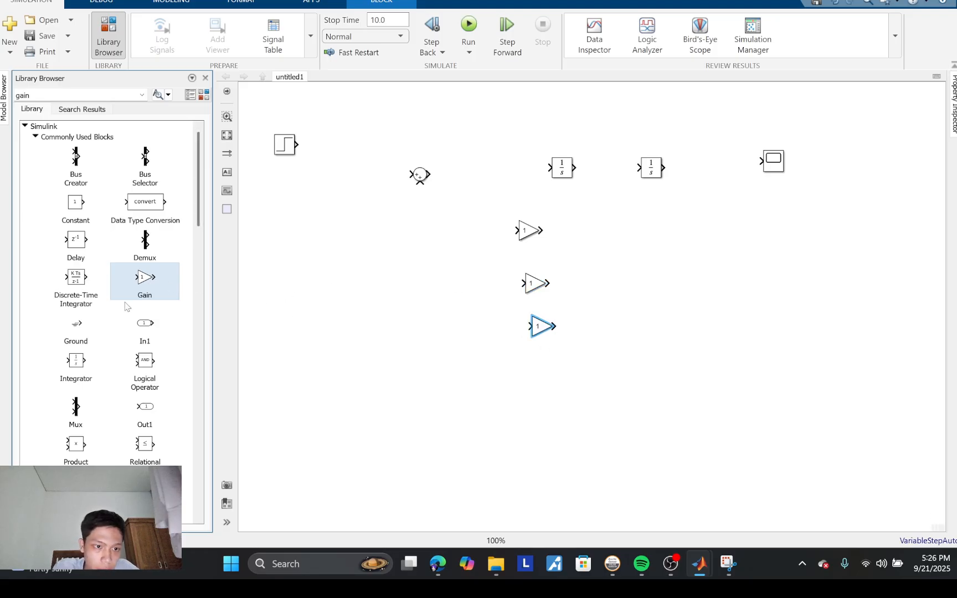
scroll(127, 306, down, 5)
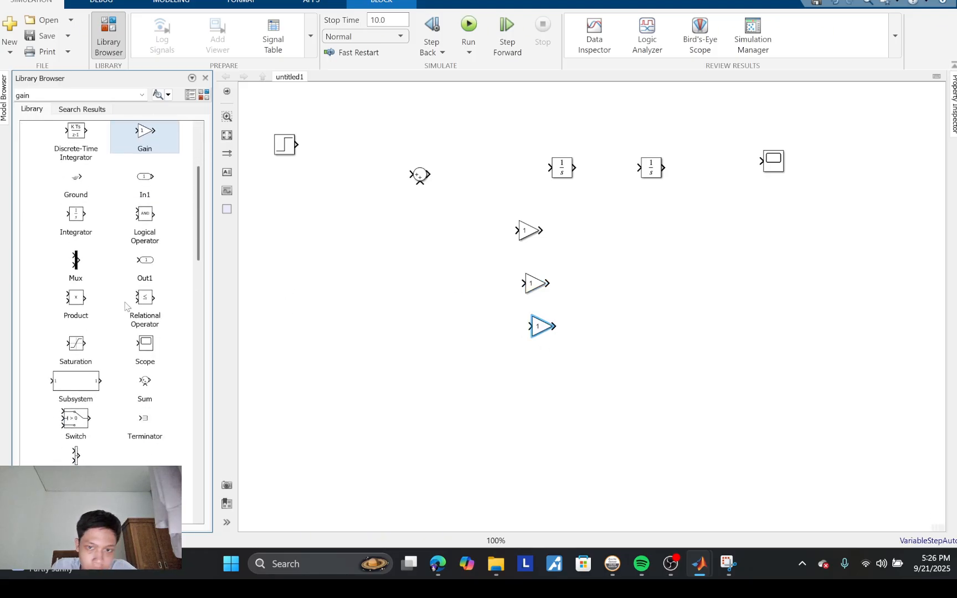
scroll(126, 307, up, 5)
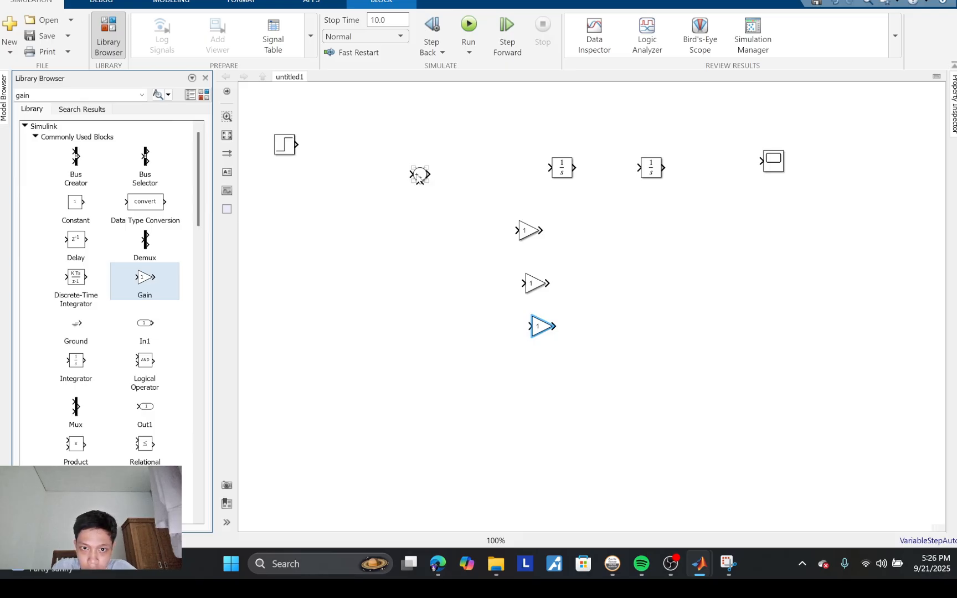
Step: Align the Sum, first Integrator and Scope in one row and place the uppermost Gain in front of the Sum
mouse_move(419, 176)
mouse_down()
mouse_move(422, 162)
mouse_move(441, 172)
mouse_move(430, 173)
mouse_up()
click(531, 231)
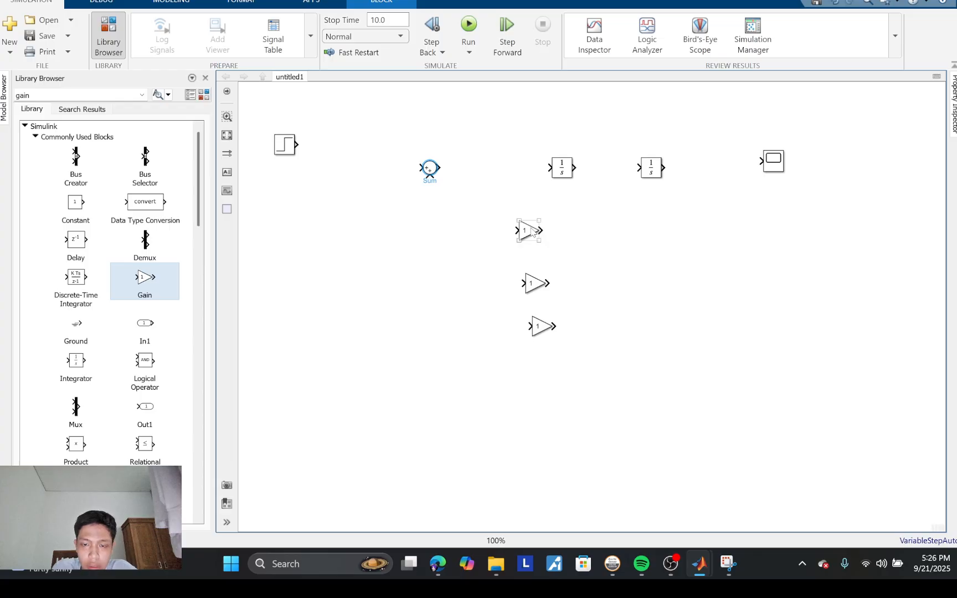
drag(532, 232, 510, 221)
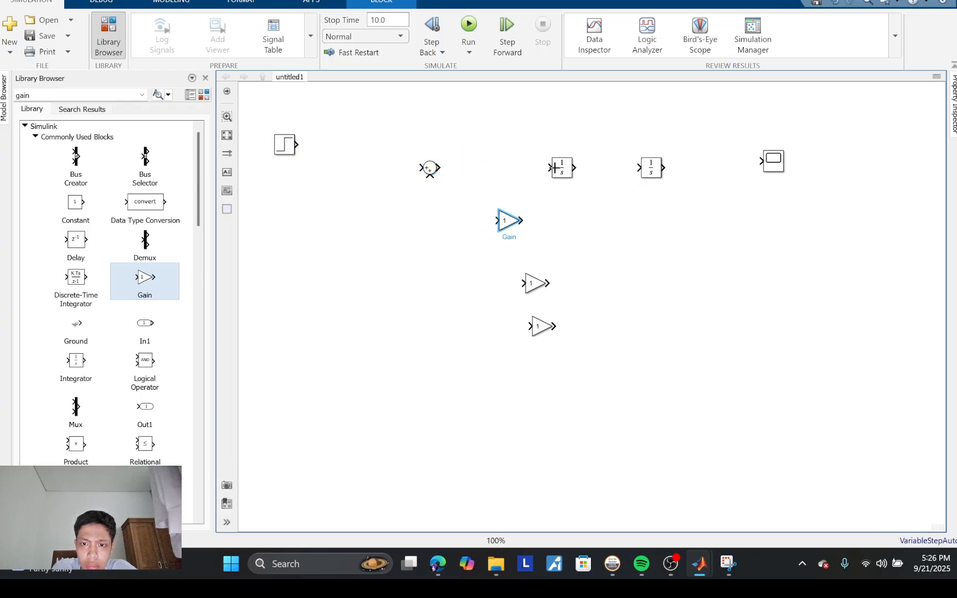
drag(564, 169, 524, 172)
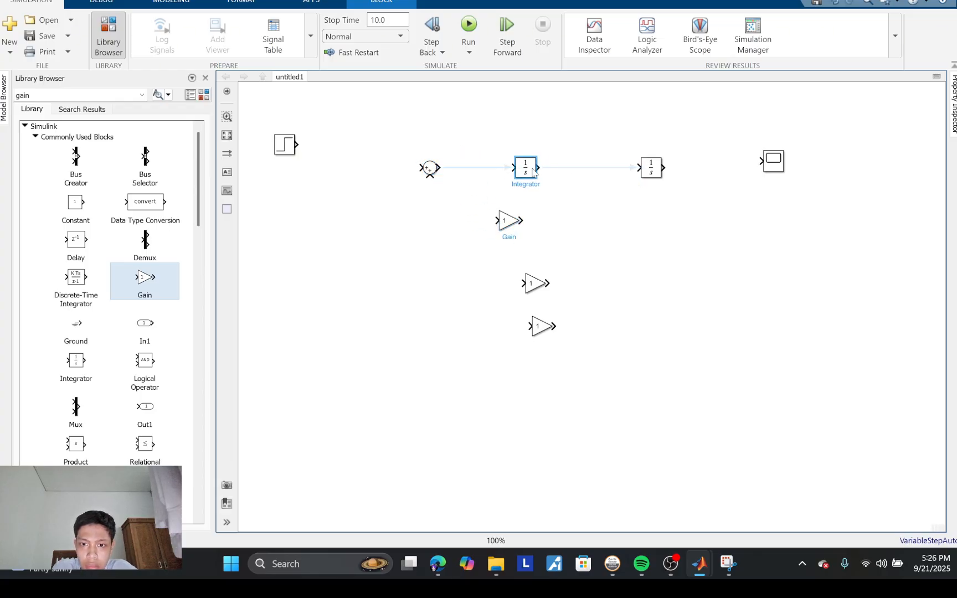
drag(774, 161, 741, 166)
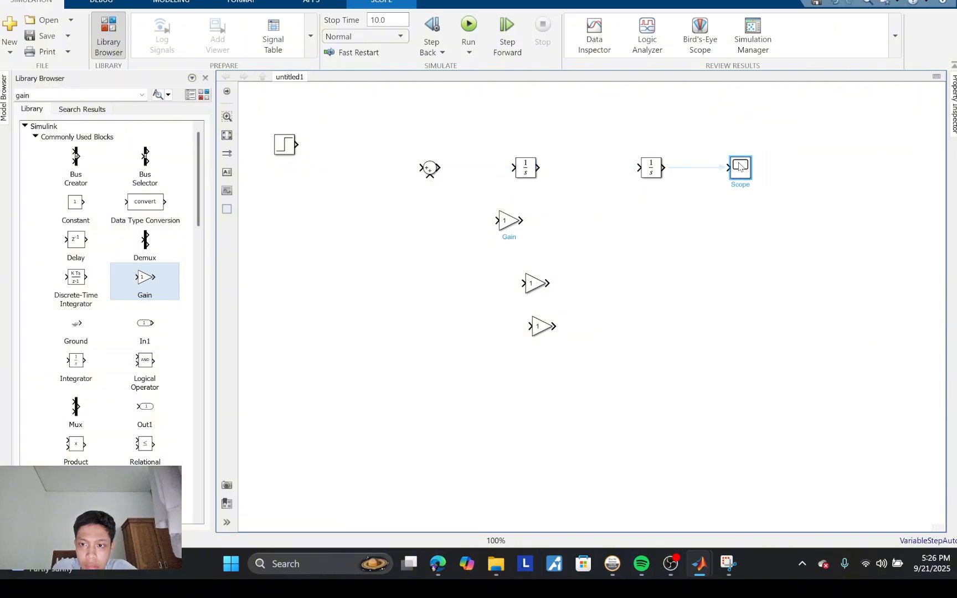
drag(514, 222, 373, 171)
click(370, 132)
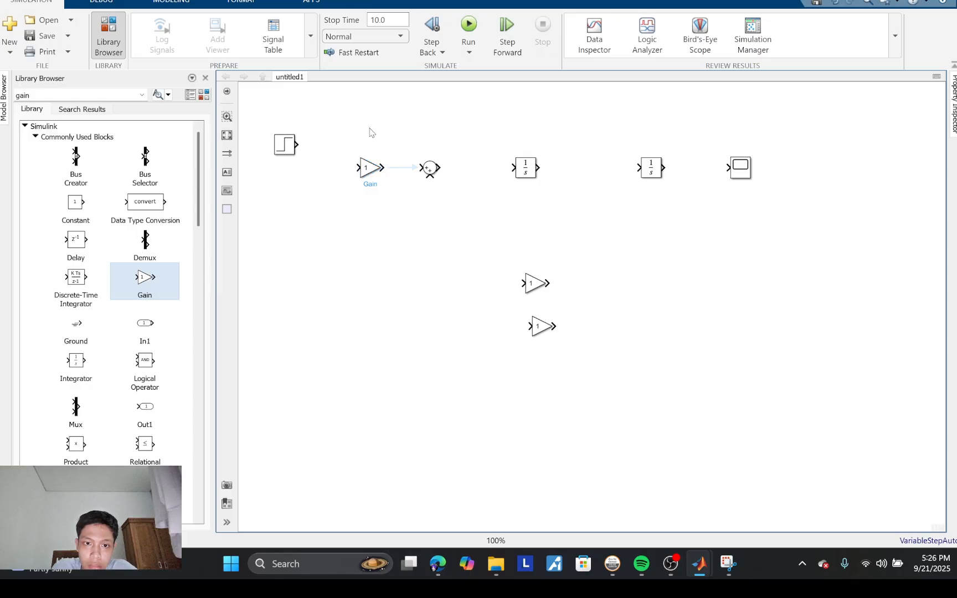
Step: Flip the two remaining Gain blocks below the Integrator so their outputs face left for the feedback paths
click(536, 286)
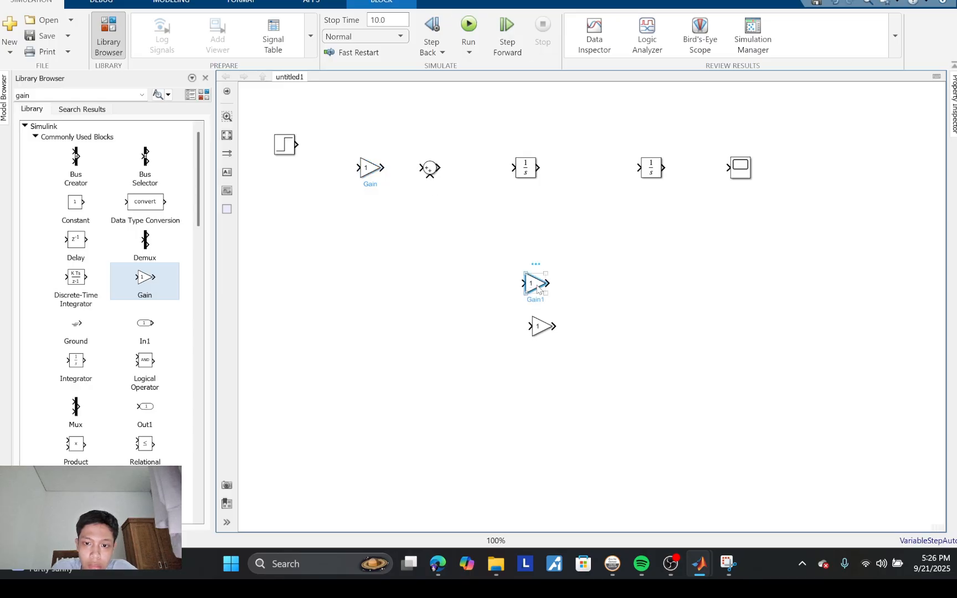
right_click(537, 286)
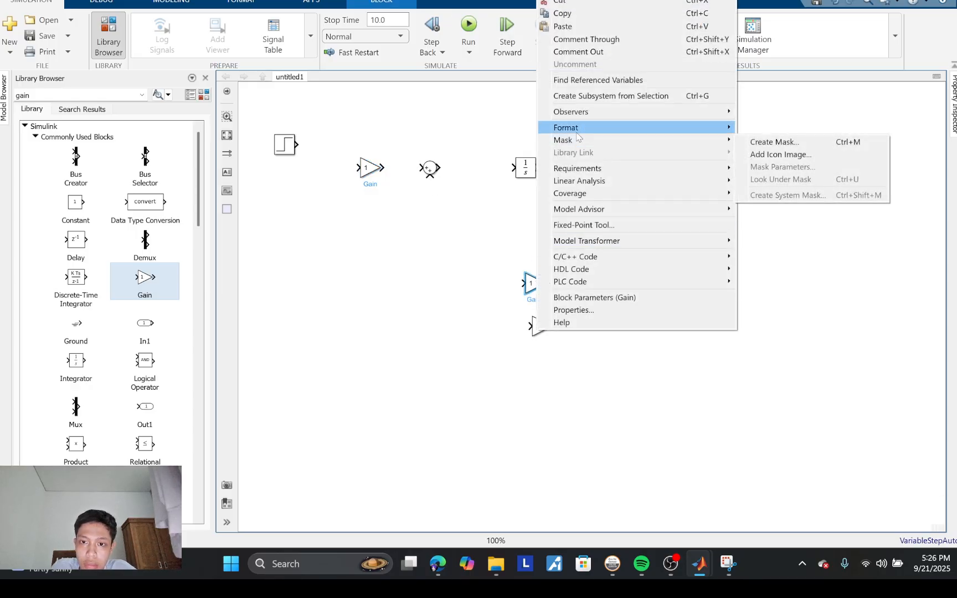
mouse_move(577, 133)
click(783, 217)
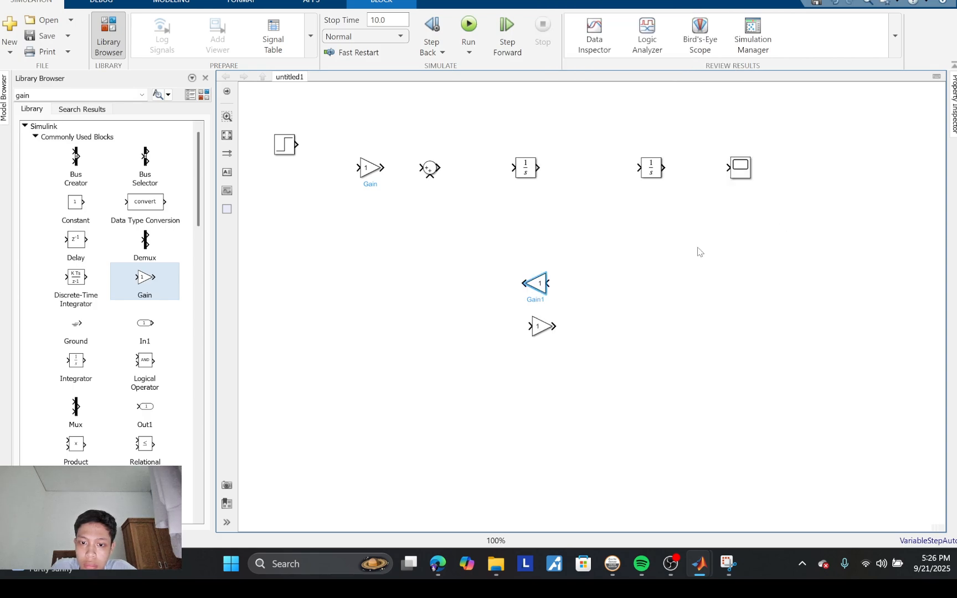
click(536, 323)
right_click(536, 324)
mouse_move(559, 131)
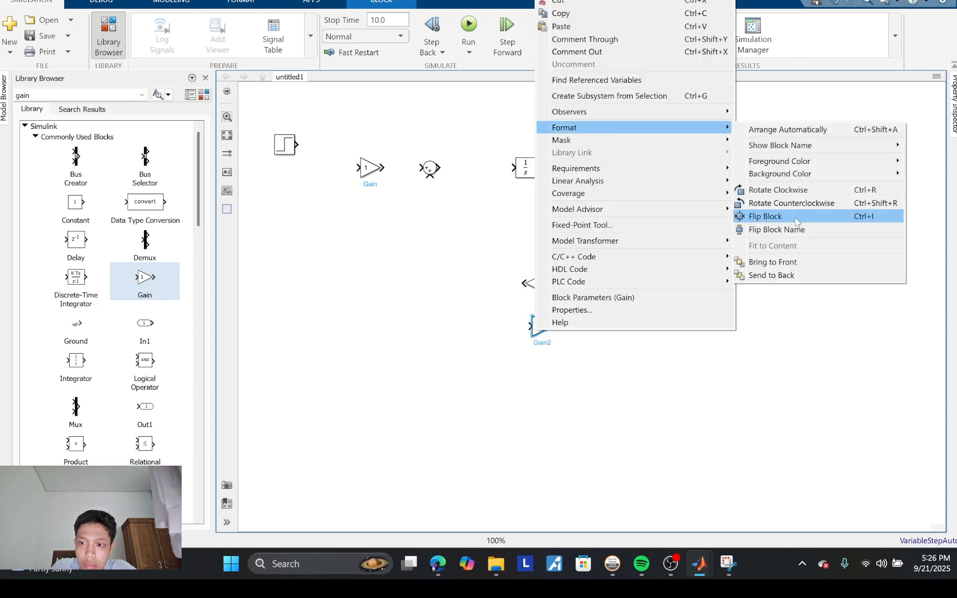
click(764, 216)
click(313, 333)
Step: Collapse the open library categories and connect the Step block through the first Gain to the Sum input
click(35, 137)
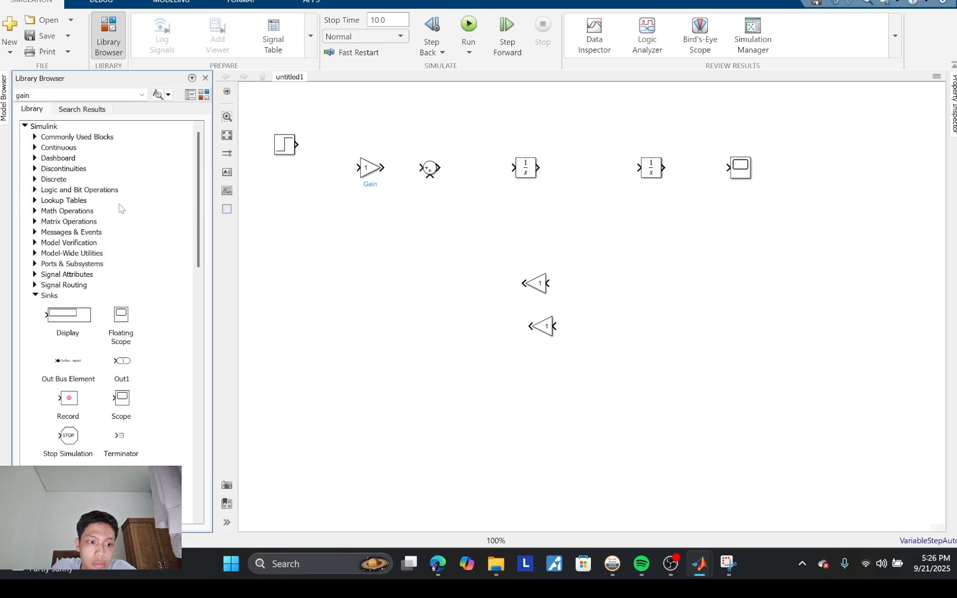
click(35, 297)
drag(298, 145, 421, 168)
Step: Set the Sum block's icon shape to rectangular and its list of signs to |+--
click(432, 170)
double_click(432, 170)
click(615, 146)
click(515, 161)
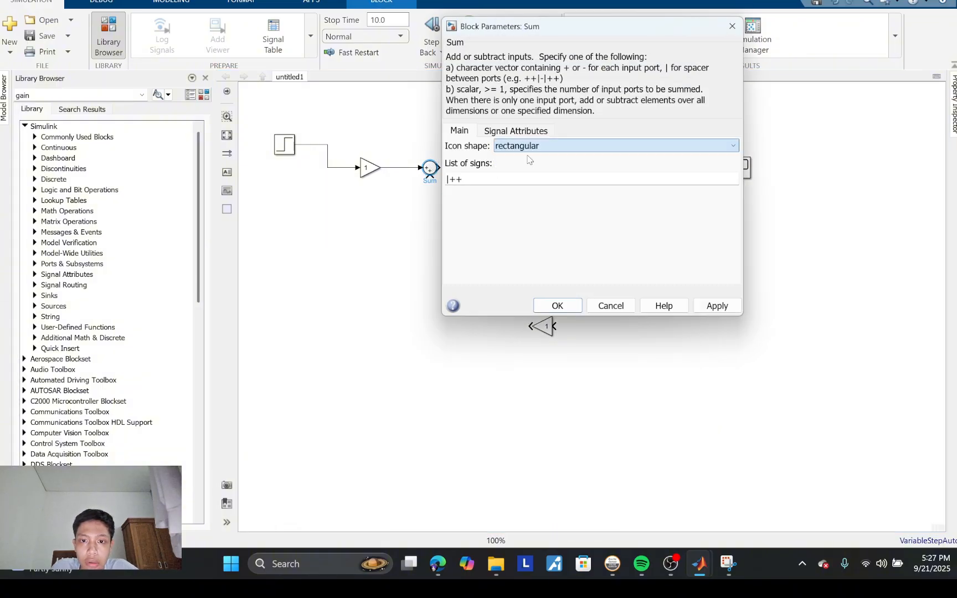
double_click(473, 174)
click(474, 174)
key(BackSpace)
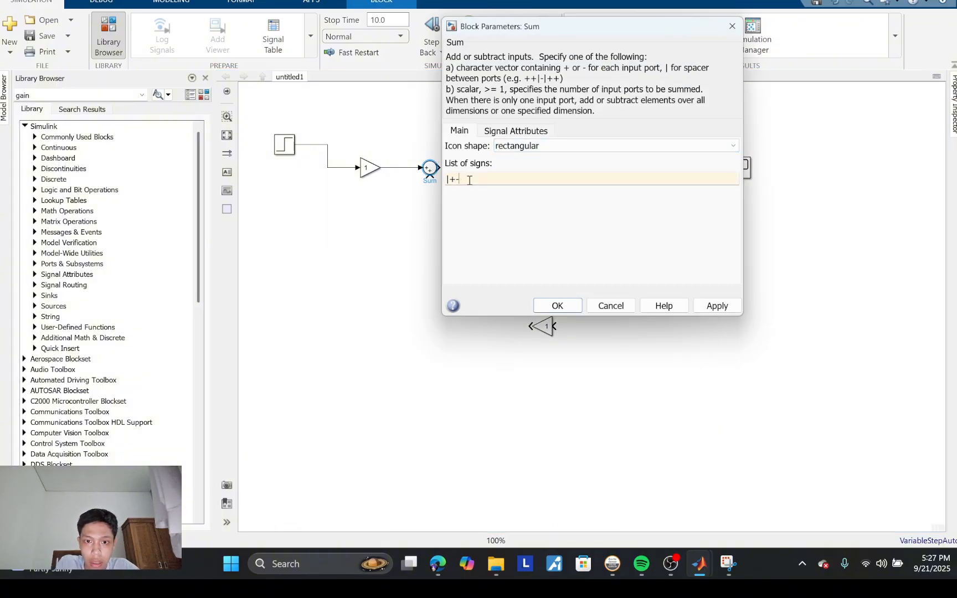
text(-)
click(545, 305)
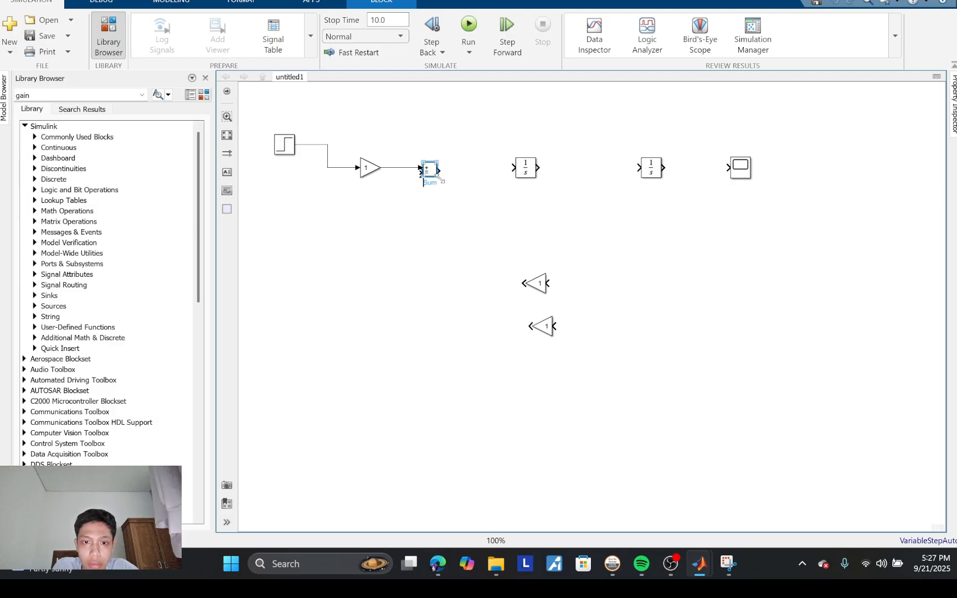
Step: Enlarge the Sum block and wire its output through a new Gain block and both Integrators, aligned in one row, to the Scope
mouse_move(442, 180)
mouse_down()
mouse_move(453, 197)
mouse_move(449, 219)
mouse_move(435, 172)
mouse_move(515, 167)
mouse_move(545, 179)
mouse_up()
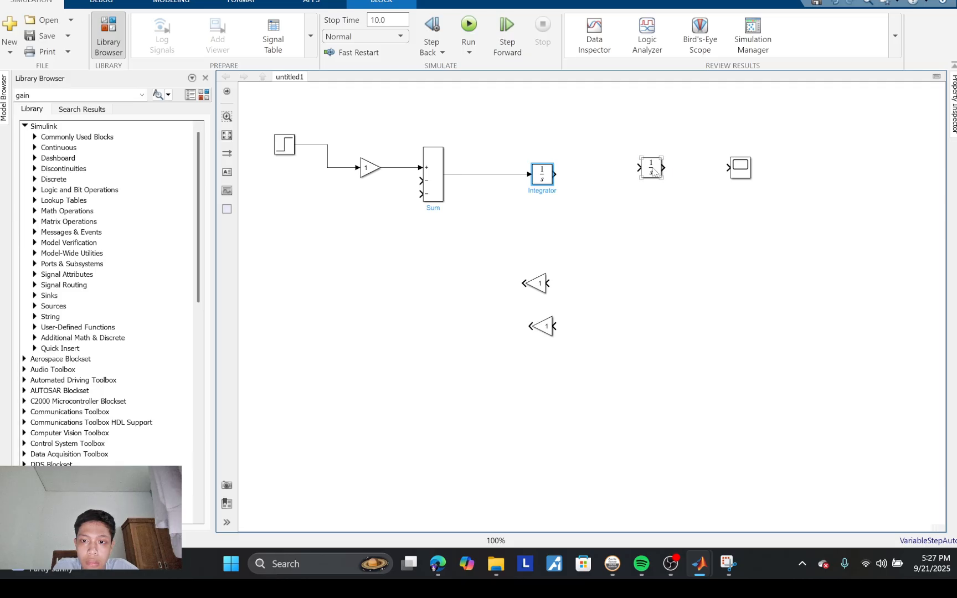
drag(655, 172, 644, 178)
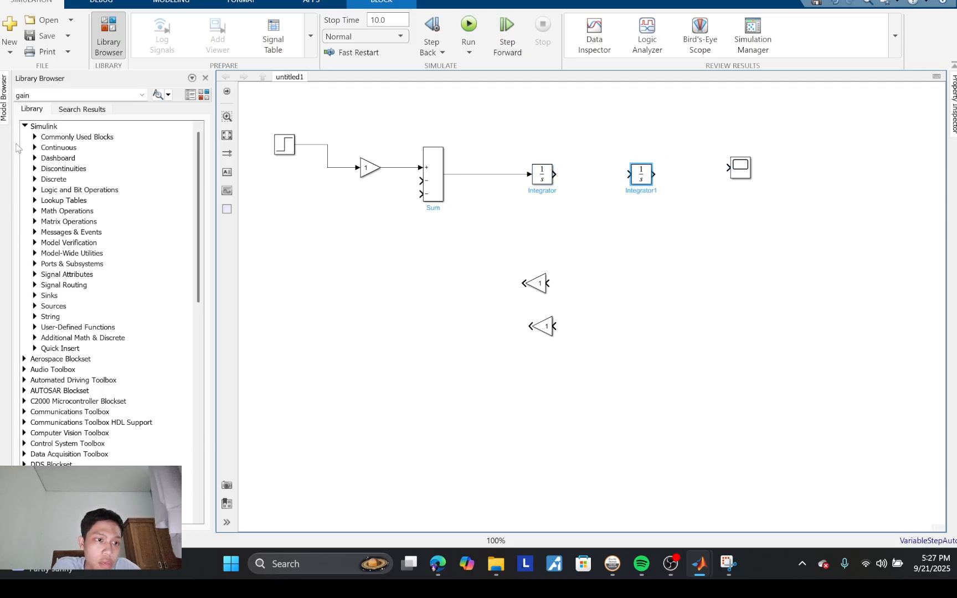
click(34, 137)
mouse_move(144, 277)
mouse_down()
mouse_move(492, 175)
mouse_move(556, 180)
mouse_move(722, 165)
mouse_move(747, 176)
mouse_up()
Step: Branch the first Integrator's output through the upper feedback Gain and the second's through the lower one to the Sum's two negative inputs
drag(548, 283, 600, 175)
drag(556, 326, 692, 174)
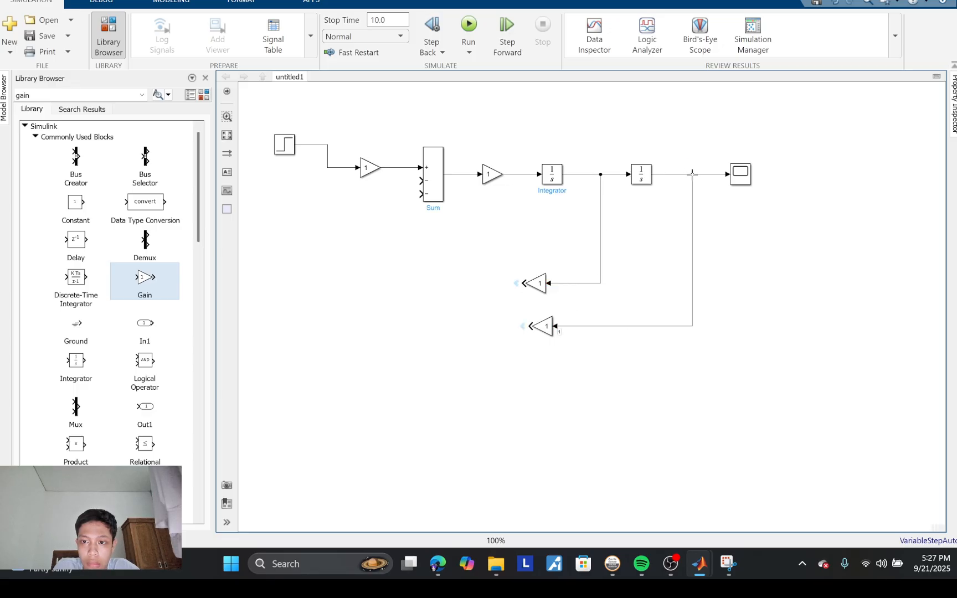
drag(519, 288, 384, 182)
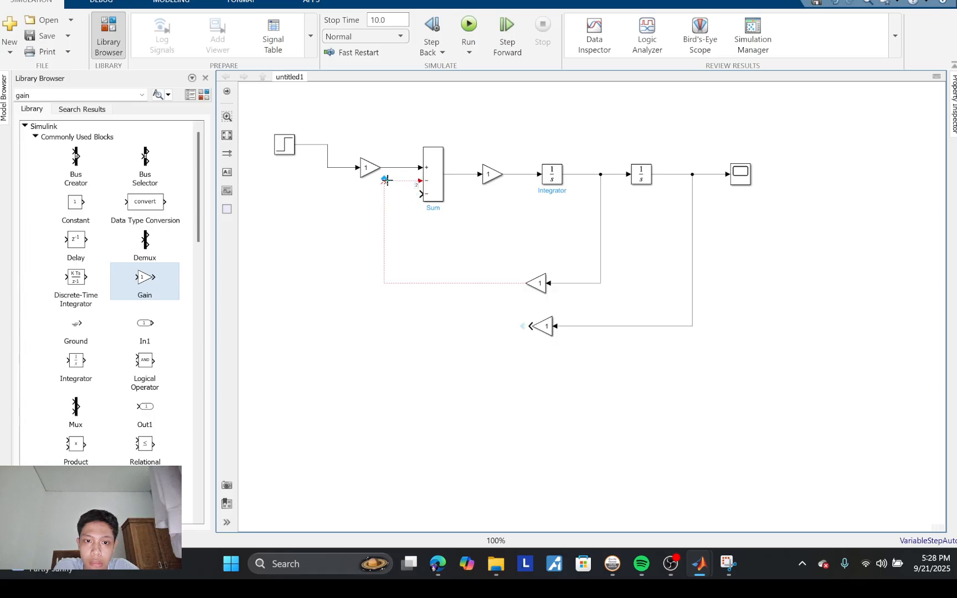
drag(529, 326, 419, 194)
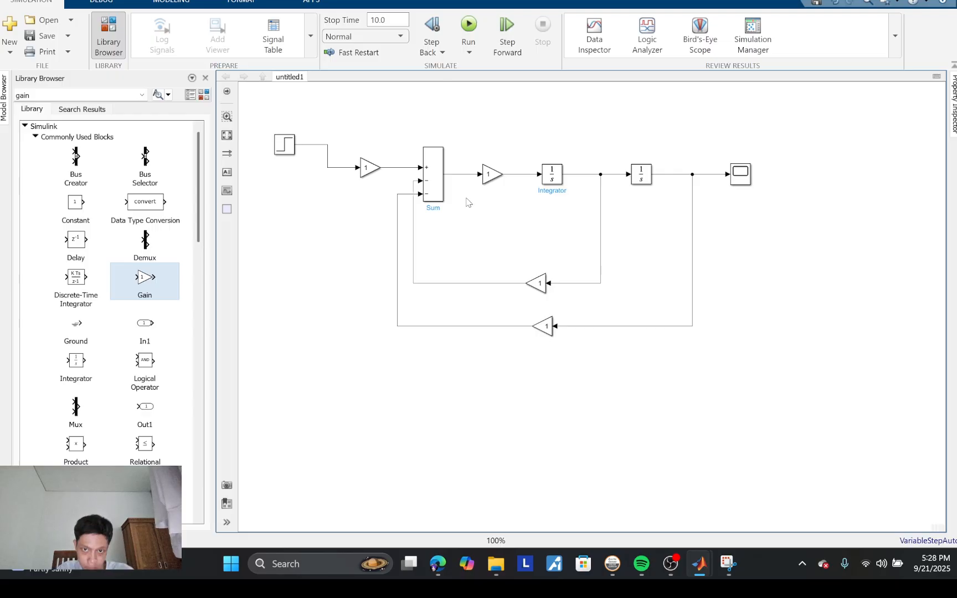
Step: Switch to the Snipping Tool and move the image of the mass-spring-damper equation below the top row of blocks
mouse_move(727, 562)
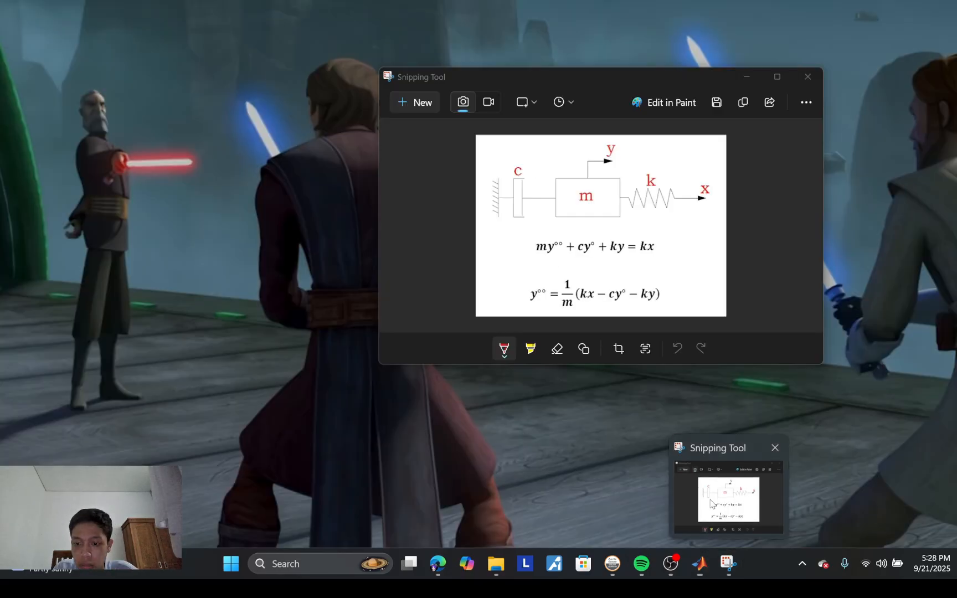
click(732, 501)
drag(538, 81, 485, 235)
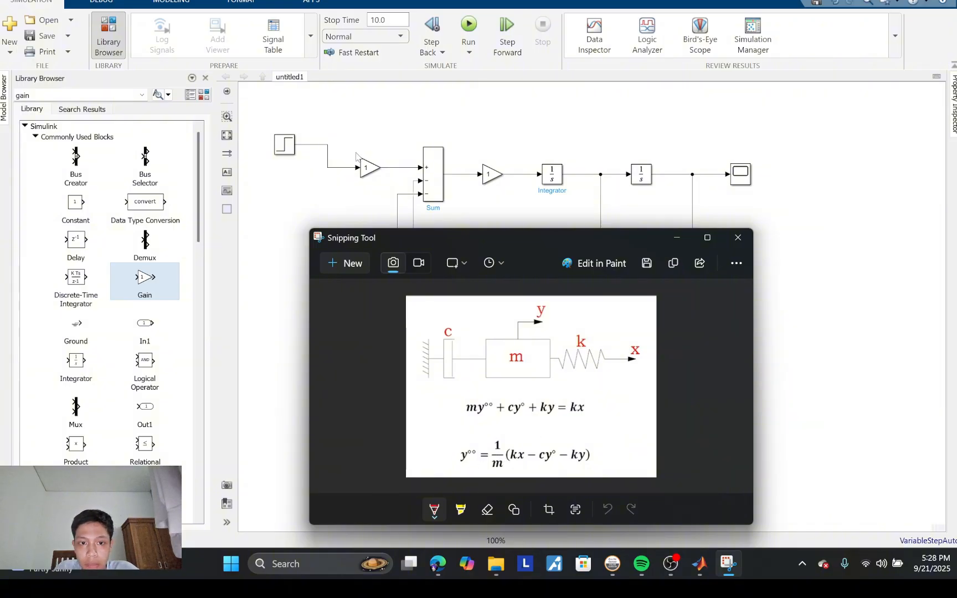
Step: Set the gain of the block between the Step and the Sum to k
double_click(367, 167)
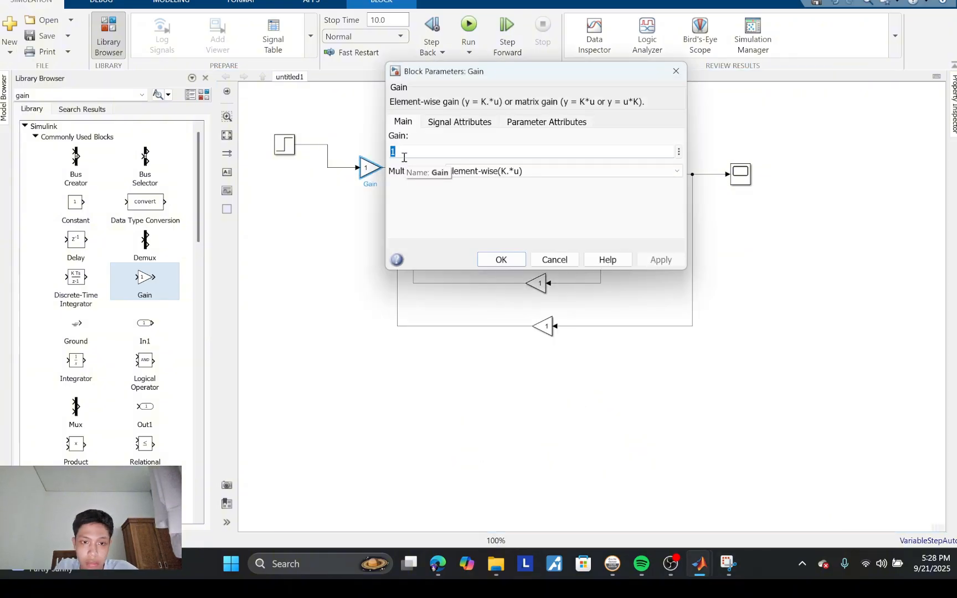
key(BackSpace)
text(K)
key(BackSpace)
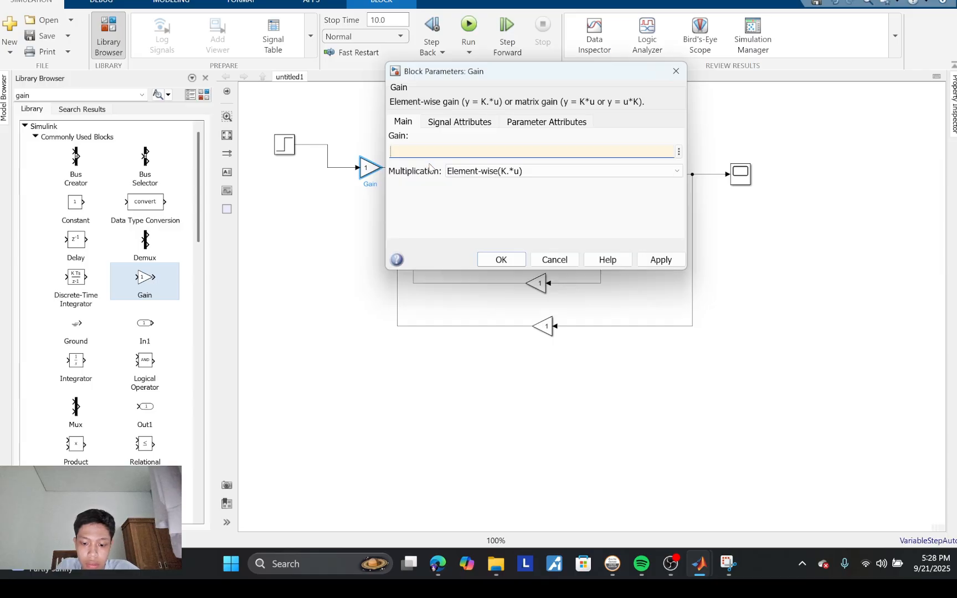
text(k)
click(630, 326)
click(501, 260)
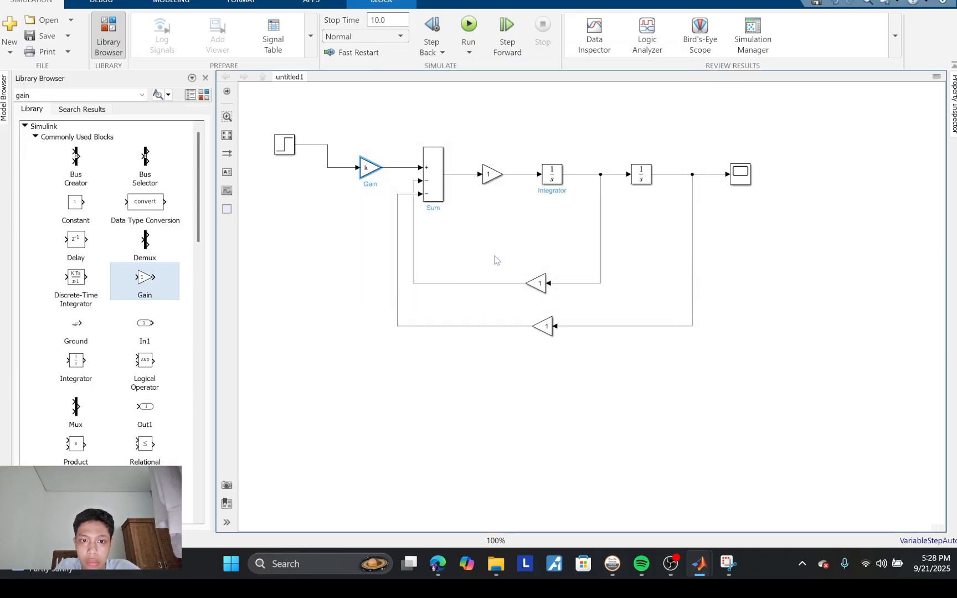
Step: Set the gain of the block between the Sum and the first Integrator to 1/m
double_click(490, 175)
key(BackSpace)
text(1/)
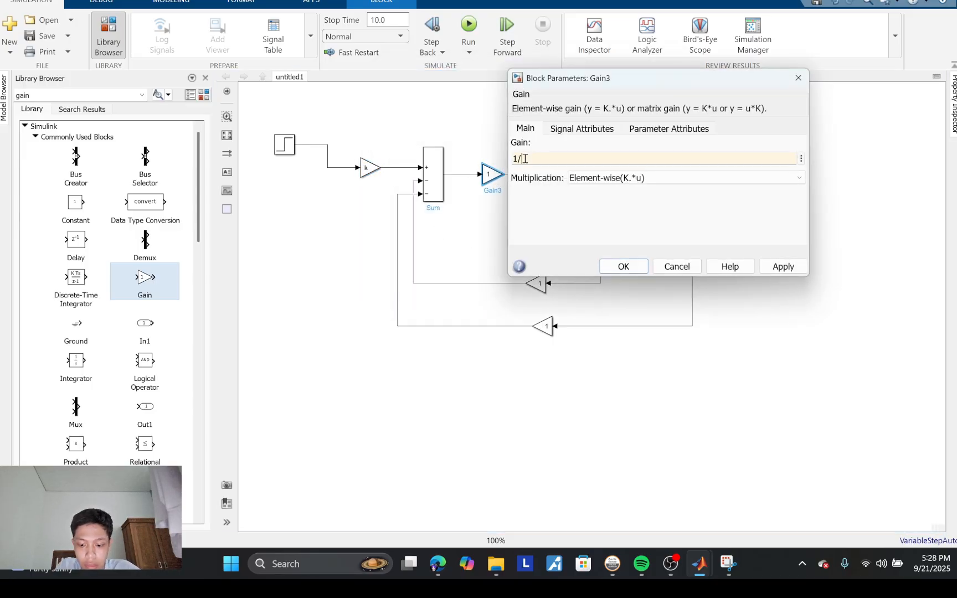
text(m)
click(658, 203)
click(621, 268)
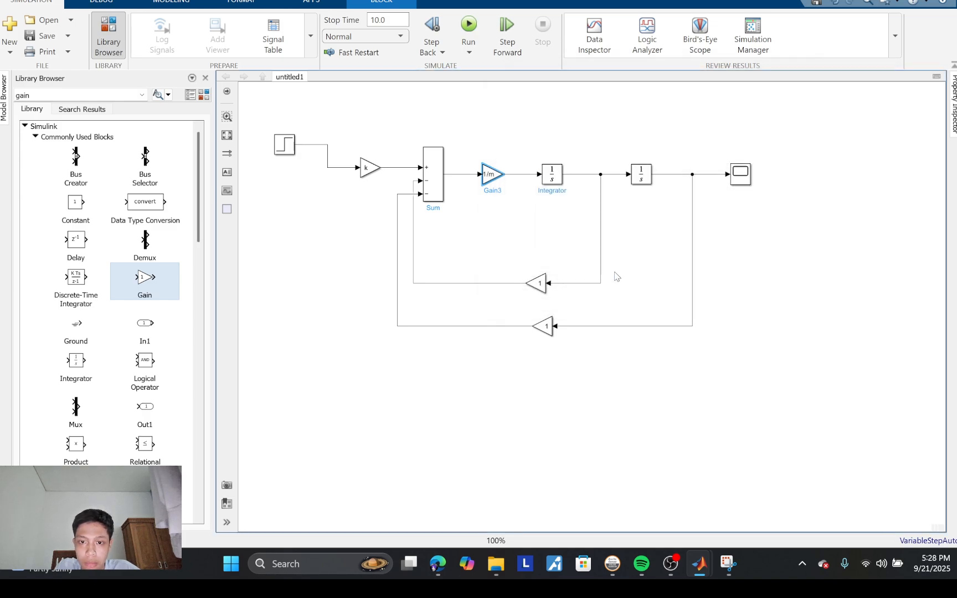
Step: Set the gain of the upper feedback block to lowercase c
double_click(537, 284)
text(c)
key(Return)
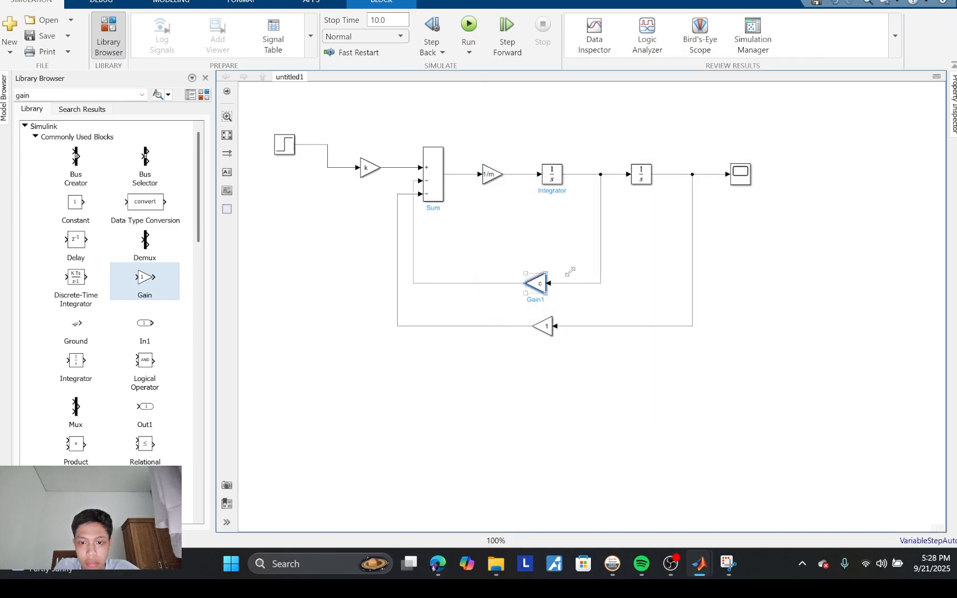
Step: Set the gain of the upper feedback block to capital C
double_click(537, 283)
key(BackSpace)
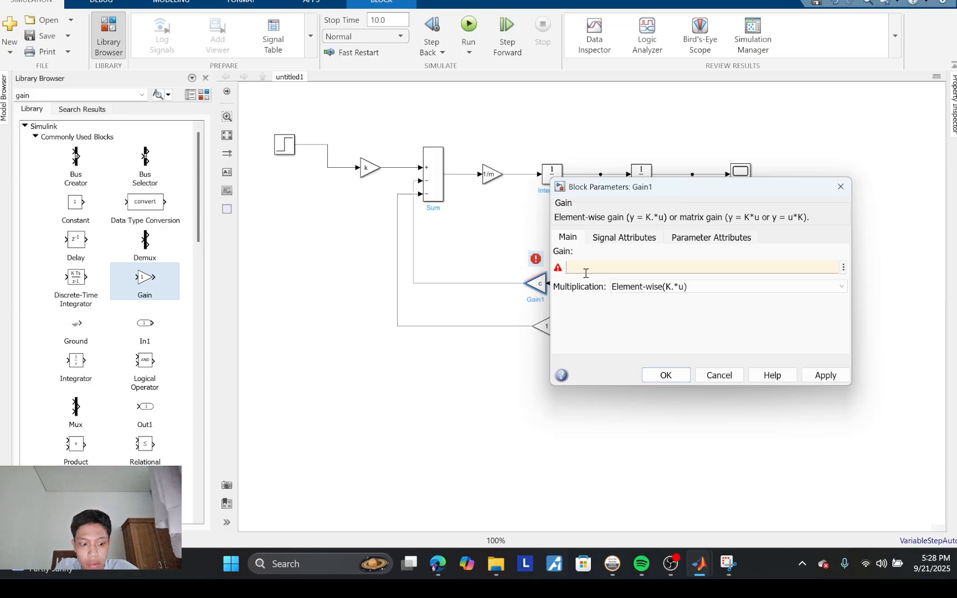
text(C)
click(666, 375)
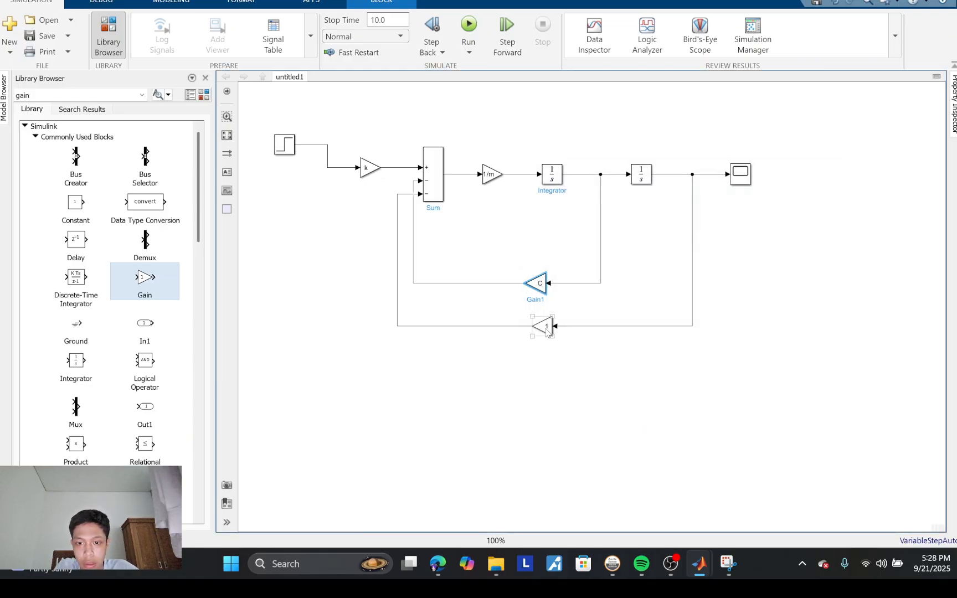
Step: Set the gain of the lower feedback block to m
double_click(546, 326)
text(m)
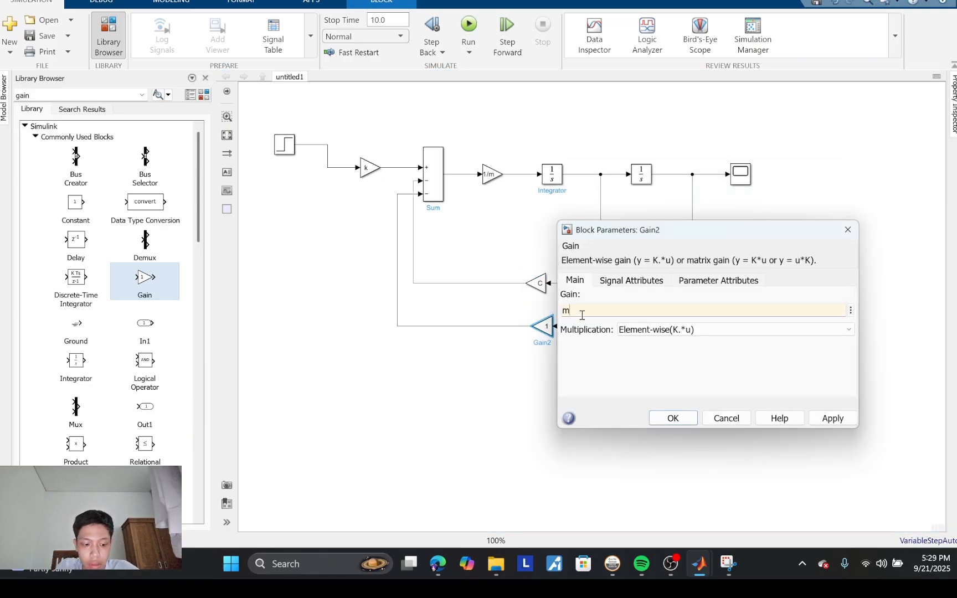
click(673, 420)
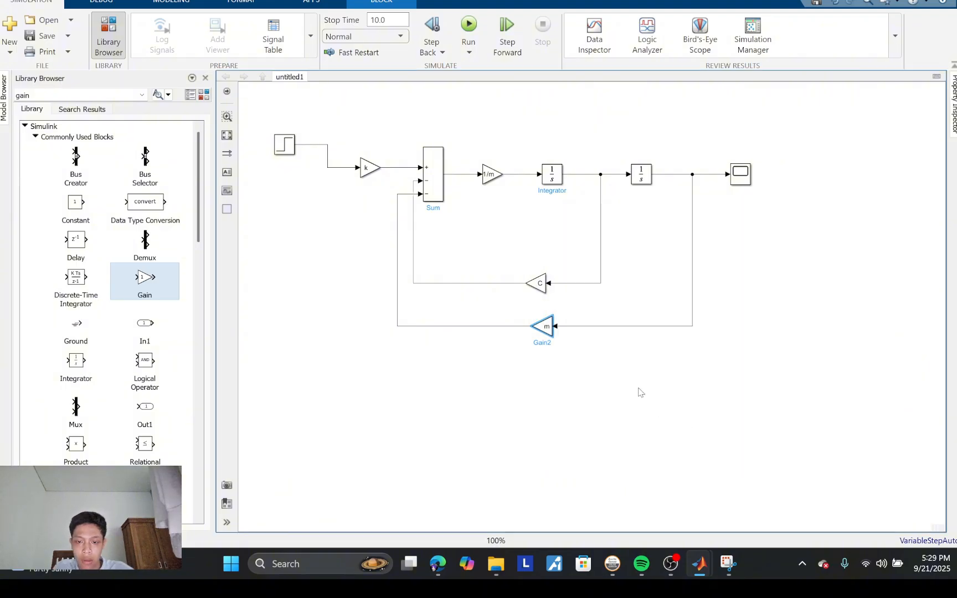
Step: Set the gain of the lower feedback block to k and align the block directly beneath the C gain
double_click(543, 333)
key(BackSpace)
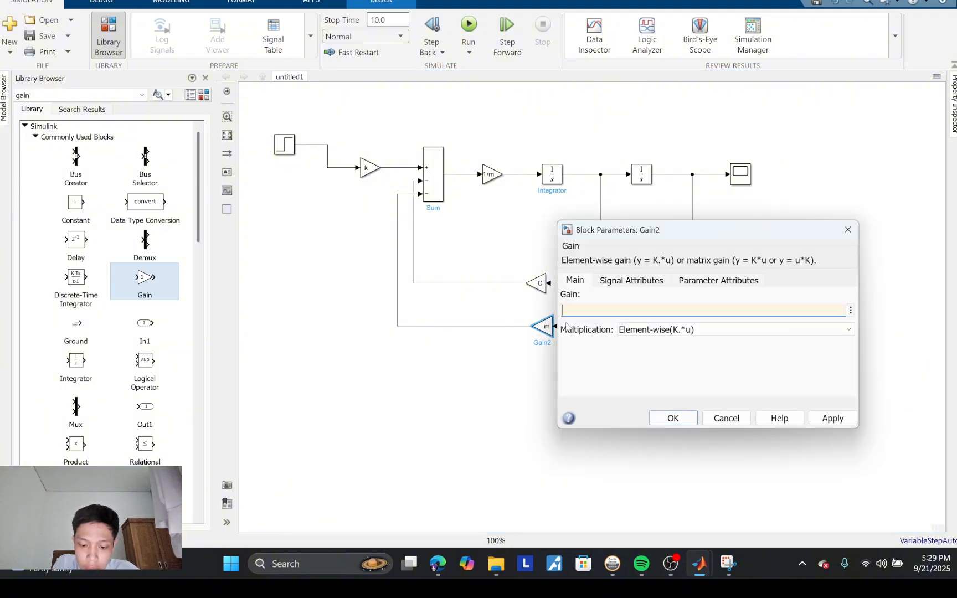
text(k)
click(503, 376)
click(672, 418)
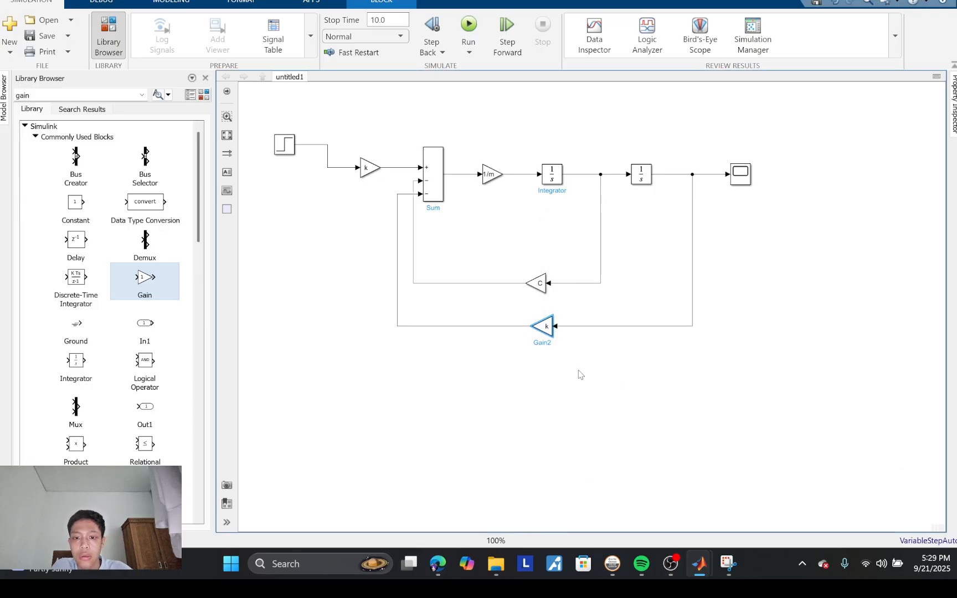
click(576, 371)
drag(548, 327, 540, 330)
click(576, 311)
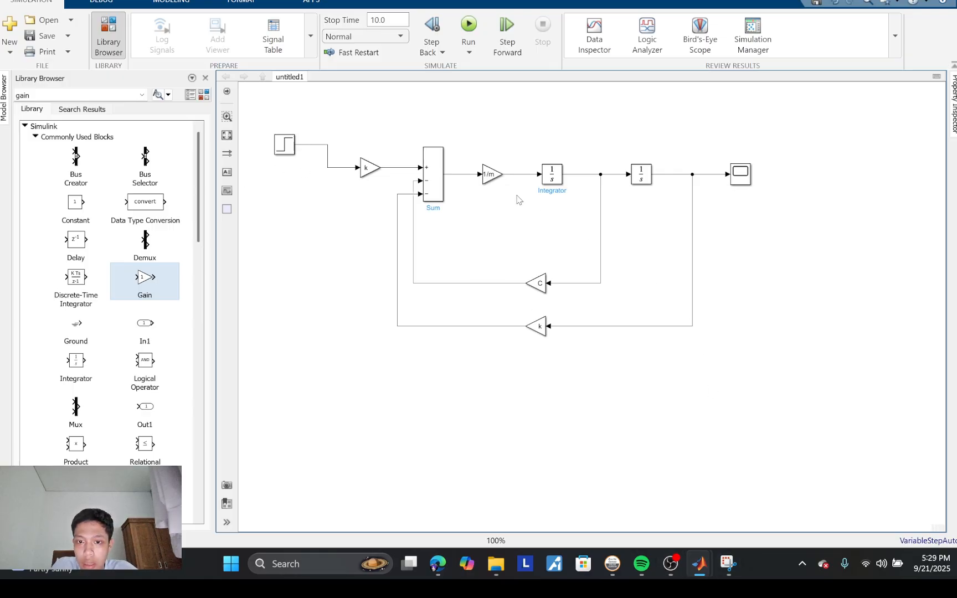
Step: Switch to the Snipping Tool, narrow its window and place it beside the block diagram so both can be compared
mouse_move(739, 566)
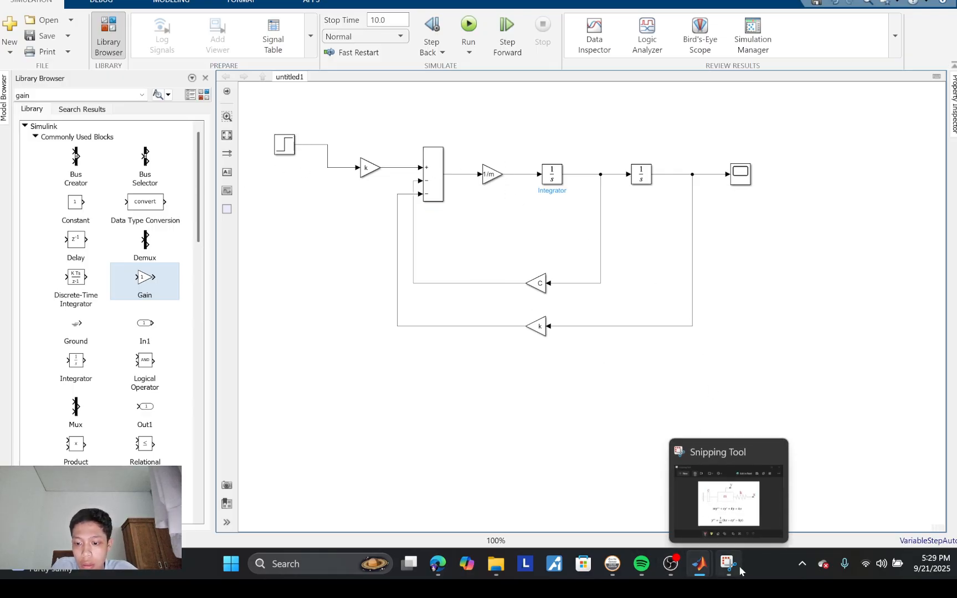
click(719, 508)
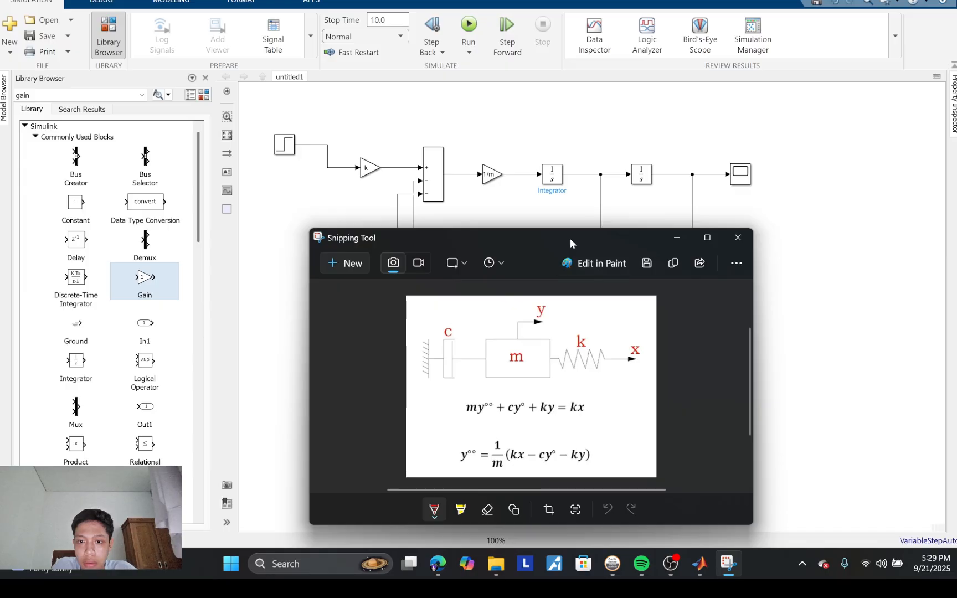
drag(570, 239, 481, 192)
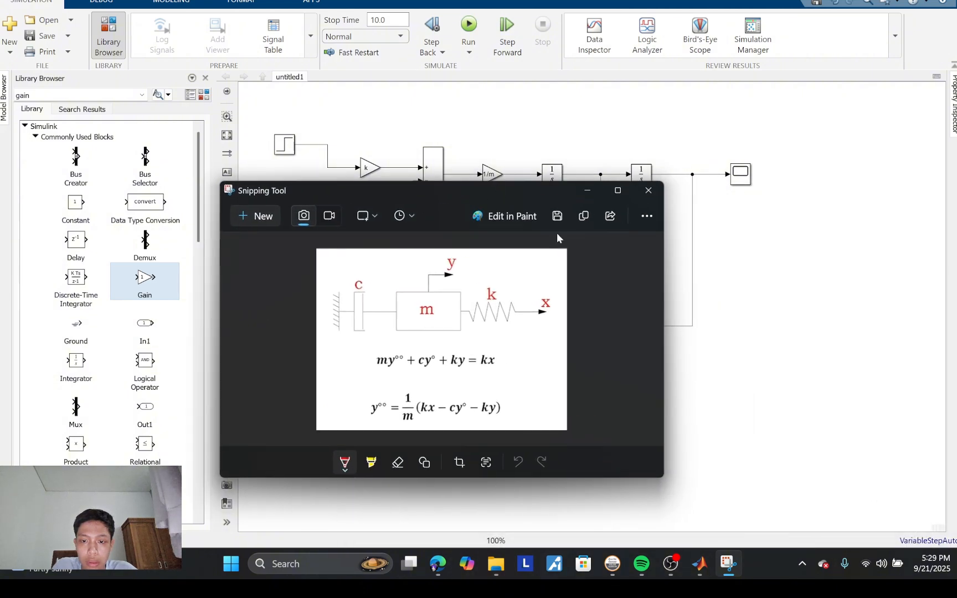
drag(664, 303, 516, 303)
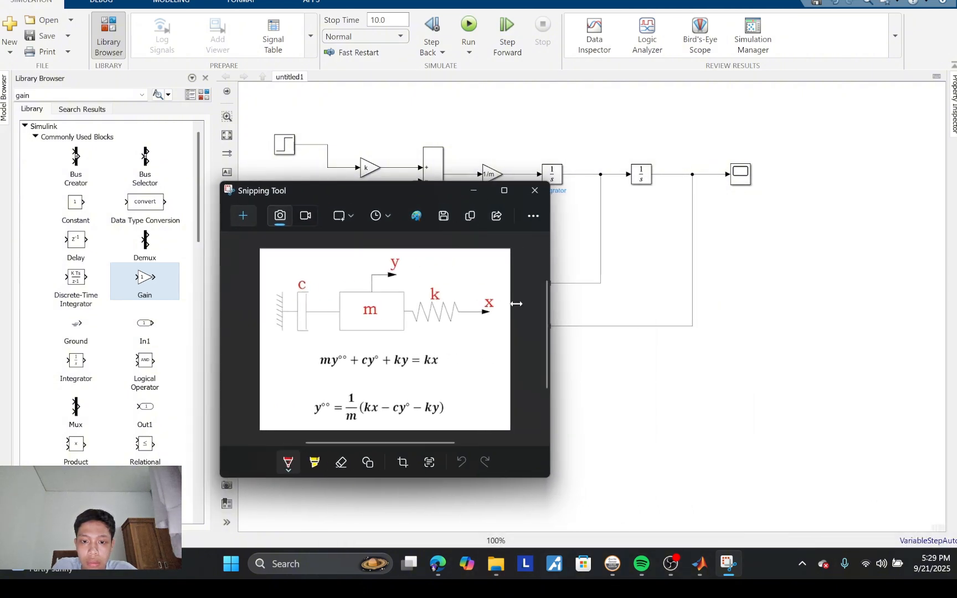
drag(441, 191, 837, 229)
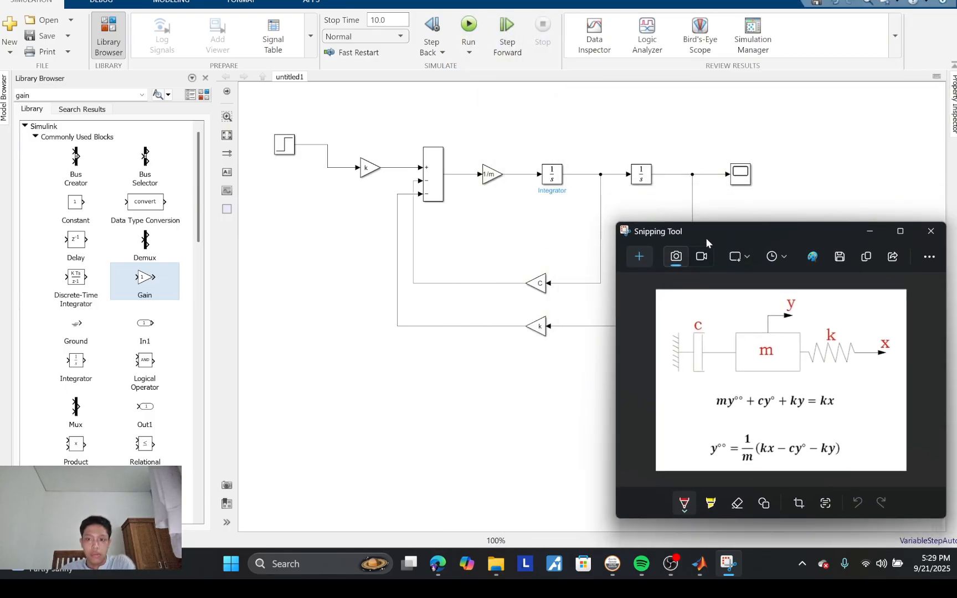
drag(709, 235, 136, 203)
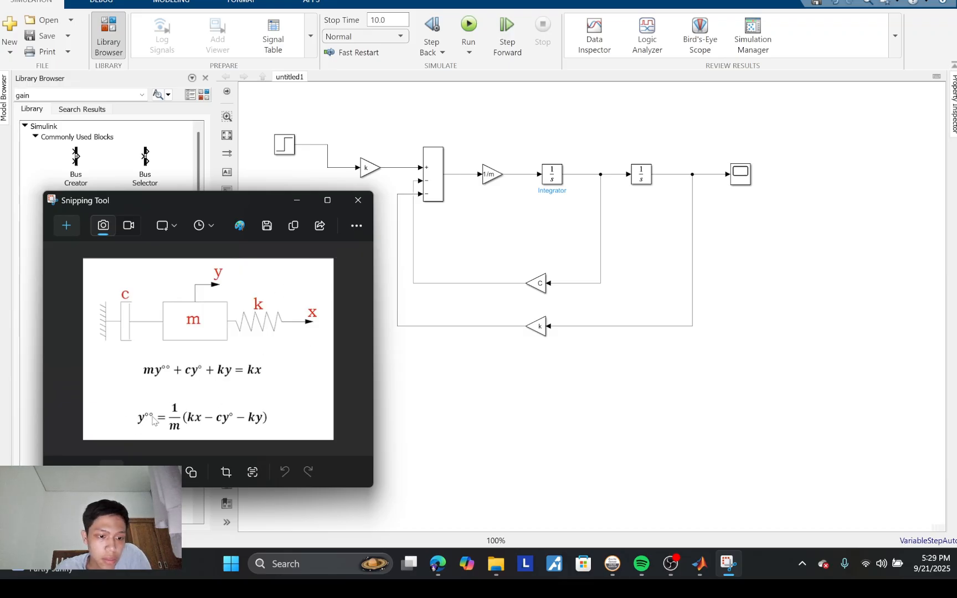
Step: Examine the equation of motion and its form solved for y°° in the image against the block diagram
scroll(153, 420, up, 1)
scroll(207, 404, up, 2)
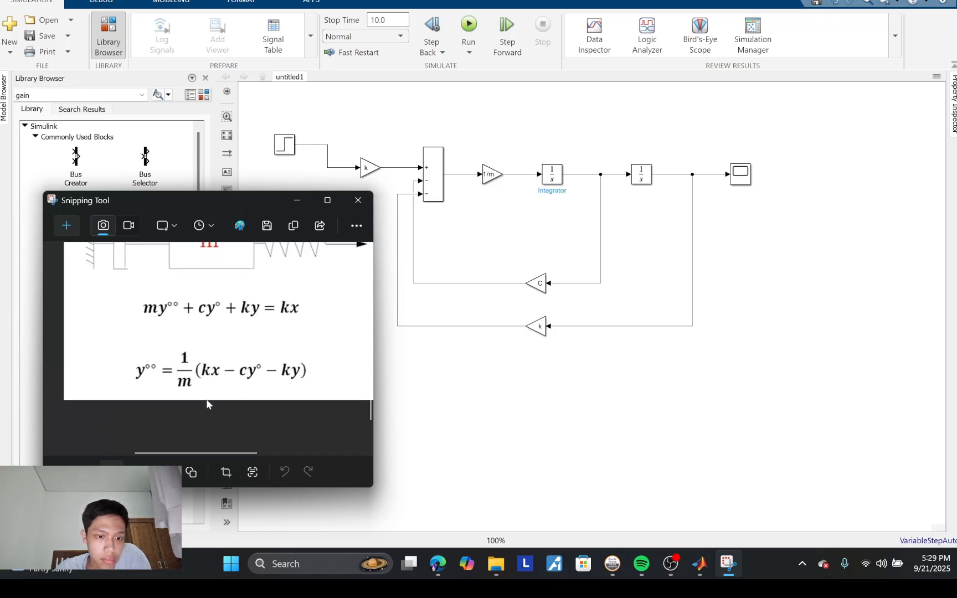
scroll(208, 403, up, 1)
right_click(268, 382)
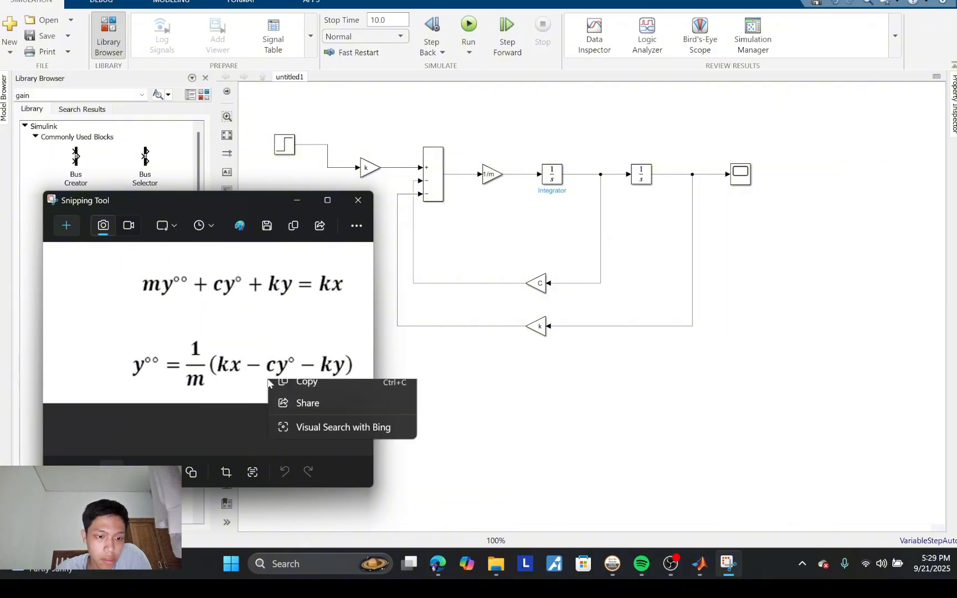
click(256, 313)
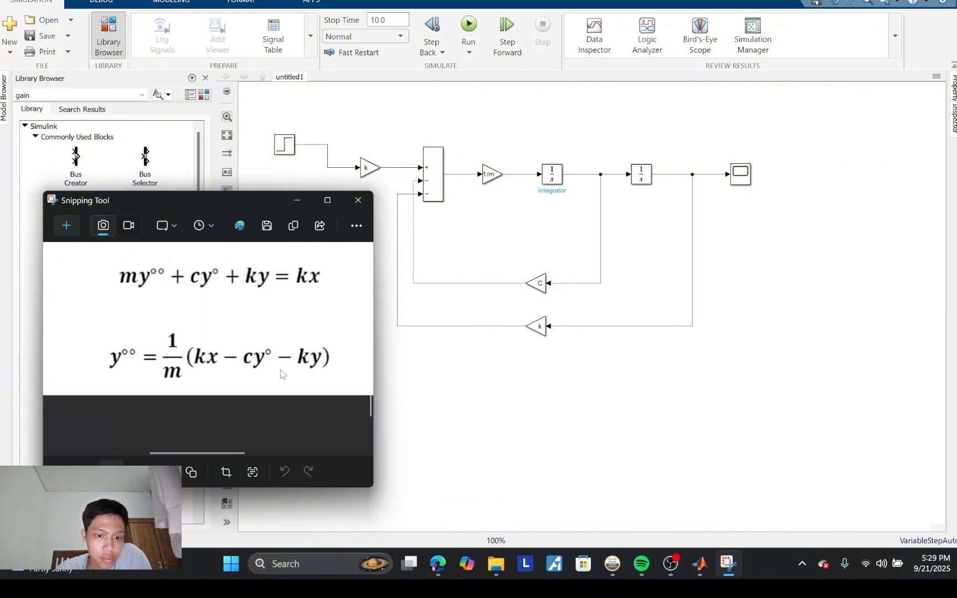
scroll(281, 374, up, 2)
scroll(281, 374, up, 1)
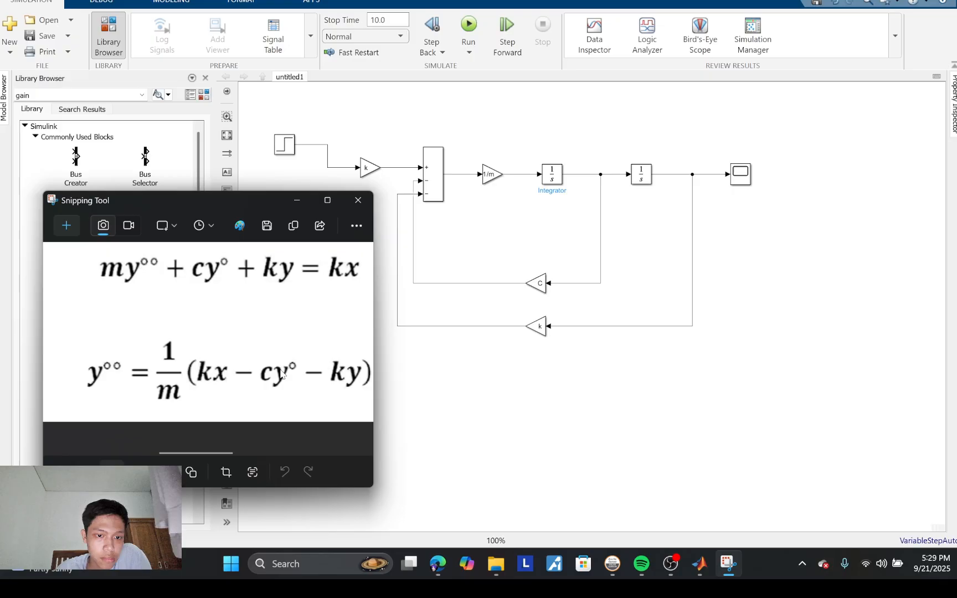
right_click(299, 400)
click(272, 360)
scroll(273, 360, down, 2)
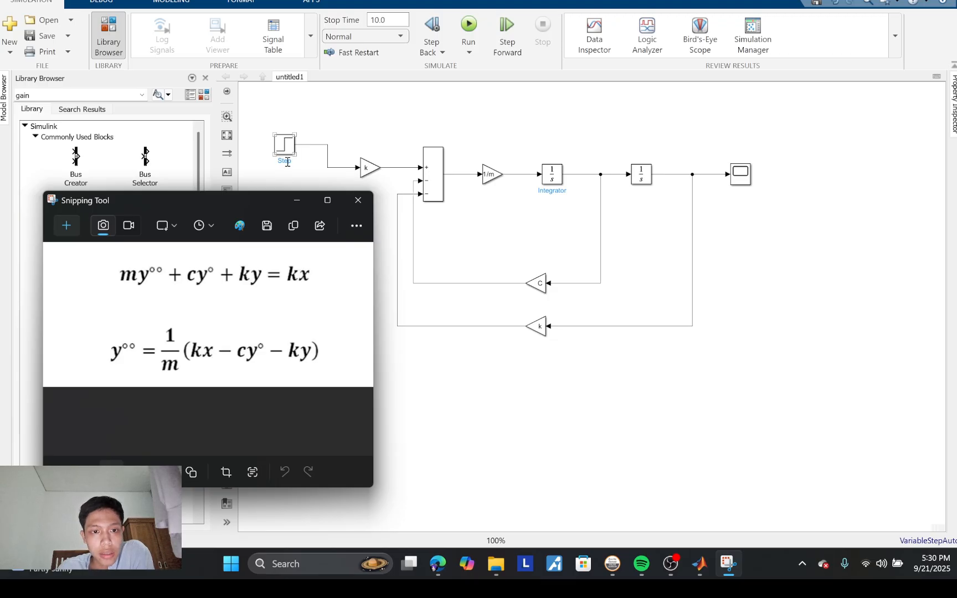
Step: Rename the Step block X
double_click(287, 161)
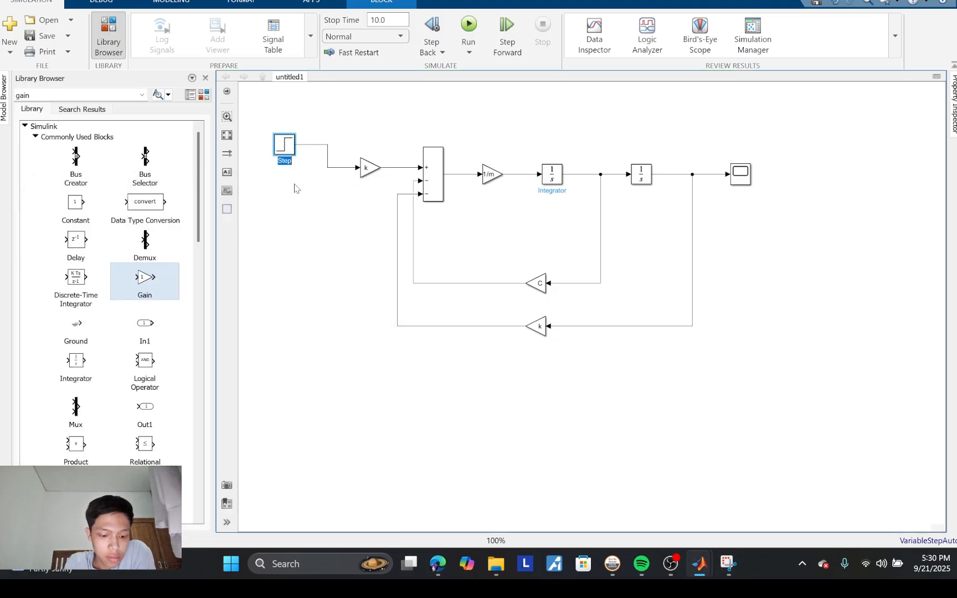
key(BackSpace)
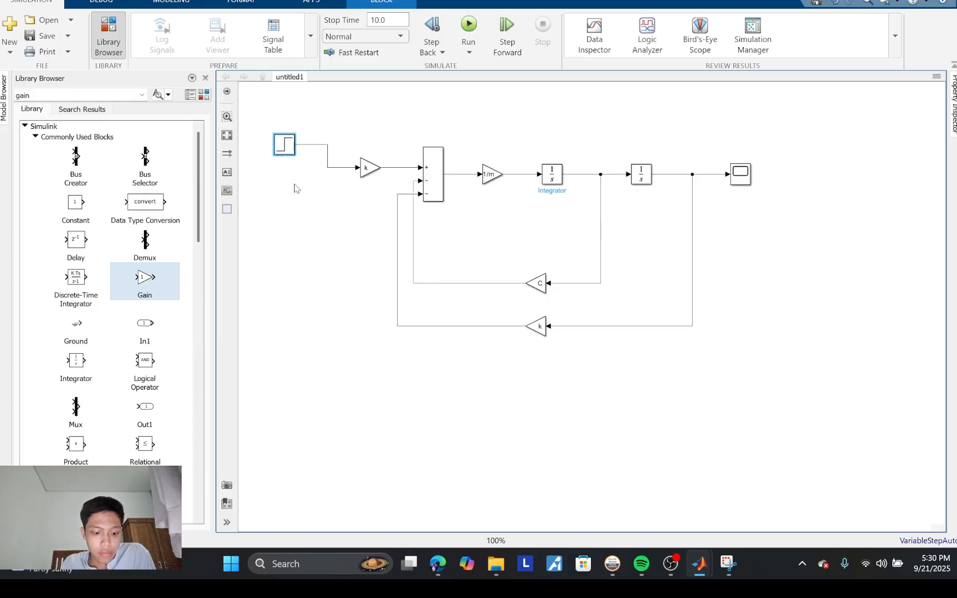
click(336, 221)
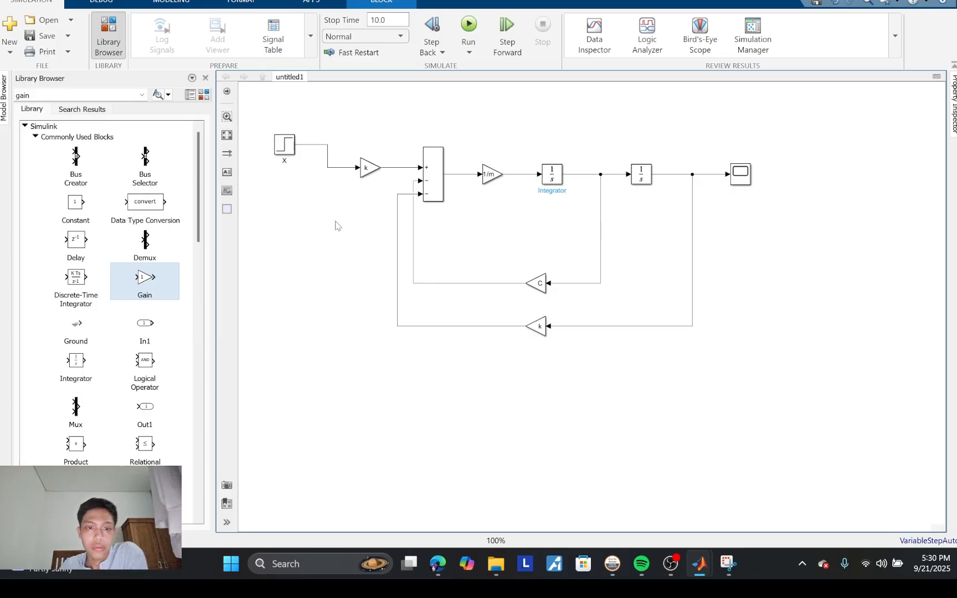
Step: Switch to the Snipping Tool and compare each term of the y°° equation with the gains, sum inputs and feedback loops in the diagram
mouse_move(728, 564)
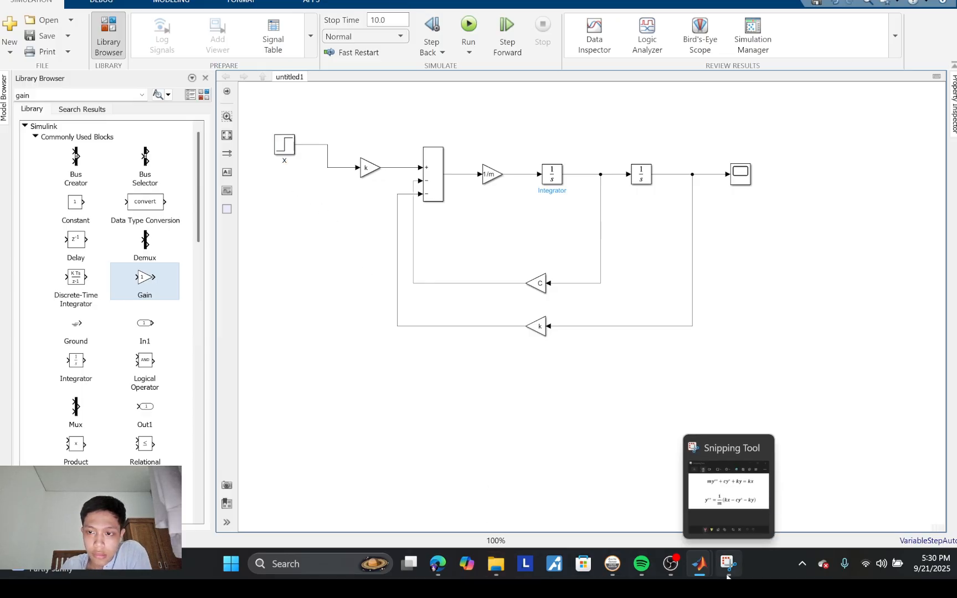
click(726, 508)
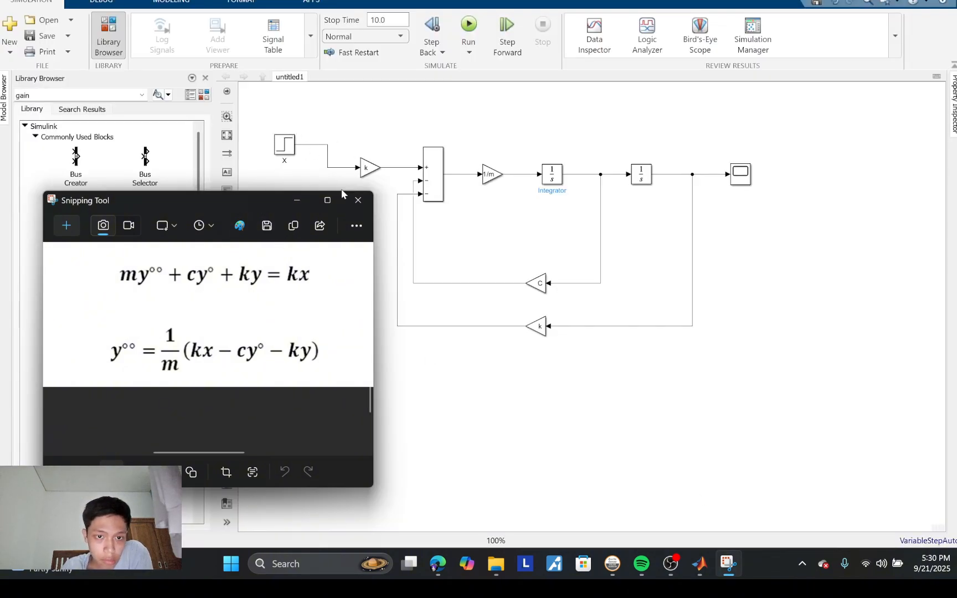
click(364, 176)
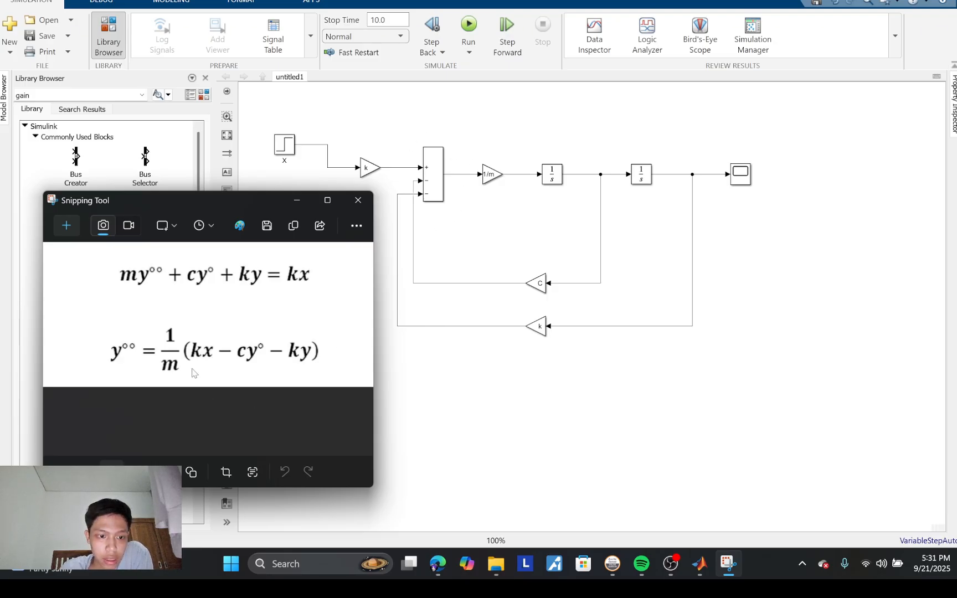
click(424, 183)
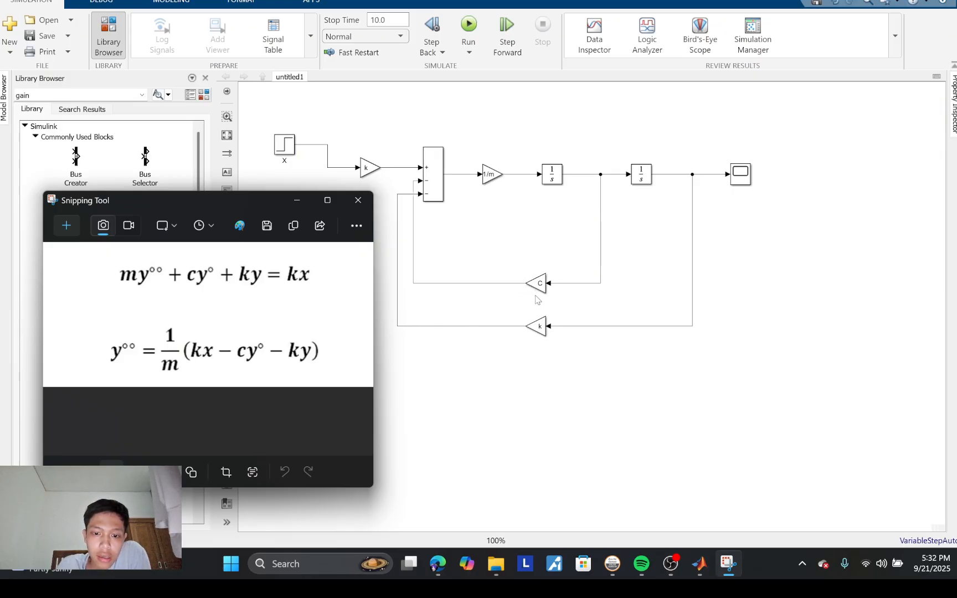
click(426, 183)
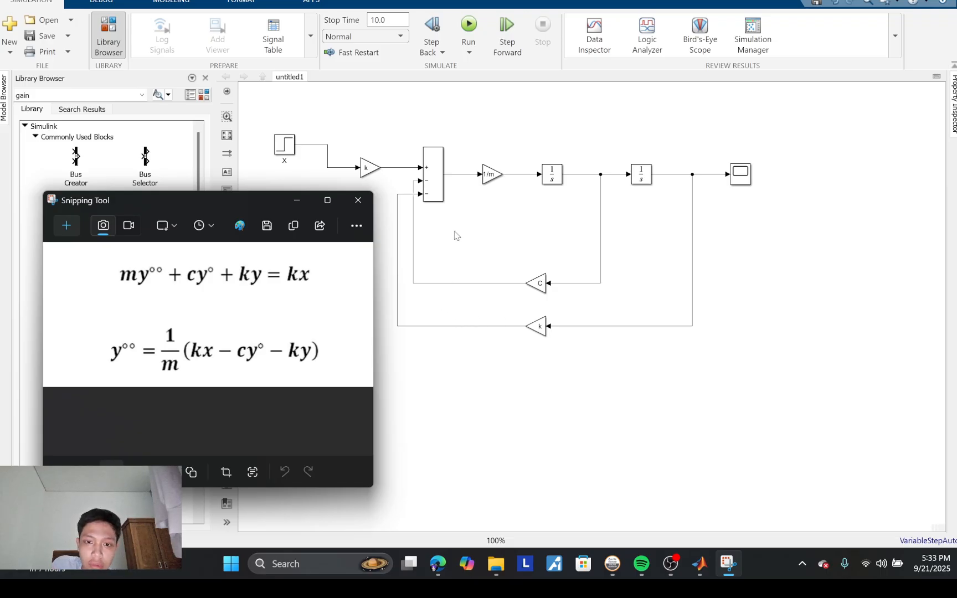
Step: Run the simulation with stop time 10.0 and view the response in the Scope, moving its window clear of the block diagram
click(468, 29)
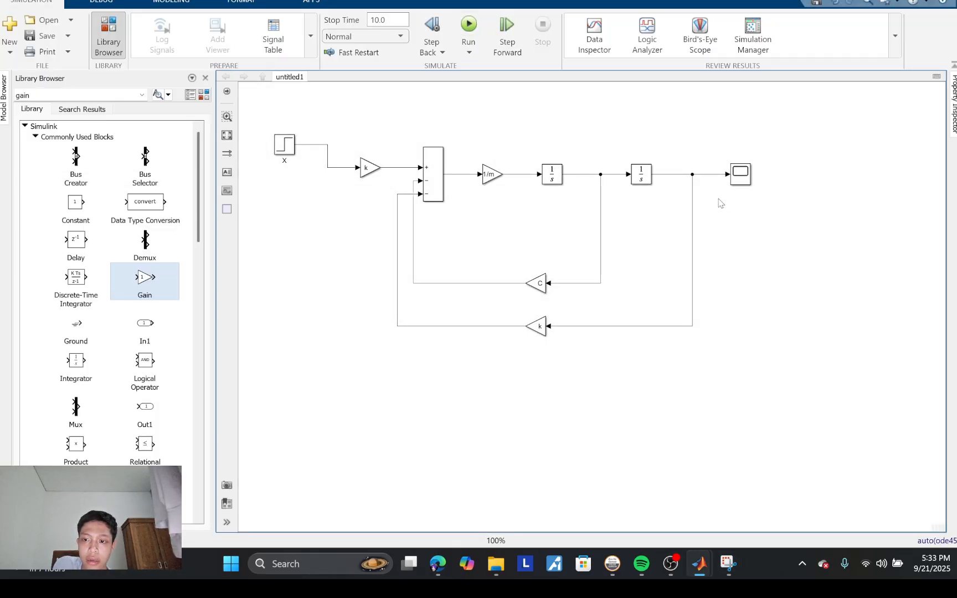
click(745, 173)
click(745, 174)
double_click(741, 174)
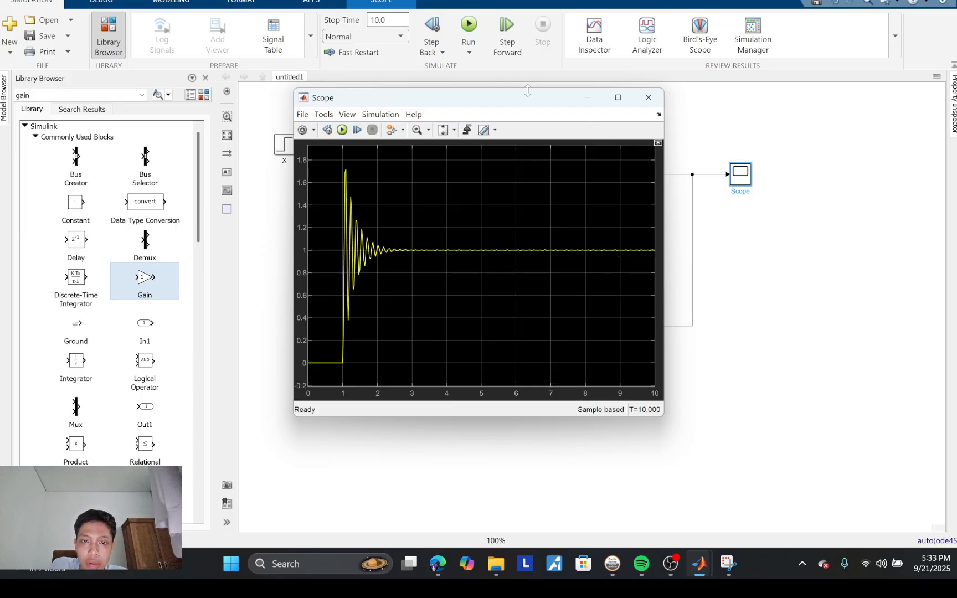
drag(533, 96, 836, 212)
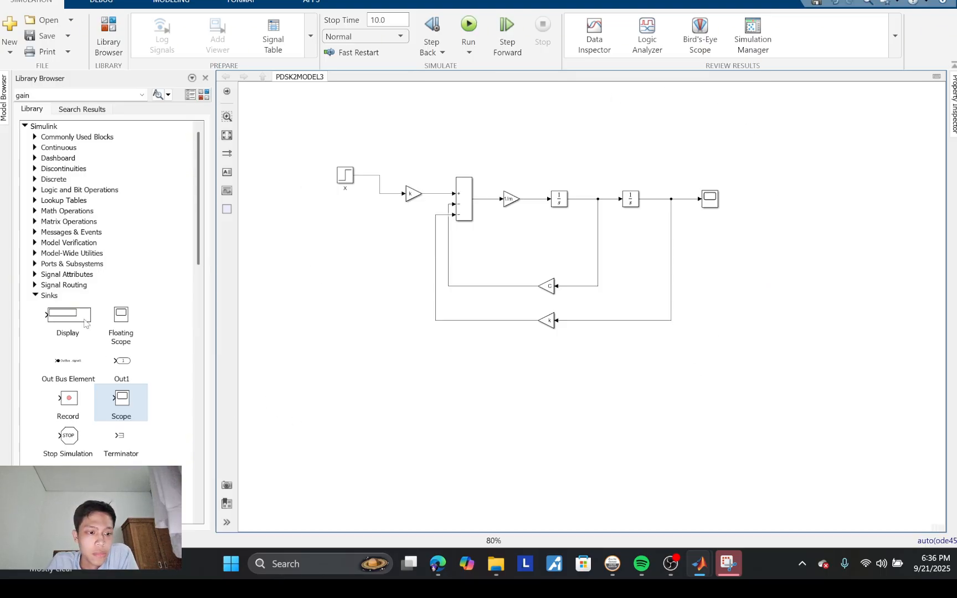
Step: Add two Scope blocks from the Sinks library, one below and one above the existing Scope
click(128, 407)
drag(128, 407, 725, 282)
drag(133, 411, 723, 132)
click(39, 298)
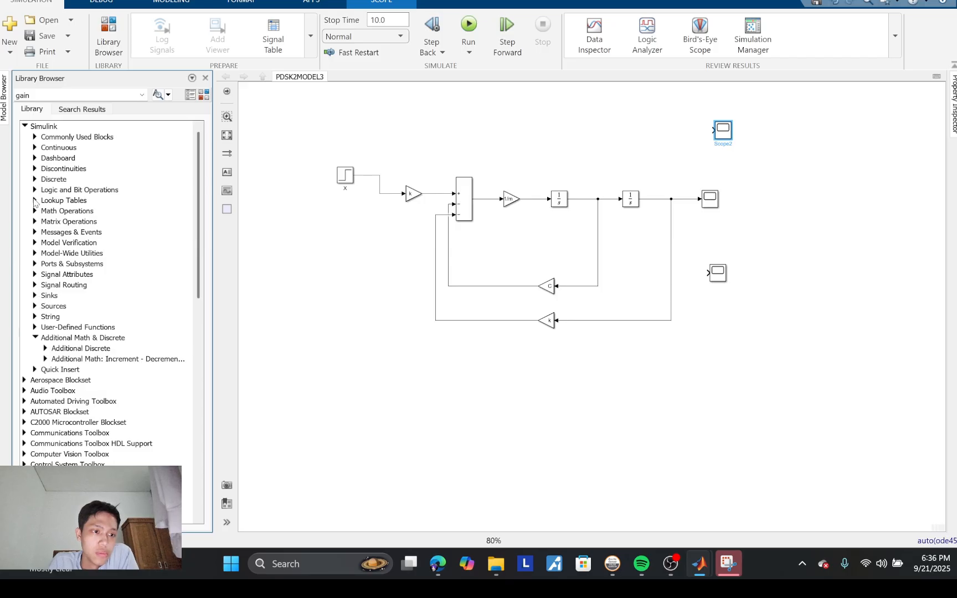
Step: Add a Transfer Fcn block above the integrators and wire it between a branch of the X step signal and the upper Scope
click(34, 148)
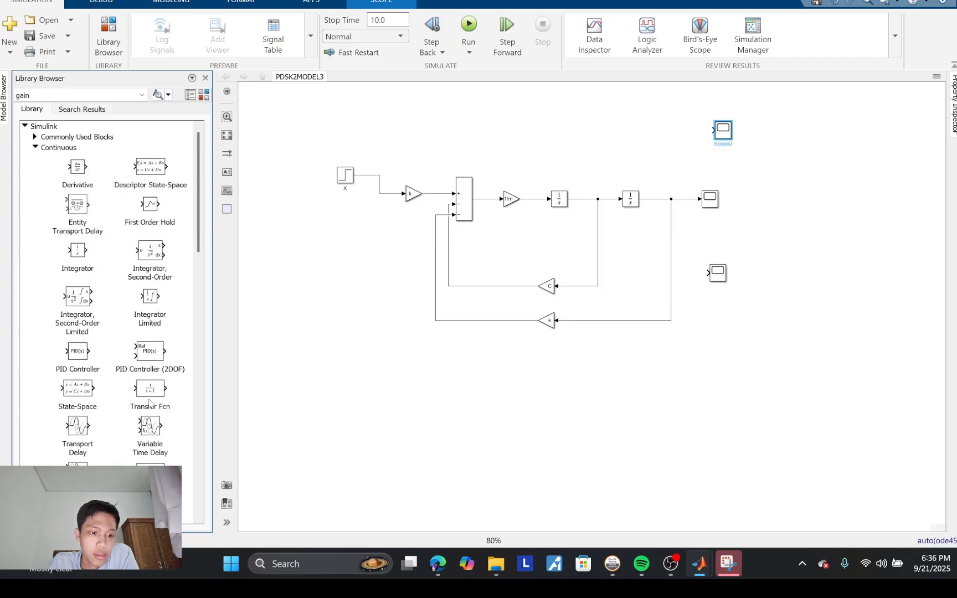
drag(150, 403, 574, 126)
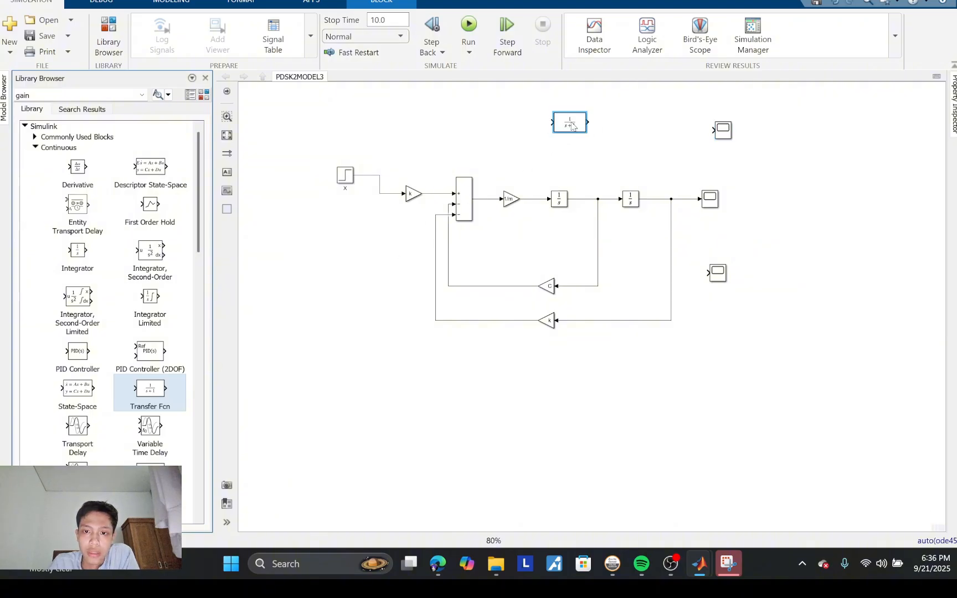
click(59, 149)
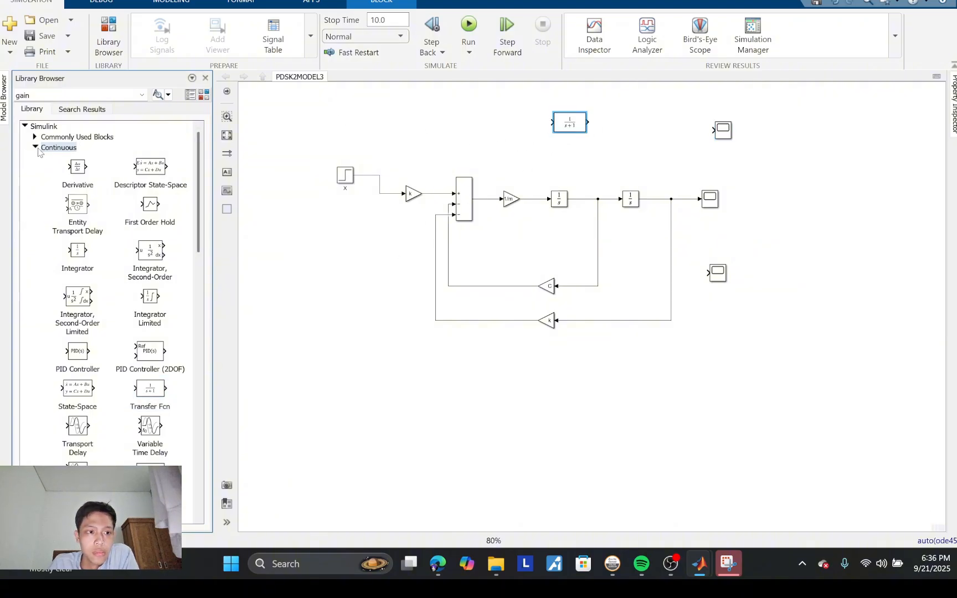
click(35, 147)
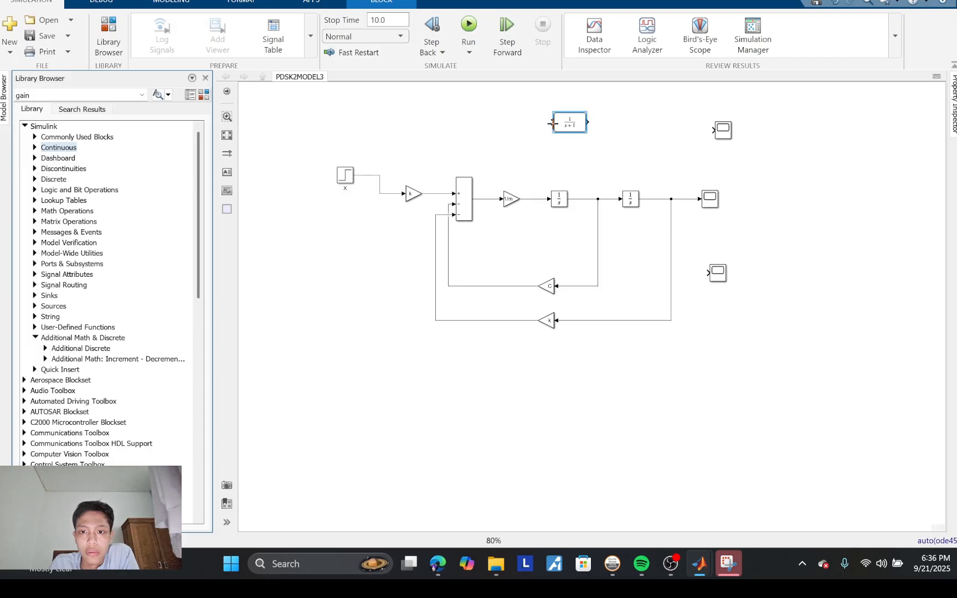
mouse_move(551, 122)
mouse_down()
mouse_move(384, 163)
mouse_move(378, 176)
mouse_up()
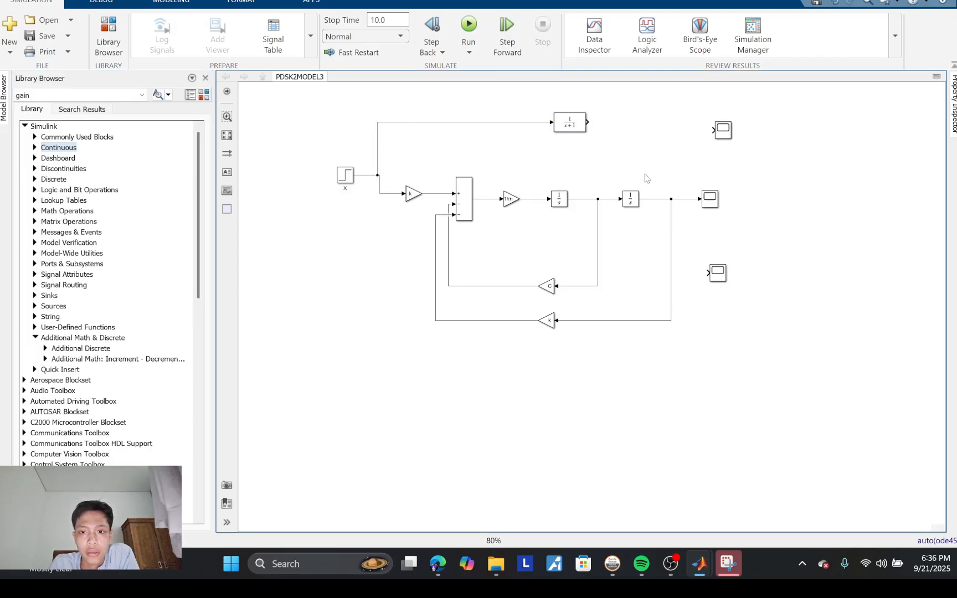
drag(589, 122, 713, 130)
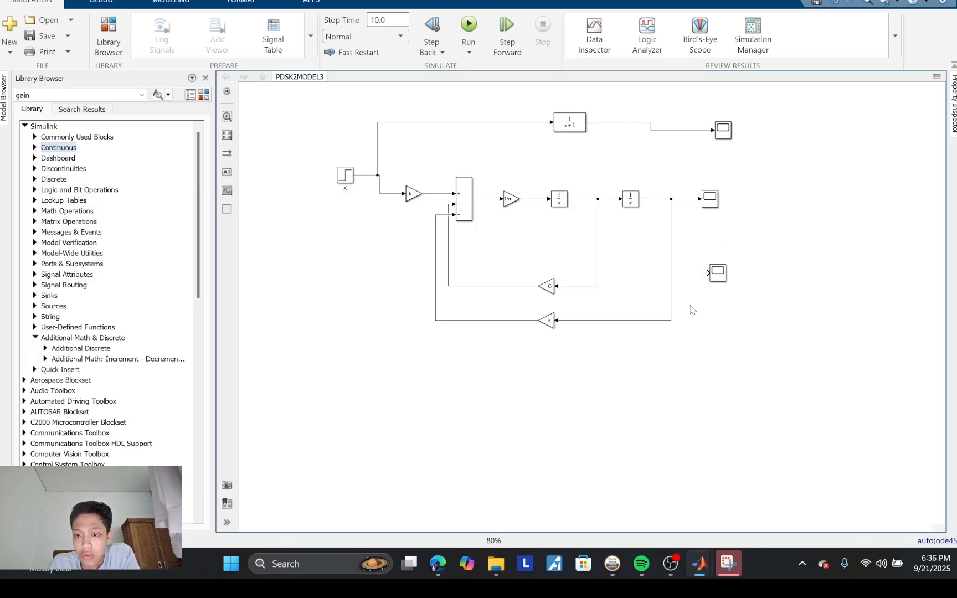
Step: Branch the second integrator's output to the lower Scope, and detach the original Scope, placing it farther right of the diagram
drag(707, 273, 660, 199)
click(690, 200)
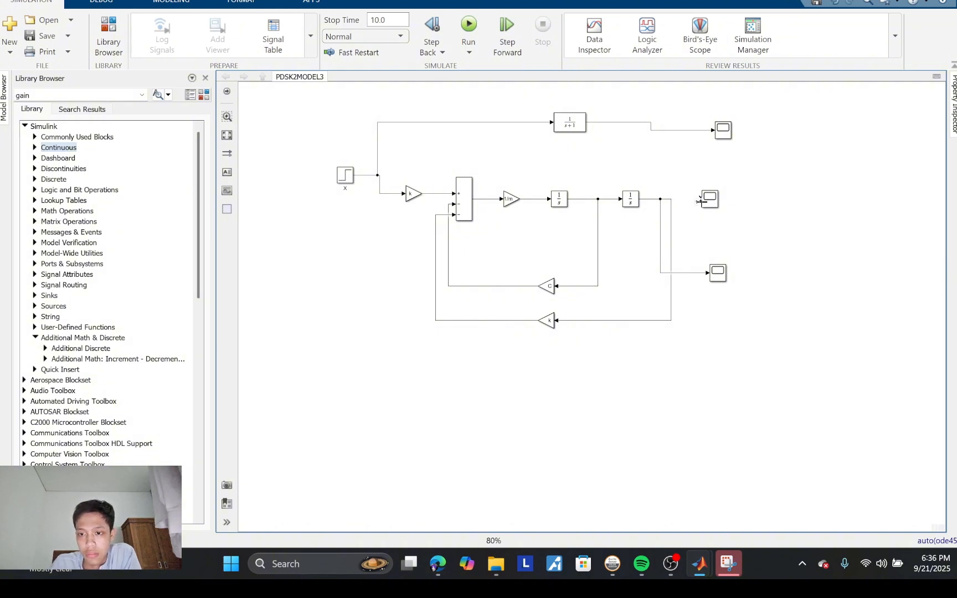
drag(716, 202, 774, 190)
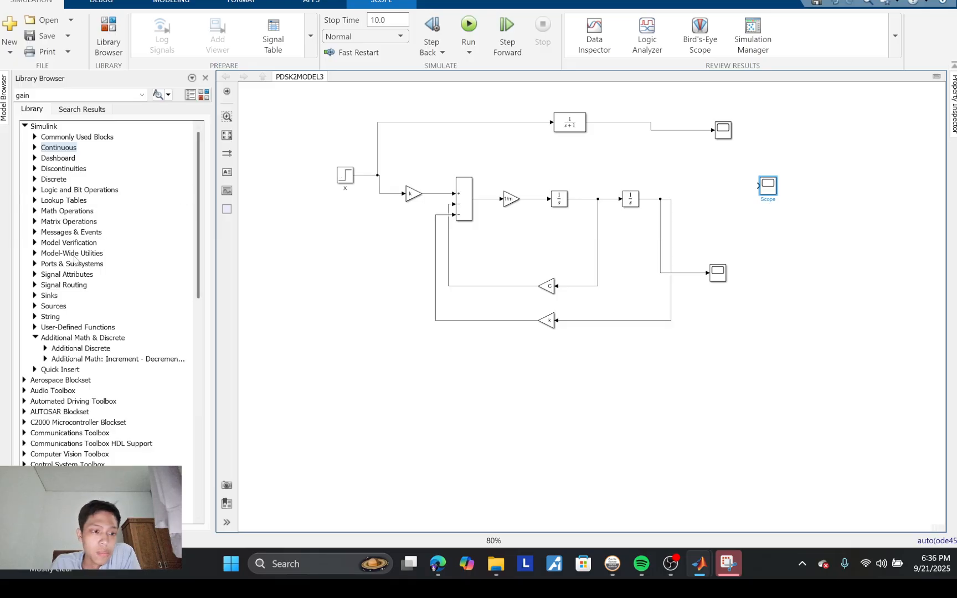
Step: Add a Mux block from the Commonly Used Blocks library just before the detached Scope
click(35, 137)
scroll(139, 264, down, 5)
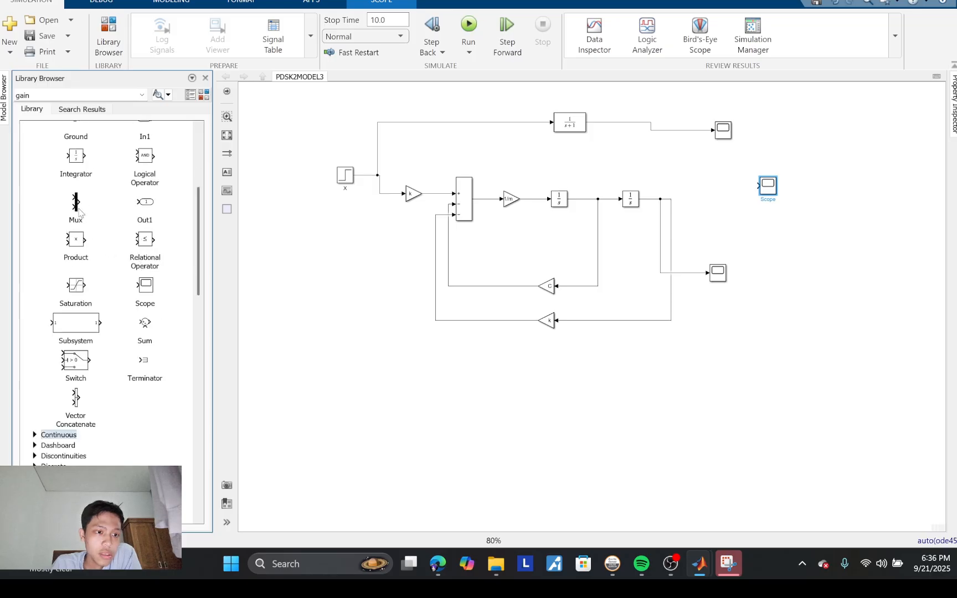
scroll(79, 211, up, 5)
drag(75, 409, 692, 134)
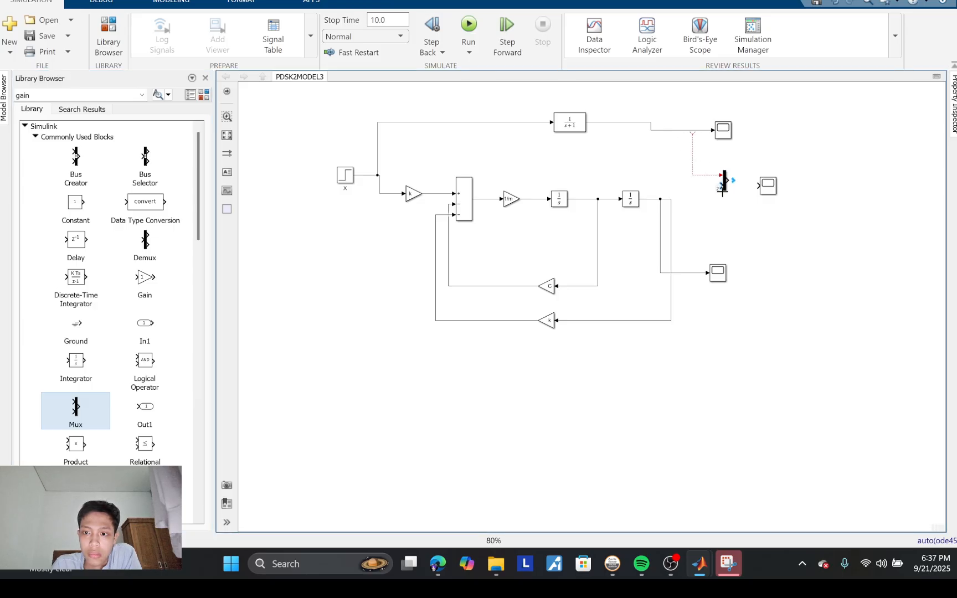
Step: Connect the Transfer Fcn and second integrator outputs to the Mux inputs, and the Mux output to the detached Scope
drag(722, 191, 672, 199)
drag(693, 133, 693, 131)
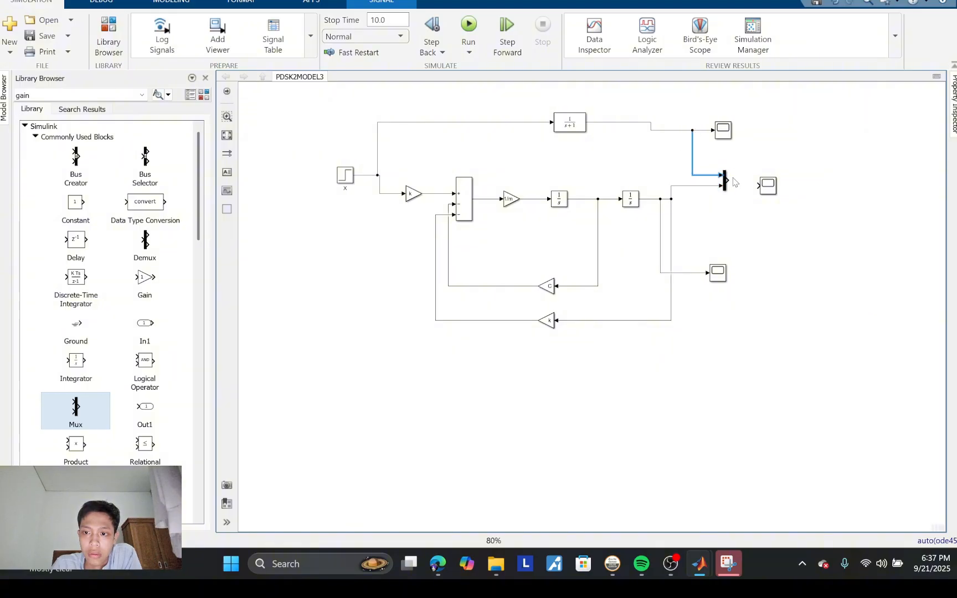
drag(729, 179, 758, 187)
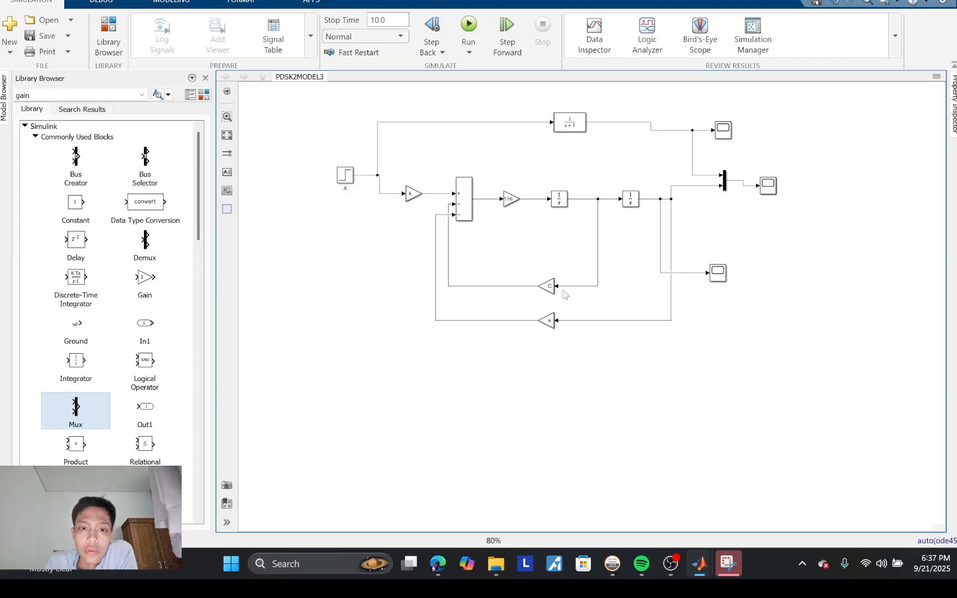
Step: Switch to the Snipping Tool with the Y/X transfer function derivation and move its window clear of the Transfer Fcn block
mouse_move(729, 563)
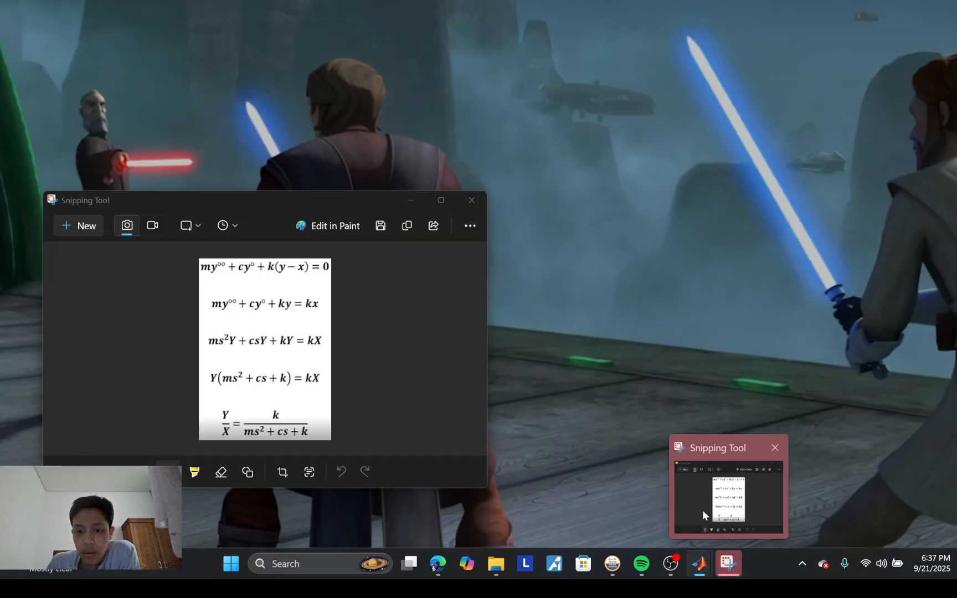
click(702, 510)
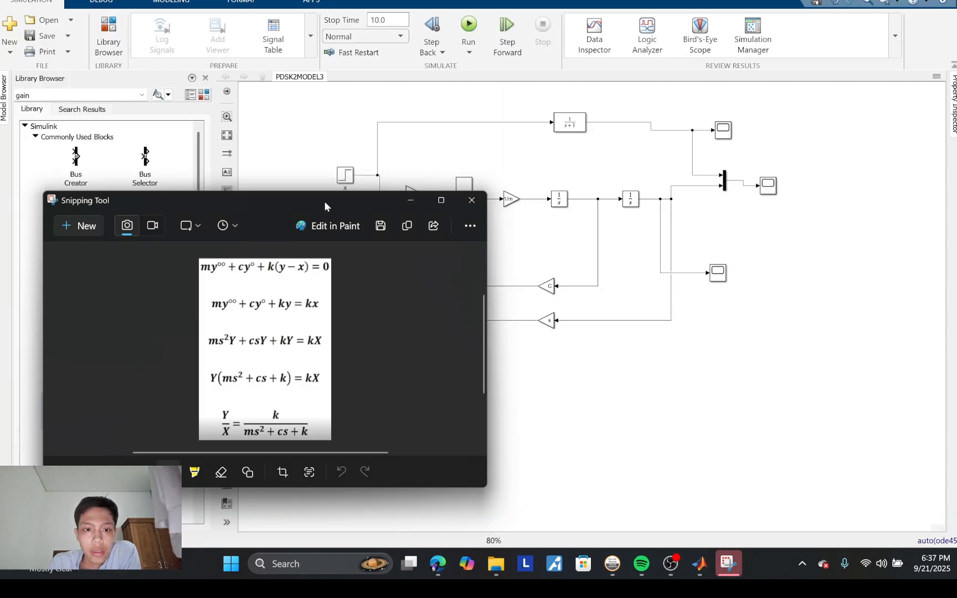
drag(329, 199, 323, 58)
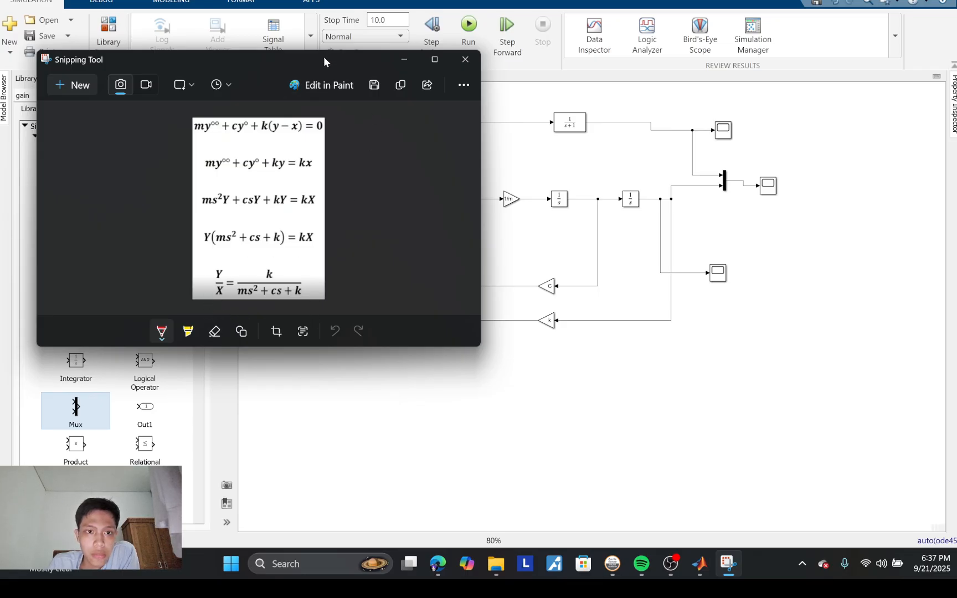
drag(324, 58, 307, 68)
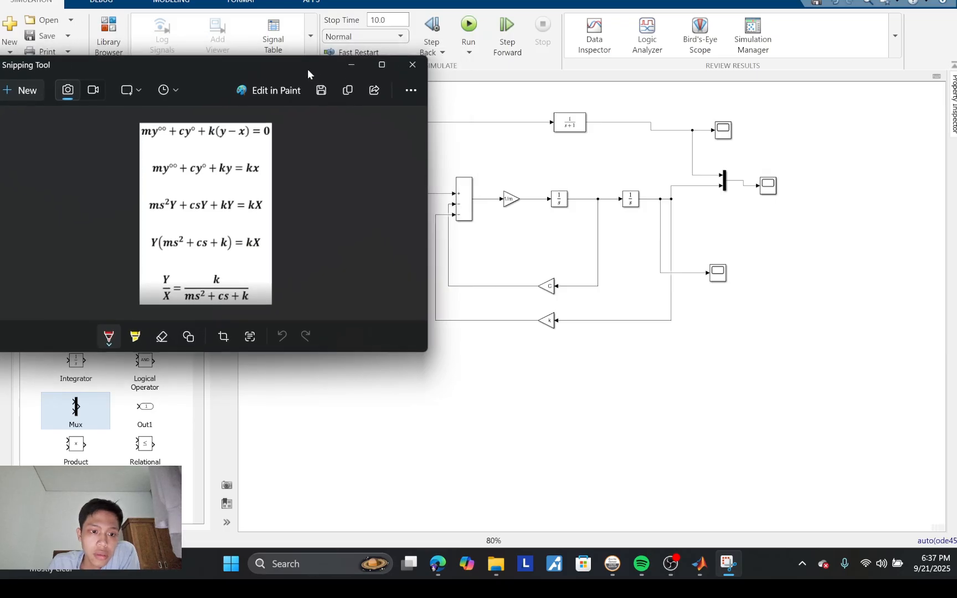
Step: Set the Transfer Fcn block's numerator coefficients to [k]
click(579, 127)
double_click(576, 124)
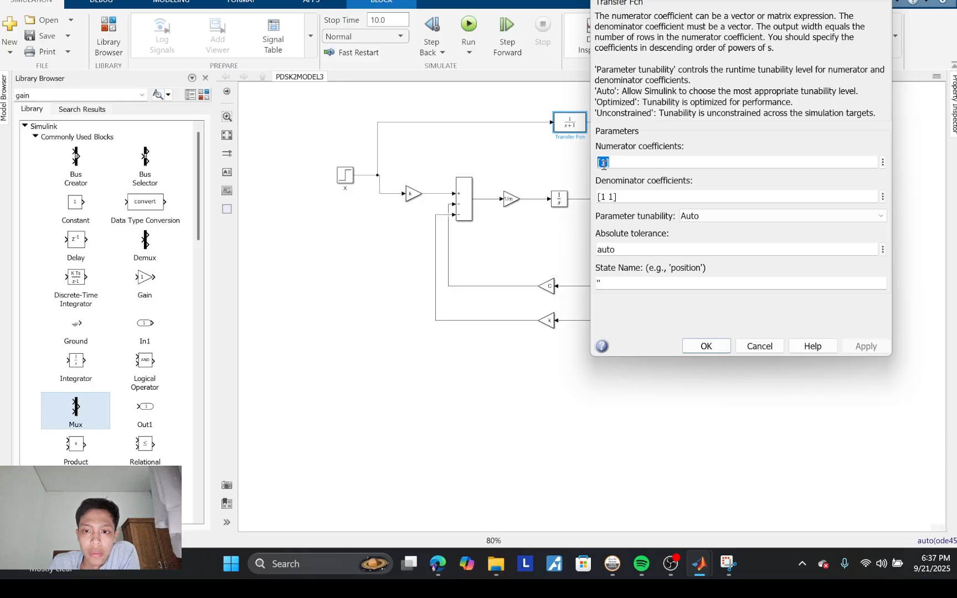
click(605, 163)
key(BackSpace)
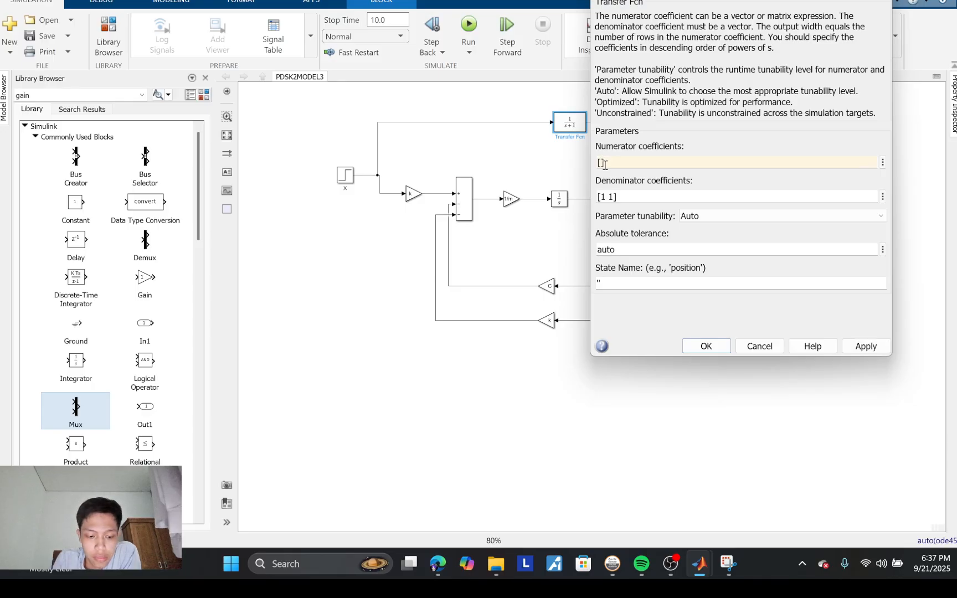
Step: Set the Transfer Fcn block's denominator coefficients to [m C k], keeping the Y/X derivation in view for reference
triple_click(616, 196)
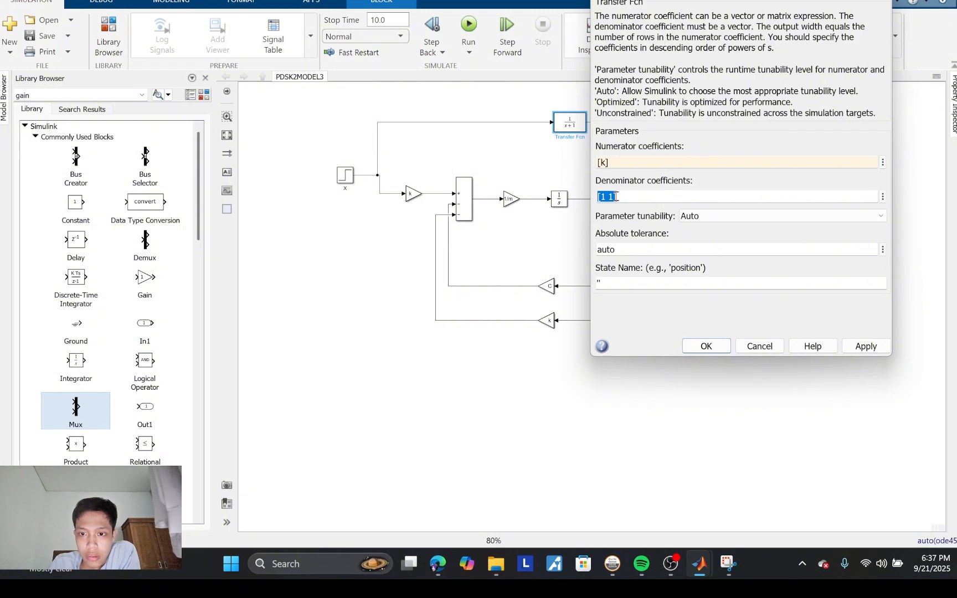
click(614, 197)
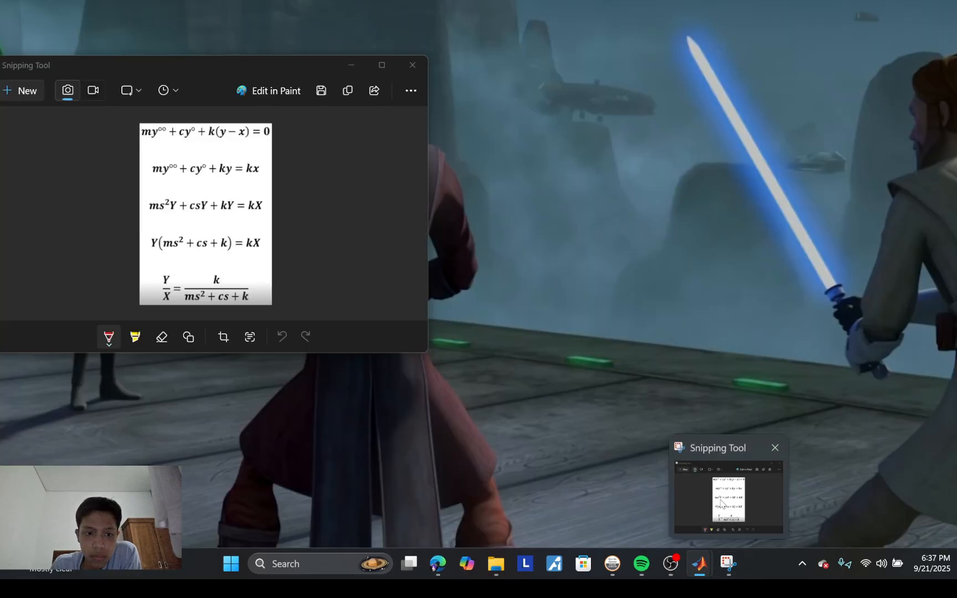
click(721, 503)
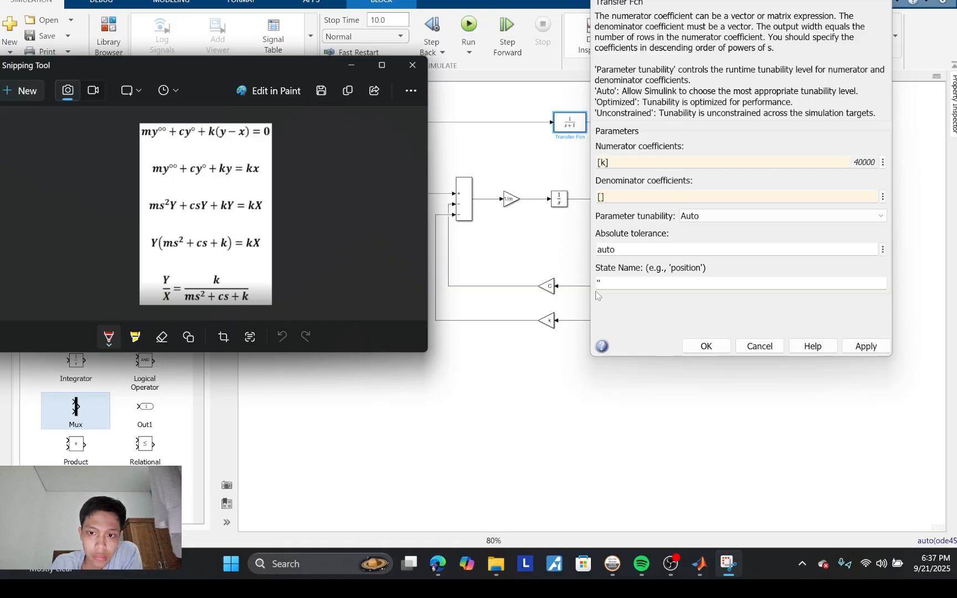
click(601, 196)
double_click(601, 197)
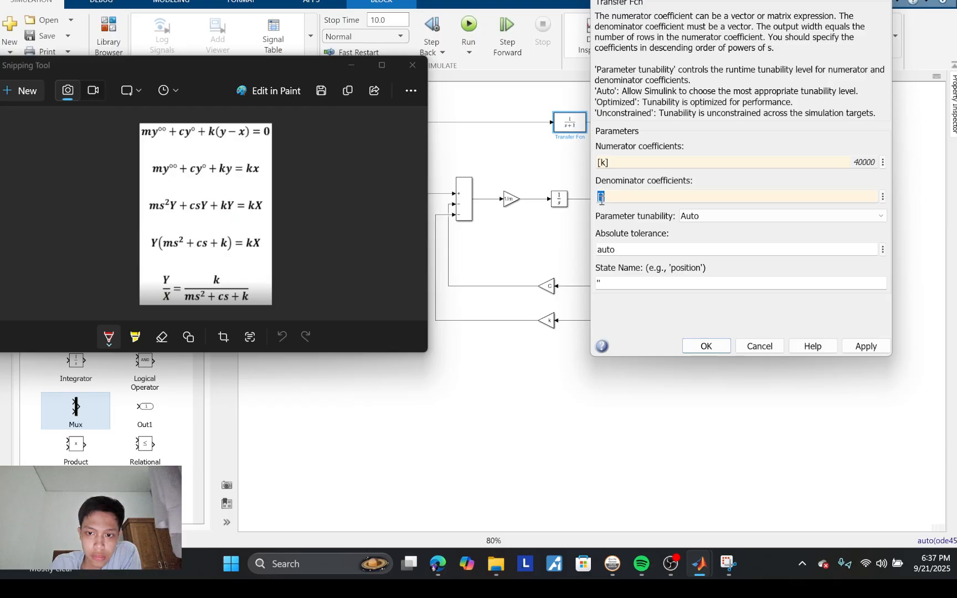
text(m c)
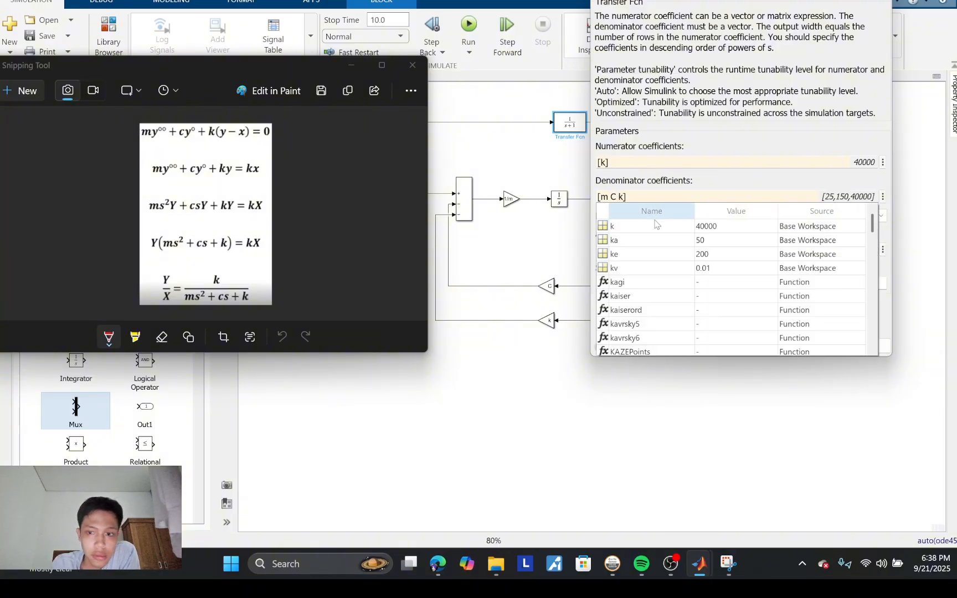
Step: Apply the entered numerator and denominator coefficients to the Transfer Fcn block and return to the model canvas
click(711, 183)
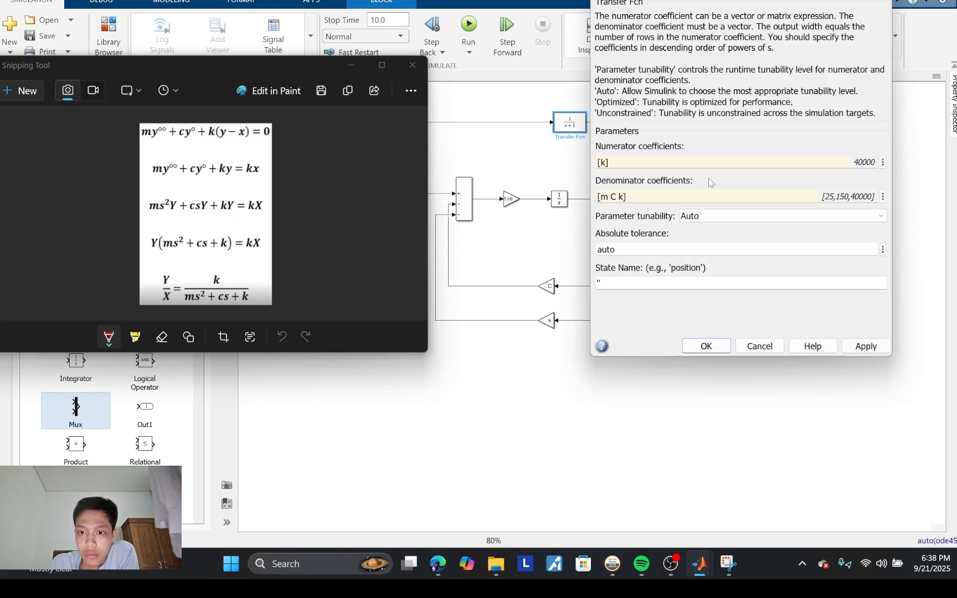
click(854, 349)
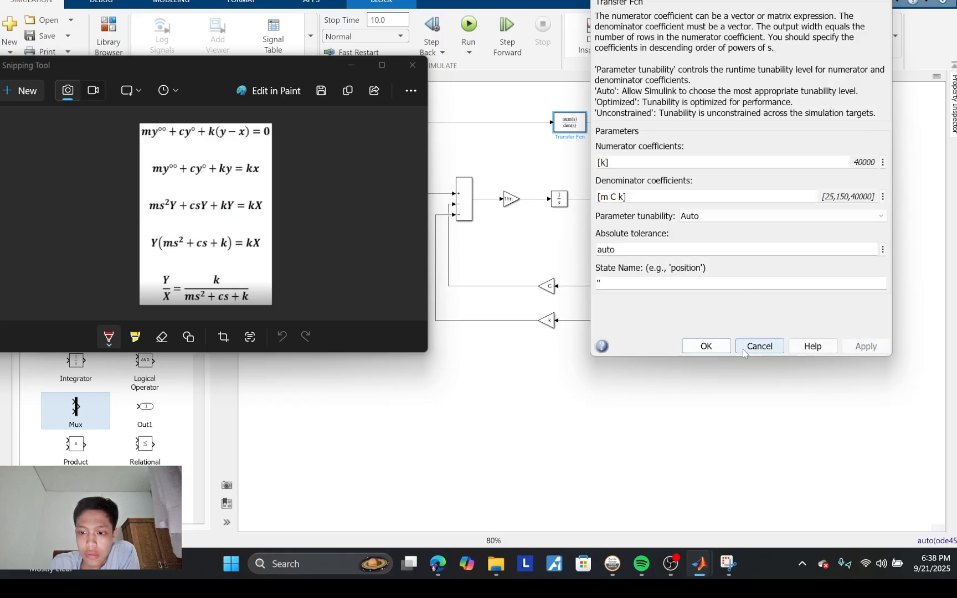
click(706, 347)
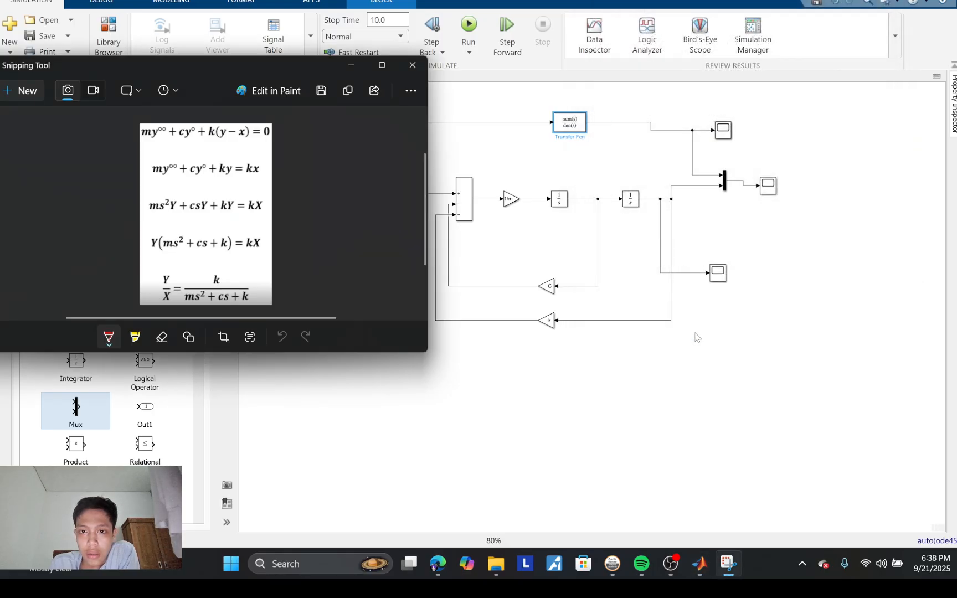
click(542, 153)
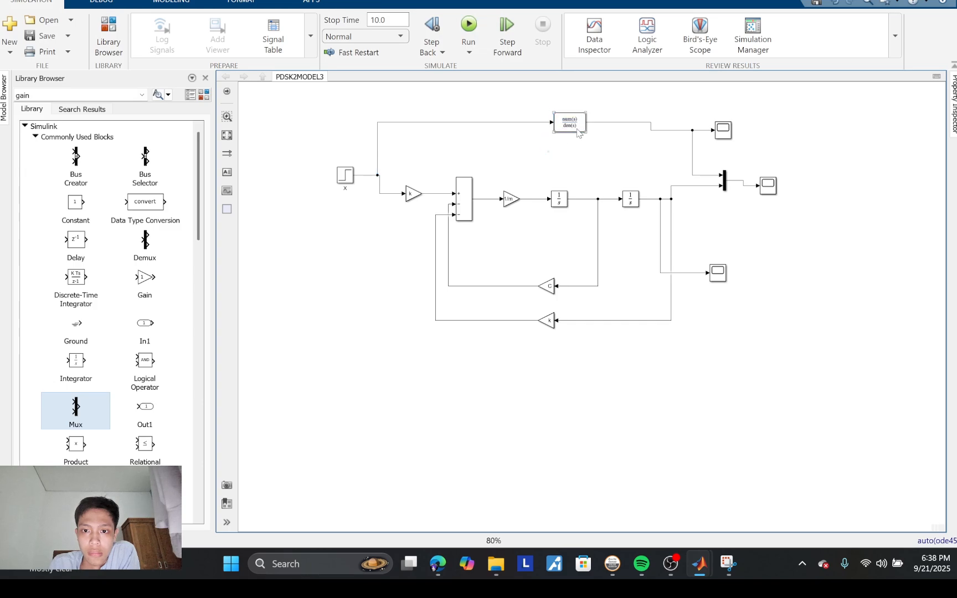
Step: Review the coefficients in the Transfer Fcn block's parameters and return to the model without changing them
double_click(578, 132)
double_click(604, 161)
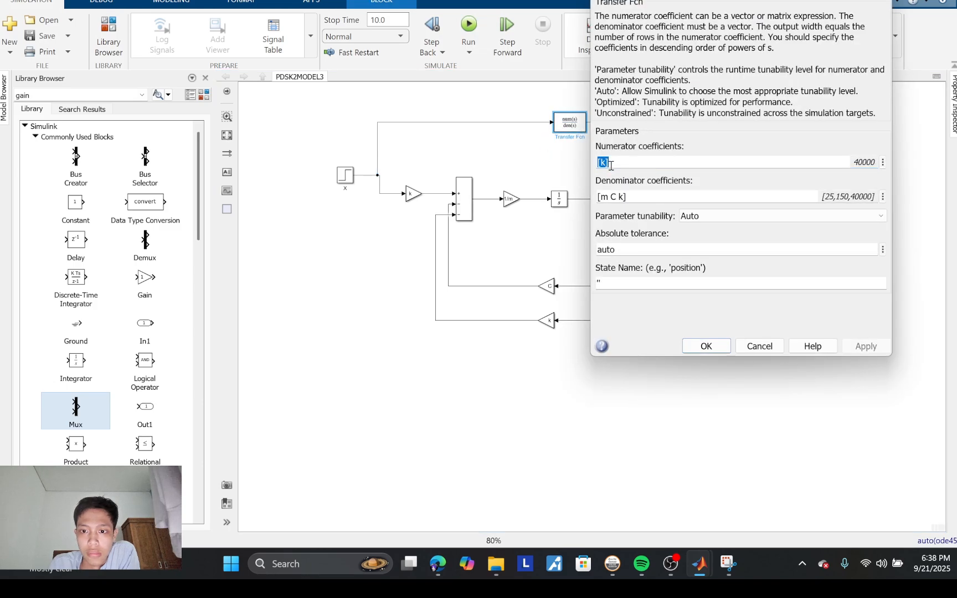
click(510, 154)
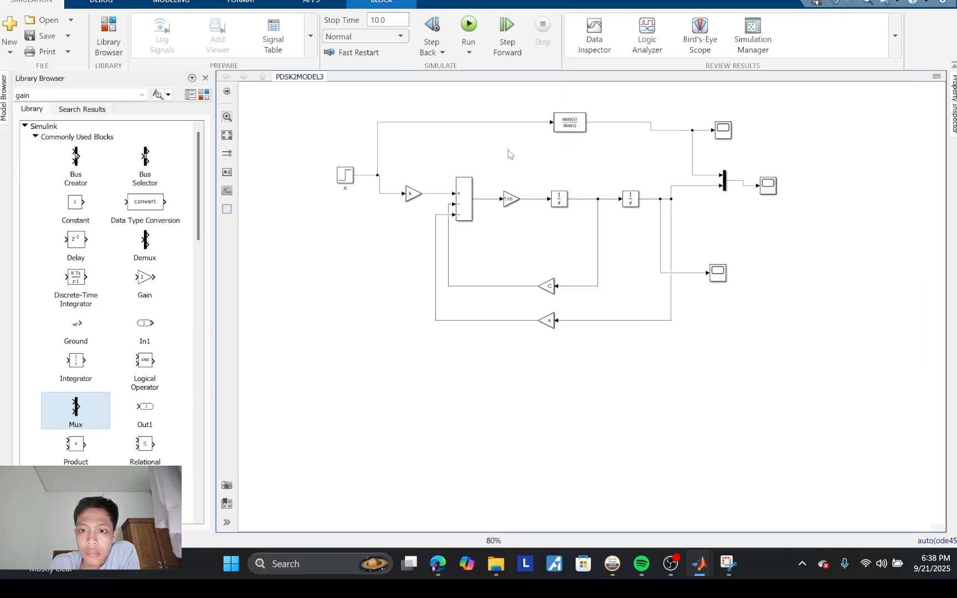
Step: Widen the Transfer Fcn block slightly on the canvas
click(583, 131)
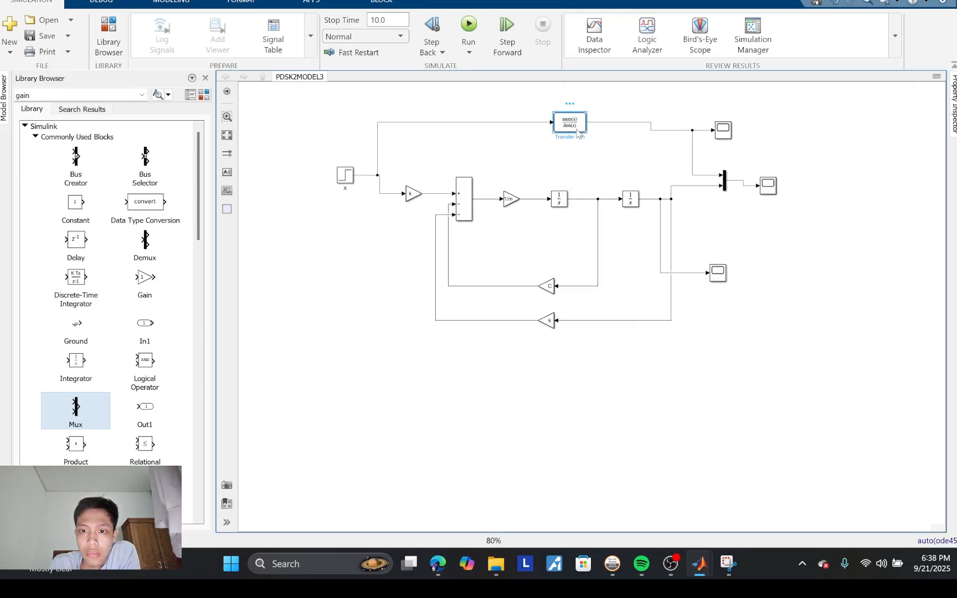
drag(586, 133, 591, 134)
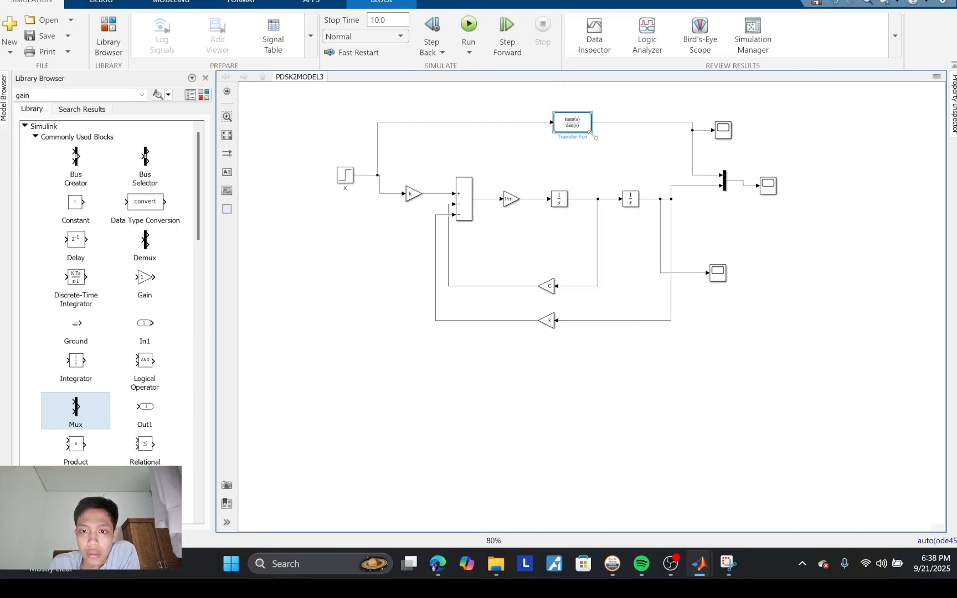
click(460, 134)
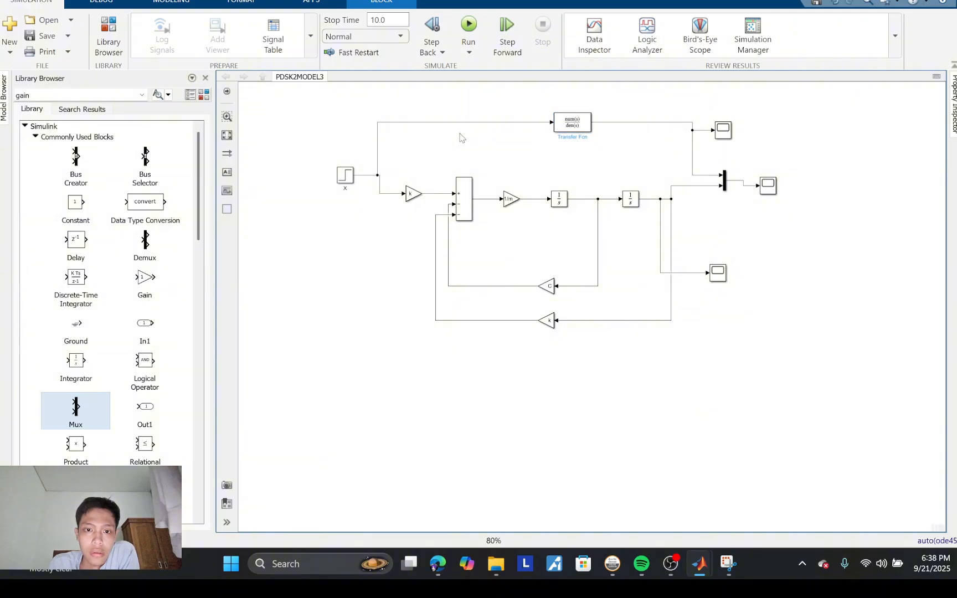
Step: Run the simulation and display the Transfer Fcn output in its Scope, with the plot window clear of the blocks
click(468, 25)
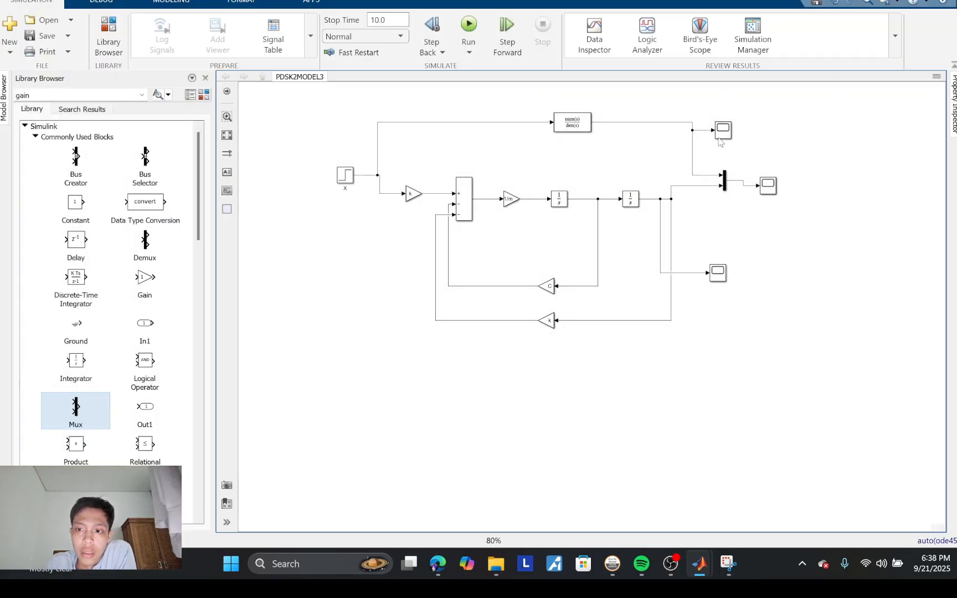
click(722, 135)
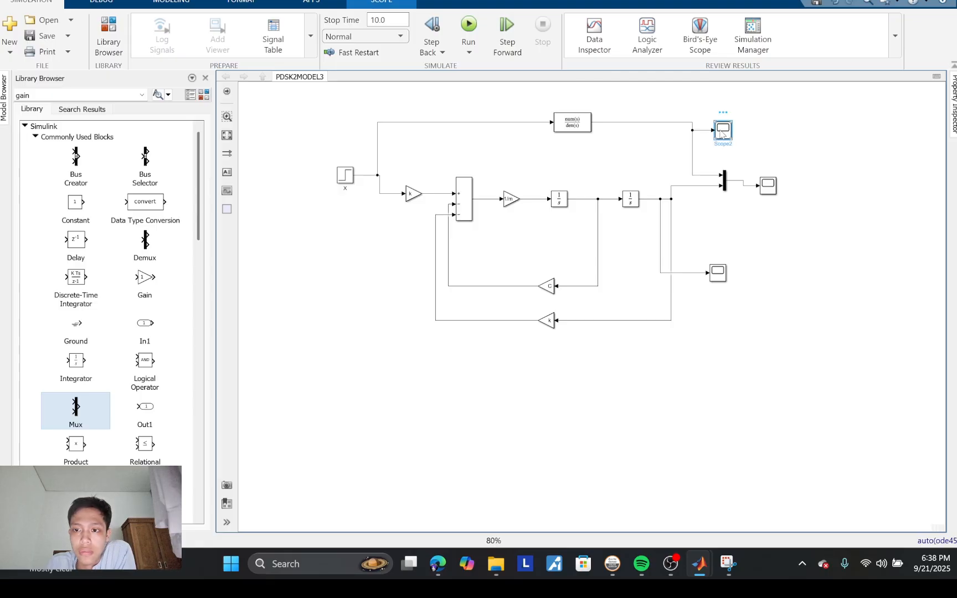
double_click(715, 135)
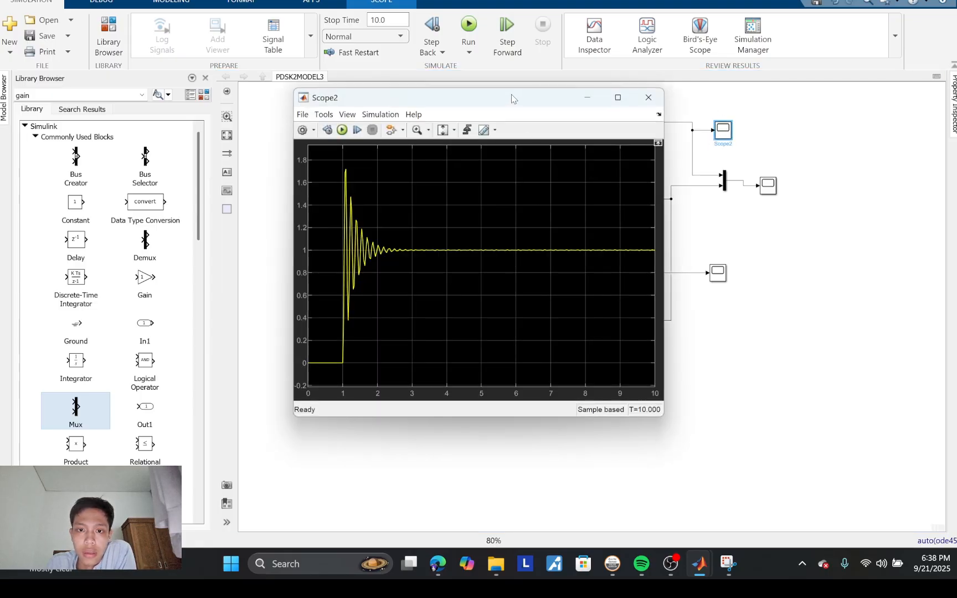
drag(512, 99, 217, 56)
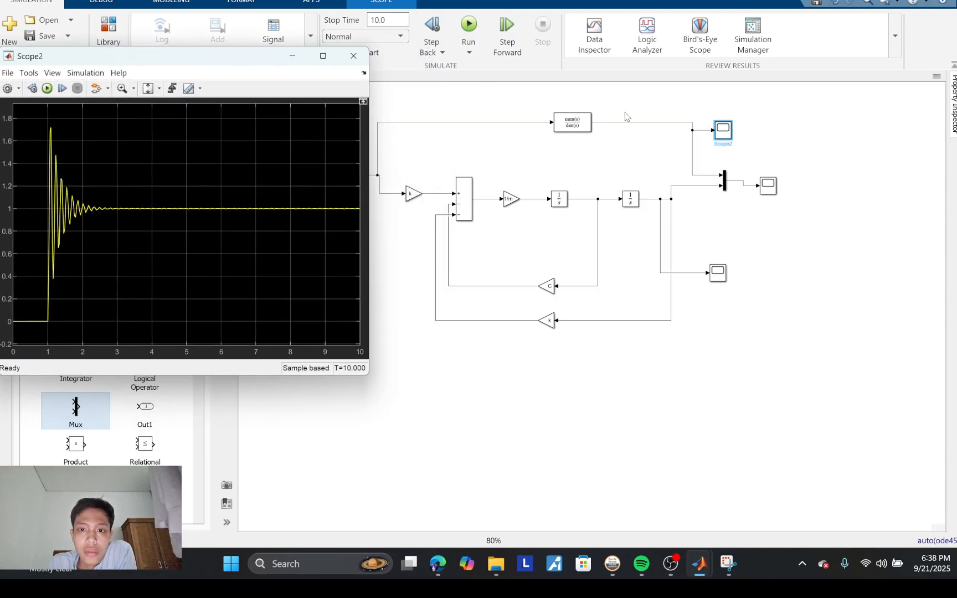
Step: View the second integrator's response in its Scope, with the plot window clear of the remaining Scope block
click(718, 272)
double_click(718, 272)
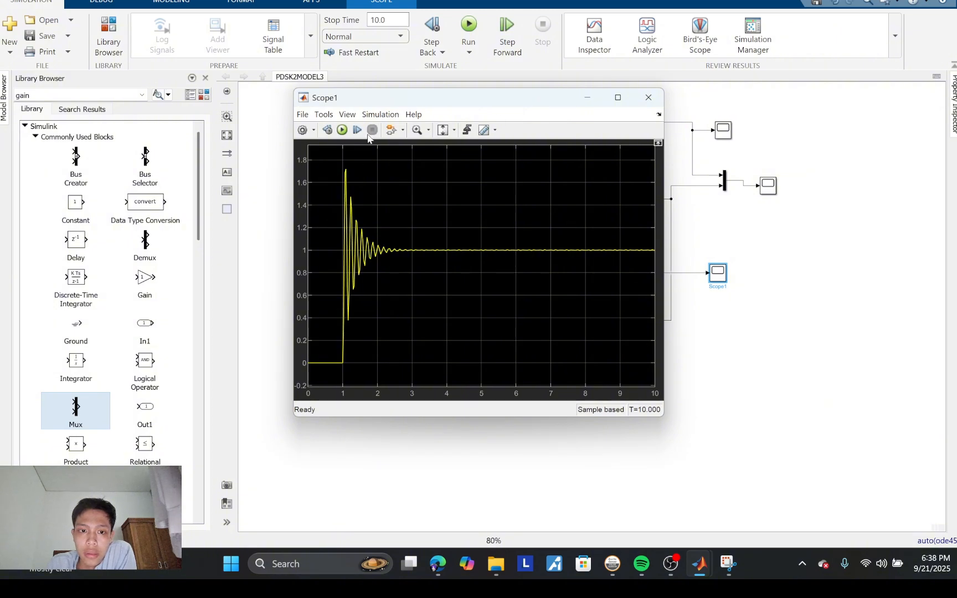
drag(432, 99, 224, 80)
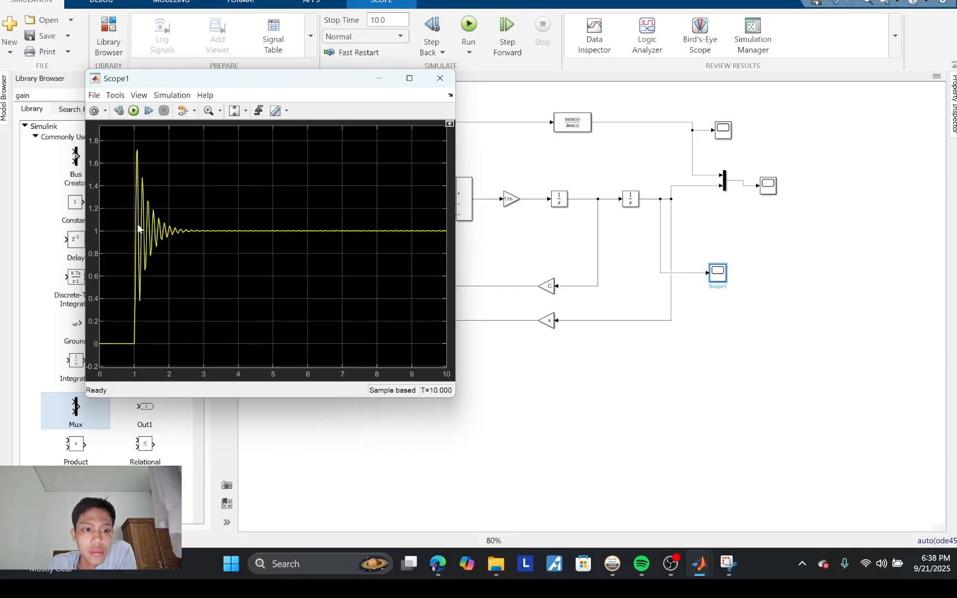
Step: View both responses overlaid in the Scope fed by the Mux, positioning the plot for comparison
double_click(769, 187)
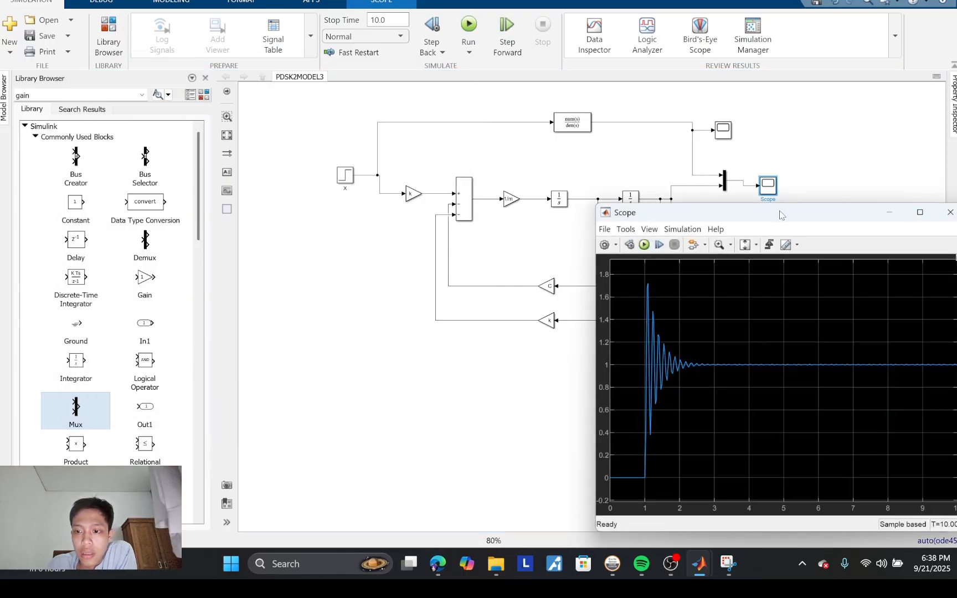
drag(781, 215, 514, 121)
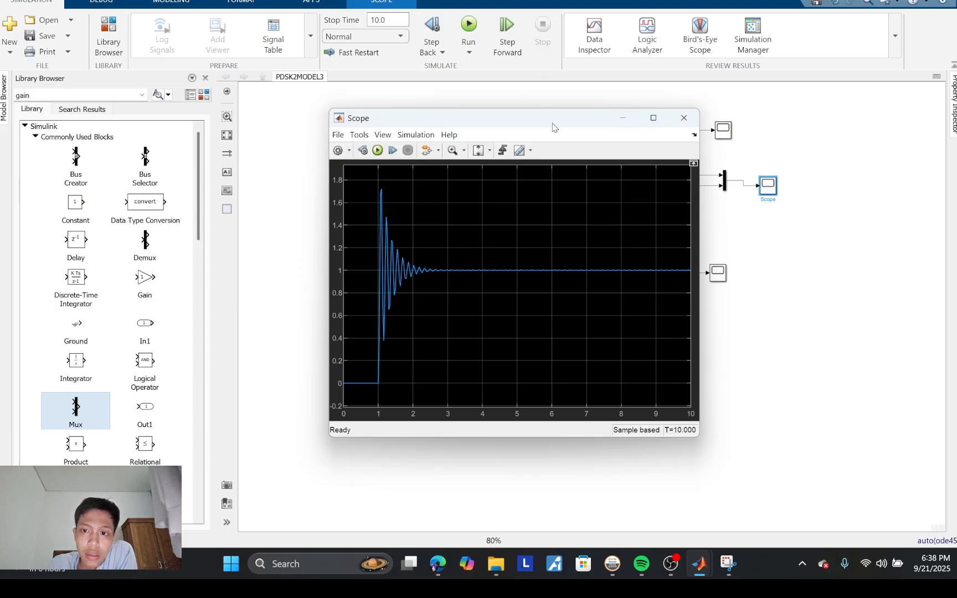
drag(552, 127, 412, 153)
click(545, 146)
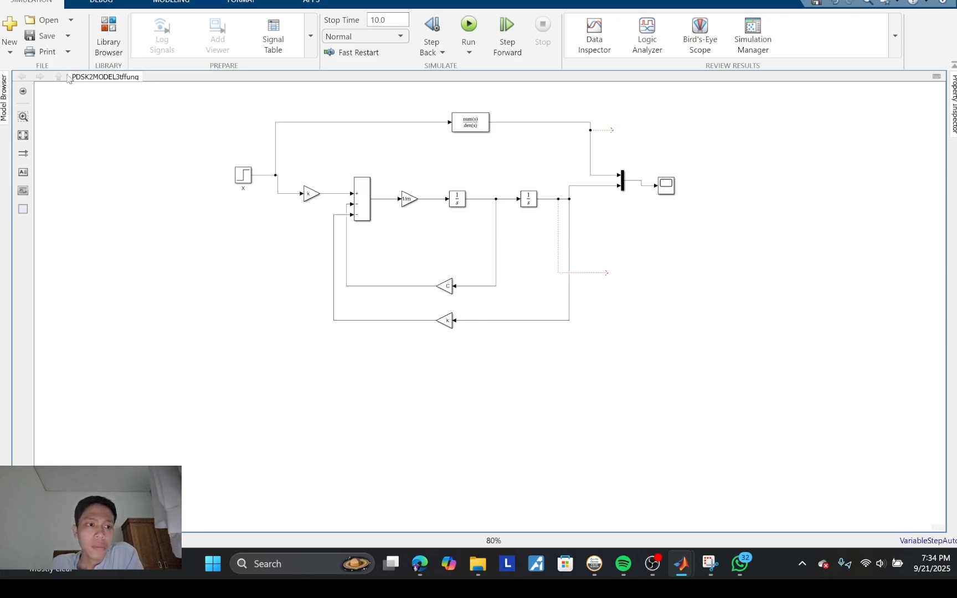
Step: Attach To Workspace blocks from the Simulink Sinks library to the unconnected second integrator and Transfer Fcn output branches
click(110, 26)
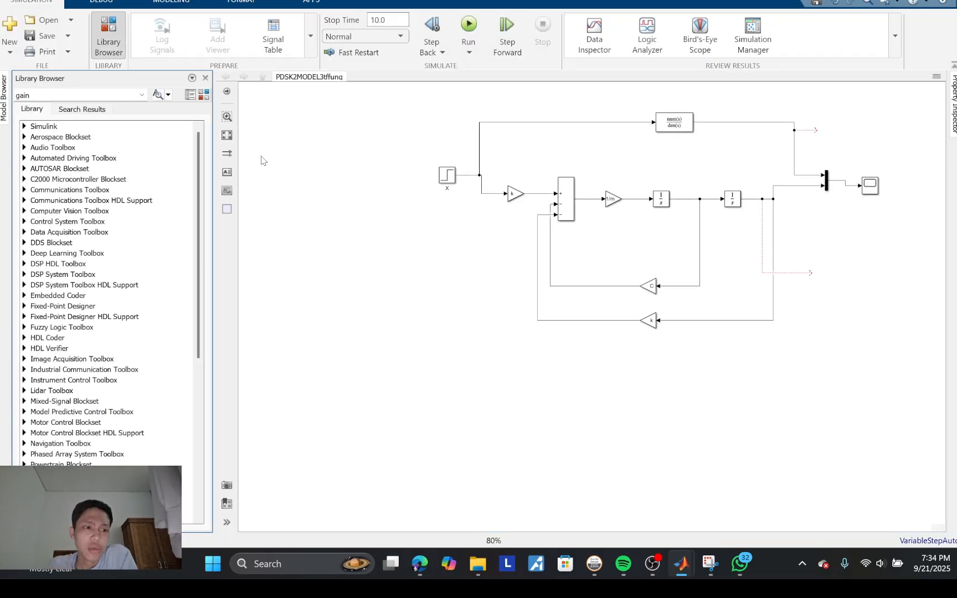
click(24, 126)
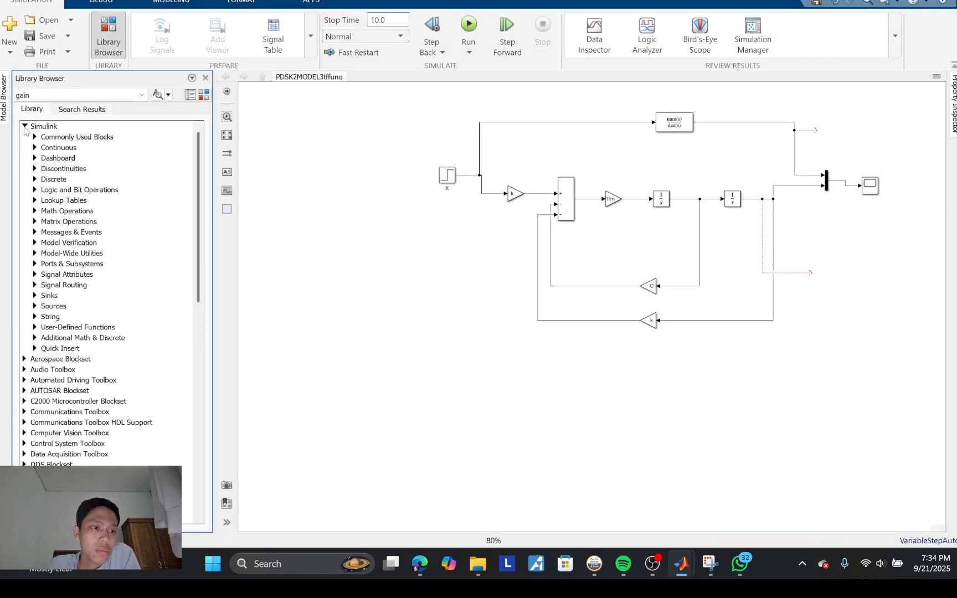
click(35, 317)
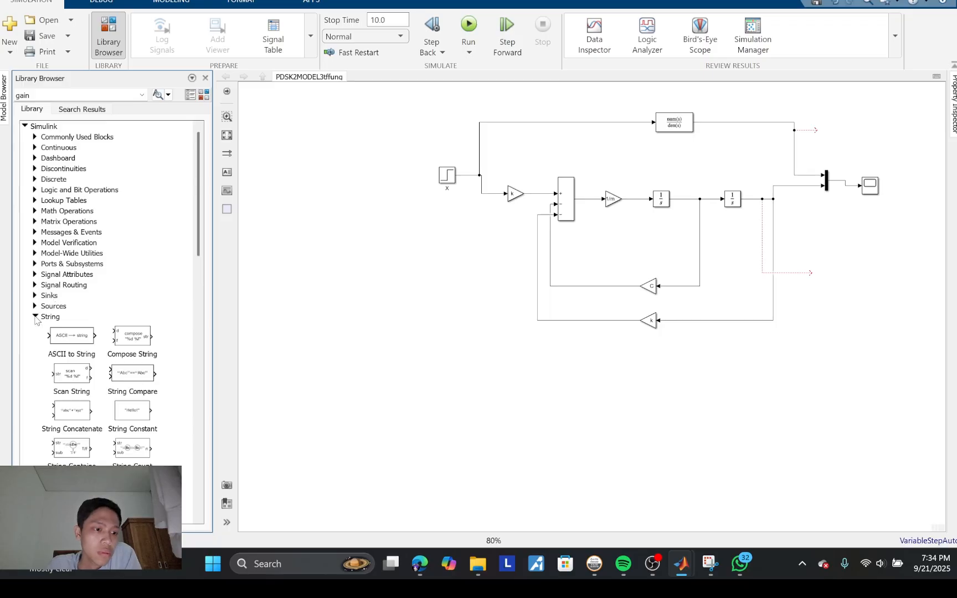
click(35, 296)
scroll(86, 410, down, 2)
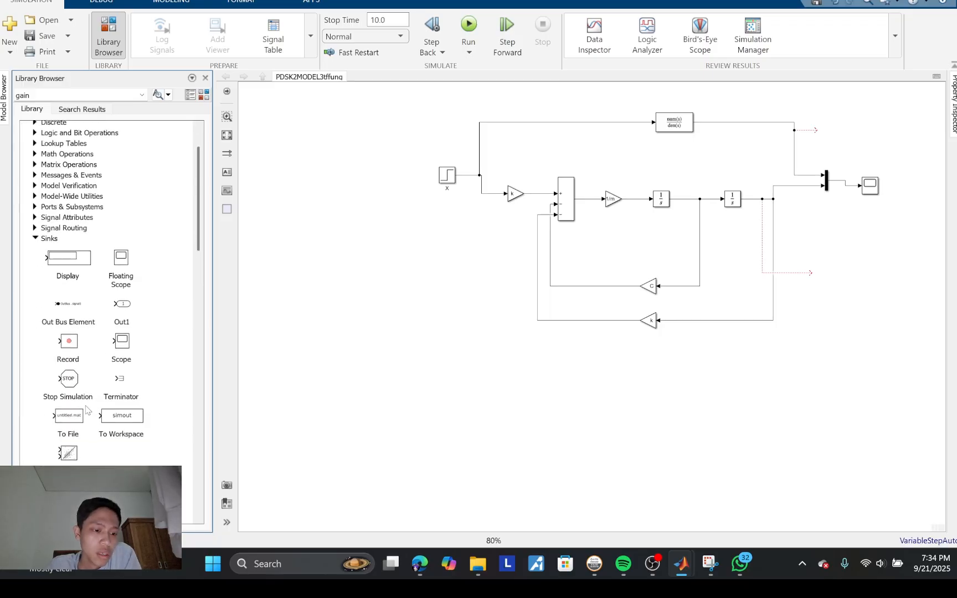
drag(121, 421, 840, 279)
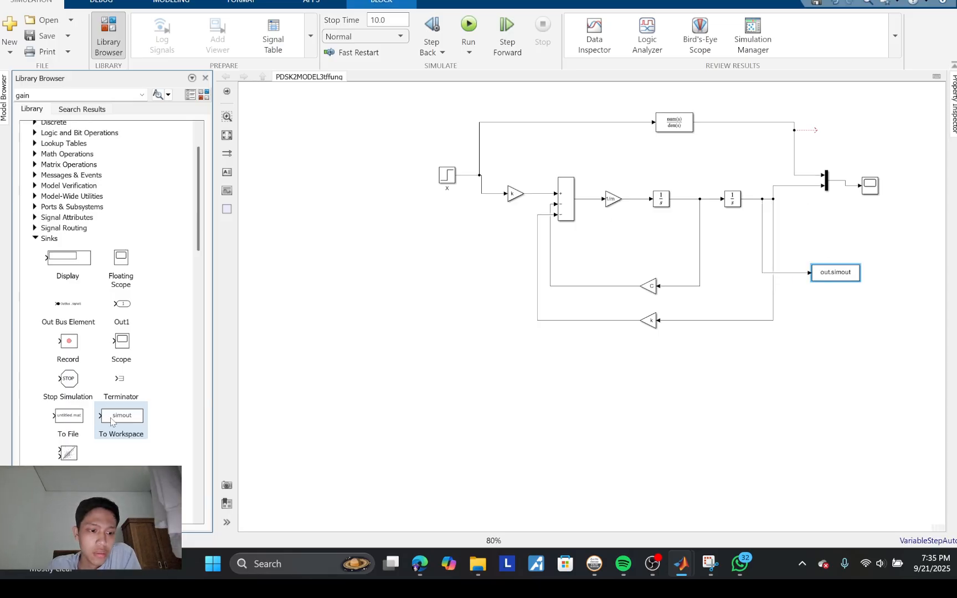
drag(111, 421, 845, 137)
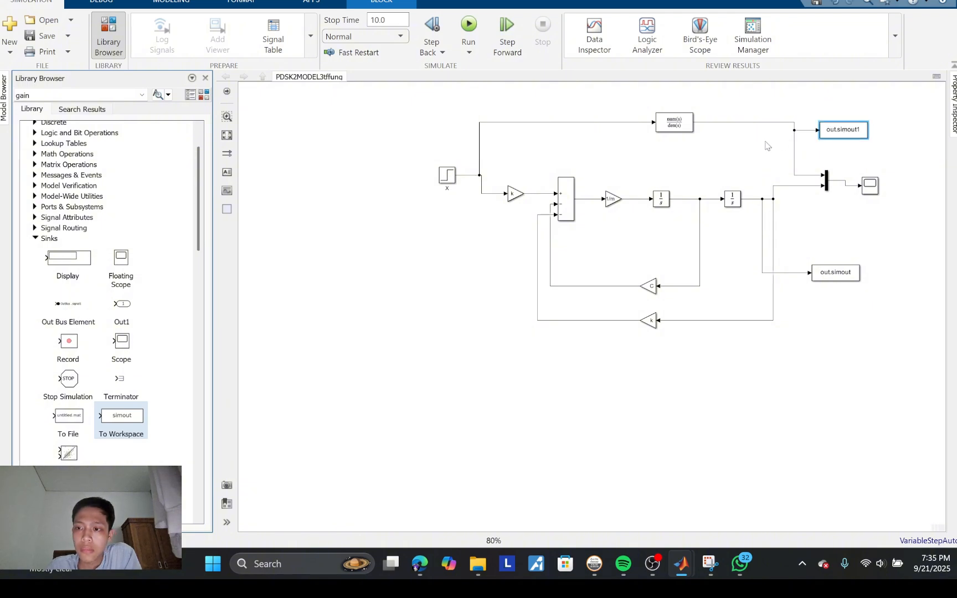
Step: Name the To Workspace variables a for the Transfer Fcn output and b for the second integrator output
double_click(860, 131)
text(a)
key(Return)
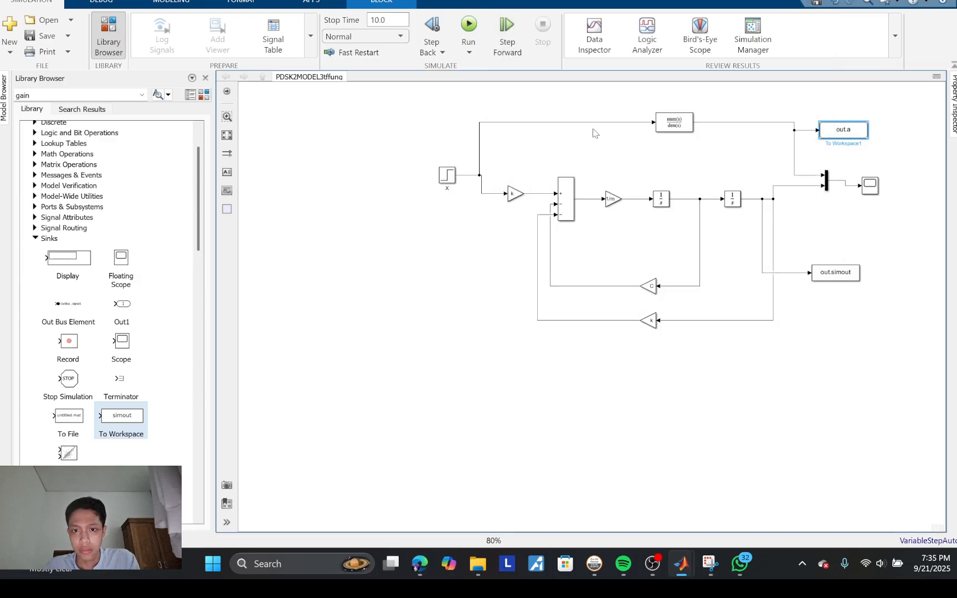
double_click(847, 274)
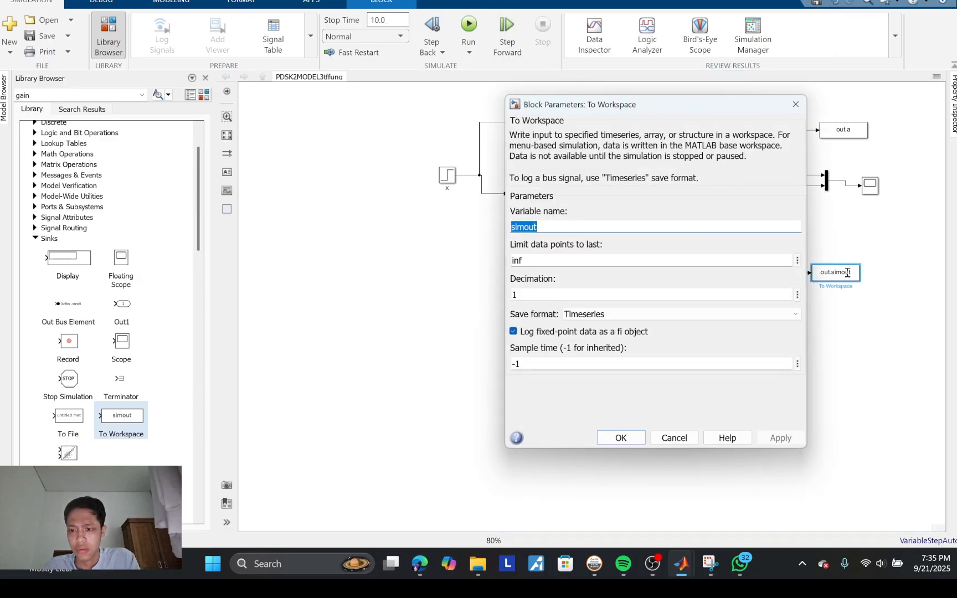
text(b)
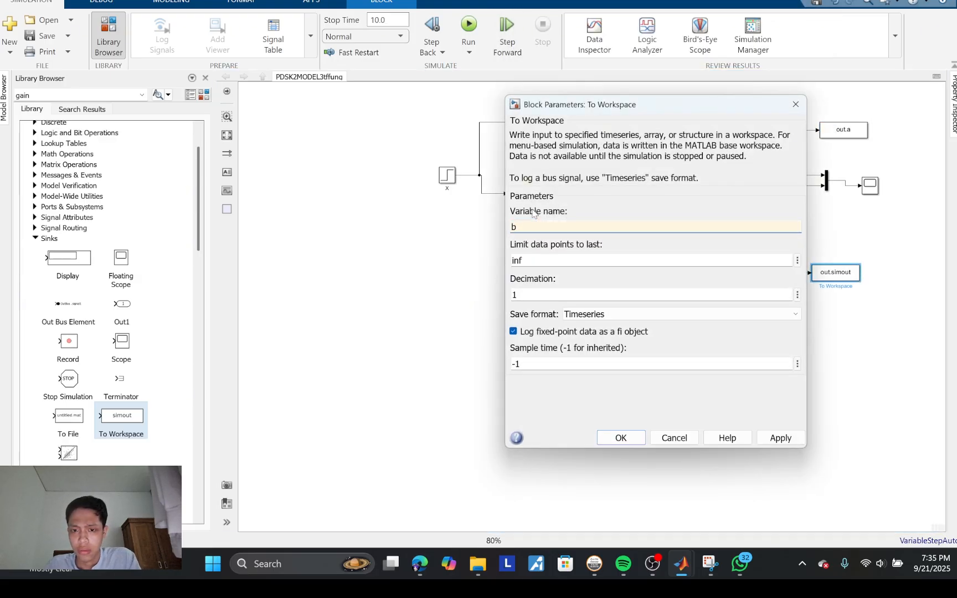
key(Return)
click(751, 346)
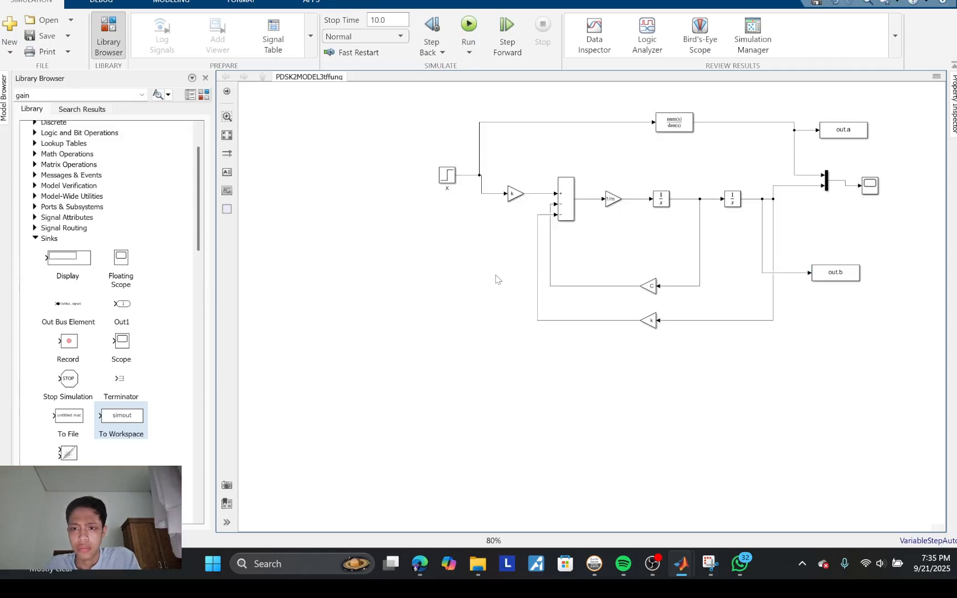
Step: Run the simulation, then switch to the main MATLAB window and open the out variable from the Workspace
click(470, 24)
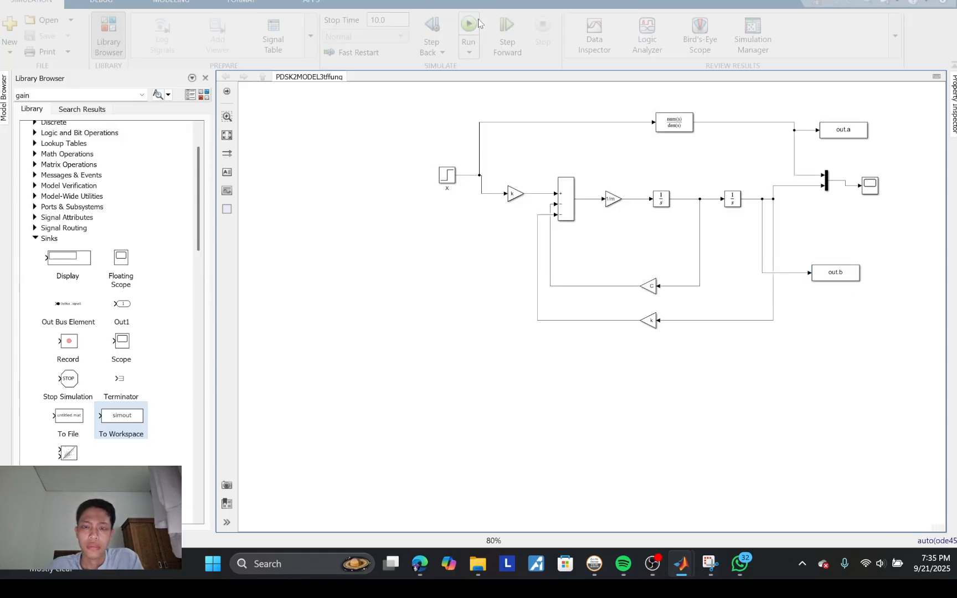
mouse_move(686, 570)
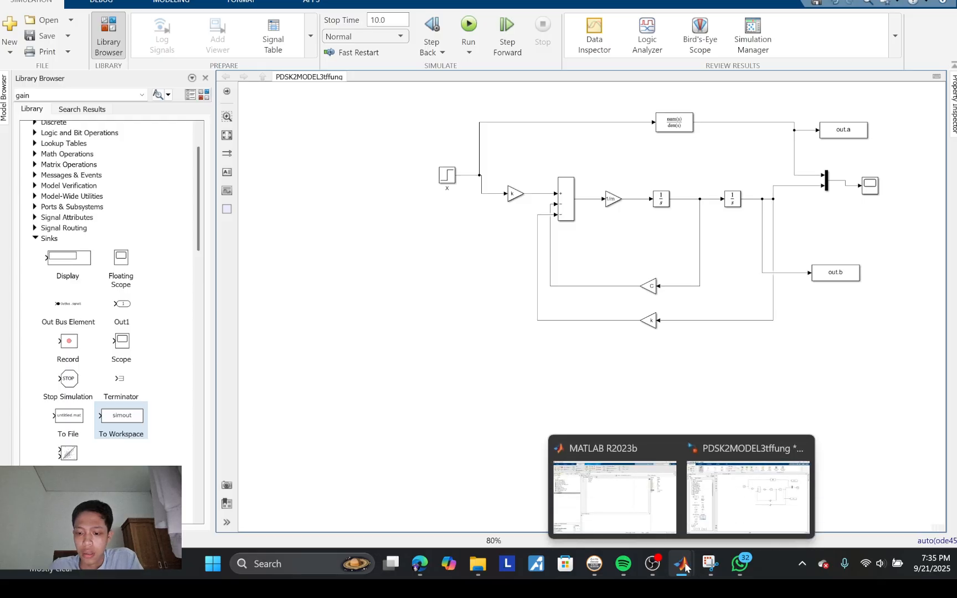
click(623, 492)
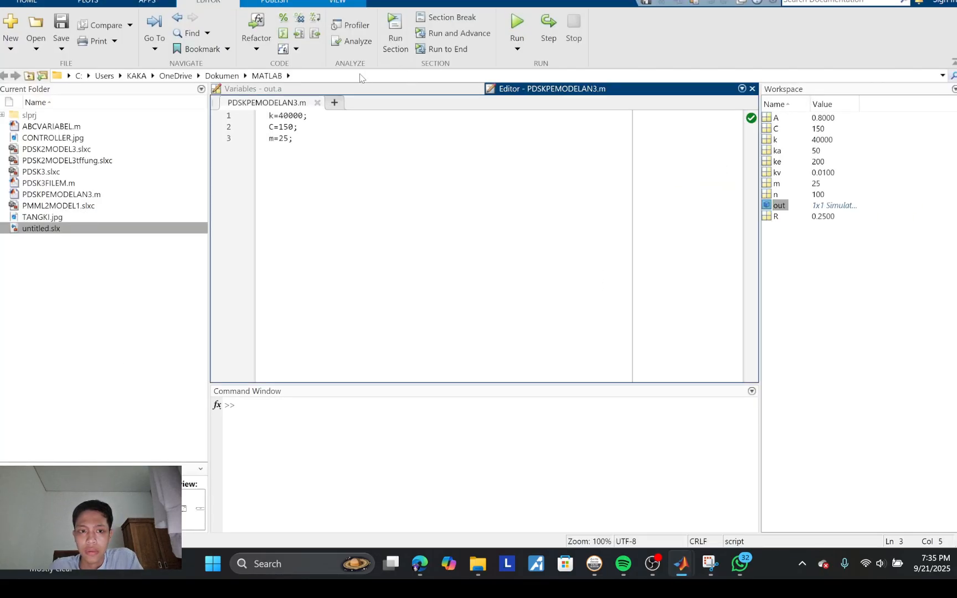
double_click(778, 206)
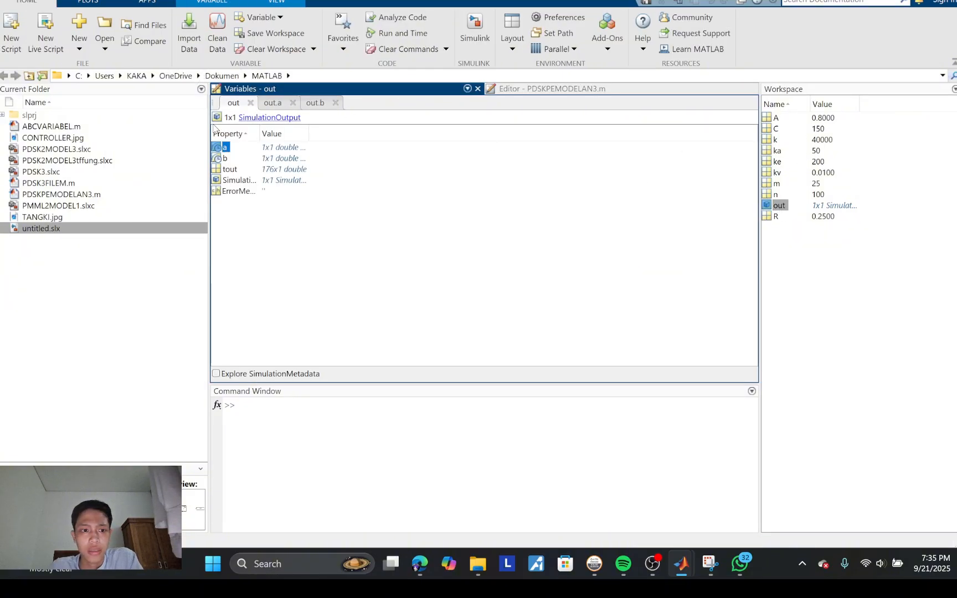
Step: Compare the time-series data of out.a and out.b in the Variables editor
double_click(274, 149)
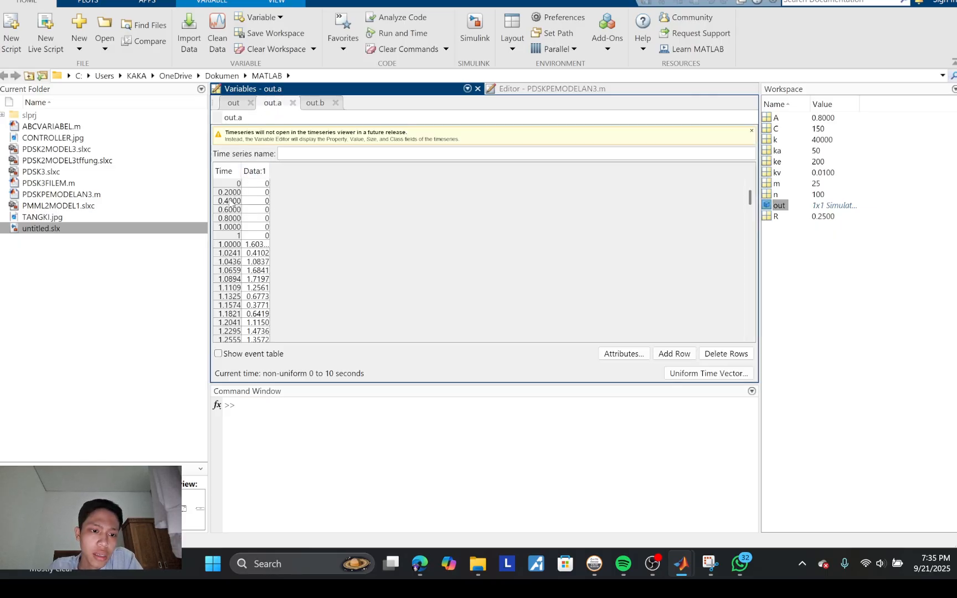
click(313, 104)
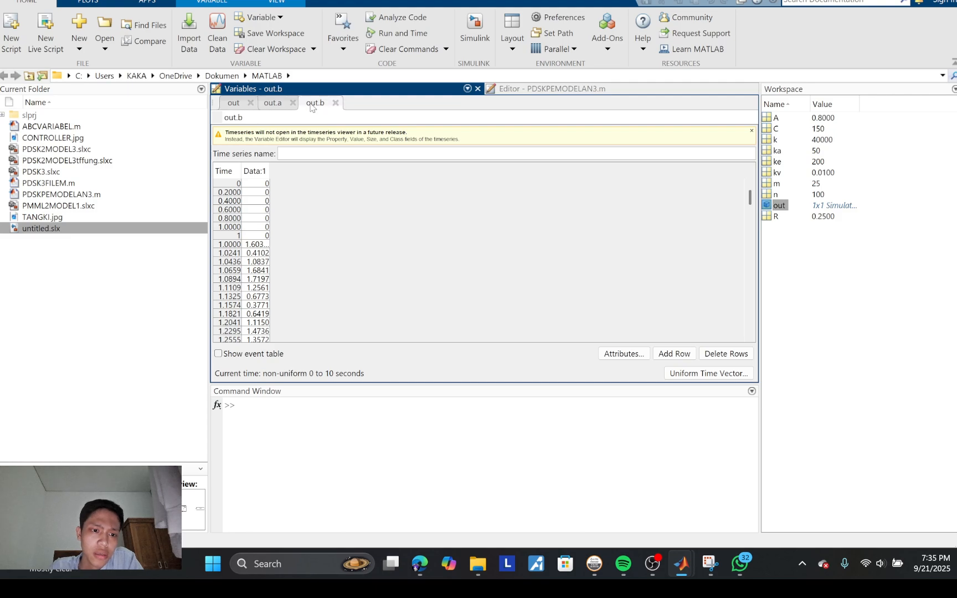
click(271, 104)
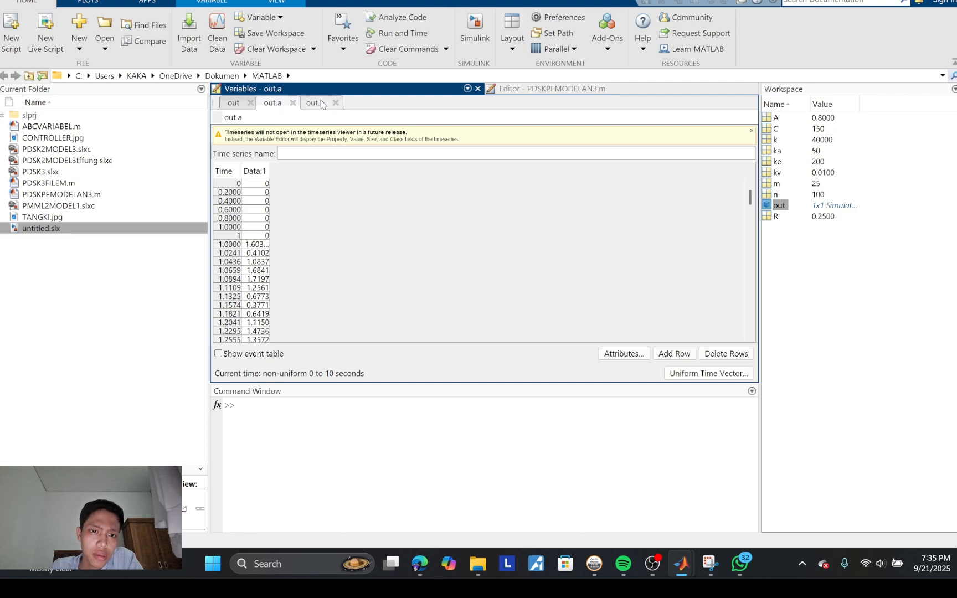
Step: Check the out.b samples against out.a once more and switch back to the PDSK2MODEL3tffung model
click(317, 103)
click(265, 104)
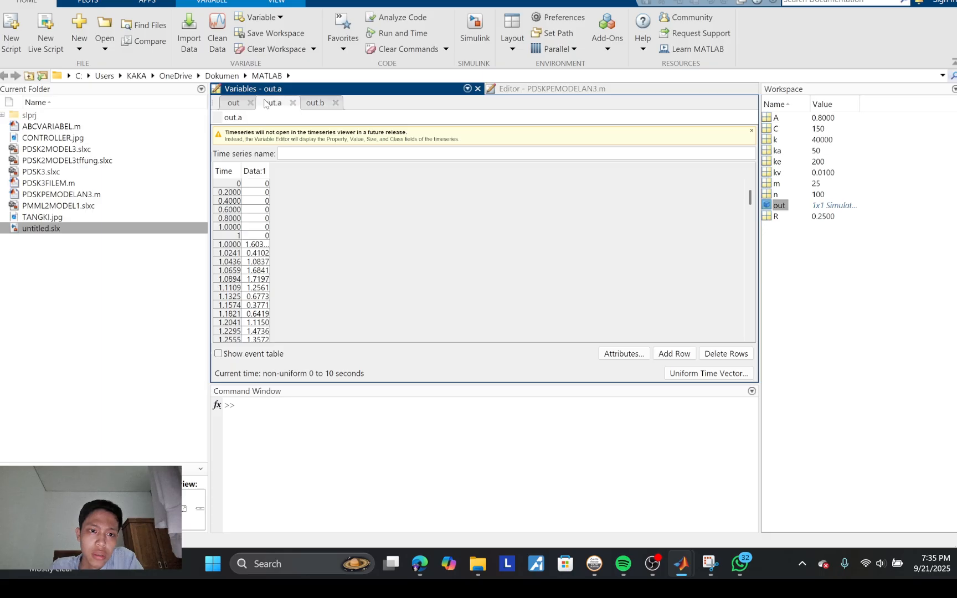
click(317, 105)
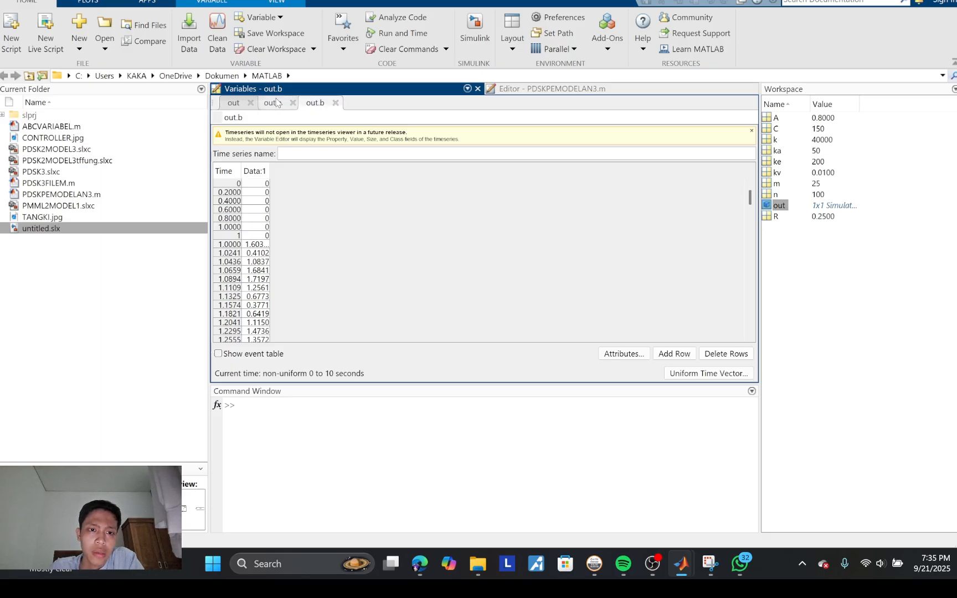
click(276, 101)
mouse_move(677, 565)
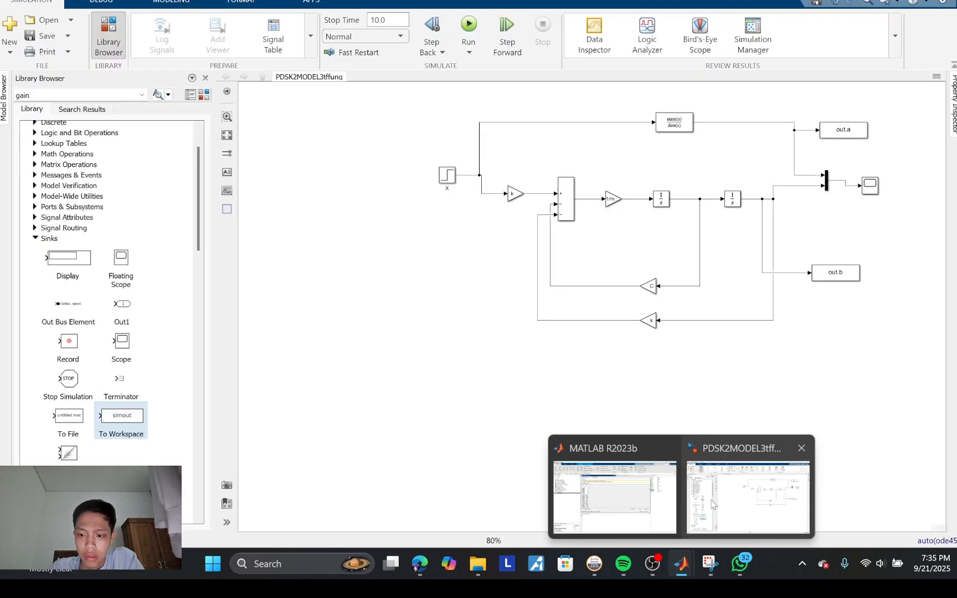
click(713, 505)
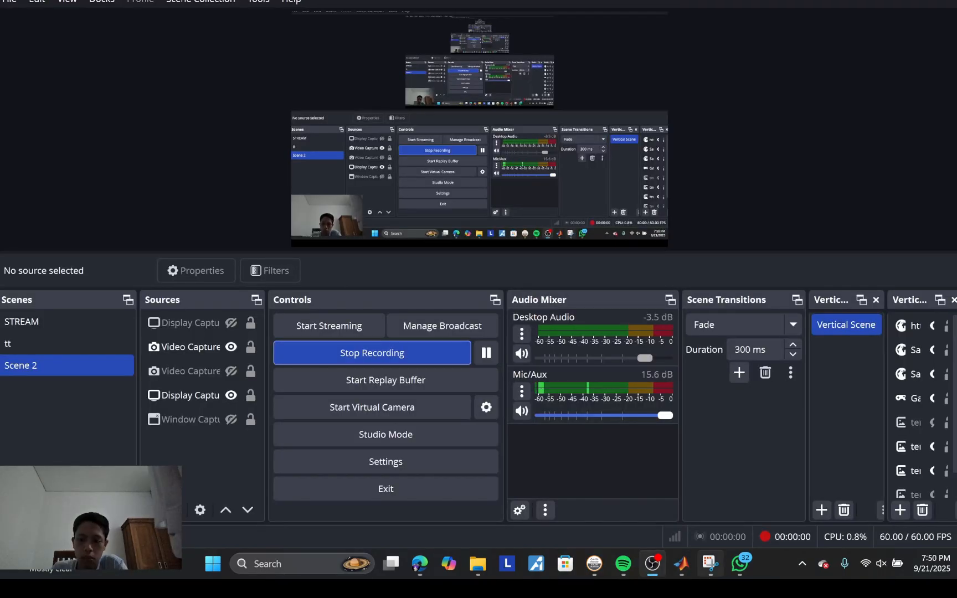
Step: Switch to the blank untitled1 model and show the Snipping Tool capture of the servo motor equations beside it
mouse_move(681, 564)
click(748, 499)
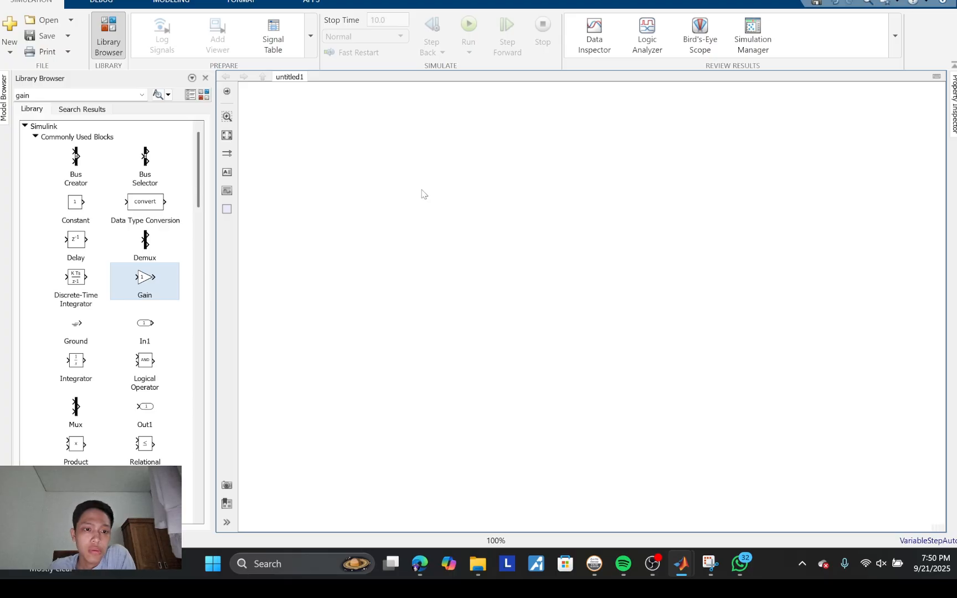
mouse_move(711, 564)
click(689, 501)
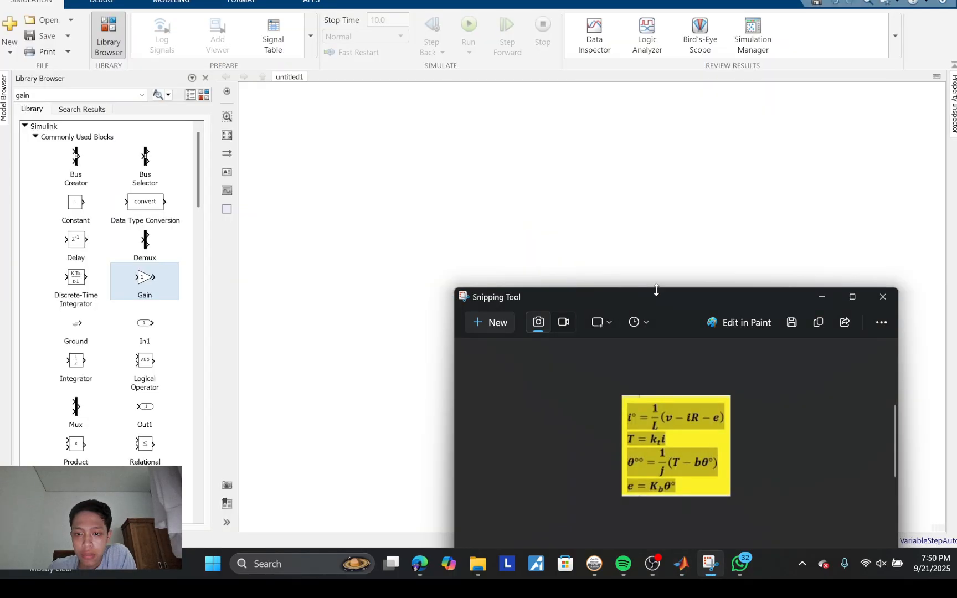
drag(661, 298, 542, 136)
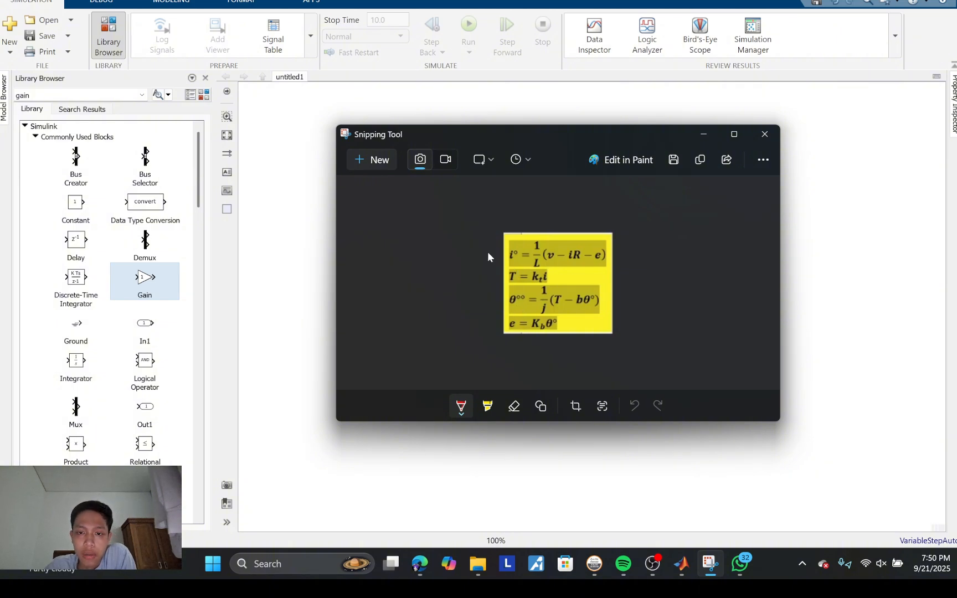
drag(539, 137, 662, 255)
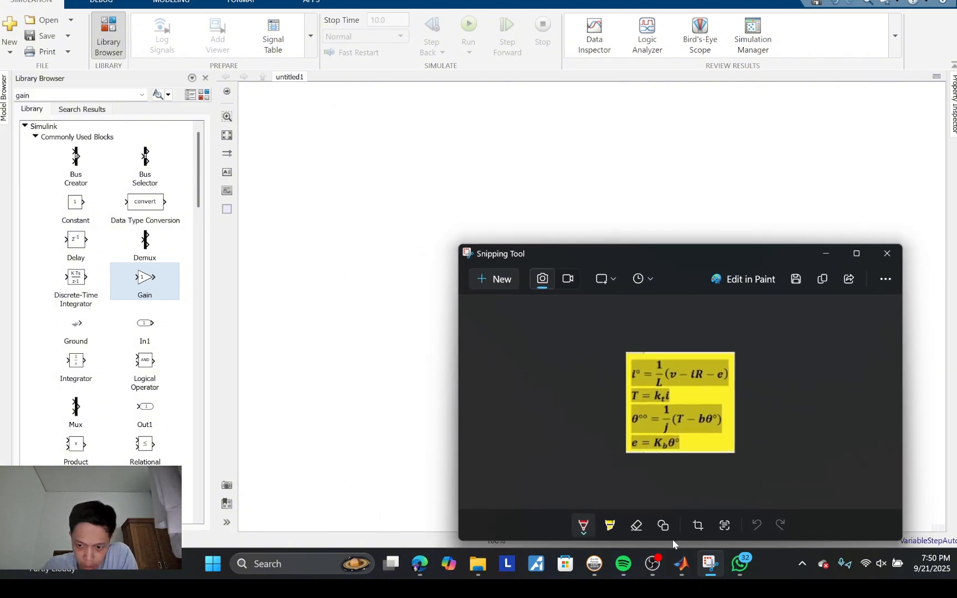
Step: Switch to the MATLAB editor and run PDSK2MODEL5.m to load the servo motor parameters into the workspace
mouse_move(682, 564)
click(668, 522)
drag(344, 188, 257, 127)
click(499, 127)
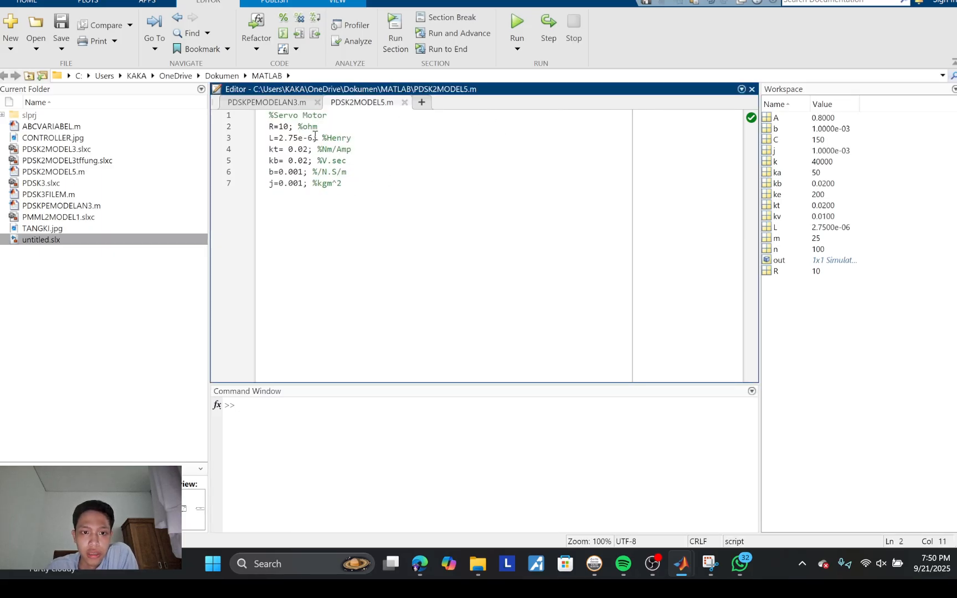
click(515, 25)
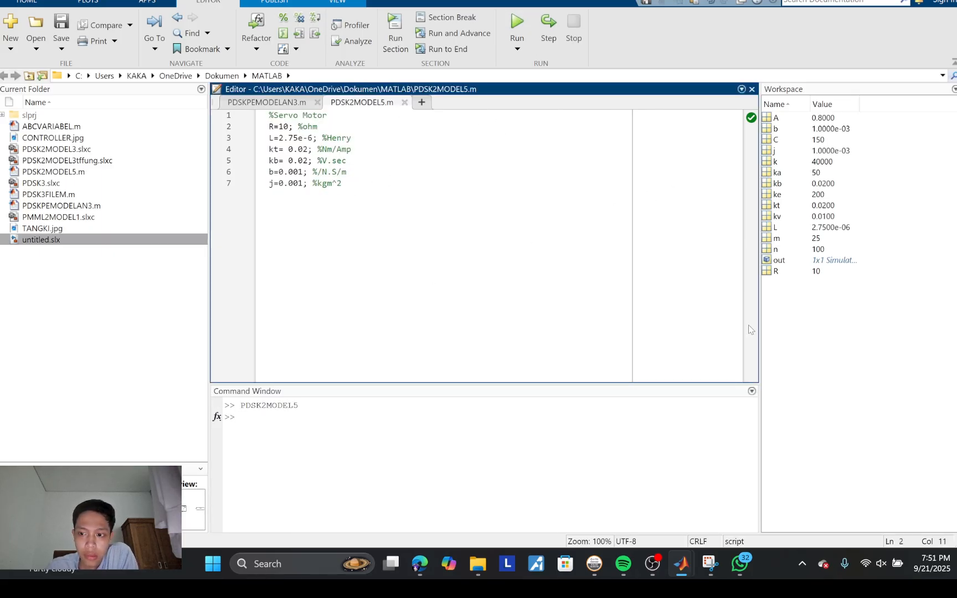
Step: Return to the untitled1 Simulink model and add three Gain blocks to the canvas
mouse_move(682, 564)
click(756, 518)
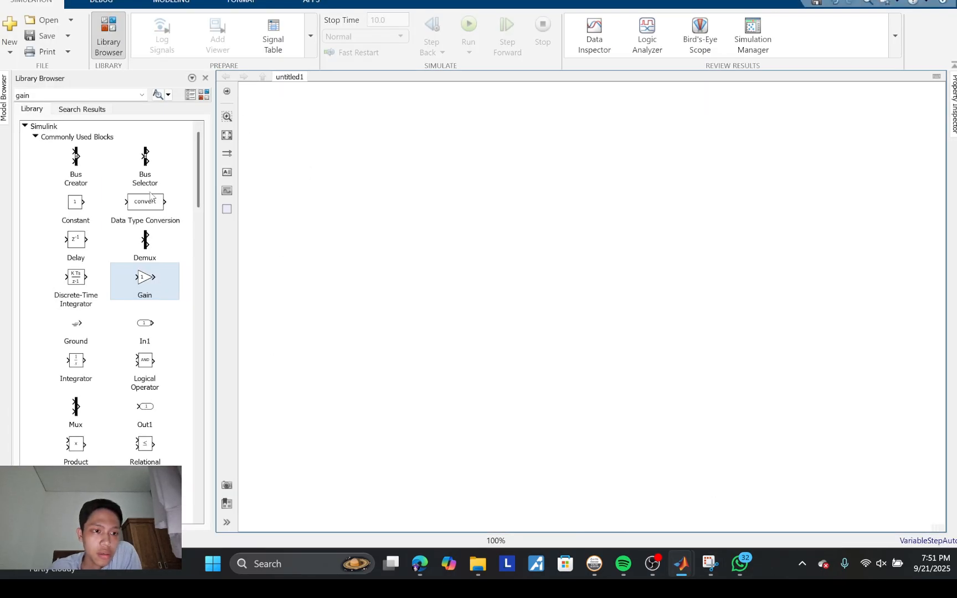
drag(138, 278, 522, 155)
drag(147, 277, 670, 116)
drag(471, 212, 461, 156)
Step: Add a Scope block and two Sum blocks from the Commonly Used Blocks library
scroll(162, 254, down, 2)
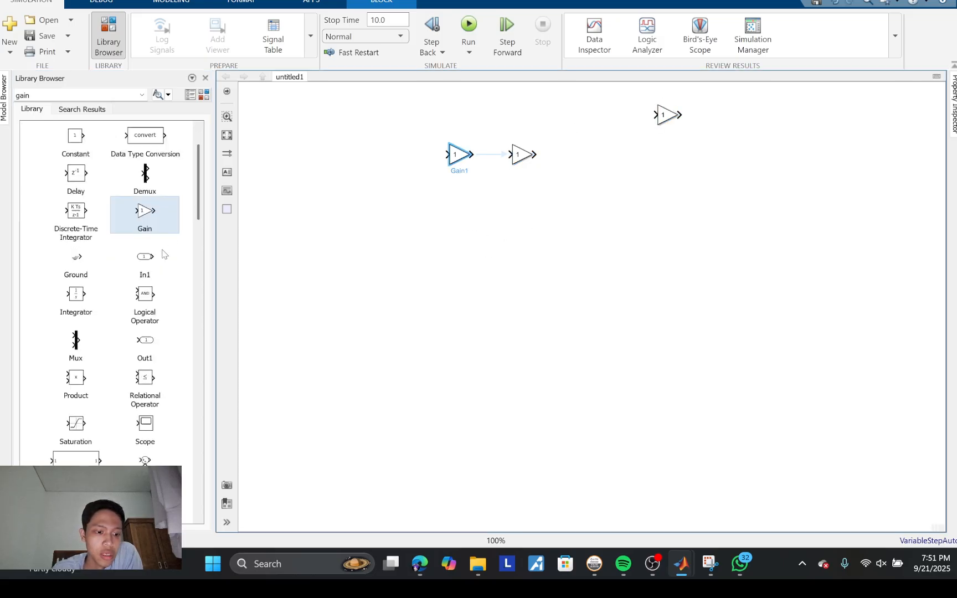
drag(147, 377, 636, 136)
drag(145, 400, 380, 252)
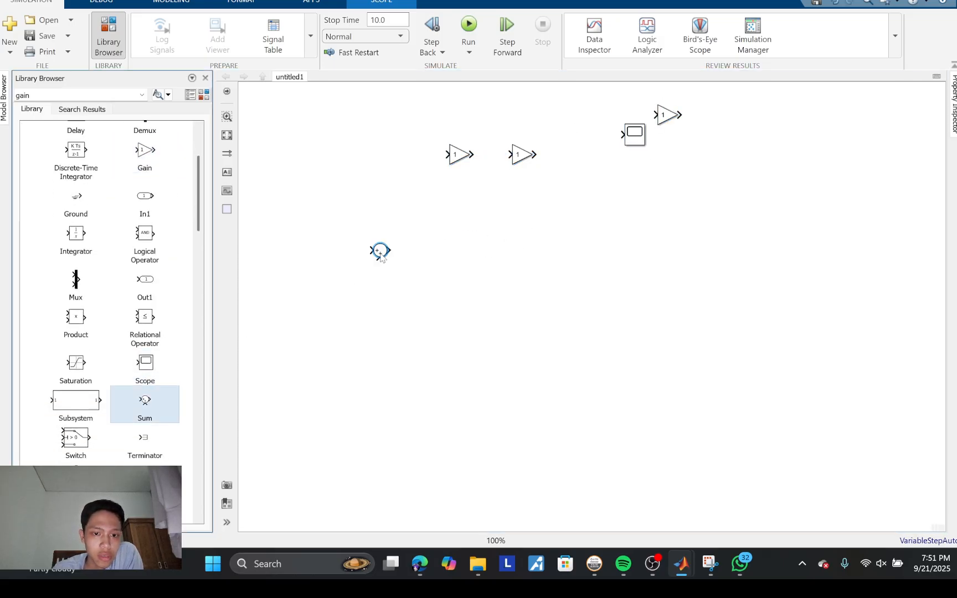
drag(165, 404, 575, 241)
Step: Add a Constant from the Sources library and another Scope from the Sinks library
scroll(111, 392, down, 5)
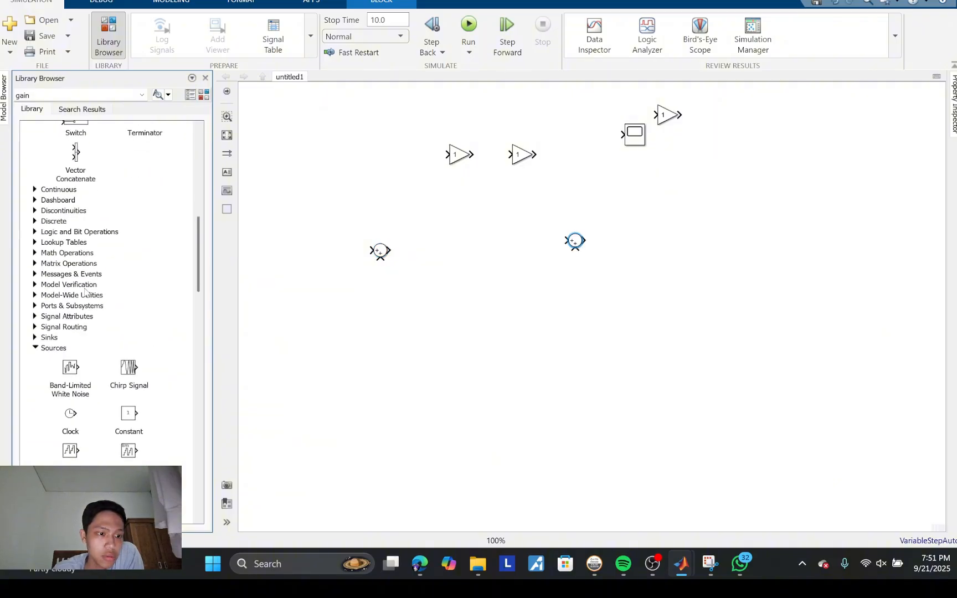
scroll(116, 378, down, 1)
drag(142, 391, 318, 189)
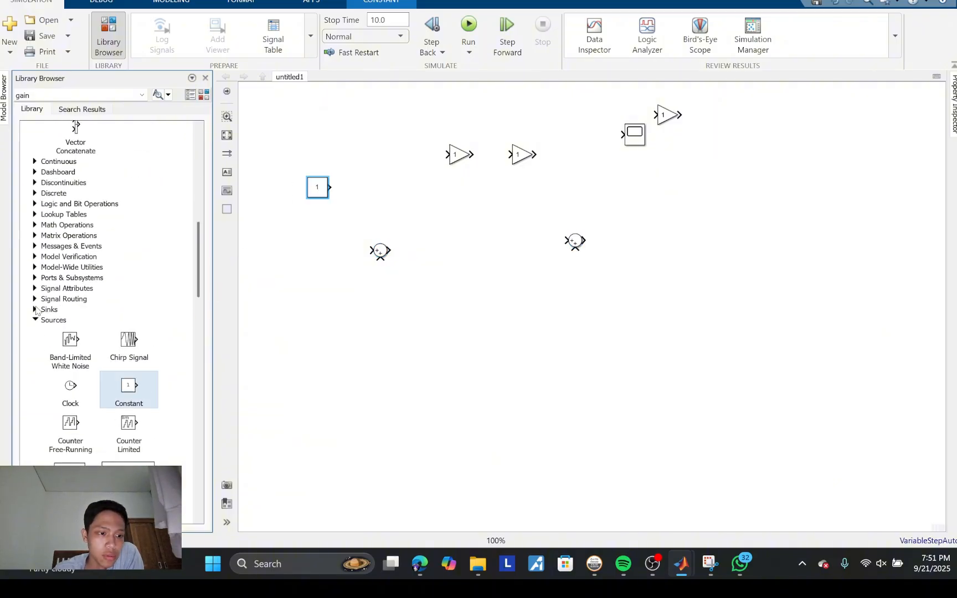
click(36, 310)
drag(121, 412, 810, 204)
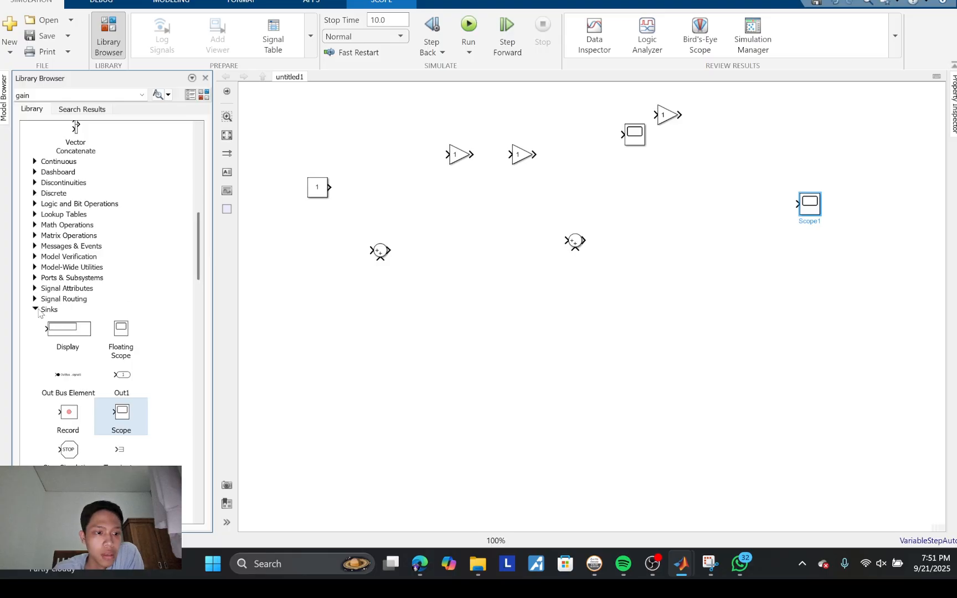
Step: Add two Integrator blocks from the Commonly Used Blocks library
scroll(83, 310, up, 10)
drag(76, 305, 501, 243)
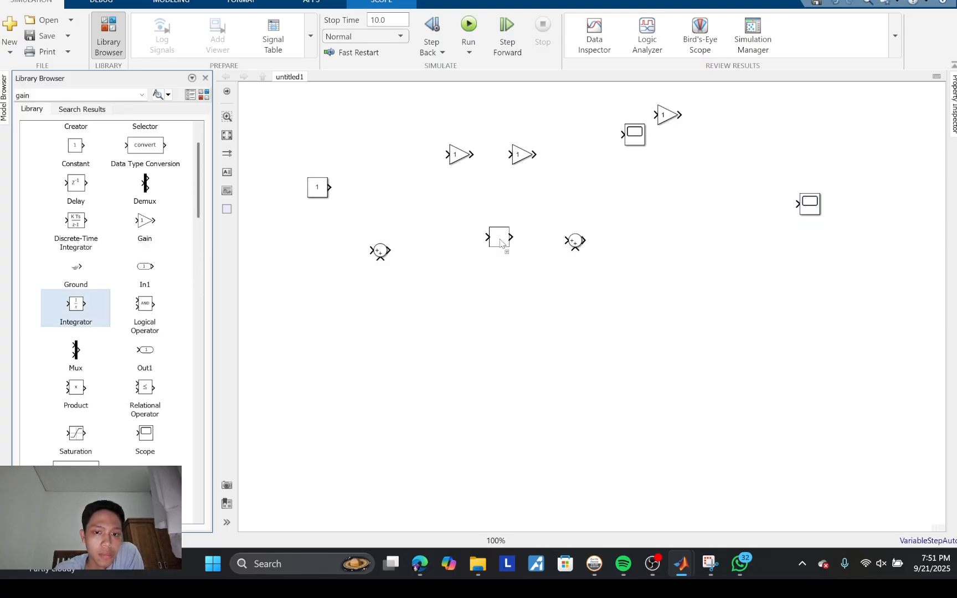
drag(78, 308, 626, 194)
Step: Arrange the blocks in one row after the Constant in the order Sum, Integrator, Sum, Integrator
drag(496, 243, 504, 194)
drag(380, 250, 441, 188)
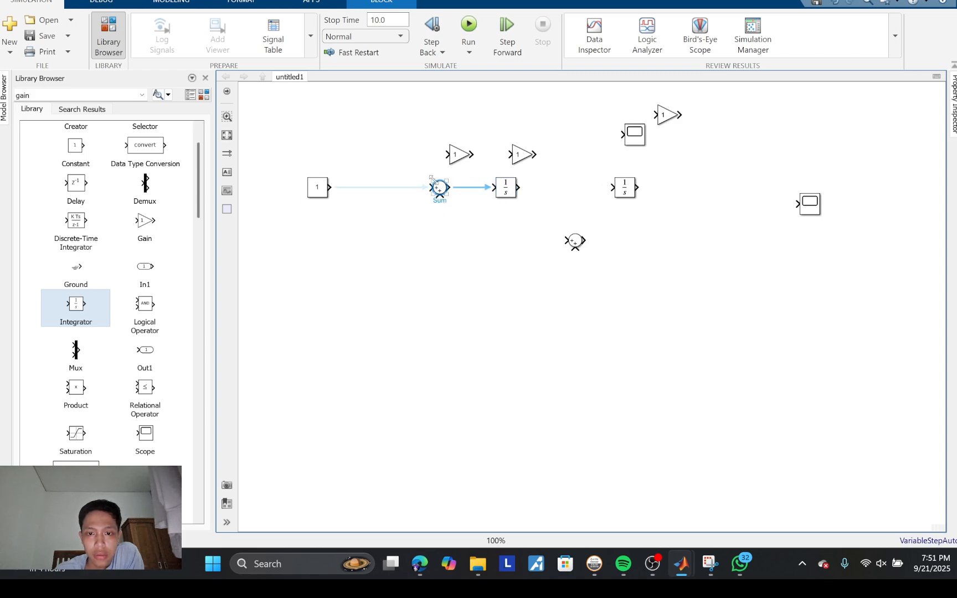
drag(506, 188, 529, 188)
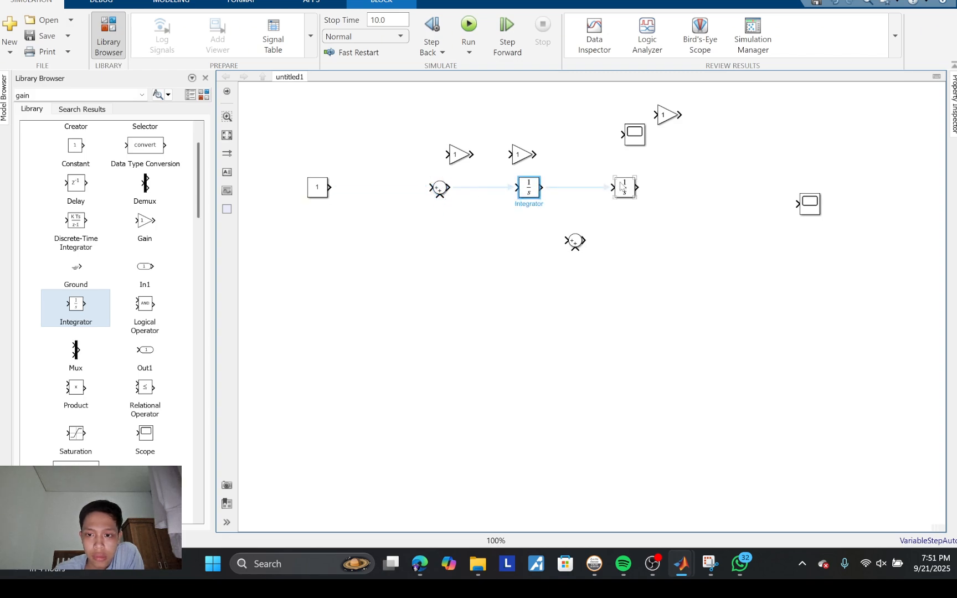
drag(623, 188, 657, 188)
drag(577, 241, 601, 187)
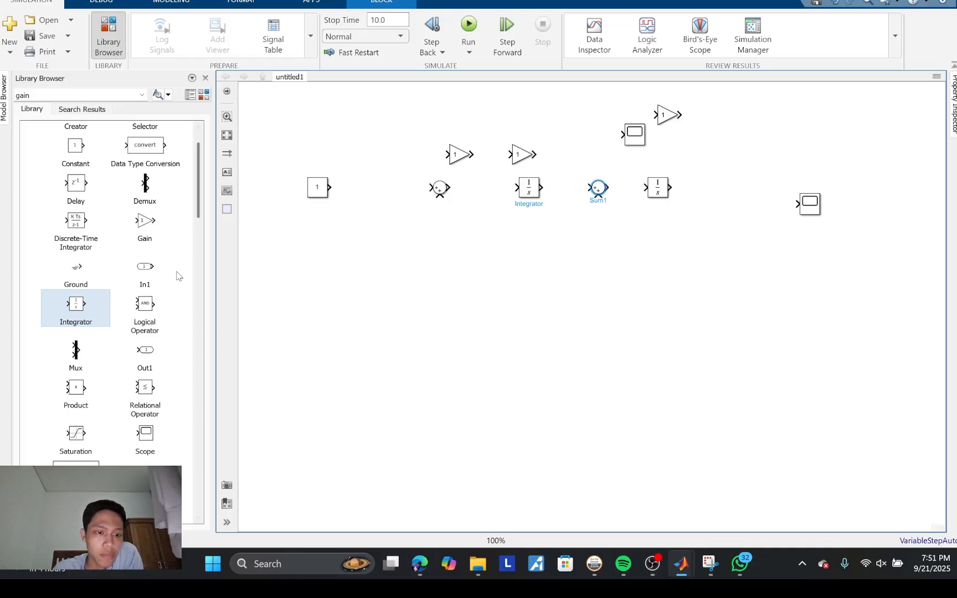
Step: Set the first Sum block's list of signs to |+--
double_click(439, 188)
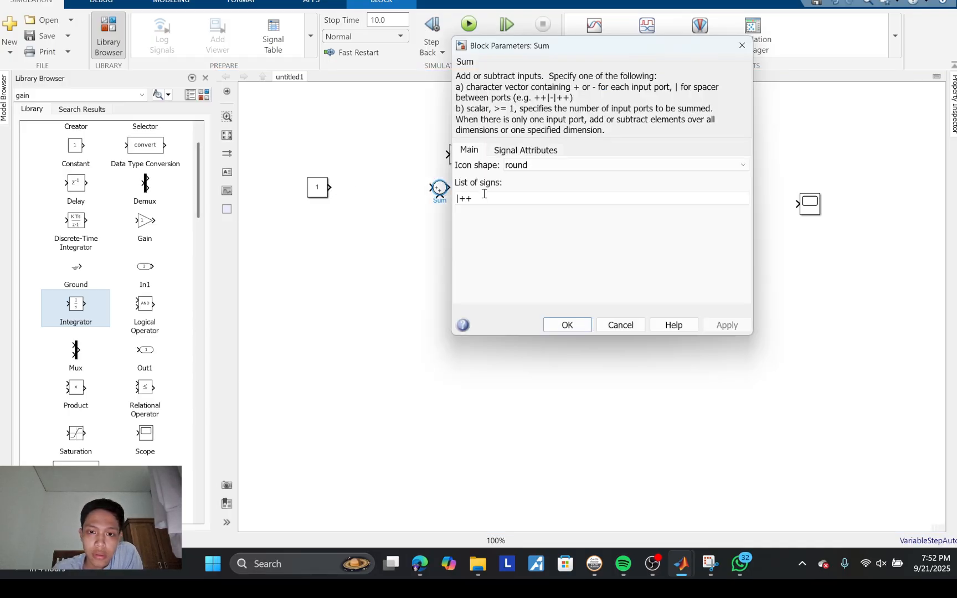
click(484, 196)
key(BackSpace)
text(--)
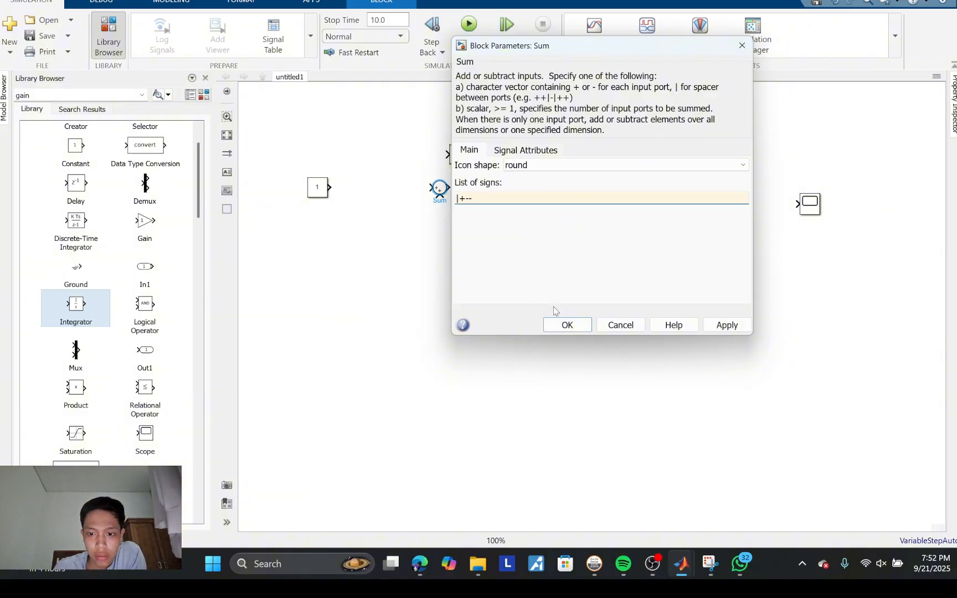
click(567, 325)
Step: Delete the extra Scope and wire the first Integrator through the second Sum and second Integrator to the remaining Scope
drag(668, 110, 576, 146)
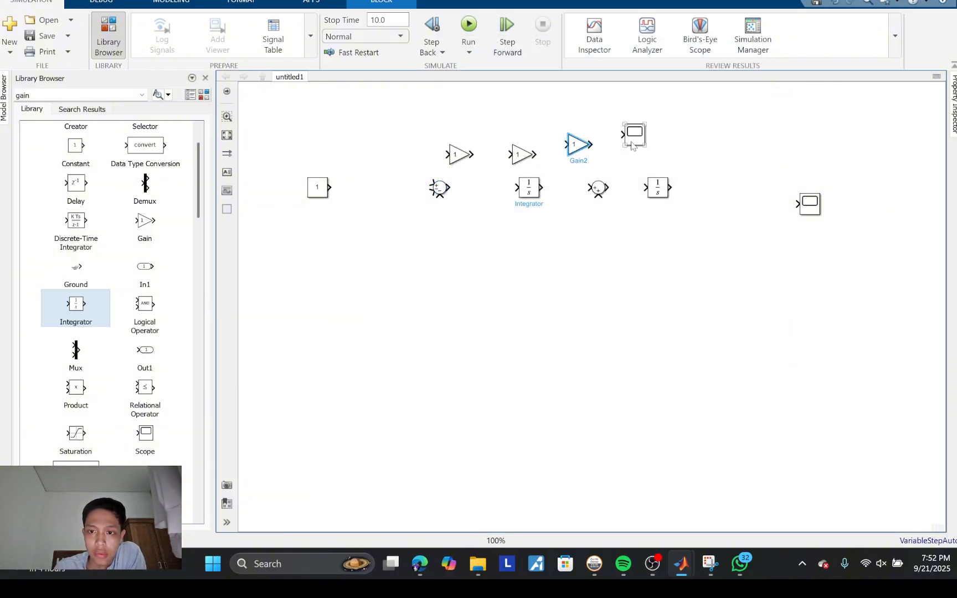
drag(635, 134, 729, 133)
key(Delete)
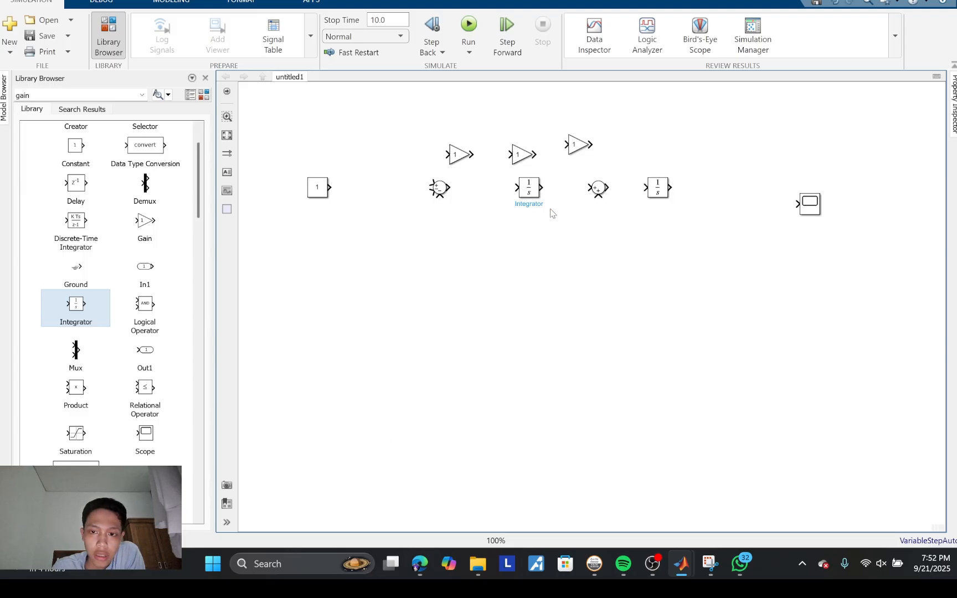
drag(543, 187, 794, 204)
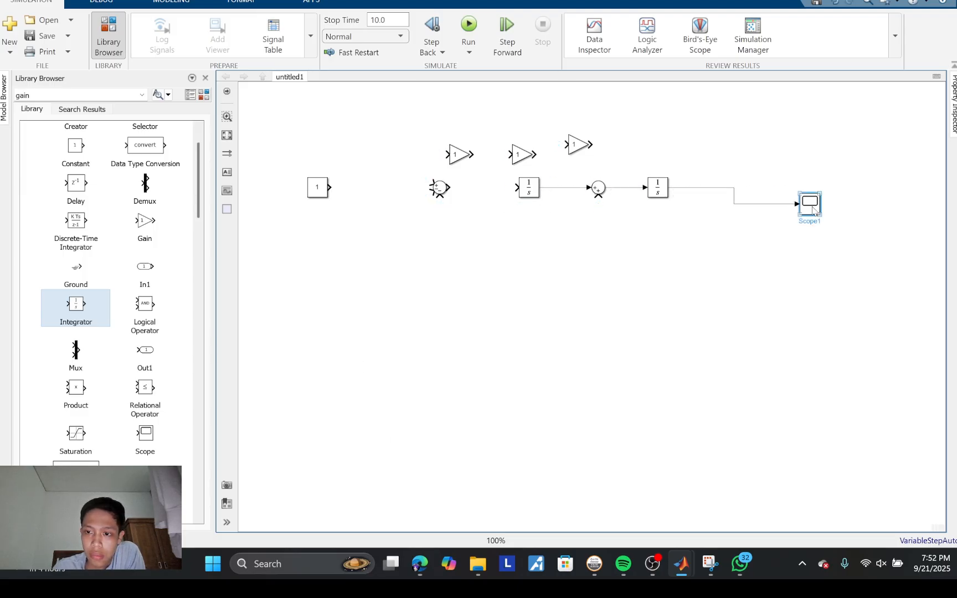
Step: Flip the Gain above the second Sum and the Gain above the first Integrator so that both face left
drag(579, 144, 604, 144)
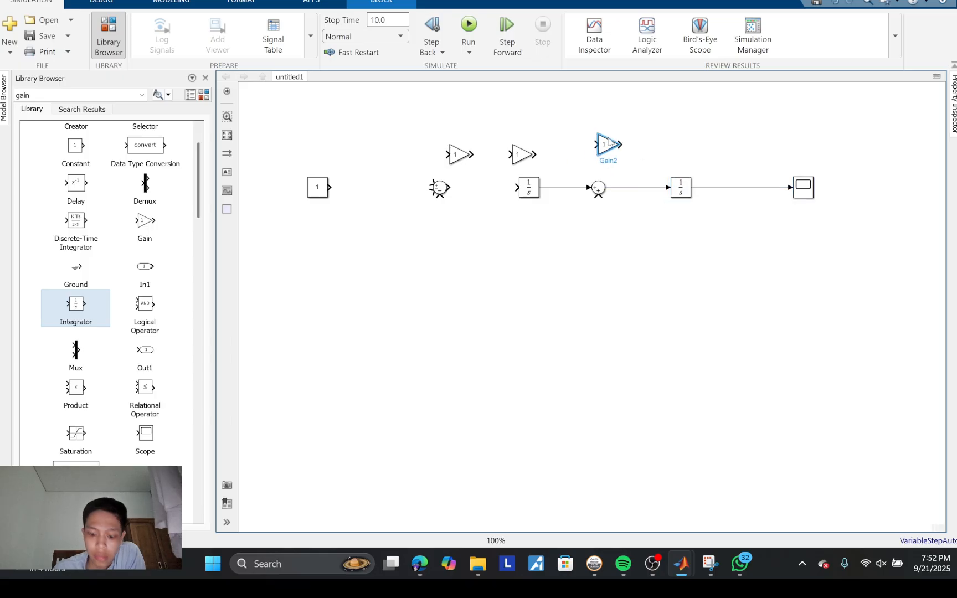
right_click(603, 144)
mouse_move(681, 291)
click(477, 377)
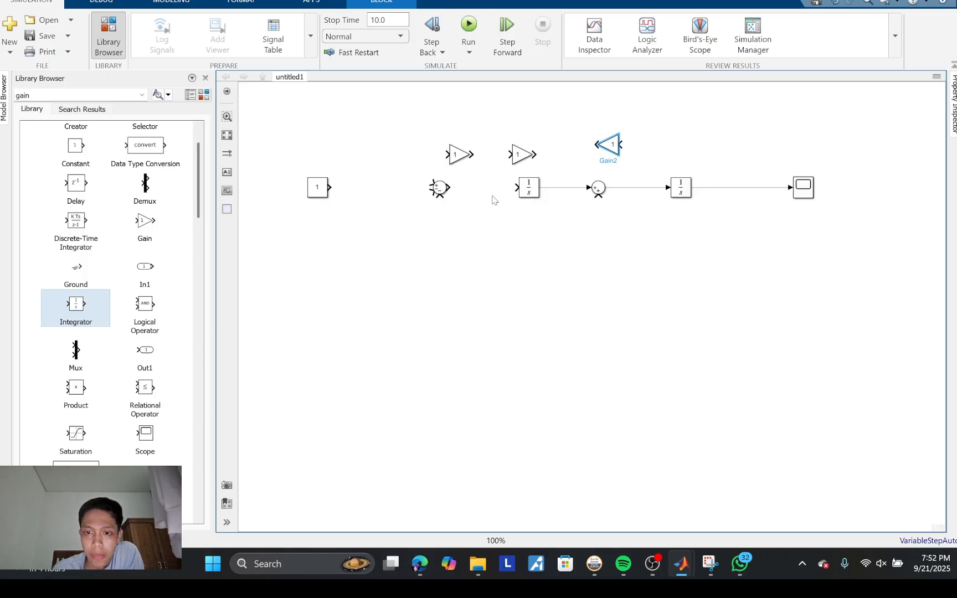
click(521, 154)
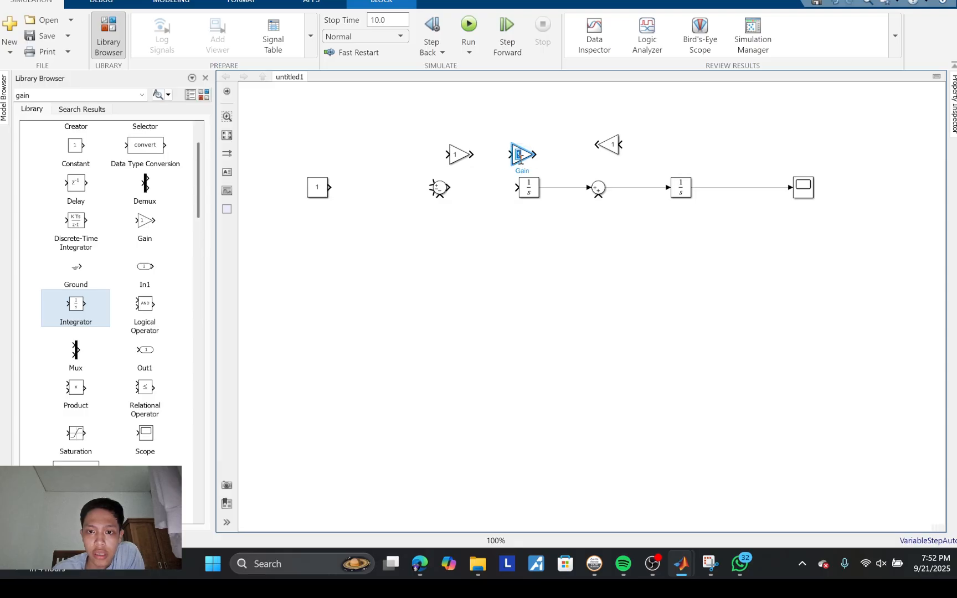
click(533, 155)
right_click(524, 157)
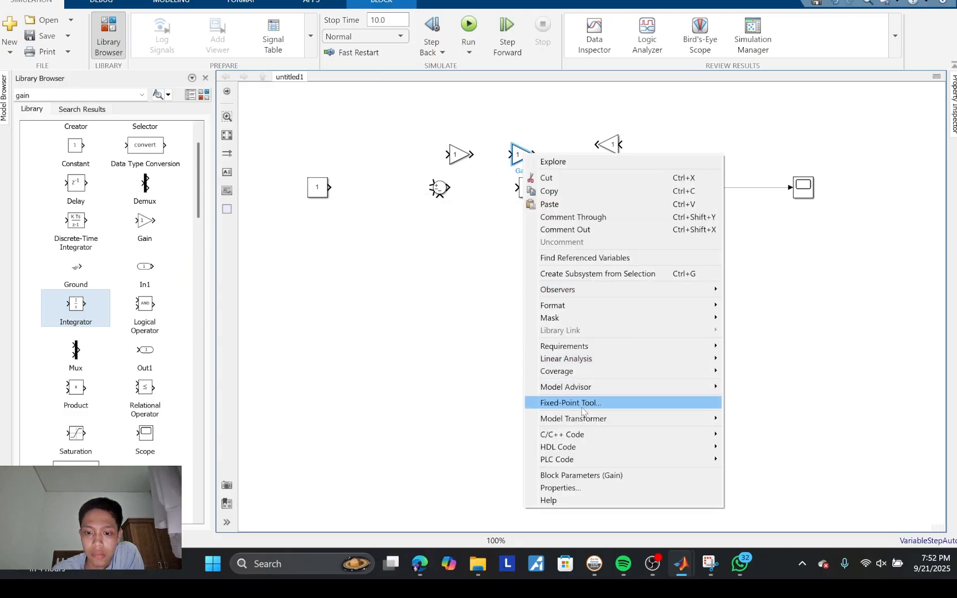
mouse_move(692, 305)
click(784, 399)
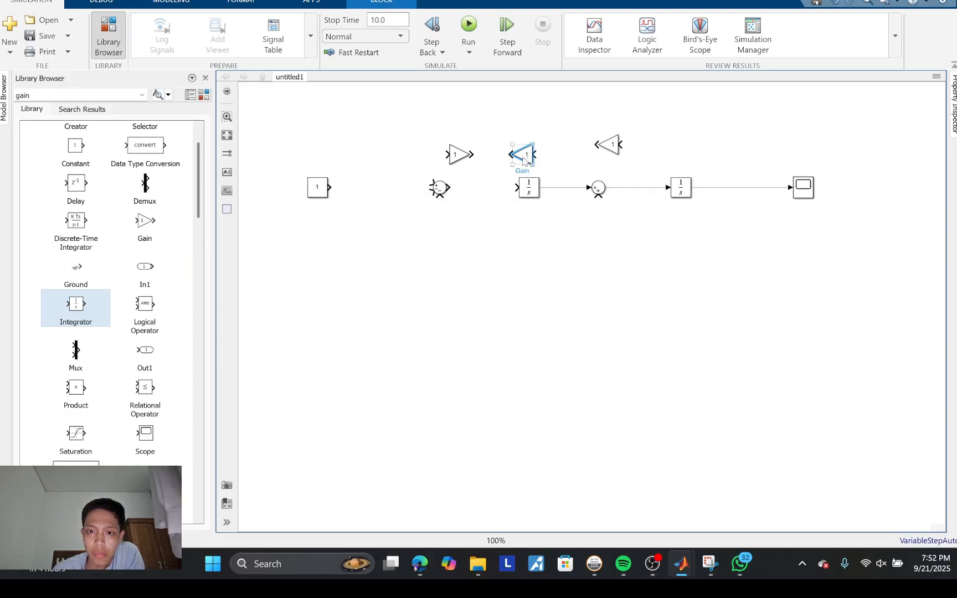
Step: Raise one flipped Gain higher above the second Sum and the other slightly above the first Integrator
click(611, 146)
drag(611, 145, 601, 112)
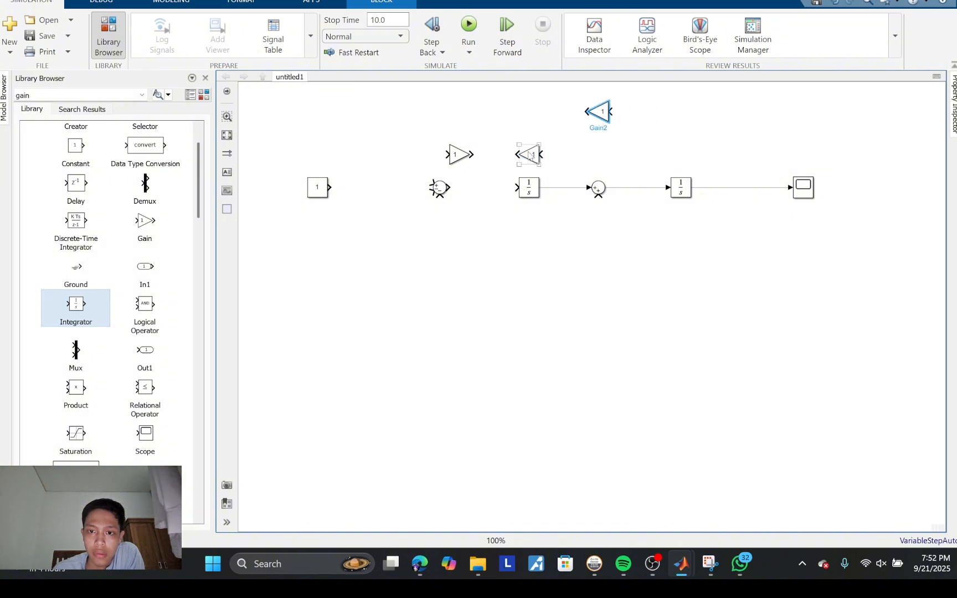
drag(529, 154, 530, 148)
Step: Move the remaining Gain below the second Integrator and flip it to face left
drag(460, 155, 673, 298)
right_click(672, 297)
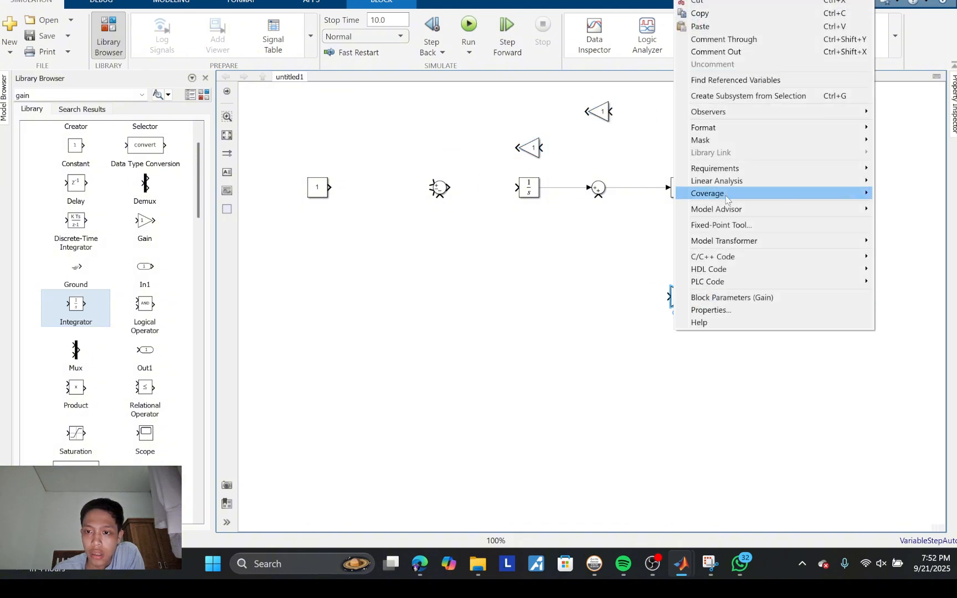
mouse_move(715, 127)
click(578, 215)
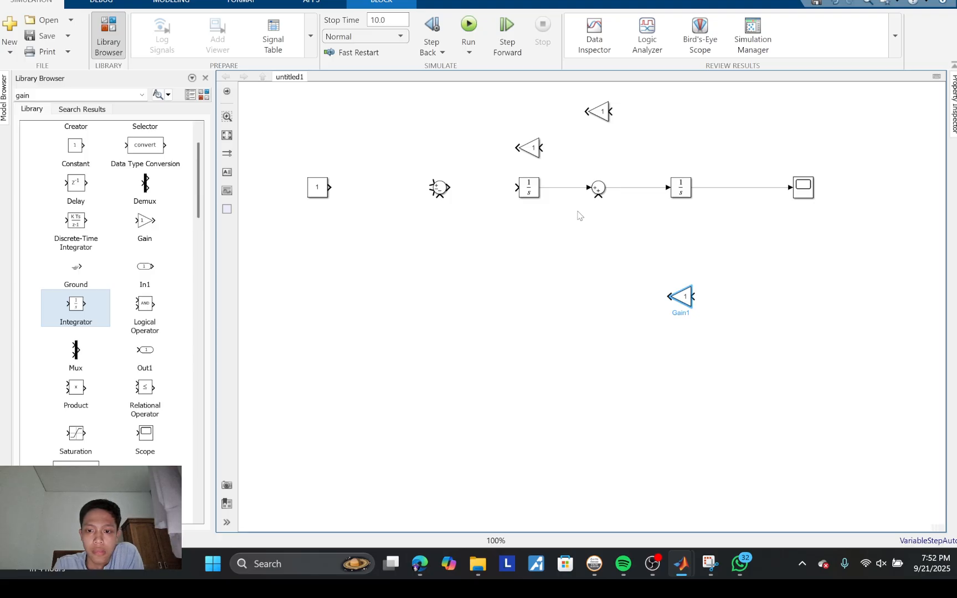
Step: Change the first Sum block's icon shape to rectangular
double_click(439, 188)
click(530, 166)
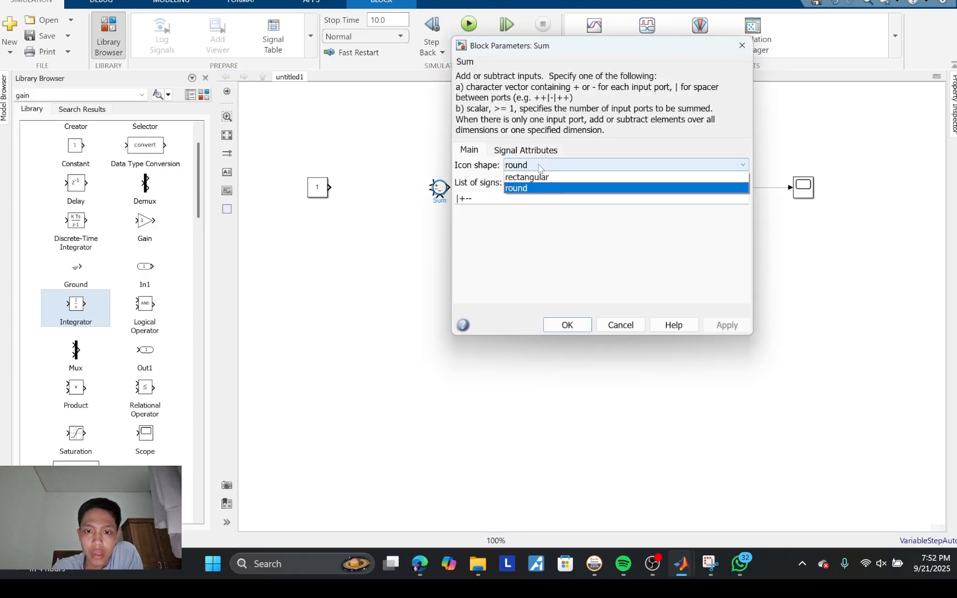
click(538, 176)
click(568, 325)
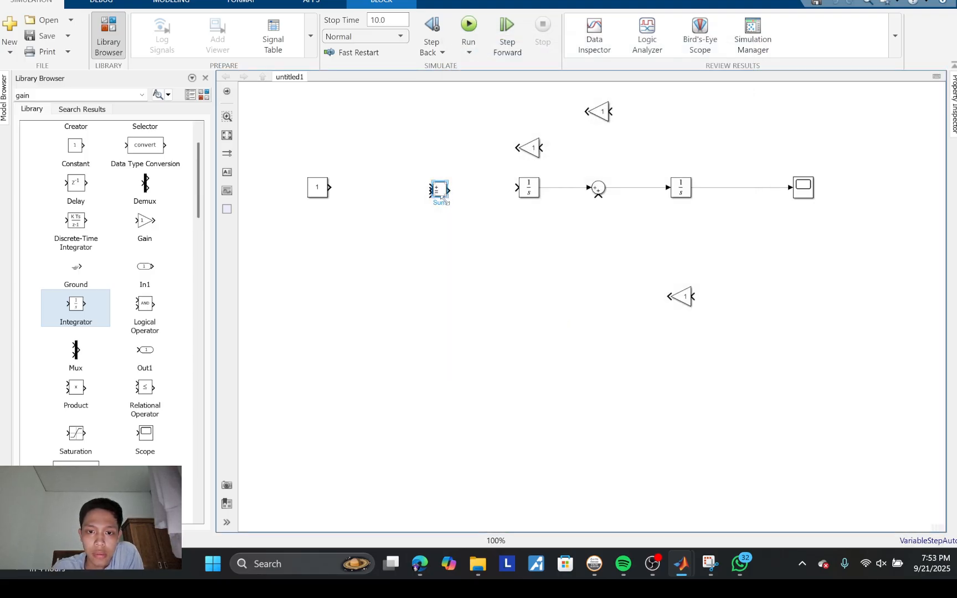
Step: Enlarge the rectangular Sum, then connect the Constant to its plus input and its output to the first Integrator
mouse_move(447, 199)
mouse_down()
mouse_move(458, 239)
mouse_move(448, 237)
mouse_move(443, 189)
mouse_up()
mouse_move(332, 187)
mouse_down()
mouse_move(466, 179)
mouse_move(431, 187)
mouse_up()
click(380, 215)
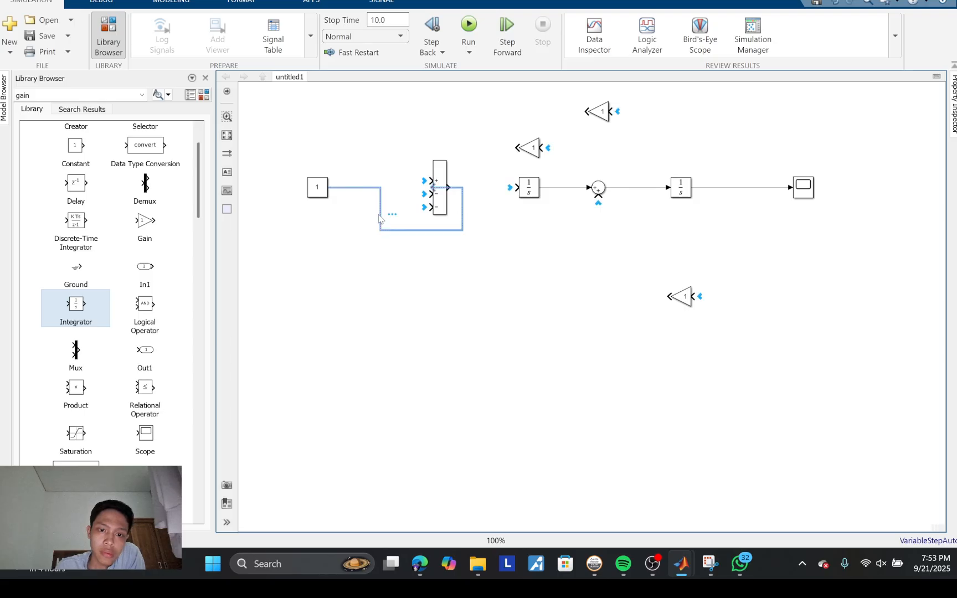
key(Delete)
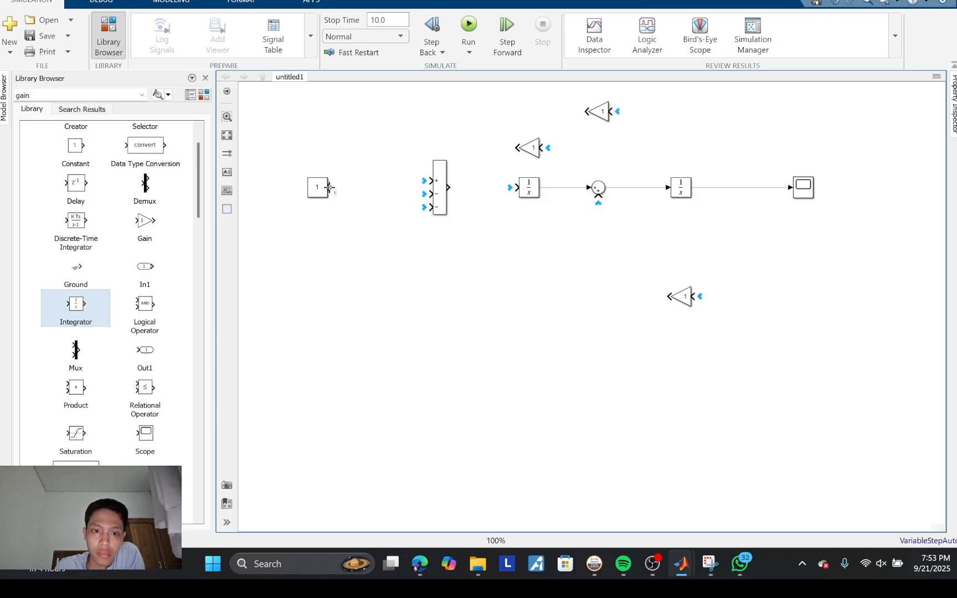
drag(330, 187, 524, 189)
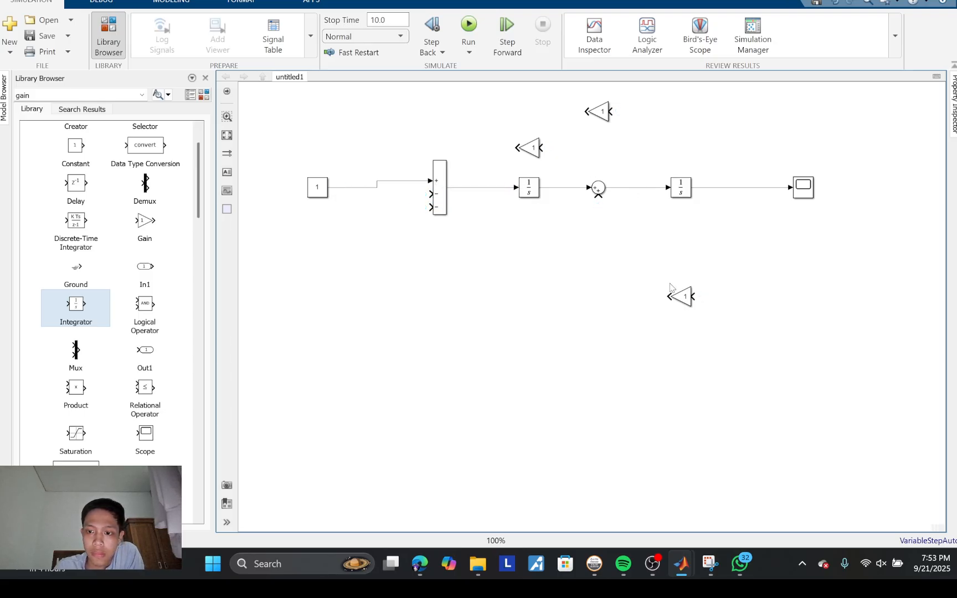
Step: Branch the Integrator outputs into the three Gains, then wire the middle Gain to the first Sum and the lower Gain to the second Sum
drag(693, 297, 741, 189)
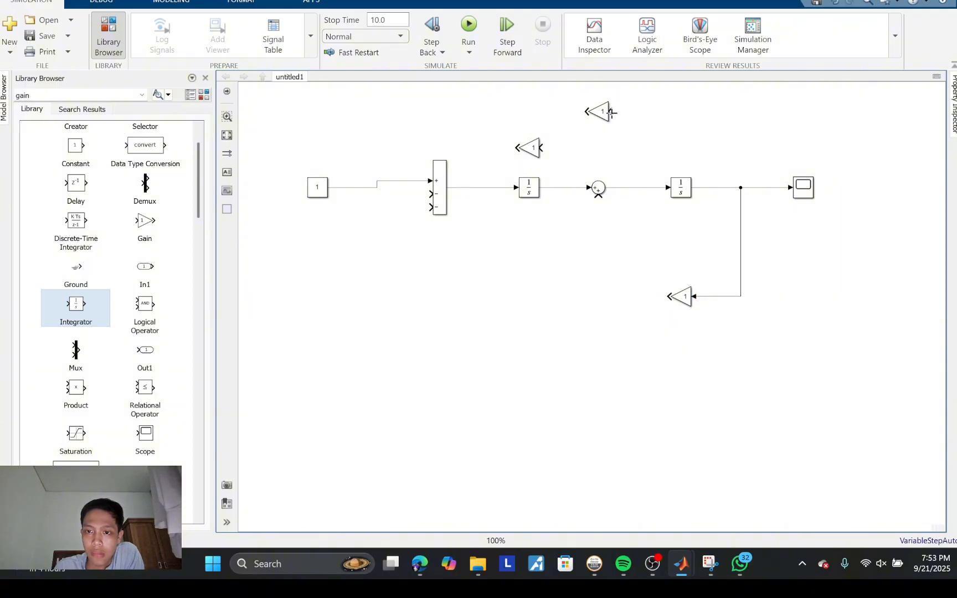
drag(611, 113, 716, 187)
drag(541, 148, 560, 187)
drag(517, 148, 429, 195)
drag(665, 297, 599, 195)
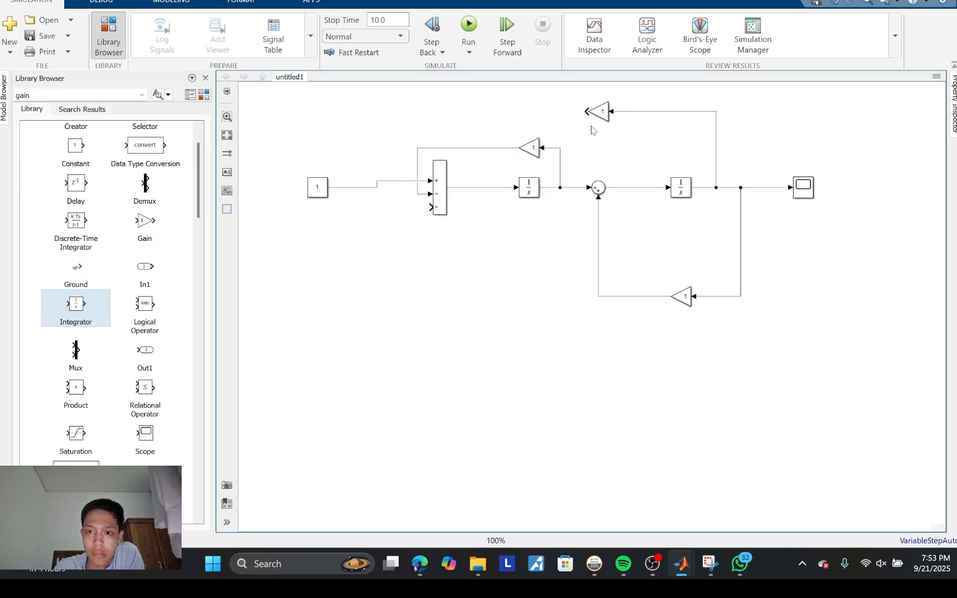
Step: Reroute the Gain above the first Integrator to the first Sum's third input and connect the topmost Gain to its second input
click(588, 112)
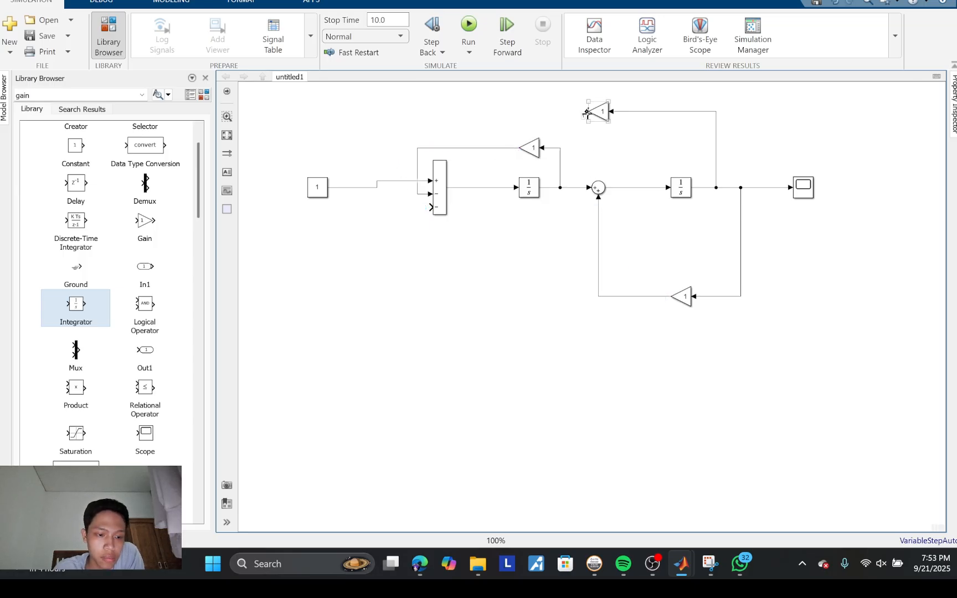
click(441, 147)
key(Delete)
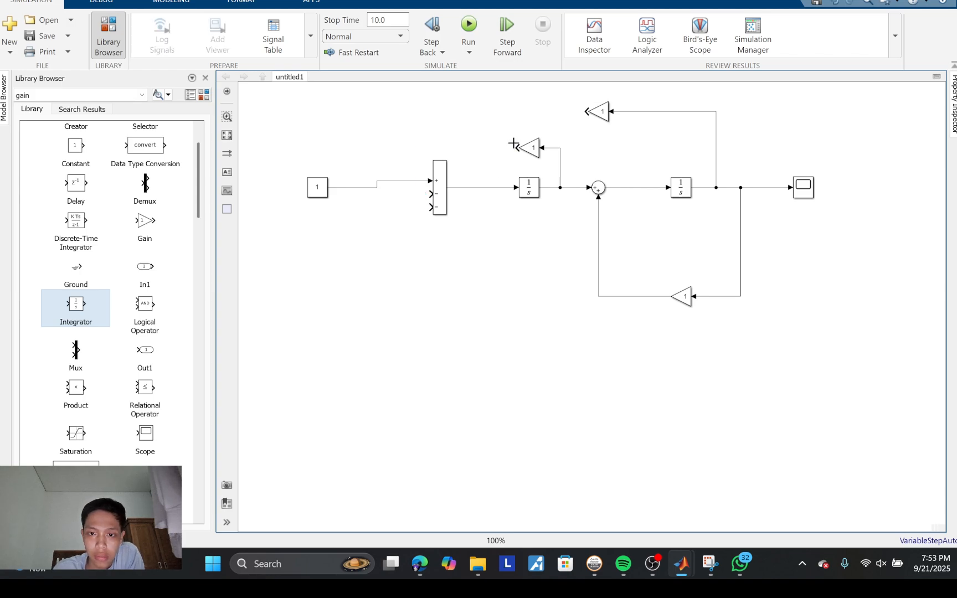
drag(516, 149, 430, 207)
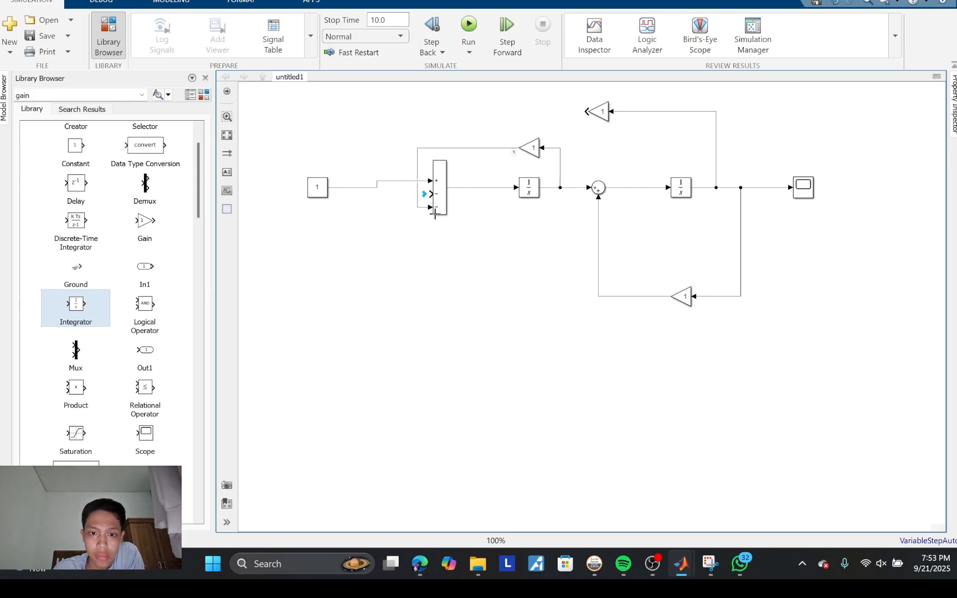
drag(585, 111, 345, 164)
drag(424, 194, 425, 193)
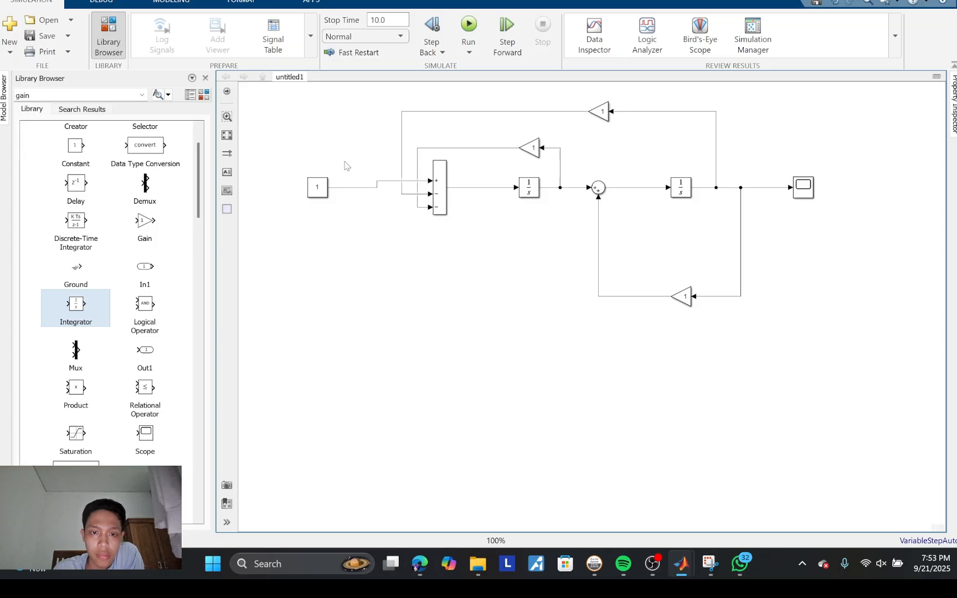
Step: Align the Constant with the first Sum's plus input and insert a Gain between the second Sum and the second Integrator
drag(319, 187, 318, 181)
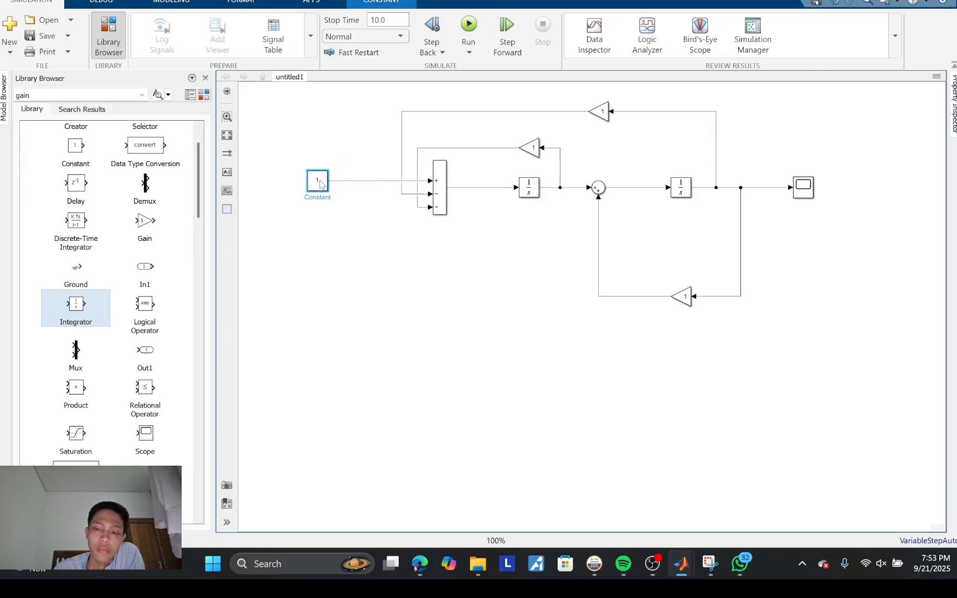
click(607, 228)
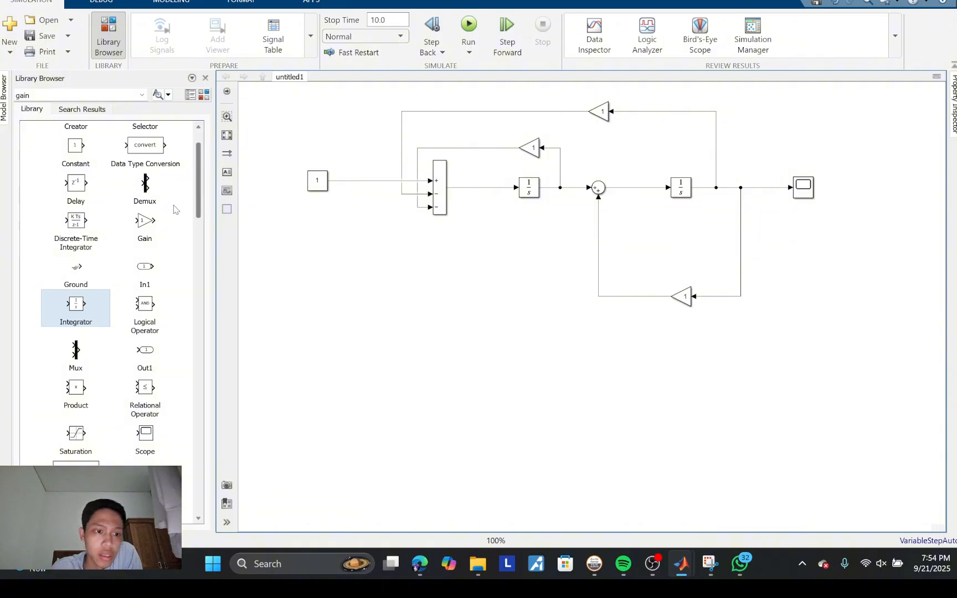
drag(145, 222, 645, 189)
click(657, 232)
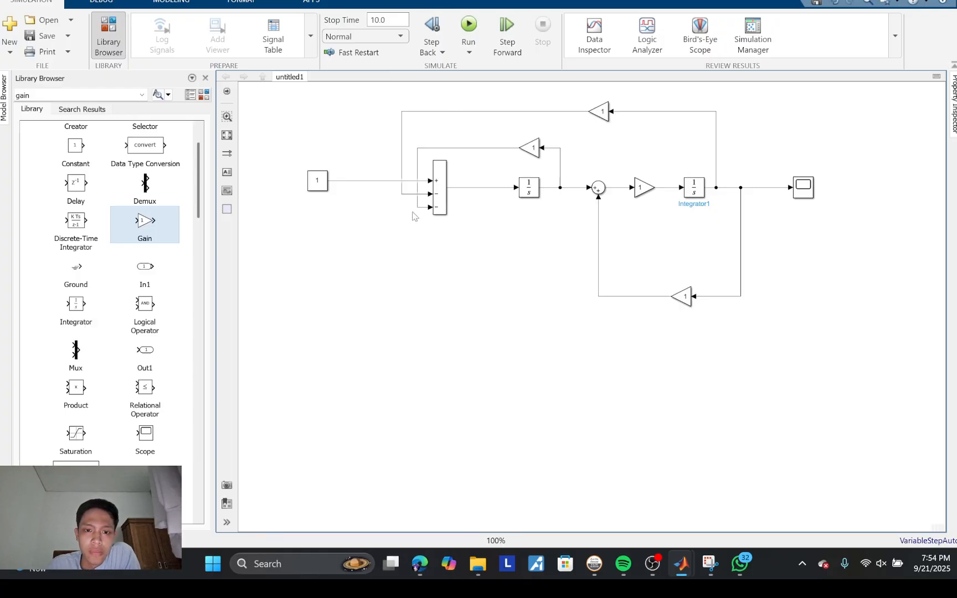
Step: Consult the motor equations in Snipping Tool and set the Gain above the first Integrator to R
double_click(531, 148)
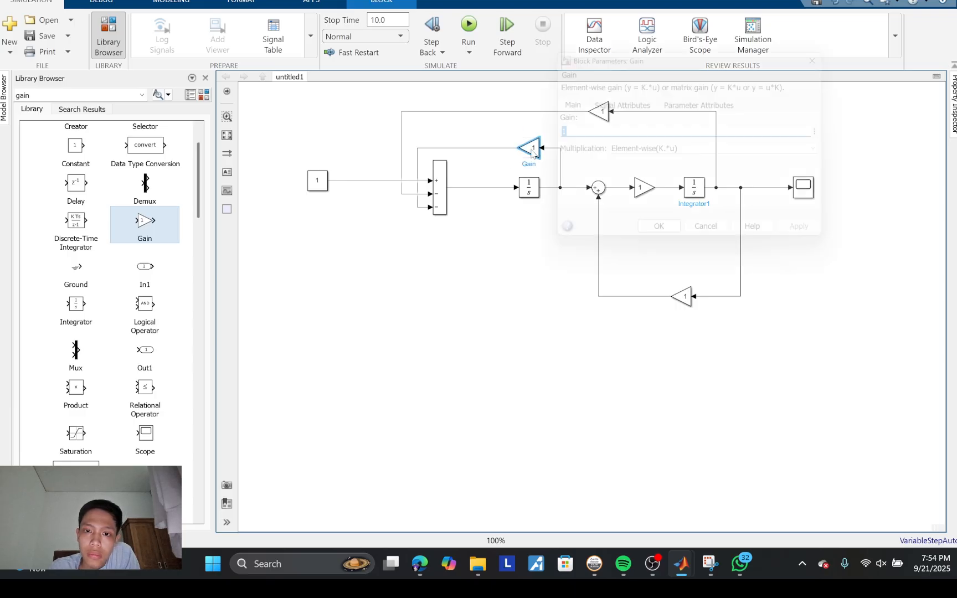
click(710, 564)
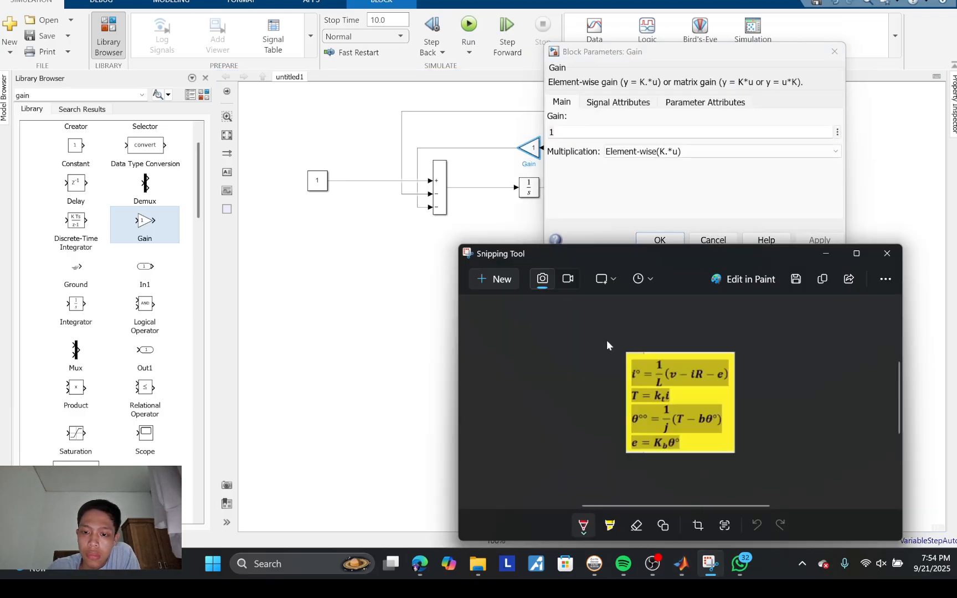
drag(521, 227, 247, 117)
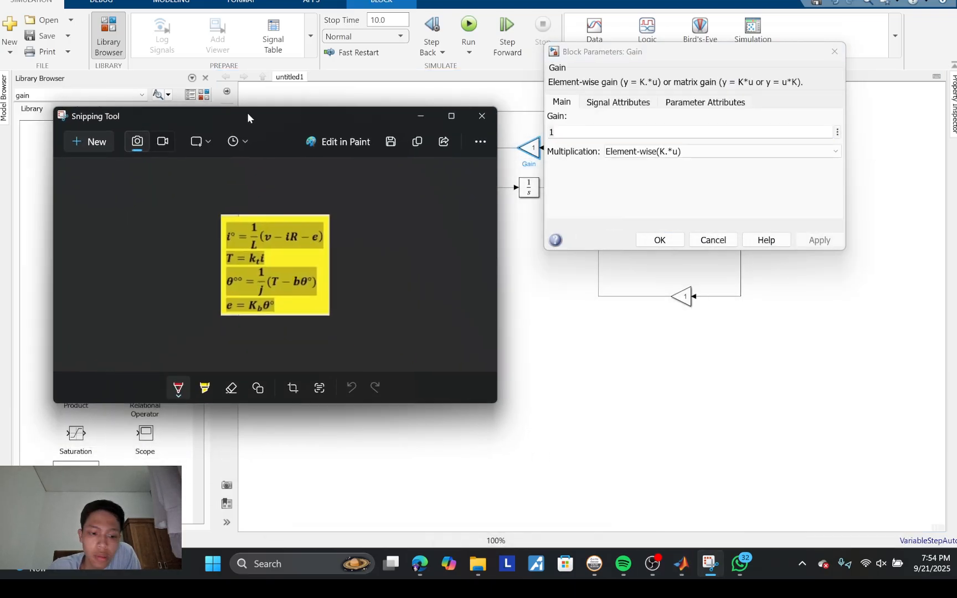
click(602, 138)
text(R)
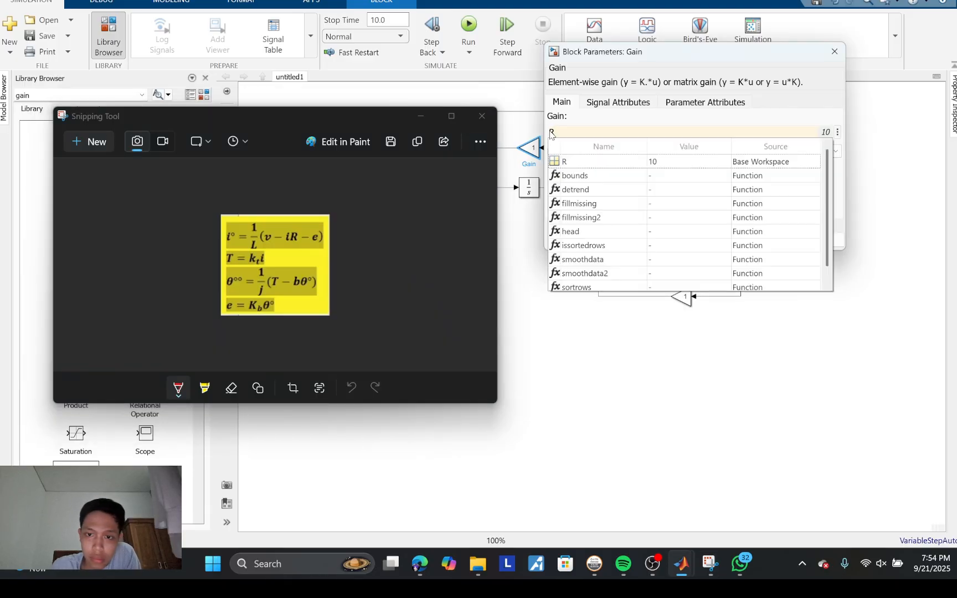
key(Return)
key(Return)
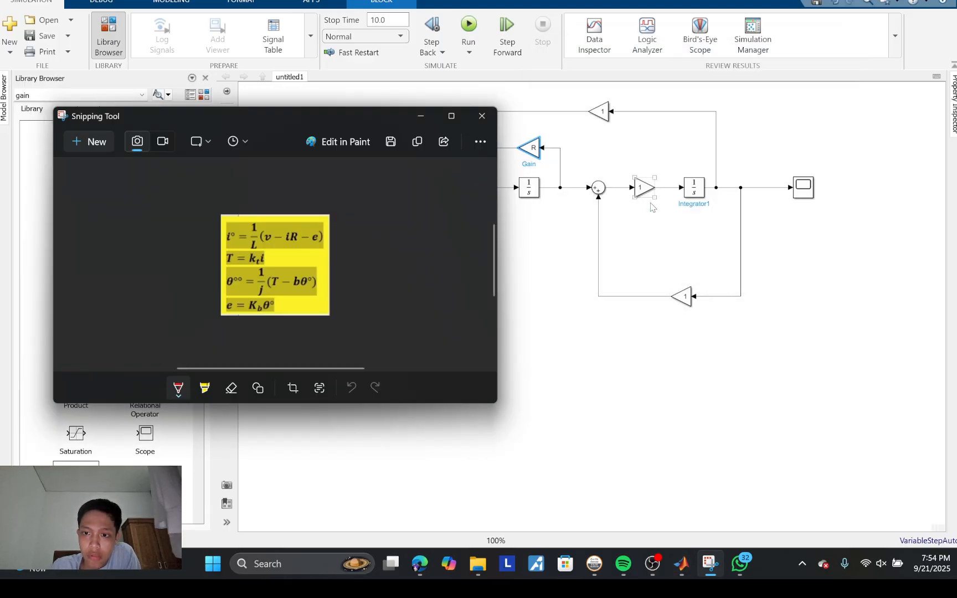
Step: Set the Gain between the second Sum and the second Integrator to 1/j
click(643, 190)
double_click(644, 191)
text(1/)
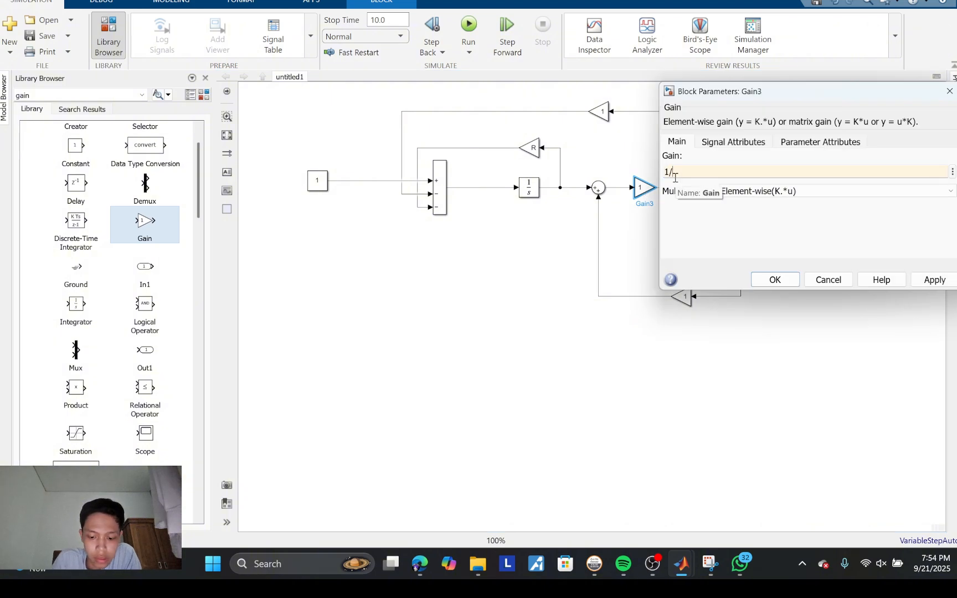
text(j)
click(775, 280)
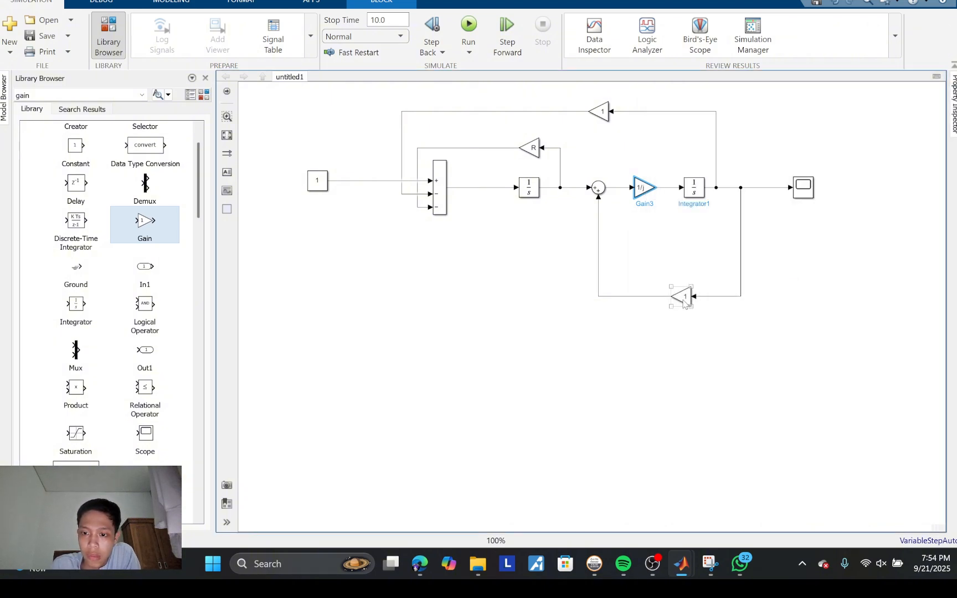
Step: Set the feedback Gain below the second Integrator to b
double_click(683, 297)
text(b)
key(Return)
Step: Set the topmost feedback Gain to the workspace variable kb
click(602, 111)
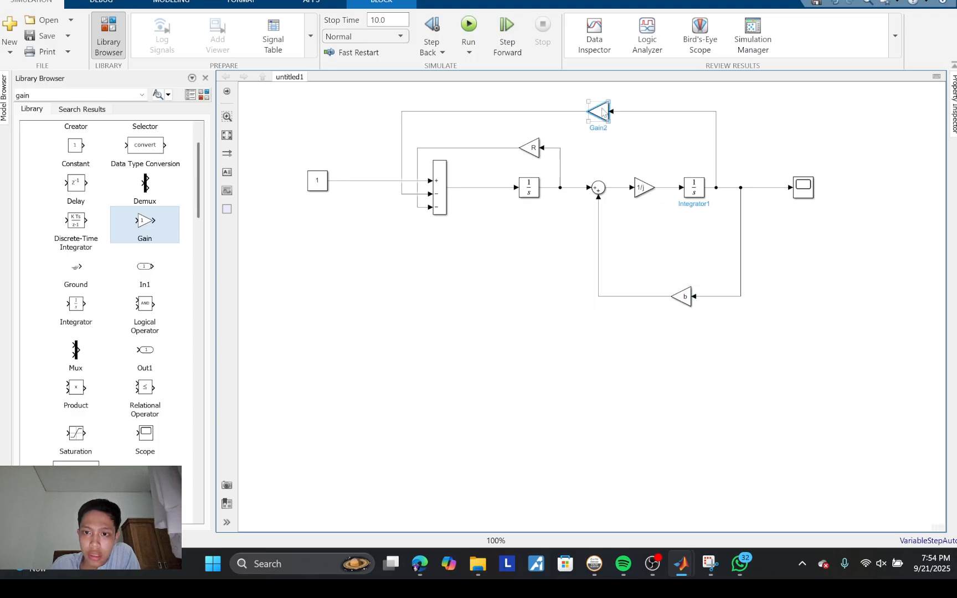
double_click(603, 111)
text(b)
key(BackSpace)
text(kb)
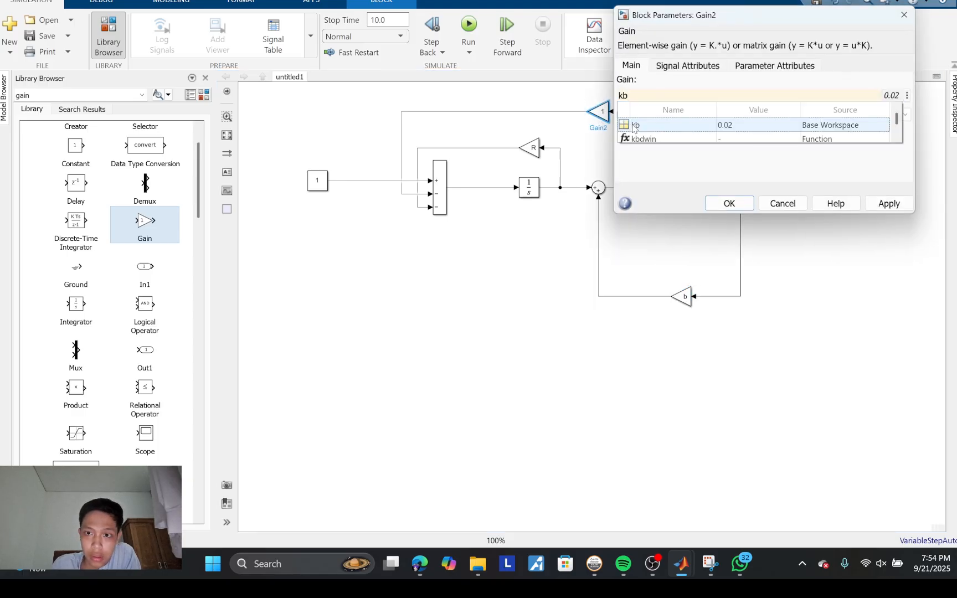
click(635, 125)
click(599, 113)
double_click(603, 113)
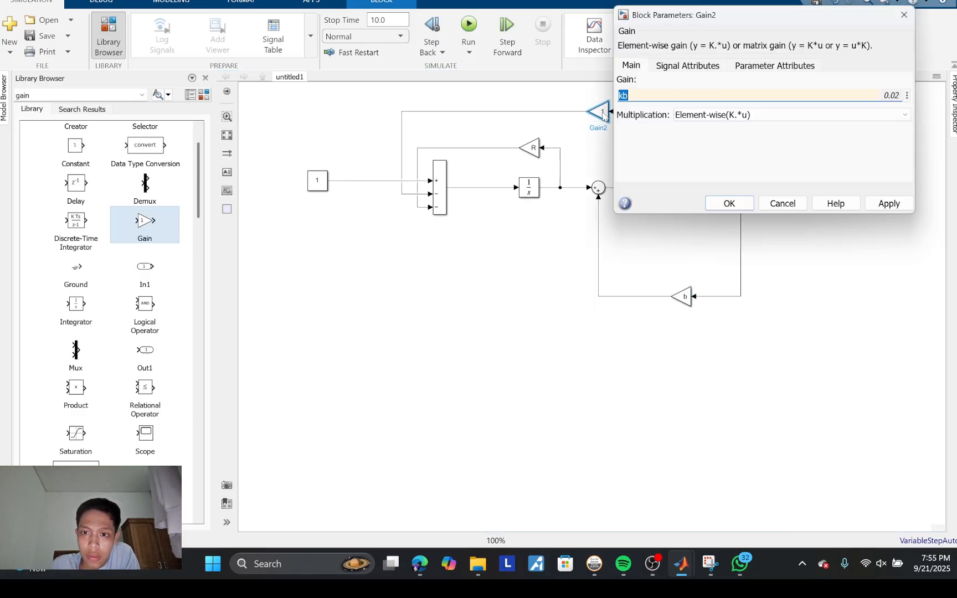
click(726, 203)
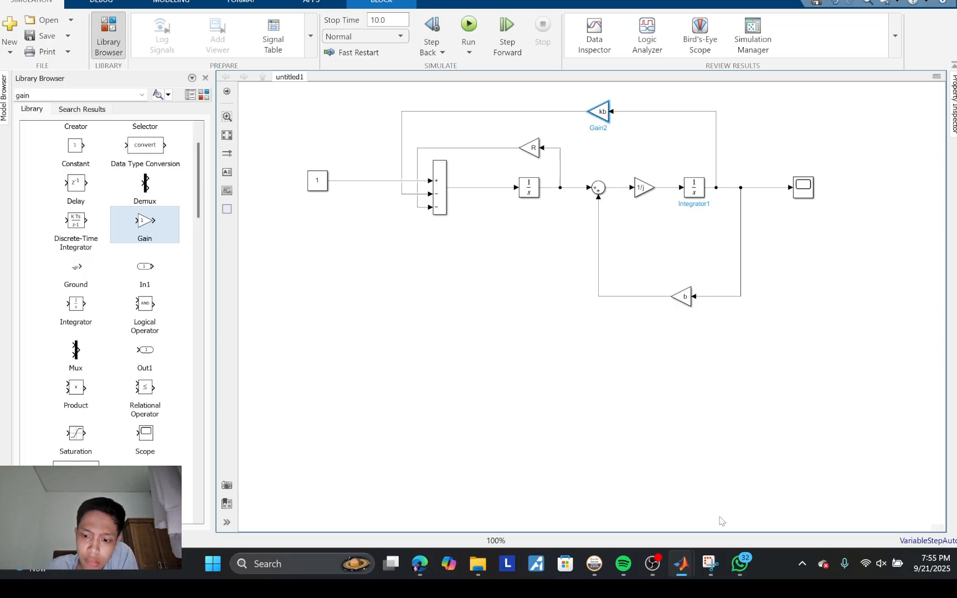
Step: Compare the motor equations in Snipping Tool with the model and set the Constant input's value to 5
mouse_move(710, 564)
click(683, 500)
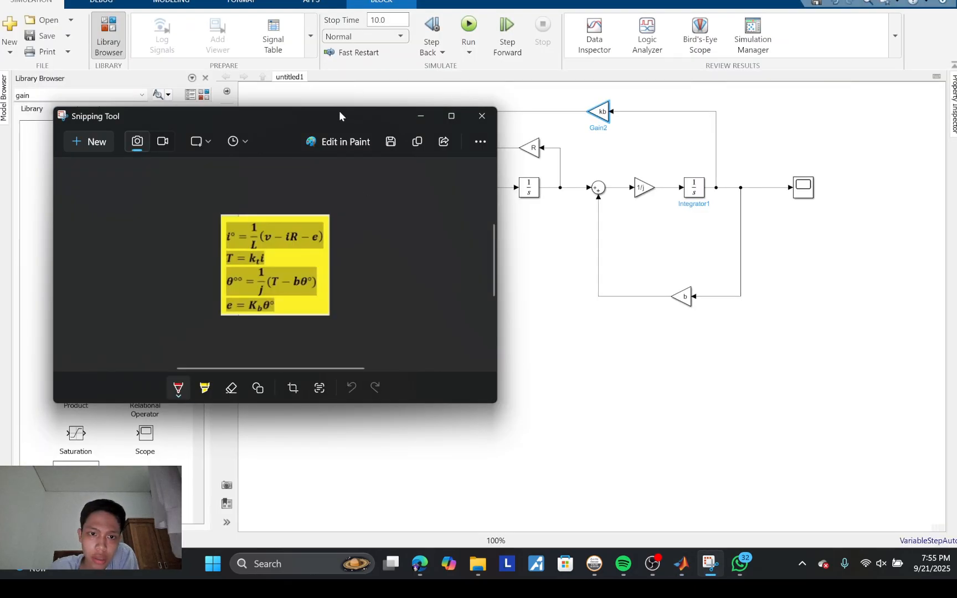
drag(339, 115, 272, 61)
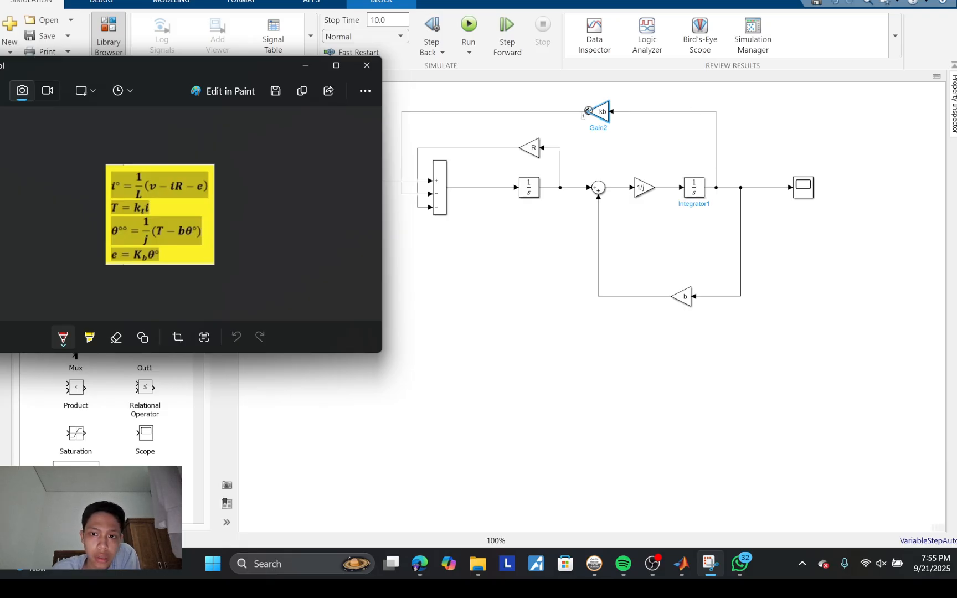
drag(276, 70, 462, 243)
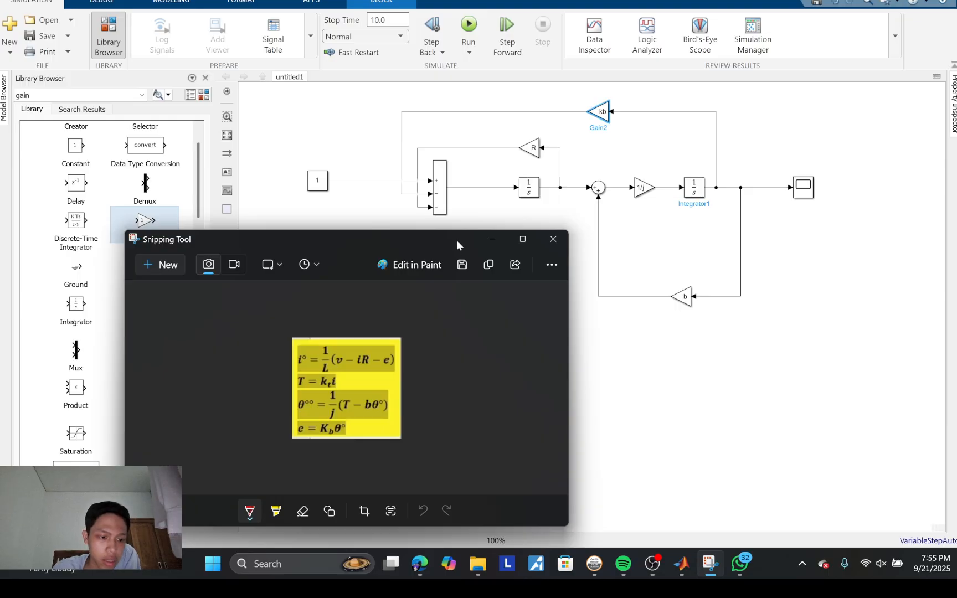
double_click(314, 180)
text(5)
click(460, 279)
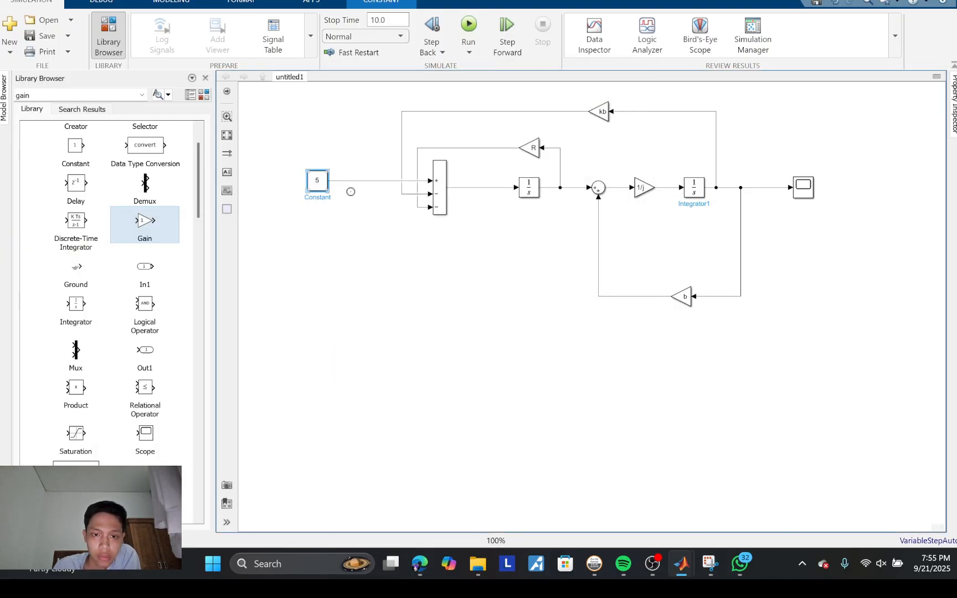
Step: Check the equations again and change the second Sum's list of signs to |+-
key(alt+Tab)
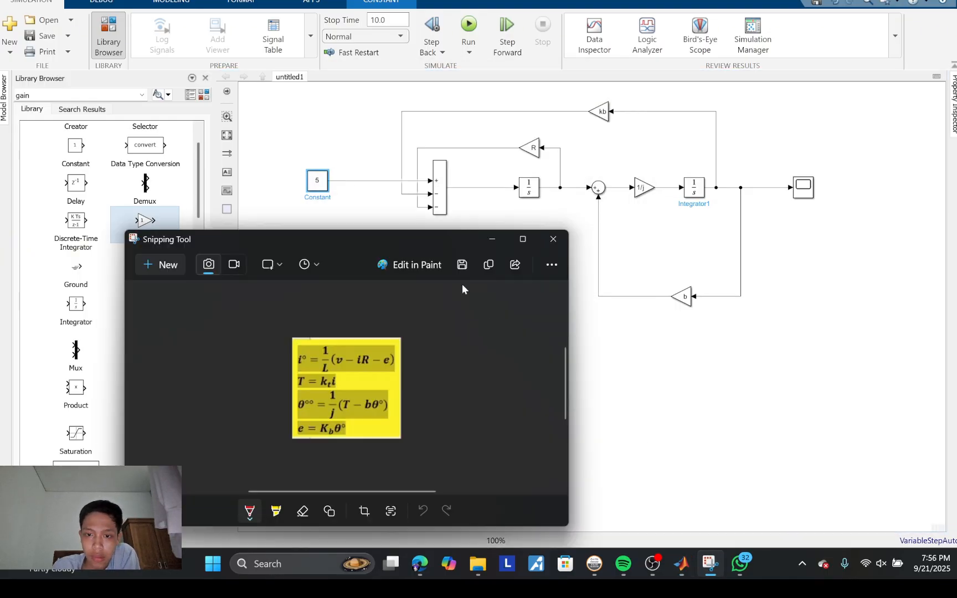
double_click(598, 189)
double_click(638, 200)
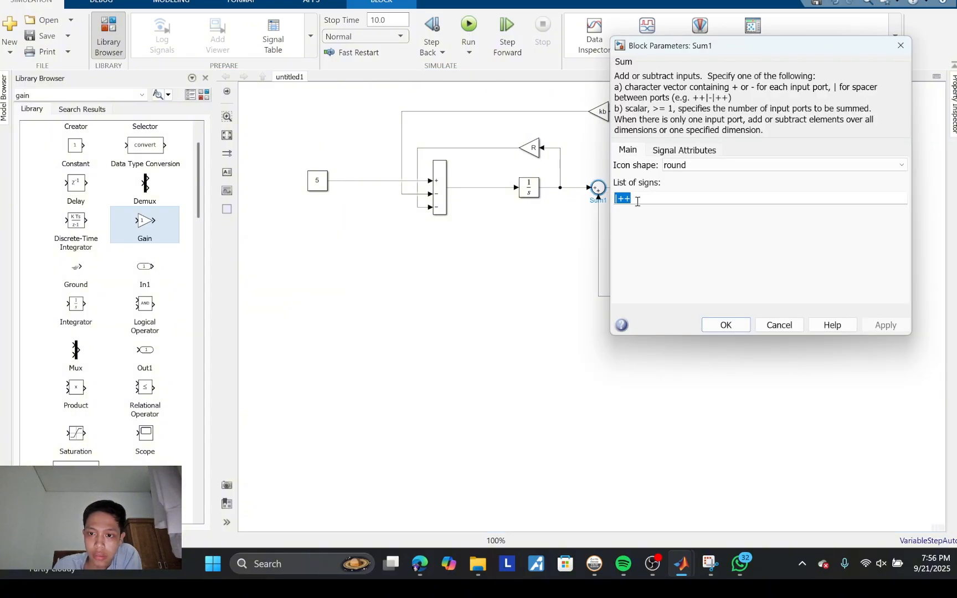
text(|+-)
key(Return)
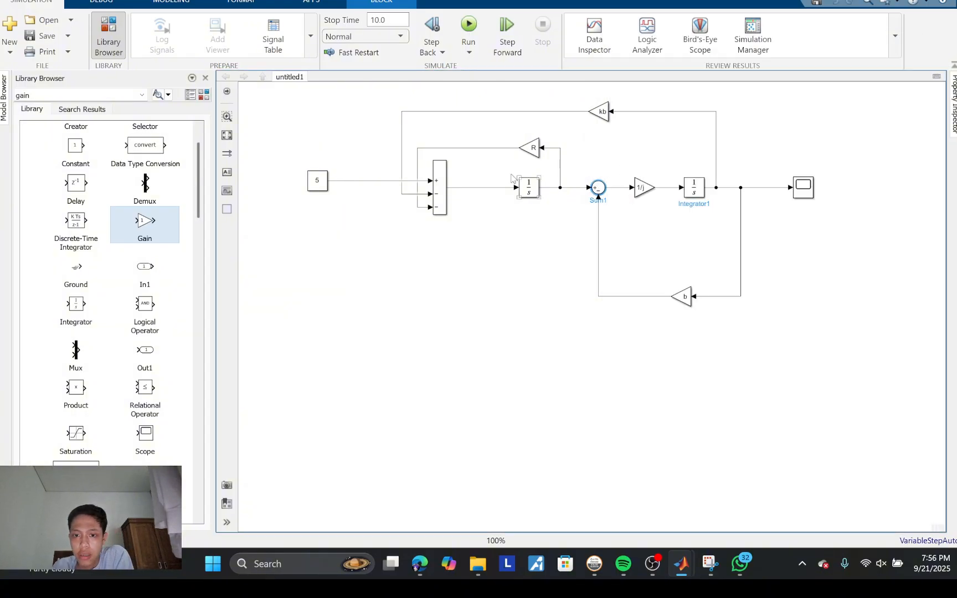
Step: Bring up Snipping Tool beside the model and enlarge the motor equations to compare them with the block diagram
mouse_move(707, 572)
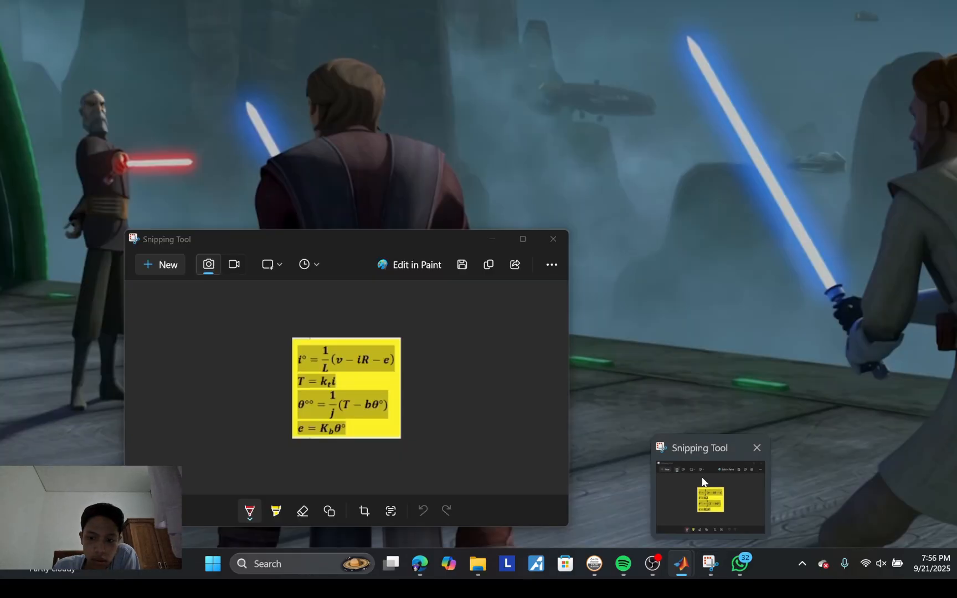
click(702, 479)
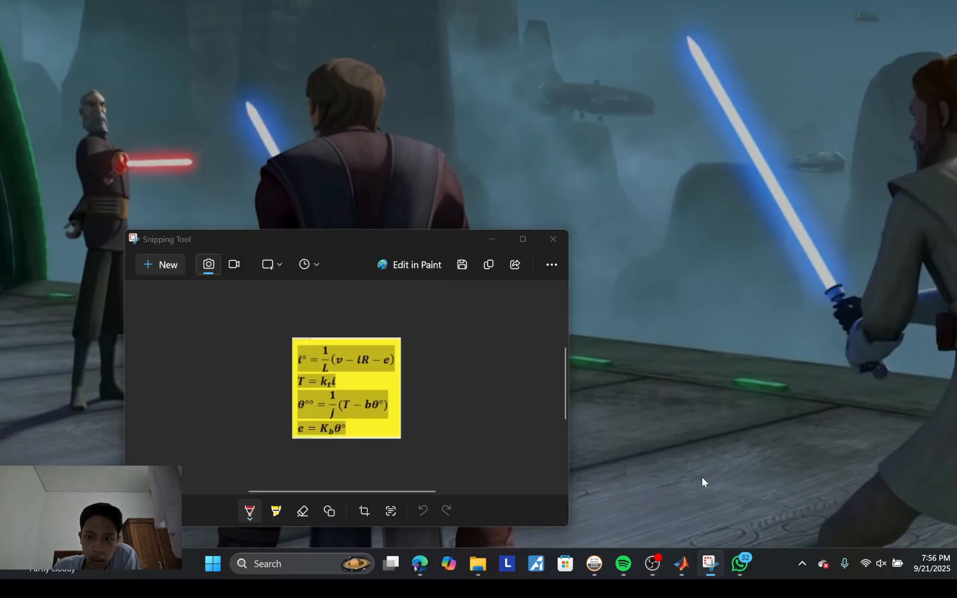
drag(445, 235, 496, 237)
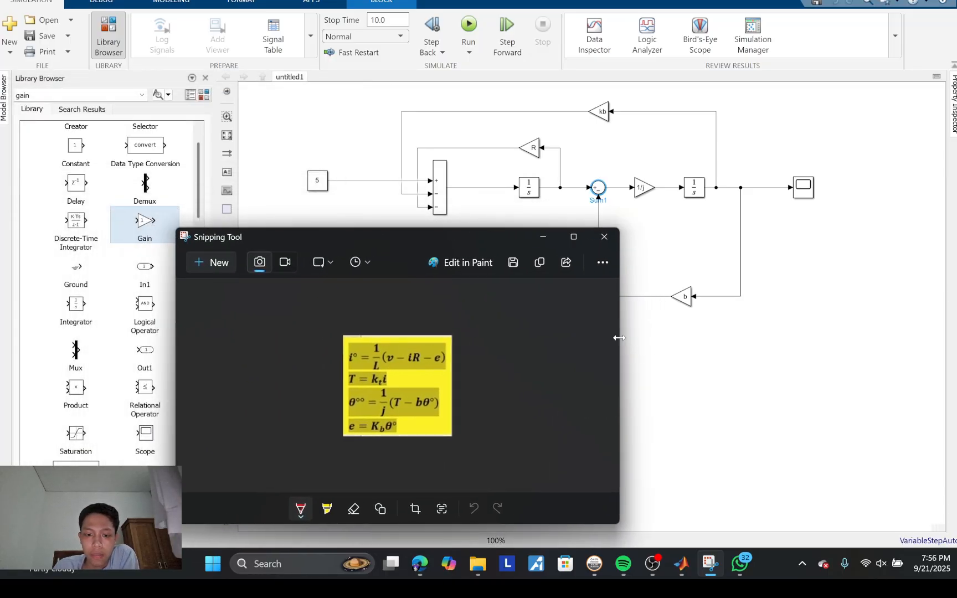
drag(618, 337, 506, 332)
scroll(390, 371, up, 4)
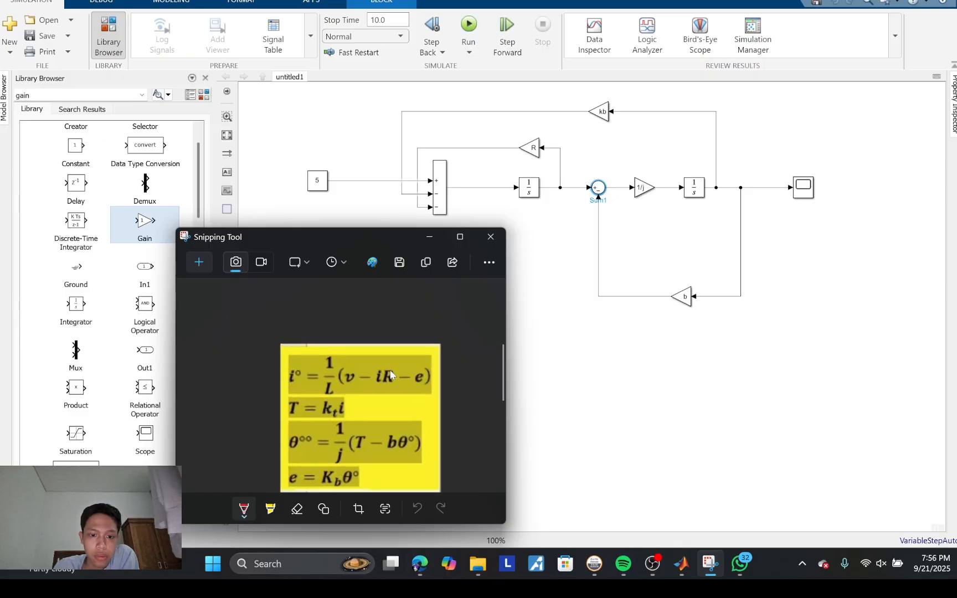
drag(393, 370, 385, 342)
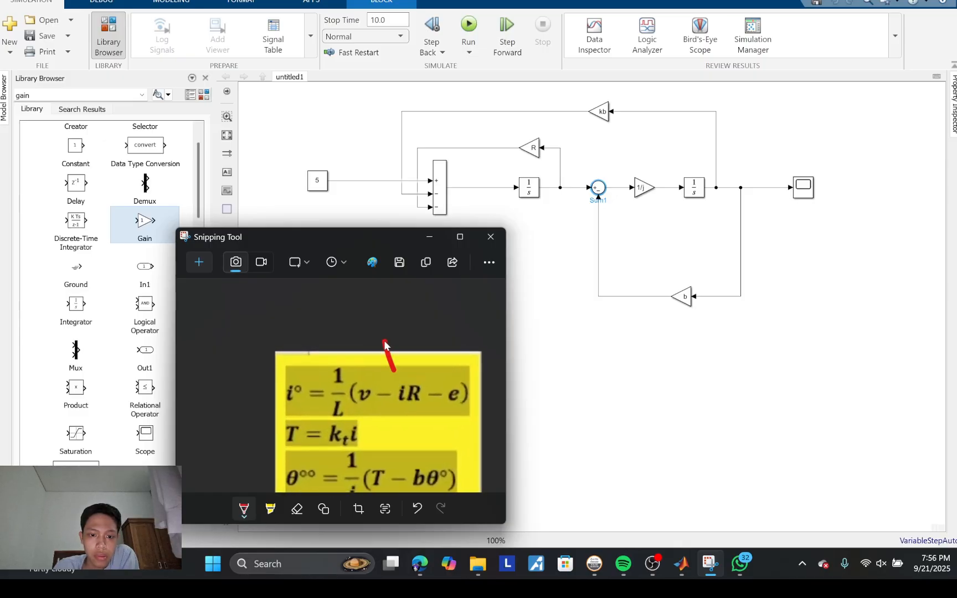
key(ctrl+z)
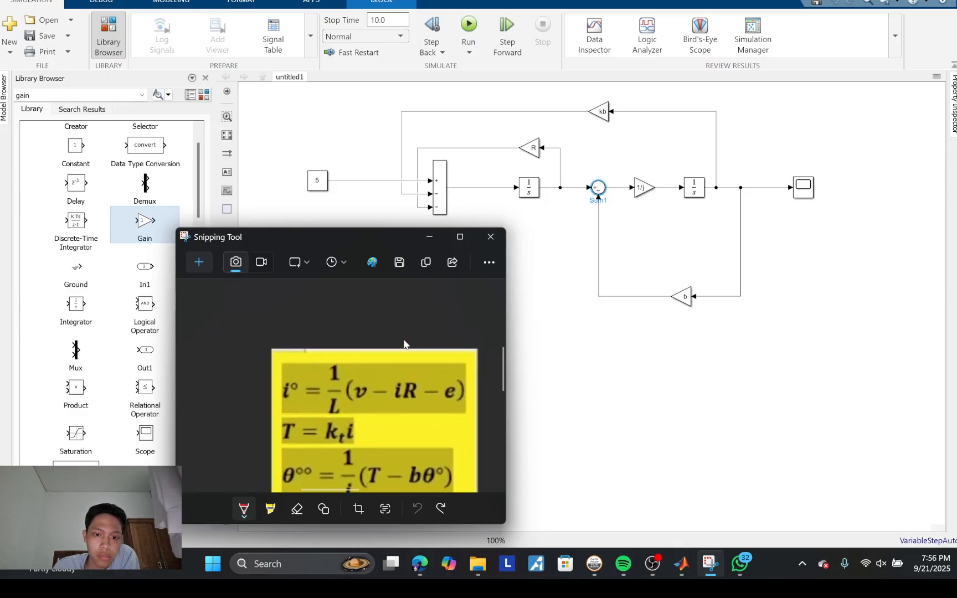
scroll(404, 339, down, 3)
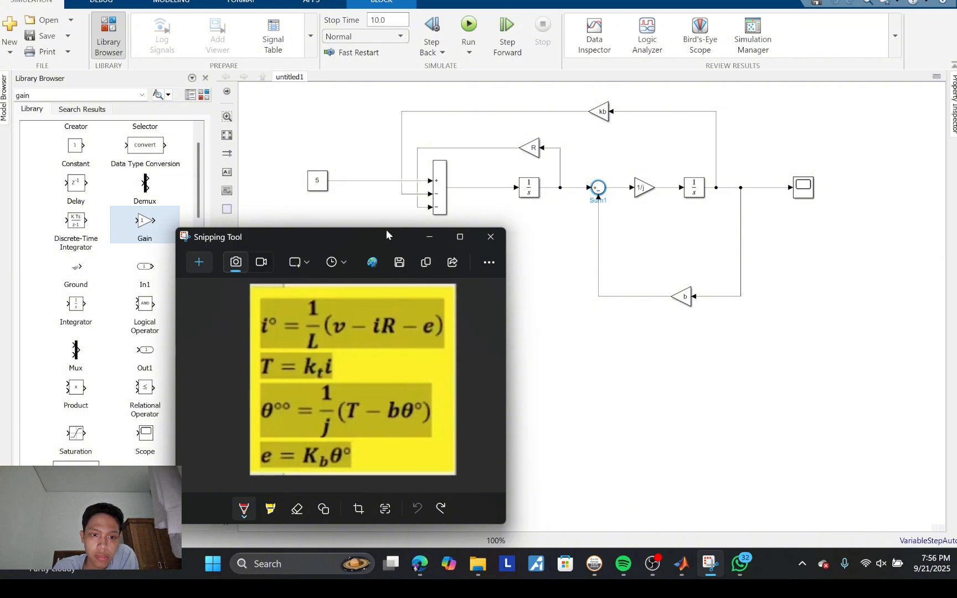
drag(390, 233, 465, 239)
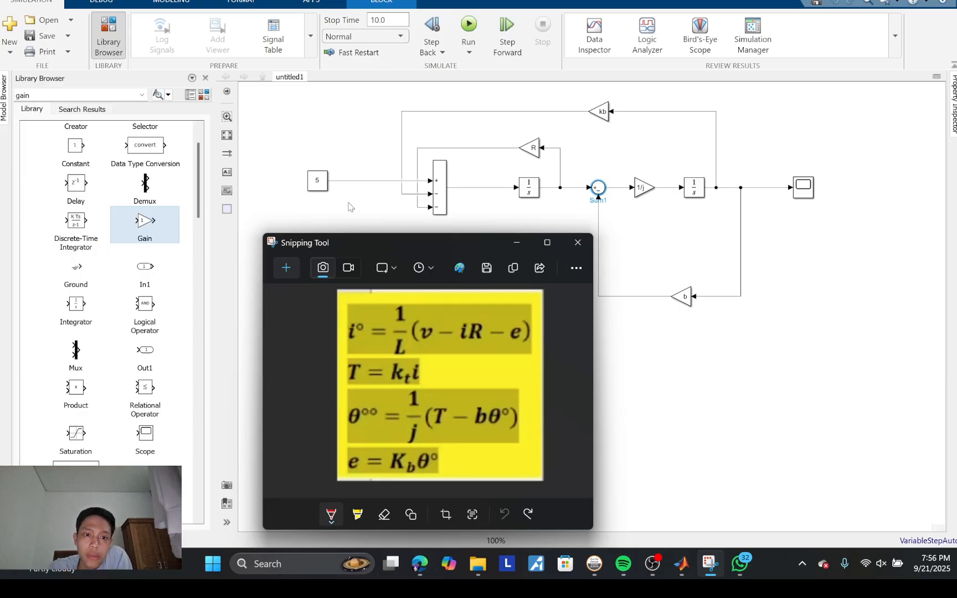
Step: Rename the Constant input block to V
click(321, 191)
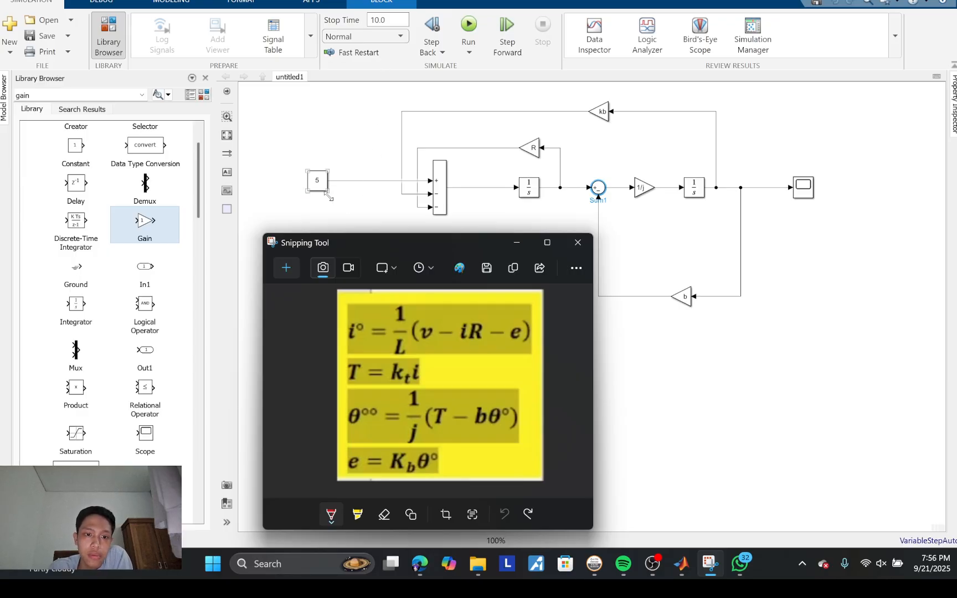
click(328, 197)
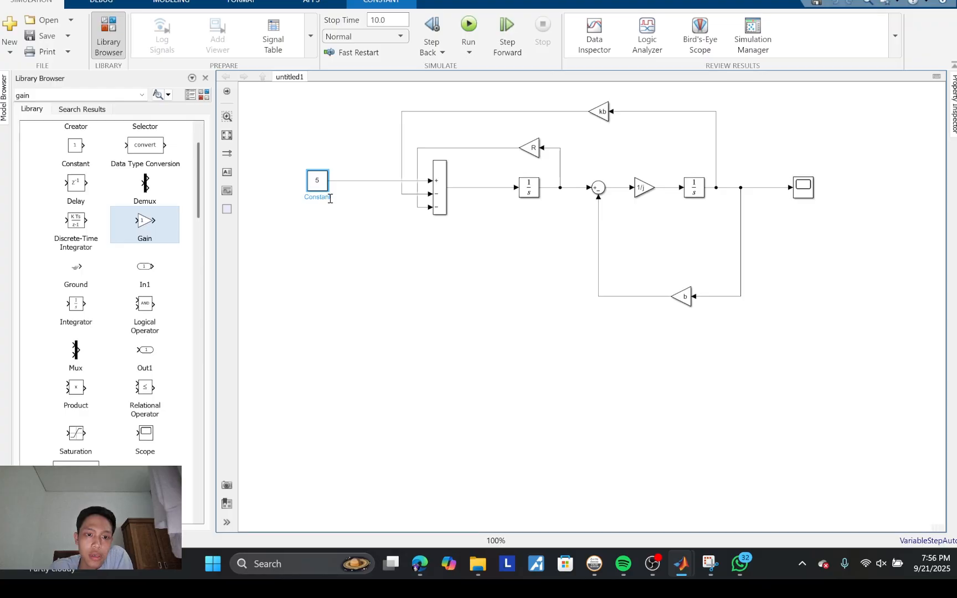
double_click(331, 199)
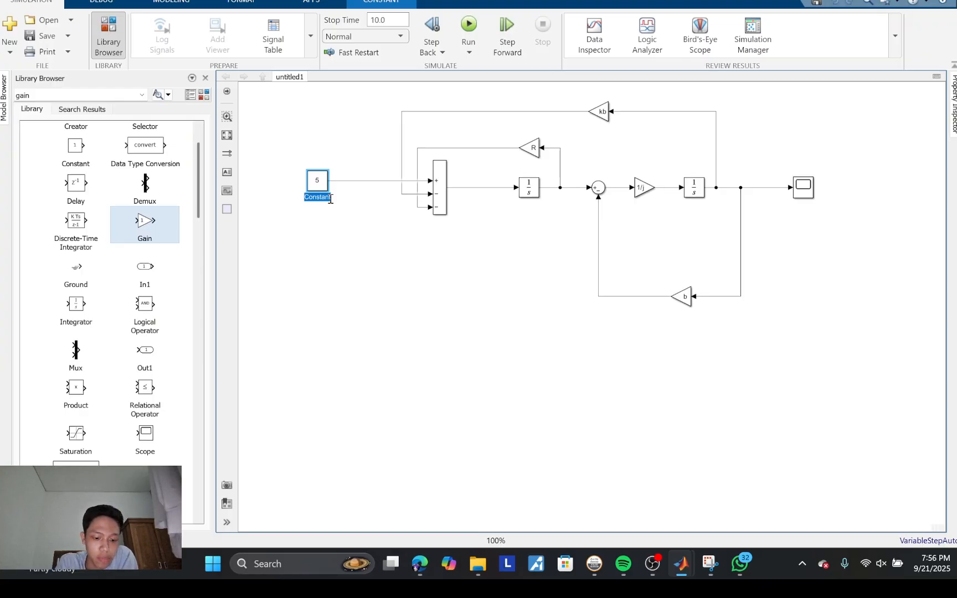
text(V)
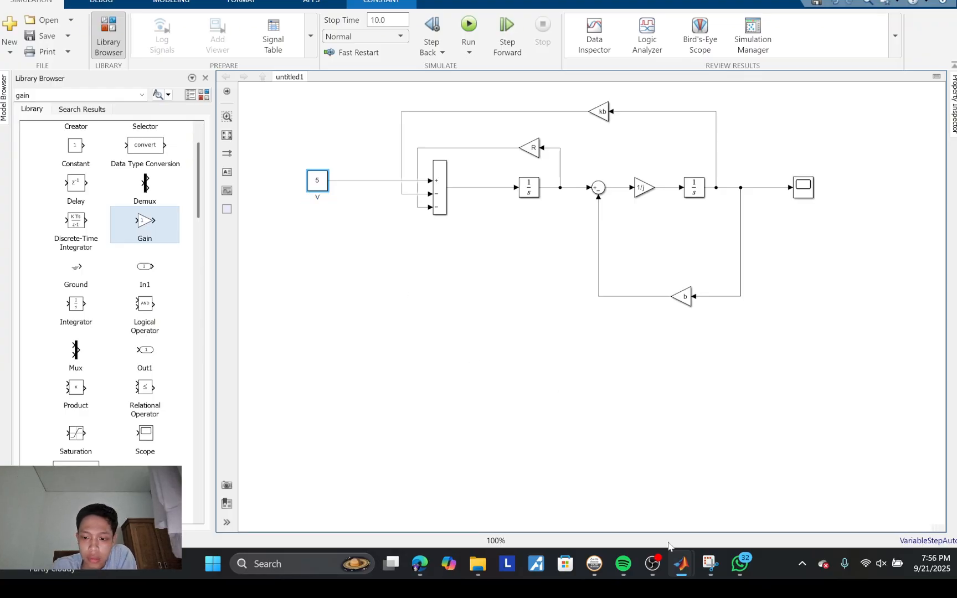
Step: Swap the first Sum's feedback wires, connecting the R gain to its middle input and the kb gain to its lowest input
click(711, 564)
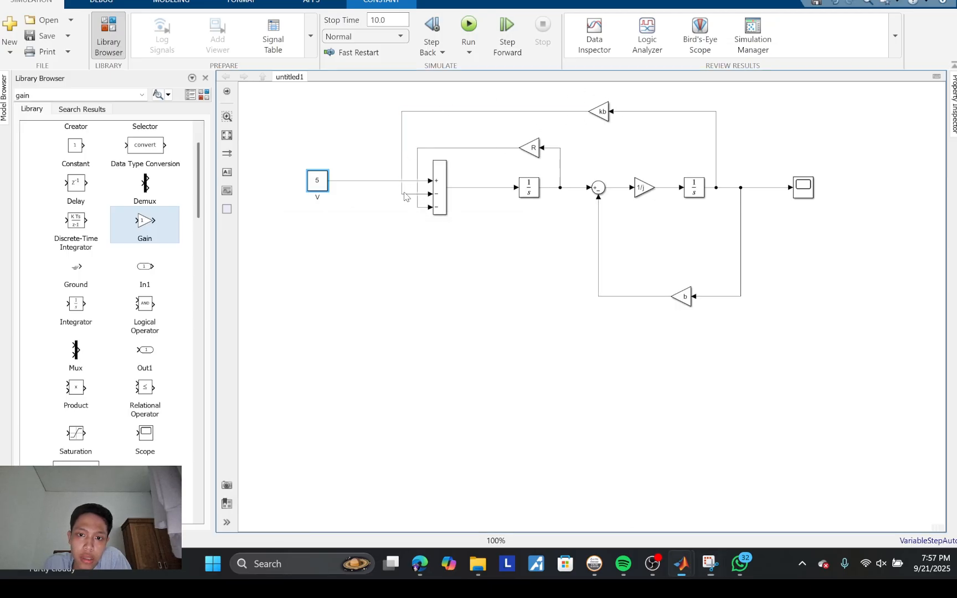
click(404, 193)
key(Delete)
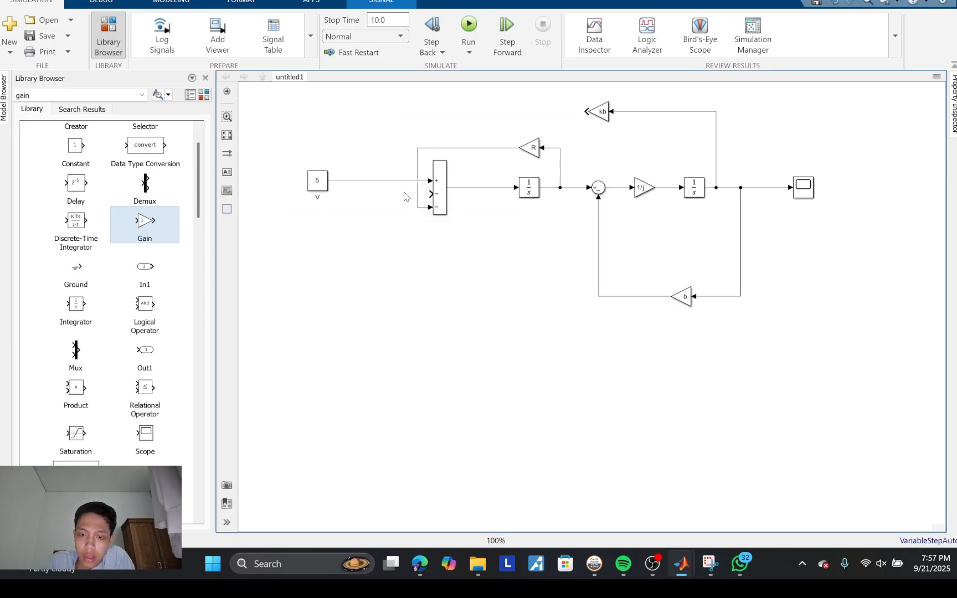
click(480, 147)
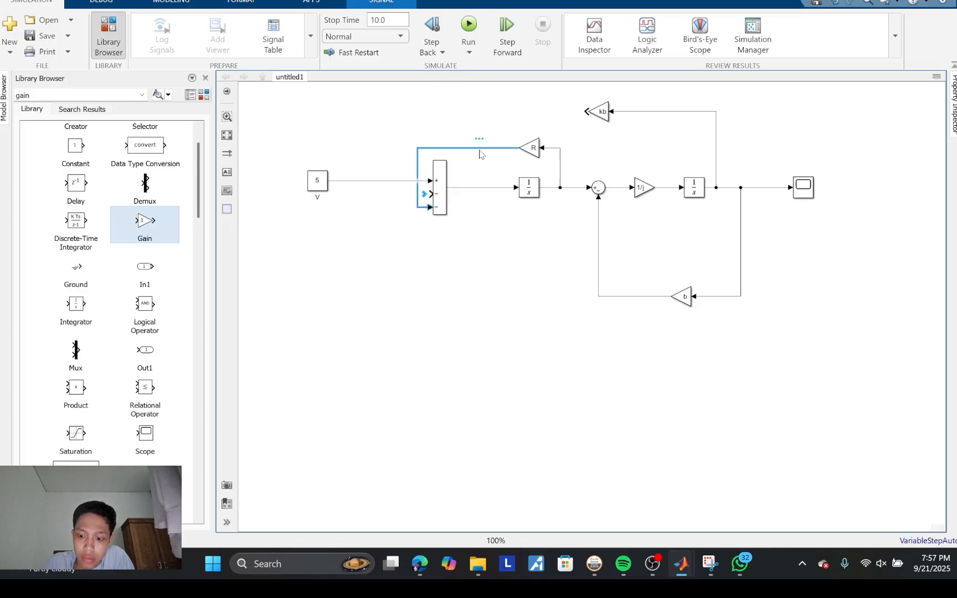
key(Delete)
drag(515, 148, 430, 193)
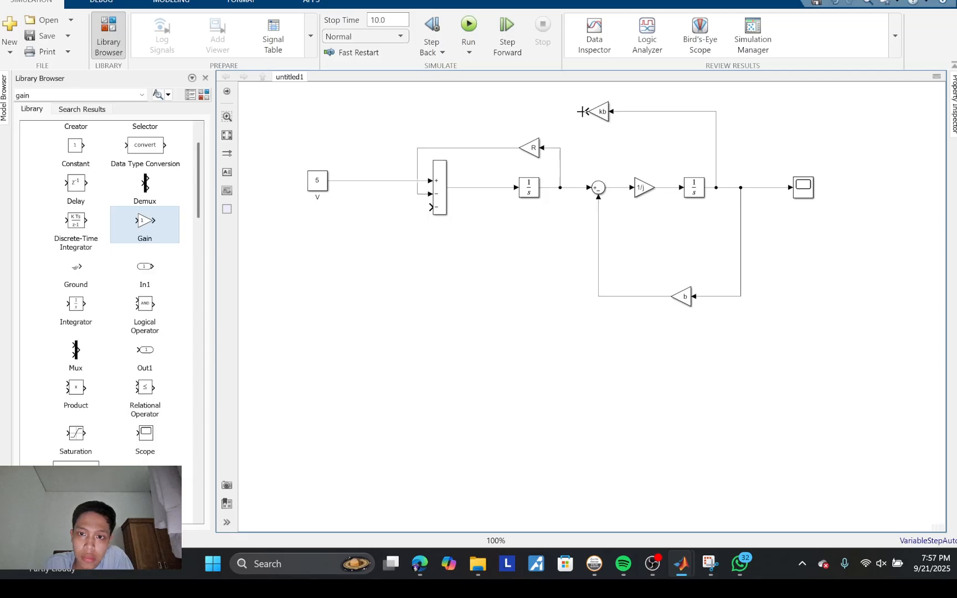
drag(585, 113, 438, 209)
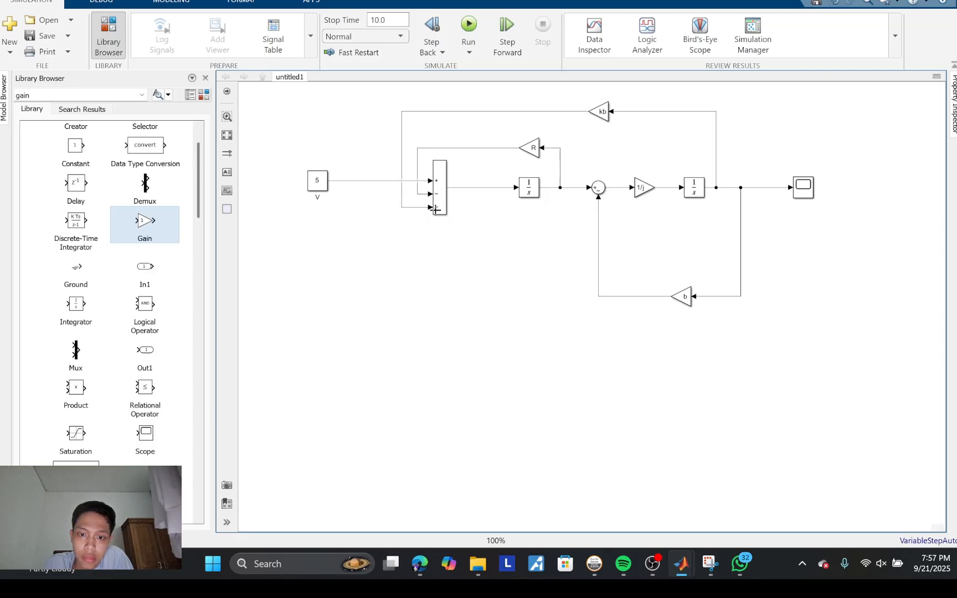
Step: Insert a Gain block between the first Sum and the first Integrator and set its gain to 1/L
click(720, 564)
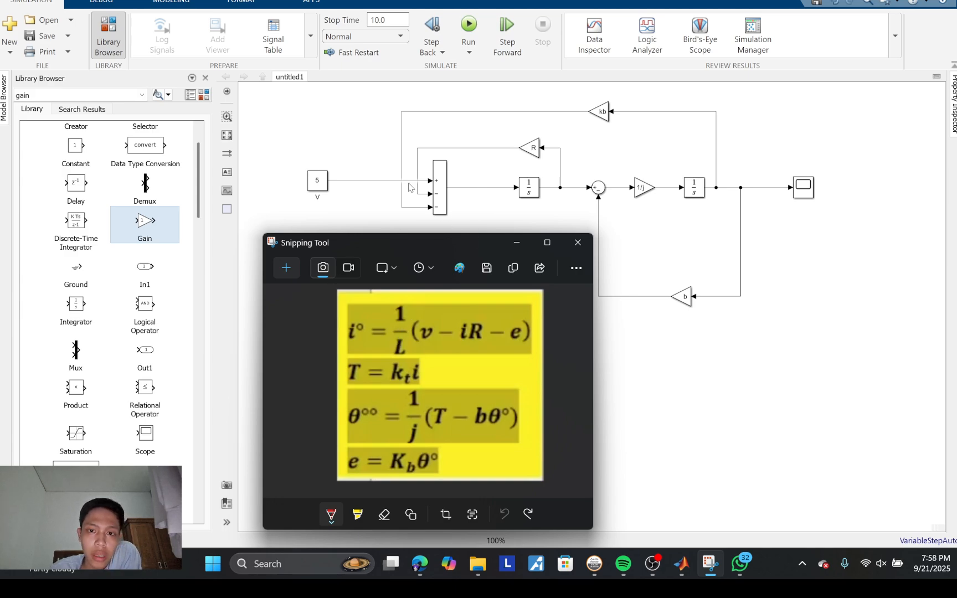
drag(138, 230, 475, 192)
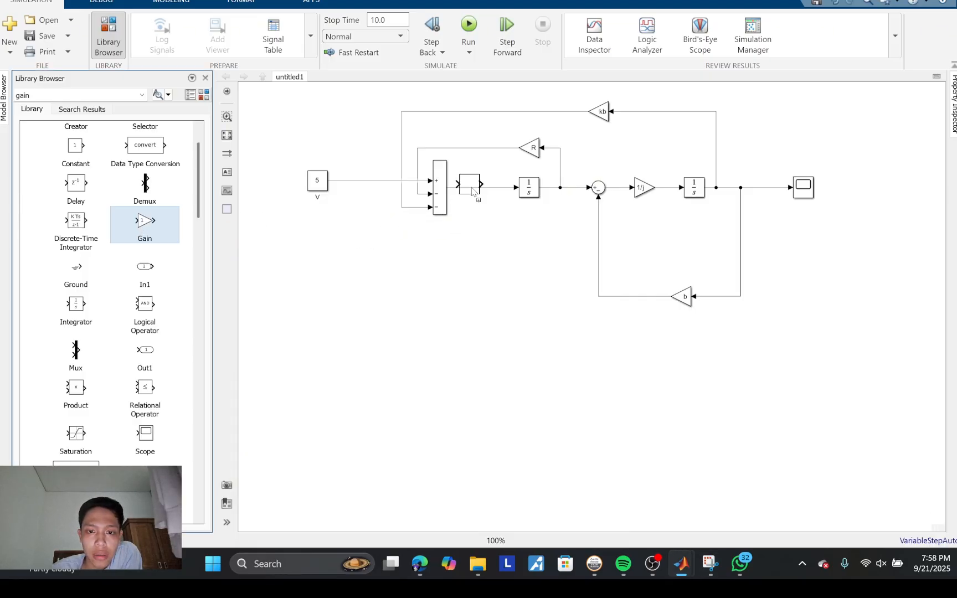
double_click(472, 189)
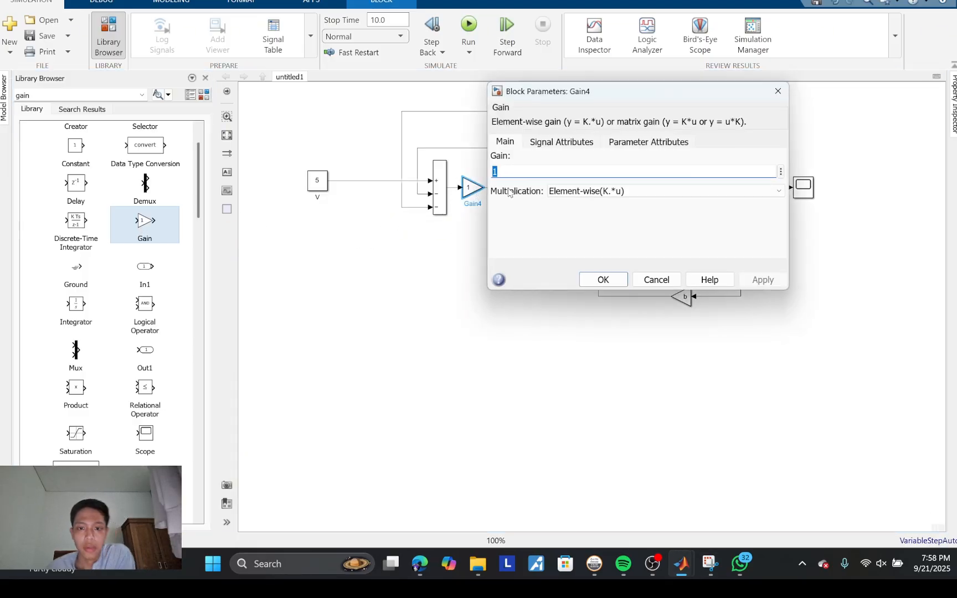
text(1)
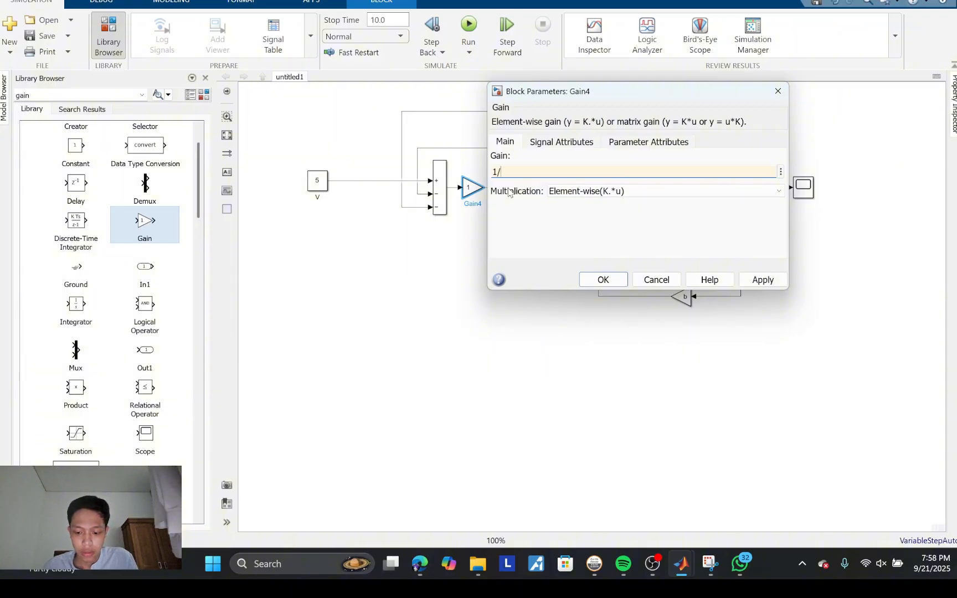
text(/L)
key(Return)
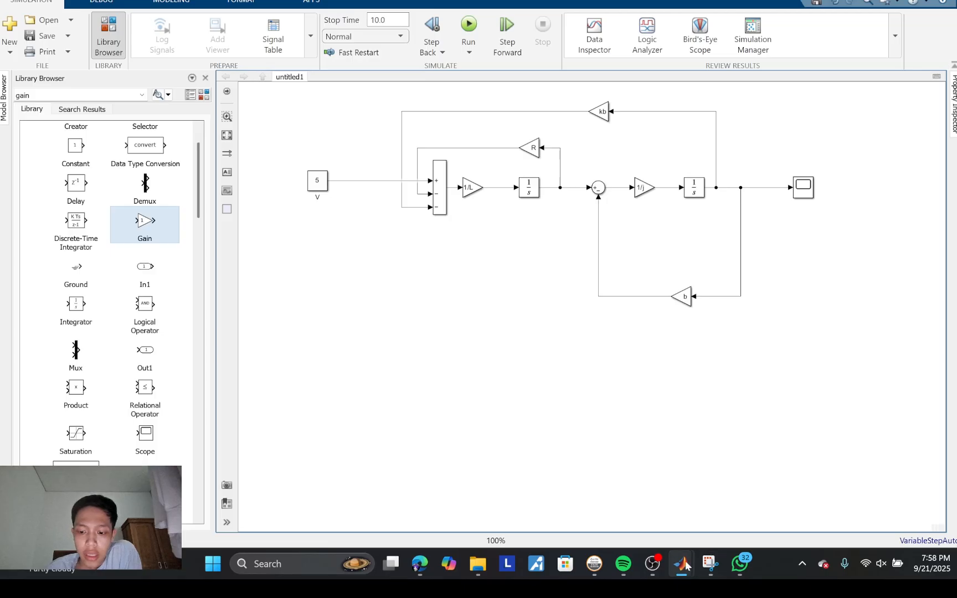
Step: Check the 1/L path, R feedback and second Sum against the equations in Snipping Tool, circling the i° term in red
click(711, 573)
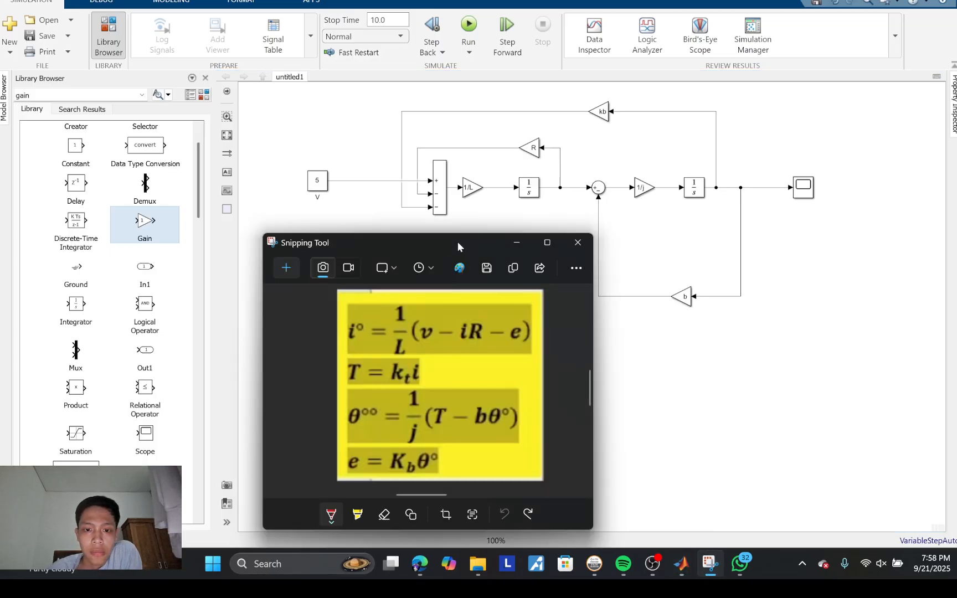
drag(457, 242, 422, 228)
click(439, 180)
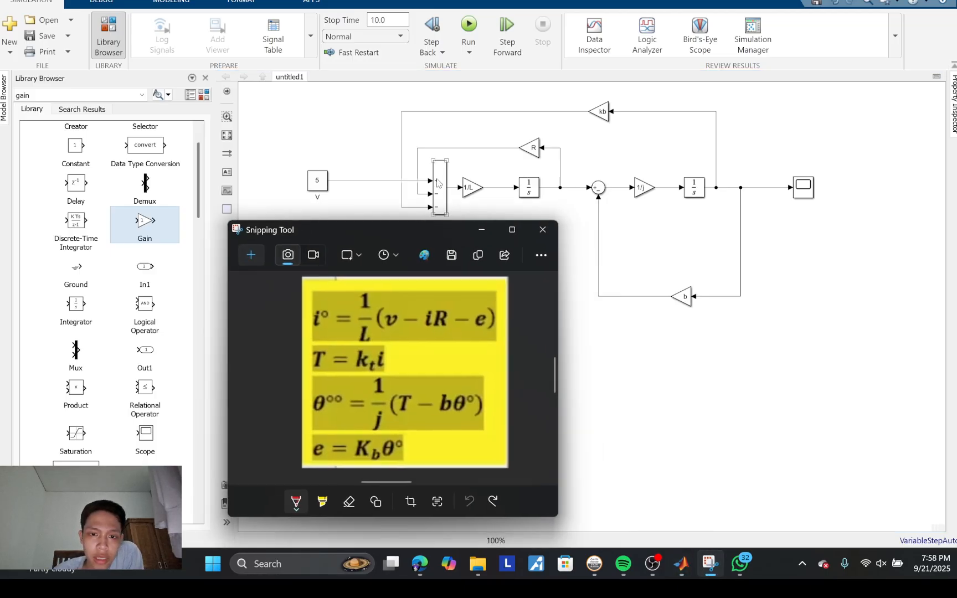
click(469, 194)
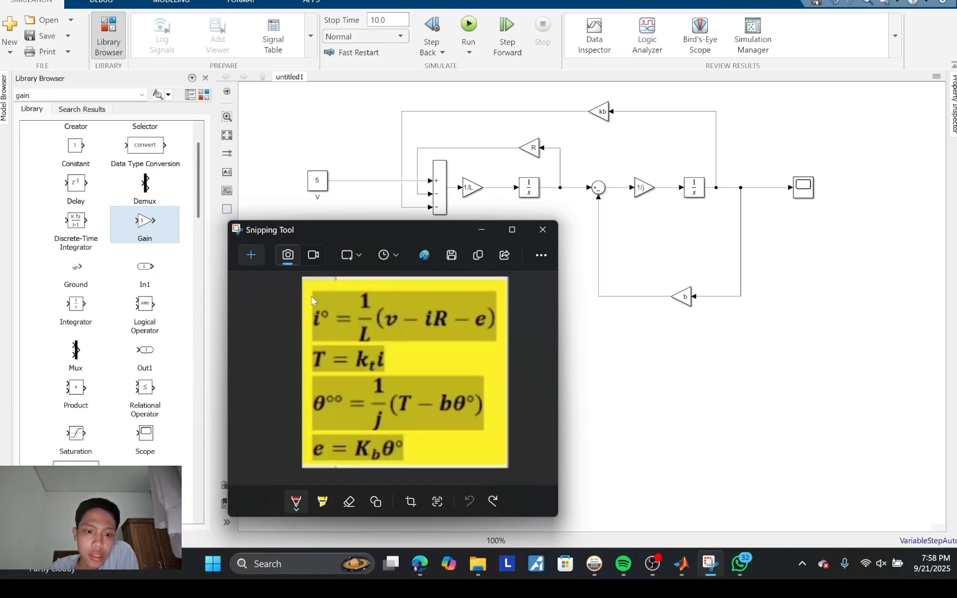
mouse_move(312, 301)
mouse_down()
mouse_move(306, 313)
mouse_move(330, 340)
mouse_move(331, 302)
mouse_move(314, 305)
mouse_up()
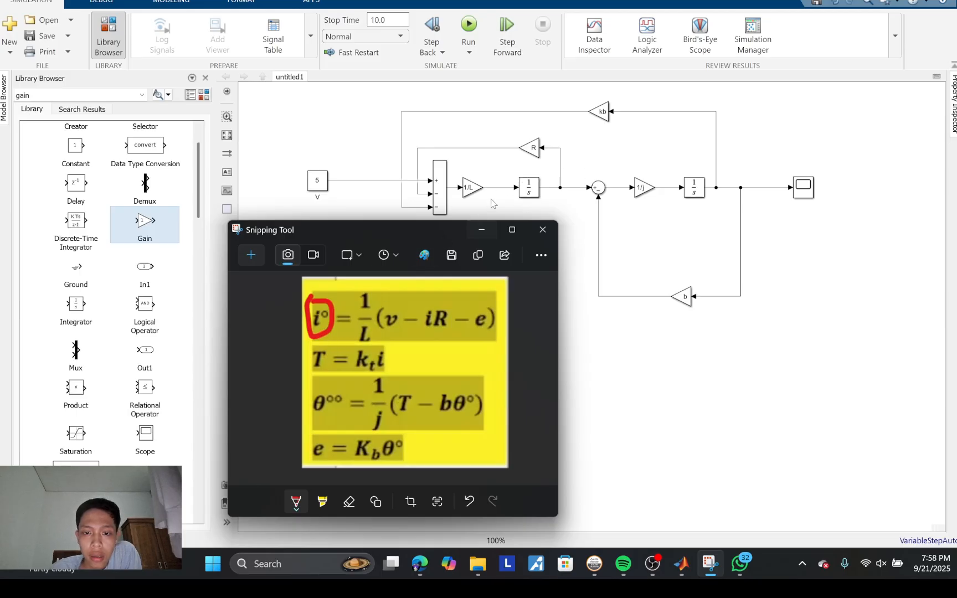
click(531, 190)
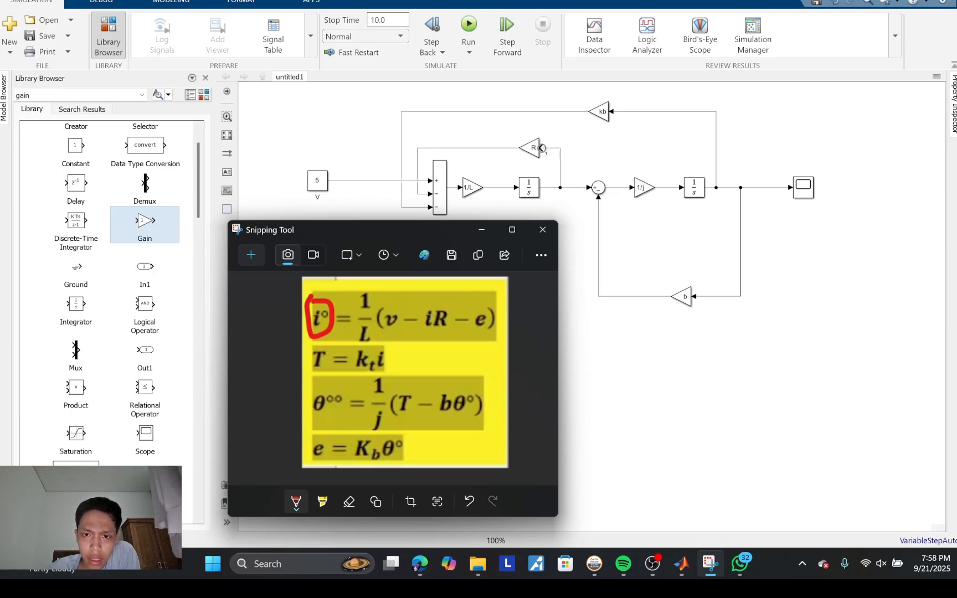
click(539, 150)
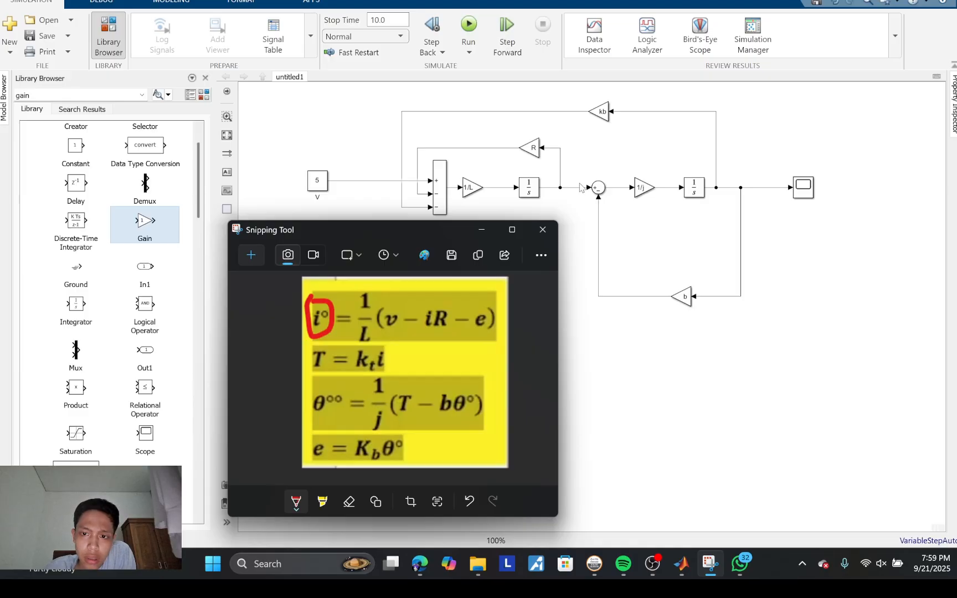
click(595, 189)
click(612, 200)
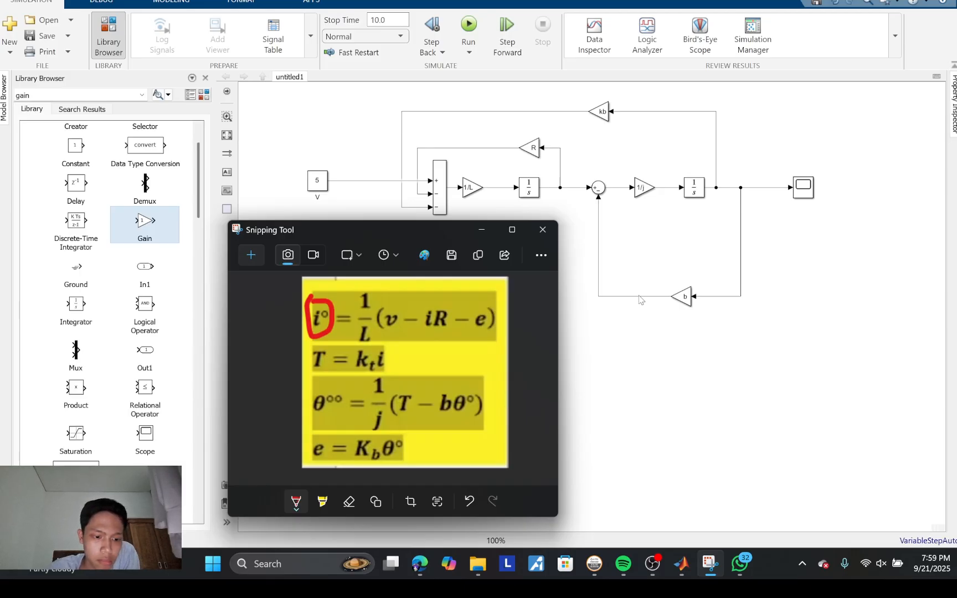
click(602, 191)
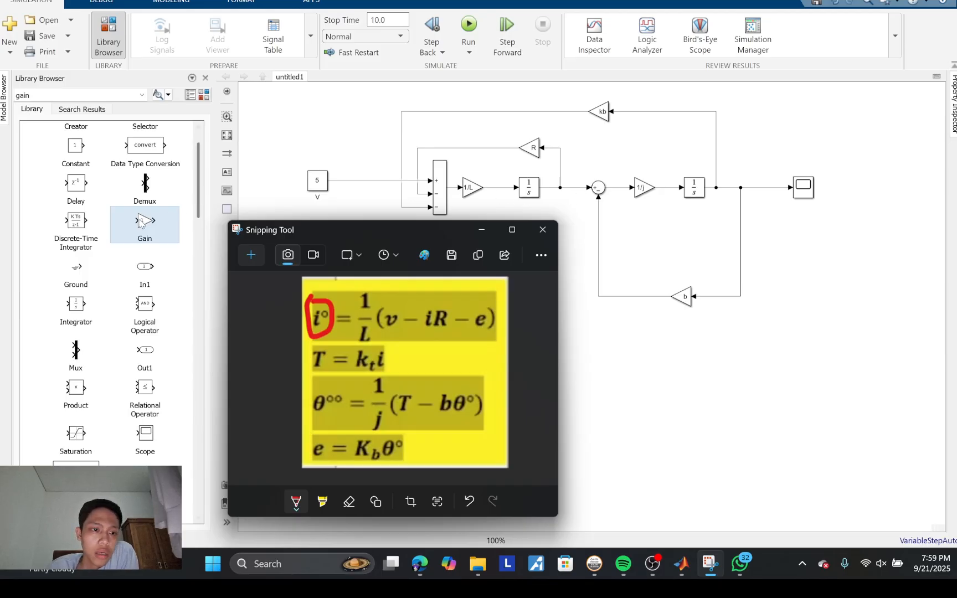
Step: Insert a Gain block between the first Integrator and the second Sum and wire it into the line after the R feedback branch
drag(140, 222, 581, 193)
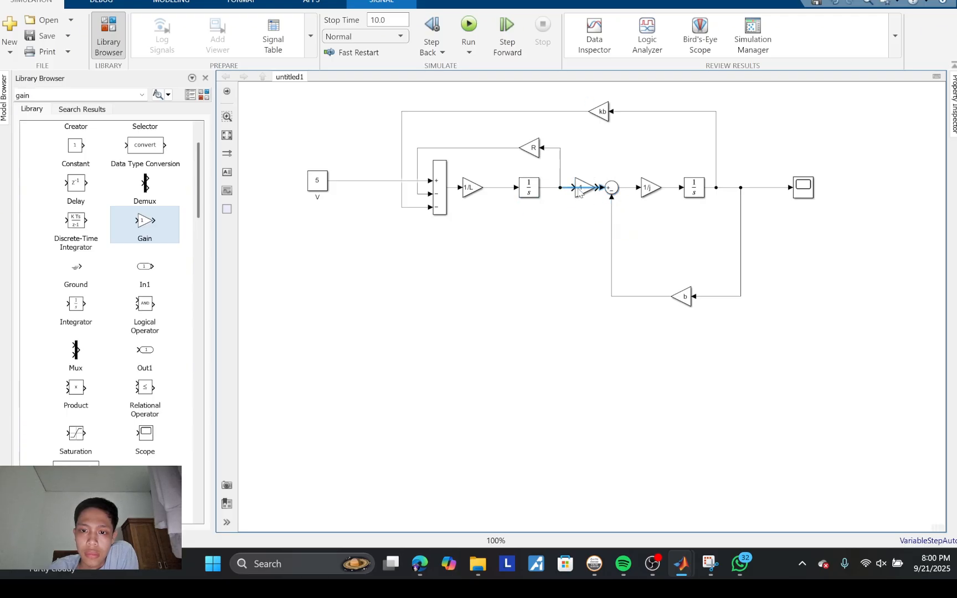
click(572, 189)
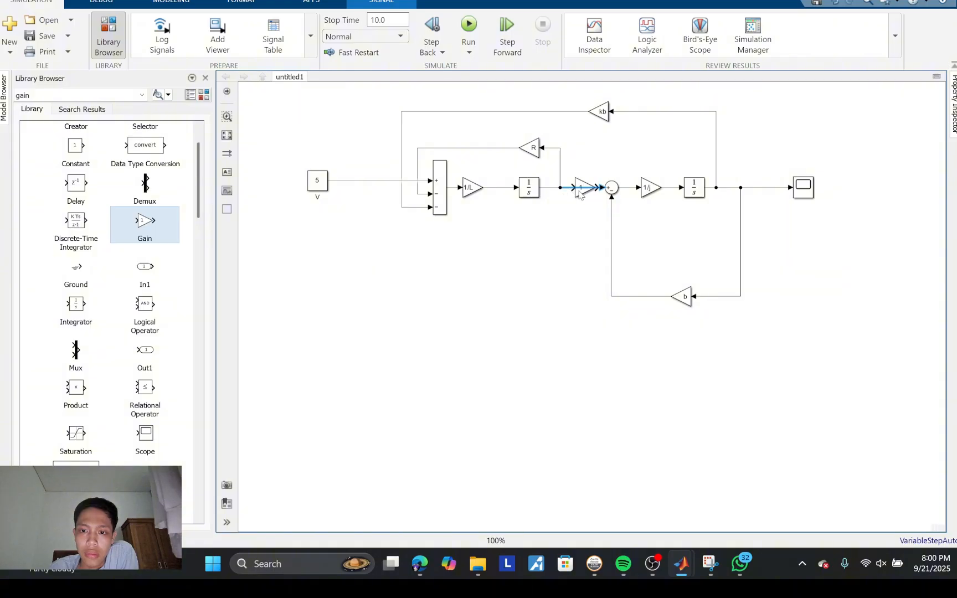
mouse_move(580, 193)
mouse_down()
mouse_move(570, 195)
mouse_move(589, 194)
mouse_up()
click(574, 191)
click(588, 206)
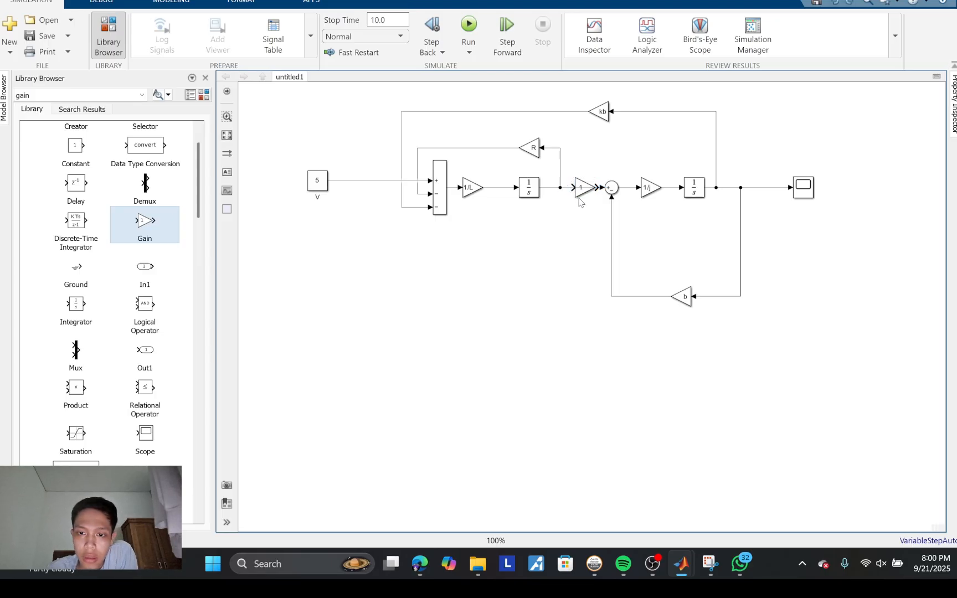
drag(580, 201, 574, 198)
click(591, 225)
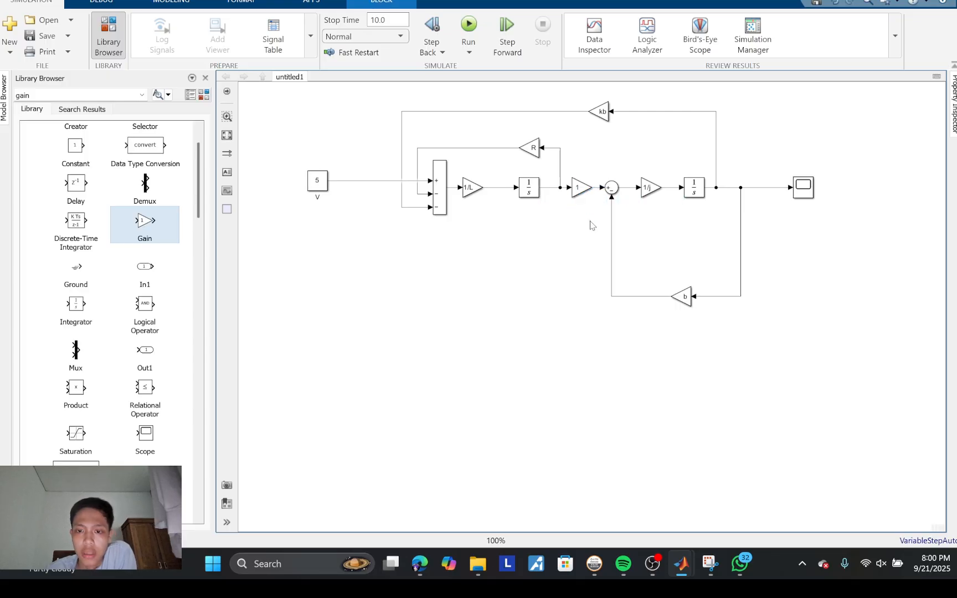
Step: Set the gain of the new block between the first Integrator and the second Sum to kt
double_click(578, 189)
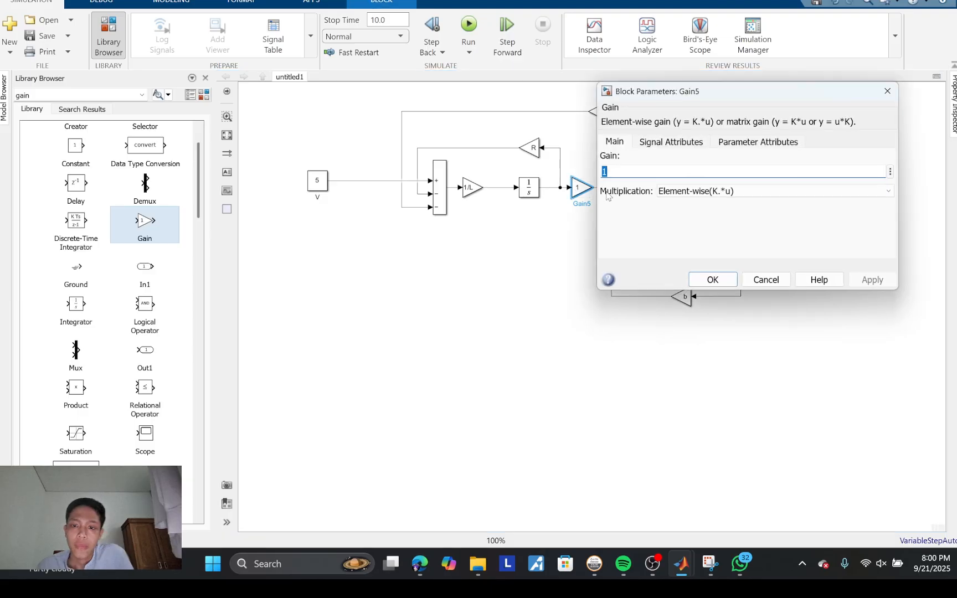
text(K)
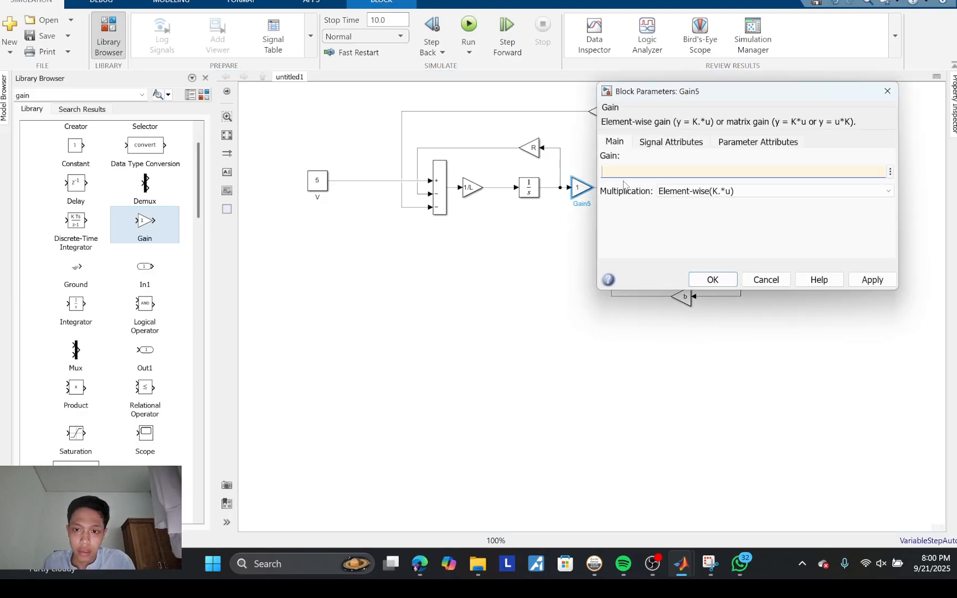
key(Return)
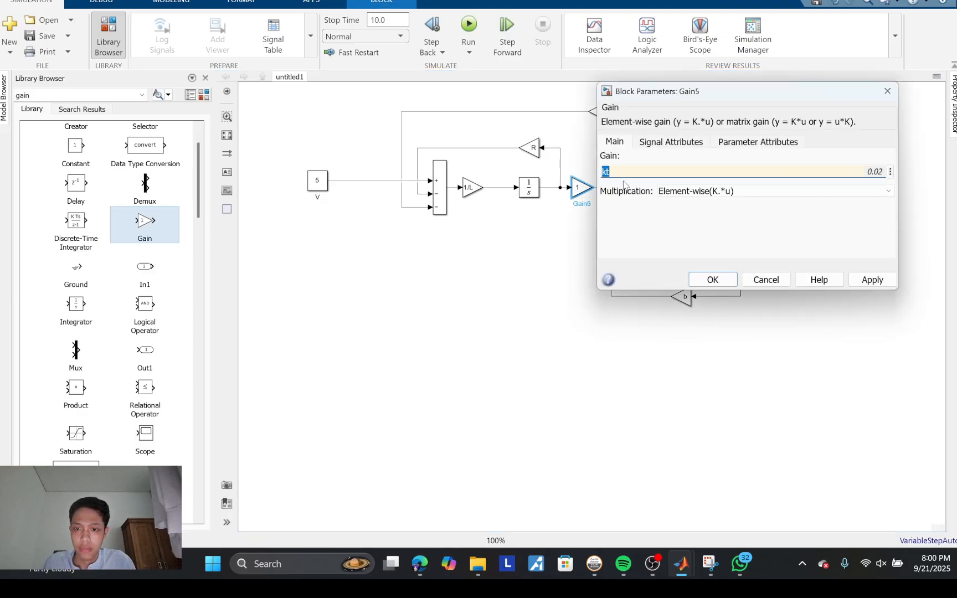
click(714, 282)
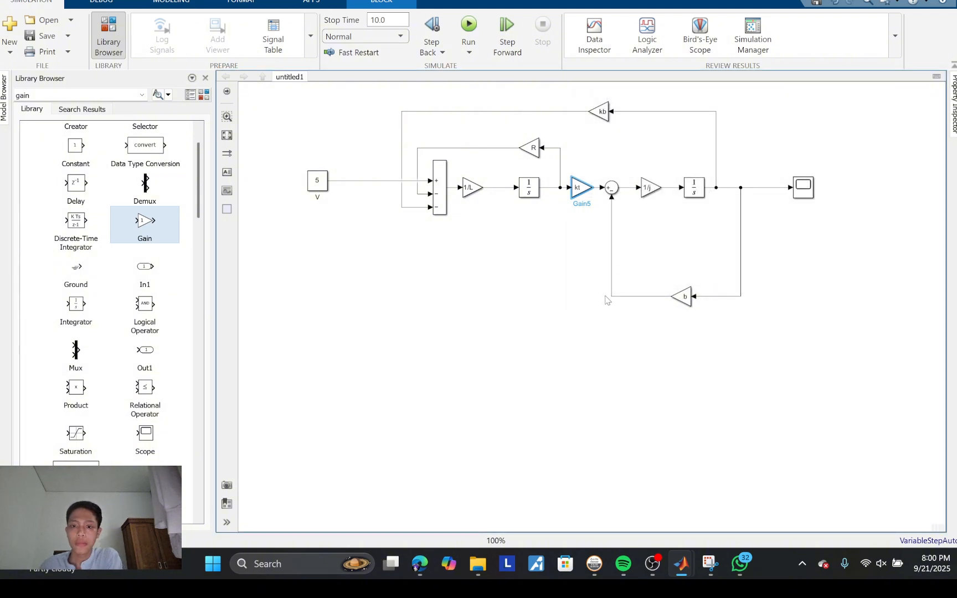
Step: Review the complete block diagram, including its feedback loops, alongside the equations in Snipping Tool
drag(601, 300, 542, 91)
click(701, 159)
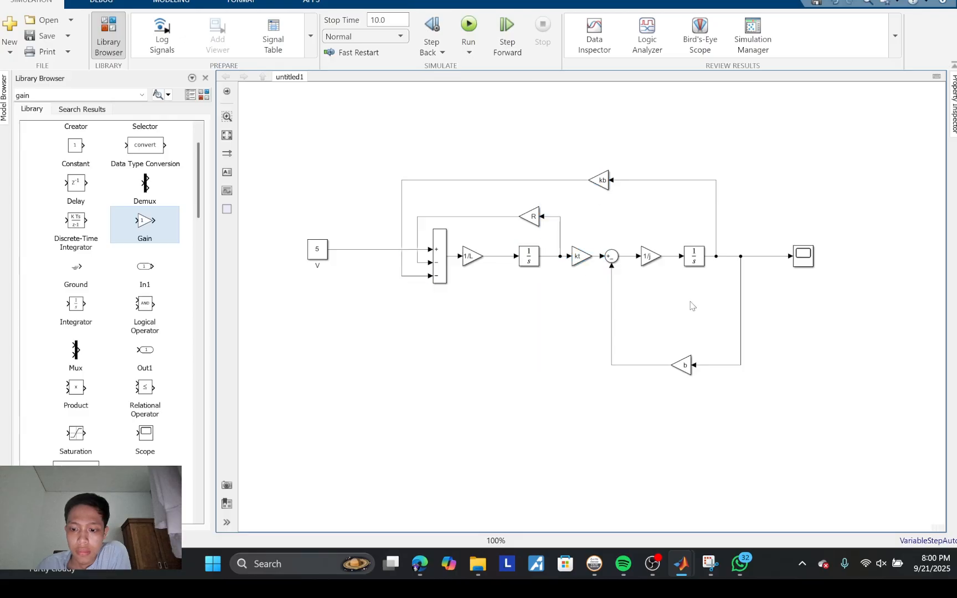
click(710, 564)
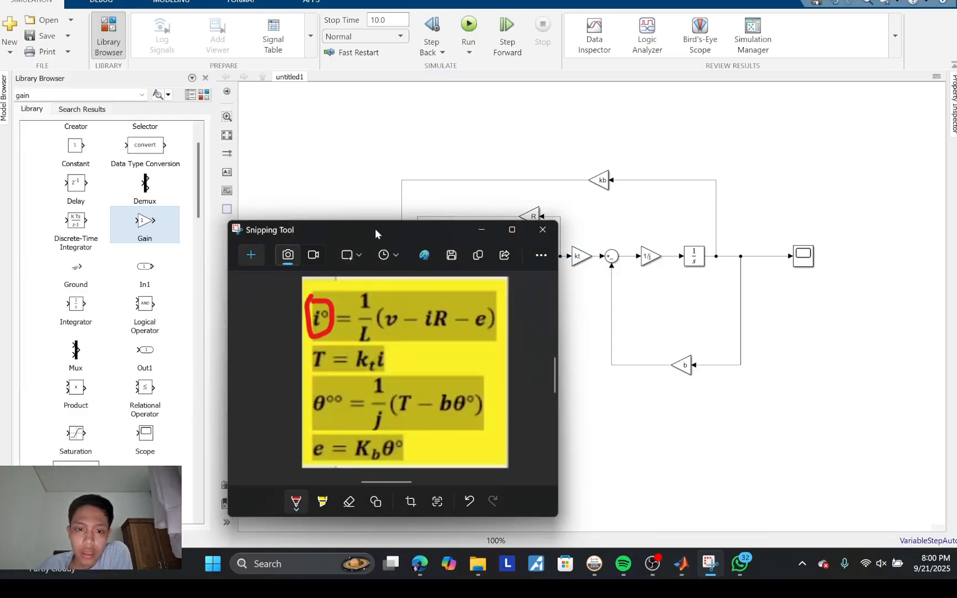
drag(375, 229, 427, 295)
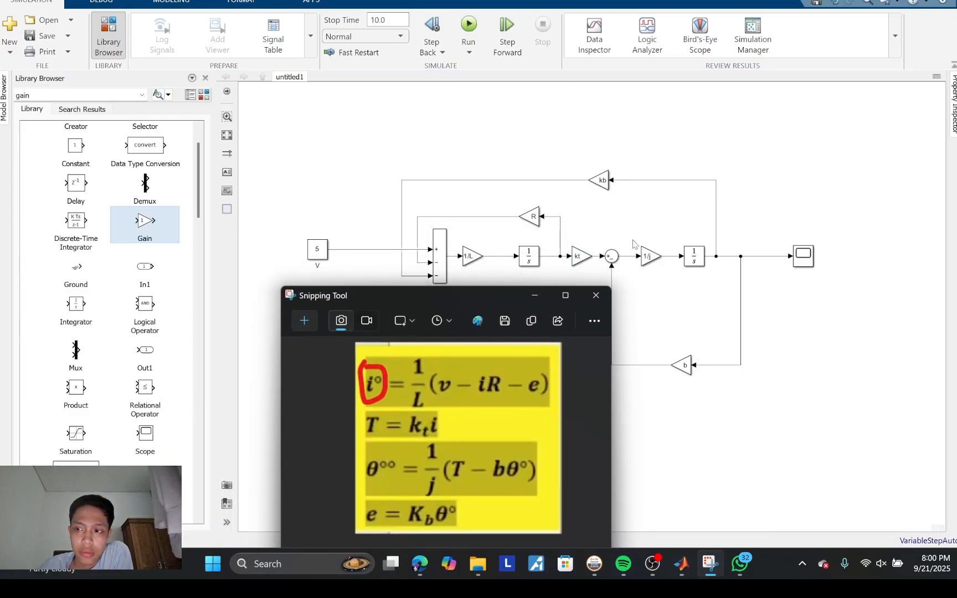
scroll(634, 243, up, 3)
scroll(634, 228, down, 5)
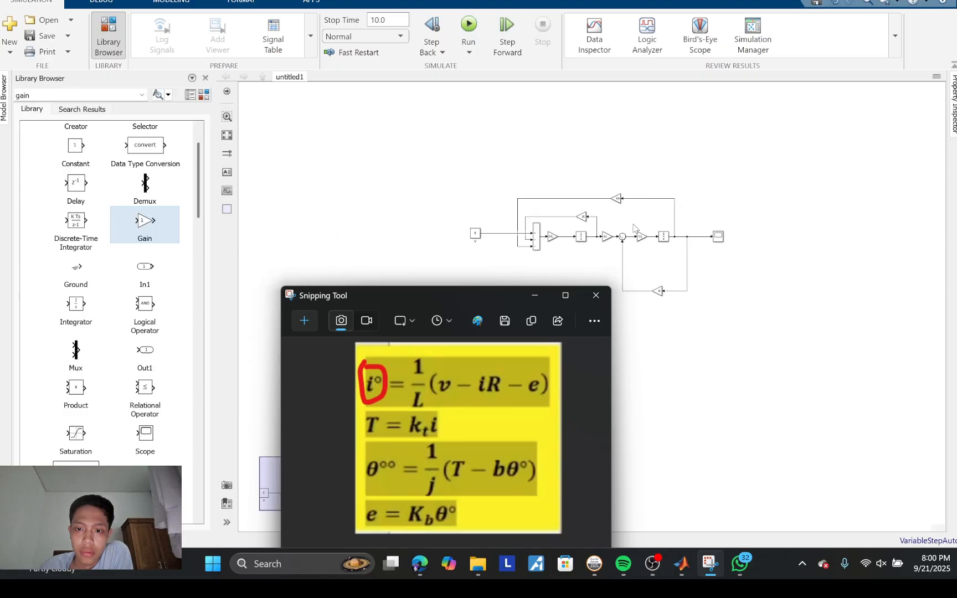
scroll(667, 289, up, 4)
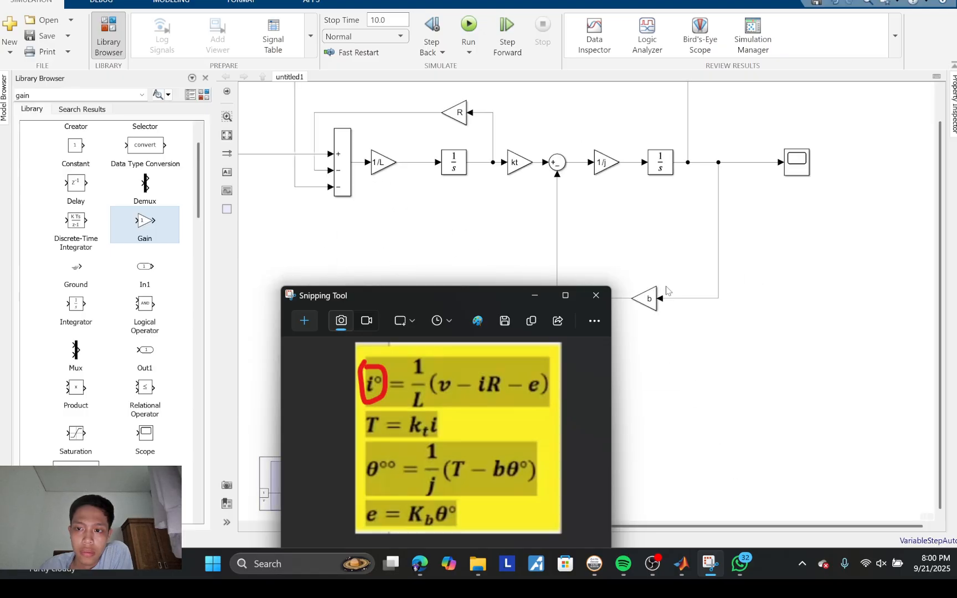
click(667, 290)
right_click(667, 290)
click(641, 265)
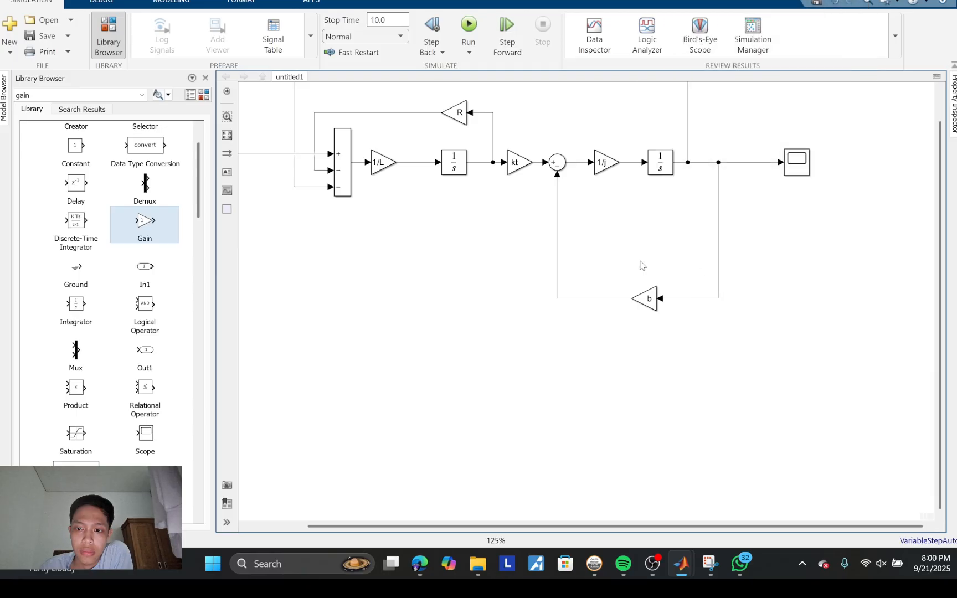
right_click(641, 265)
click(631, 244)
drag(710, 325, 332, 110)
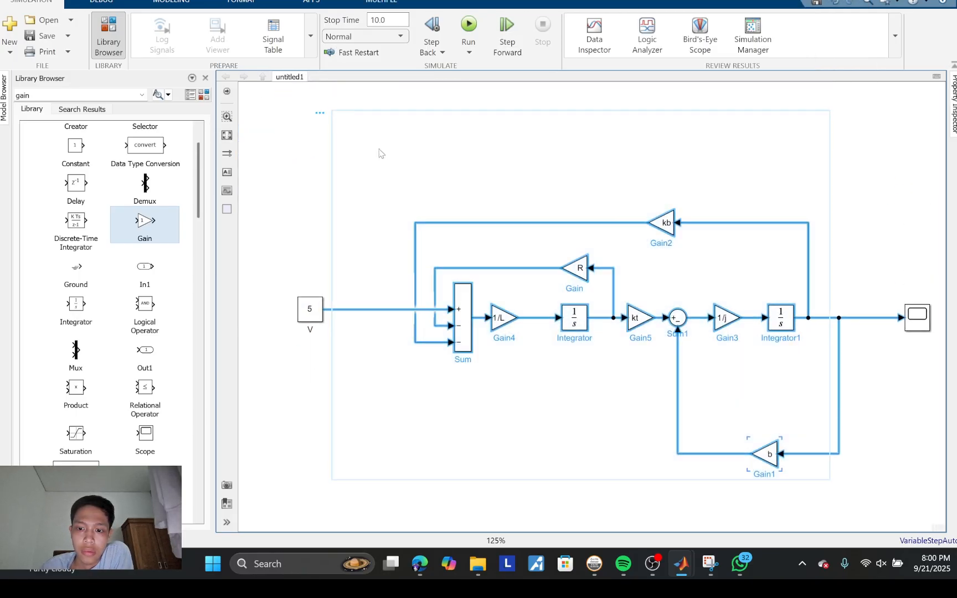
scroll(551, 252, down, 4)
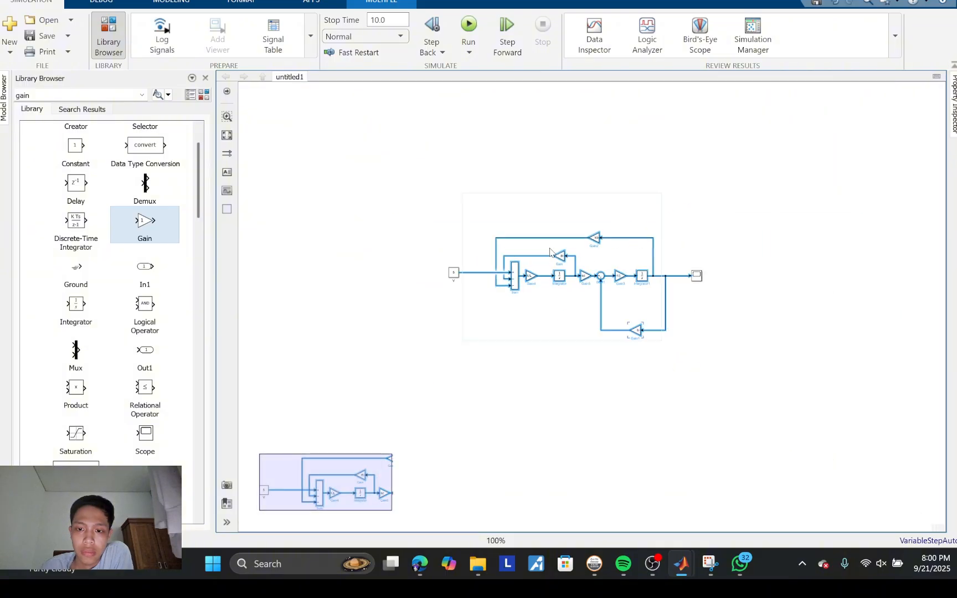
scroll(551, 253, up, 3)
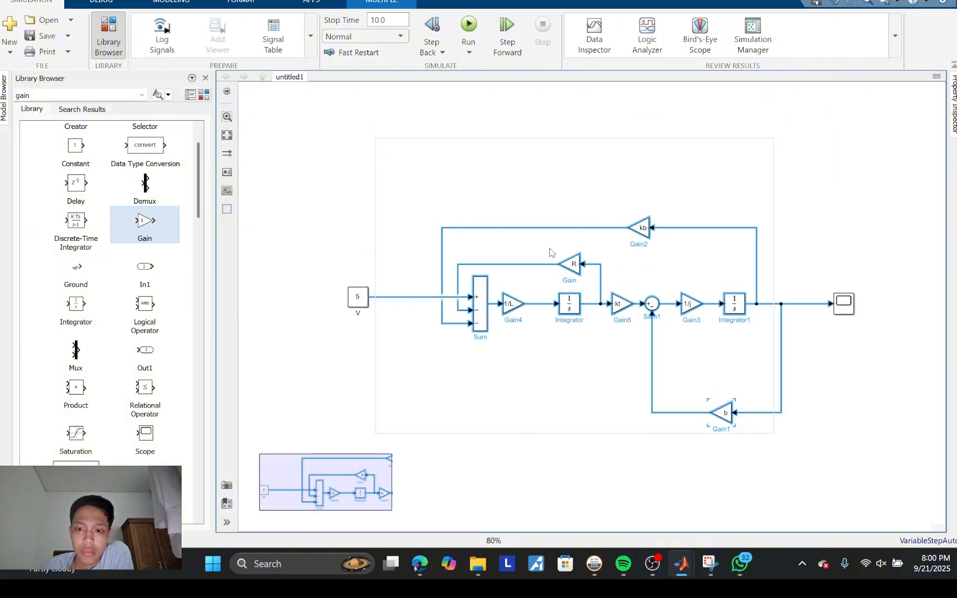
click(633, 397)
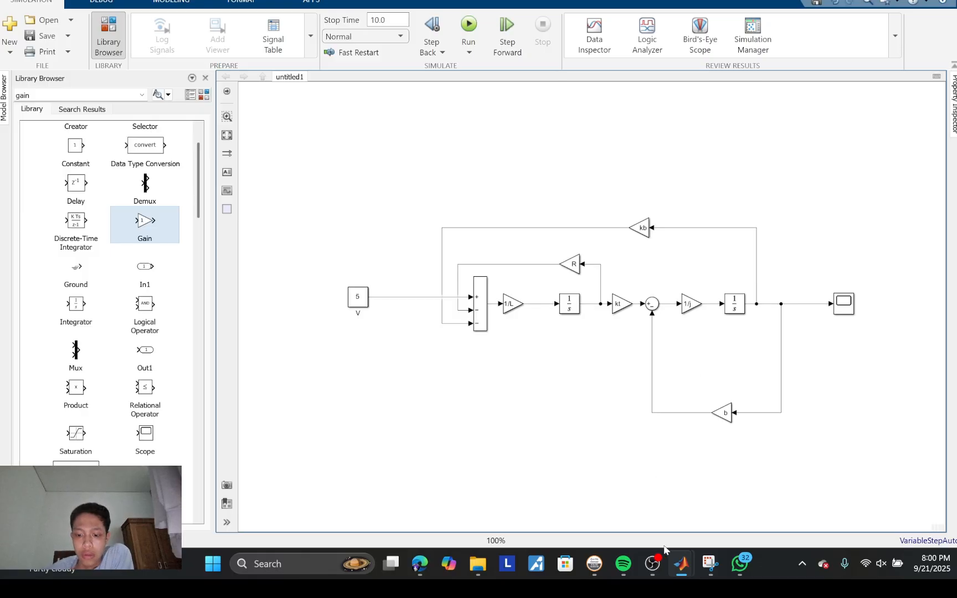
Step: Mark the equations in Snipping Tool in red against the diagram, underlining v, circling iR and T, and underlining the kt·i term
click(709, 565)
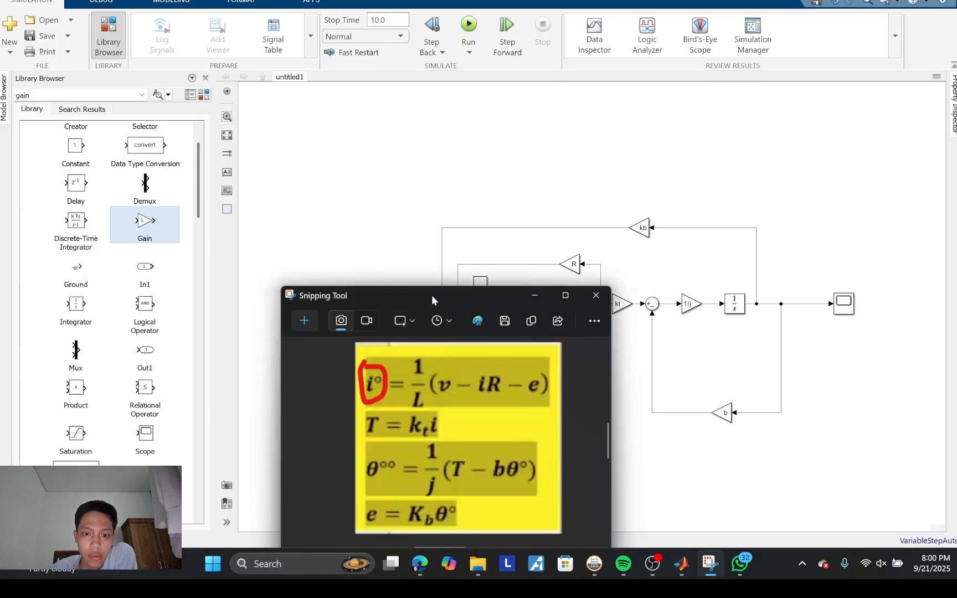
drag(432, 295, 161, 58)
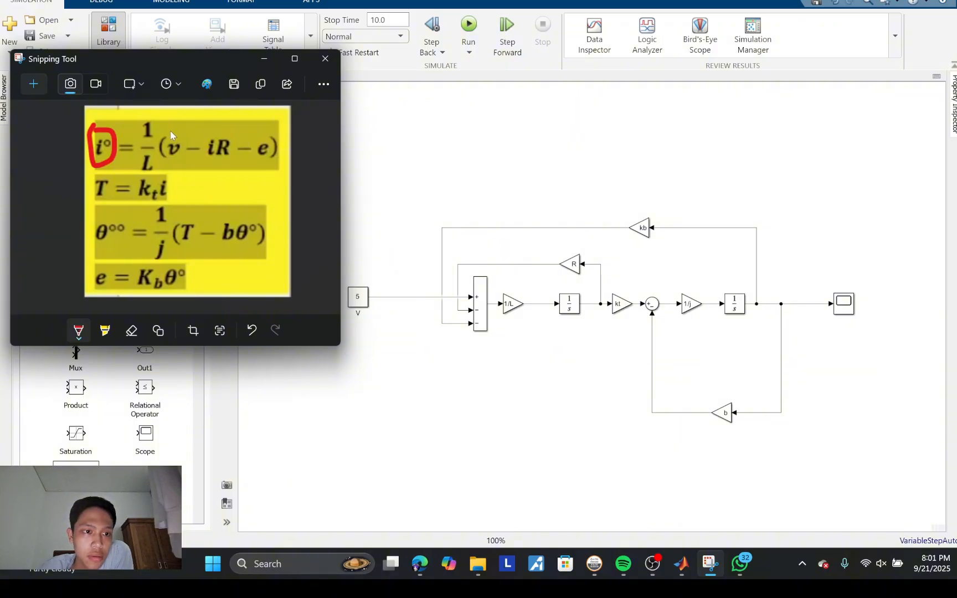
drag(169, 133, 177, 157)
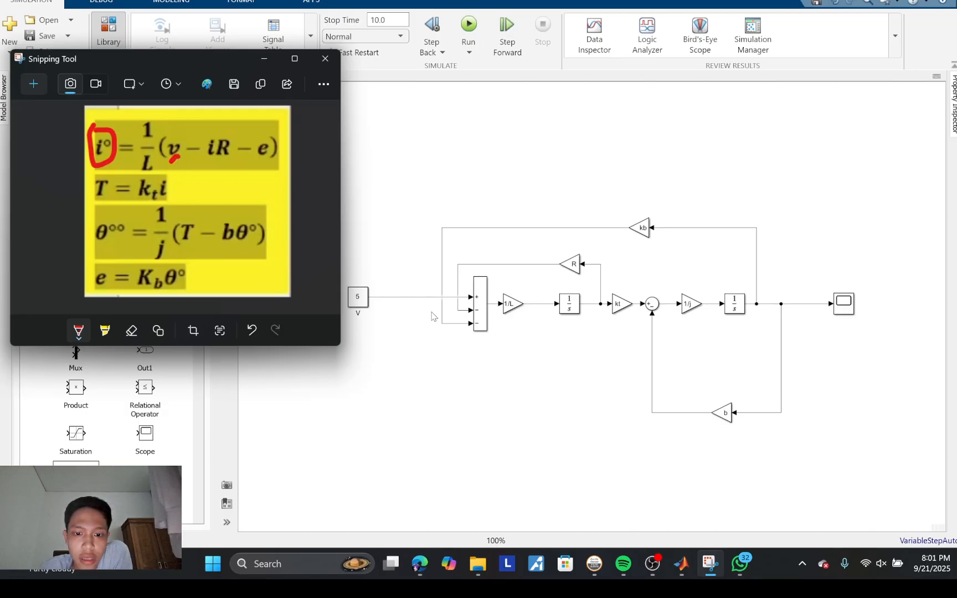
click(485, 310)
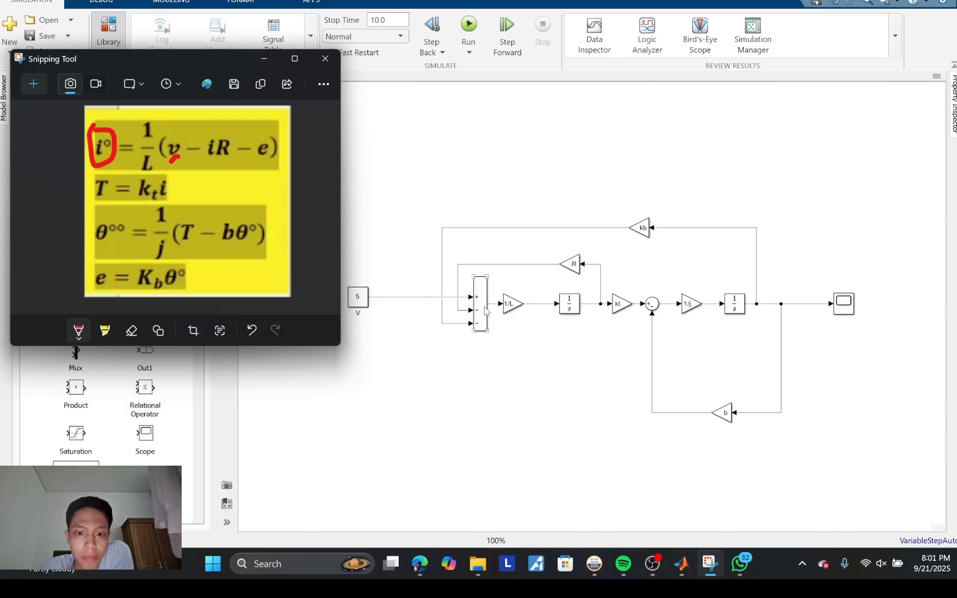
click(607, 292)
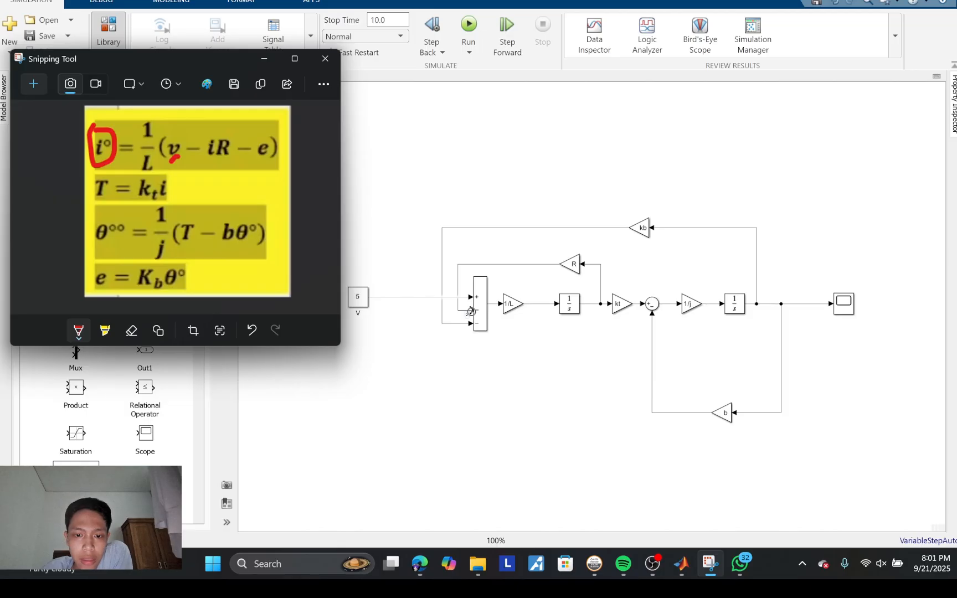
mouse_move(214, 163)
mouse_down()
mouse_move(195, 139)
mouse_move(247, 145)
mouse_move(209, 169)
mouse_up()
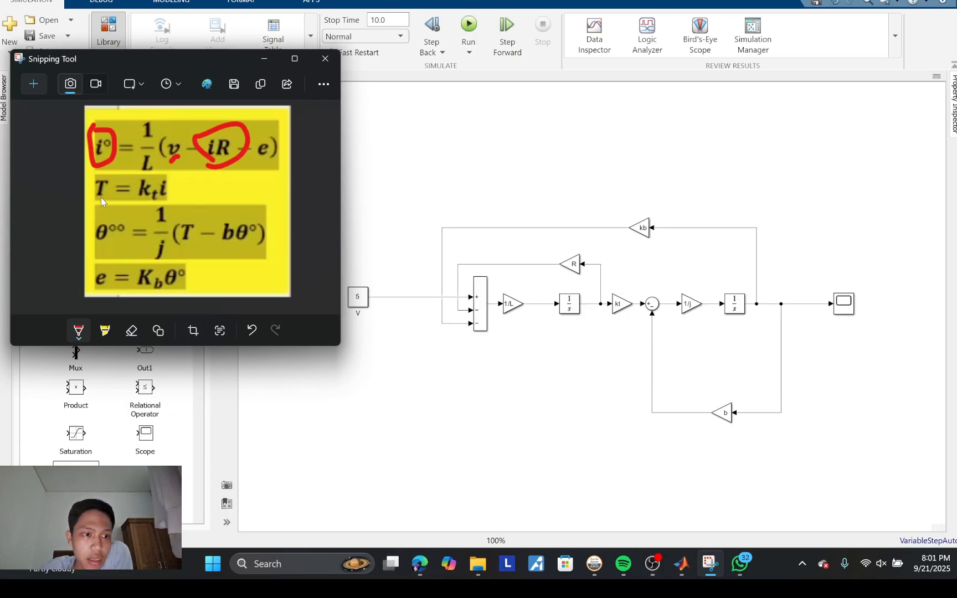
mouse_move(100, 197)
mouse_down()
mouse_move(78, 188)
mouse_move(118, 176)
mouse_move(103, 200)
mouse_move(167, 197)
mouse_up()
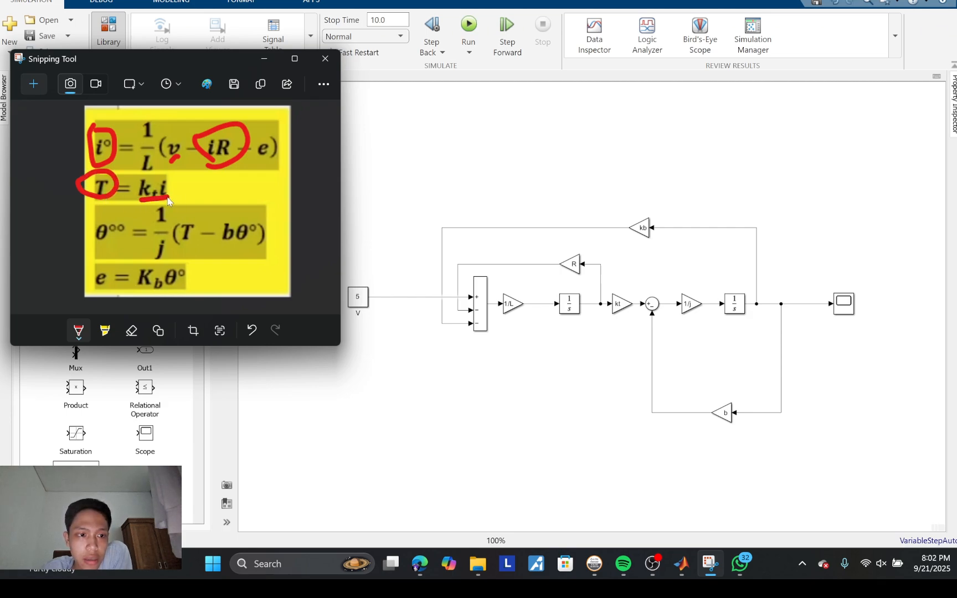
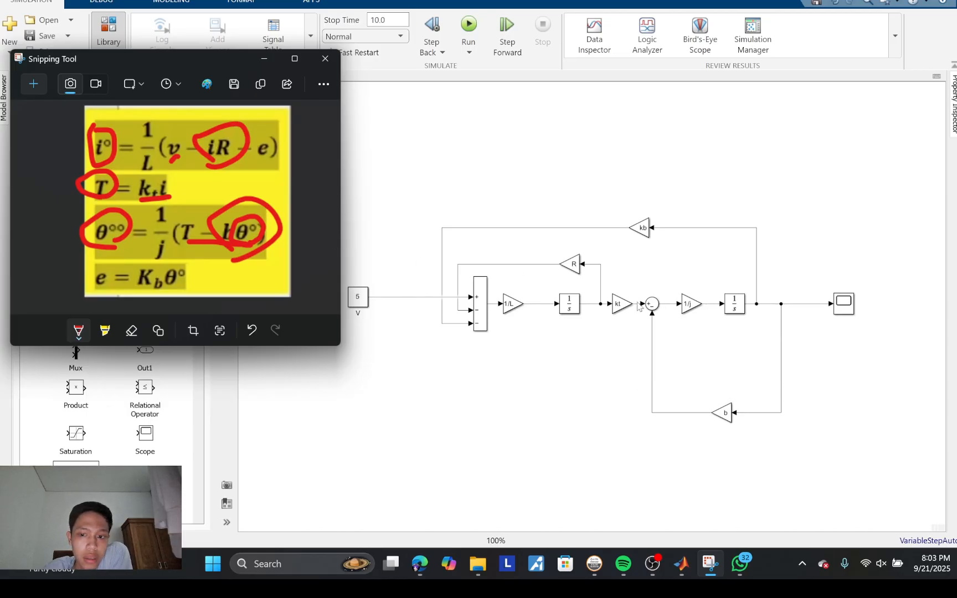
Step: Circle the 1/j term, the e in the last equation and the e in the first equation in red in Snipping Tool
click(701, 308)
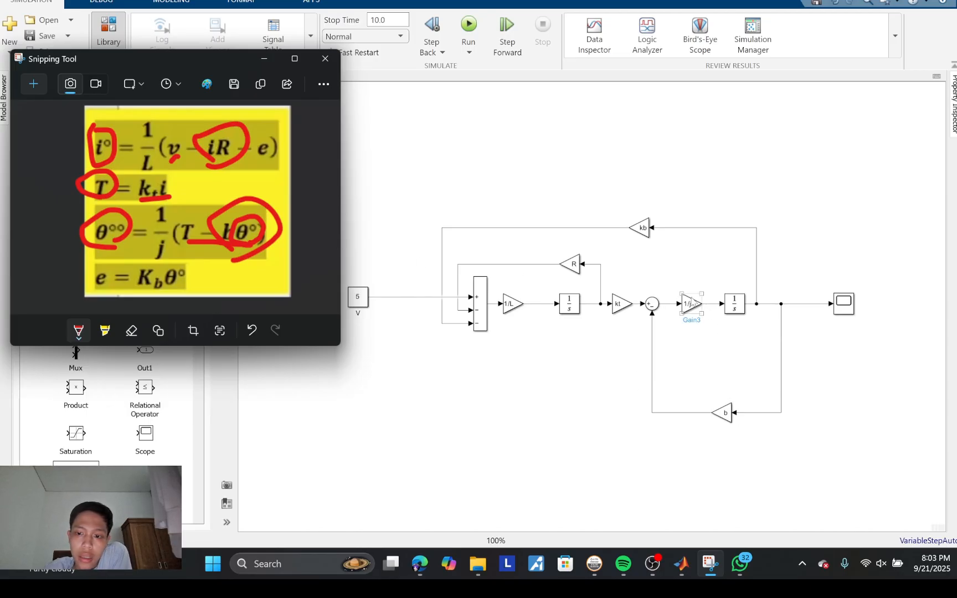
click(474, 253)
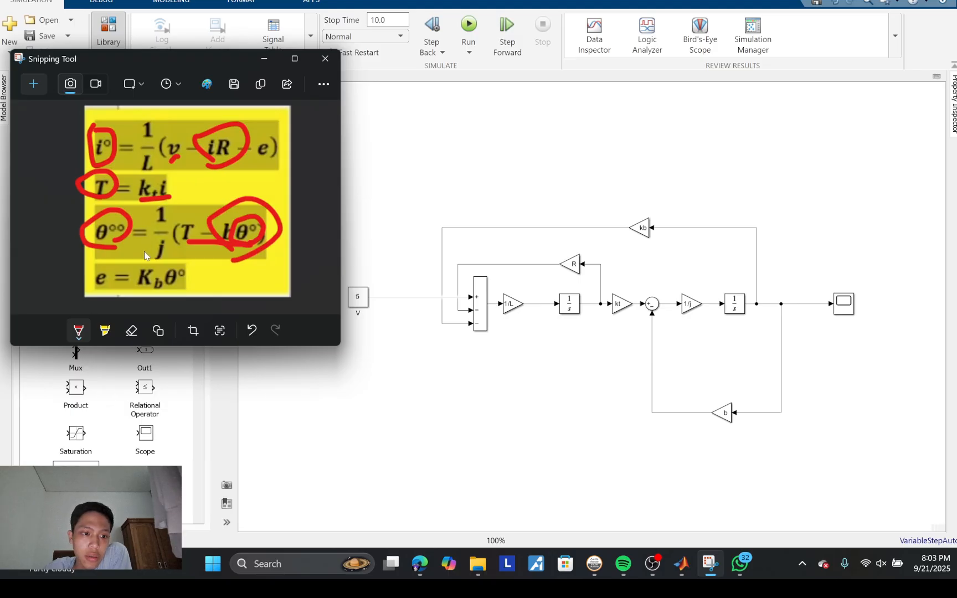
mouse_move(144, 252)
mouse_down()
mouse_move(169, 268)
mouse_move(175, 226)
mouse_move(152, 224)
mouse_up()
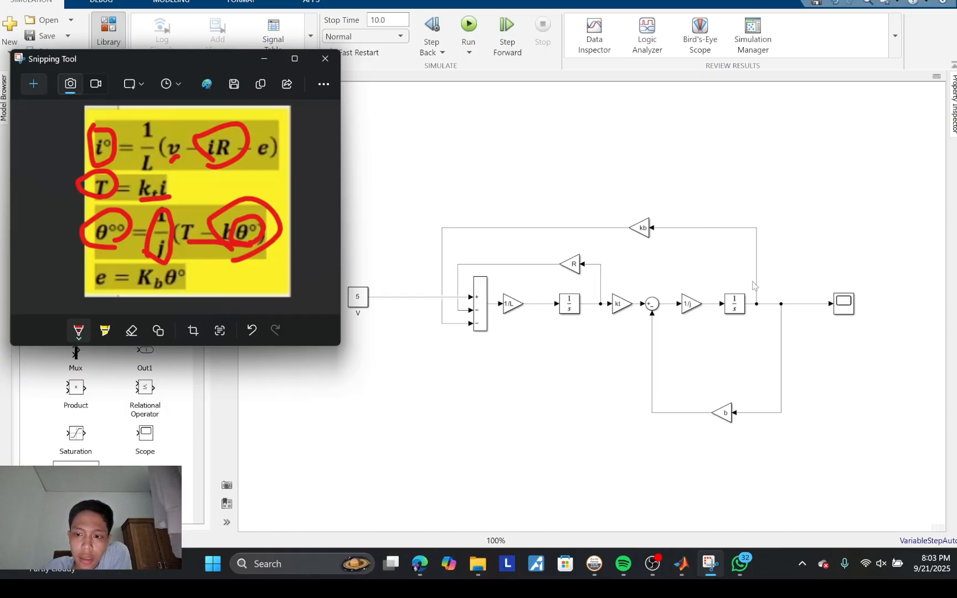
mouse_move(94, 297)
mouse_down()
mouse_move(84, 277)
mouse_move(114, 265)
mouse_move(95, 301)
mouse_up()
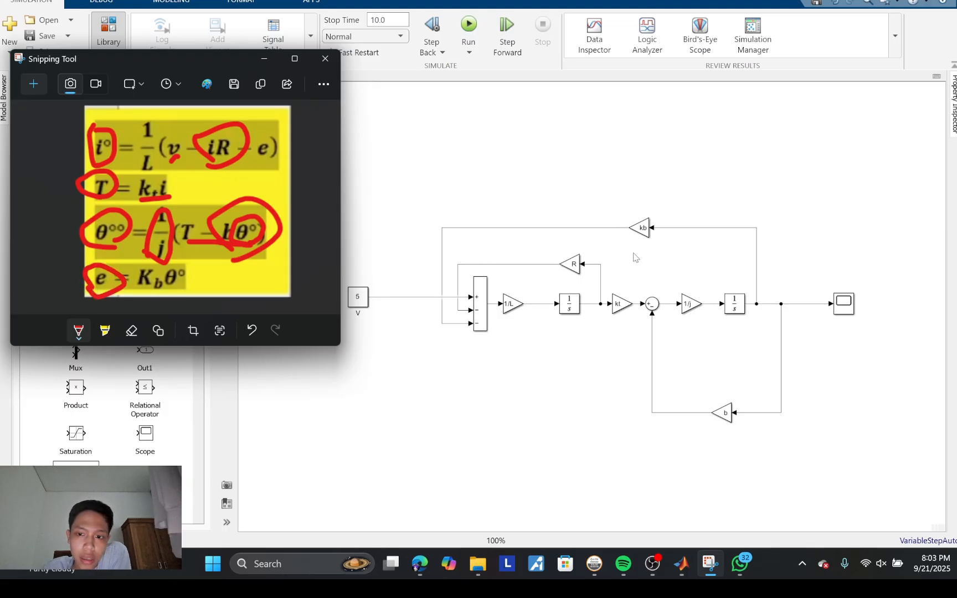
click(482, 325)
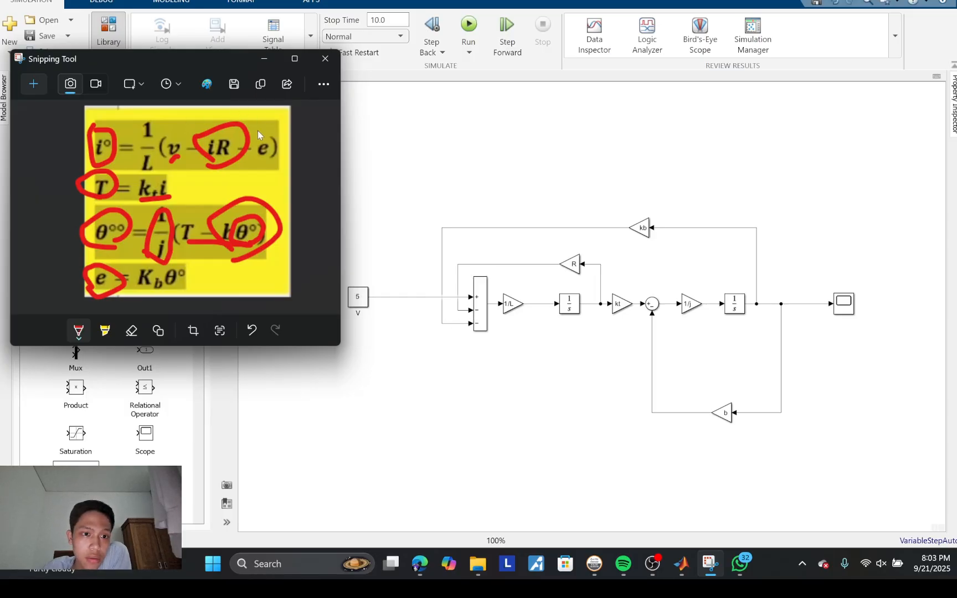
mouse_move(261, 135)
mouse_down()
mouse_move(273, 166)
mouse_move(247, 148)
mouse_move(263, 132)
mouse_up()
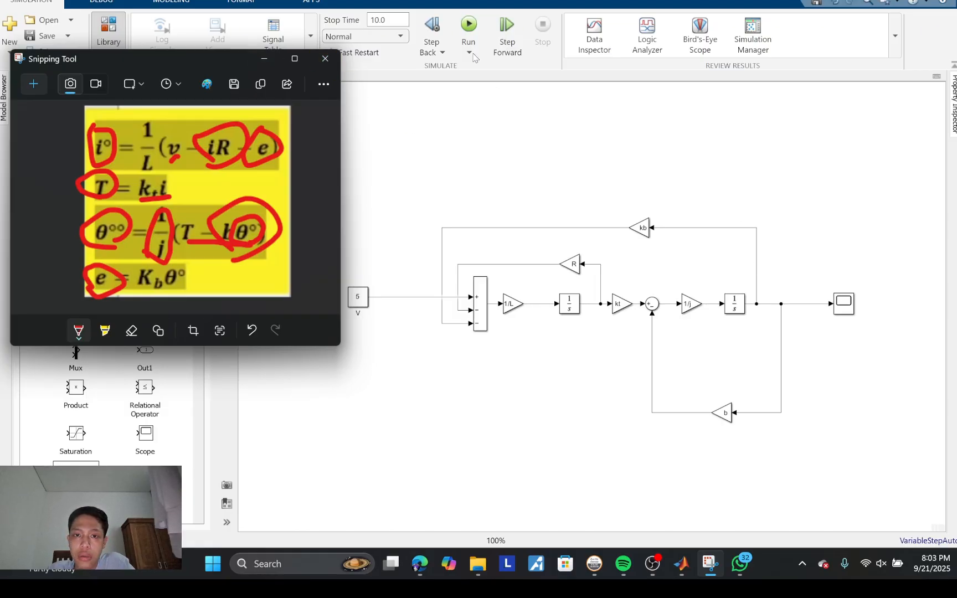
Step: Run the servo motor simulation, view the response in the Scope, and close the Scope window
click(470, 27)
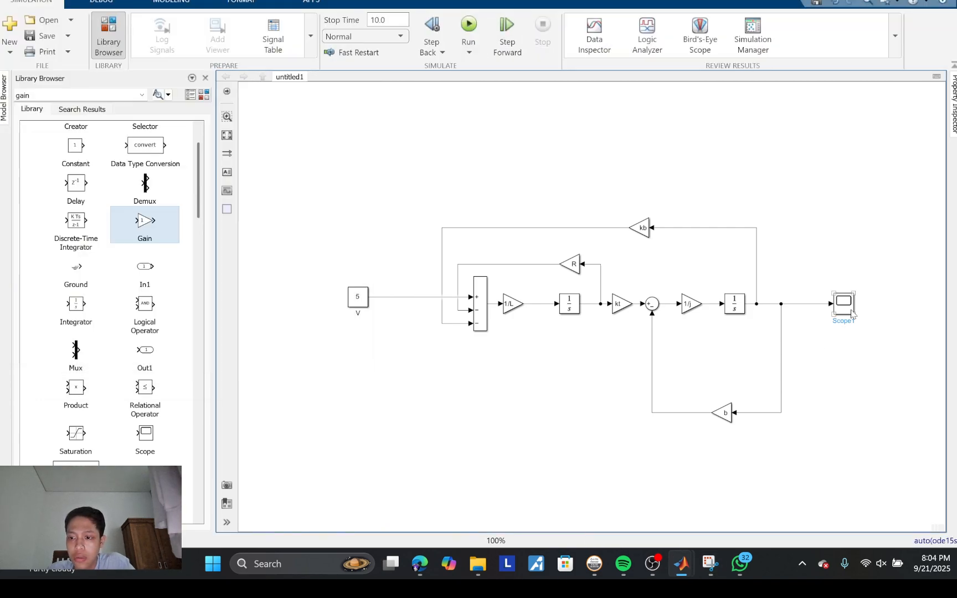
click(851, 313)
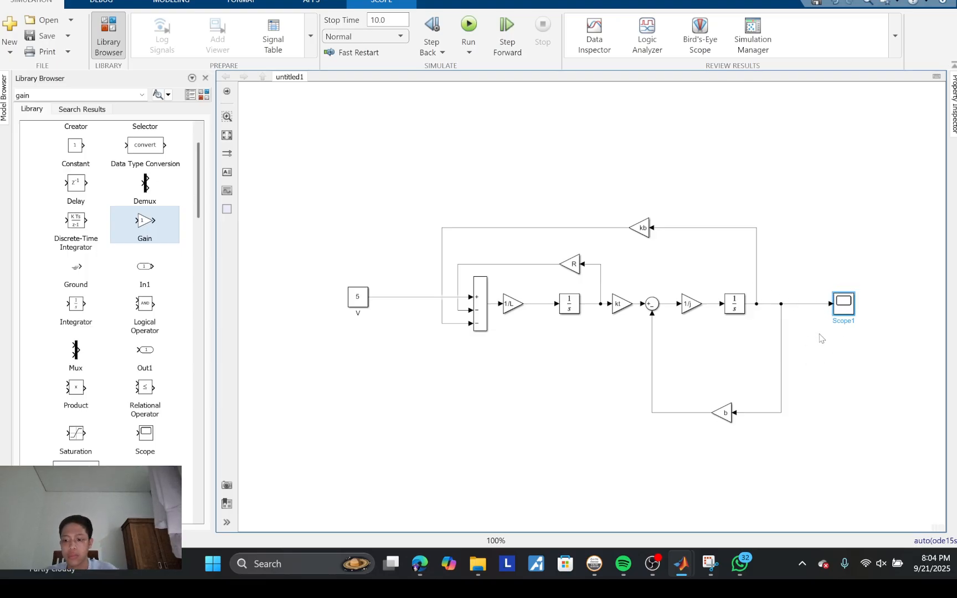
double_click(843, 308)
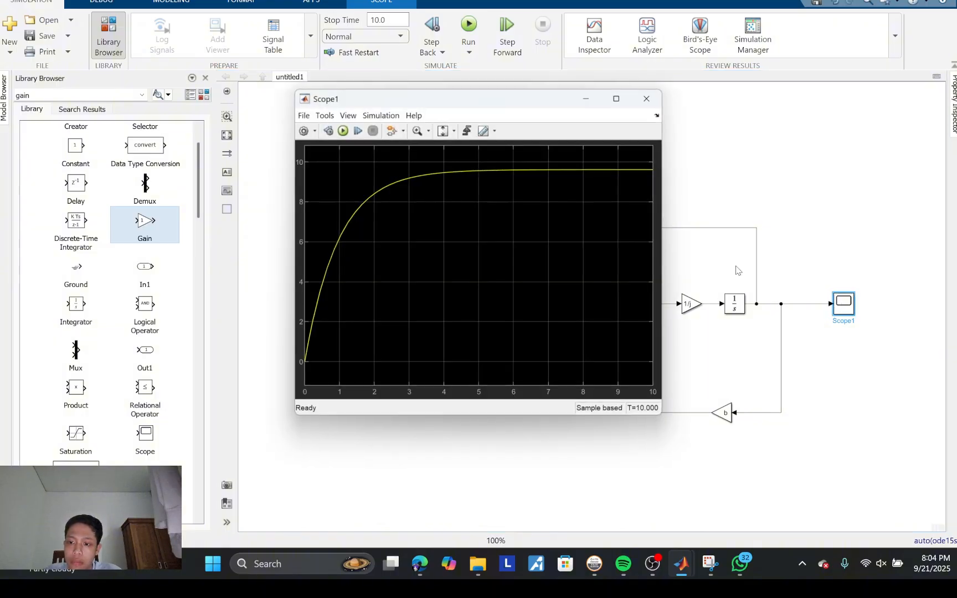
drag(495, 98, 542, 97)
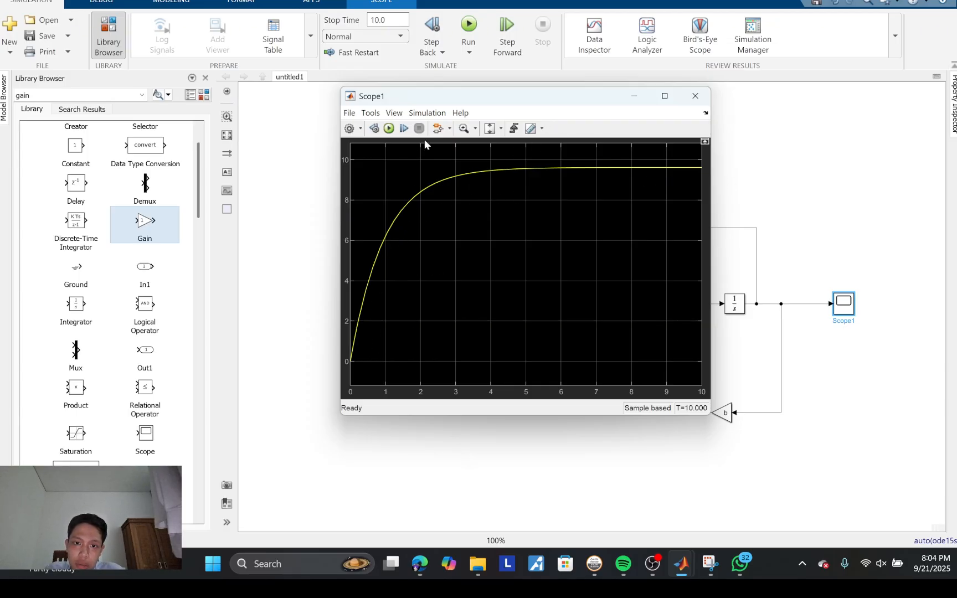
click(489, 133)
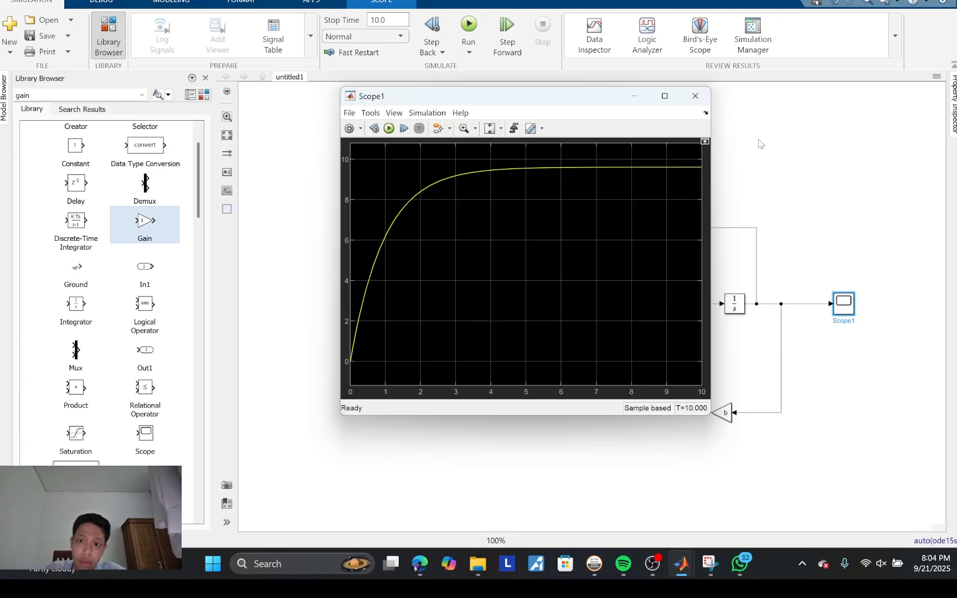
click(697, 99)
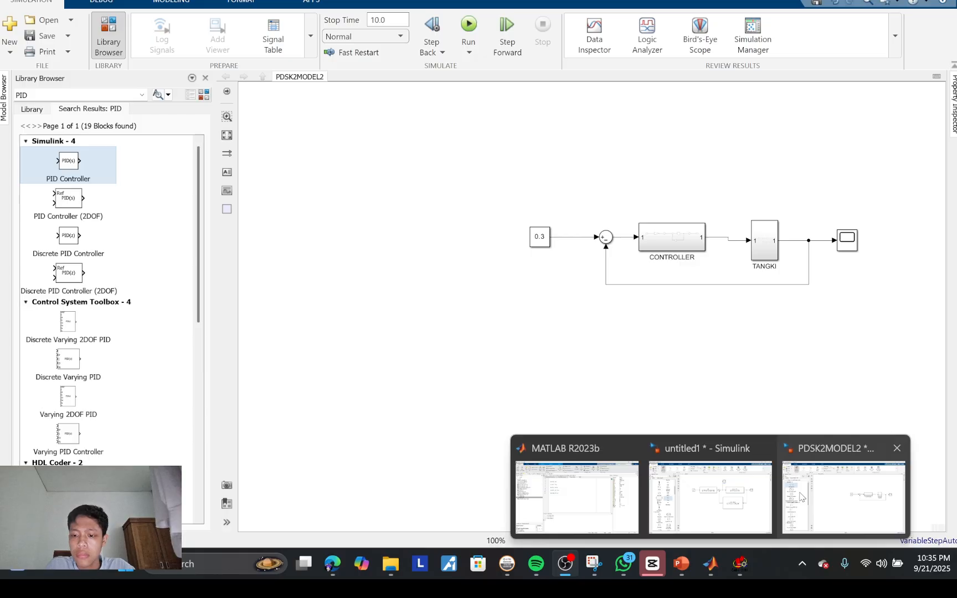
Step: Switch to the PDSK2MODEL2 model and delete the signal lines entering and leaving the CONTROLLER subsystem
click(801, 497)
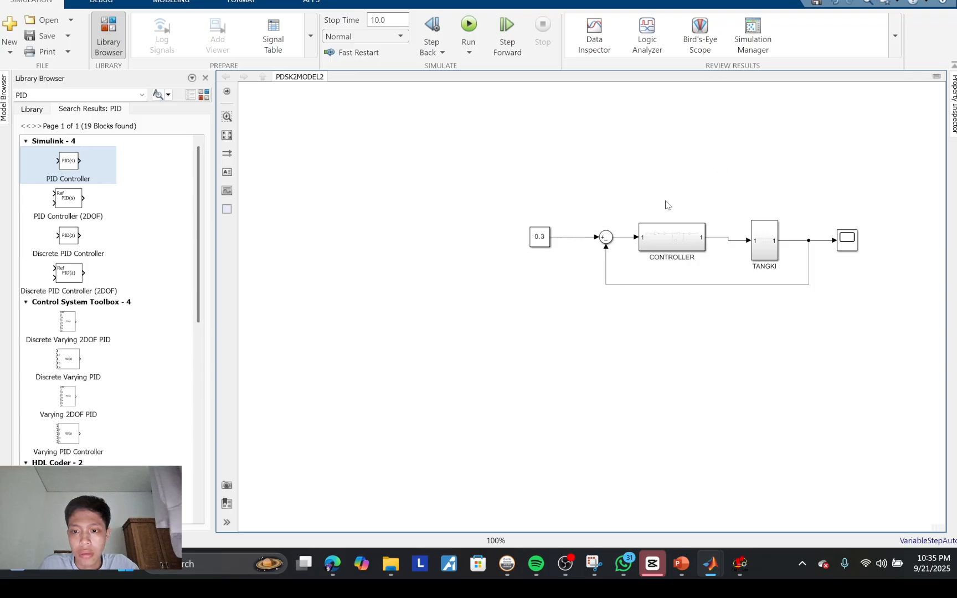
click(688, 242)
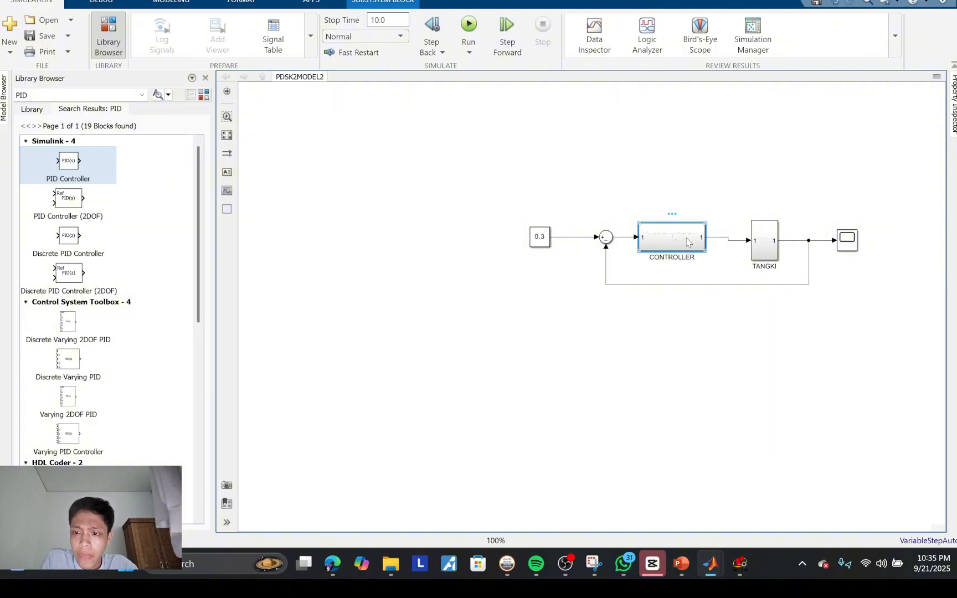
click(716, 239)
key(Delete)
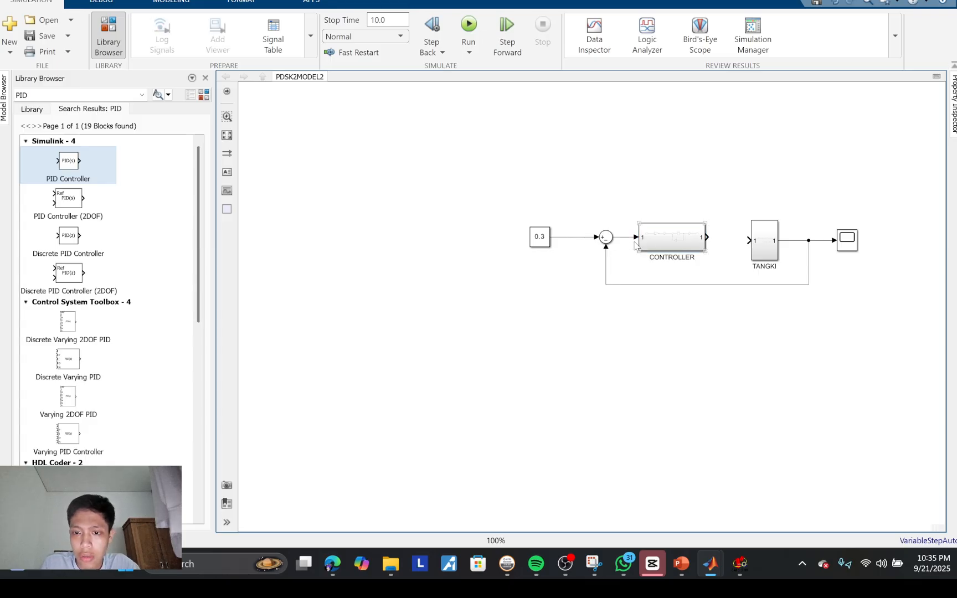
click(626, 237)
key(Delete)
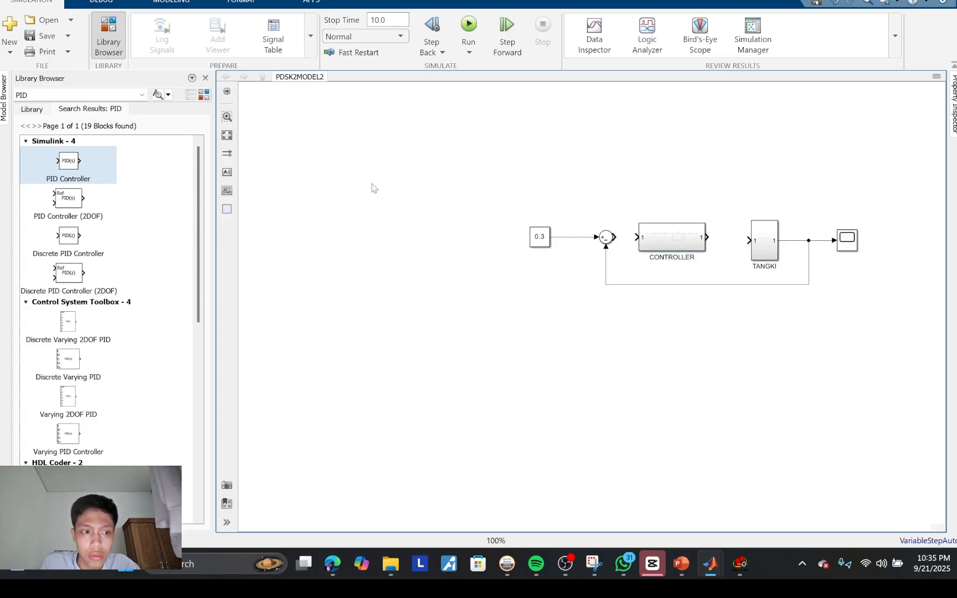
Step: Move the CONTROLLER subsystem above the loop and wire a PID Controller block between the Sum and TANGKI blocks in its place
drag(679, 247, 676, 150)
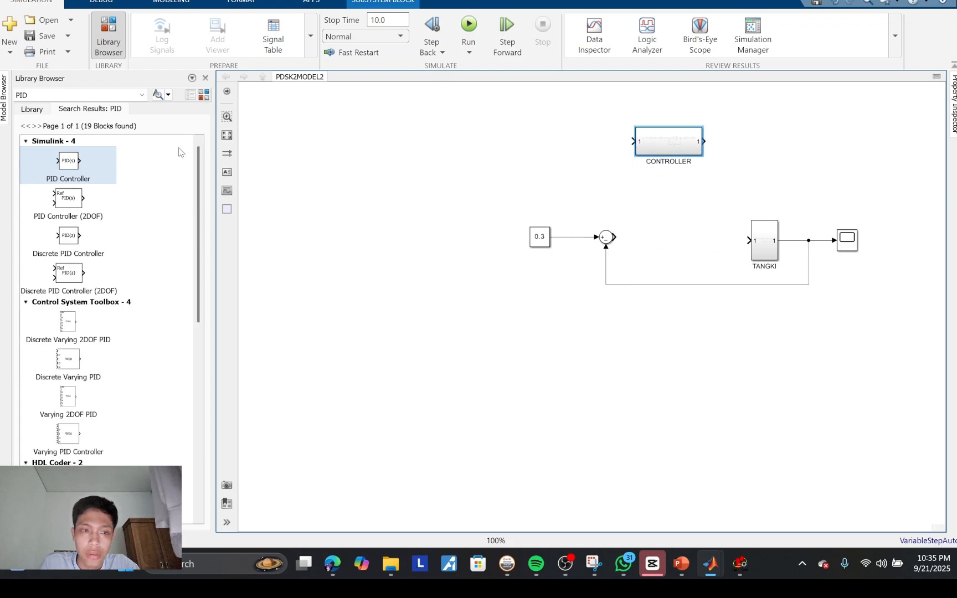
drag(92, 164, 674, 241)
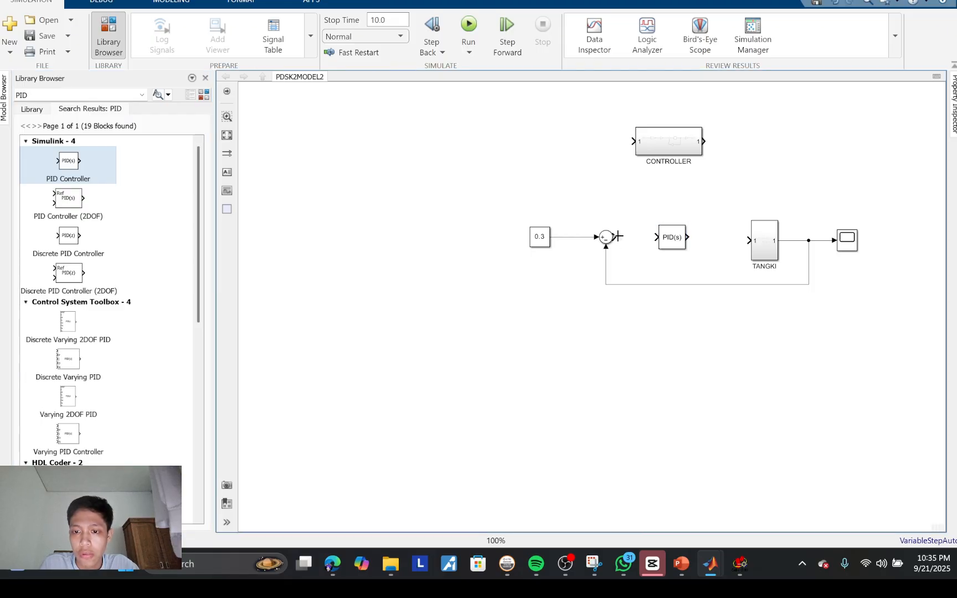
drag(618, 236, 750, 242)
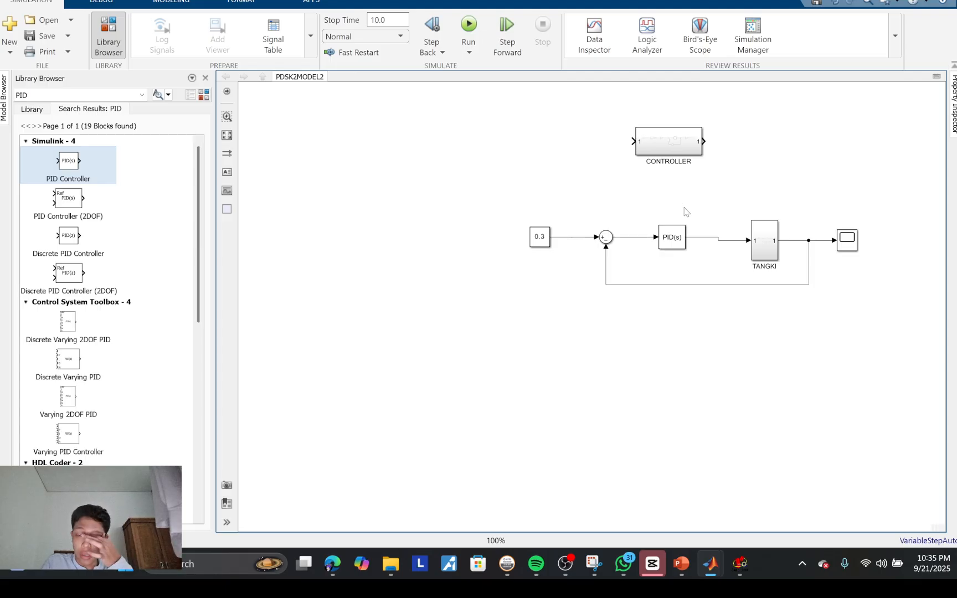
Step: Open the PID Controller block's parameters and launch the transfer-function-based PID Tuner
click(675, 229)
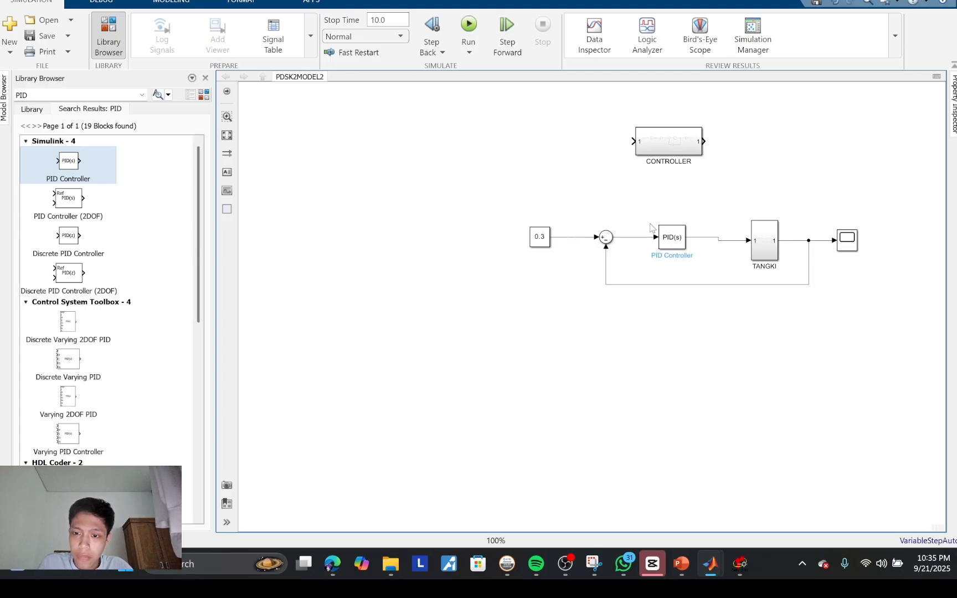
click(674, 241)
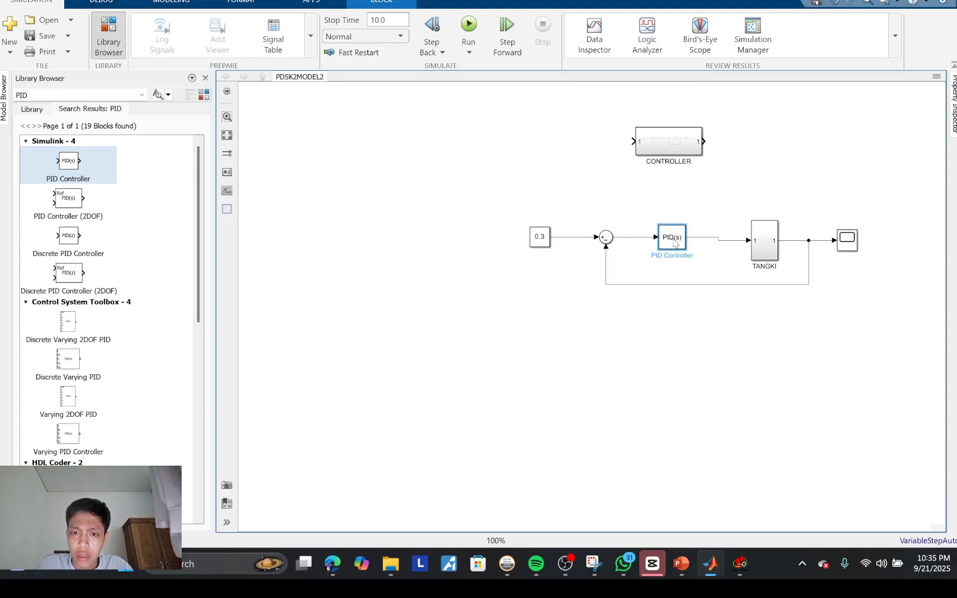
double_click(675, 242)
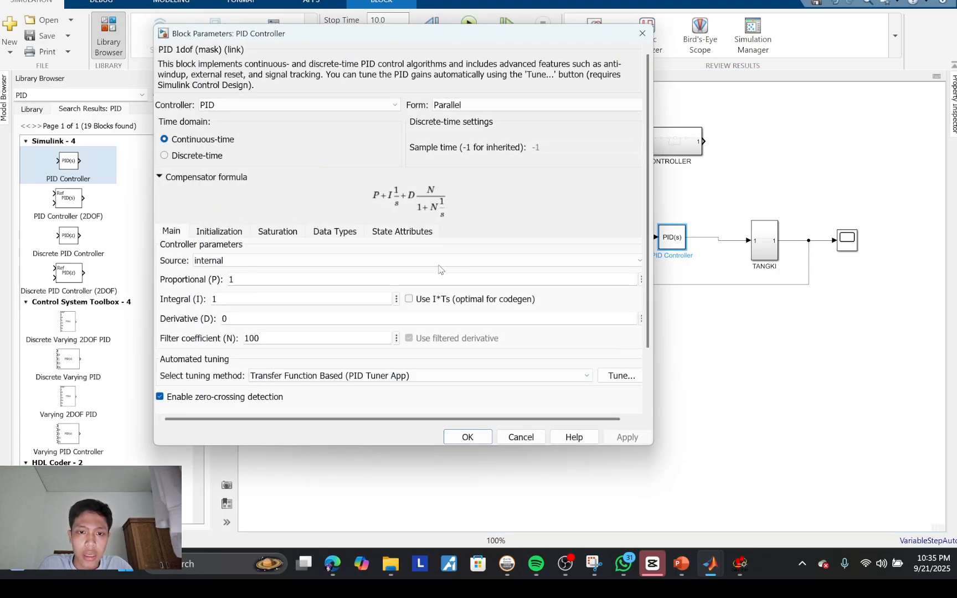
click(611, 378)
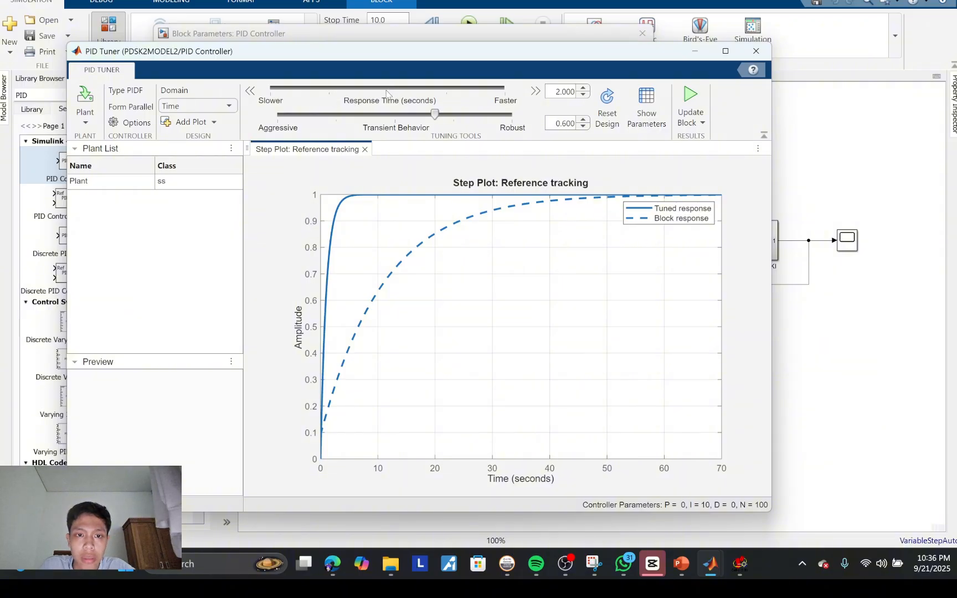
Step: Compare the tuned step response at a slower response time of 13.84 s and a faster one of 0.3027 s
drag(386, 93, 290, 94)
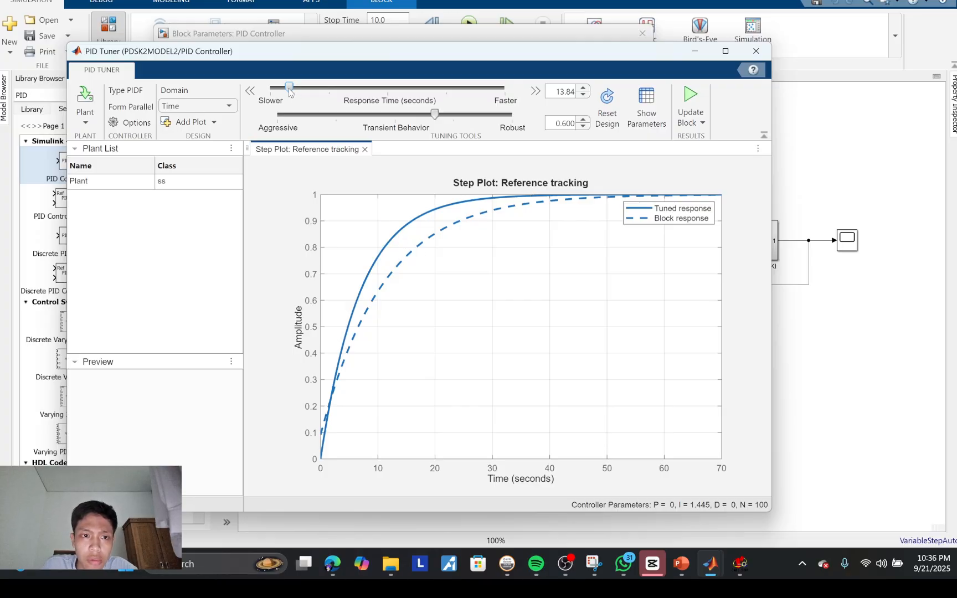
drag(290, 90, 484, 99)
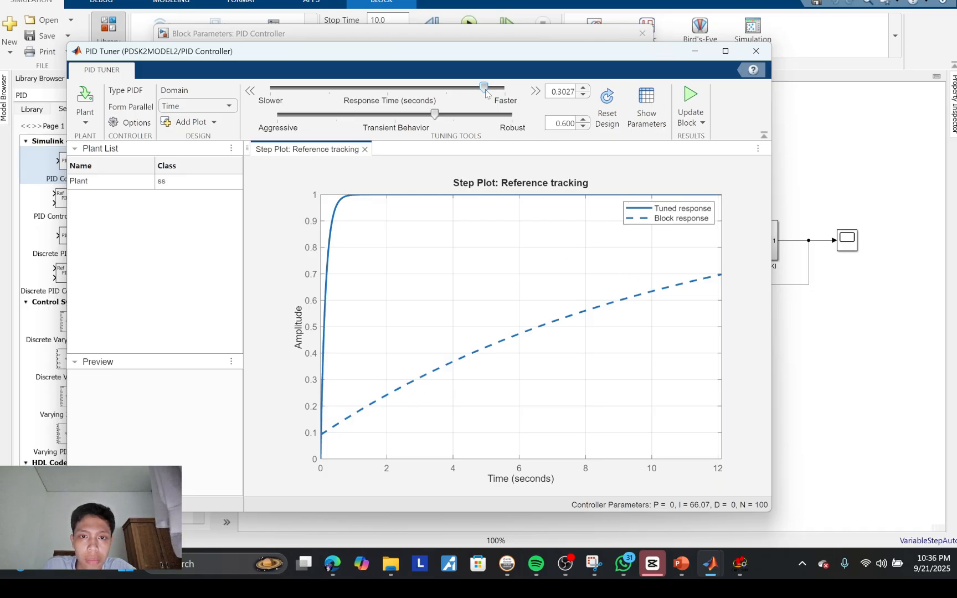
drag(484, 87, 390, 106)
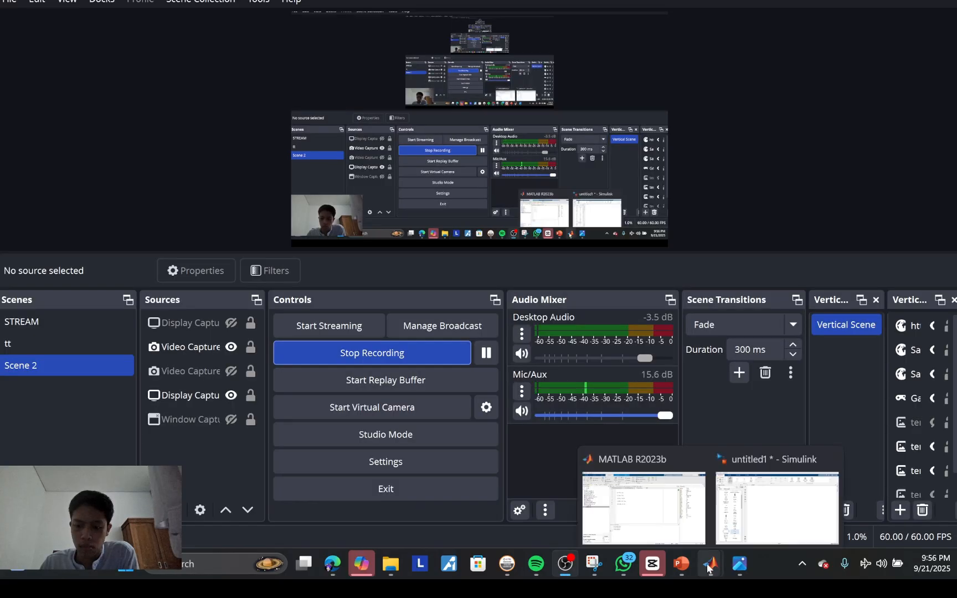
Step: Place a Sum, a Gain, two Integrators and a Scope across the upper part of the empty untitled1 model
click(707, 563)
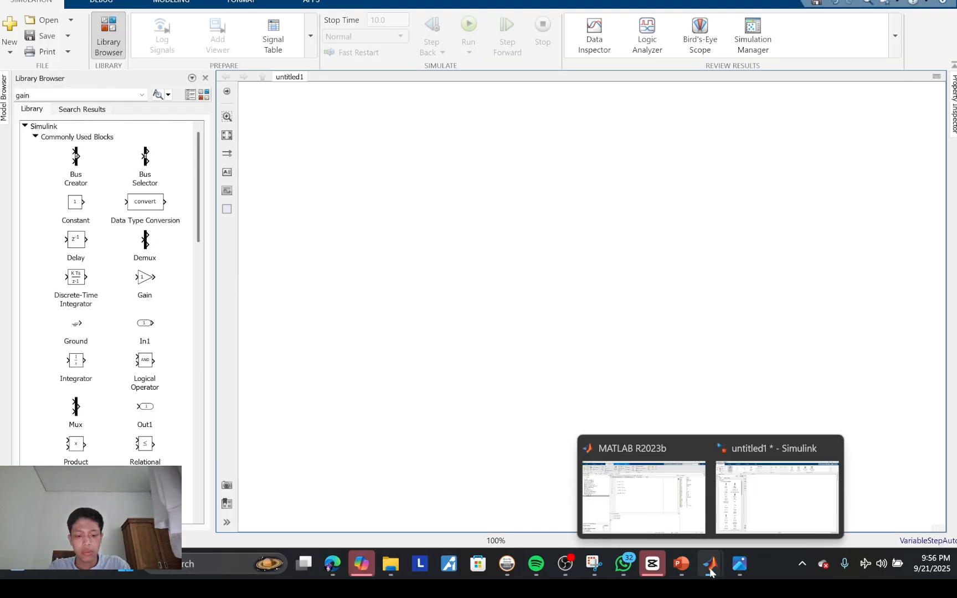
click(745, 561)
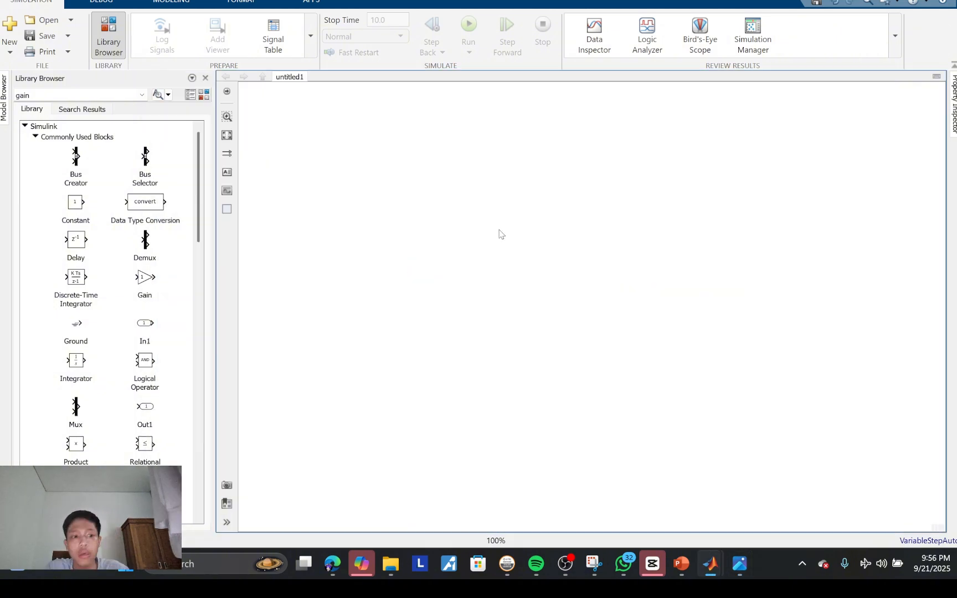
scroll(142, 274, down, 2)
scroll(148, 441, down, 3)
drag(145, 353, 328, 133)
drag(145, 315, 663, 150)
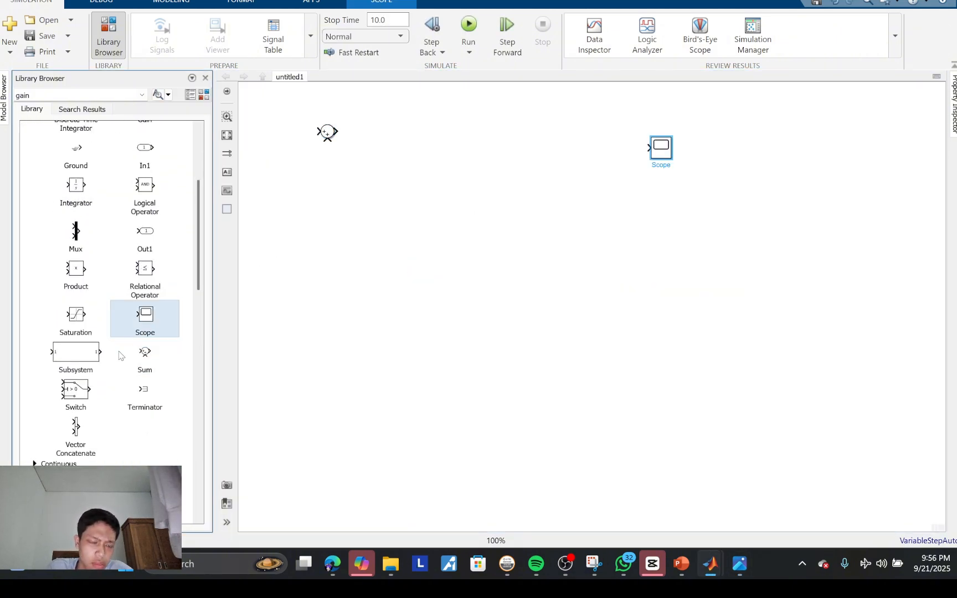
scroll(144, 233, up, 3)
drag(143, 233, 391, 131)
drag(77, 305, 588, 145)
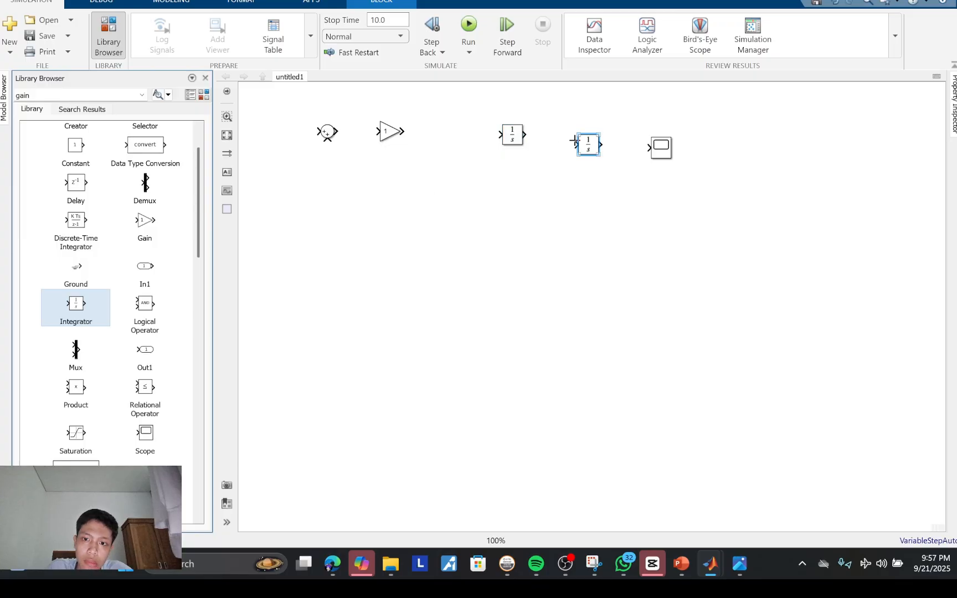
Step: Align the Integrators and Scope in one row and connect Sum, Gain, both Integrators and Scope in series
drag(513, 135, 503, 131)
drag(587, 145, 575, 132)
drag(661, 148, 661, 131)
drag(339, 132, 378, 131)
drag(403, 131, 648, 132)
Step: Change the Sum block's icon shape to rectangular and enlarge the block vertically
click(328, 136)
double_click(325, 134)
click(425, 109)
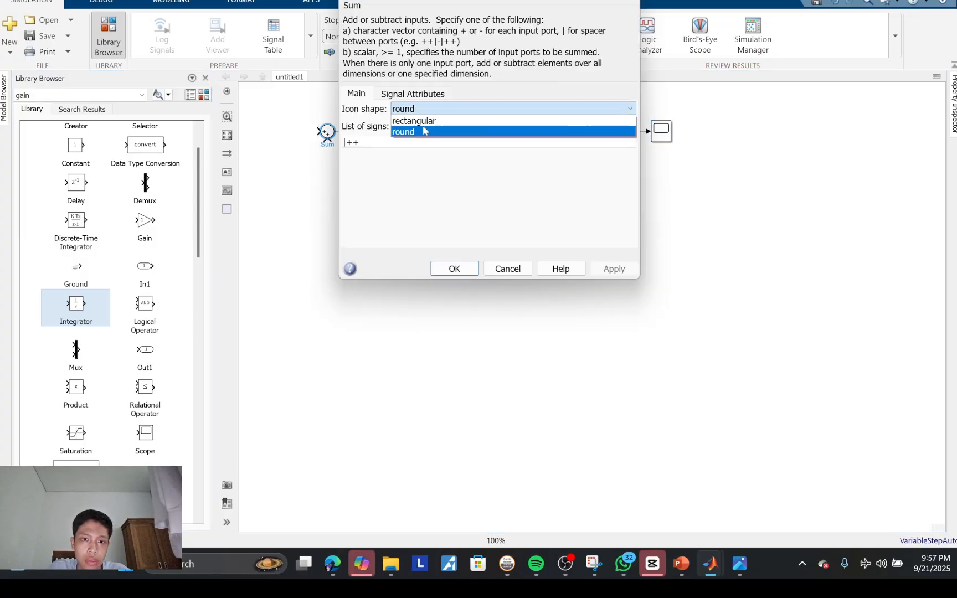
click(425, 121)
click(450, 270)
drag(335, 139, 327, 117)
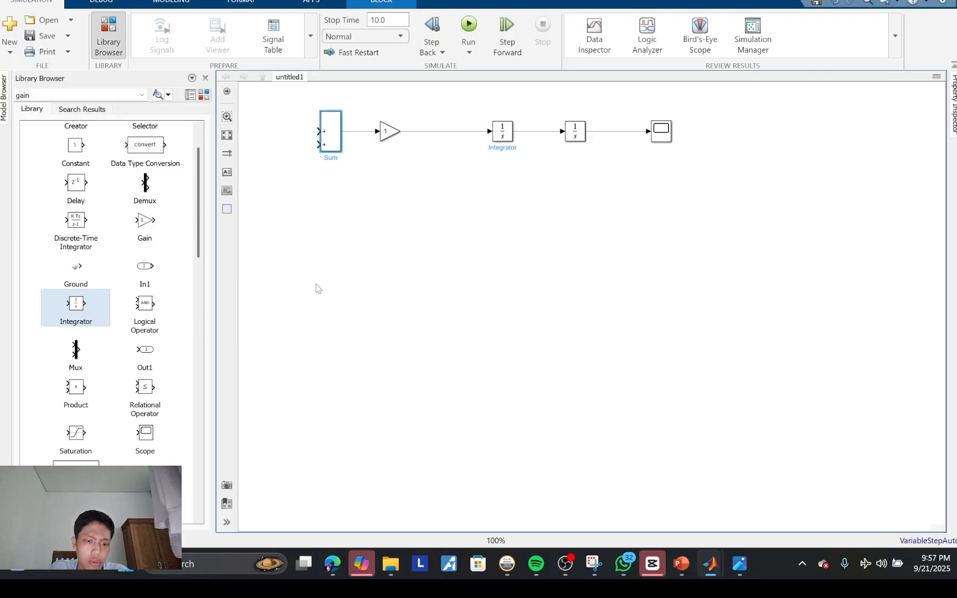
Step: Add a Gain and a round Sum block below the main chain, flip both horizontally and align the Gain with the Sum
drag(146, 224, 465, 213)
scroll(149, 306, down, 1)
drag(145, 428, 562, 201)
right_click(561, 202)
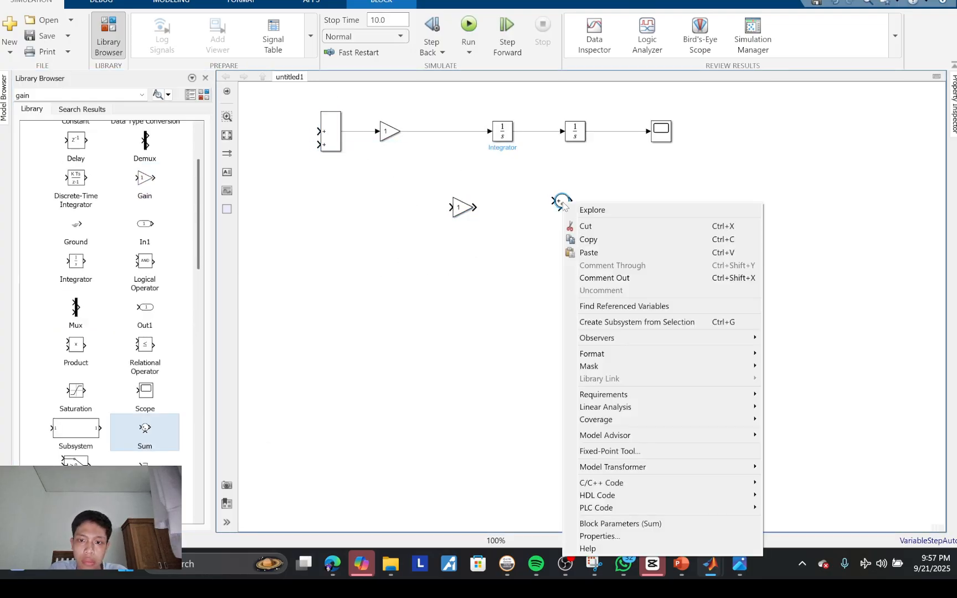
mouse_move(692, 368)
click(787, 443)
click(464, 220)
right_click(462, 215)
mouse_move(513, 369)
click(701, 458)
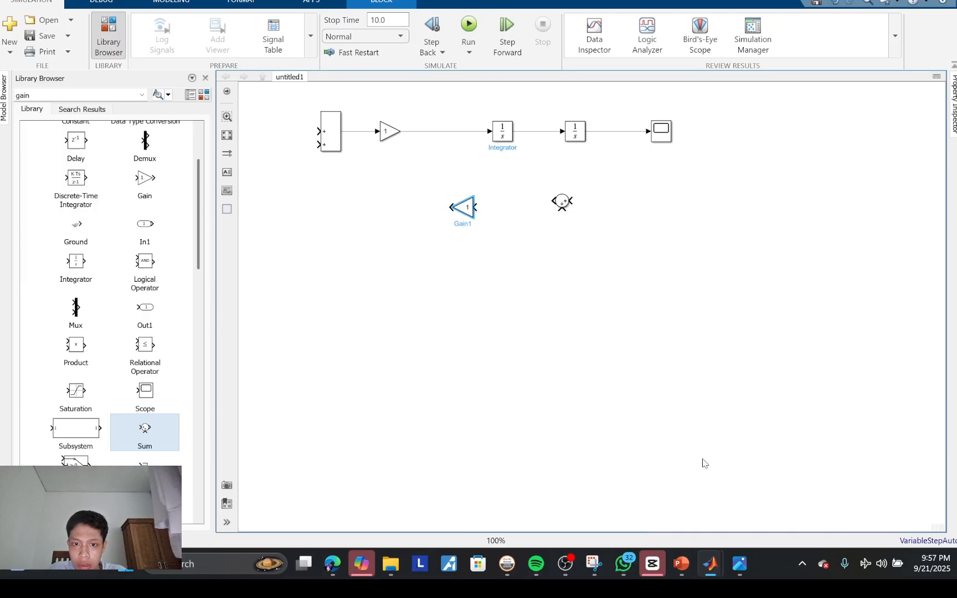
drag(464, 211, 476, 204)
Step: Wire a feedback path from the second Integrator's output through the lower Sum and Gain to the rectangular Sum's upper input
drag(572, 201, 316, 144)
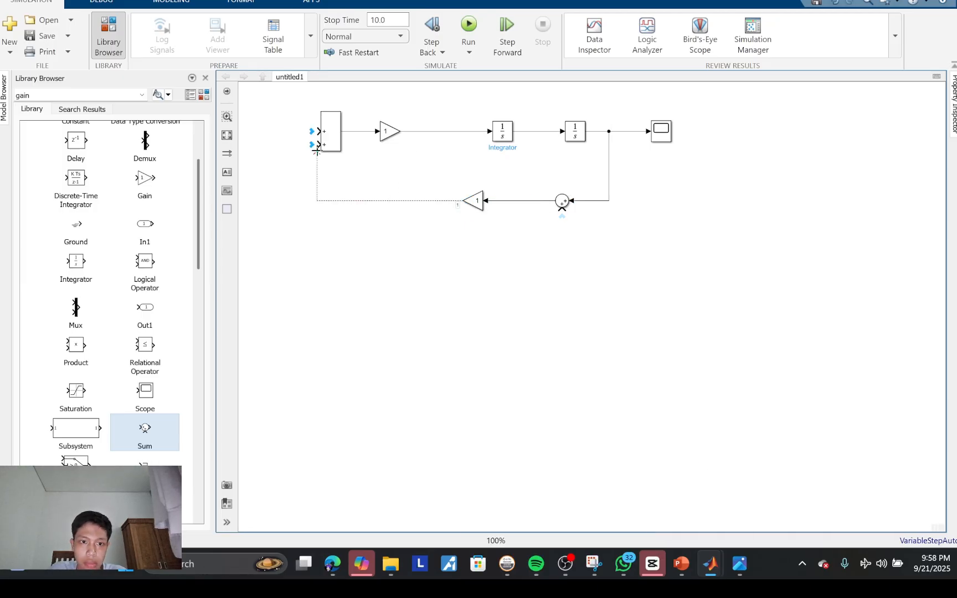
key(Delete)
drag(462, 200, 317, 132)
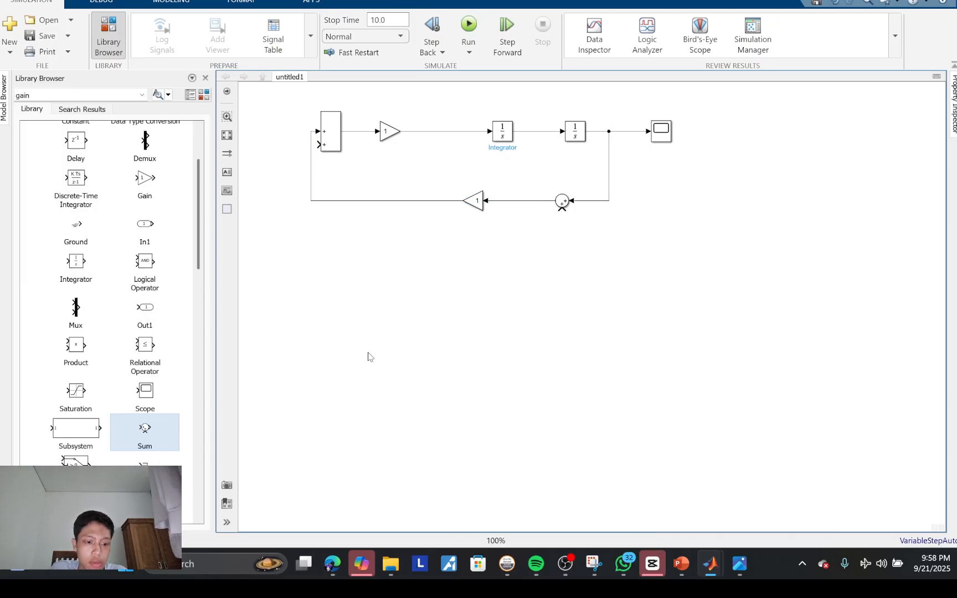
Step: Duplicate the flipped Gain and round Sum into a second feedback row below the existing one
click(481, 208)
key(ctrl+c)
key(ctrl+v)
drag(482, 210, 473, 248)
drag(562, 202, 608, 264)
Step: Rewire the upper feedback Sum to the first Integrator's output and route the second Integrator's output through the lower row to the rectangular Sum's lower input
click(610, 185)
key(Delete)
click(526, 201)
drag(562, 200, 525, 201)
drag(536, 200, 552, 132)
drag(608, 264, 614, 132)
drag(547, 247, 300, 246)
Step: Add a second rectangular Sum block below the feedback rows and set its list of signs to --+
key(ctrl+v)
key(ctrl+z)
double_click(356, 324)
click(406, 327)
key(BackSpace)
key(Return)
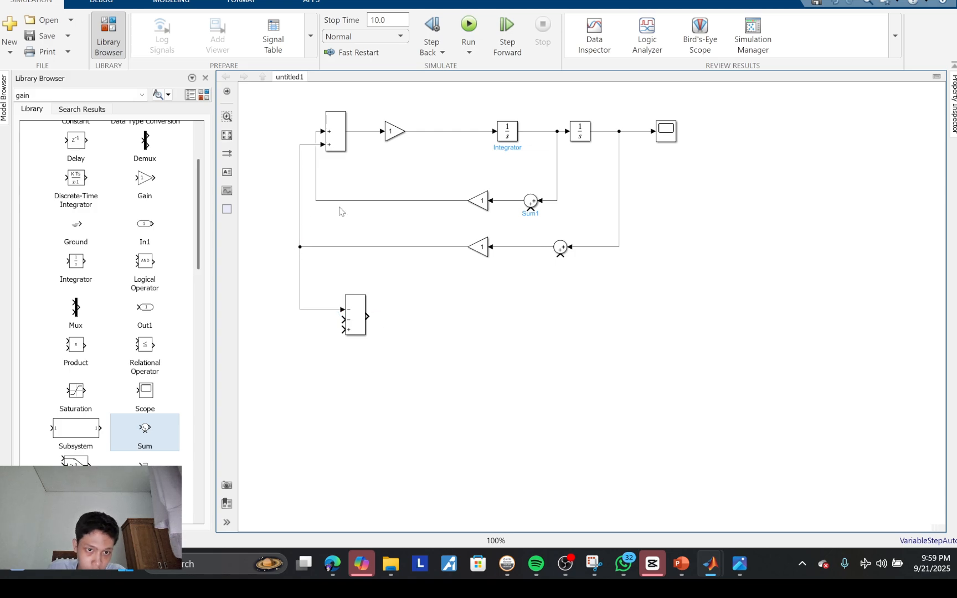
Step: Branch both feedback Gain outputs to the lower rectangular Sum's negative inputs and connect a copied flipped Gain below to its positive input
key(ctrl+z)
mouse_move(342, 310)
mouse_down()
mouse_move(316, 200)
mouse_move(334, 247)
mouse_up()
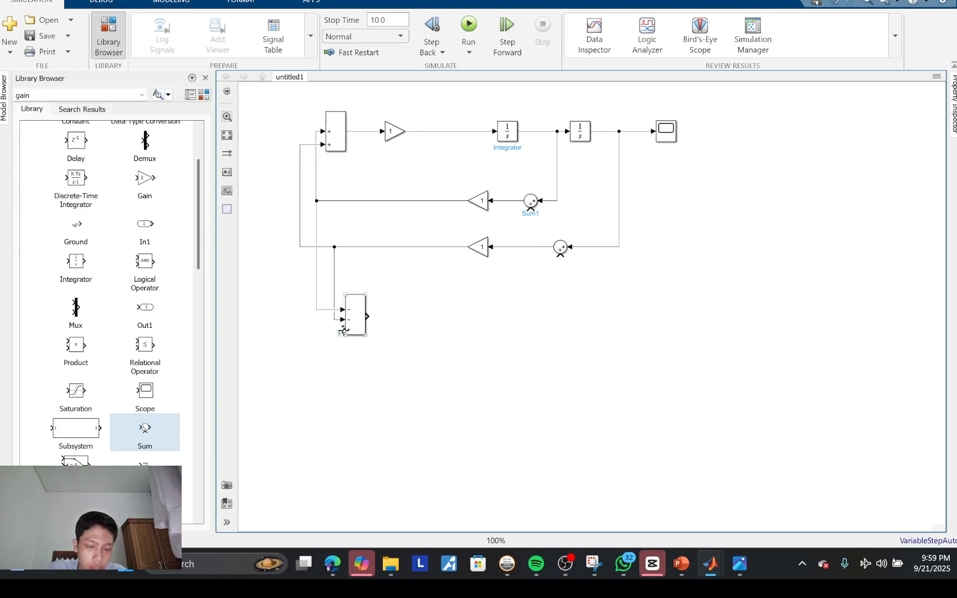
drag(479, 247, 501, 392)
drag(344, 330, 489, 394)
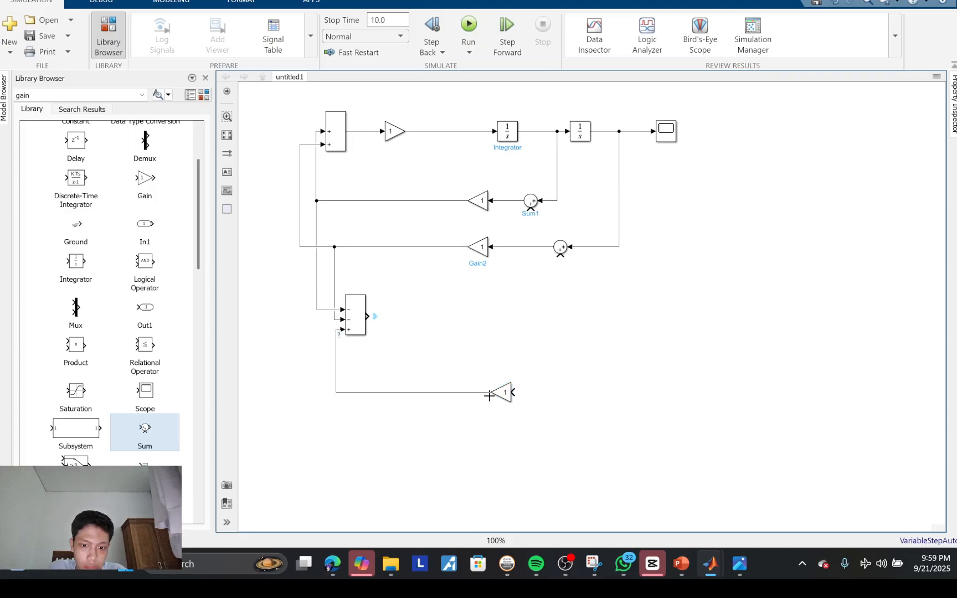
Step: Build a lower chain from the second rectangular Sum with a copied Gain, two Integrators and a Scope in series
drag(396, 132, 437, 317)
drag(370, 316, 426, 316)
click(515, 136)
click(512, 137)
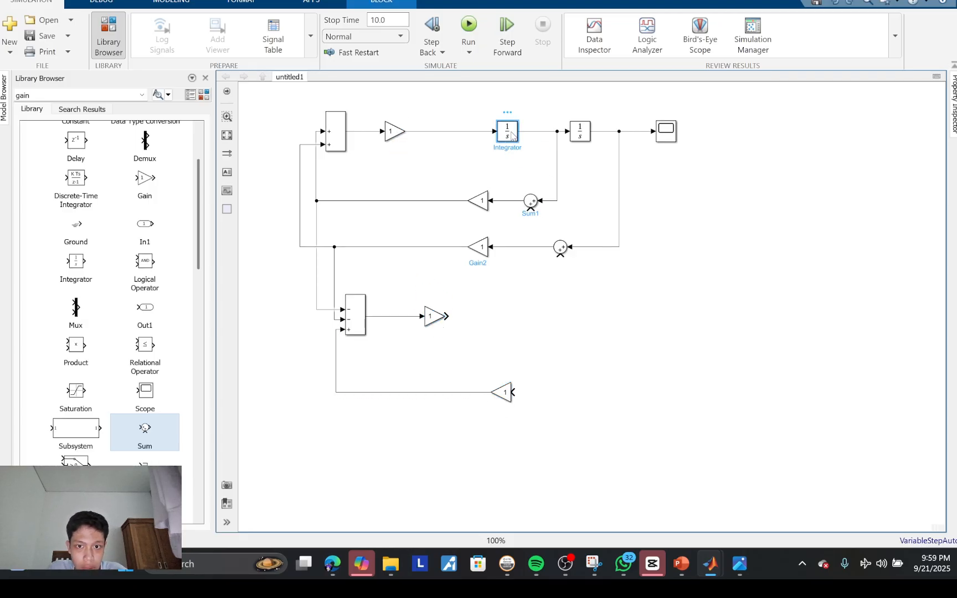
drag(512, 137, 607, 319)
click(455, 317)
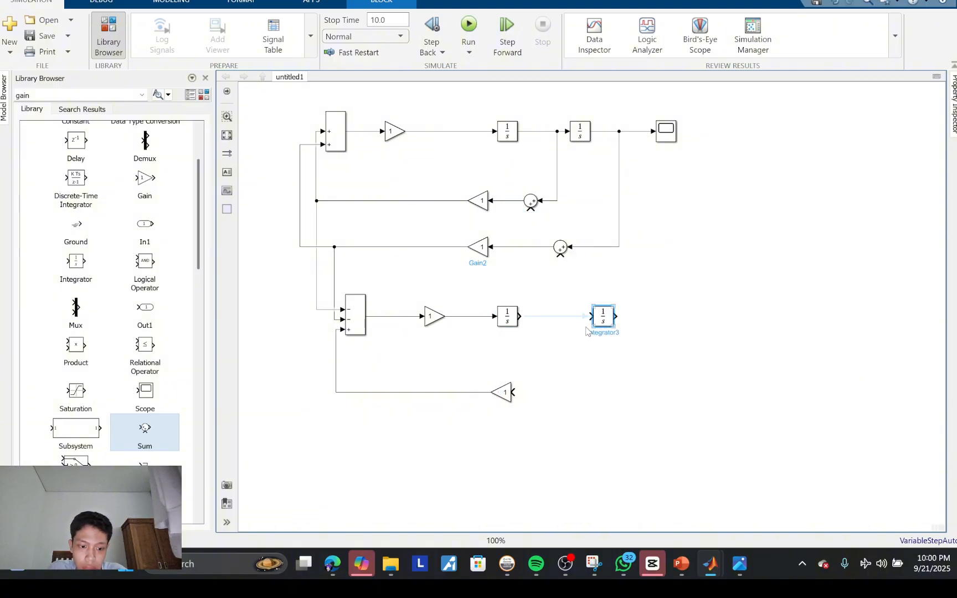
click(583, 317)
drag(668, 132, 699, 315)
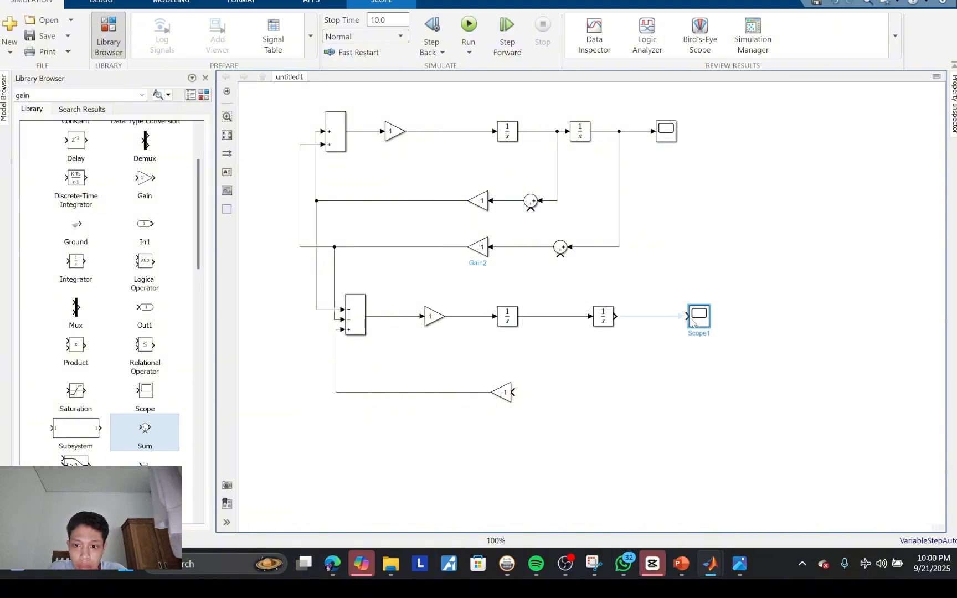
drag(616, 317, 687, 316)
Step: Connect the lower Integrators' outputs to the two upper feedback Sums and close the bottom feedback loop through a copied round Sum
drag(561, 248, 652, 316)
click(522, 394)
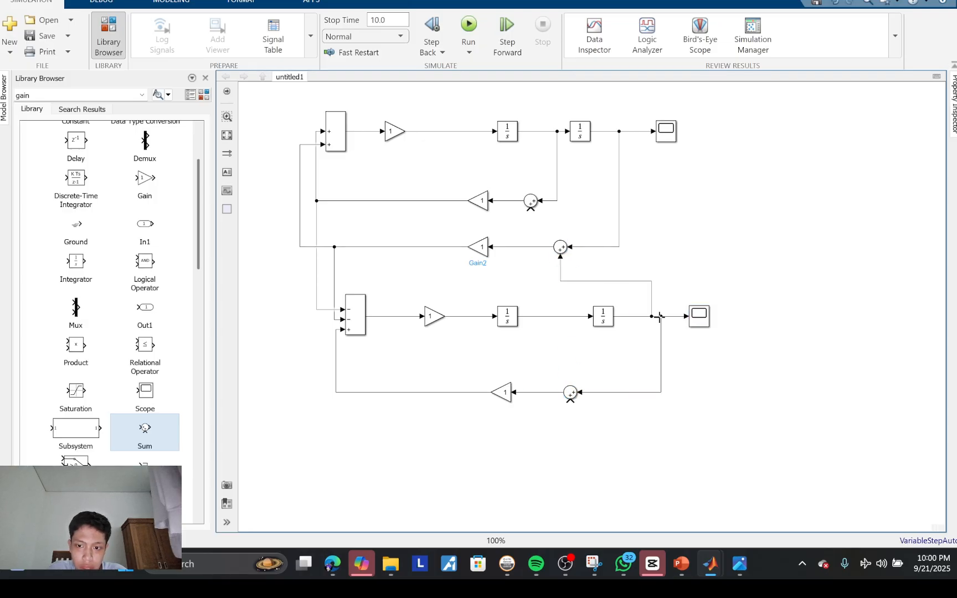
drag(531, 209, 530, 317)
Step: Add a Step source below the bottom feedback row and connect it to the bottom round Sum's free input
scroll(46, 366, down, 3)
scroll(46, 366, down, 10)
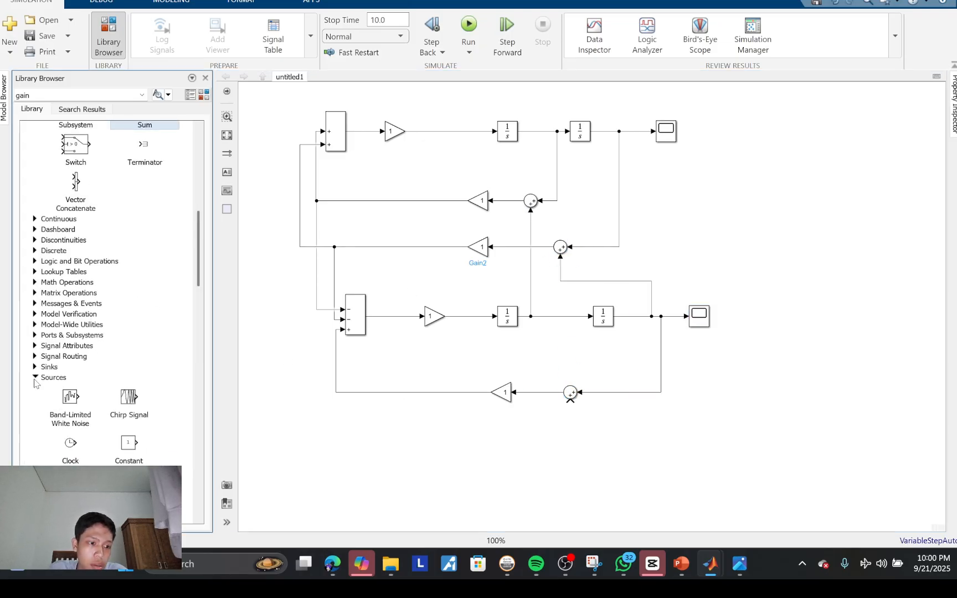
drag(71, 326, 571, 399)
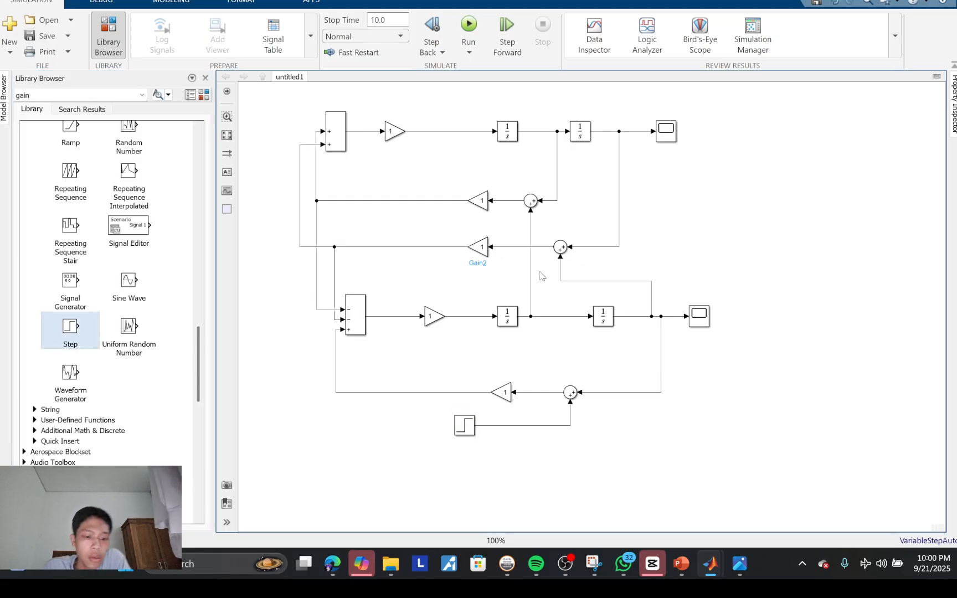
Step: Set the upper chain's Gain to 1/mc
double_click(395, 132)
text(1/300)
key(Return)
click(525, 222)
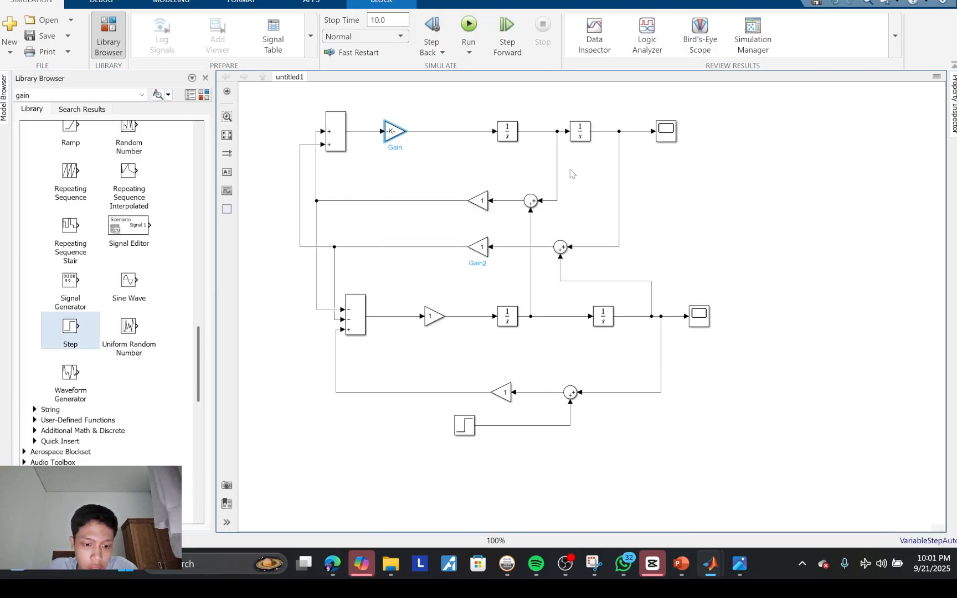
Step: Set the first feedback row's Gain to c1 and the second feedback row's Gain to k1
double_click(478, 201)
text(c1)
key(Return)
double_click(478, 246)
text(k)
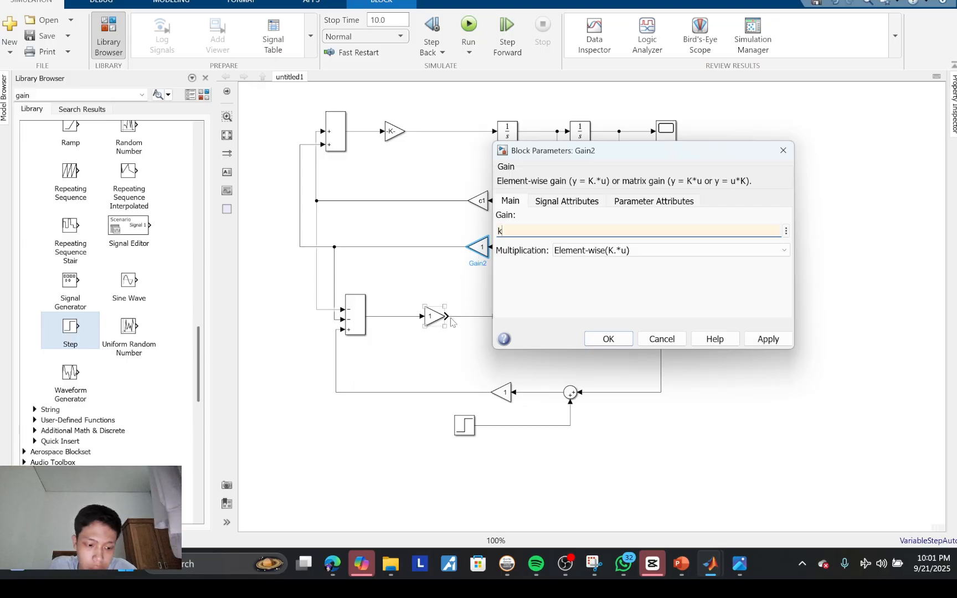
text(1)
key(Return)
Step: Set the lower chain's Gain to 1/m2 and the bottom feedback Gain to k2
double_click(439, 317)
text(1/m2)
key(Return)
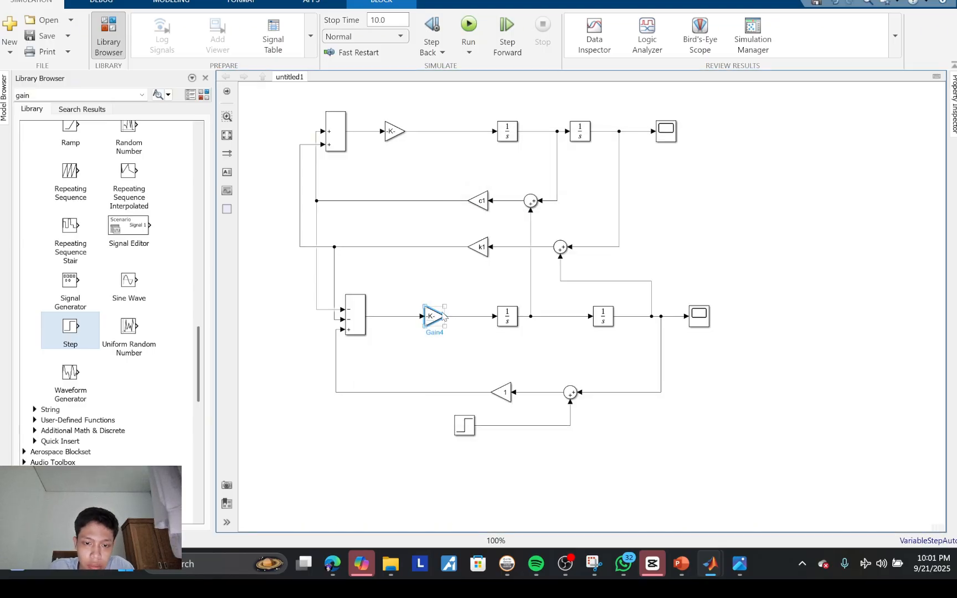
double_click(501, 393)
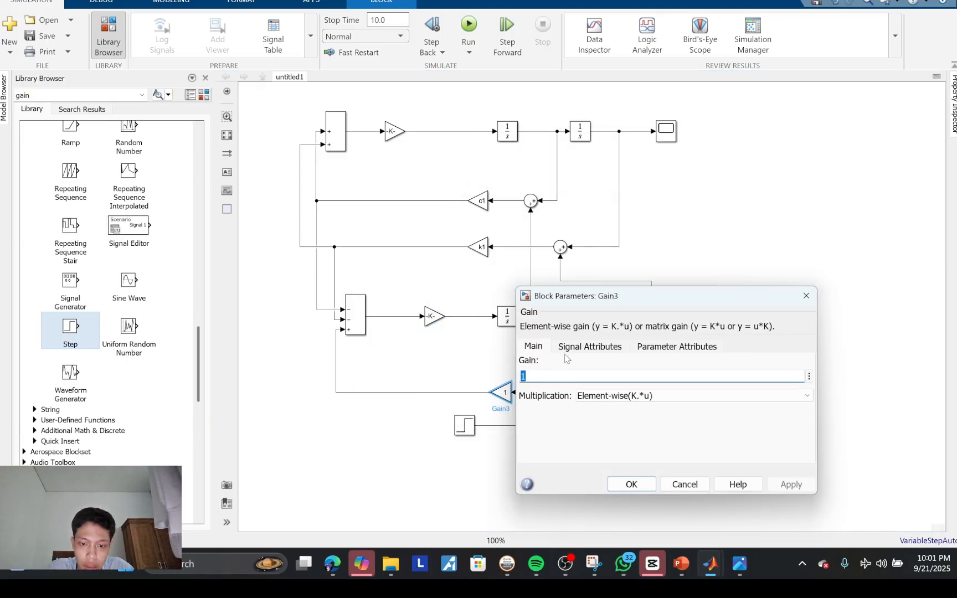
text(k2)
click(630, 483)
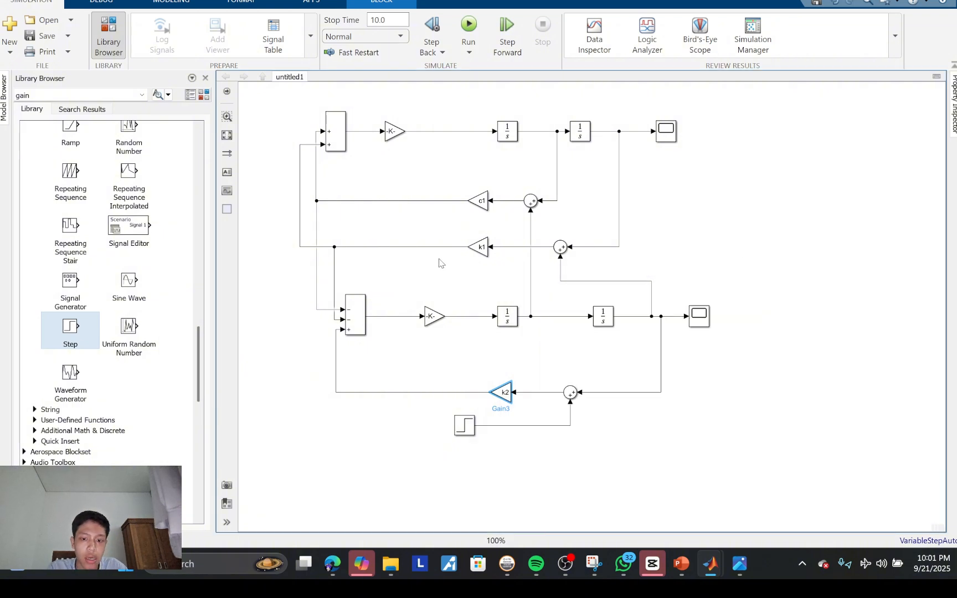
Step: Check the Step block's parameters and run the simulation
double_click(464, 425)
key(Return)
click(469, 31)
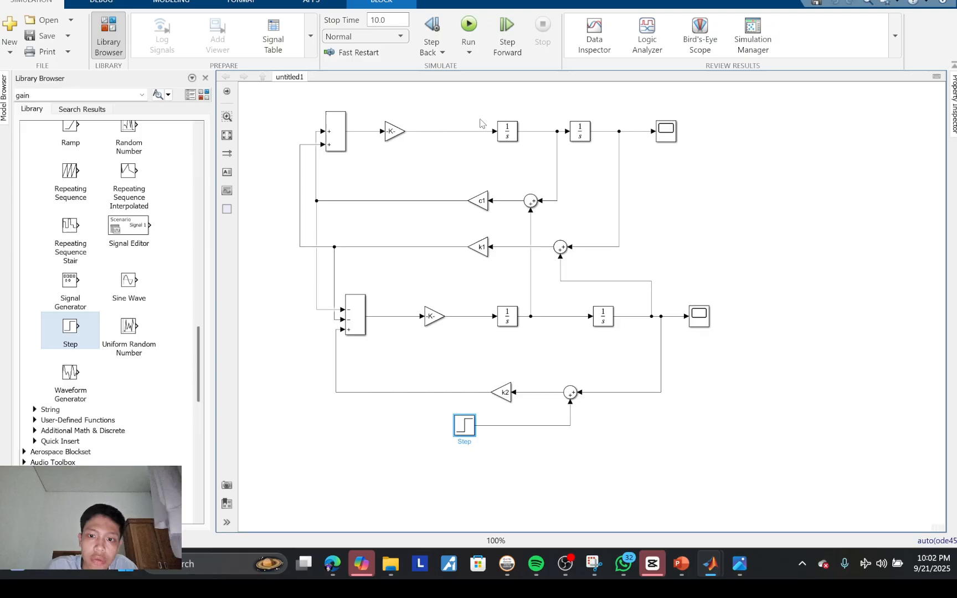
Step: Set the list of signs of the round Sum feeding the c1 Gain to |+-
double_click(531, 201)
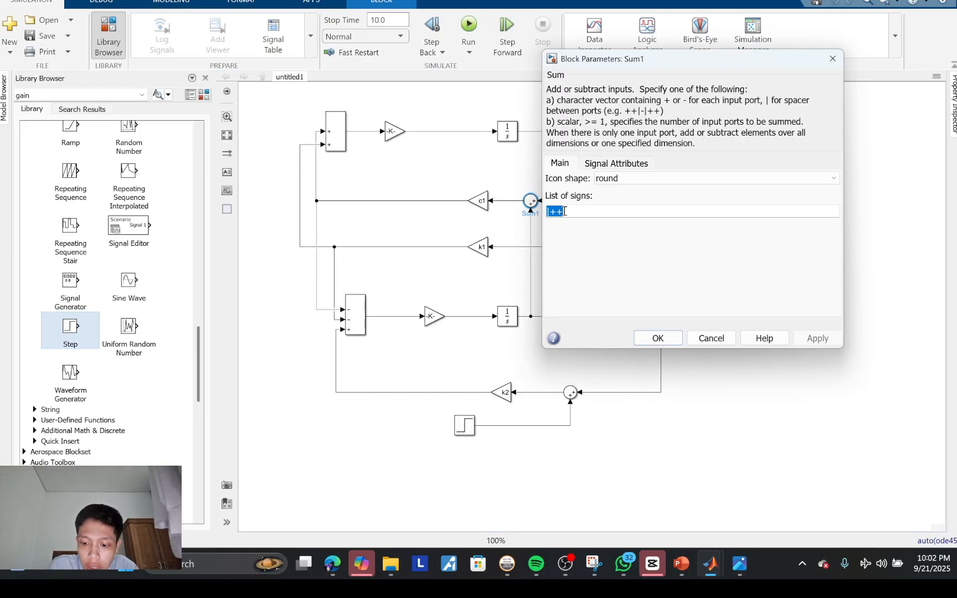
click(565, 211)
key(BackSpace)
text(-)
key(Return)
Step: Set the list of signs of the round Sum feeding the c1 Gain to |-+
double_click(530, 201)
click(566, 215)
key(BackSpace)
key(BackSpace)
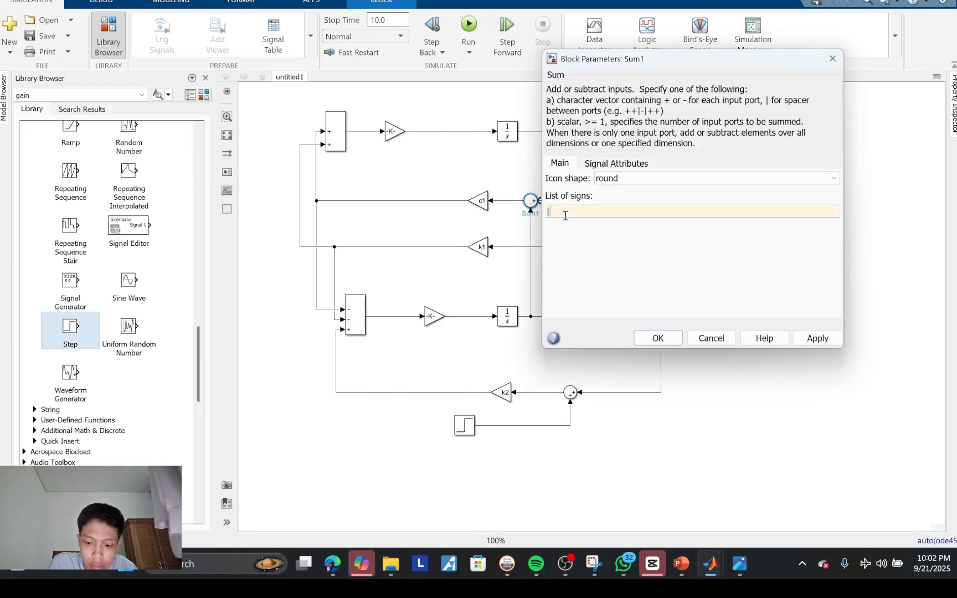
text(-+)
key(Return)
Step: Set the list of signs to |-+ on the round Sums feeding the k1 and k2 Gains
double_click(560, 248)
click(588, 259)
key(BackSpace)
text(-)
click(701, 390)
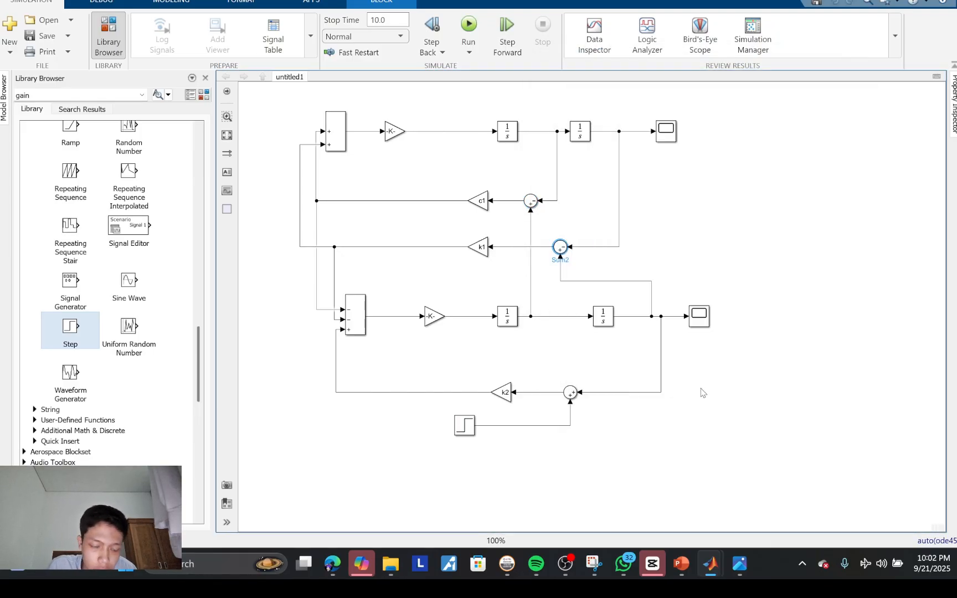
double_click(570, 392)
click(599, 404)
key(BackSpace)
text(-+)
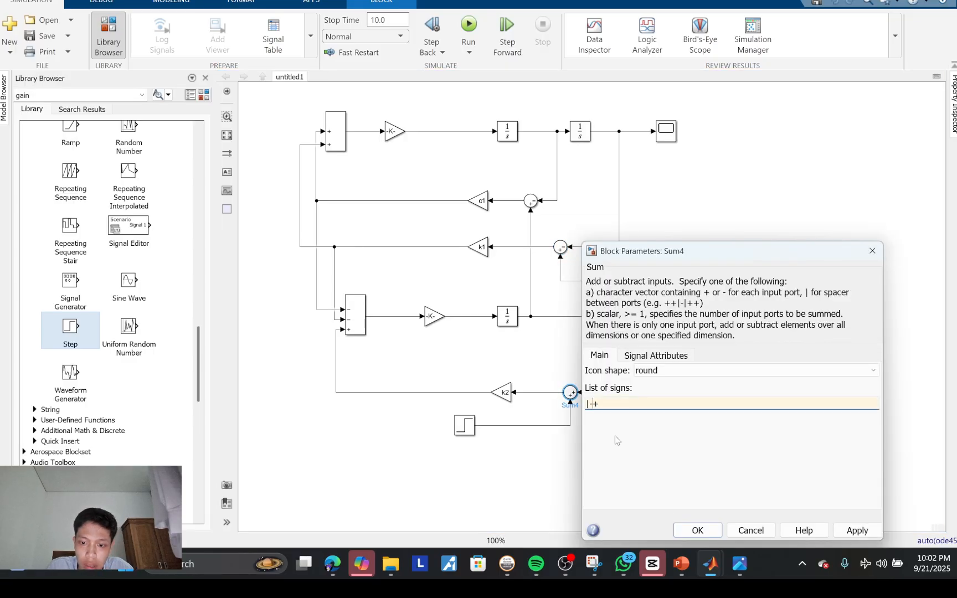
key(Return)
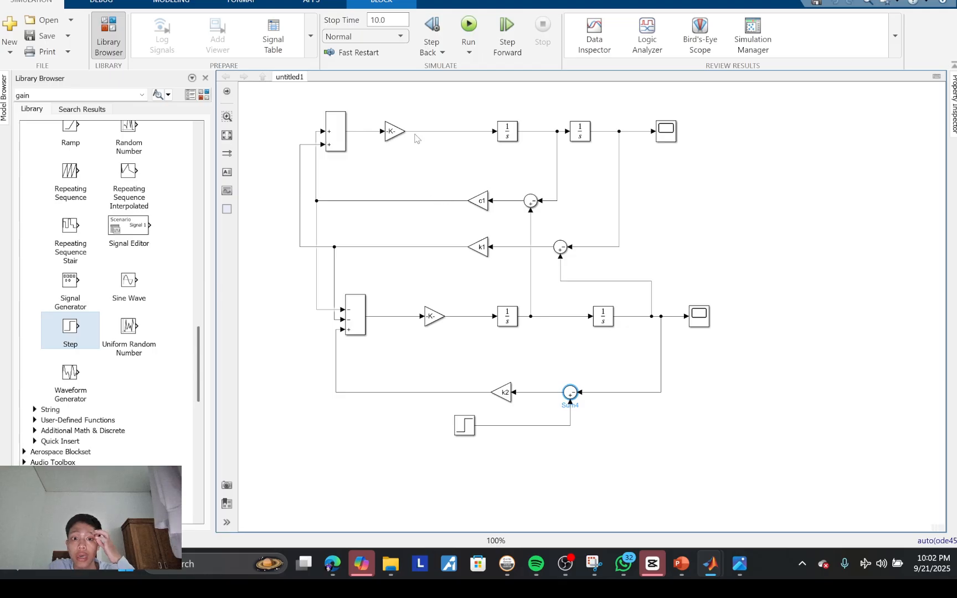
Step: Switch to Photos to review the two model equations in the screenshot image, and close it
mouse_move(736, 576)
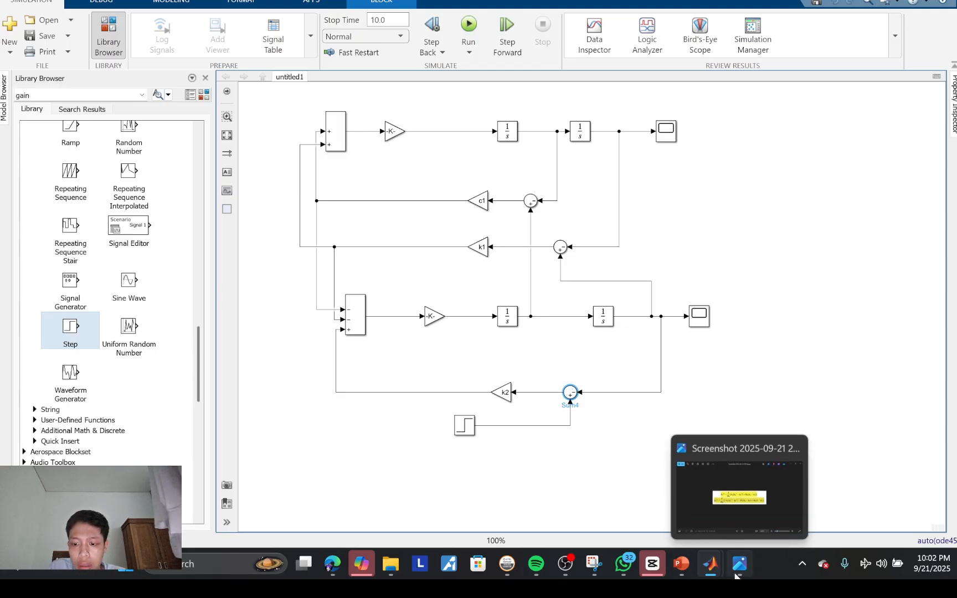
click(742, 501)
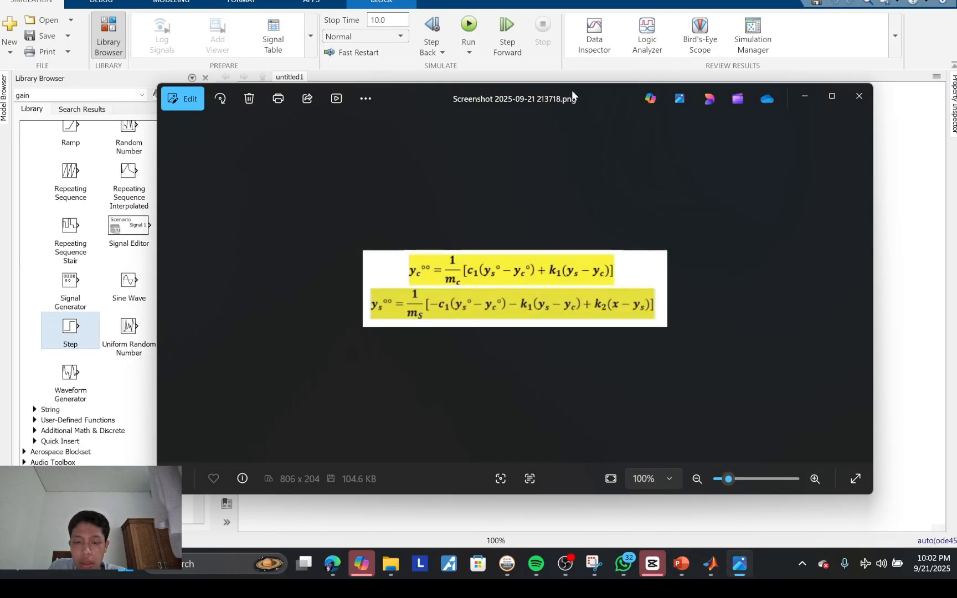
drag(572, 94, 583, 121)
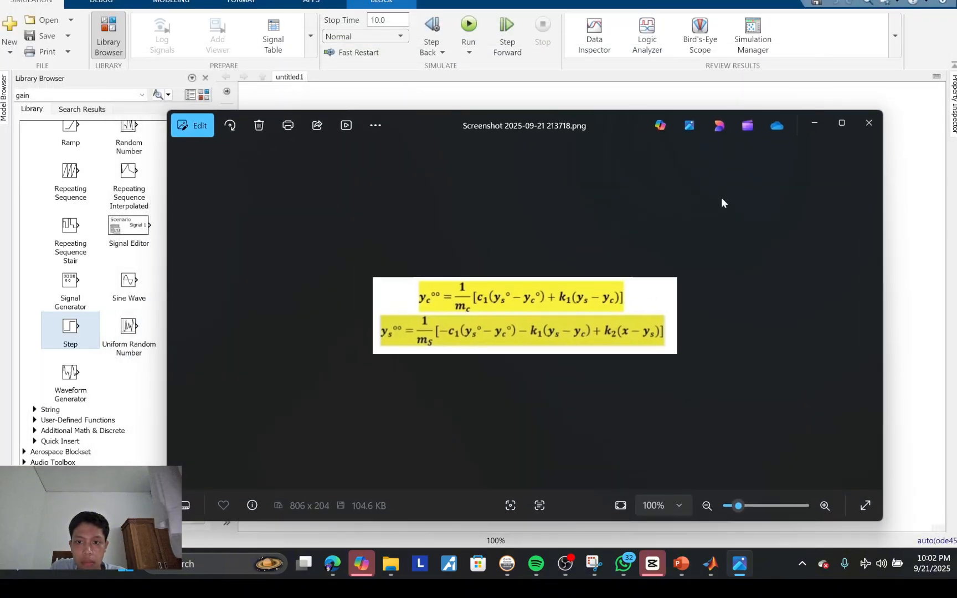
drag(886, 257, 801, 258)
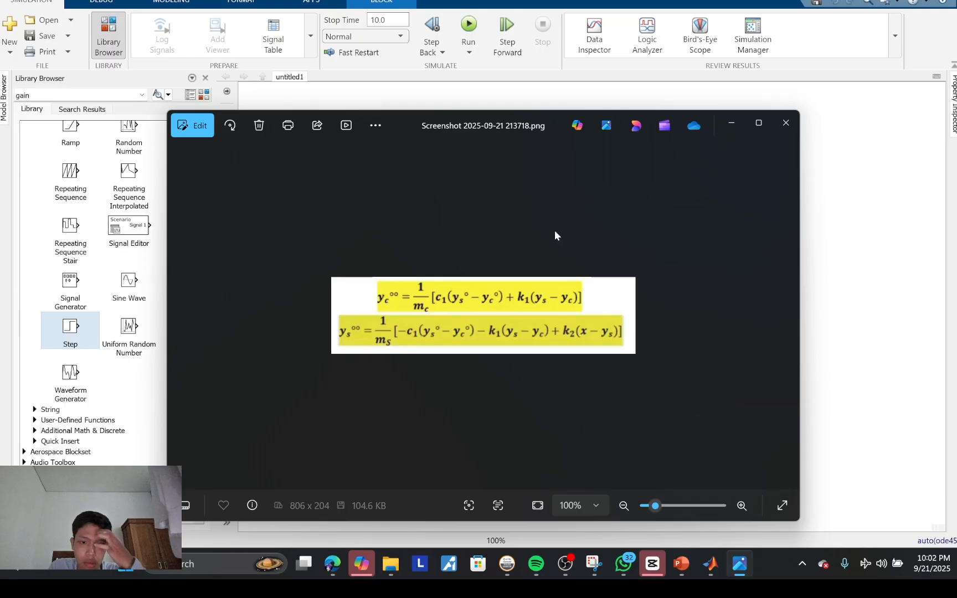
click(786, 125)
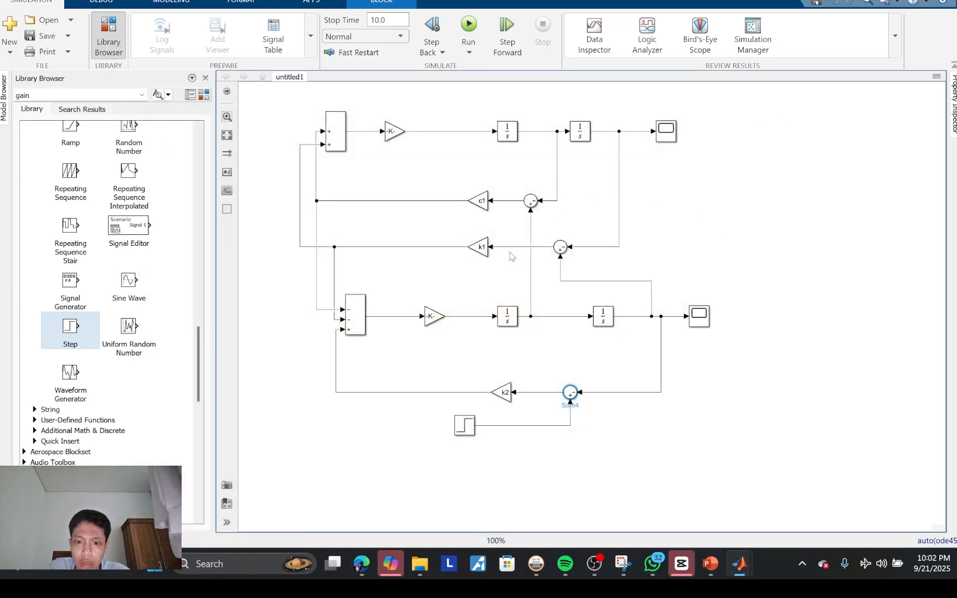
Step: Run the simulation and examine the responses in the upper and lower chains' Scopes
click(557, 385)
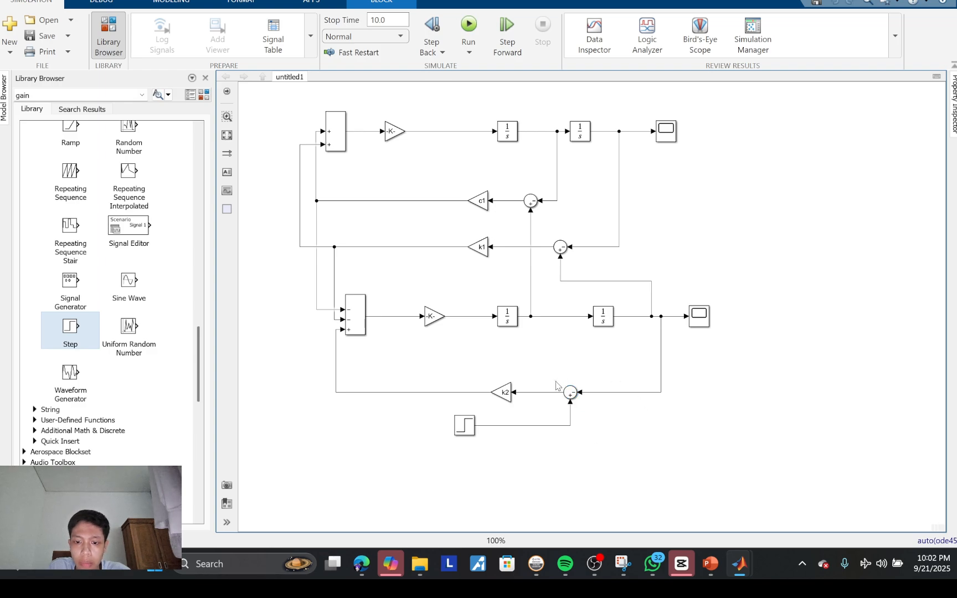
click(469, 25)
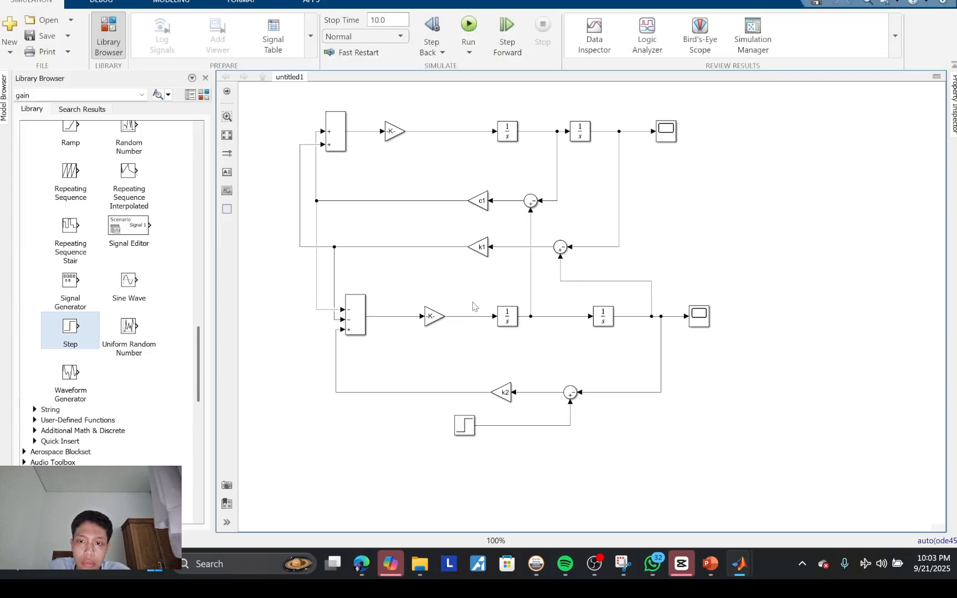
click(666, 134)
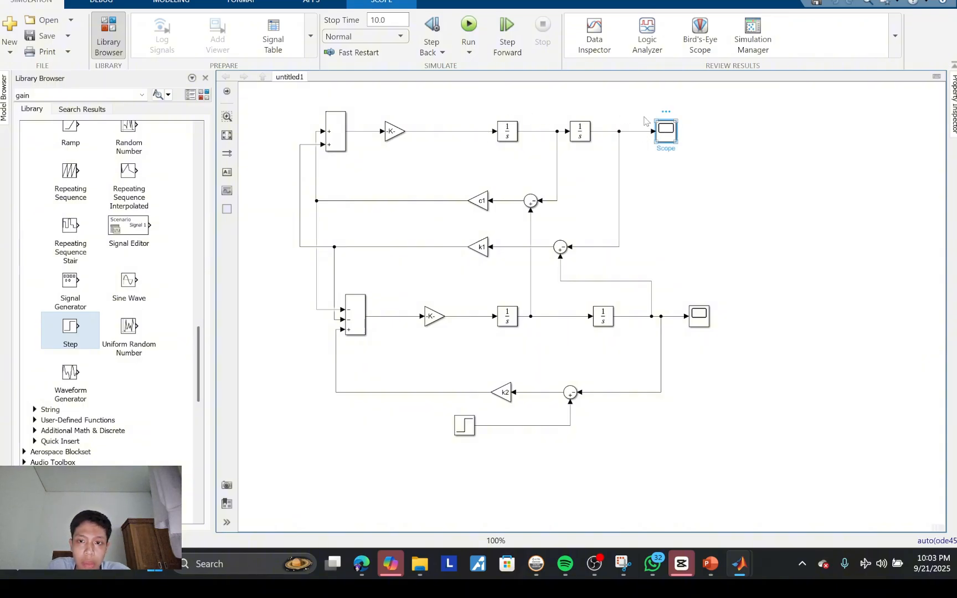
double_click(666, 131)
drag(525, 104, 377, 97)
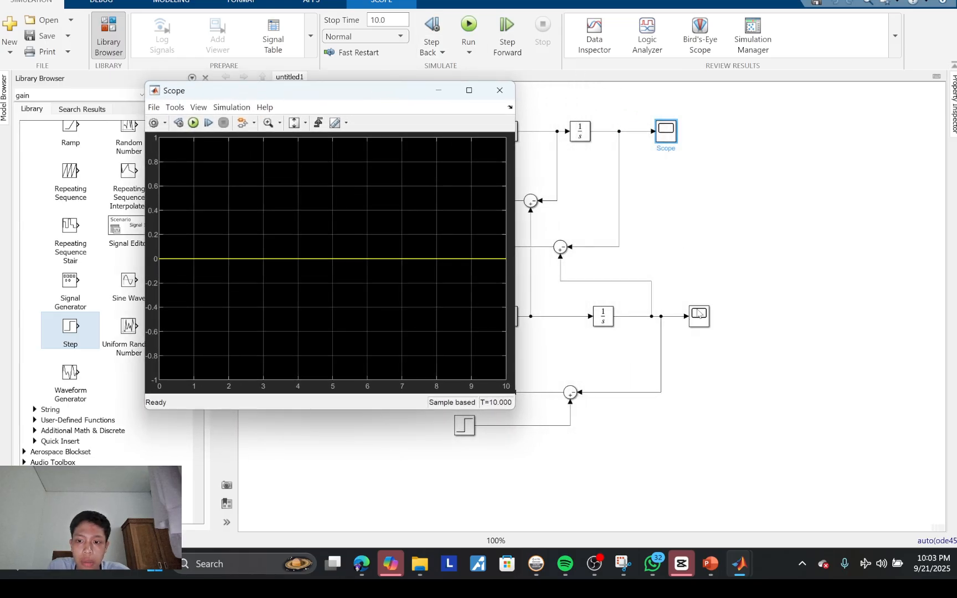
double_click(696, 315)
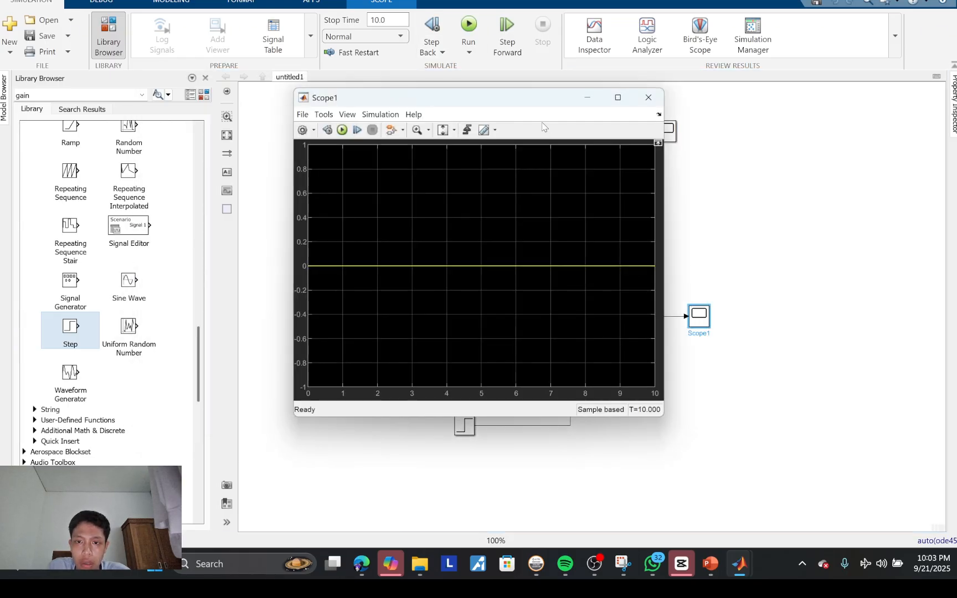
drag(519, 101, 341, 75)
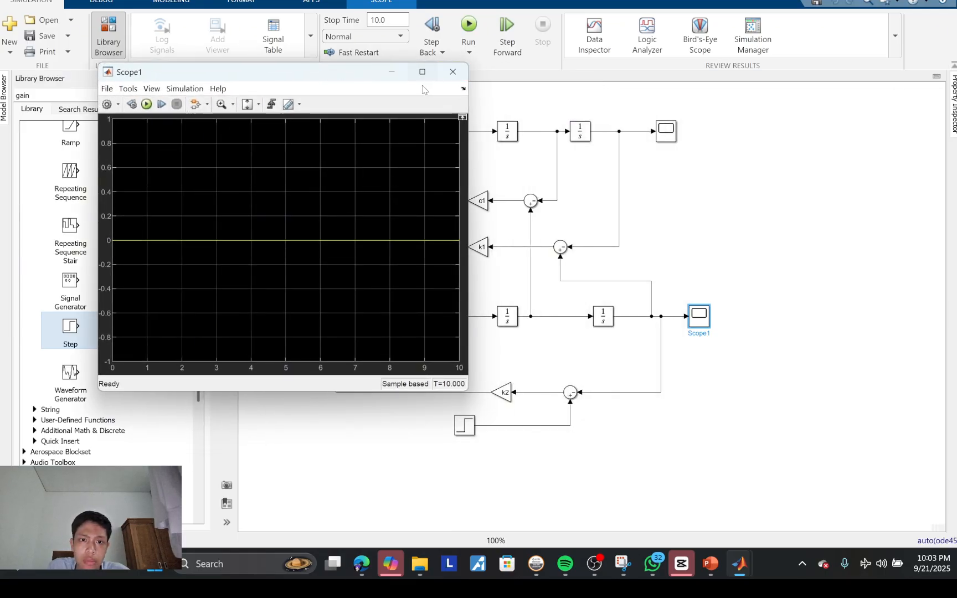
click(461, 70)
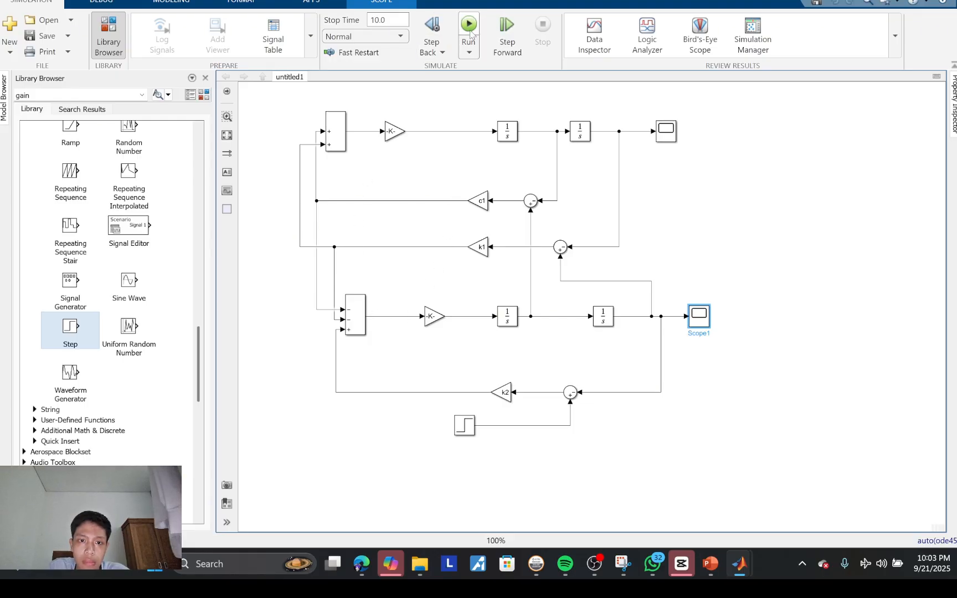
Step: Check the upper chain's Gain expression and bring up the model equations in Snipping Tool
double_click(390, 131)
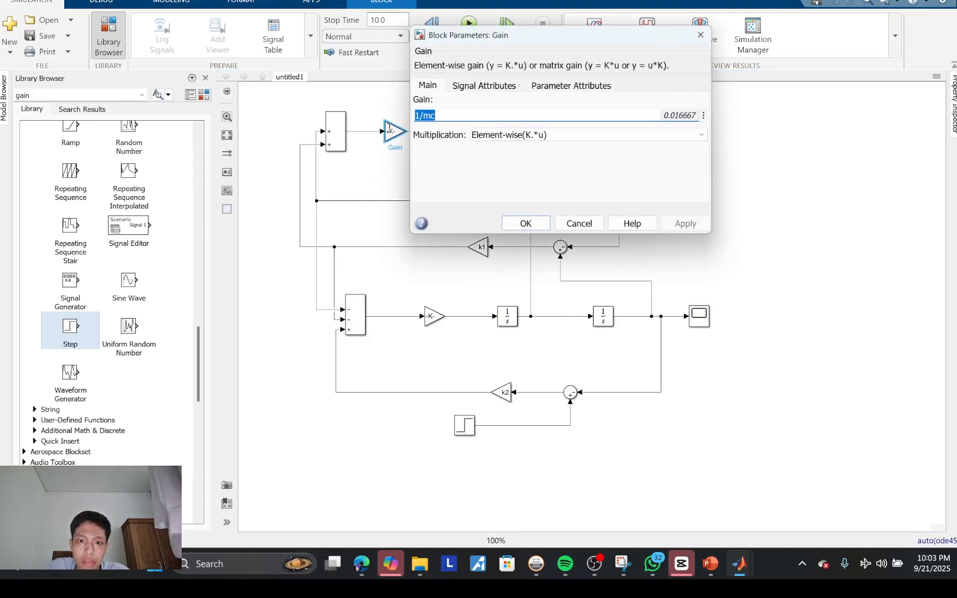
click(701, 34)
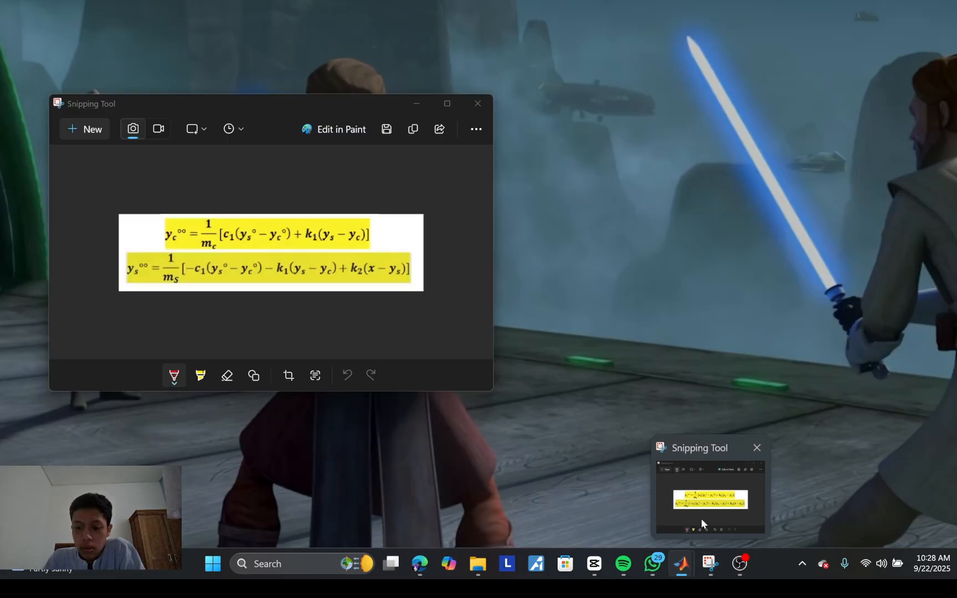
click(701, 519)
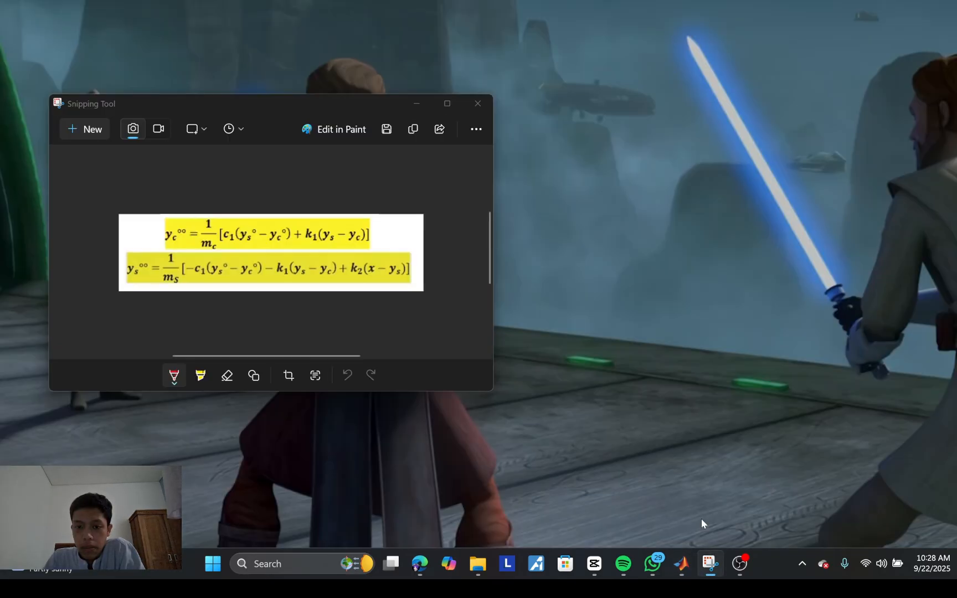
Step: Underline yc°° and circle the whole first equation in the snip with the red pen
drag(373, 103, 400, 116)
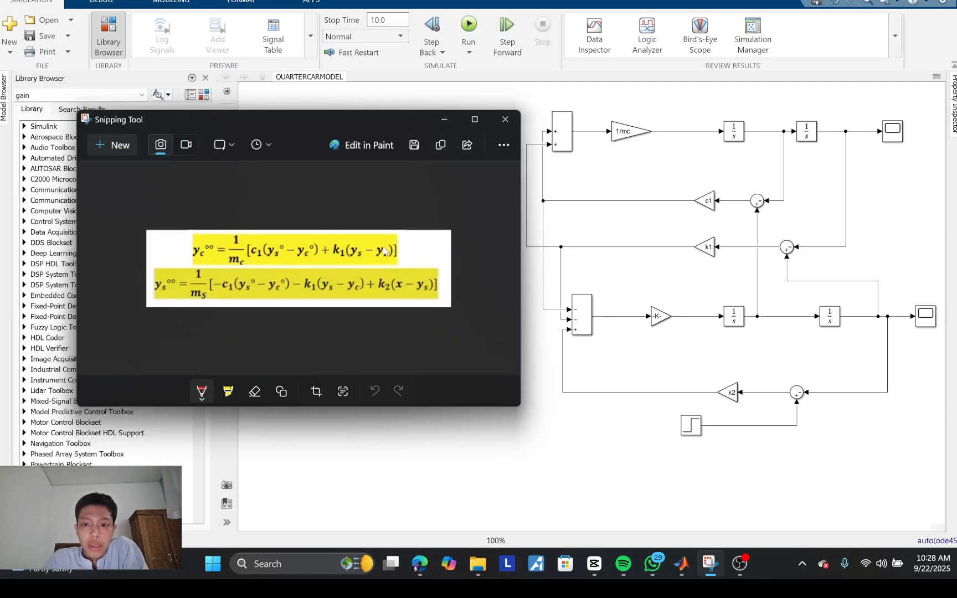
drag(415, 115, 383, 107)
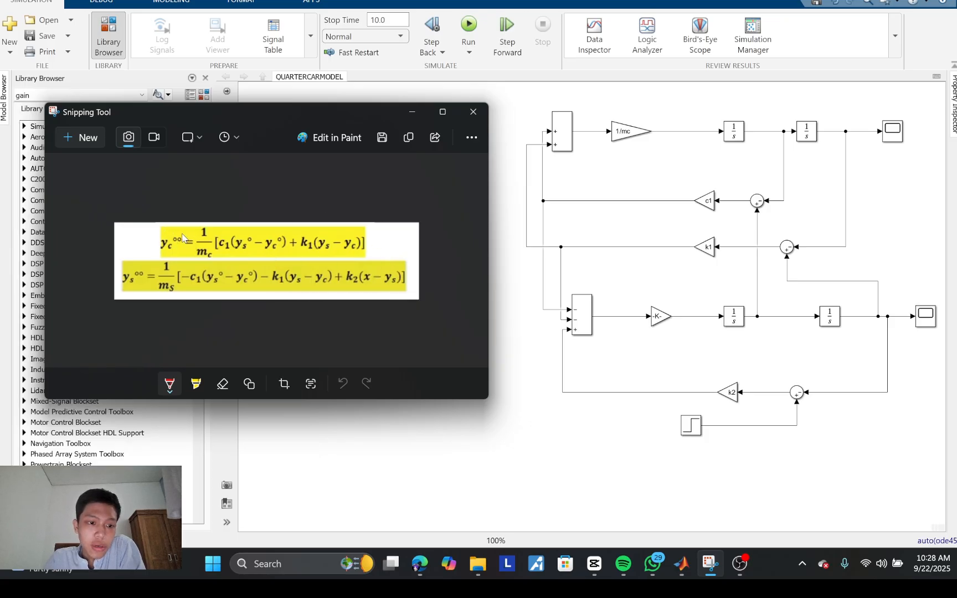
click(170, 387)
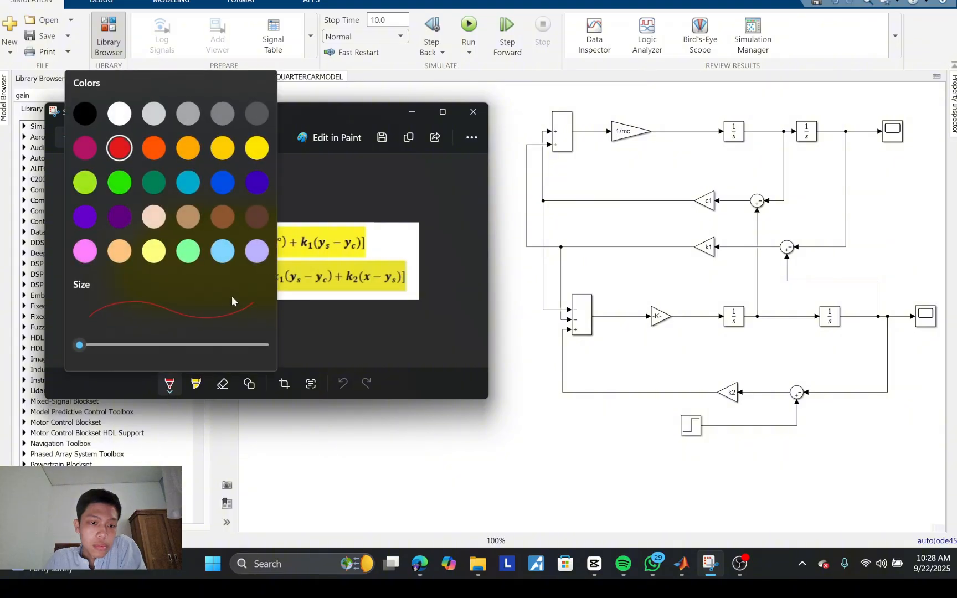
click(321, 333)
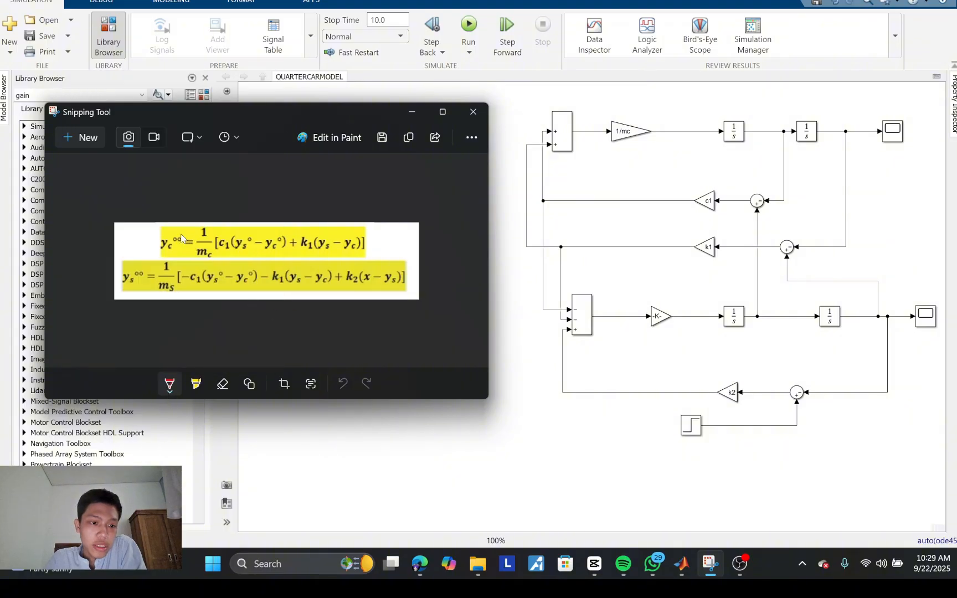
drag(169, 252, 205, 257)
mouse_move(367, 247)
mouse_down()
mouse_move(350, 220)
mouse_move(248, 217)
mouse_move(155, 232)
mouse_move(183, 255)
mouse_up()
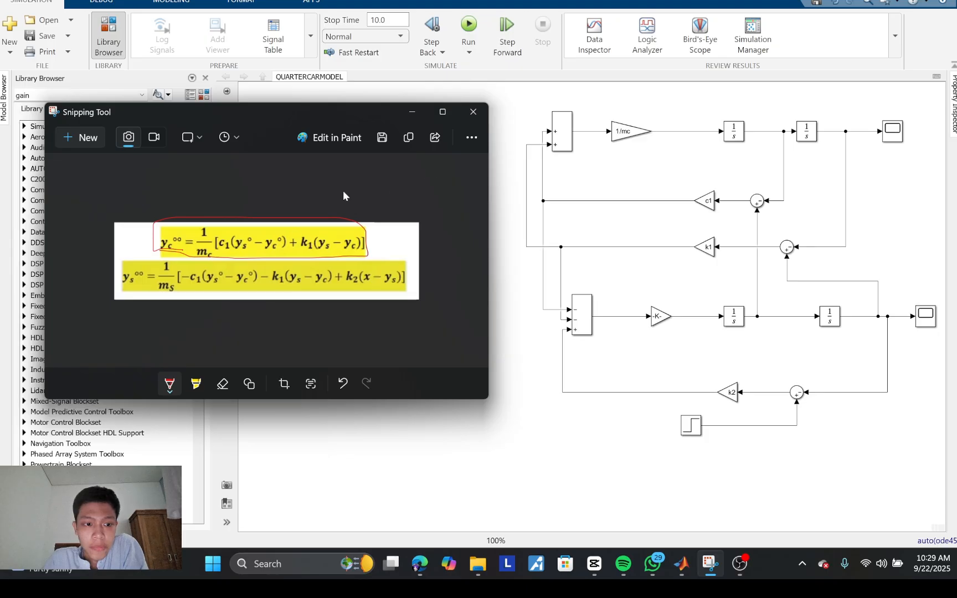
Step: Label the upper chain's signals yc'' going into the first integrator and yc' between the two integrators
click(690, 133)
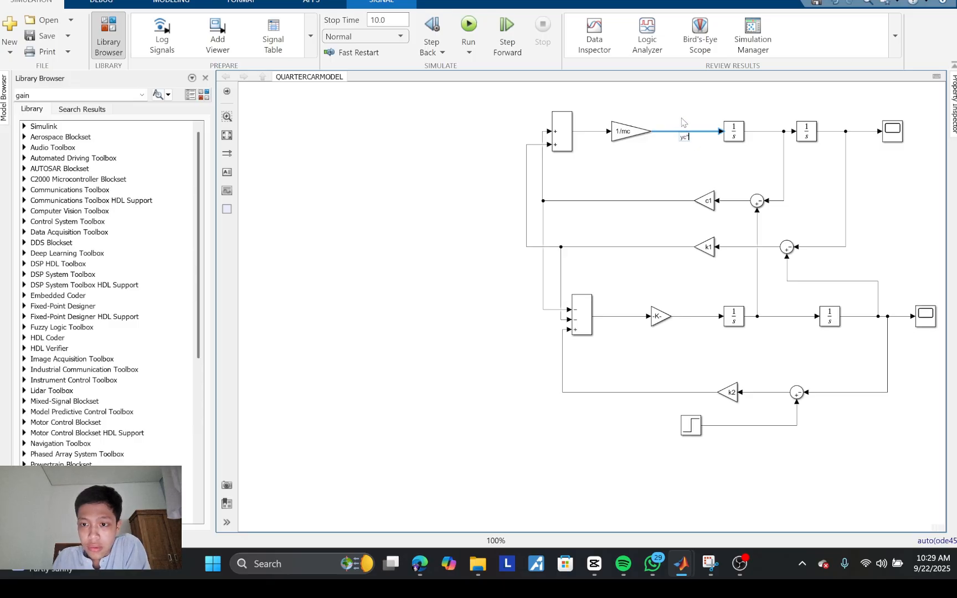
click(686, 150)
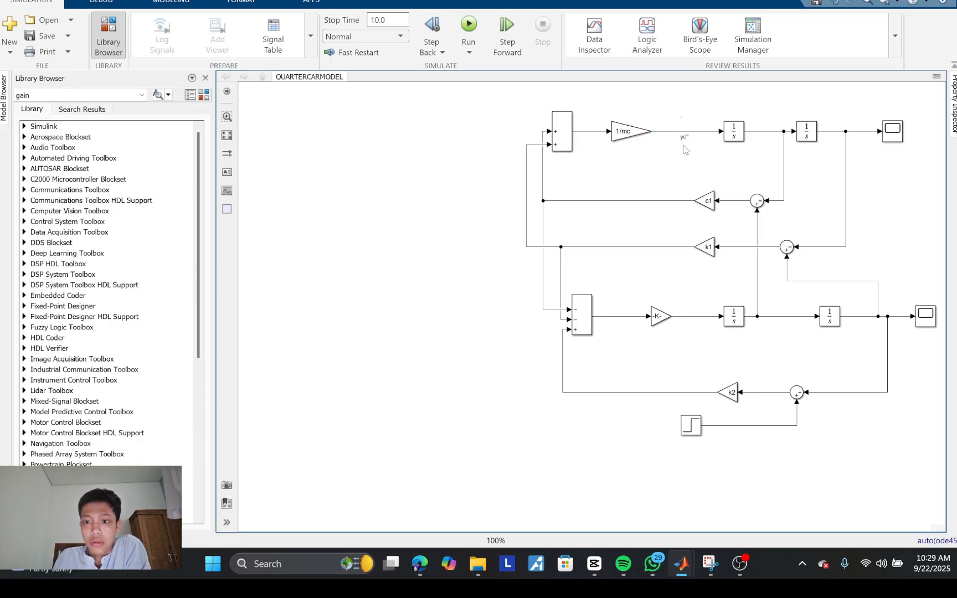
click(719, 526)
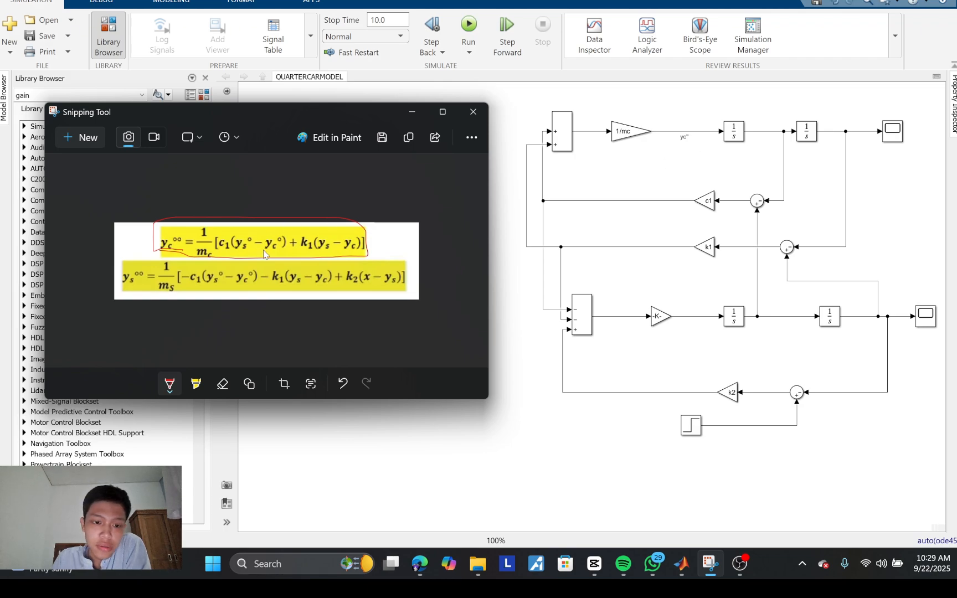
click(769, 136)
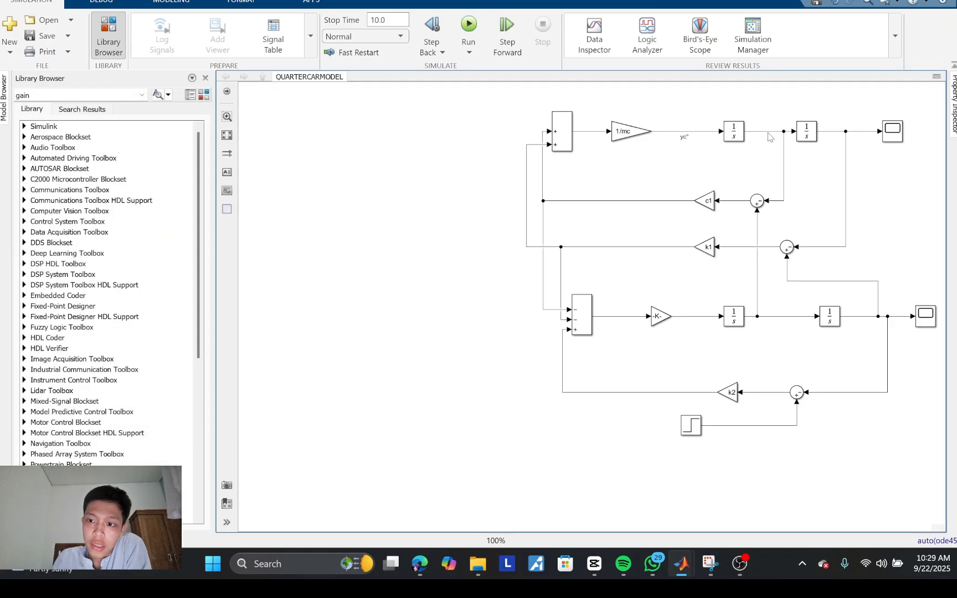
double_click(768, 137)
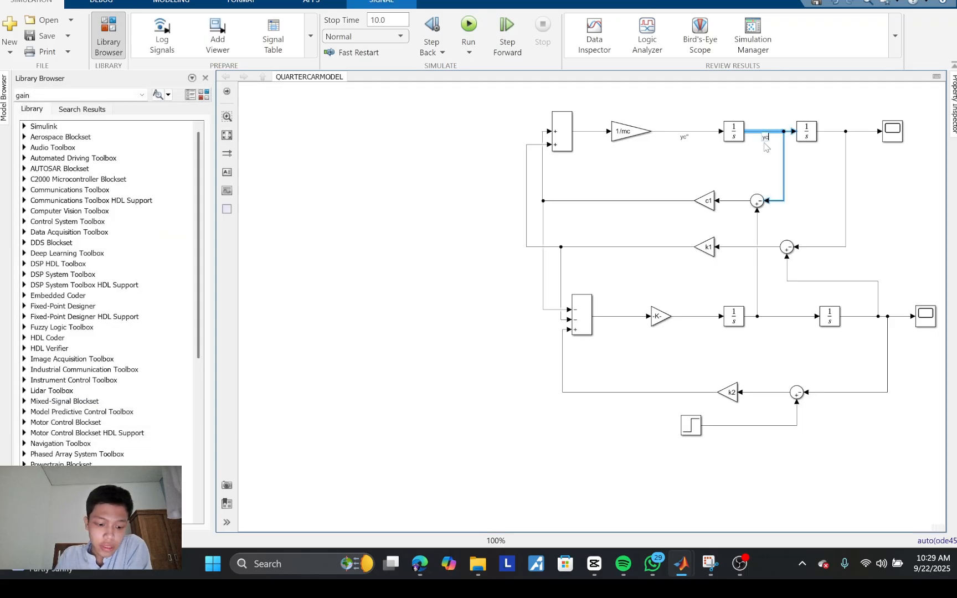
click(809, 173)
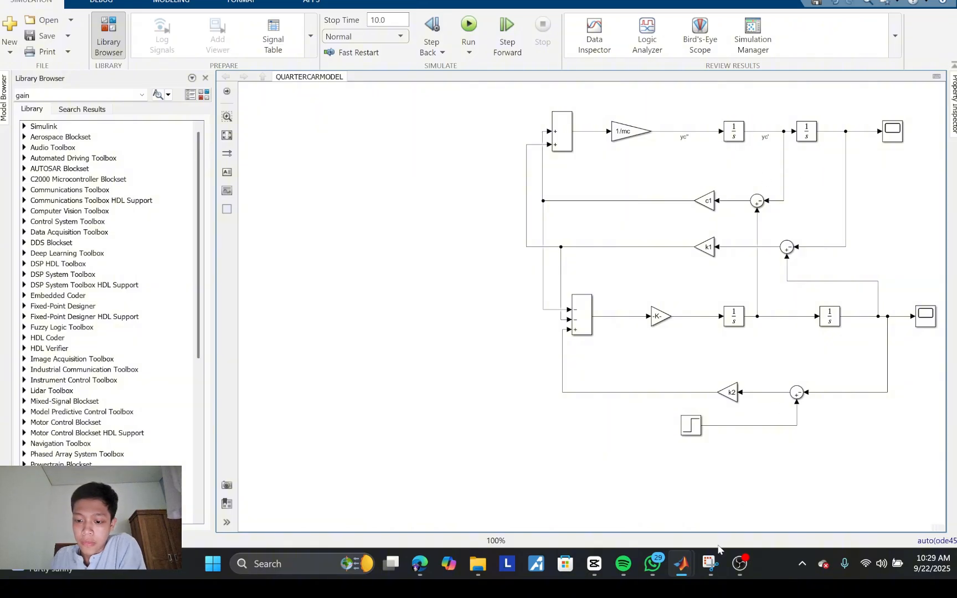
Step: Check the equations in Snipping Tool and label the upper chain's second integrator output yc
click(708, 509)
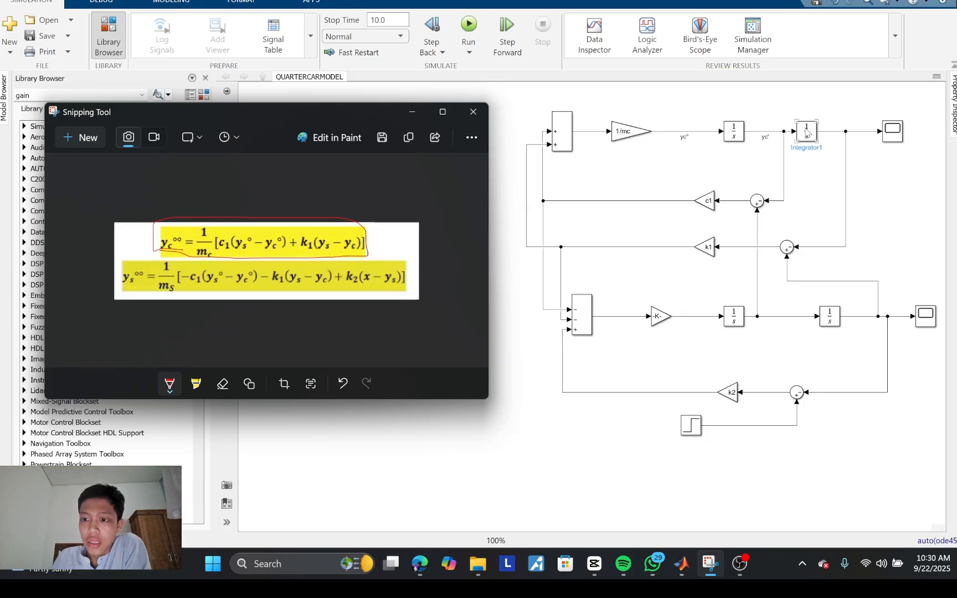
click(838, 134)
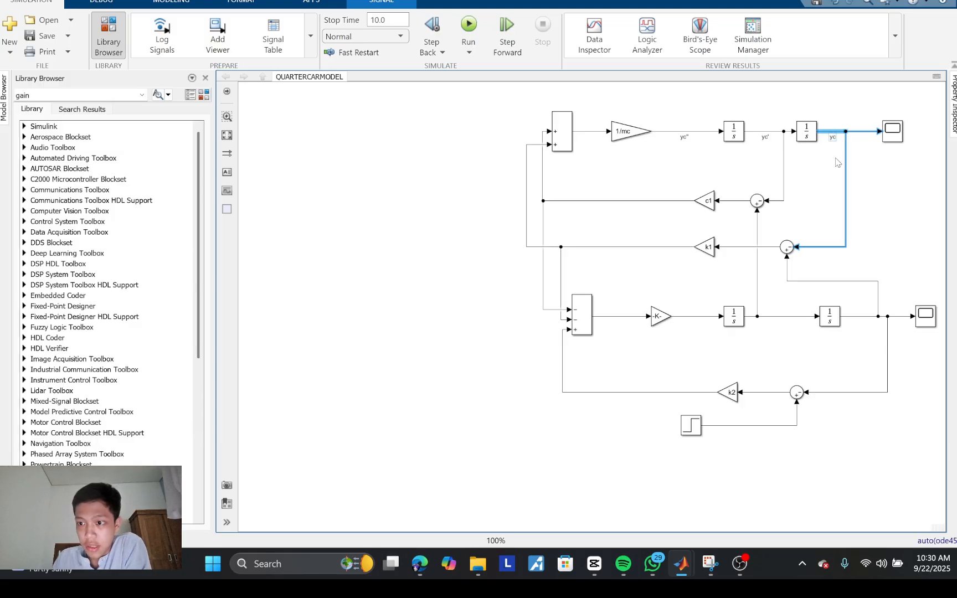
click(887, 188)
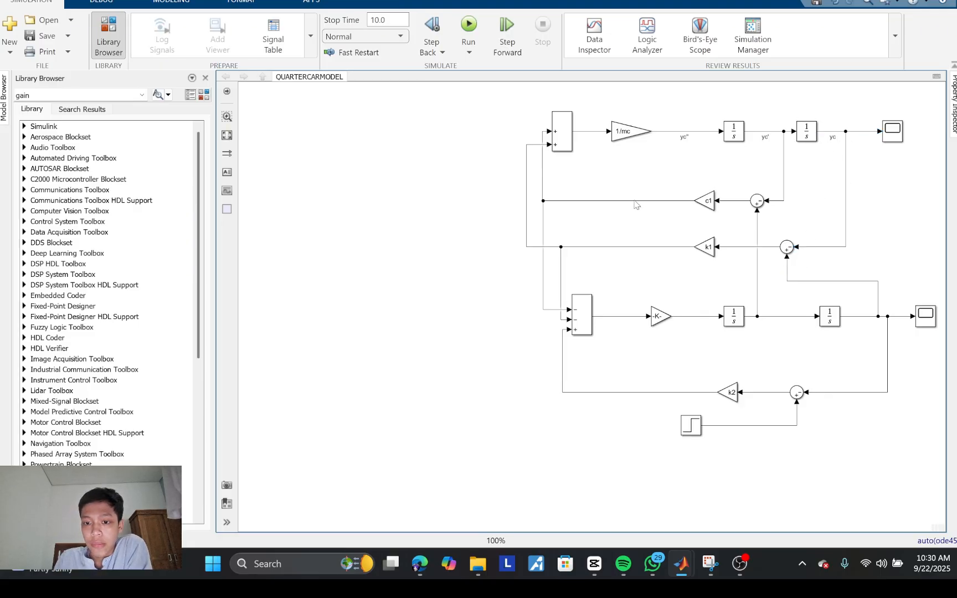
Step: Bring up the equations in Snipping Tool and underline the yc° term of the first one, comparing it with the Sum feeding the c1 Gain
mouse_move(710, 564)
click(726, 491)
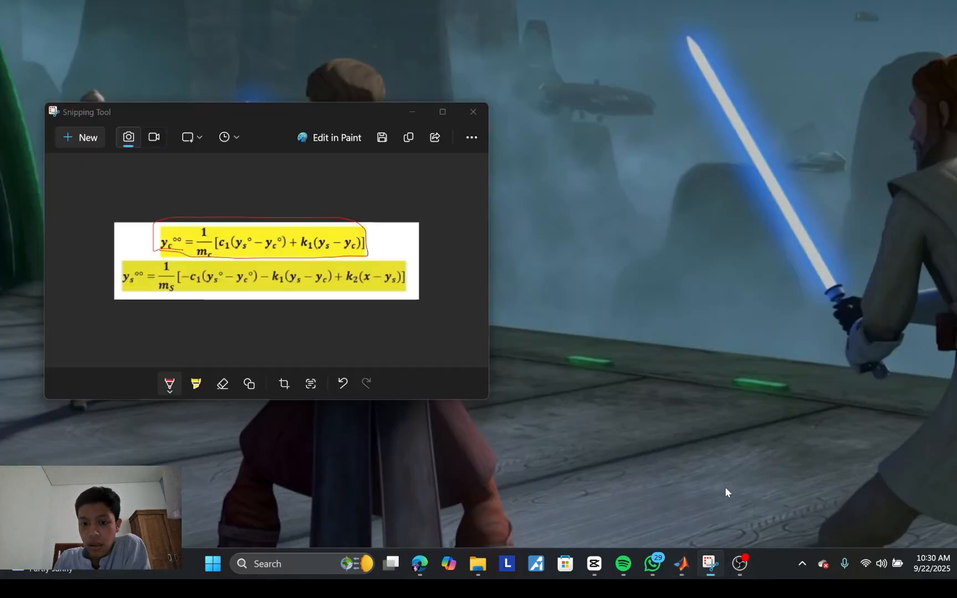
drag(374, 111, 397, 91)
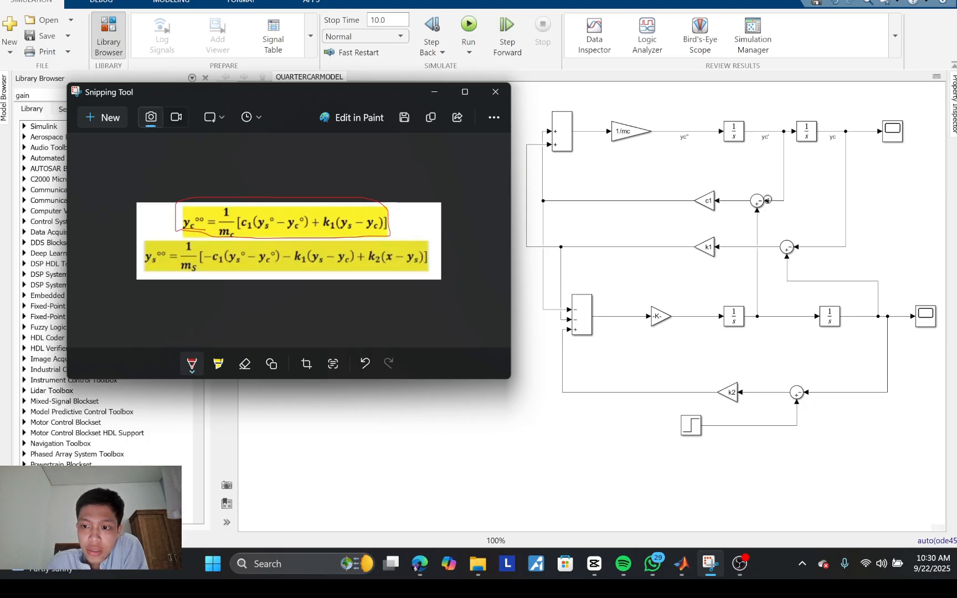
click(758, 201)
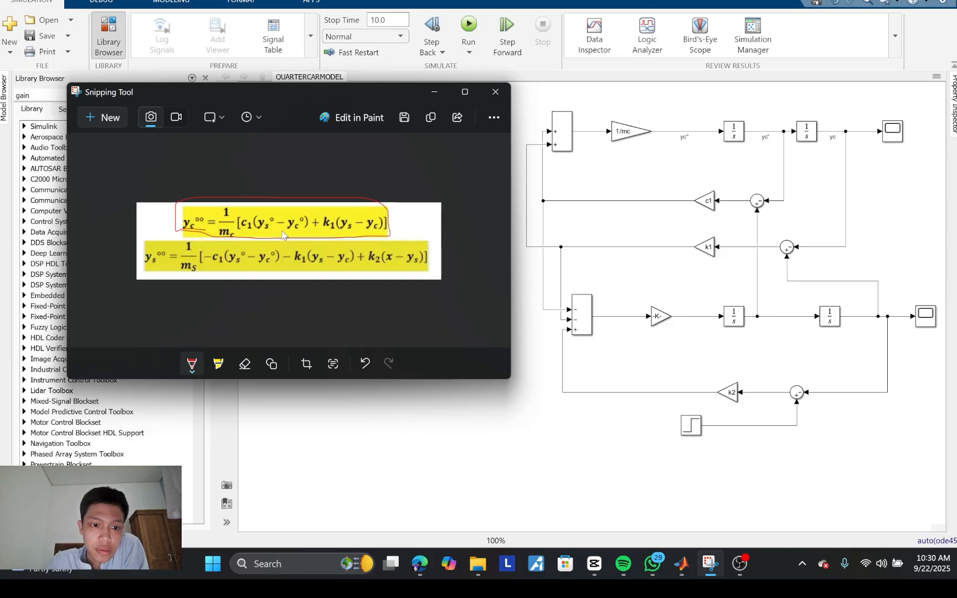
drag(282, 233, 296, 232)
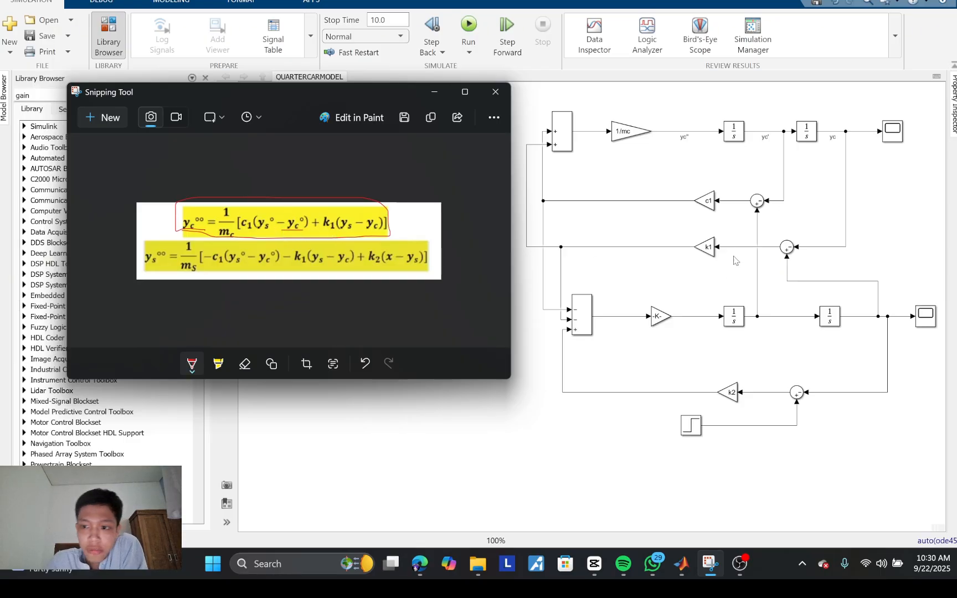
click(762, 206)
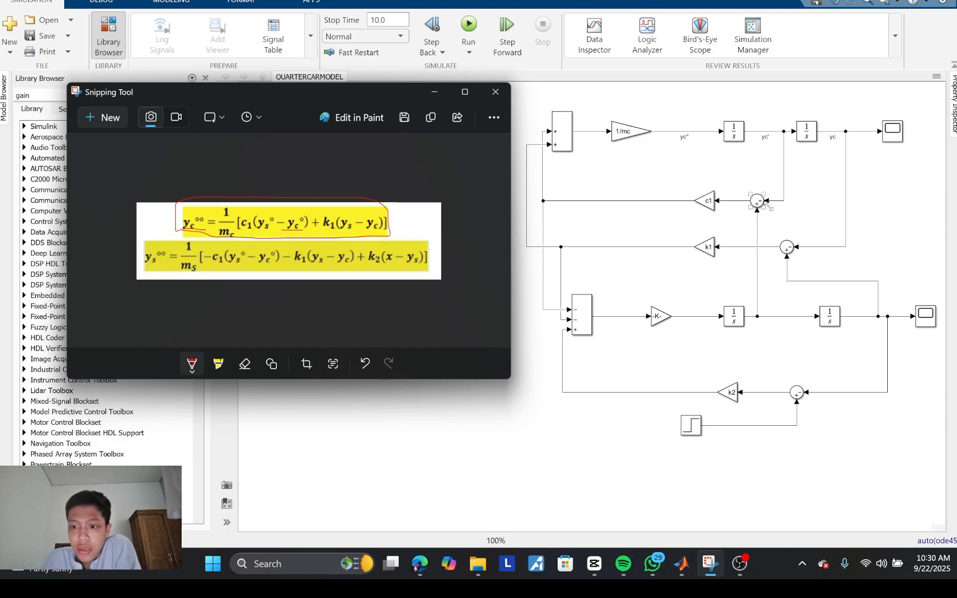
click(765, 216)
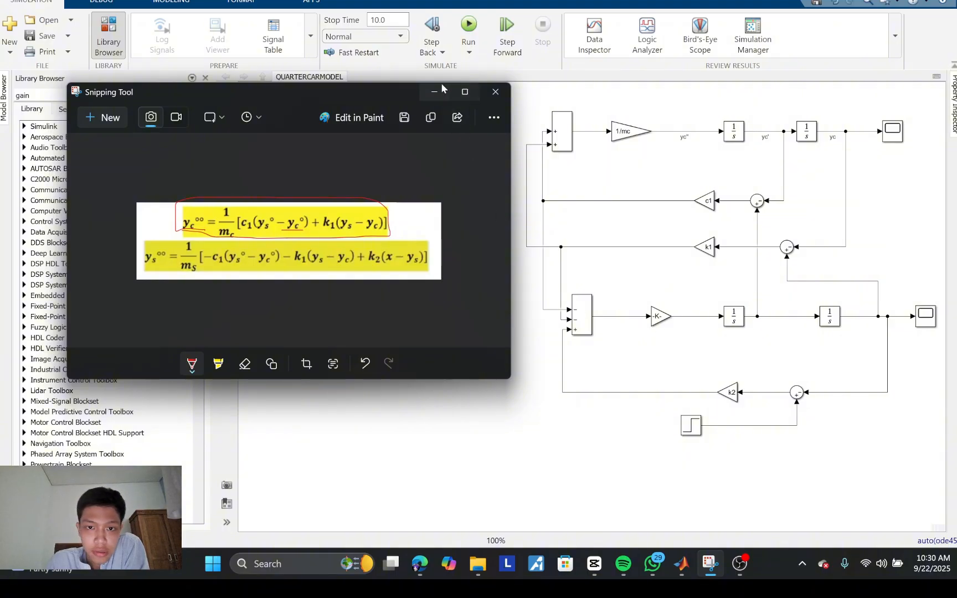
Step: Return to the model and widen the lower chain's Gain block enough to display its 1/ms expression
click(529, 302)
click(667, 322)
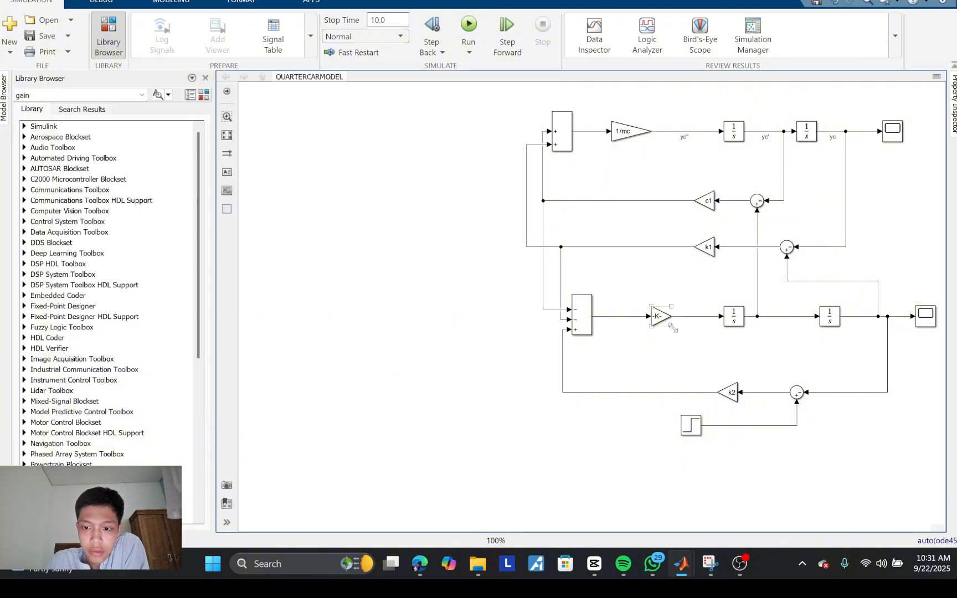
click(708, 200)
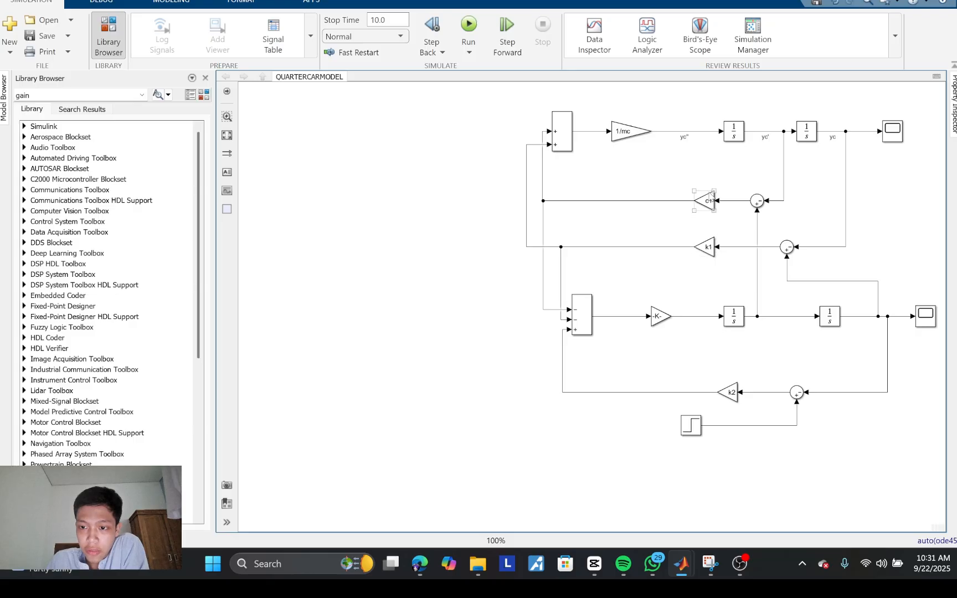
click(667, 321)
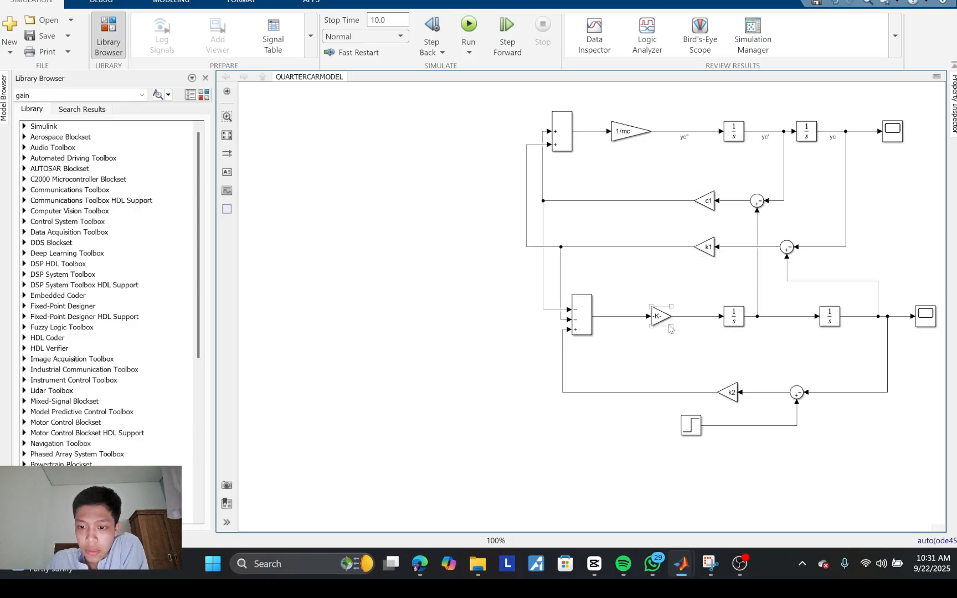
drag(673, 326, 687, 330)
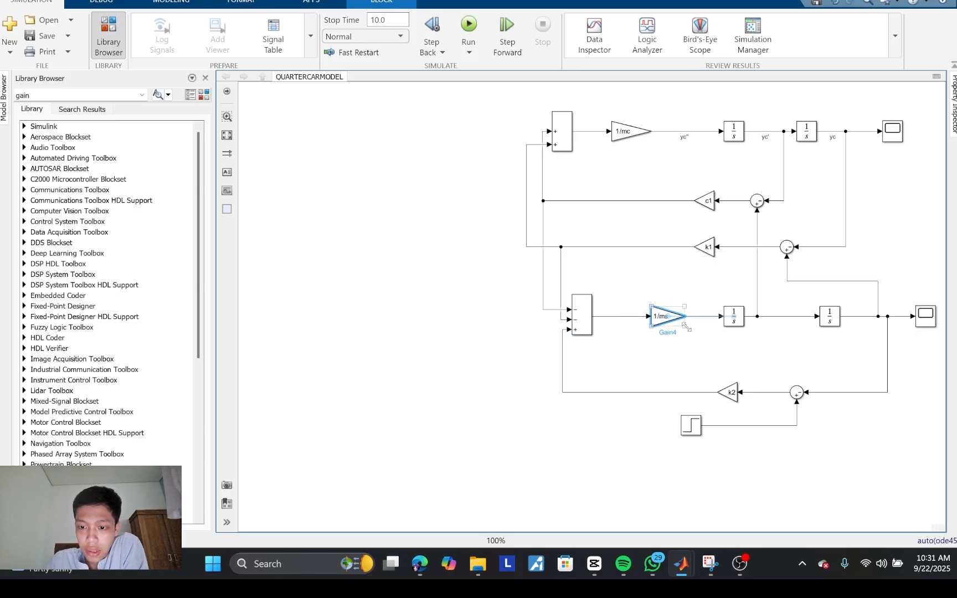
Step: Check the second equation in Snipping Tool and label the signal from the 1/ms Gain to the lower chain's first integrator ys''
mouse_move(711, 564)
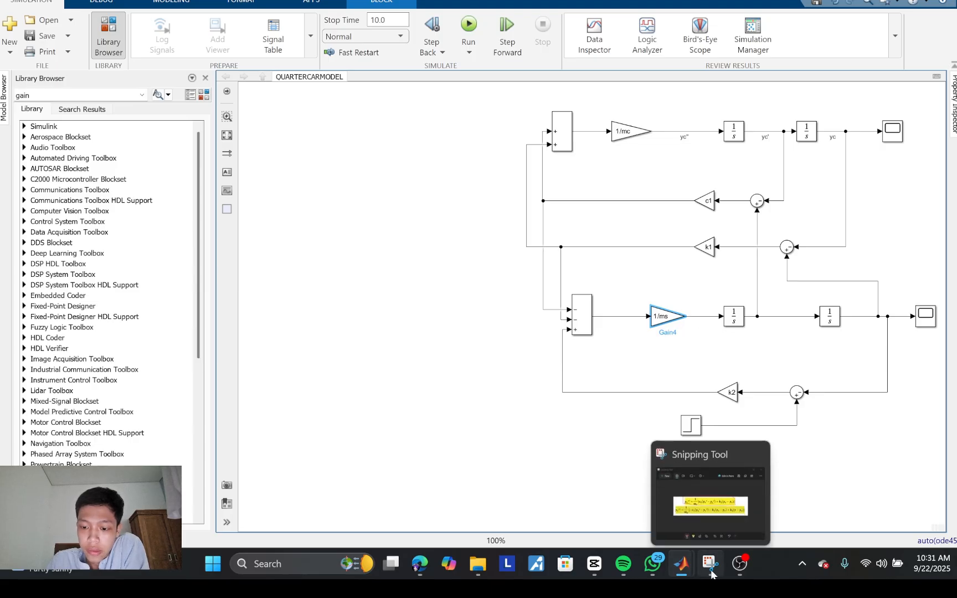
click(692, 509)
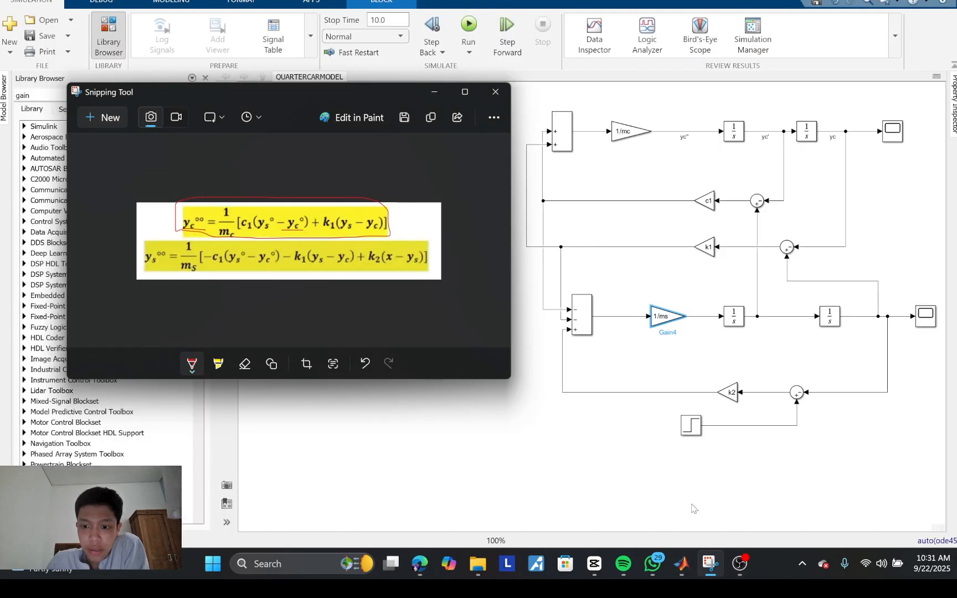
click(704, 322)
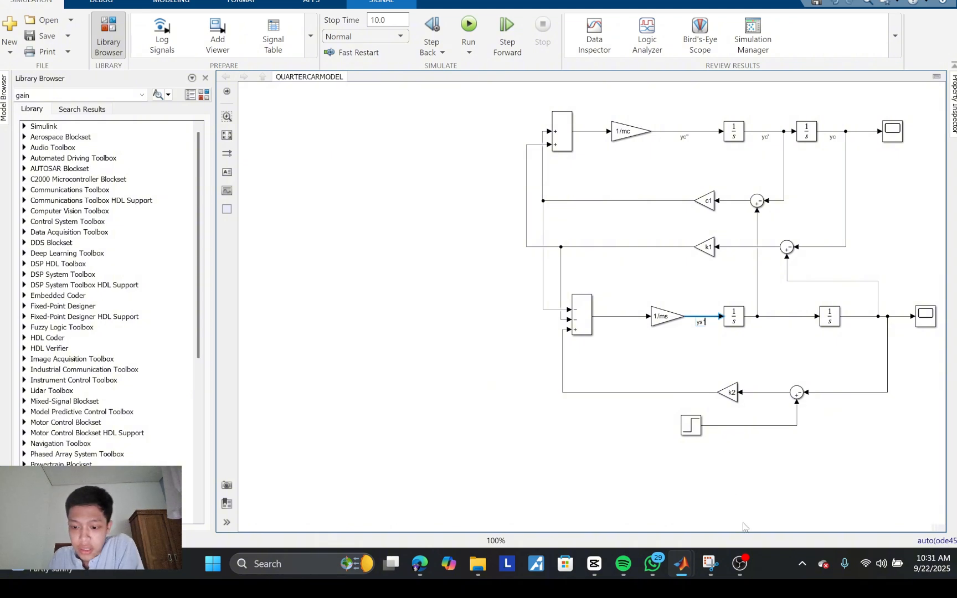
mouse_move(719, 557)
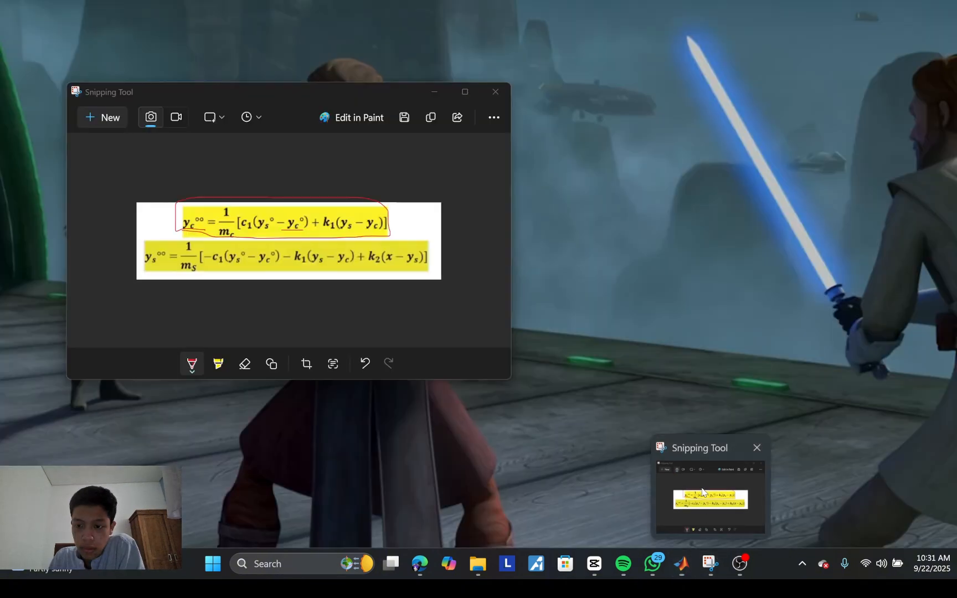
click(705, 492)
click(714, 336)
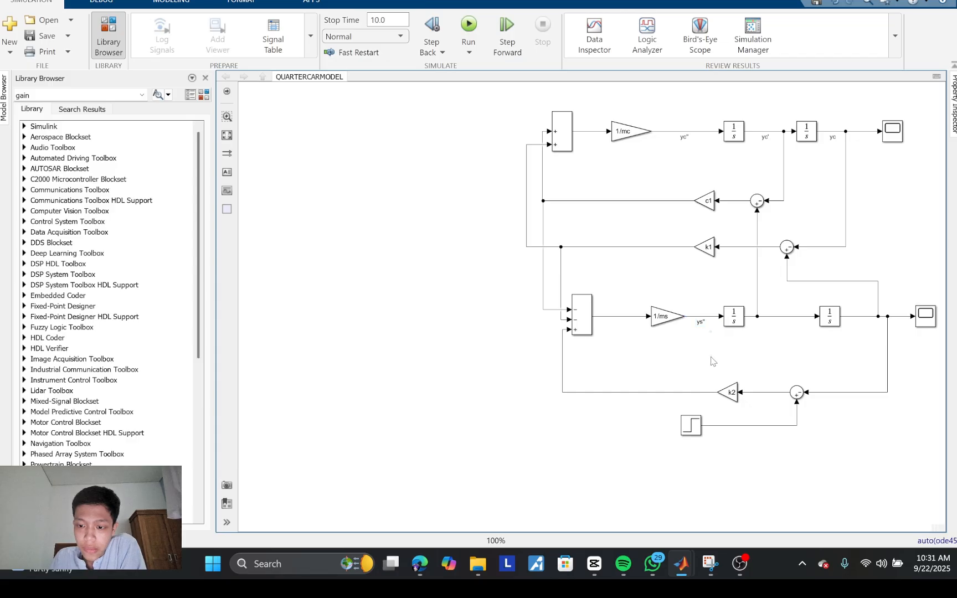
Step: Label the lower chain's signals ys' between the two integrators and ys at the second integrator's output
mouse_move(710, 561)
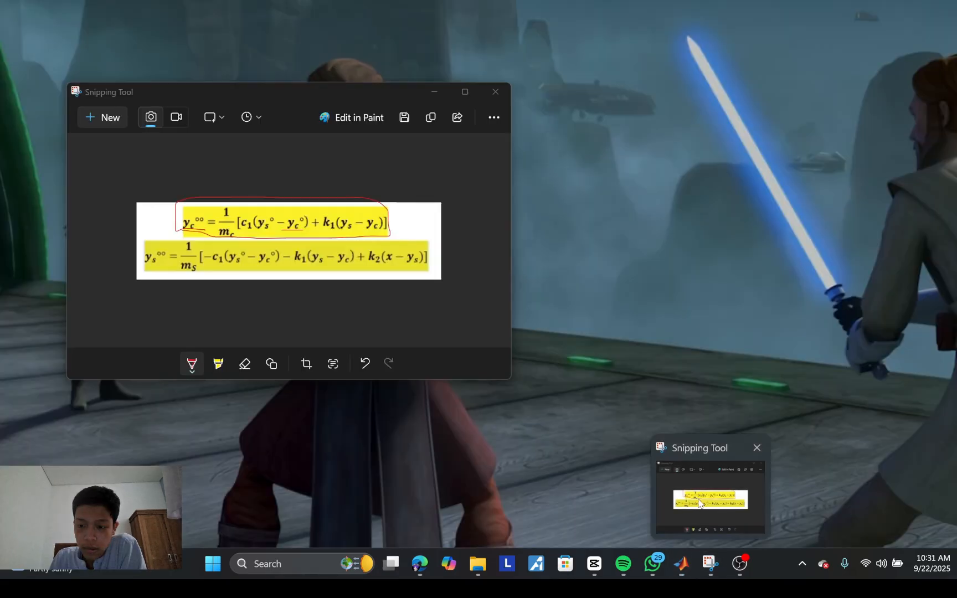
click(704, 494)
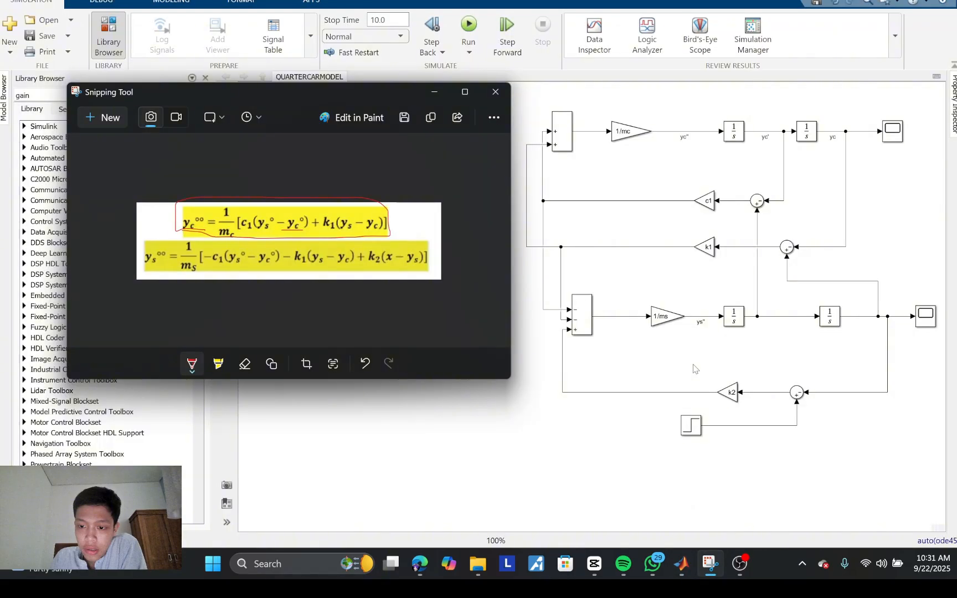
click(772, 323)
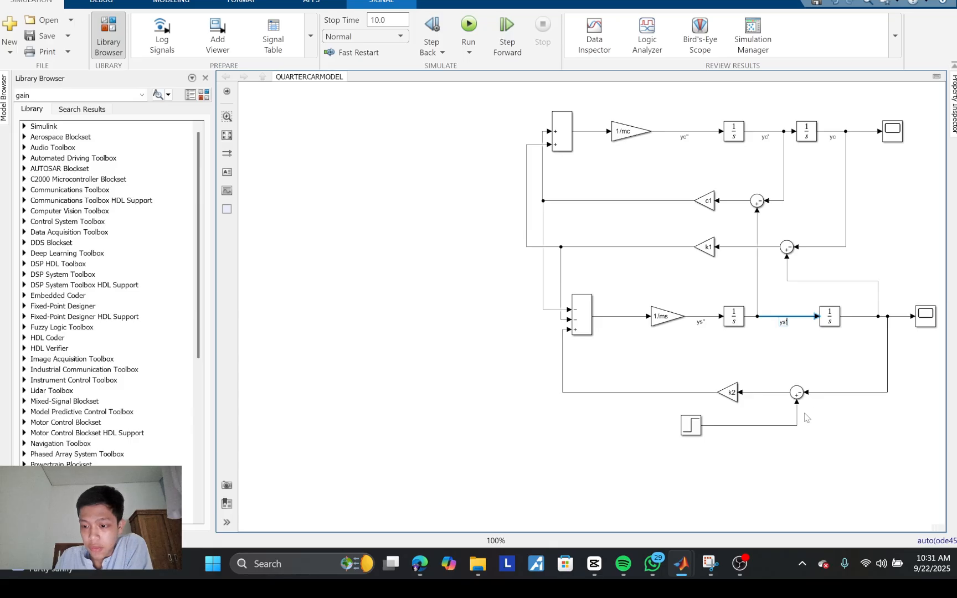
click(808, 359)
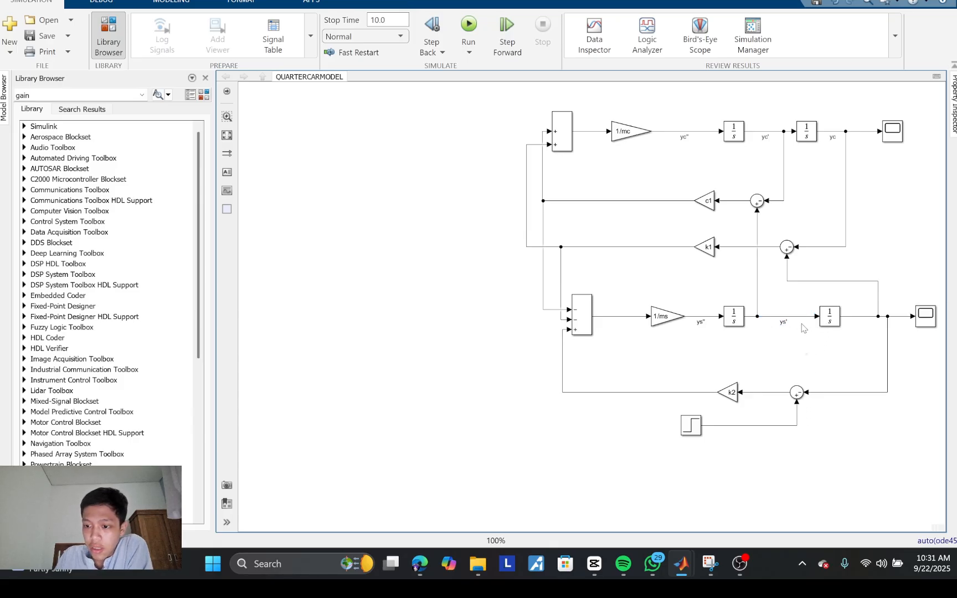
click(869, 318)
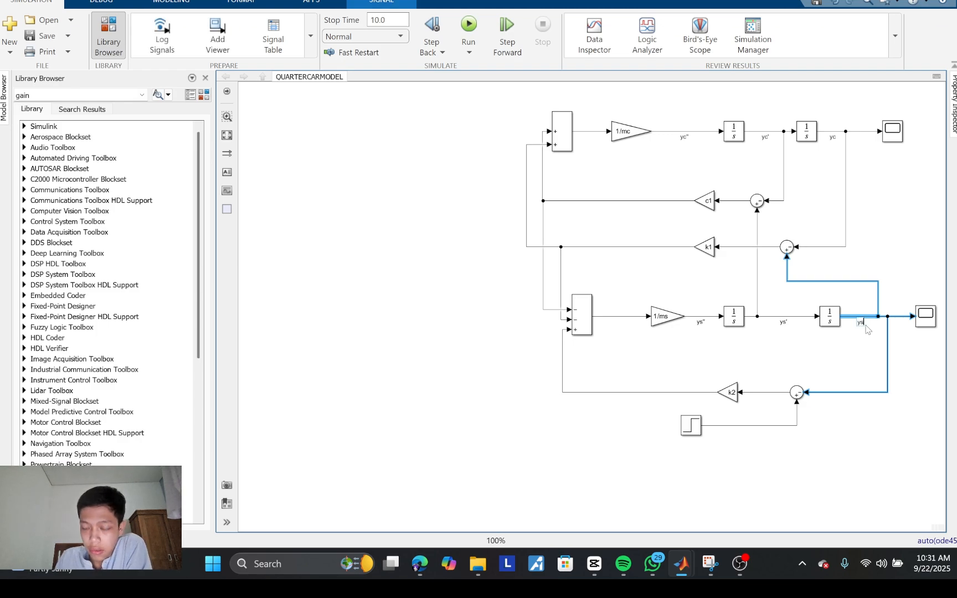
click(863, 346)
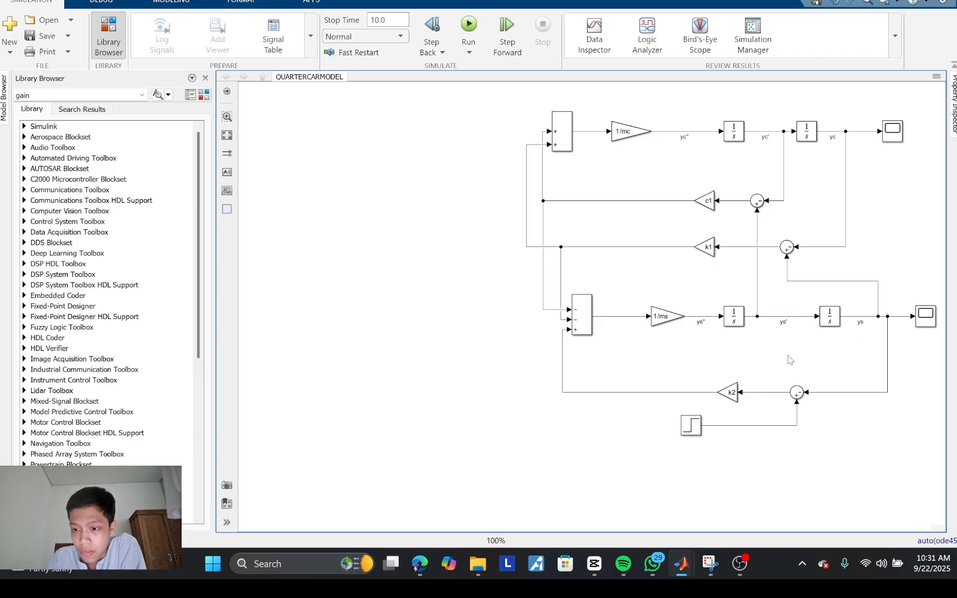
Step: Bring up the equations in Snipping Tool, reposition its window beside the diagram and underline the first equation's ys° term, matching it to the c1 branch's Sum
mouse_move(705, 562)
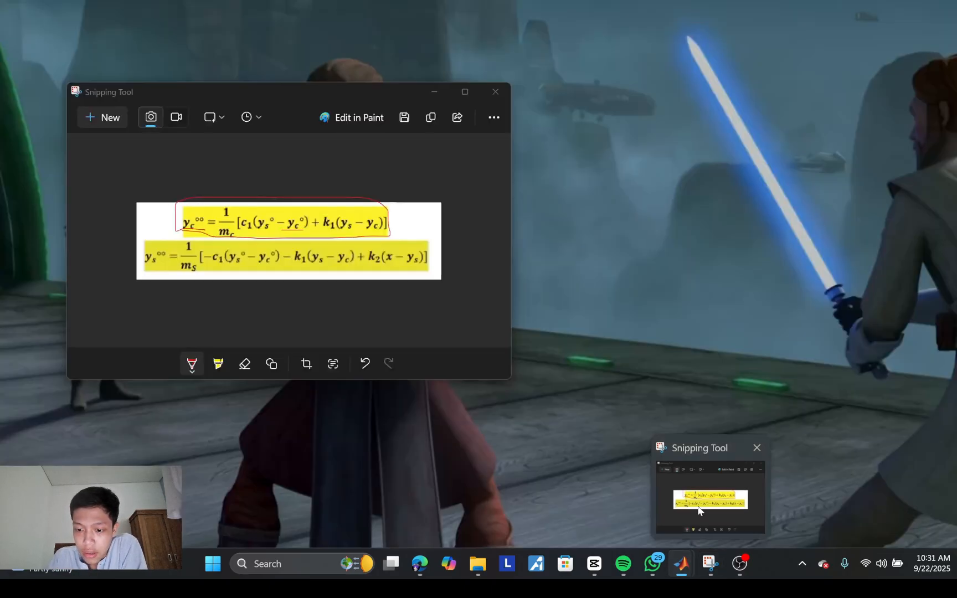
click(698, 506)
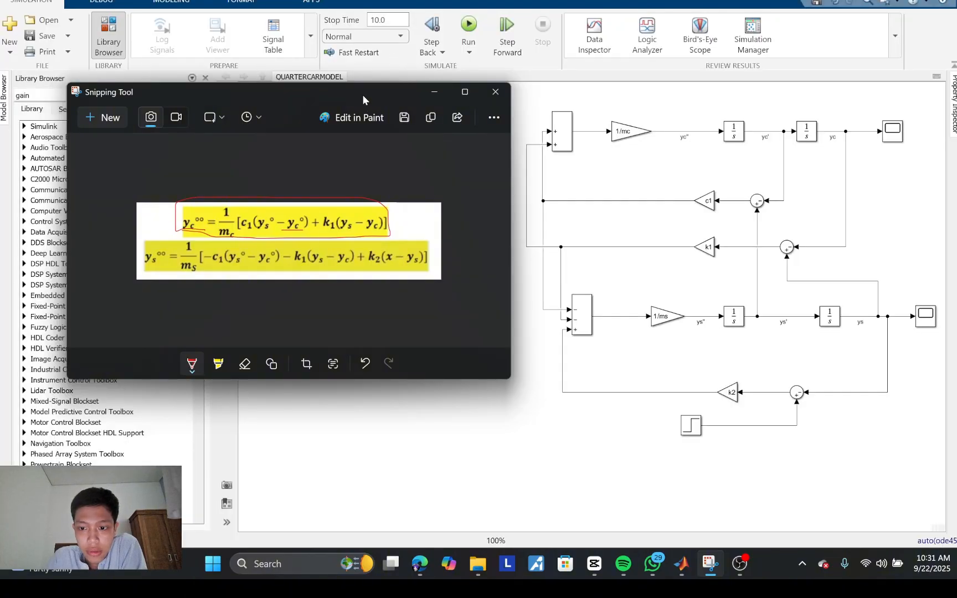
drag(363, 96, 378, 147)
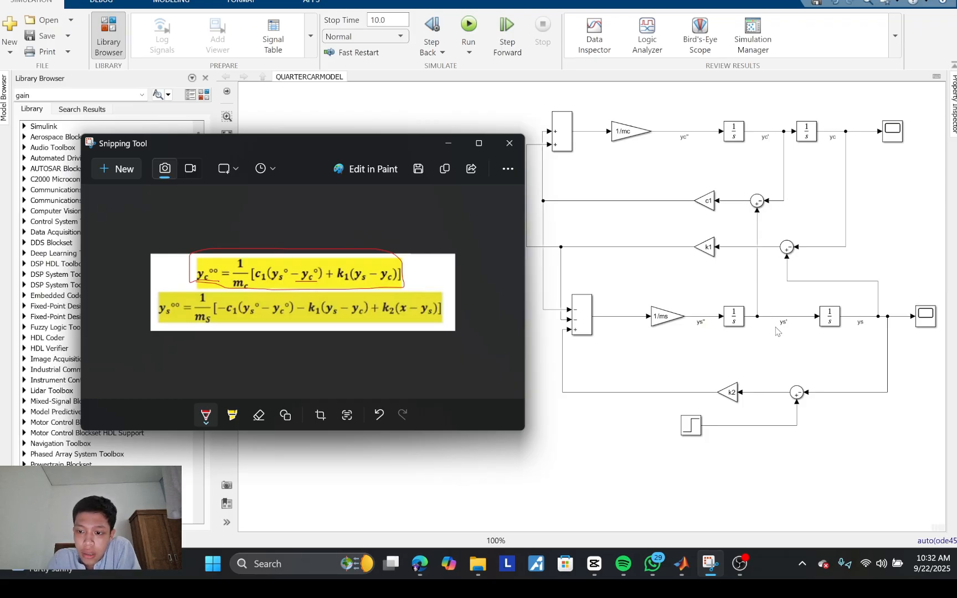
click(757, 207)
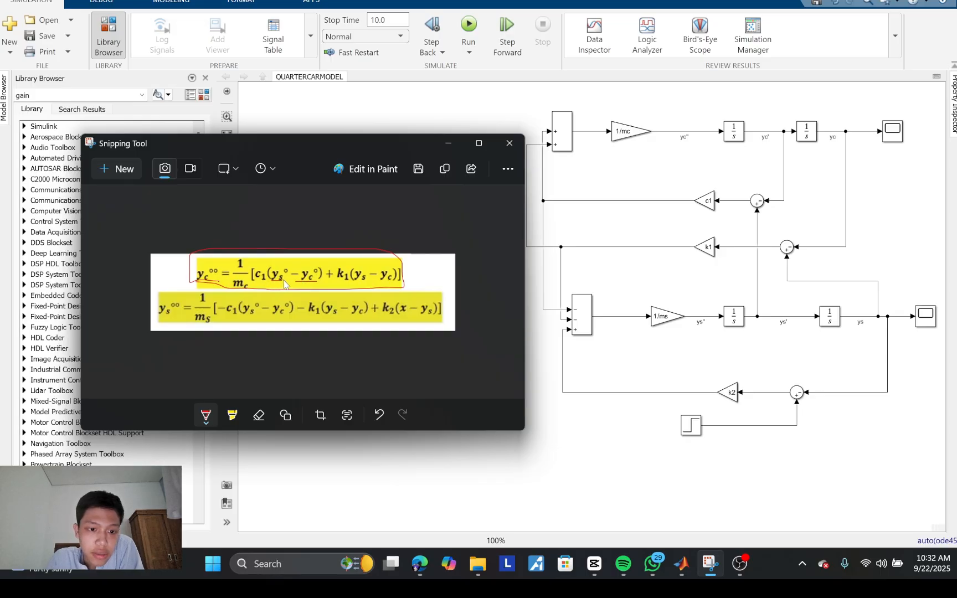
click(769, 212)
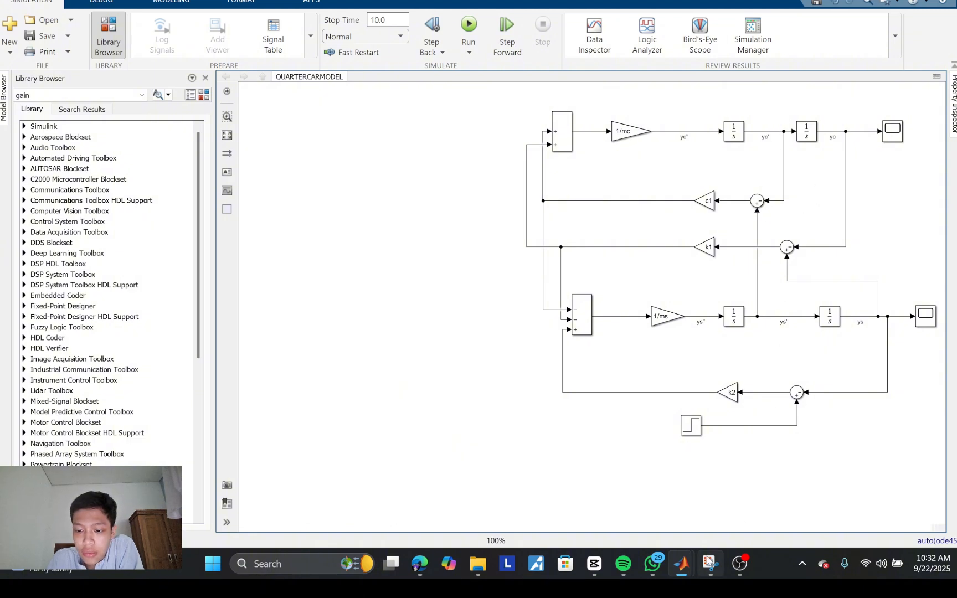
Step: Return to the equations in Snipping Tool and mark c1 and the whole c1(ys° − yc°) term in the first equation
mouse_move(710, 560)
click(700, 509)
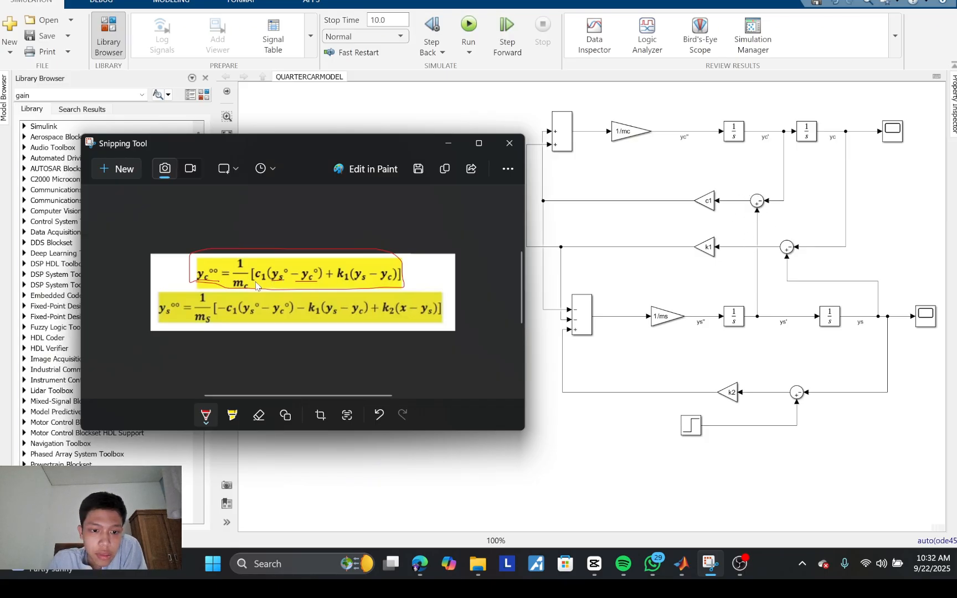
drag(265, 270, 258, 283)
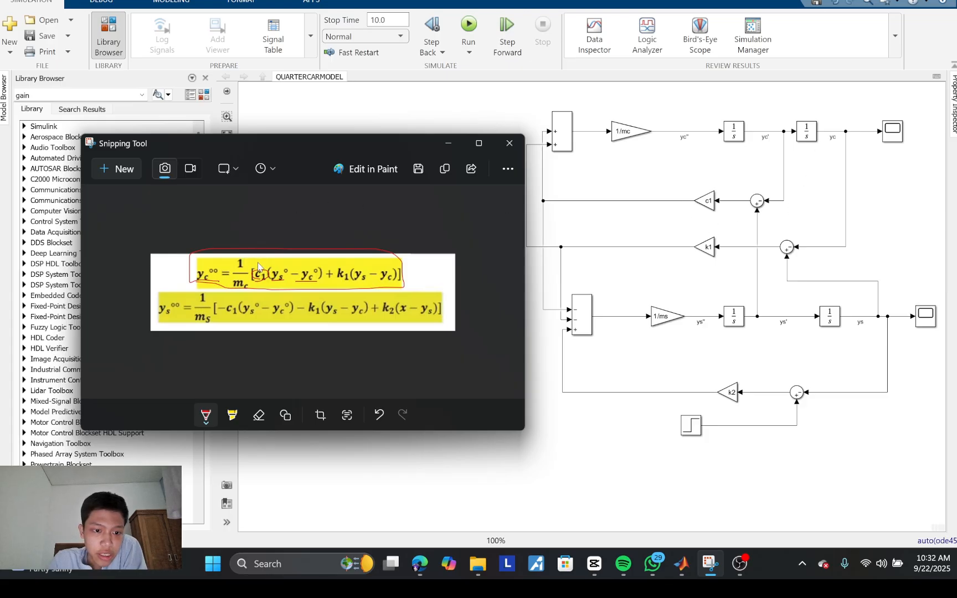
mouse_move(258, 267)
mouse_down()
mouse_move(266, 280)
mouse_move(271, 272)
mouse_move(252, 276)
mouse_move(257, 288)
mouse_move(328, 284)
mouse_move(325, 259)
mouse_up()
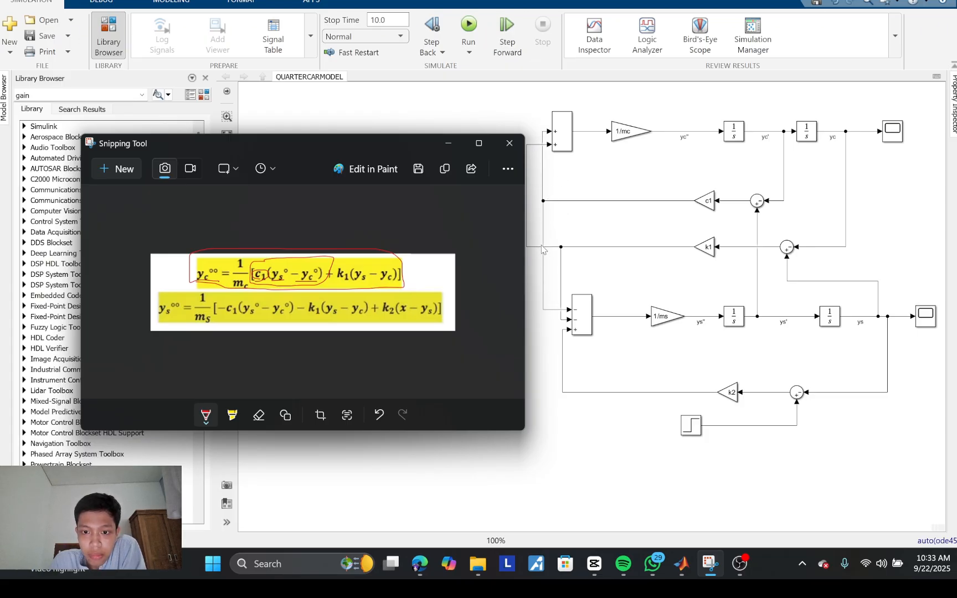
Step: Compare the k1 Gain and its Sum with the first equation, circling yc, ys and the whole k1(ys − yc) term
click(709, 250)
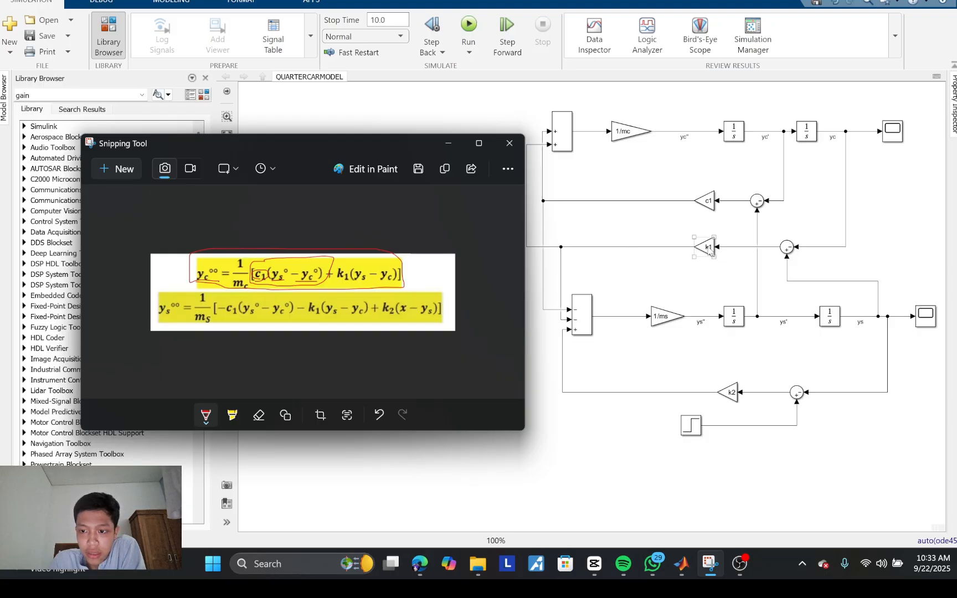
click(788, 250)
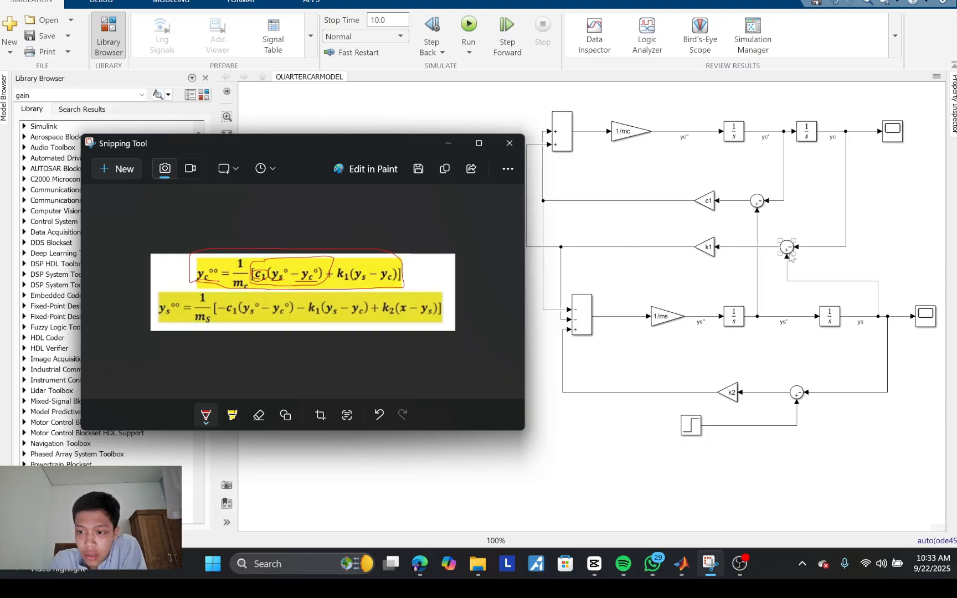
click(845, 145)
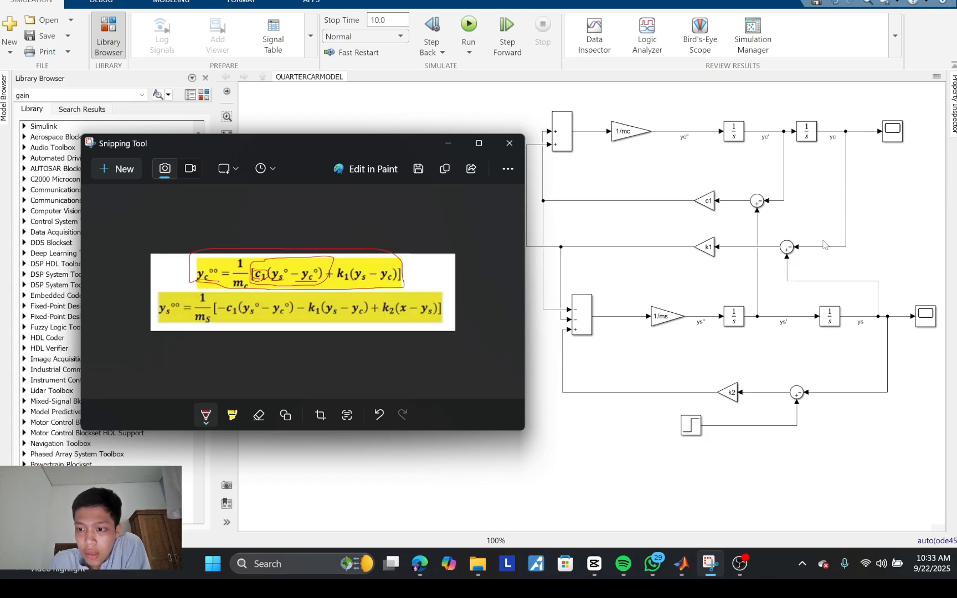
click(790, 250)
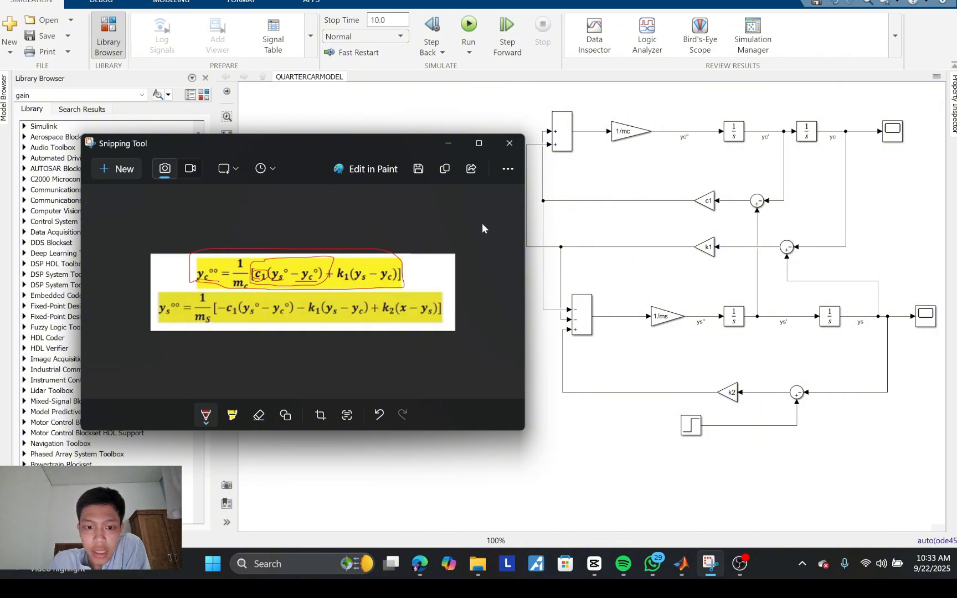
mouse_move(377, 286)
mouse_down()
mouse_move(397, 289)
mouse_move(381, 276)
mouse_move(380, 286)
mouse_up()
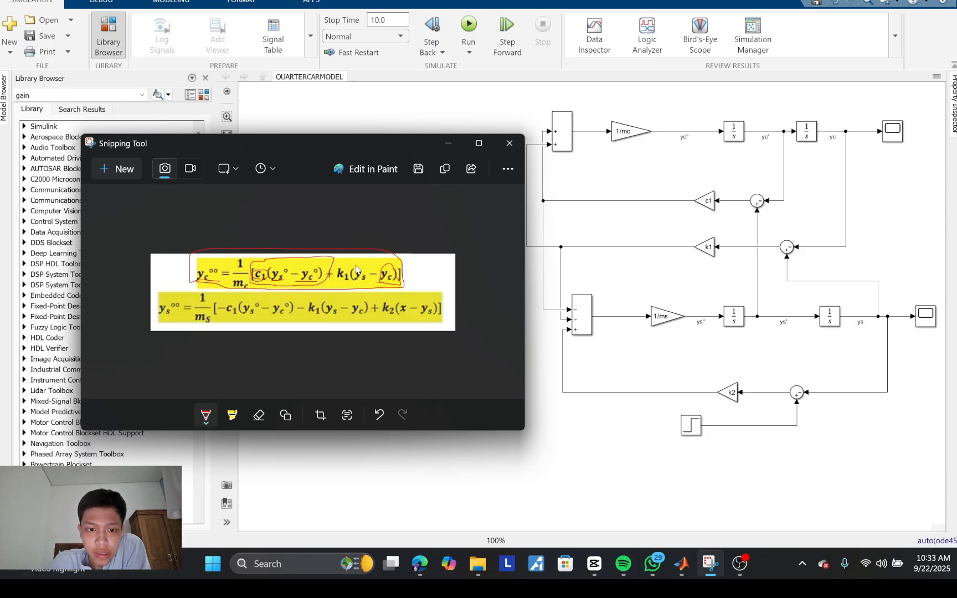
drag(365, 282, 360, 272)
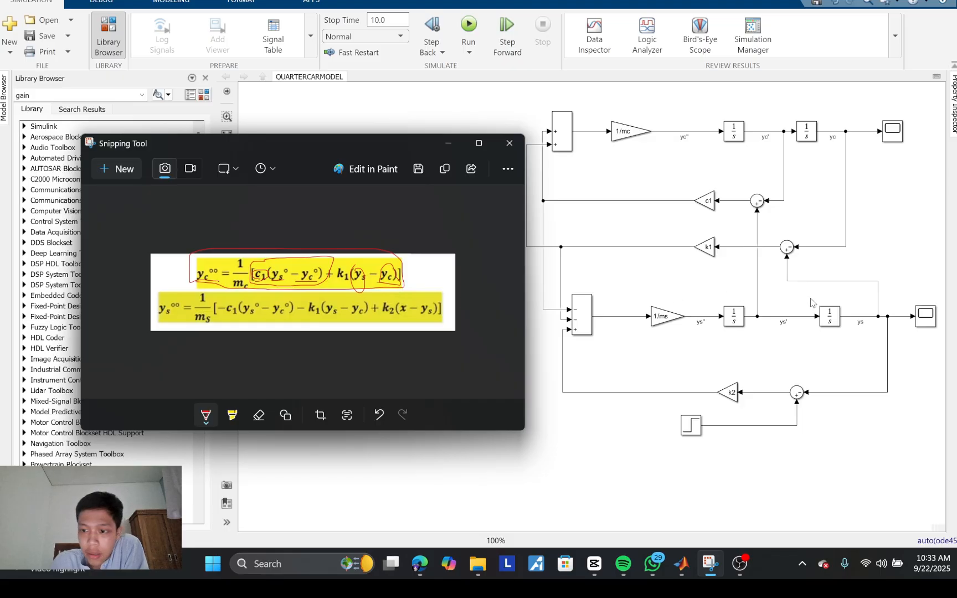
click(787, 249)
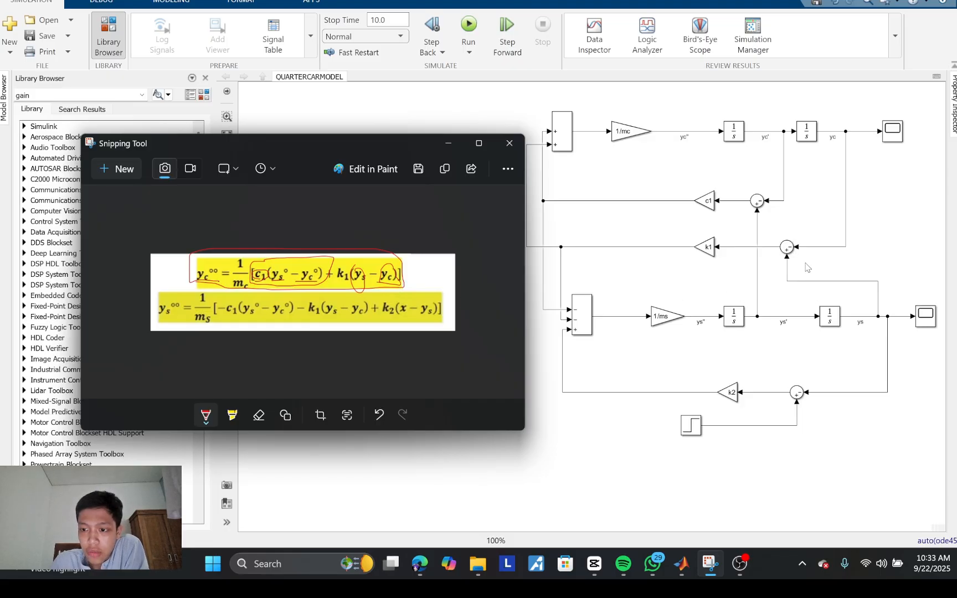
click(712, 250)
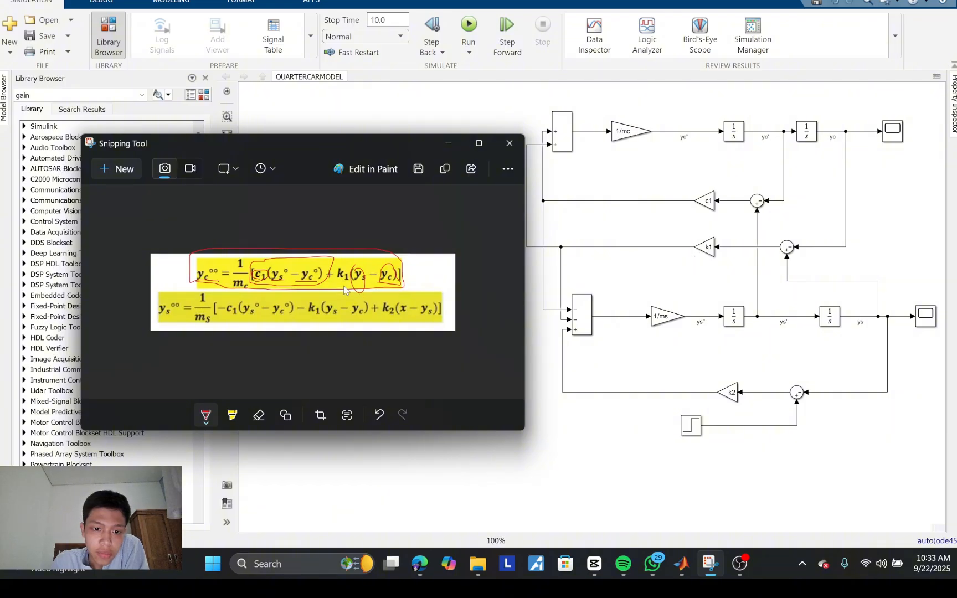
mouse_move(345, 289)
mouse_down()
mouse_move(343, 258)
mouse_move(383, 257)
mouse_move(409, 287)
mouse_move(347, 287)
mouse_up()
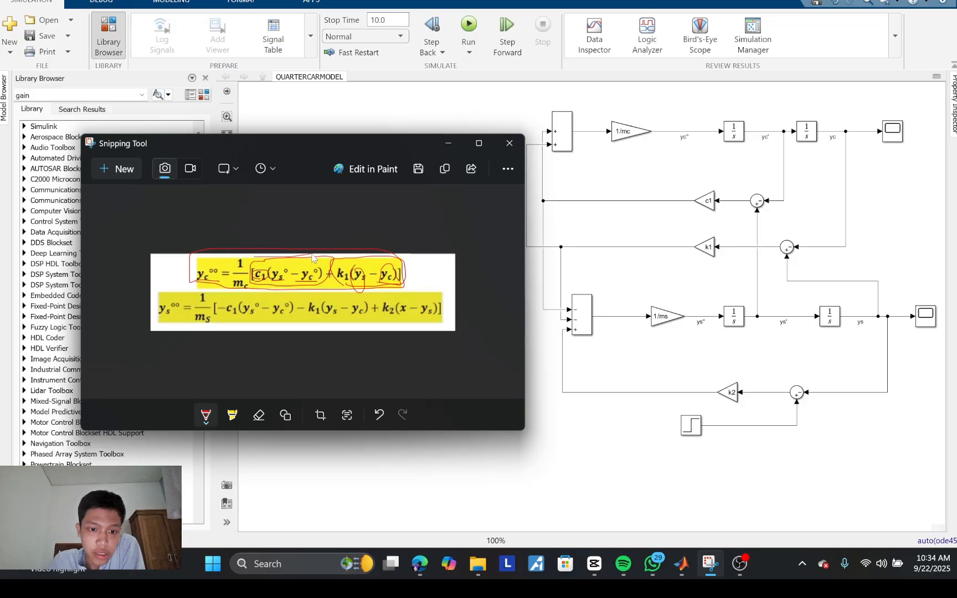
Step: Undo the extra red stroke, switch the pen colour to light blue and circle the first equation's entire bracketed expression
mouse_move(361, 252)
mouse_down()
mouse_move(409, 269)
mouse_move(403, 288)
mouse_up()
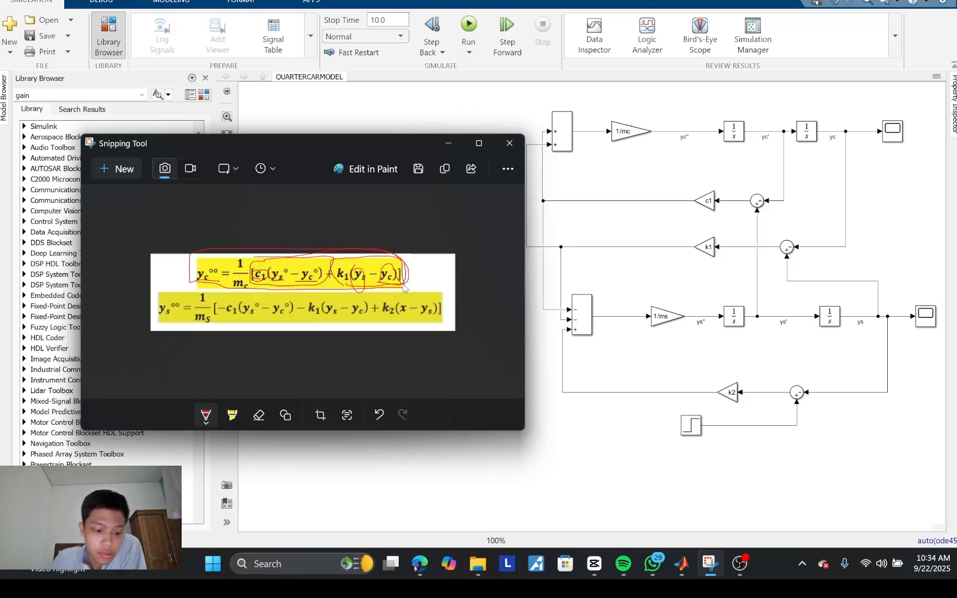
key(ctrl+z)
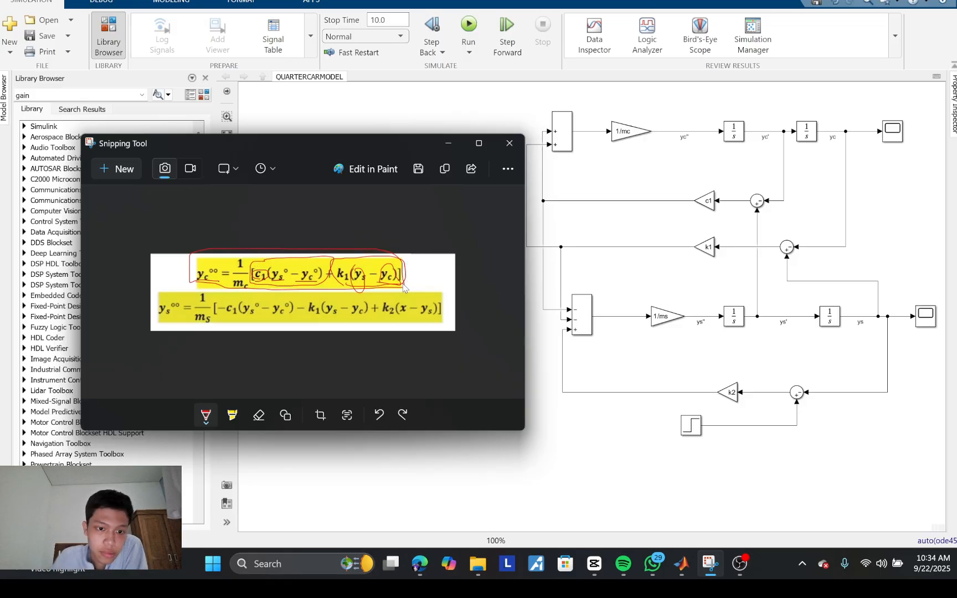
click(209, 425)
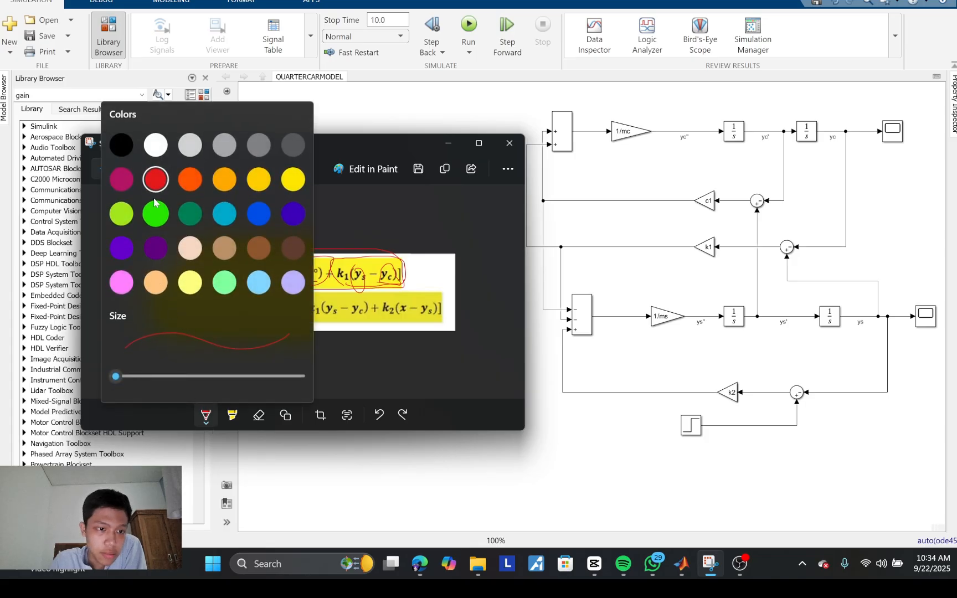
click(225, 217)
mouse_move(251, 260)
mouse_down()
mouse_move(361, 249)
mouse_move(413, 281)
mouse_move(374, 294)
mouse_move(274, 288)
mouse_move(254, 280)
mouse_move(251, 263)
mouse_up()
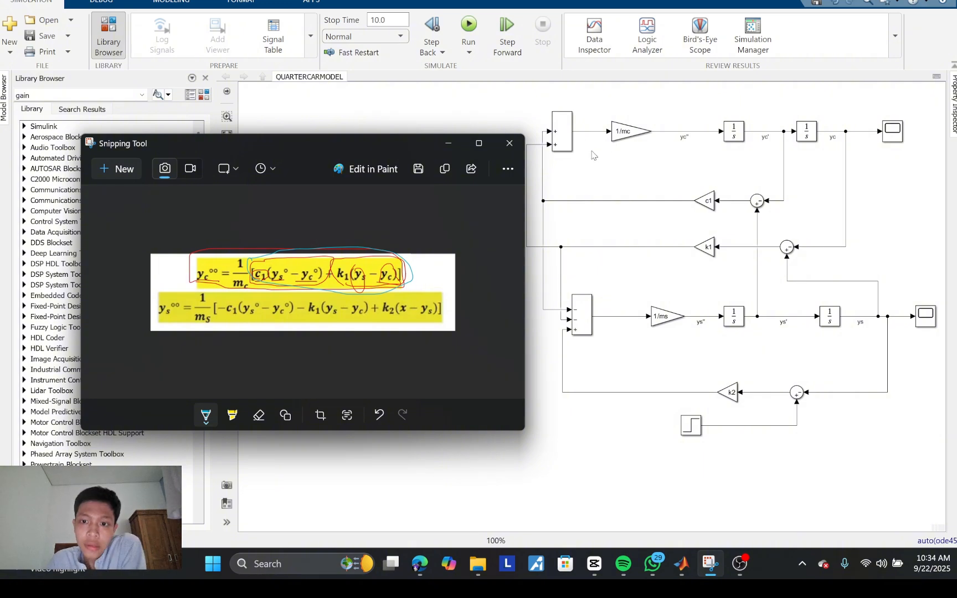
Step: Circle 1/mc and yc°° in the first equation, matching them to the upper chain's Sum, Gain and yc'' signal
click(566, 149)
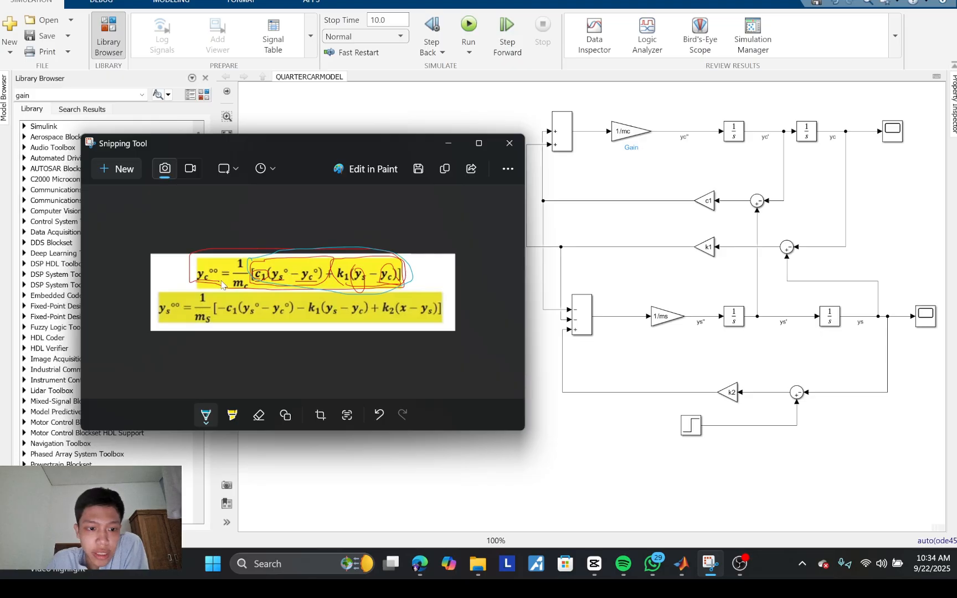
mouse_move(229, 283)
mouse_down()
mouse_move(236, 247)
mouse_move(253, 274)
mouse_up()
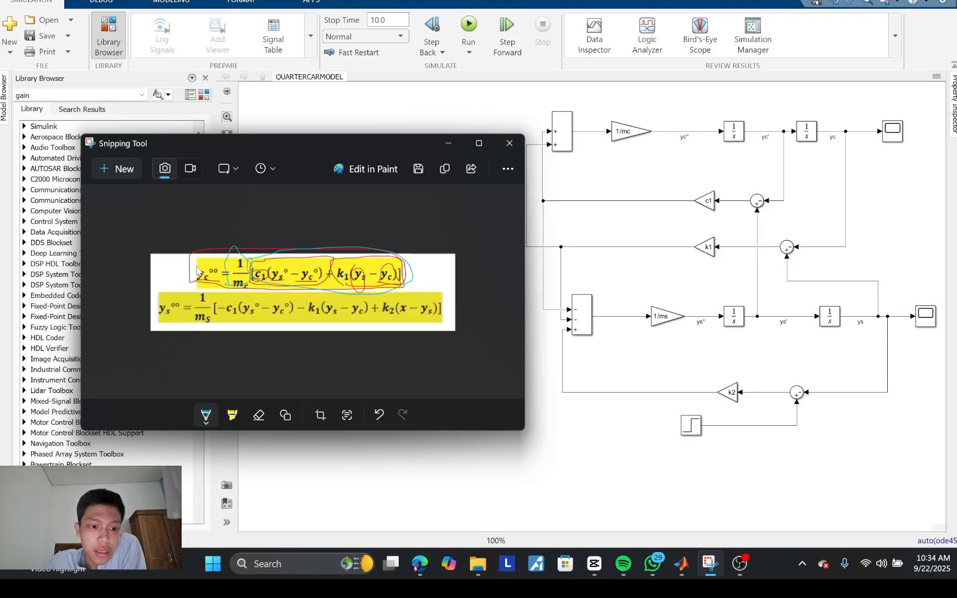
mouse_move(199, 269)
mouse_down()
mouse_move(209, 265)
mouse_move(223, 287)
mouse_move(198, 277)
mouse_up()
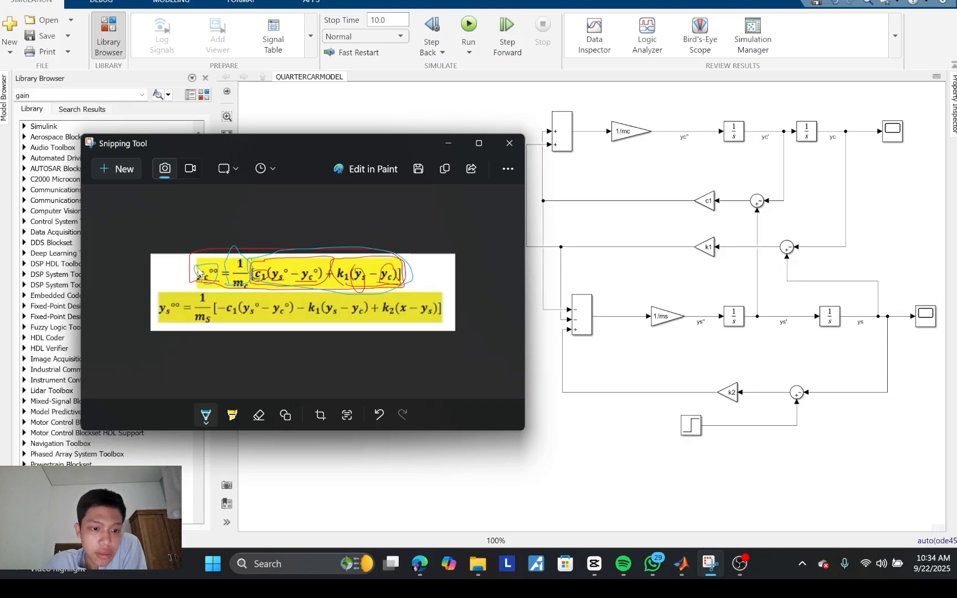
click(690, 131)
mouse_move(694, 129)
mouse_down()
mouse_move(684, 135)
mouse_move(694, 148)
mouse_up()
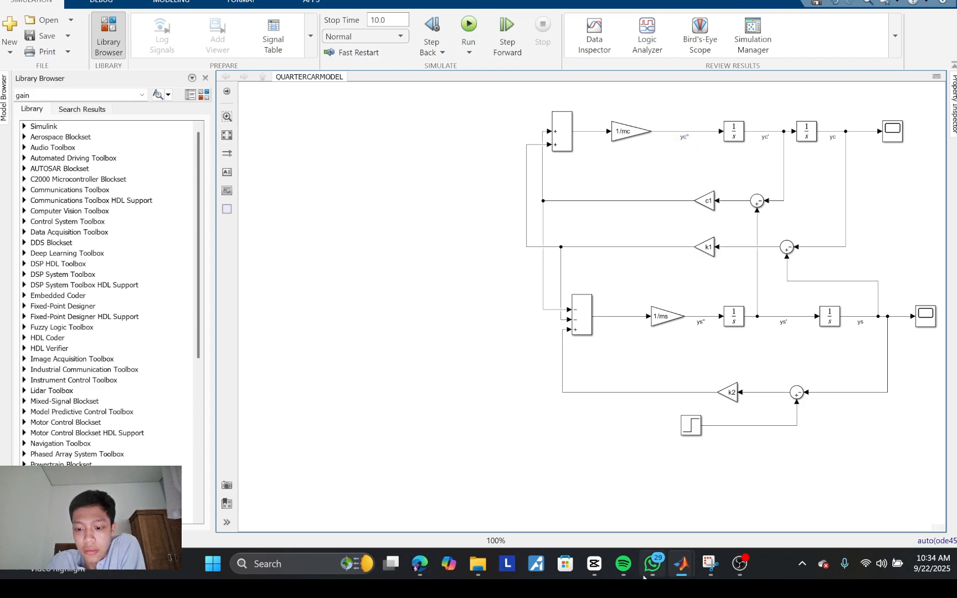
Step: With a green pen, underline the second equation and circle its k2(x − ys) term in Snipping Tool, comparing it with the lower Sum and k2 Gain
mouse_move(709, 563)
click(710, 516)
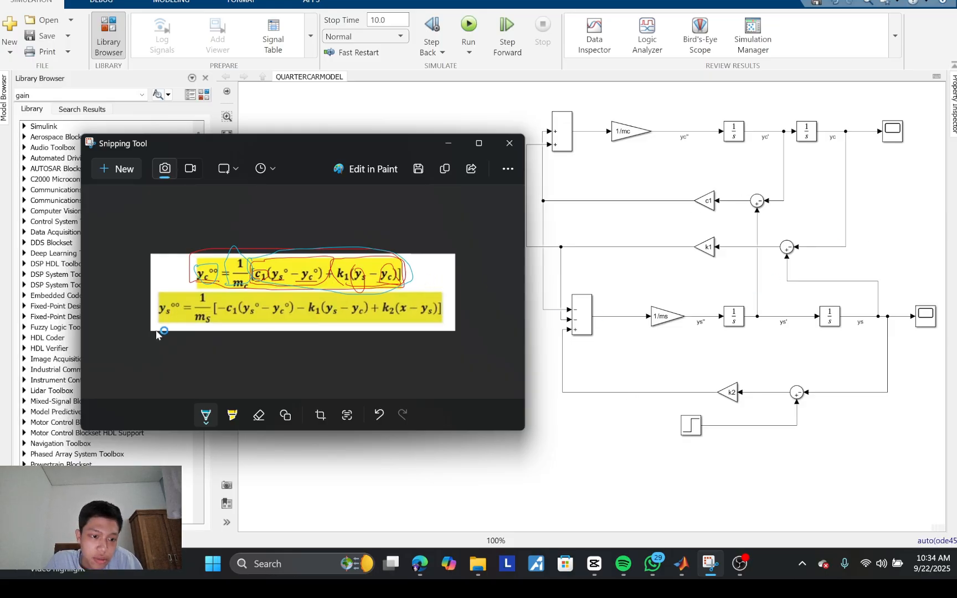
click(206, 420)
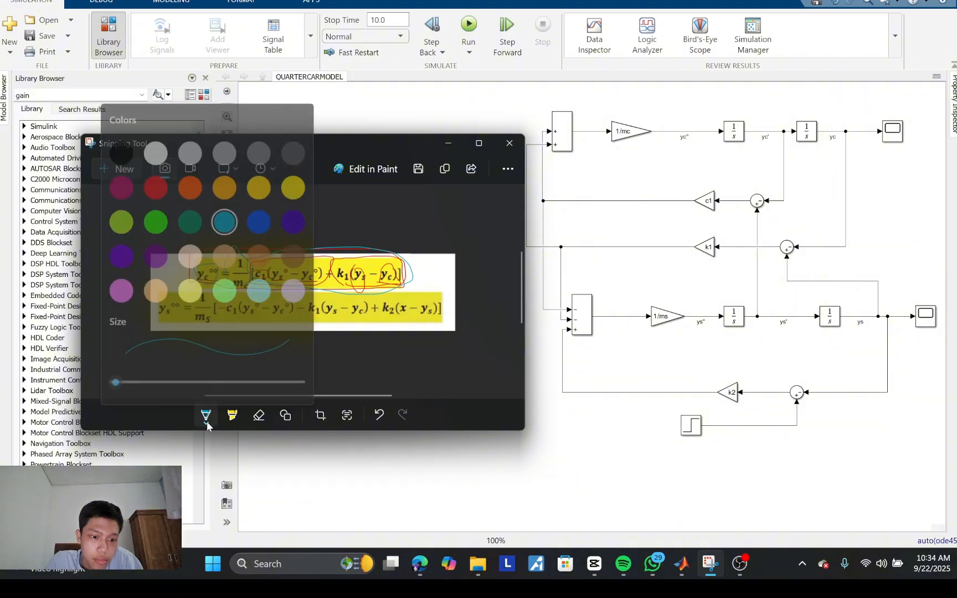
click(155, 213)
drag(154, 333, 447, 330)
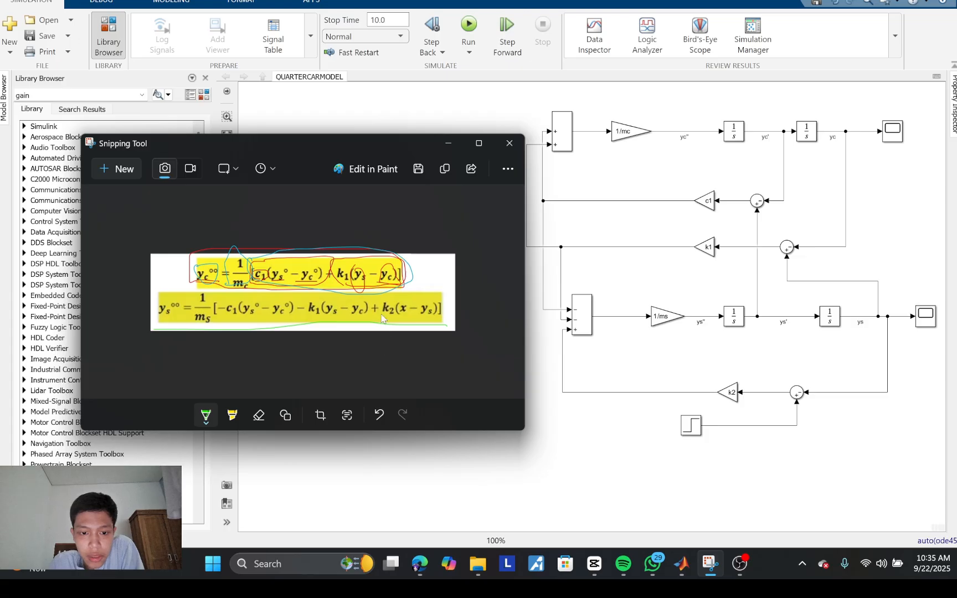
mouse_move(381, 321)
mouse_down()
mouse_move(446, 324)
mouse_move(435, 302)
mouse_move(384, 311)
mouse_move(395, 323)
mouse_up()
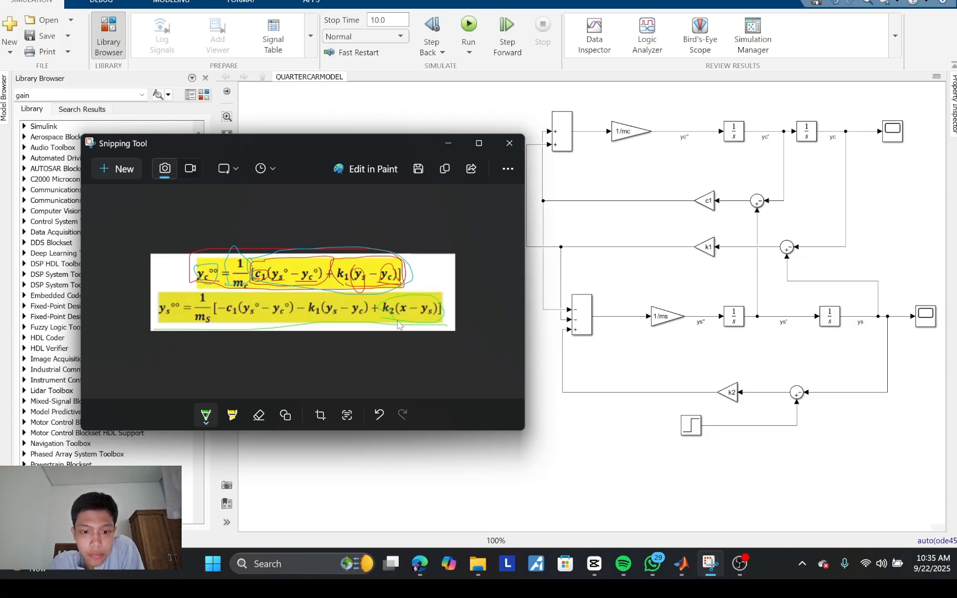
click(578, 331)
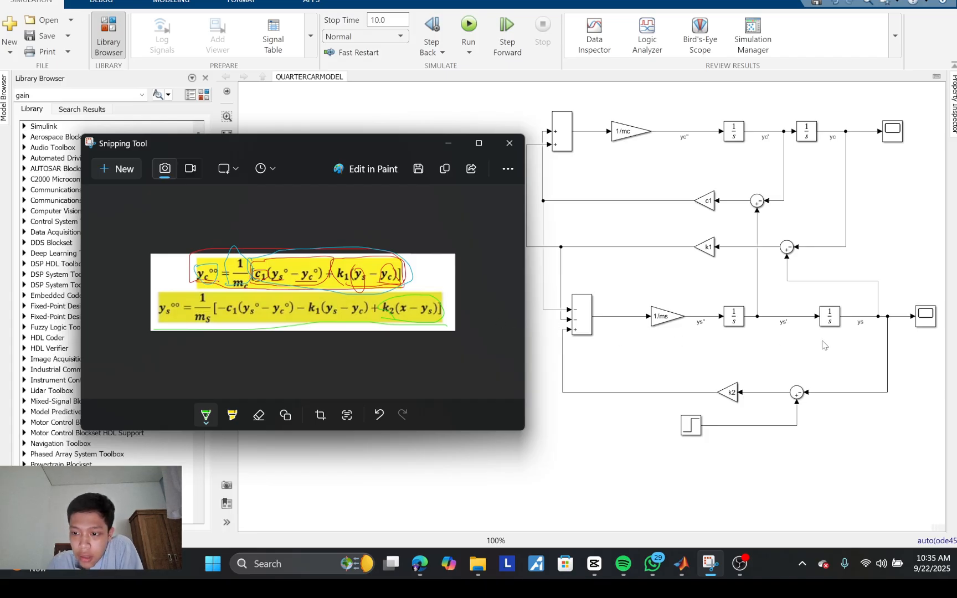
click(732, 392)
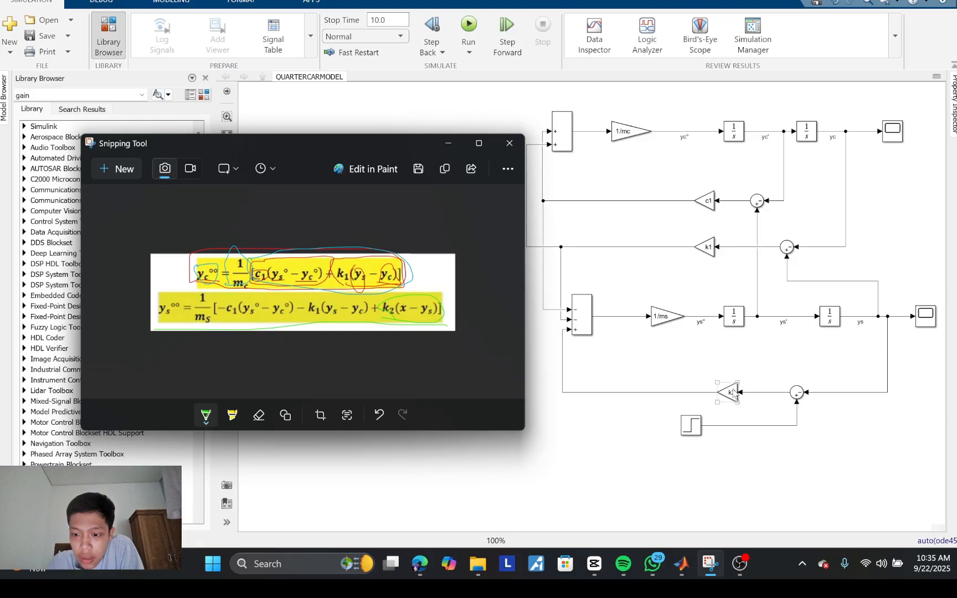
Step: Rename the Step block feeding the k2 branch's Sum as x
click(690, 441)
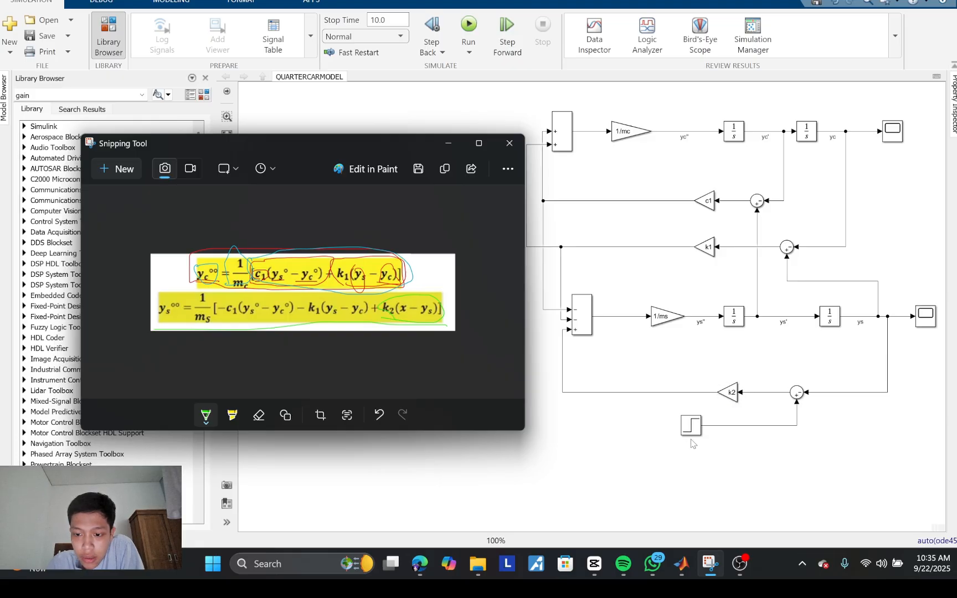
click(692, 435)
click(690, 438)
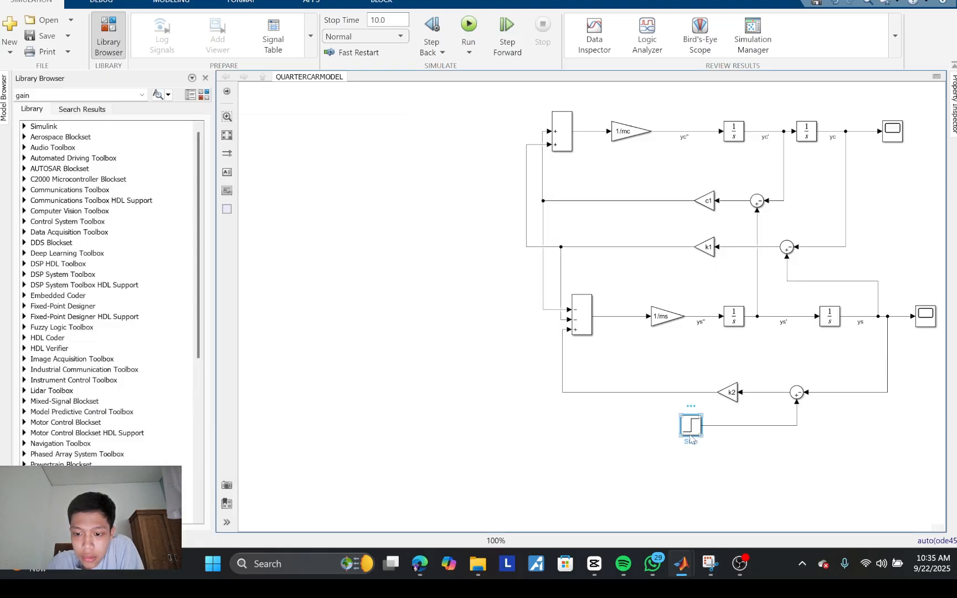
double_click(694, 447)
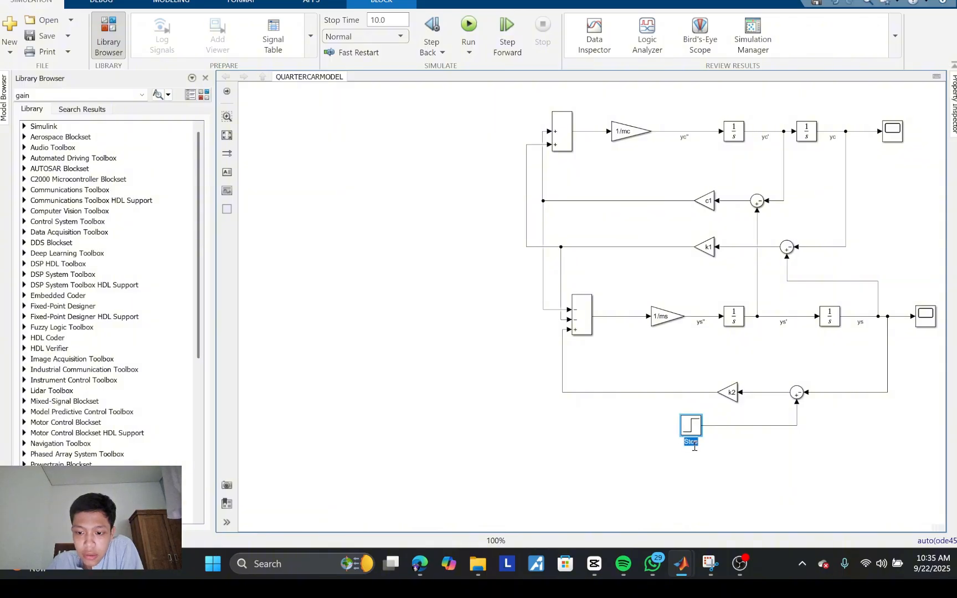
text(x)
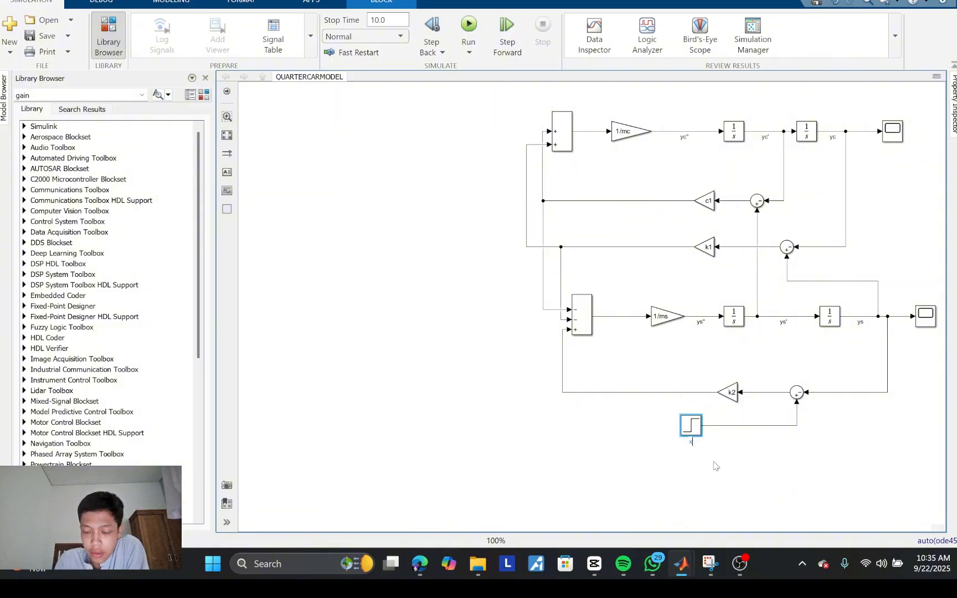
Step: Finish naming the Step block x, switch to the equations in Snipping Tool and compare them with the k2 branch's Sum
click(715, 466)
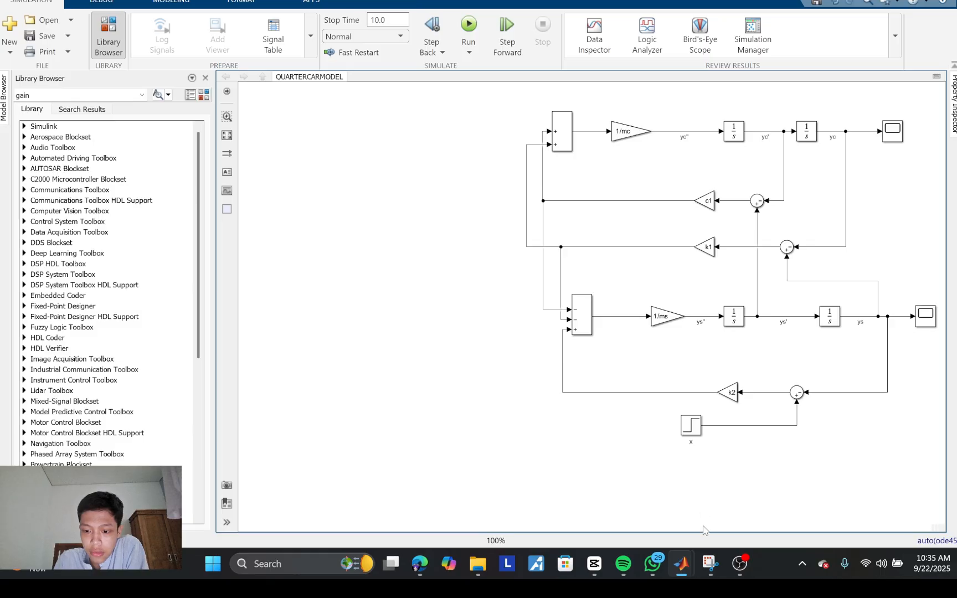
mouse_move(710, 563)
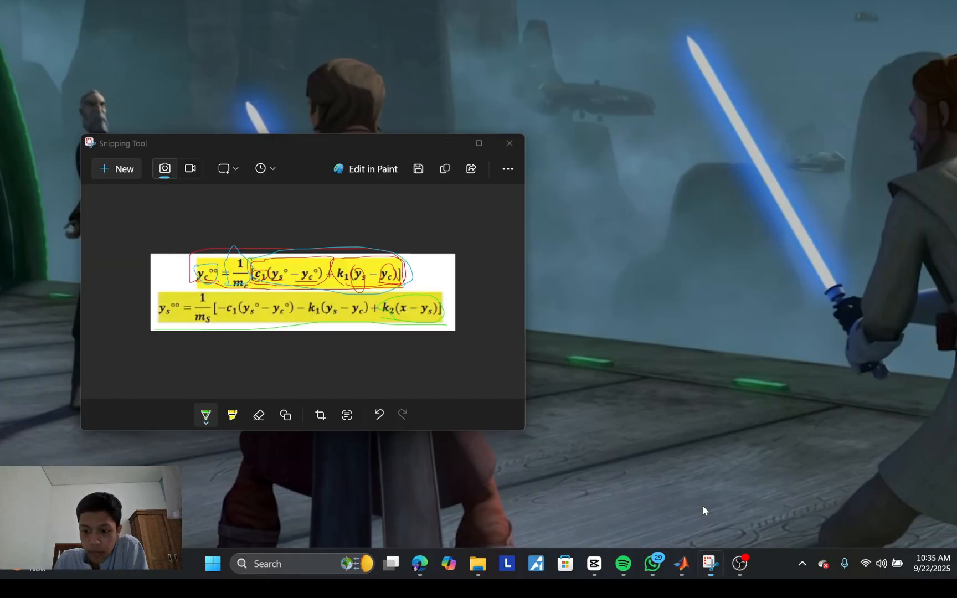
click(703, 506)
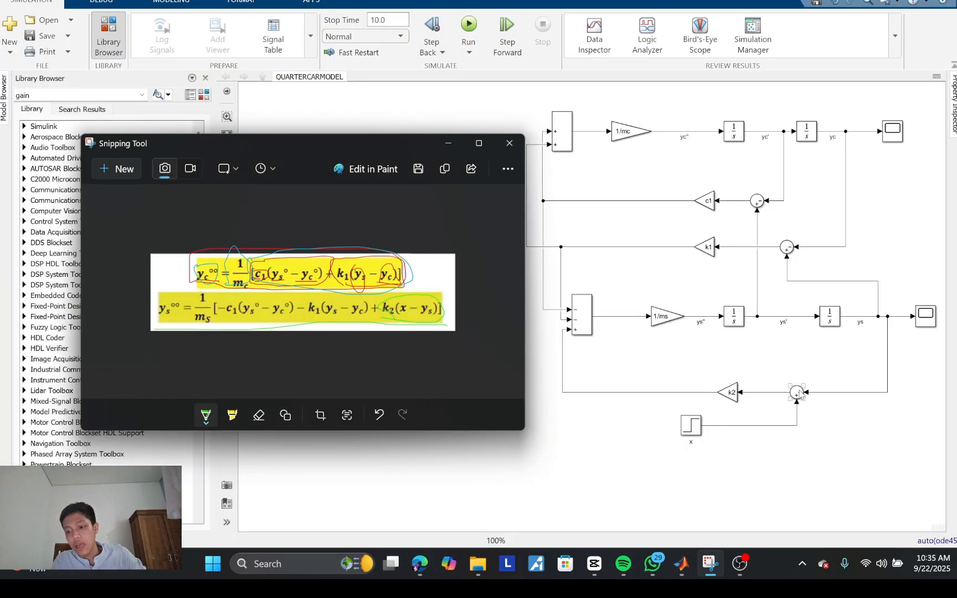
click(797, 394)
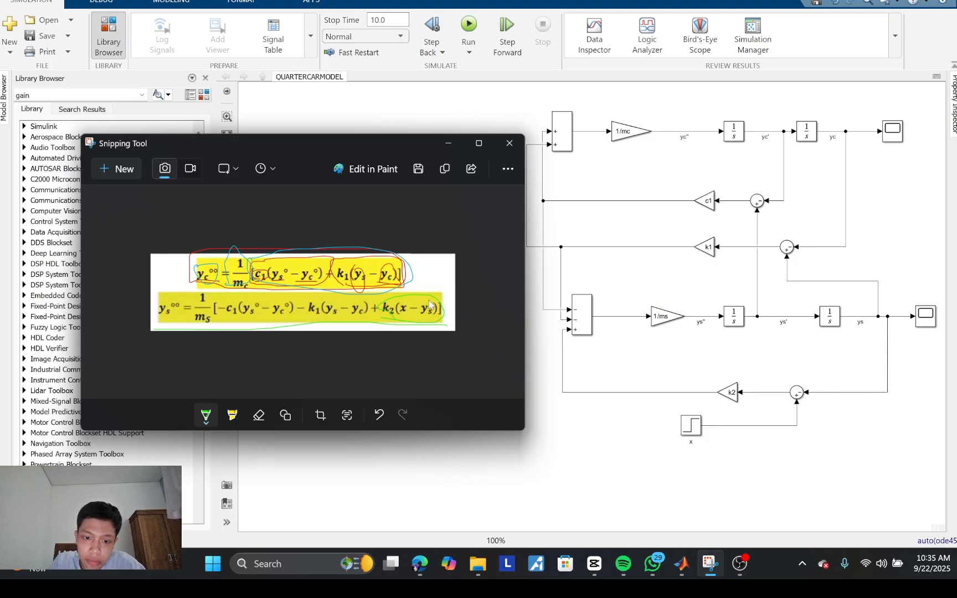
Step: Set the pen colour to dark purple, underline − ys and circle (x − ys) in the second equation
click(208, 420)
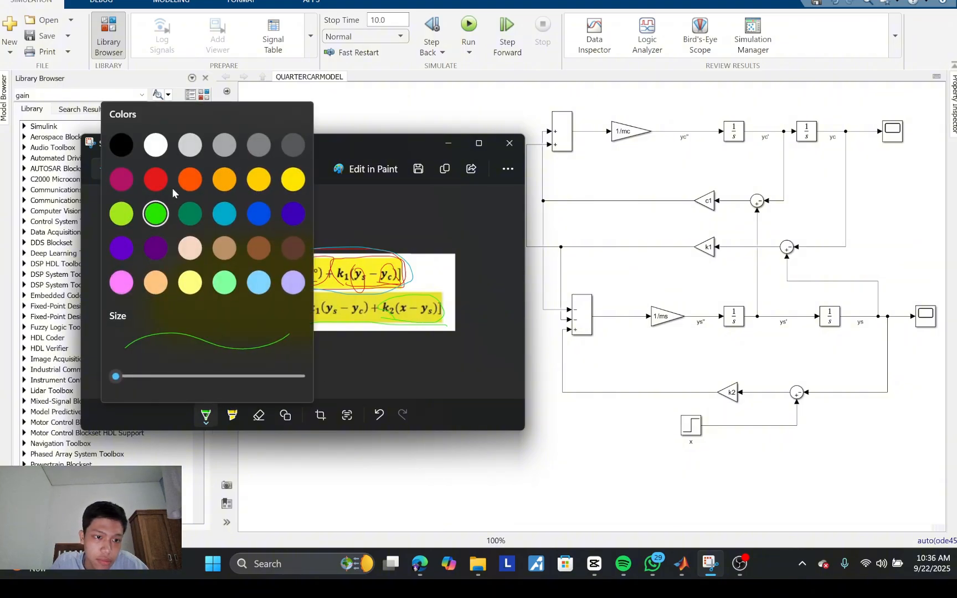
click(150, 254)
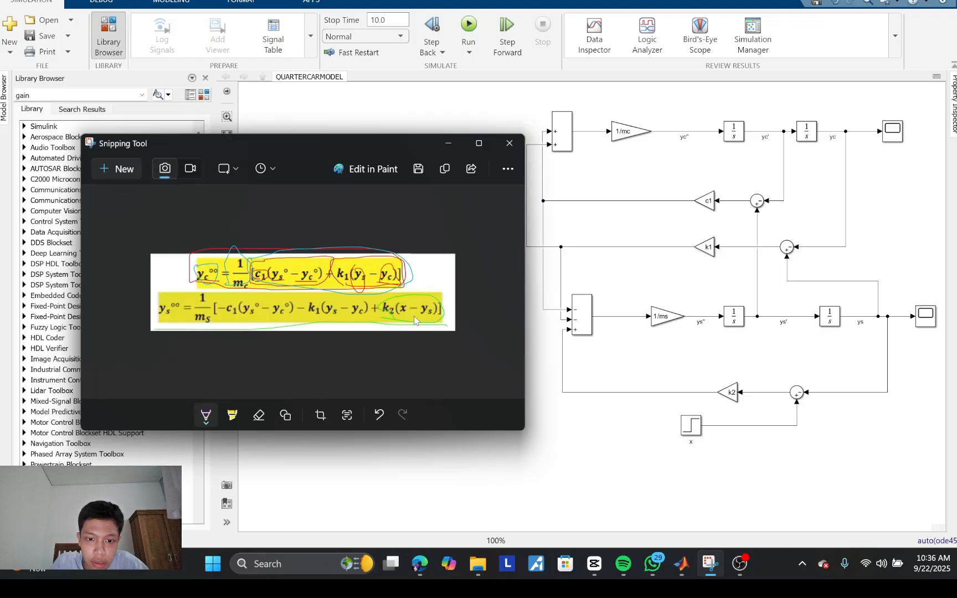
drag(414, 315, 432, 317)
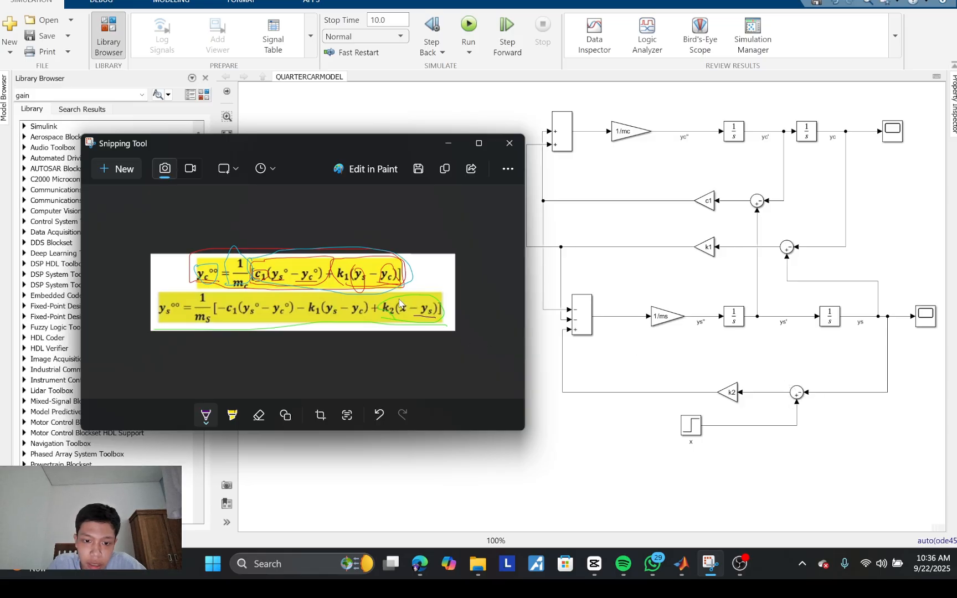
mouse_move(401, 315)
mouse_down()
mouse_move(435, 329)
mouse_move(447, 322)
mouse_move(437, 303)
mouse_move(404, 304)
mouse_up()
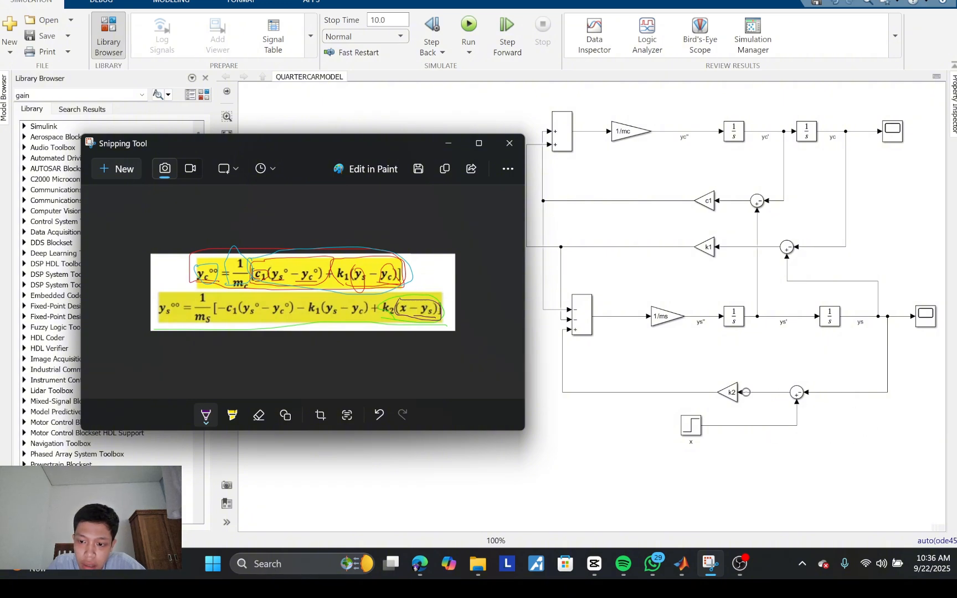
Step: Circle k2(x − ys) and its plus sign in the second equation, matching them to the k2 Gain and the lower Sum's plus input
click(735, 396)
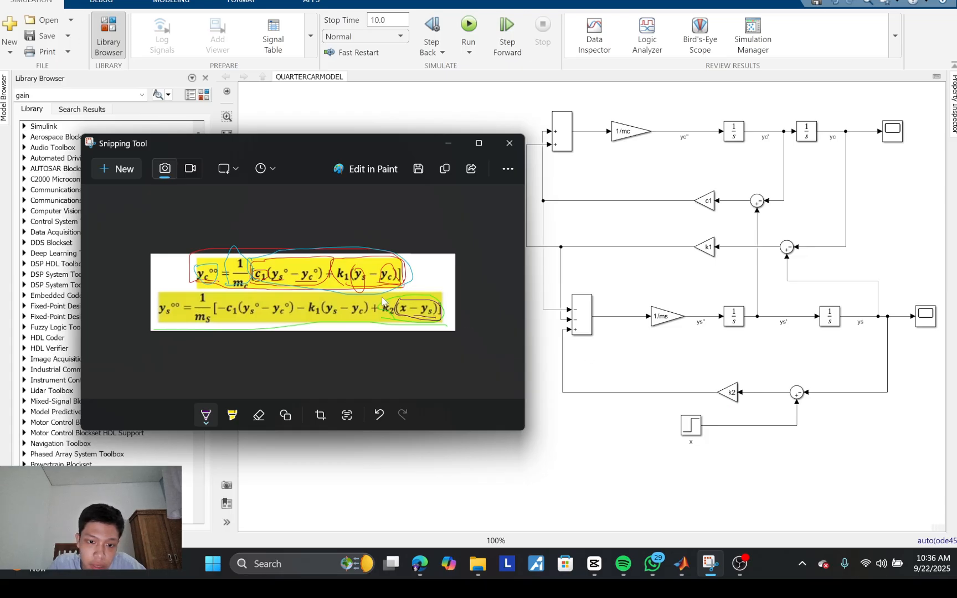
mouse_move(379, 314)
mouse_down()
mouse_move(428, 333)
mouse_move(453, 322)
mouse_move(420, 297)
mouse_move(382, 302)
mouse_up()
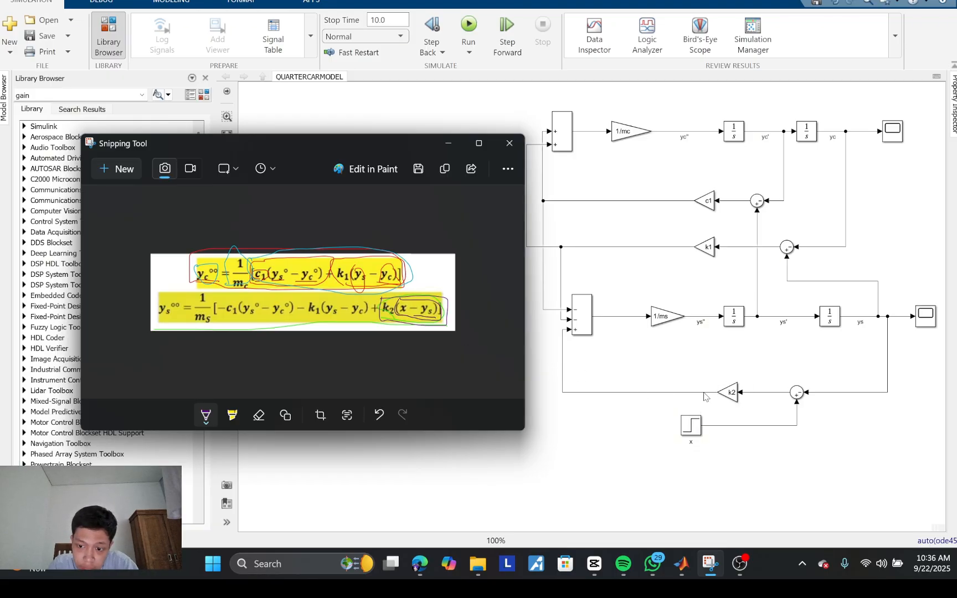
click(575, 331)
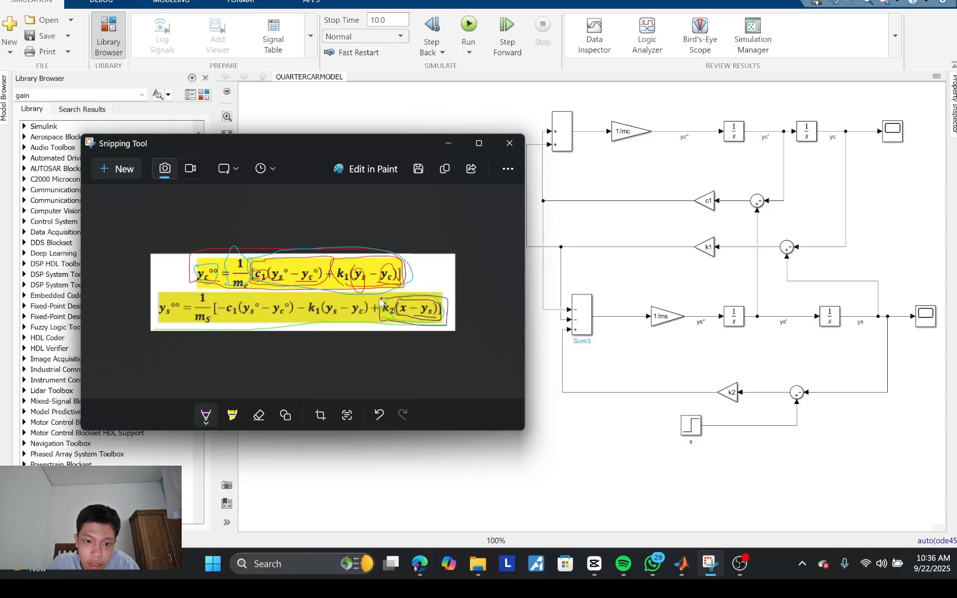
mouse_move(381, 302)
mouse_down()
mouse_move(366, 317)
mouse_move(385, 331)
mouse_move(443, 331)
mouse_move(400, 296)
mouse_move(374, 303)
mouse_up()
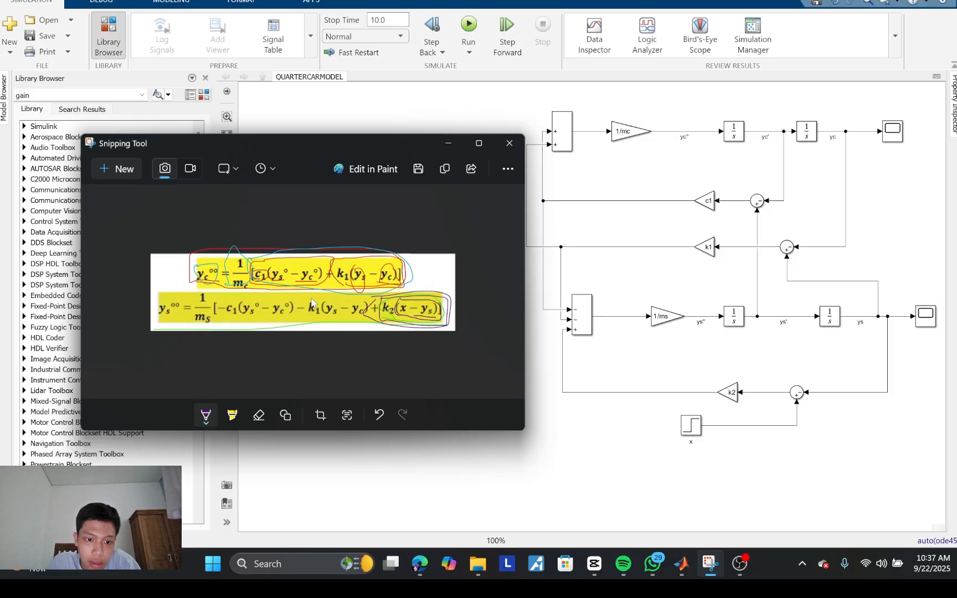
Step: Circle −k1(ys − yc), −c1(ys° − yc°) and 1/ms separately in the second equation
mouse_move(312, 304)
mouse_down()
mouse_move(301, 324)
mouse_move(355, 333)
mouse_move(374, 312)
mouse_move(334, 297)
mouse_up()
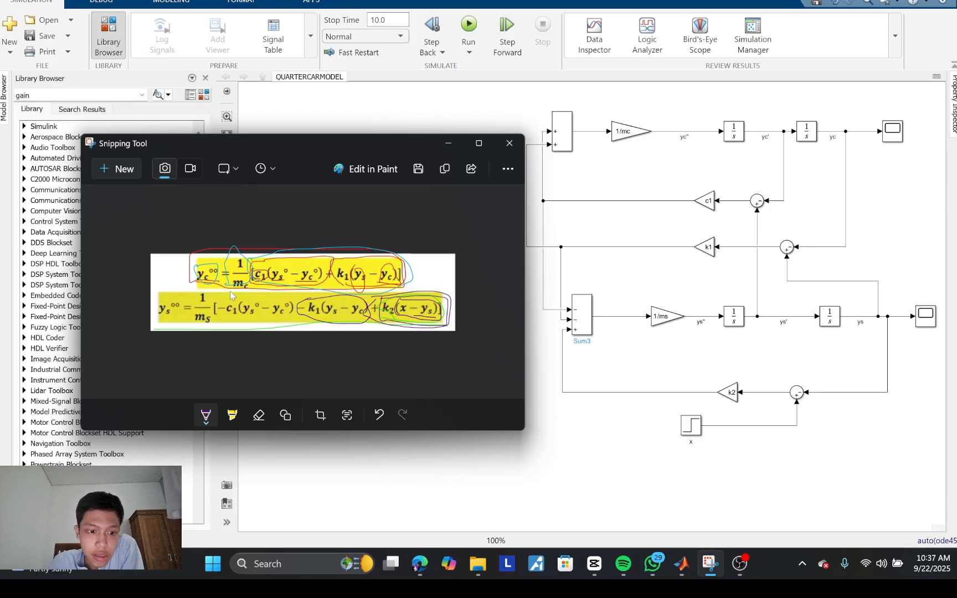
mouse_move(229, 293)
mouse_down()
mouse_move(213, 302)
mouse_move(233, 331)
mouse_move(280, 329)
mouse_move(294, 310)
mouse_move(272, 297)
mouse_up()
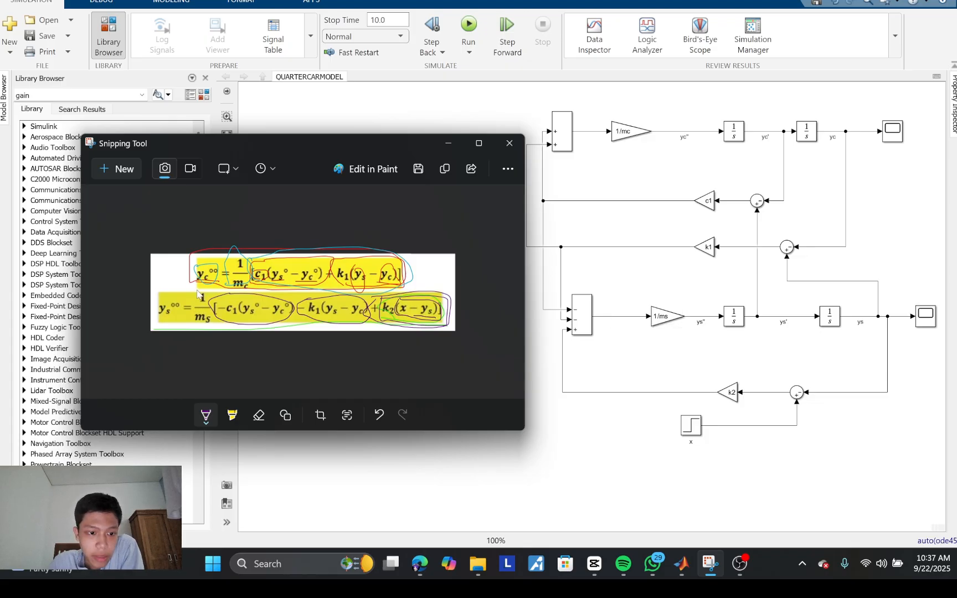
mouse_move(198, 293)
mouse_down()
mouse_move(199, 329)
mouse_move(216, 320)
mouse_move(200, 296)
mouse_up()
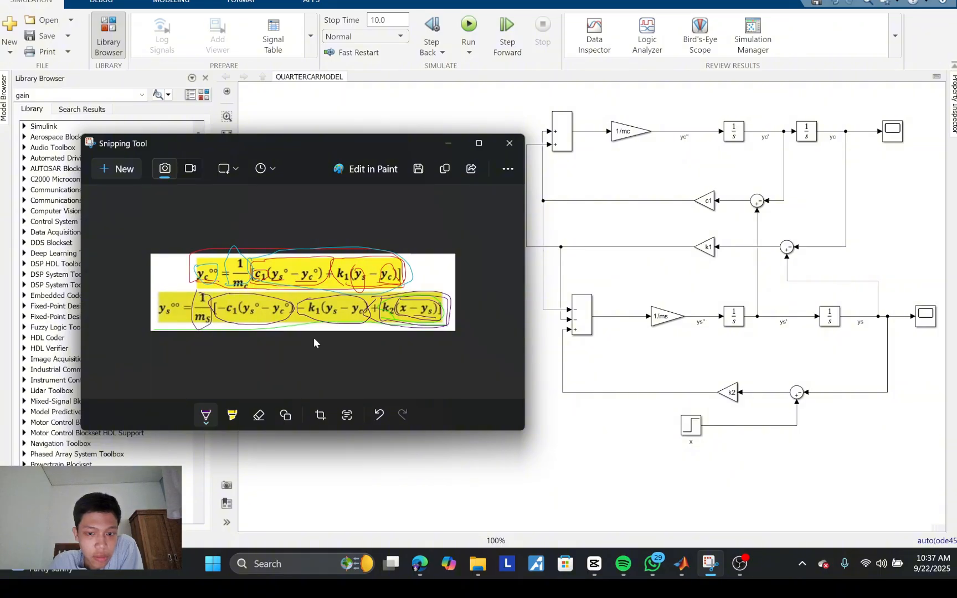
Step: Switch the pen colour to dark brown, circle the second equation's whole right-hand expression and its ys°° term
click(207, 422)
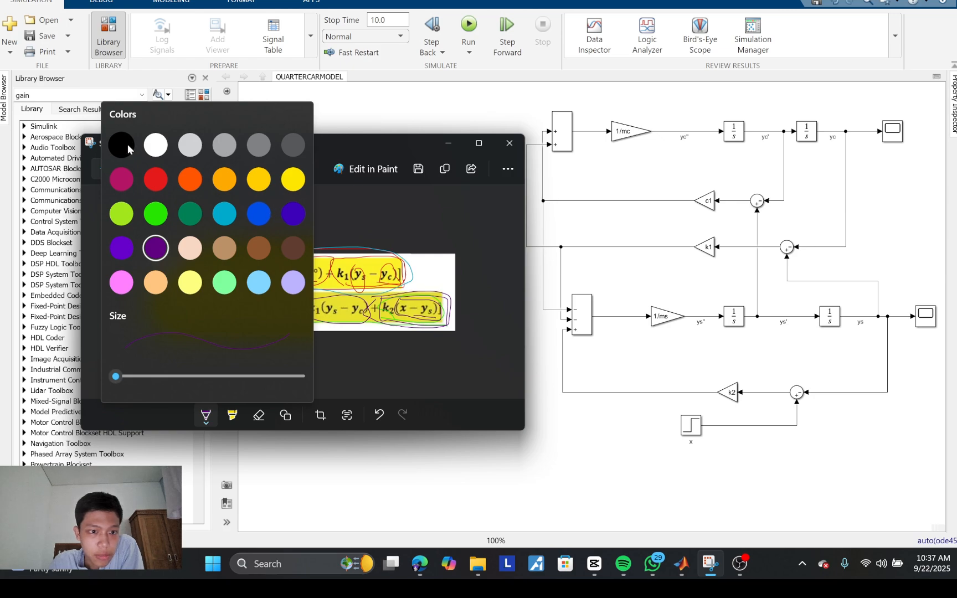
click(291, 247)
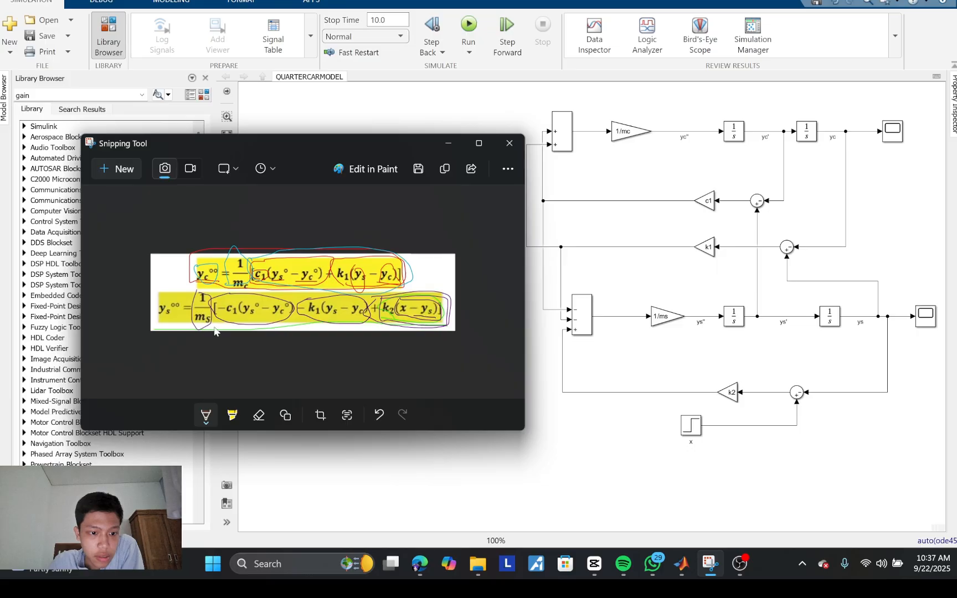
mouse_move(215, 330)
mouse_down()
mouse_move(176, 304)
mouse_move(217, 289)
mouse_move(337, 294)
mouse_up()
drag(405, 297, 469, 302)
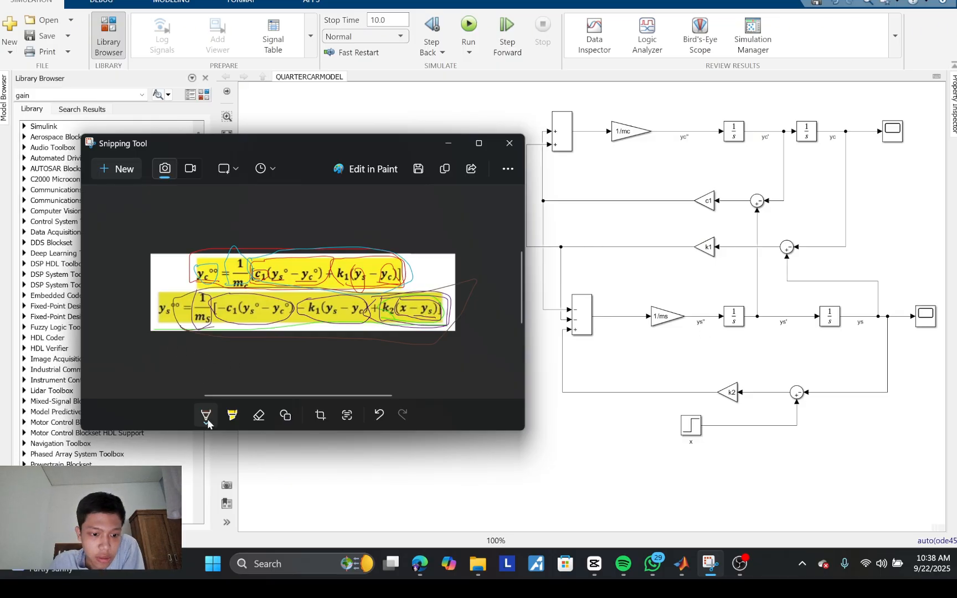
mouse_move(166, 326)
mouse_down()
mouse_move(151, 303)
mouse_move(187, 304)
mouse_move(160, 326)
mouse_up()
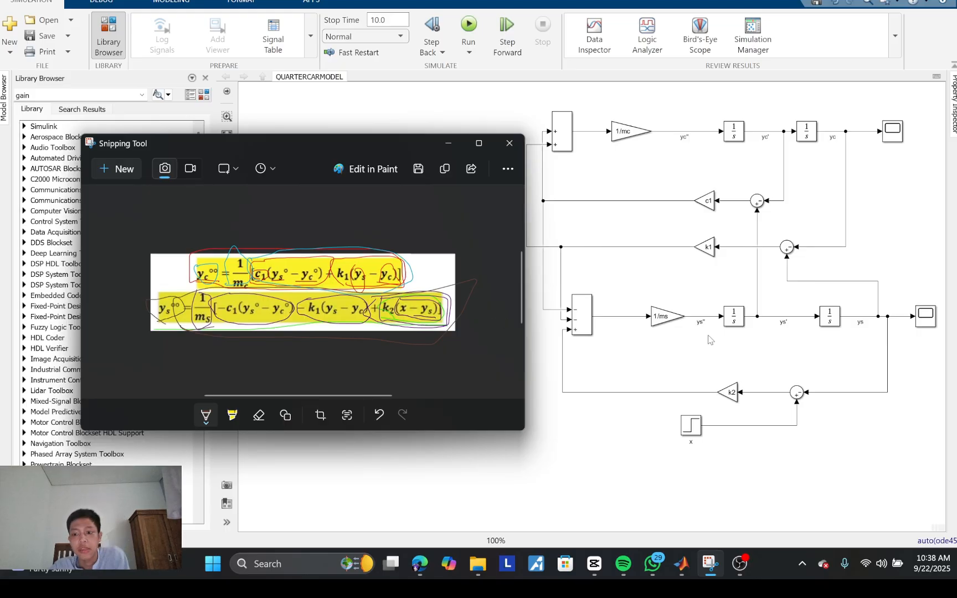